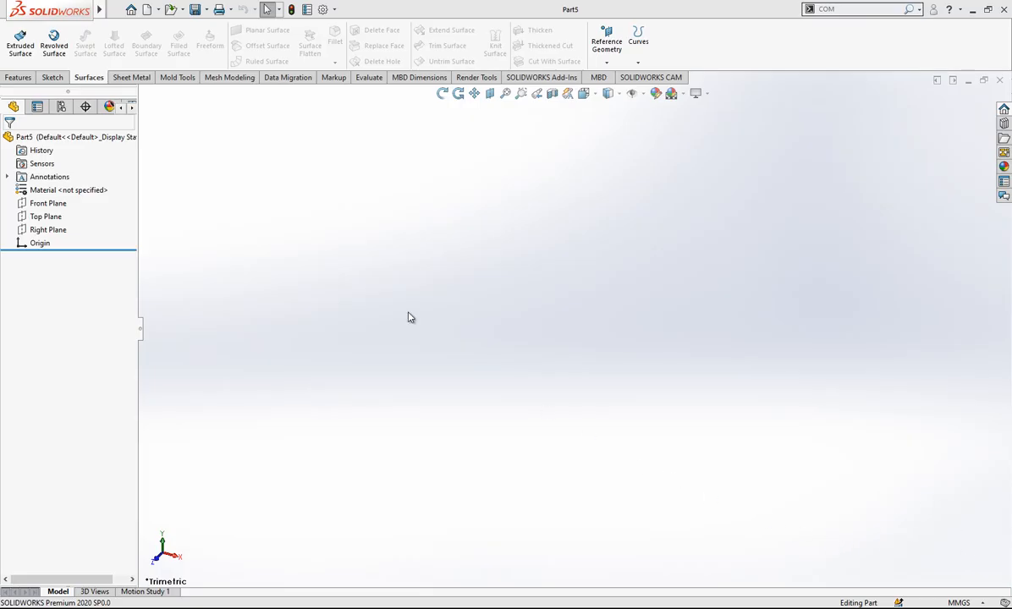
# - Start a sketch on the Front Plane and draw a horizontal construction line about 137 mm long from the origin
pyautogui.click(51, 203)
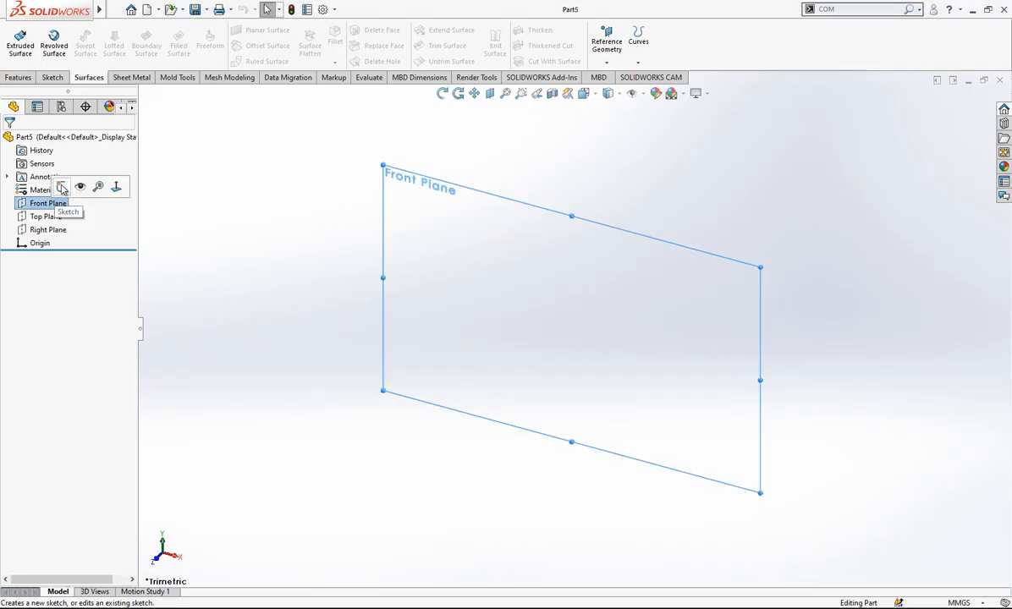
pyautogui.click(61, 187)
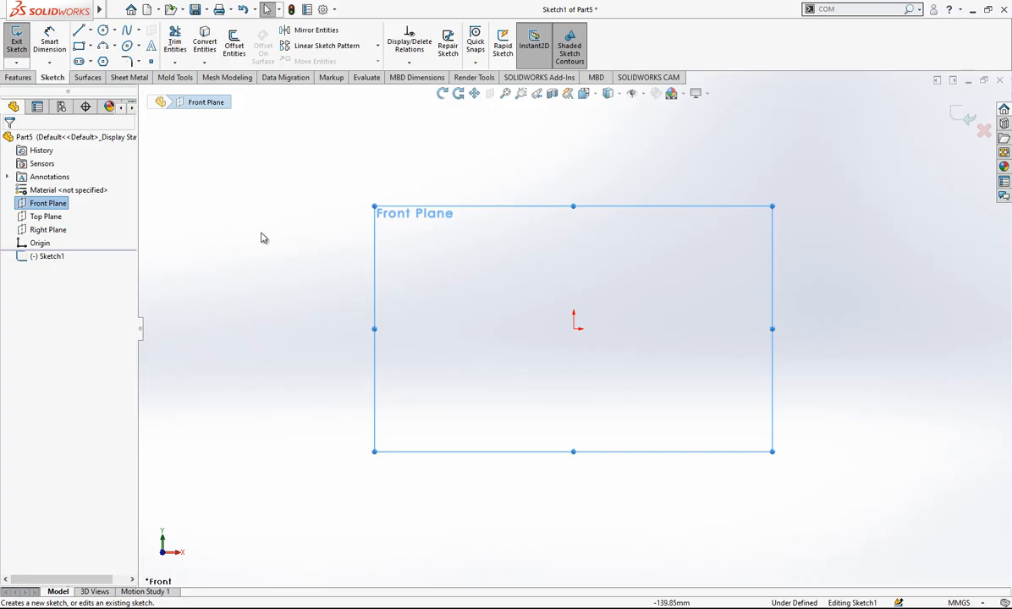
pyautogui.click(82, 32)
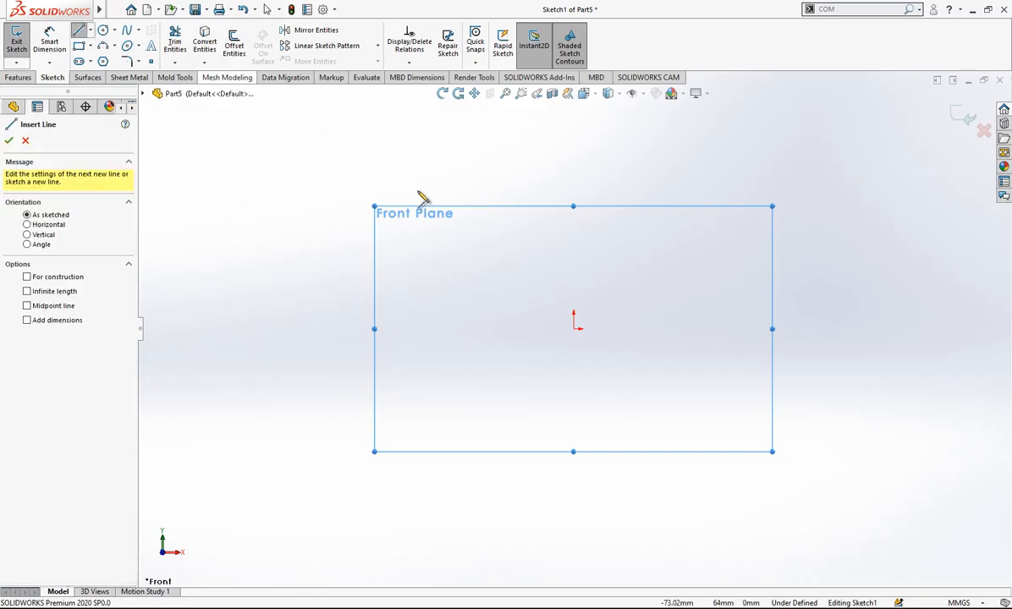
pyautogui.moveTo(573, 328); pyautogui.dragTo(880, 329)
pyautogui.press('Escape')
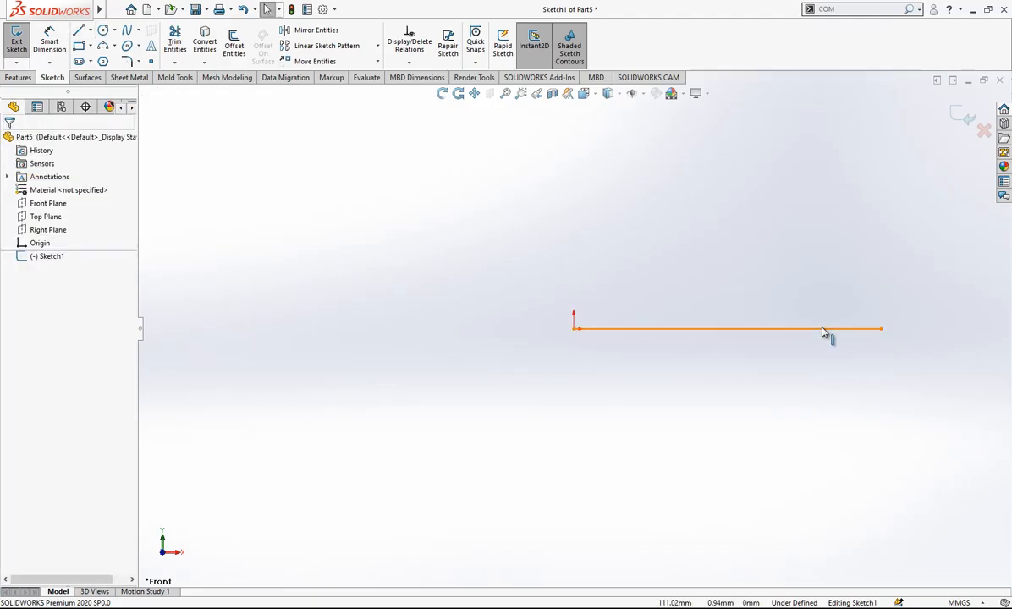
pyautogui.click(838, 328)
pyautogui.click(867, 293)
pyautogui.scroll(-2, 775, 303)
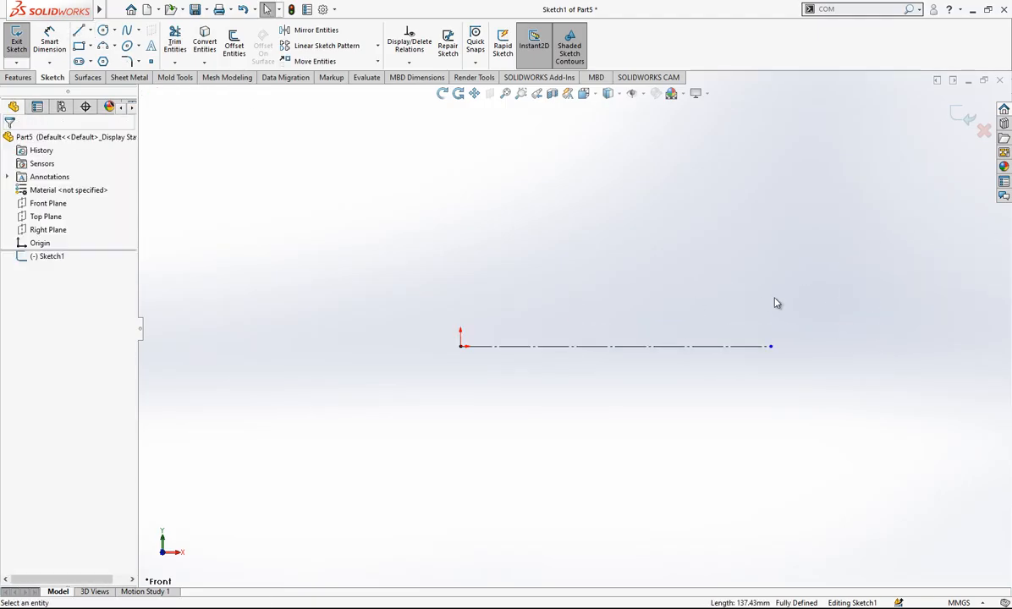
# - Dimension the horizontal construction line to 185 mm
pyautogui.click(46, 38)
pyautogui.click(514, 351)
pyautogui.click(525, 416)
pyautogui.write('18')
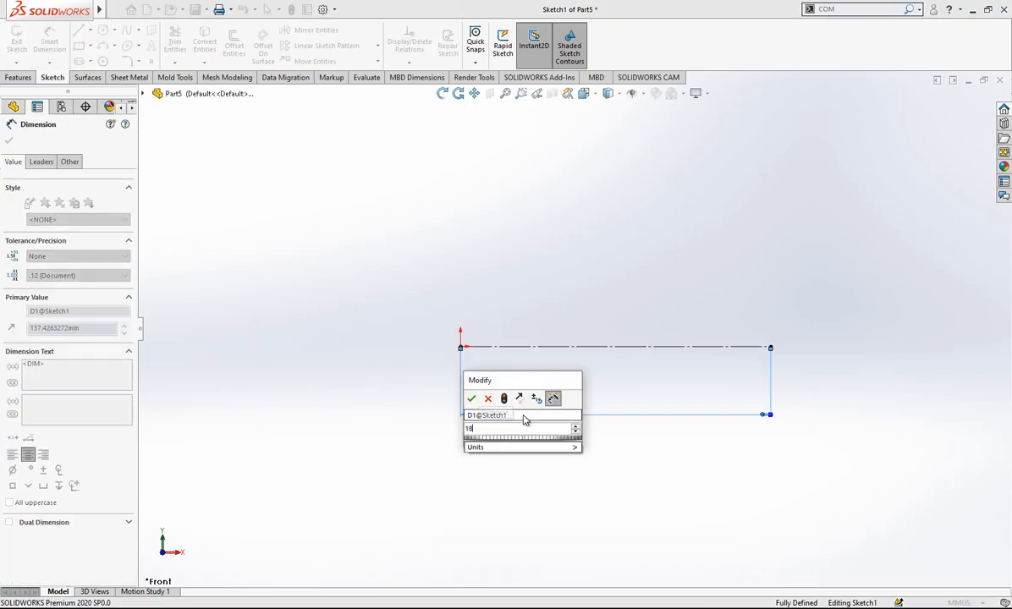
pyautogui.write('5')
pyautogui.press('Return')
pyautogui.press('Escape')
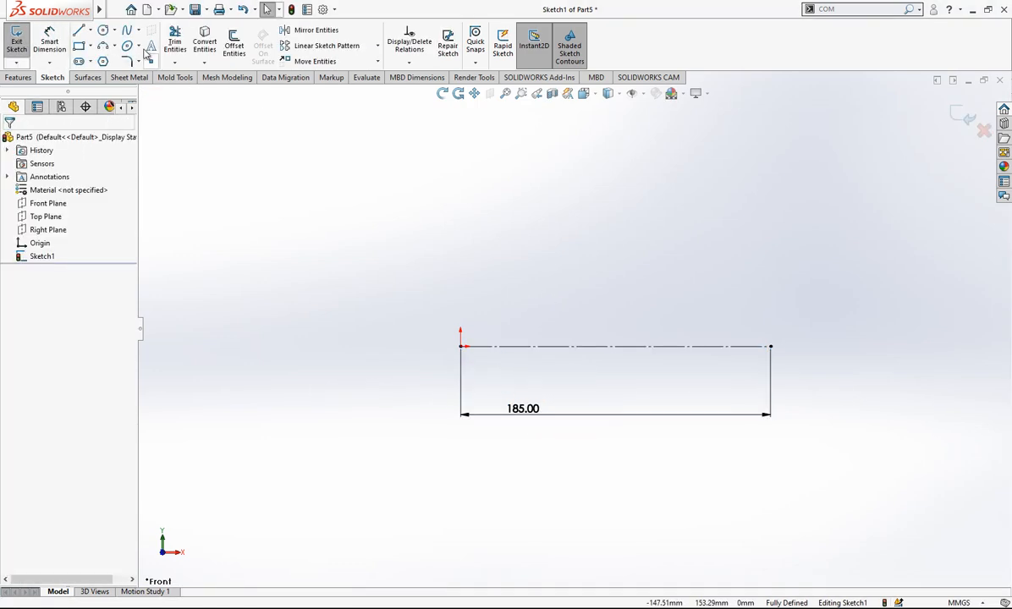
# - Draw two vertical lines from the origin, one about 40 mm upward and one about 69 mm downward
pyautogui.click(80, 31)
pyautogui.click(460, 346)
pyautogui.click(460, 280)
pyautogui.press('Escape')
pyautogui.press('Return')
pyautogui.click(460, 346)
pyautogui.click(460, 462)
pyautogui.press('Escape')
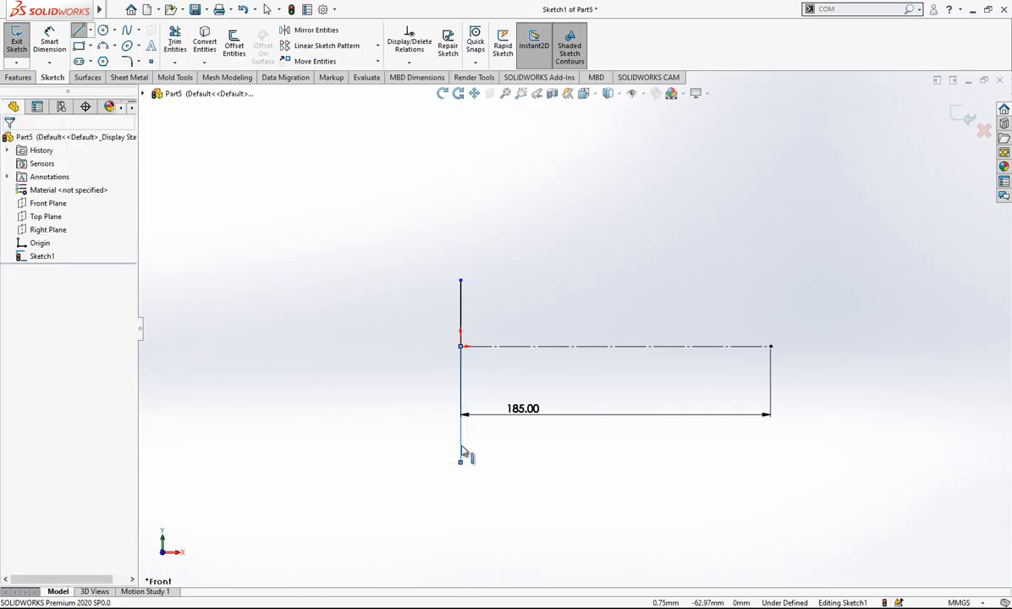
# - Make the two vertical lines equal in length and convert them to construction geometry
pyautogui.click(461, 409)
pyautogui.keyDown('ctrl'); pyautogui.click(461, 319); pyautogui.keyUp('ctrl')
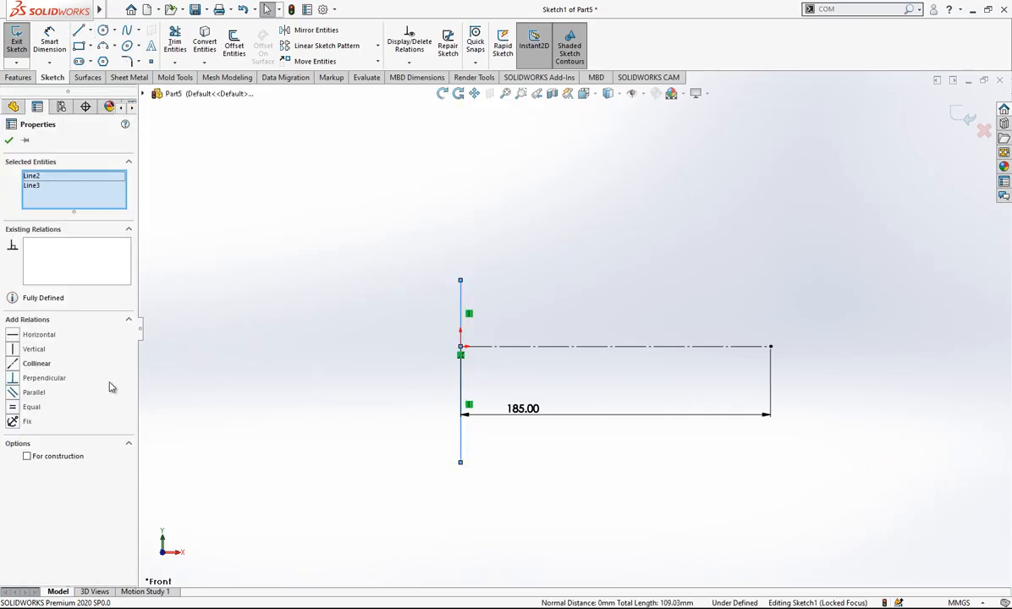
pyautogui.click(59, 456)
pyautogui.click(307, 240)
# - Dimension the upper end of the vertical construction line 28.5 mm from the horizontal construction line
pyautogui.click(50, 44)
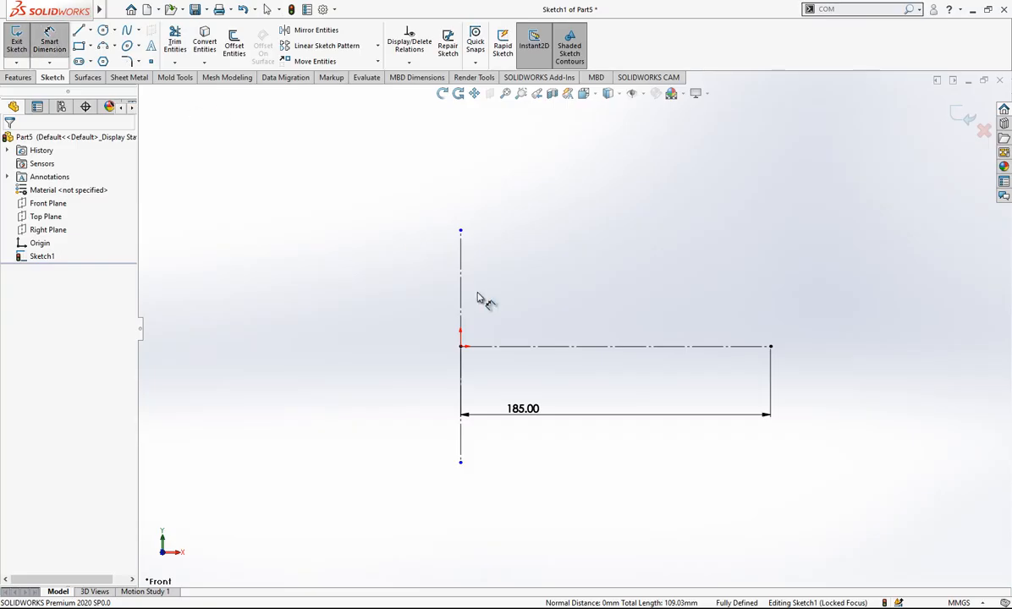
pyautogui.click(497, 349)
pyautogui.click(460, 230)
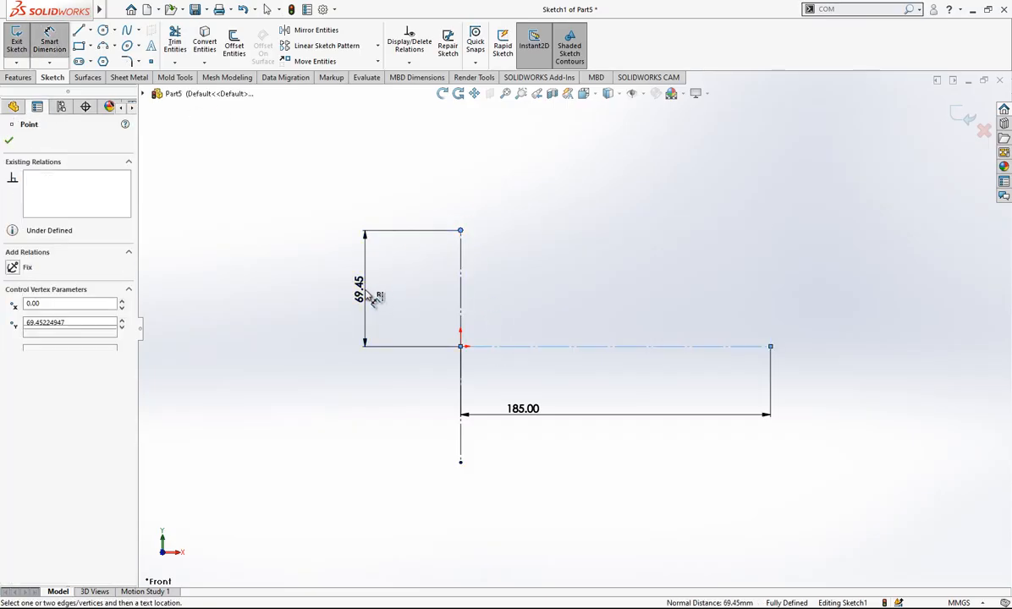
pyautogui.click(376, 296)
pyautogui.write('28.5')
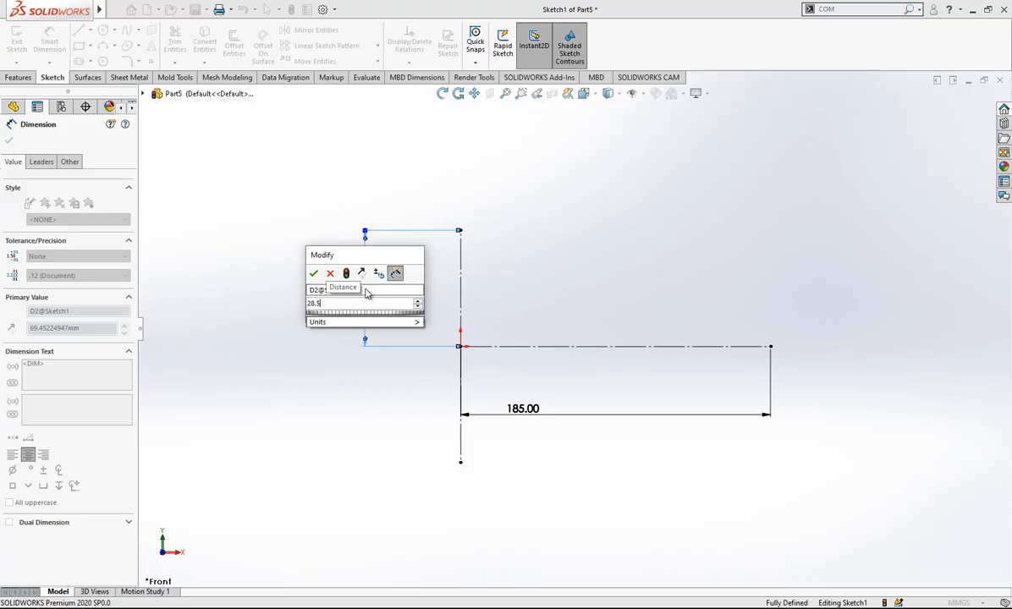
pyautogui.press('Return')
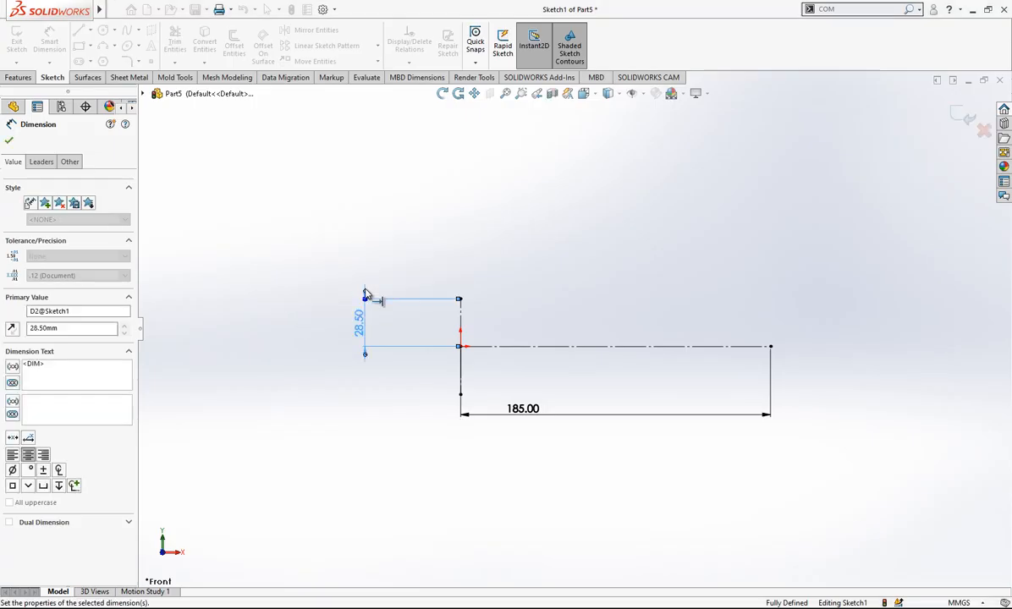
pyautogui.scroll(-2, 711, 331)
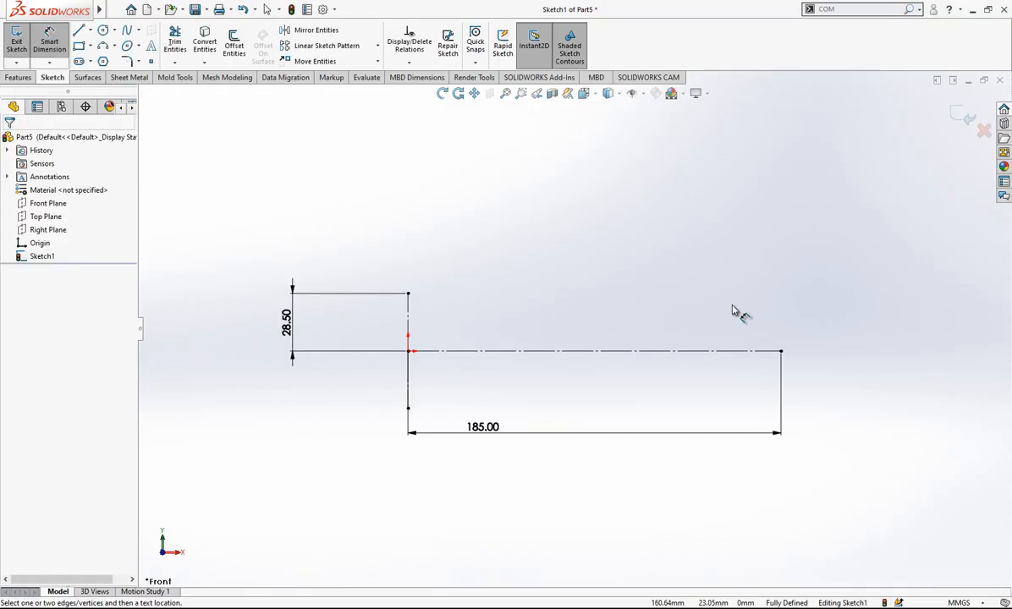
pyautogui.press('l')
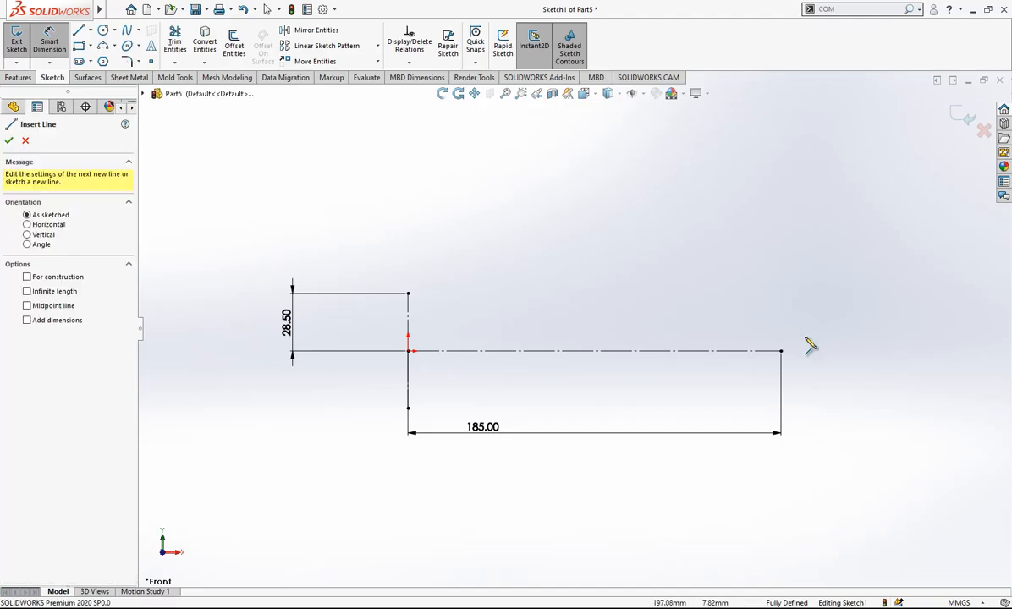
pyautogui.click(781, 350)
pyautogui.press('Escape')
# - Move the 185 mm dimension lower and sketch a two-point spline about 179 mm long from the lower vertical line's free end
pyautogui.moveTo(510, 432); pyautogui.dragTo(592, 552)
pyautogui.click(128, 30)
pyautogui.click(407, 408)
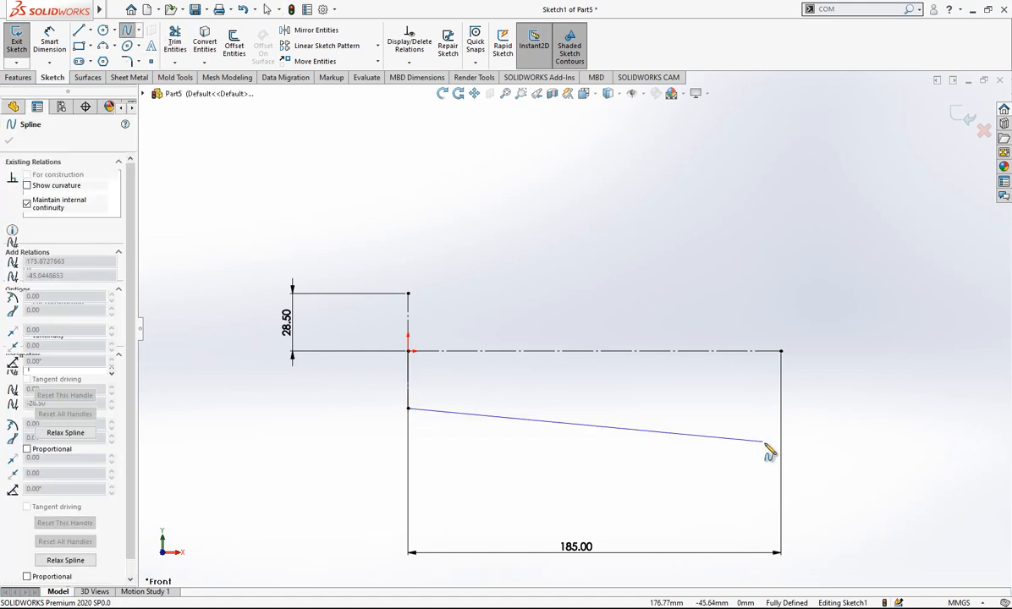
pyautogui.click(768, 444)
pyautogui.rightClick(733, 314)
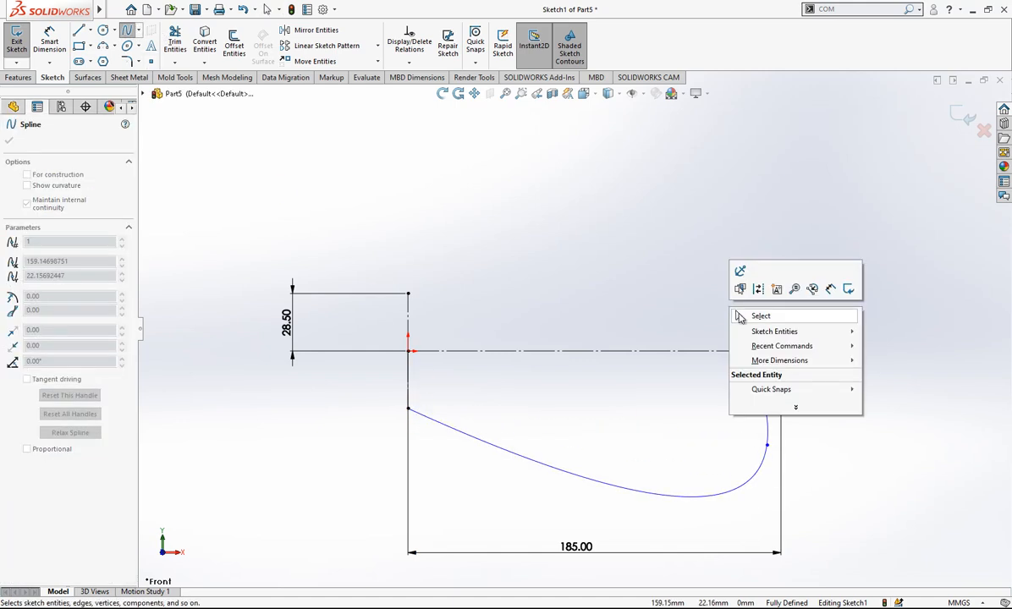
pyautogui.click(739, 319)
# - Bend the spline downward with its start tangent handle, to an angle of about 16° below horizontal
pyautogui.click(561, 425)
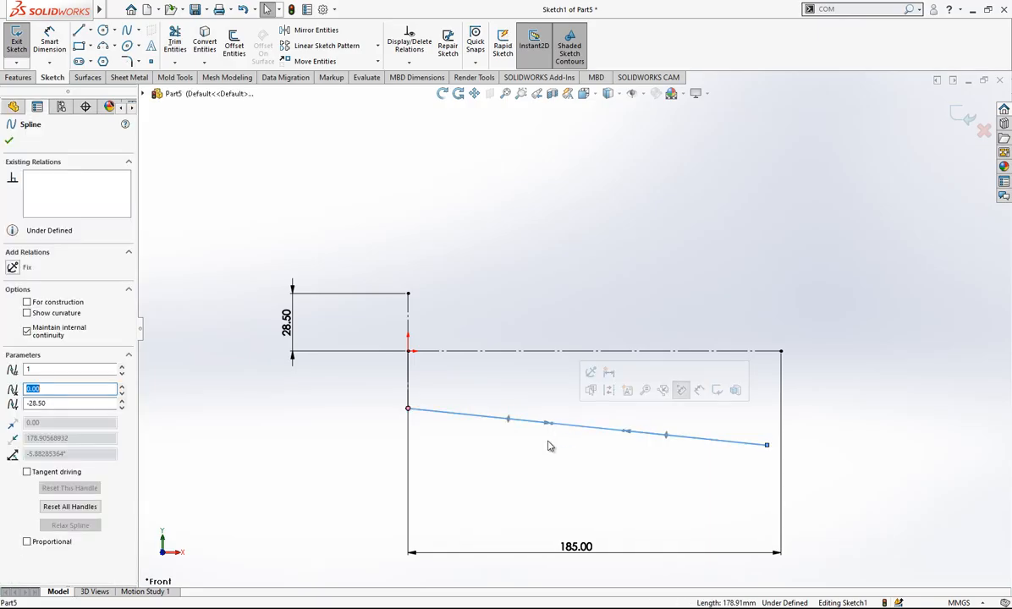
pyautogui.moveTo(554, 429); pyautogui.dragTo(546, 453)
pyautogui.click(478, 366)
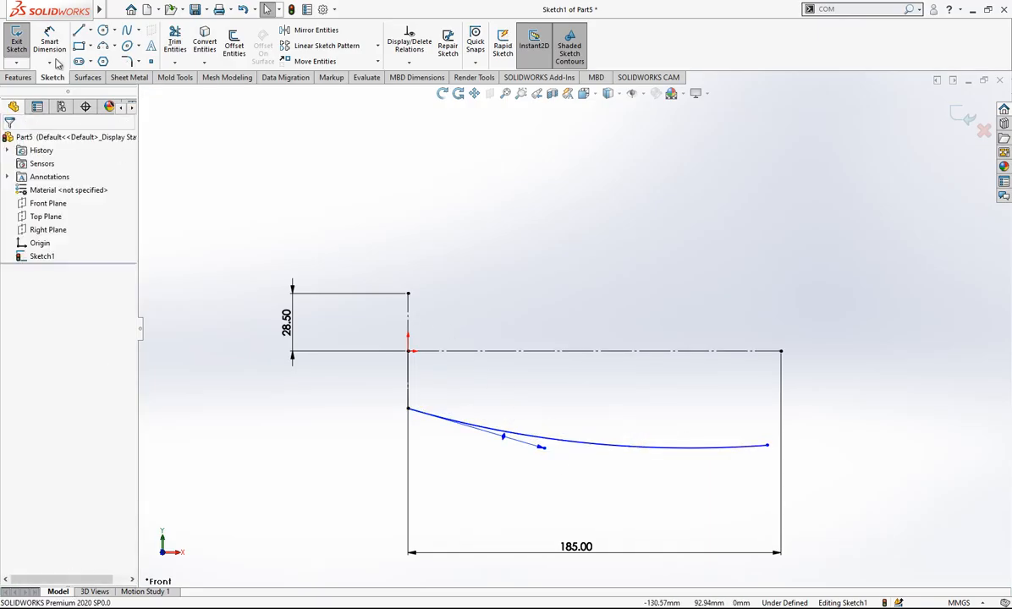
# - Dimension the spline start handle's angle to the horizontal construction line, and add a dimension for the handle's tangent magnitude
pyautogui.click(77, 33)
pyautogui.click(52, 39)
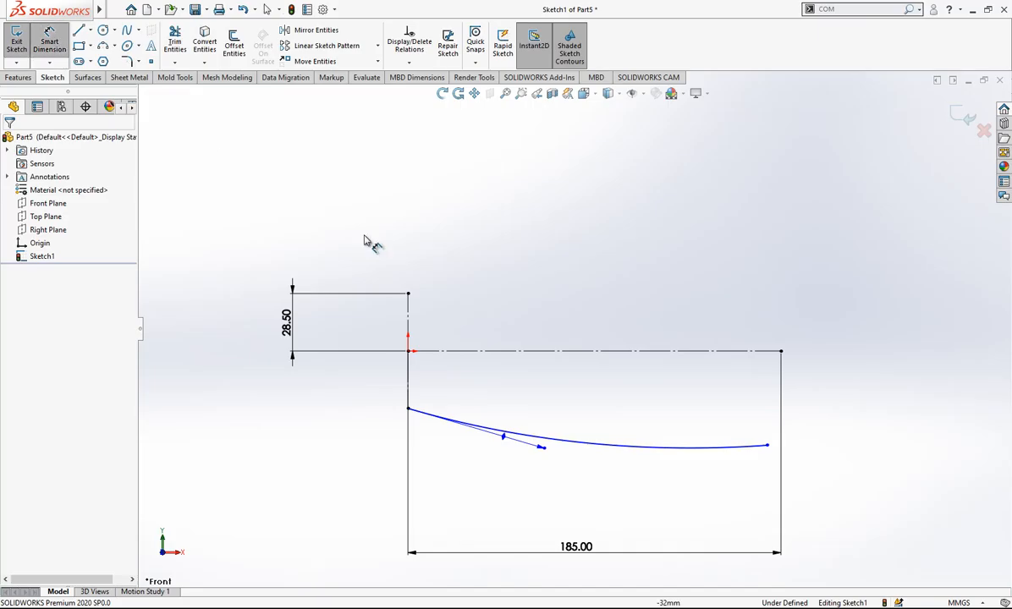
pyautogui.click(503, 440)
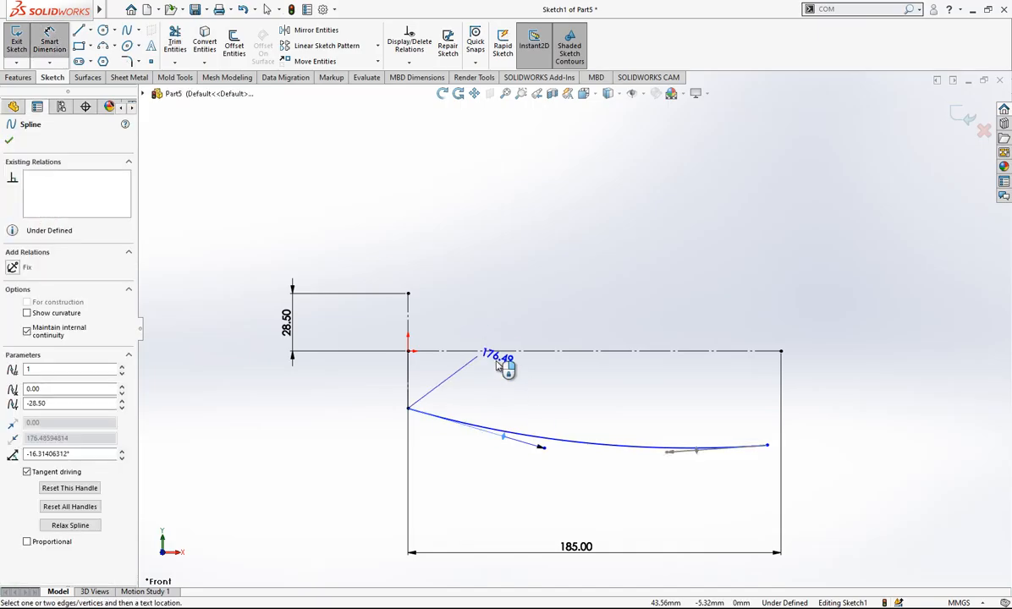
pyautogui.click(505, 354)
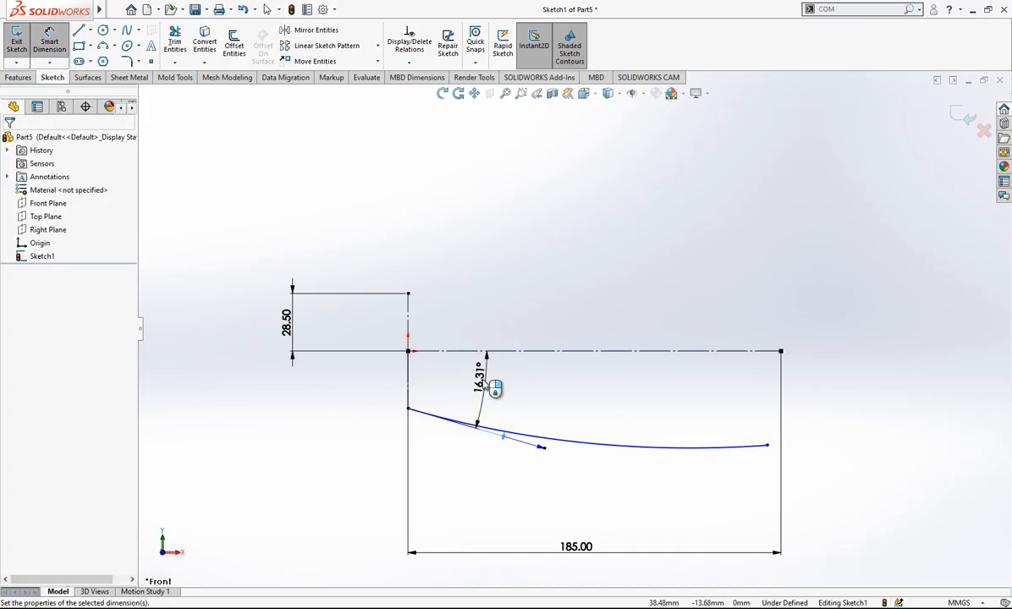
pyautogui.click(487, 385)
pyautogui.press('Return')
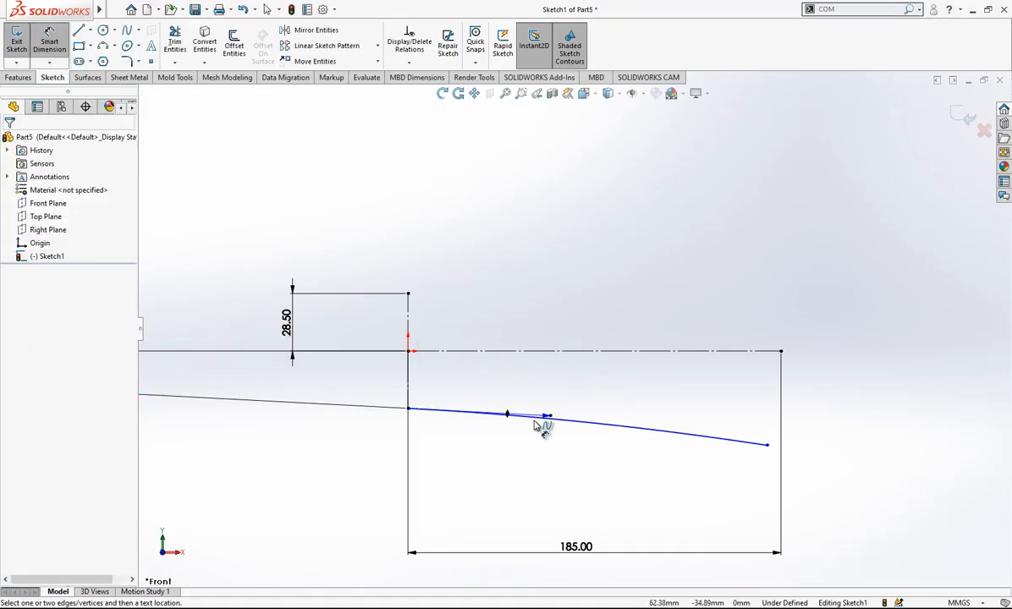
pyautogui.click(549, 416)
pyautogui.click(532, 477)
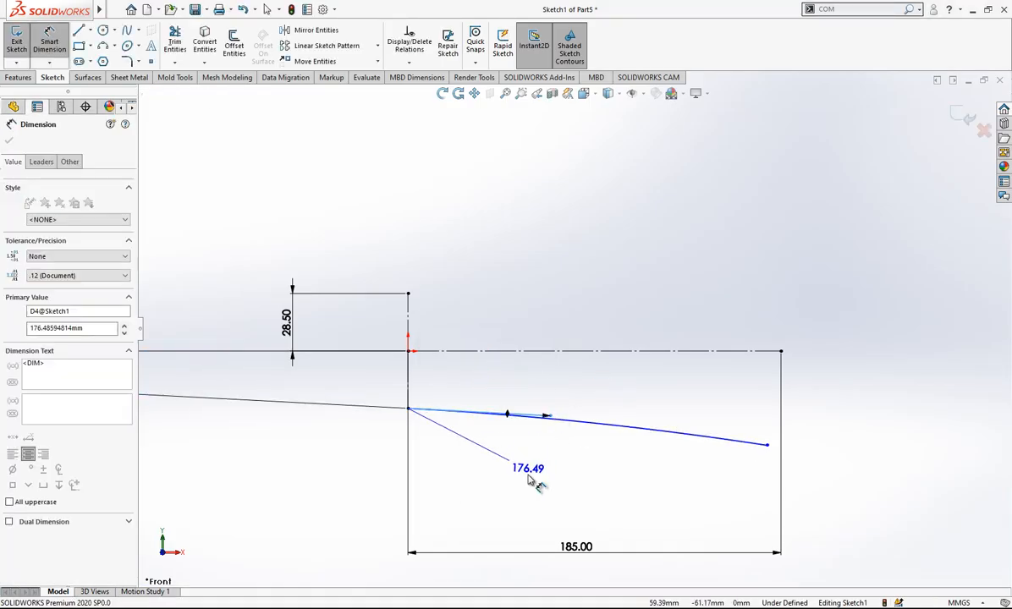
# - Try a value of 510 for the spline start handle's tangent magnitude
pyautogui.write('1')
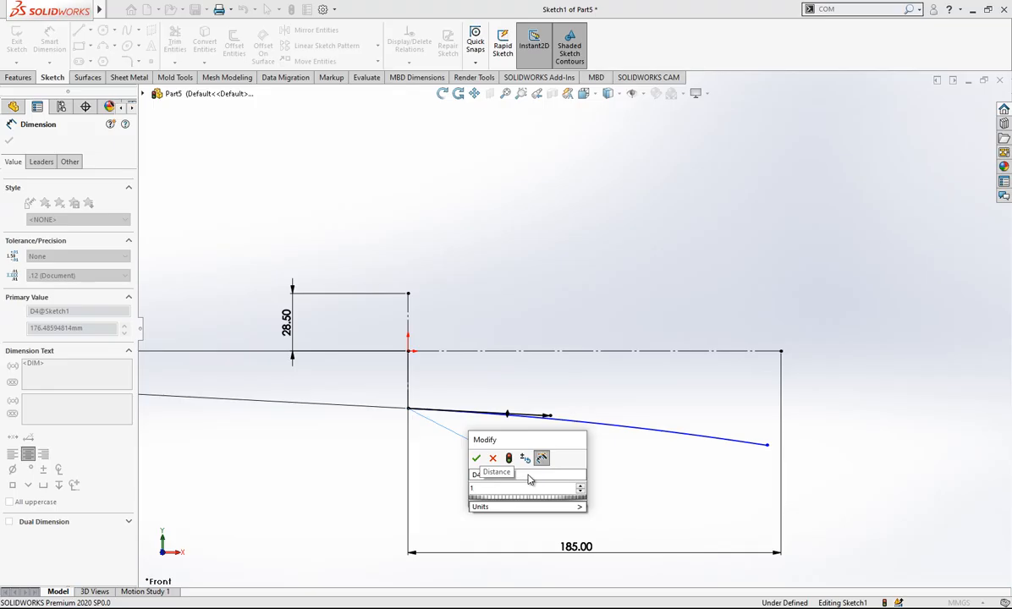
pyautogui.write('10')
pyautogui.press('Return')
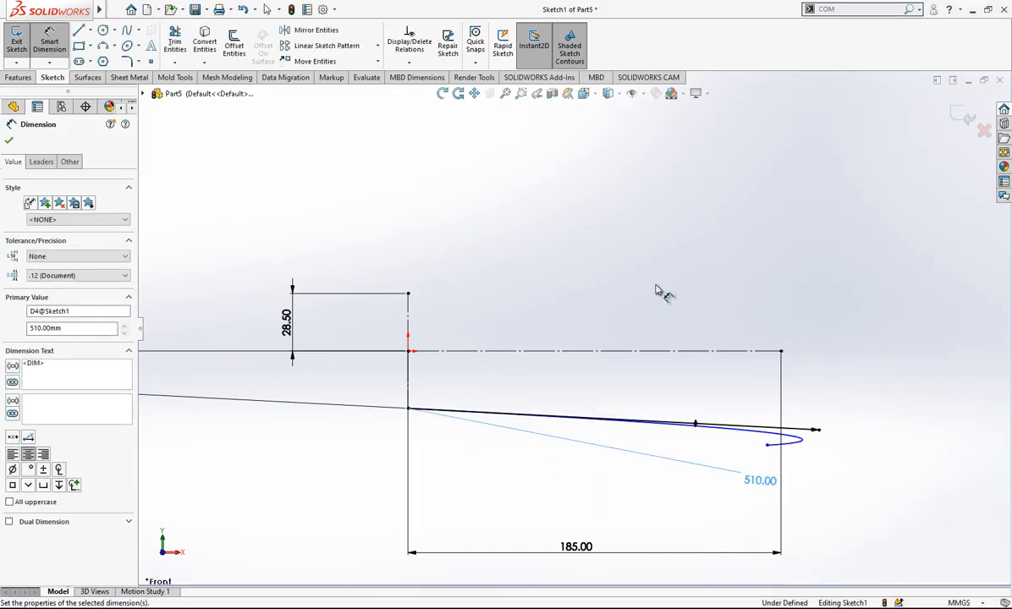
pyautogui.click(818, 431)
pyautogui.press('Escape')
pyautogui.press('Escape')
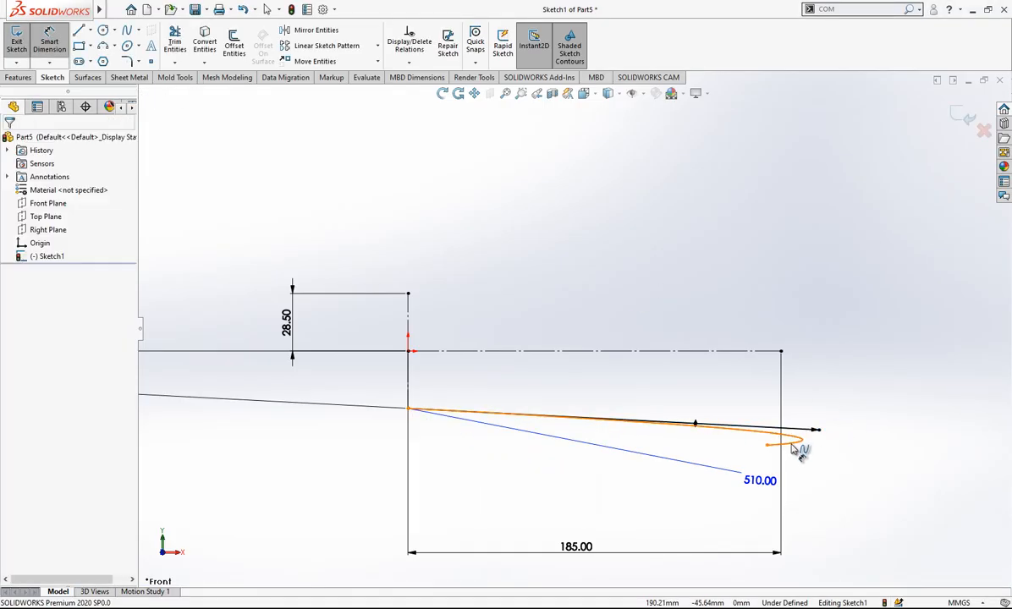
# - Try reshaping the spline by moving its far end point up and pulling its end handle
pyautogui.moveTo(767, 444); pyautogui.dragTo(752, 424)
pyautogui.press('Escape')
pyautogui.click(685, 430)
pyautogui.click(954, 411)
pyautogui.moveTo(937, 404); pyautogui.dragTo(816, 384)
# - Undo the spline reshaping and the 510 tangent magnitude
pyautogui.hotkey('ctrl', 'z')
pyautogui.hotkey('ctrl', 'z')
pyautogui.hotkey('ctrl', 'z')
pyautogui.hotkey('ctrl', 'z')
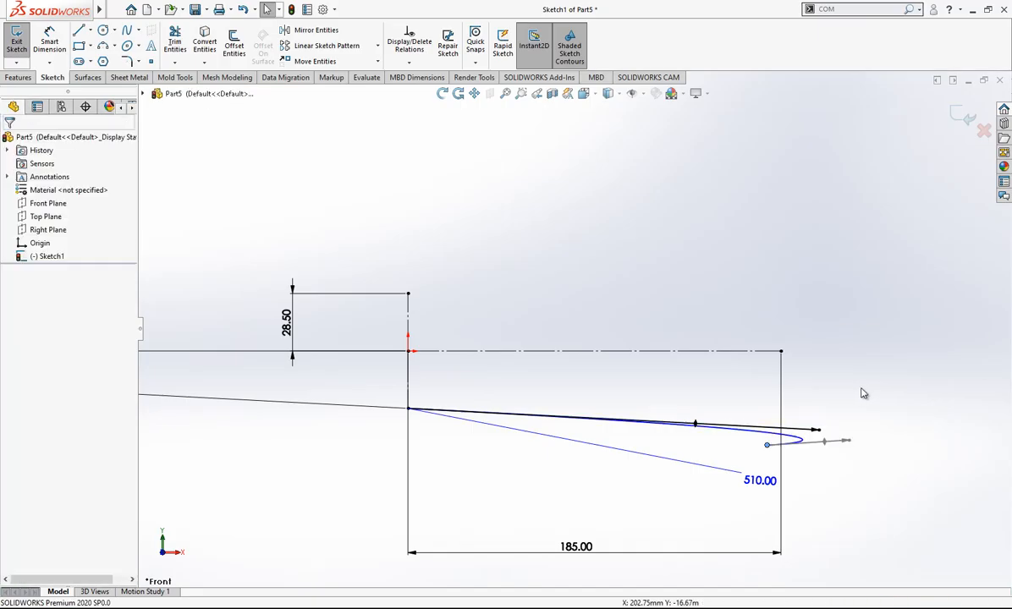
pyautogui.hotkey('ctrl', 'z')
# - Reshape the spline's far end upward and align its end point vertically with the end of the horizontal construction line
pyautogui.moveTo(768, 446); pyautogui.dragTo(767, 425)
pyautogui.moveTo(671, 426); pyautogui.dragTo(786, 397)
pyautogui.click(780, 351)
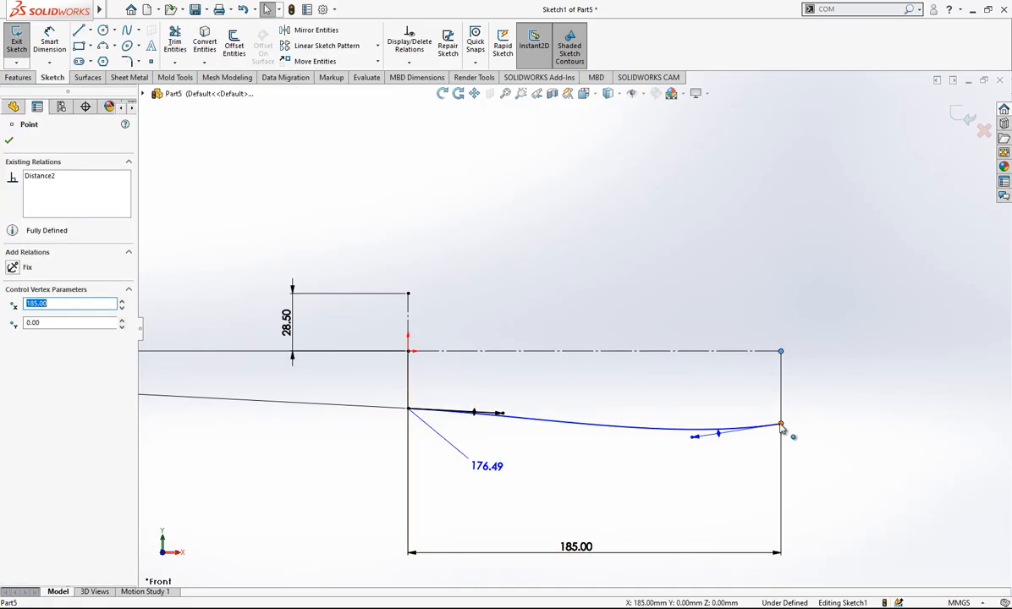
pyautogui.keyDown('ctrl'); pyautogui.click(781, 424); pyautogui.keyUp('ctrl')
pyautogui.click(26, 350)
pyautogui.click(742, 278)
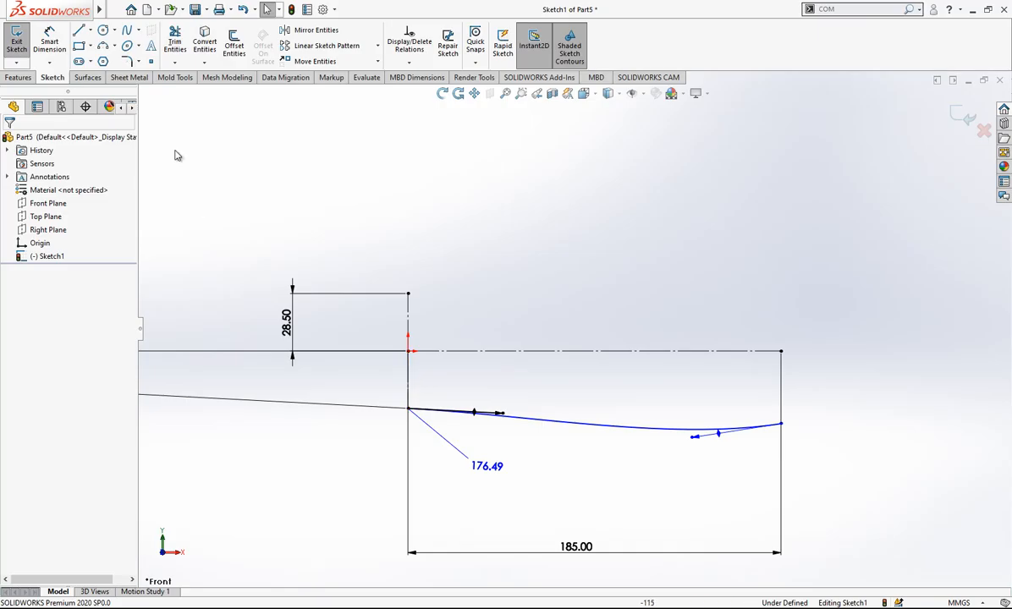
# - Draw a vertical line about 36 mm long from the horizontal construction line's far end down to the spline's end point
pyautogui.click(80, 31)
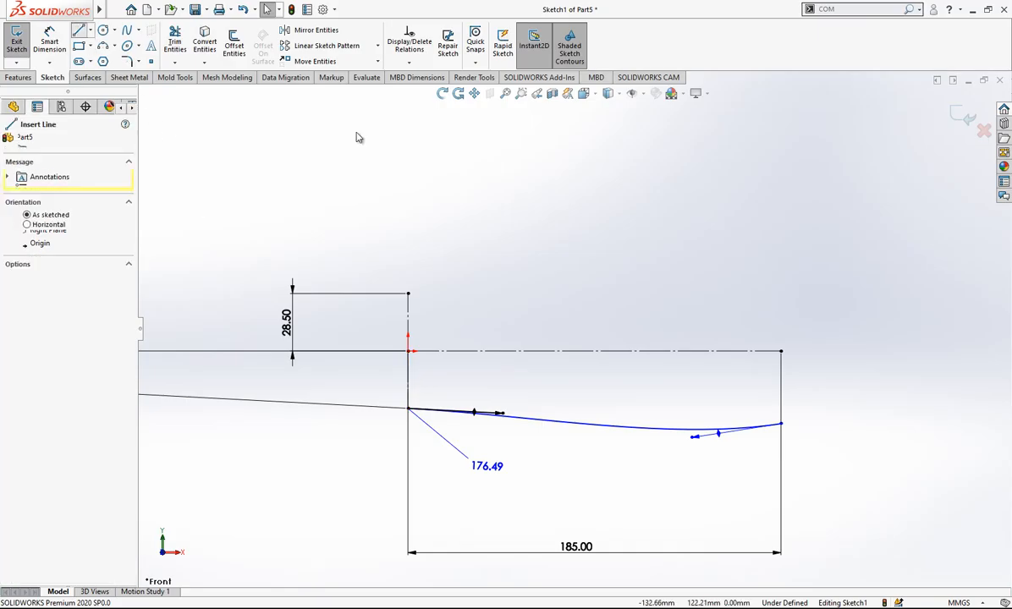
pyautogui.click(780, 351)
pyautogui.click(781, 423)
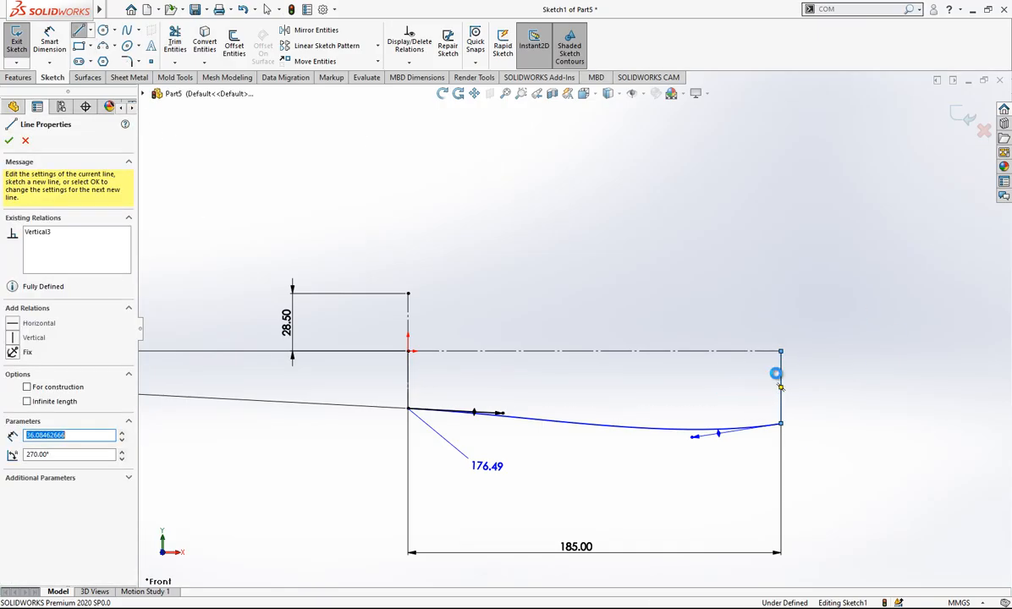
pyautogui.press('Escape')
pyautogui.click(792, 362)
pyautogui.click(817, 406)
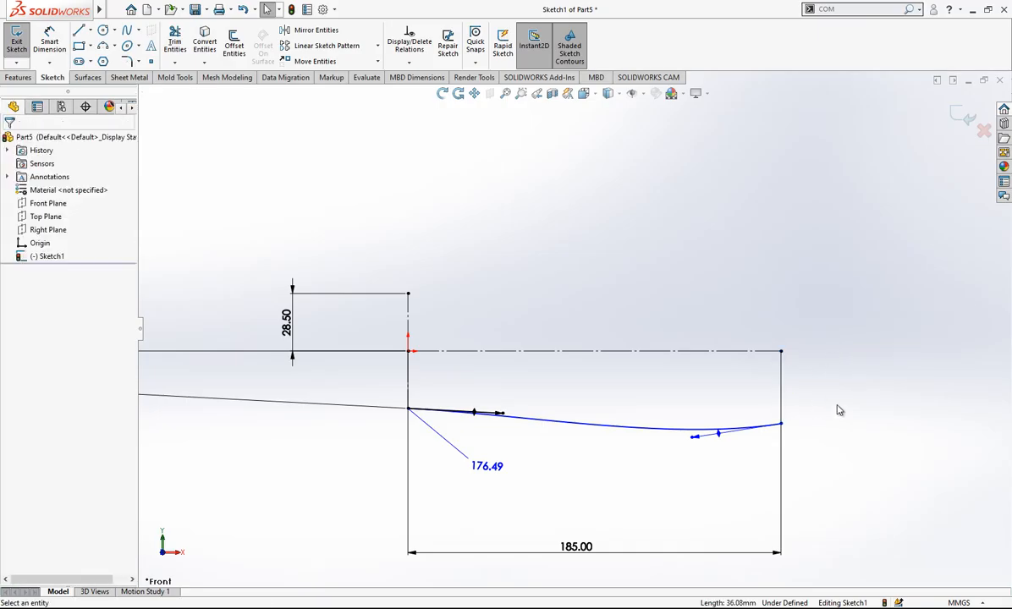
# - Dimension the angle between the spline's far end handle and the horizontal construction line as 14 degrees
pyautogui.moveTo(837, 409); pyautogui.dragTo(787, 338, button='right')
pyautogui.click(718, 433)
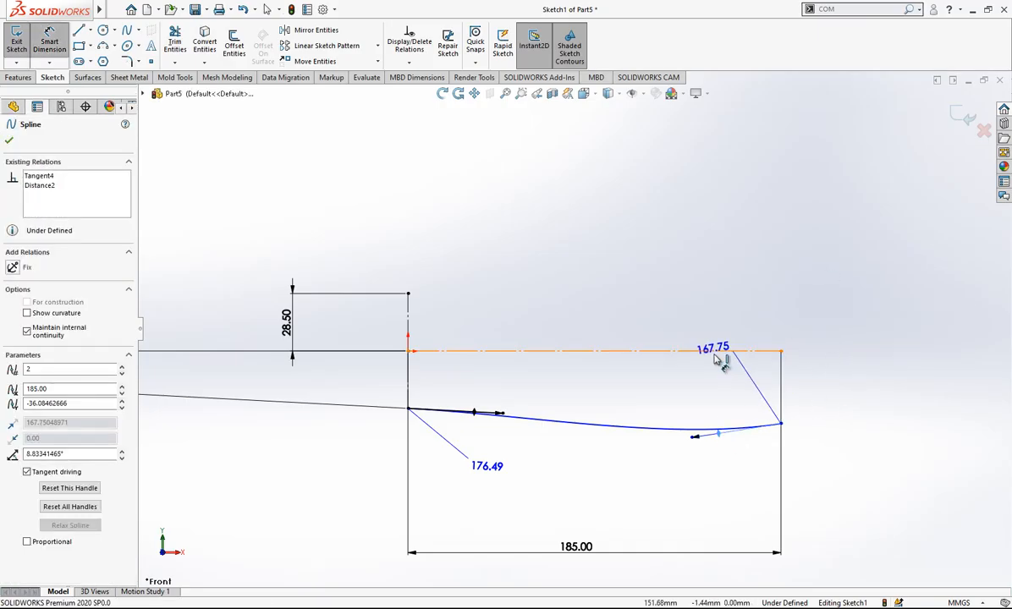
pyautogui.click(717, 352)
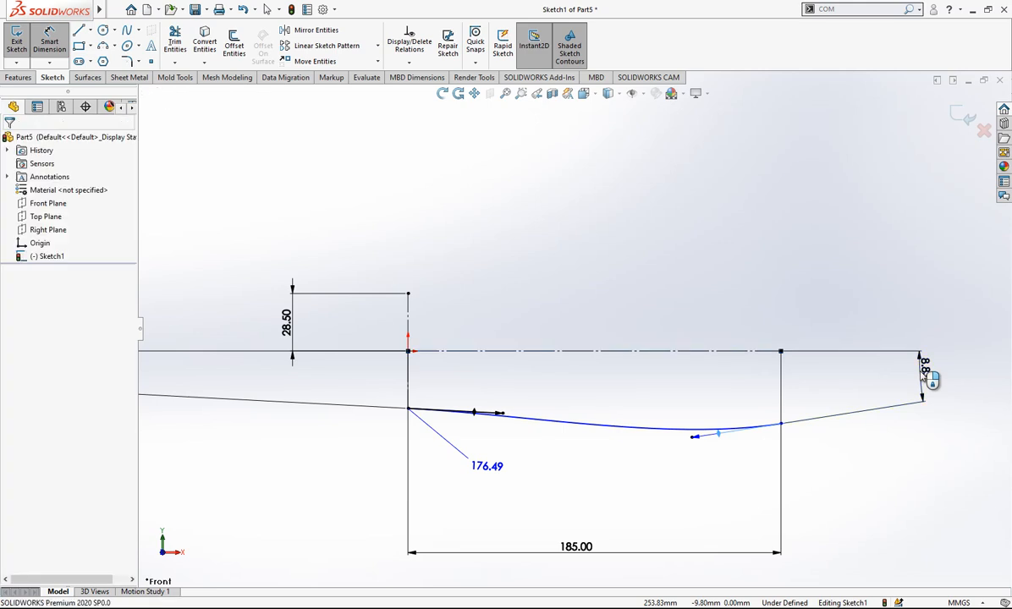
pyautogui.click(924, 378)
pyautogui.press('Return')
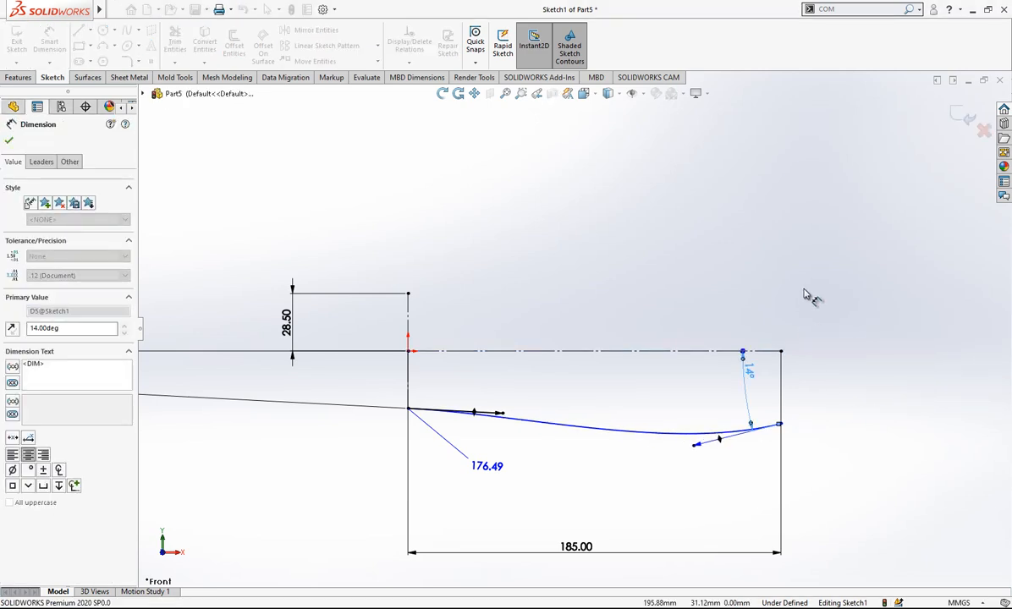
pyautogui.click(804, 289)
# - Set the tangent magnitude of the spline's far end handle to 80 with a dimension
pyautogui.click(695, 449)
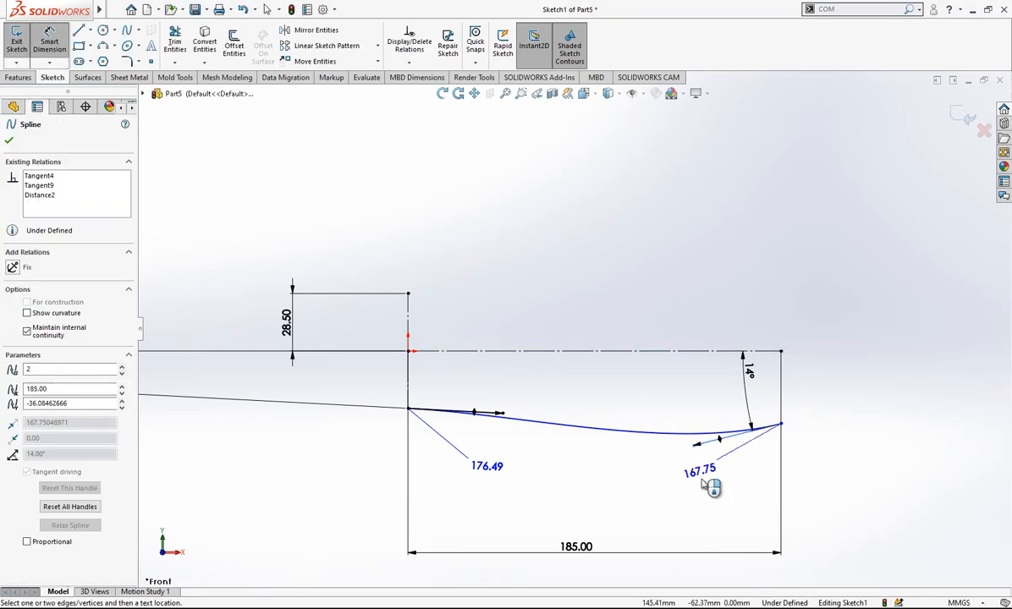
pyautogui.click(706, 488)
pyautogui.press('Return')
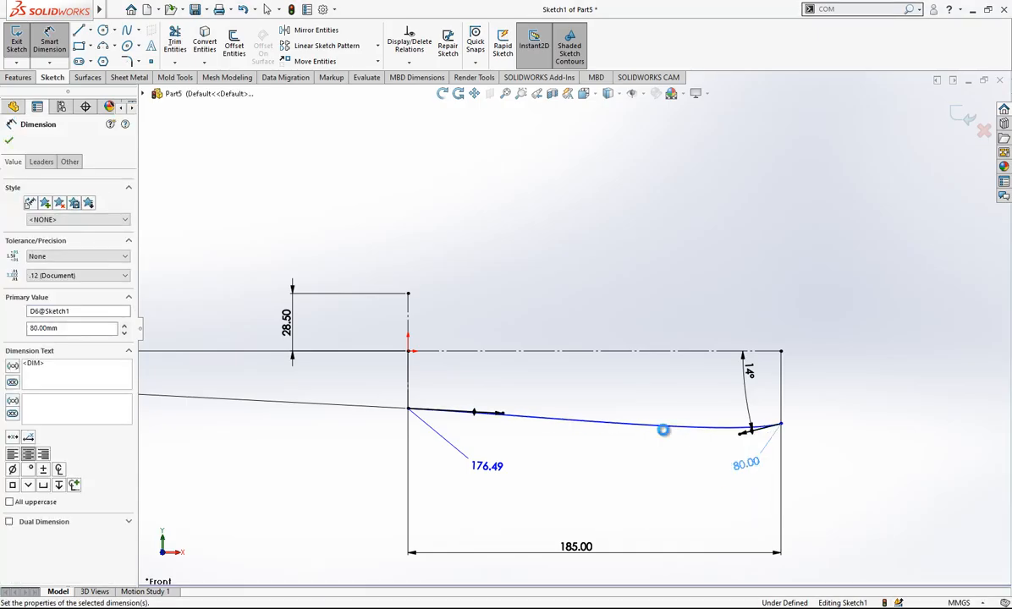
pyautogui.click(656, 405)
# - Dimension the vertical distance from the horizontal construction line to the spline's far end point as 33.5 mm
pyautogui.click(770, 352)
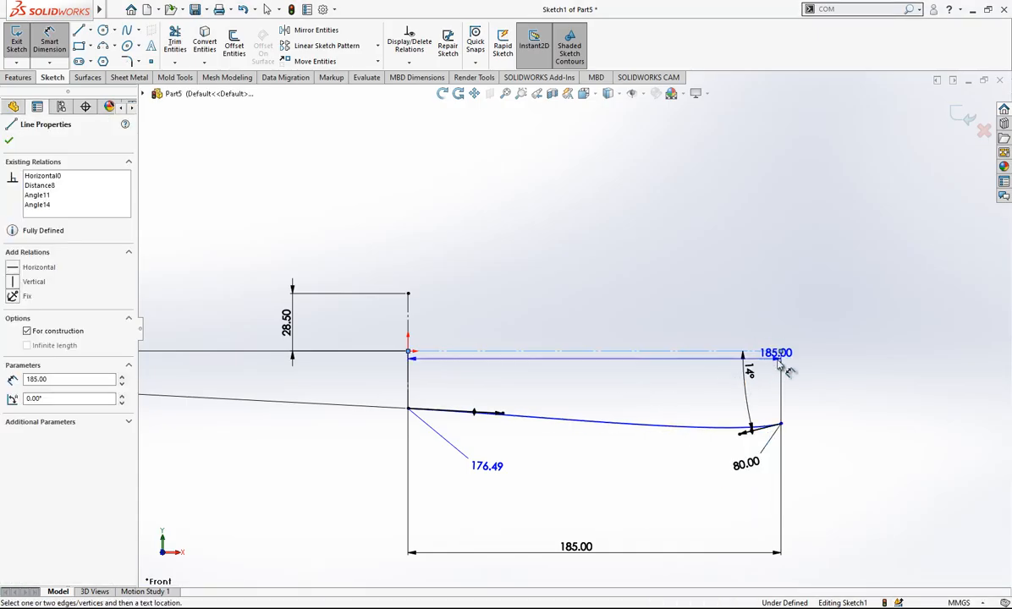
pyautogui.click(781, 425)
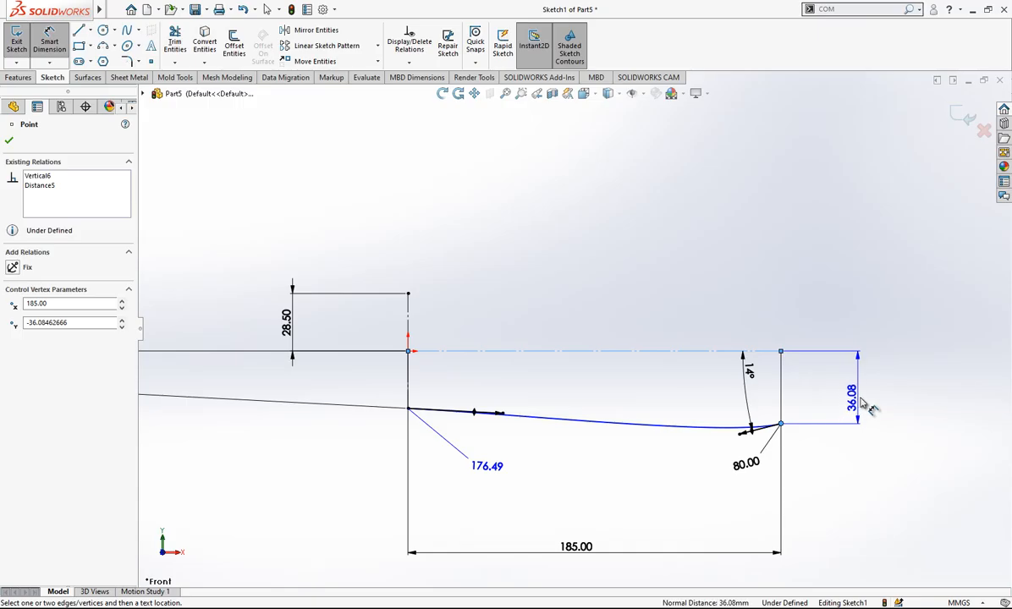
pyautogui.click(861, 404)
pyautogui.write('33.5')
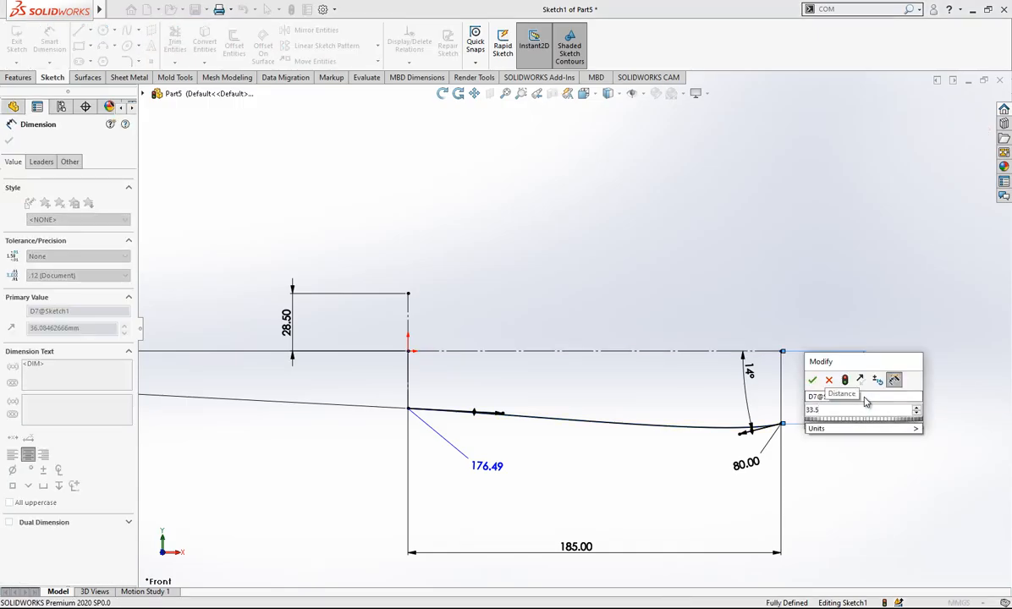
pyautogui.press('Return')
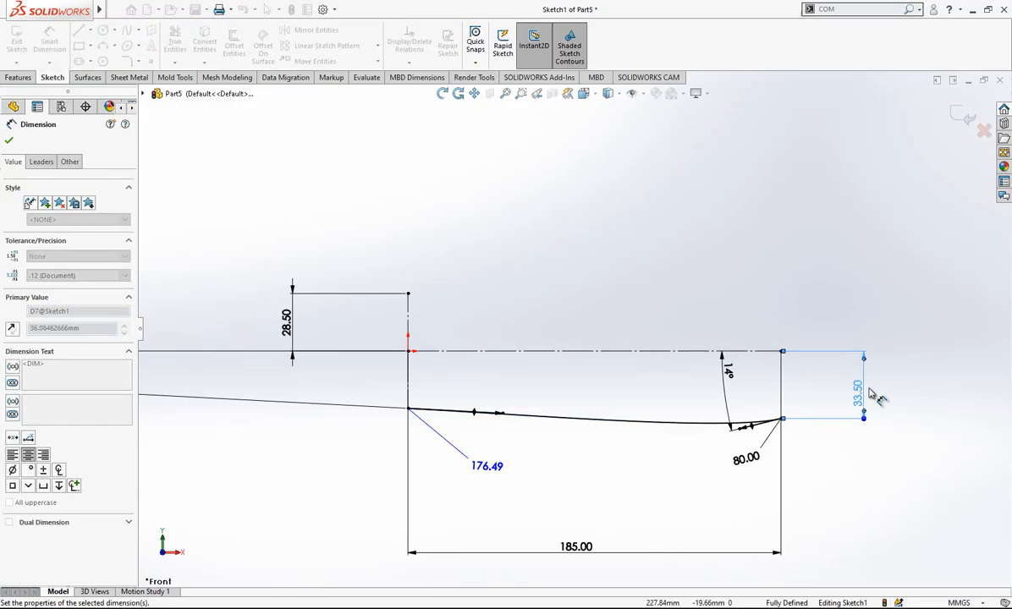
# - Set the tangent magnitude at the lower spline's start point to 510
pyautogui.moveTo(503, 415); pyautogui.dragTo(507, 444)
pyautogui.press('Escape')
pyautogui.click(489, 472)
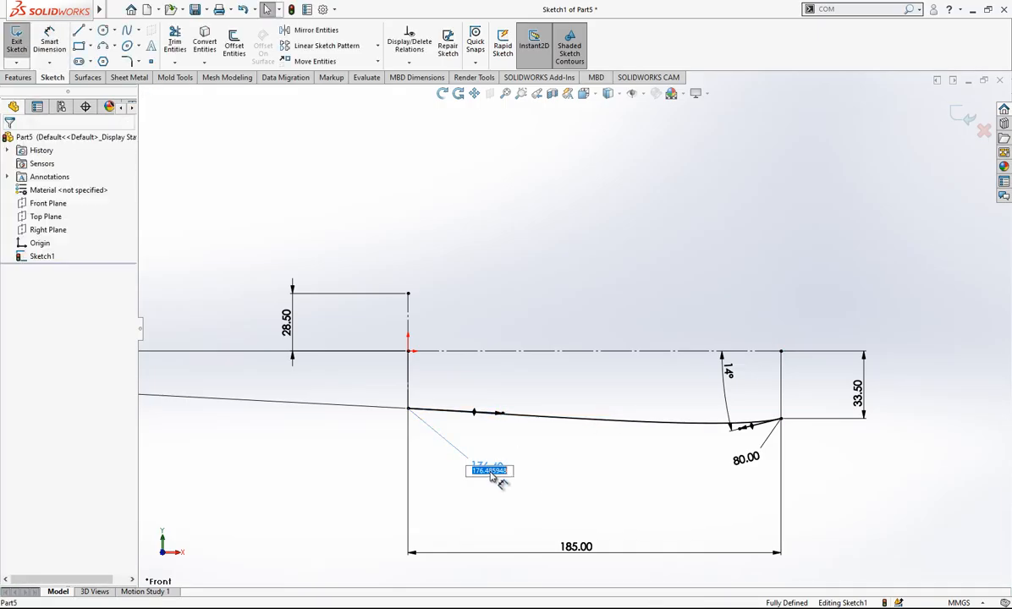
pyautogui.write('510')
pyautogui.press('Return')
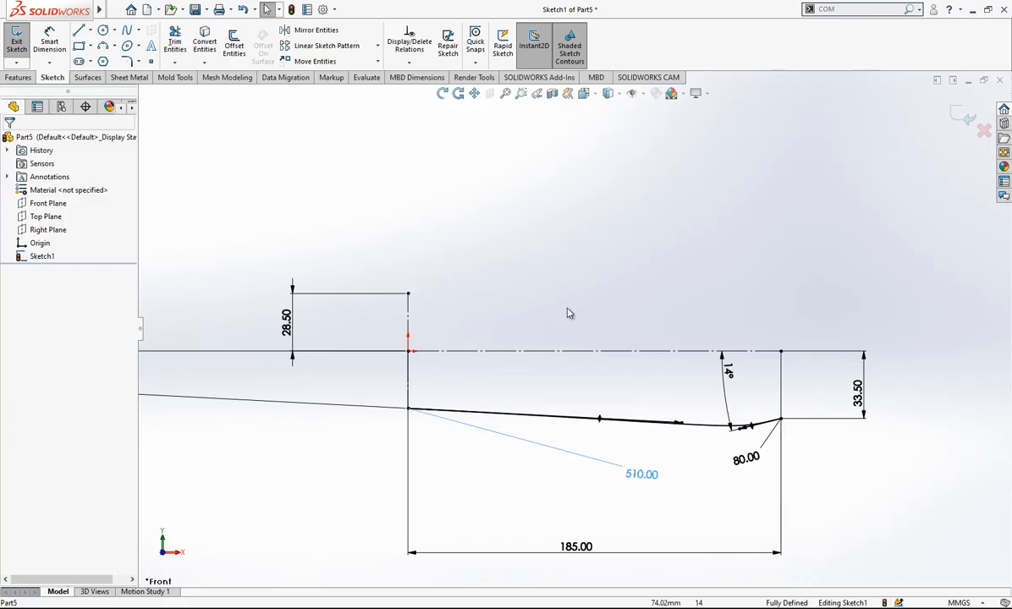
# - Draw a two-point spline about 155 mm long from the vertical construction line's upper end, rising toward the profile's far end
pyautogui.scroll(-2, 706, 406)
pyautogui.scroll(3, 700, 420)
pyautogui.scroll(-2, 476, 258)
pyautogui.scroll(2, 522, 290)
pyautogui.scroll(1, 701, 338)
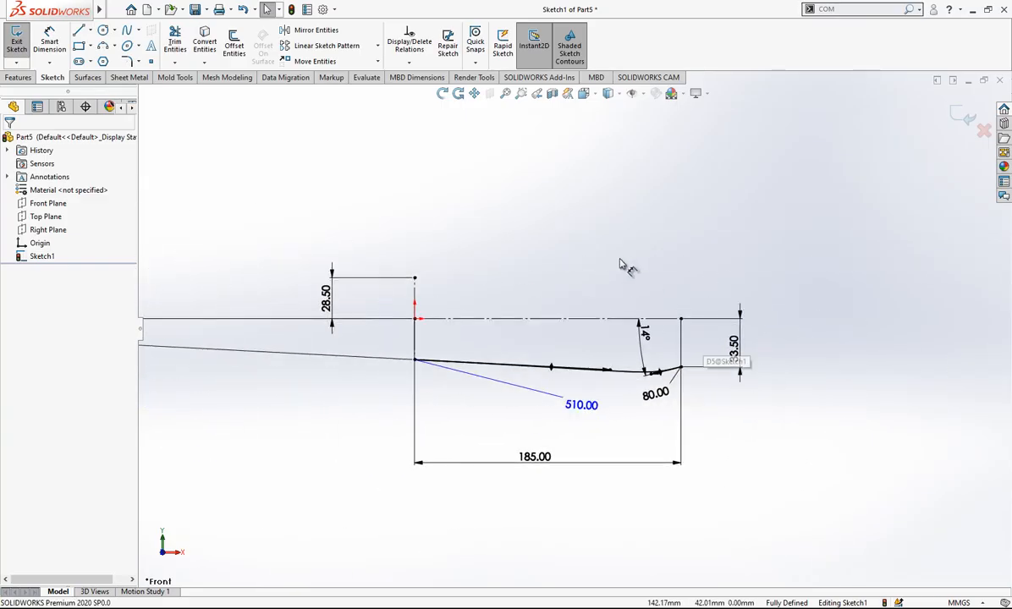
pyautogui.scroll(-1, 620, 260)
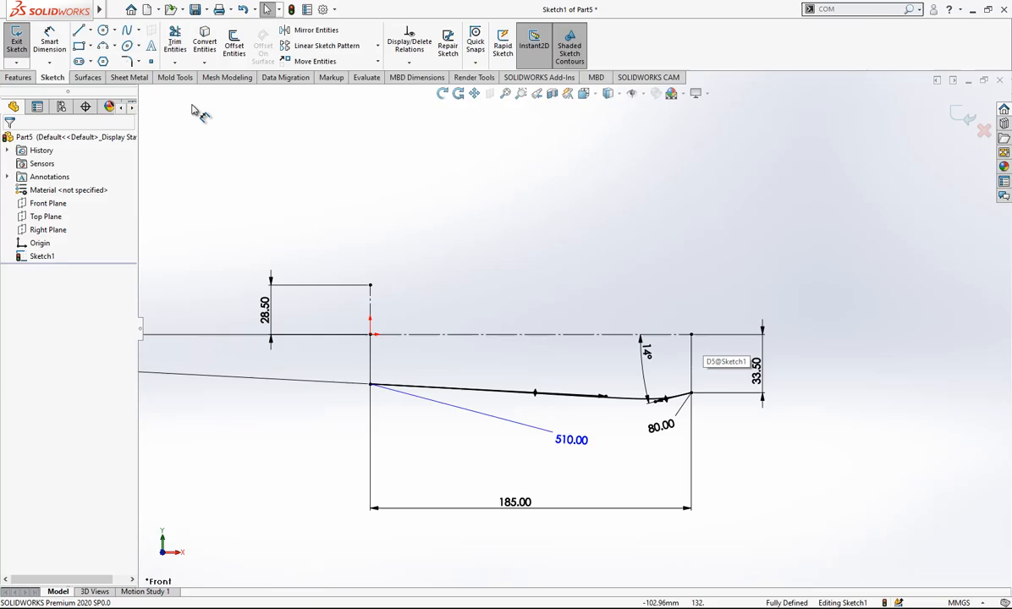
pyautogui.click(369, 286)
pyautogui.click(642, 213)
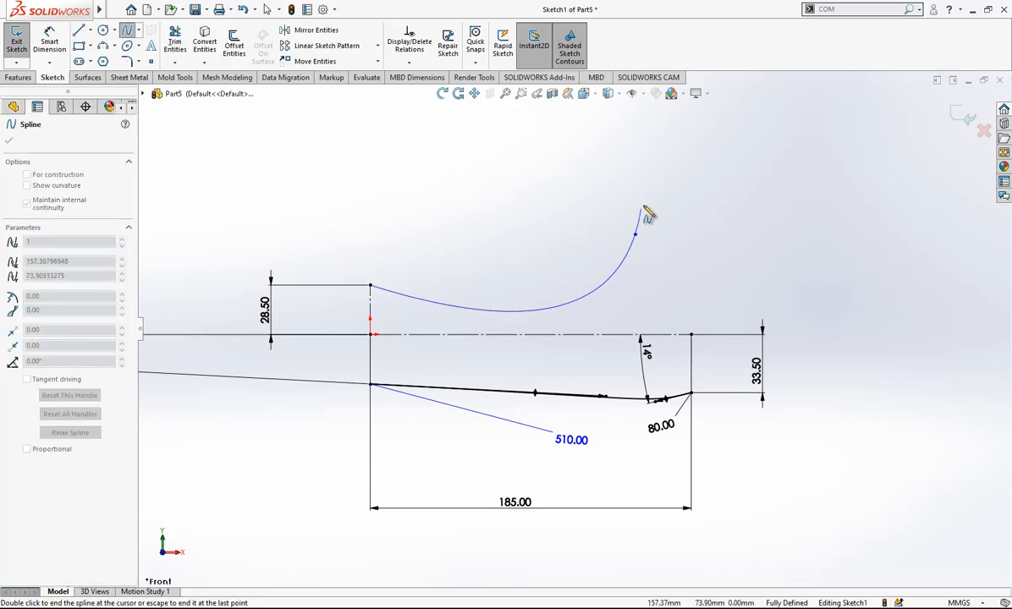
pyautogui.press('Escape')
# - Bow the upper spline upward by pulling the tangent handle at its far end until it is nearly horizontal
pyautogui.click(582, 247)
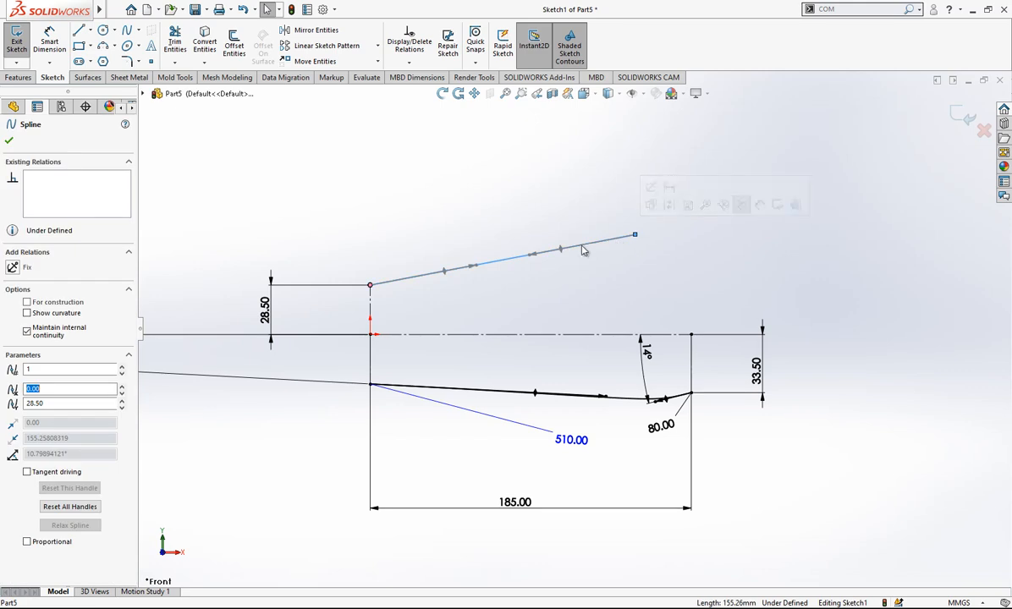
pyautogui.moveTo(534, 254); pyautogui.dragTo(547, 231)
pyautogui.click(506, 282)
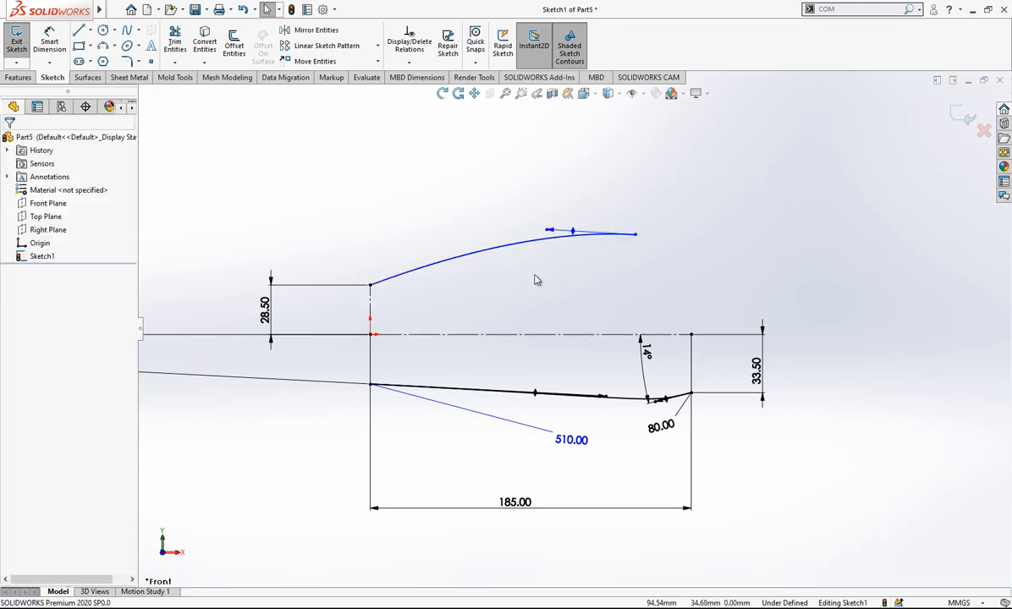
pyautogui.click(414, 275)
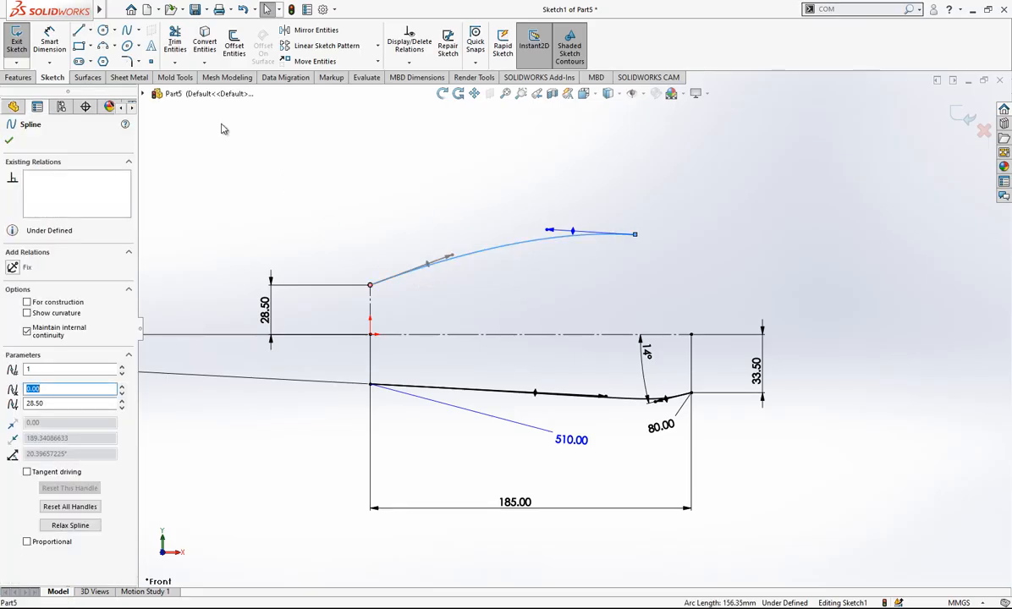
pyautogui.click(51, 42)
pyautogui.press('Escape')
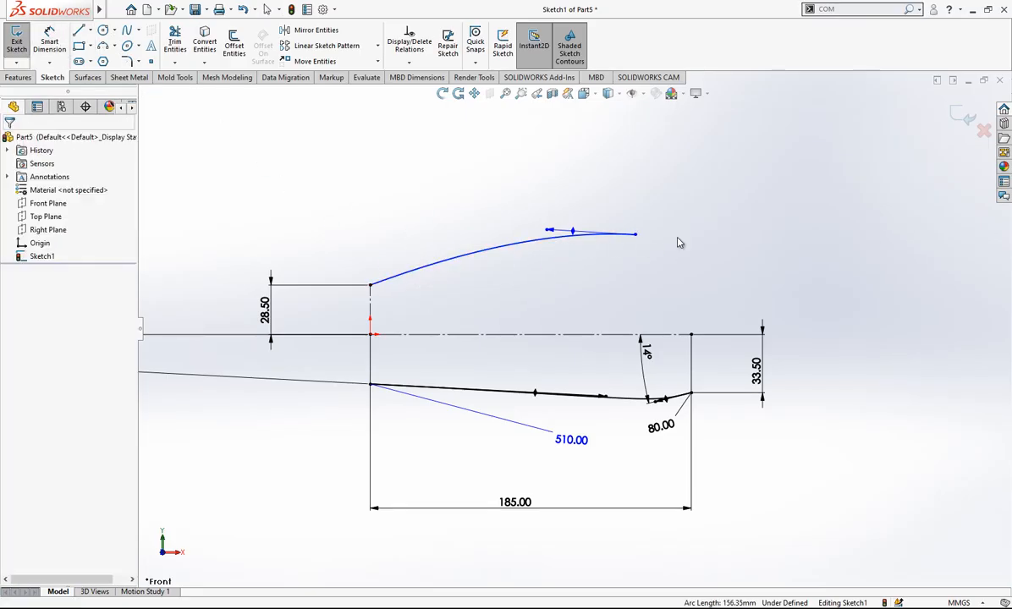
# - Draw a horizontal line about 32 mm long from the upper spline's far end to above the construction line's end
pyautogui.press('l')
pyautogui.click(635, 234)
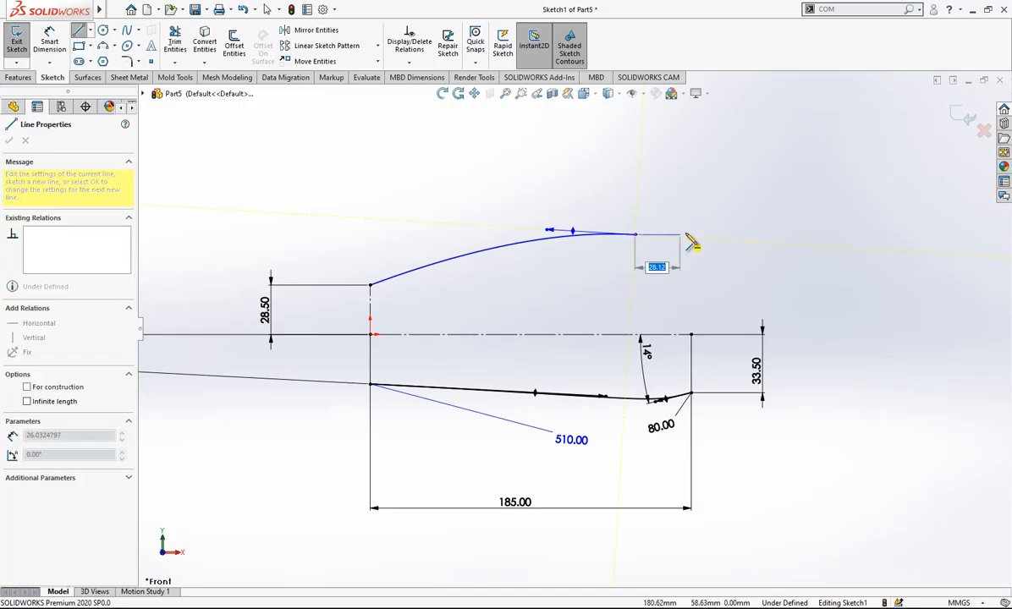
pyautogui.click(691, 234)
pyautogui.press('Escape')
# - Align the short horizontal line's free end vertically with the far end of the horizontal construction line
pyautogui.click(691, 234)
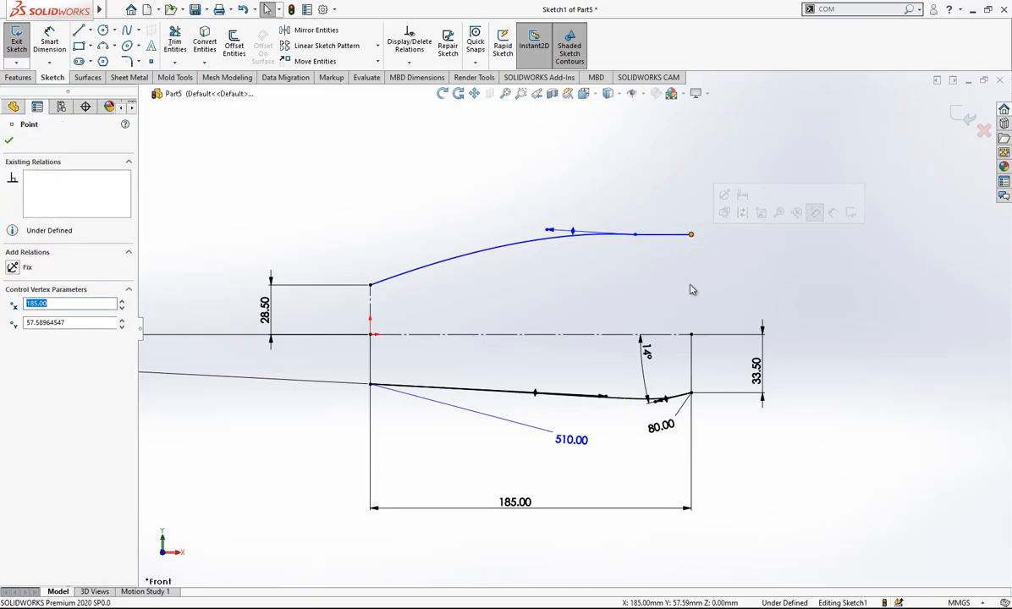
pyautogui.keyDown('ctrl'); pyautogui.click(692, 336); pyautogui.keyUp('ctrl')
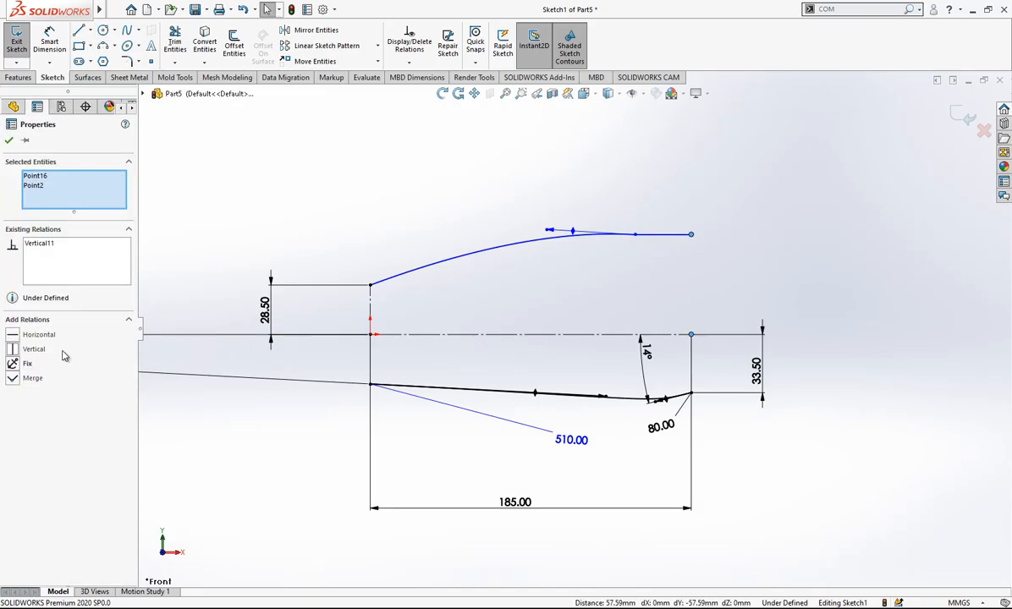
pyautogui.click(773, 238)
# - Dimension the height of the short upper line's free end above the horizontal construction line as 46.5 mm
pyautogui.moveTo(772, 259); pyautogui.dragTo(735, 202, button='right')
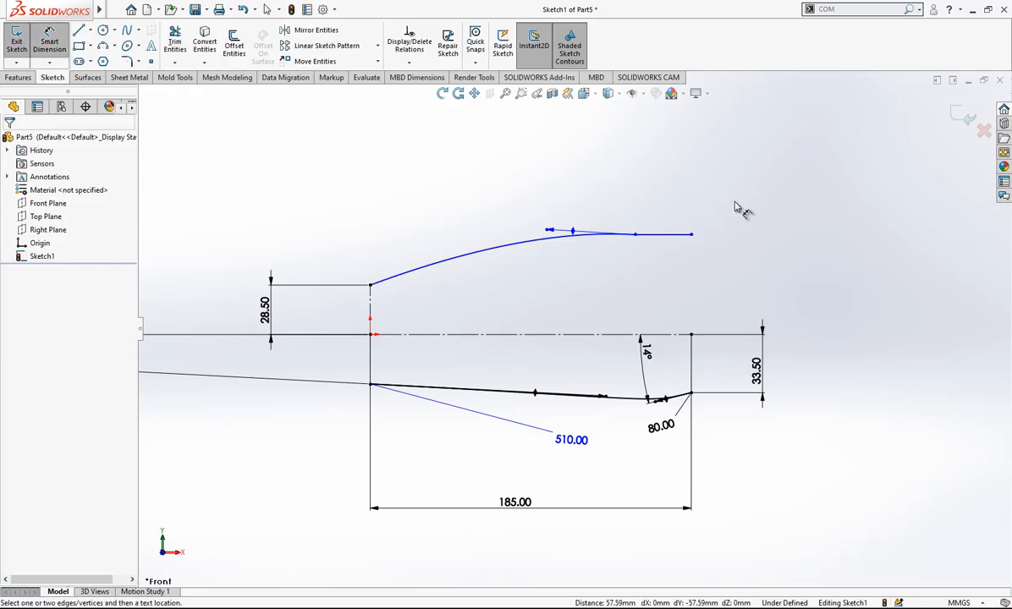
pyautogui.click(668, 335)
pyautogui.click(691, 234)
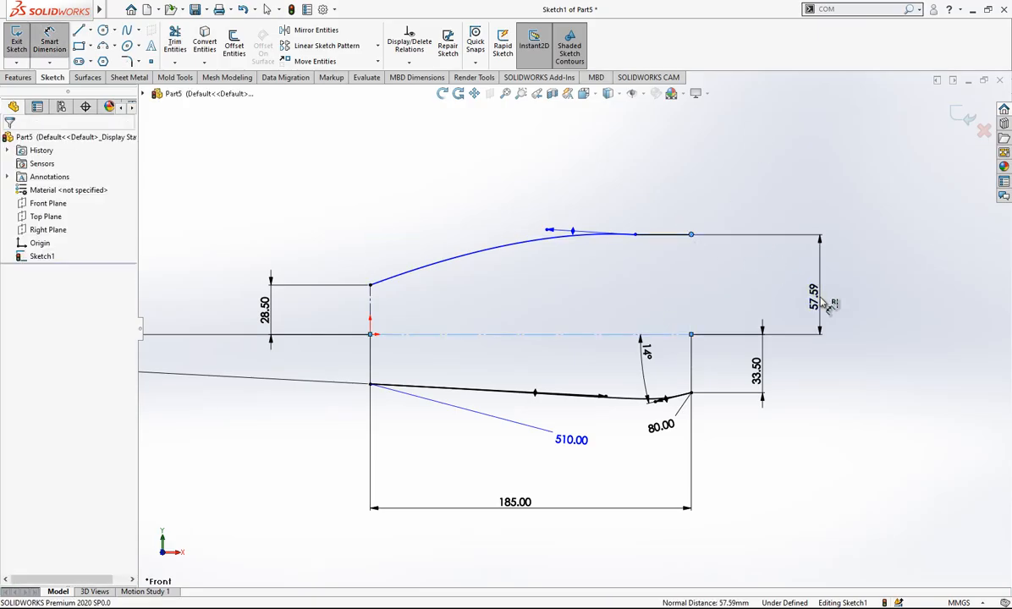
pyautogui.click(826, 303)
pyautogui.write('47')
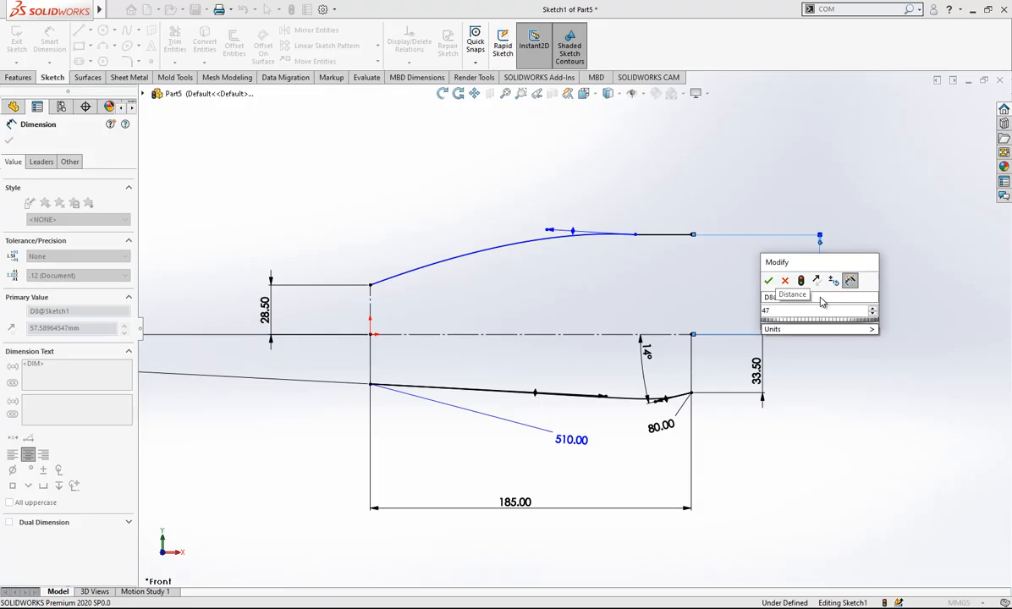
pyautogui.write('6.5')
pyautogui.press('Return')
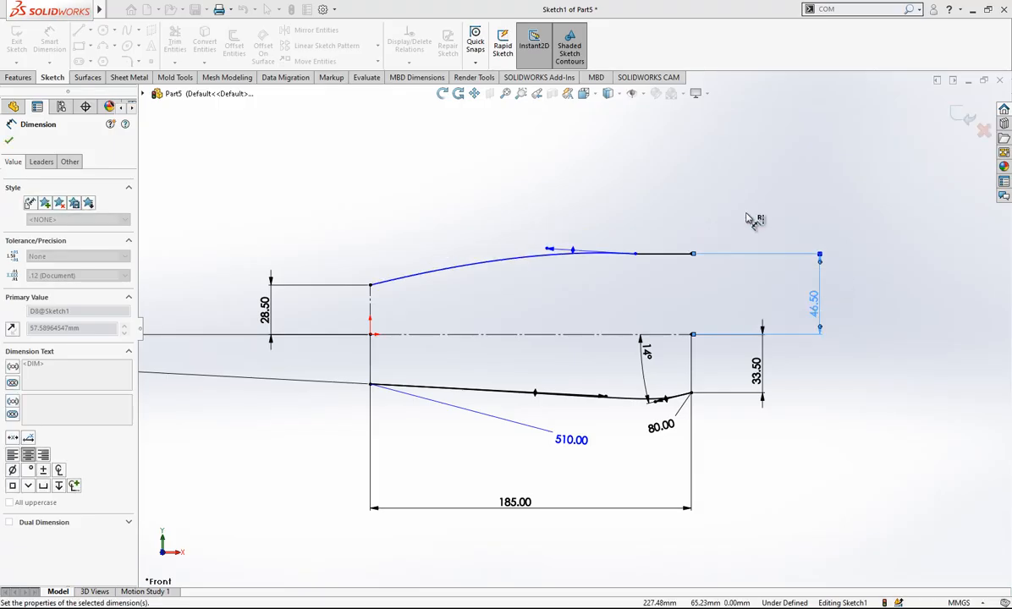
pyautogui.press('Escape')
# - Make the upper spline tangent to the short horizontal line at its far end
pyautogui.click(658, 259)
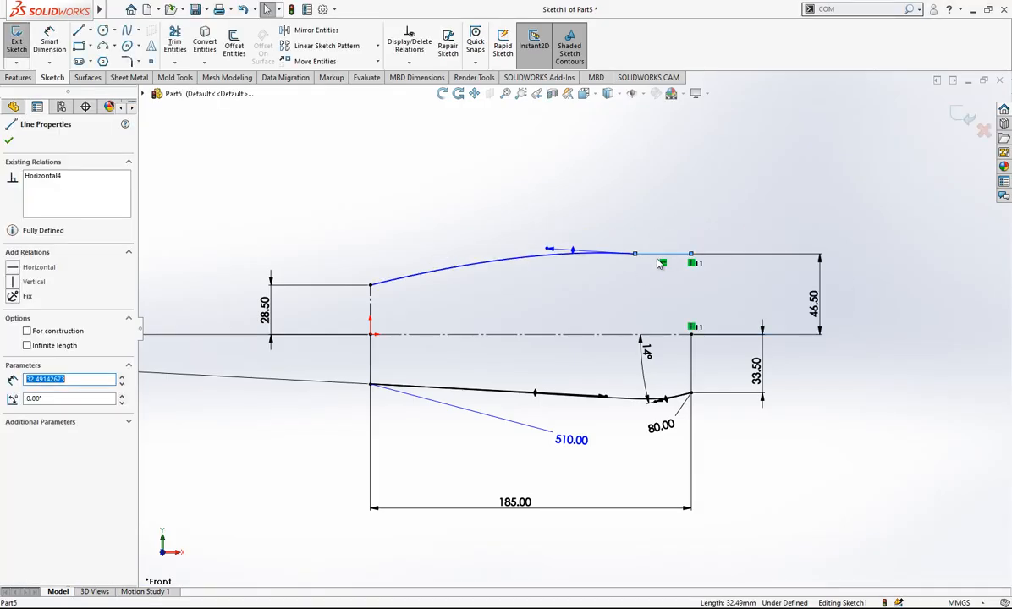
pyautogui.keyDown('ctrl'); pyautogui.click(526, 268); pyautogui.keyUp('ctrl')
pyautogui.click(25, 350)
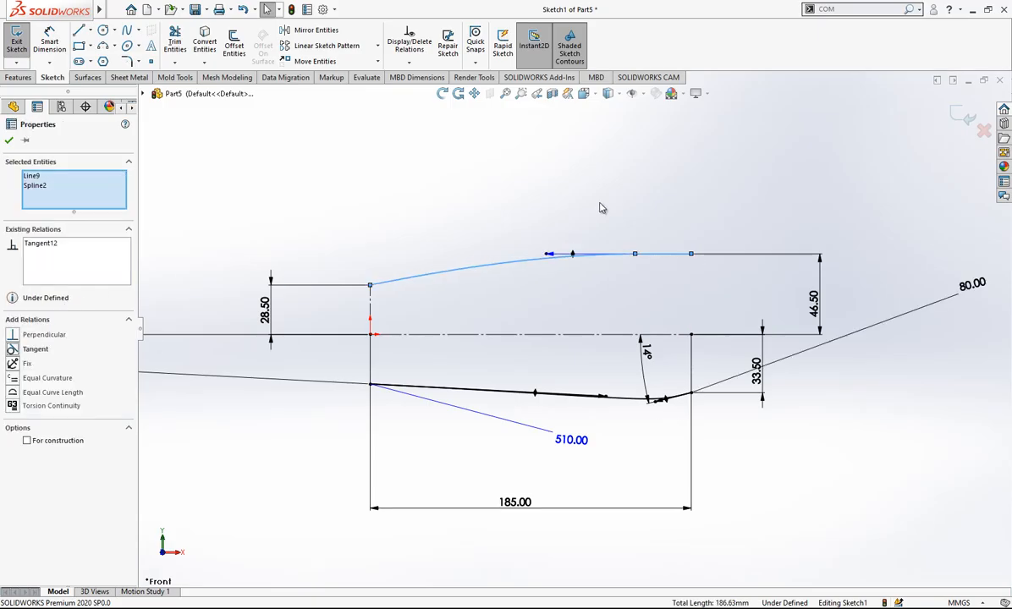
pyautogui.click(601, 207)
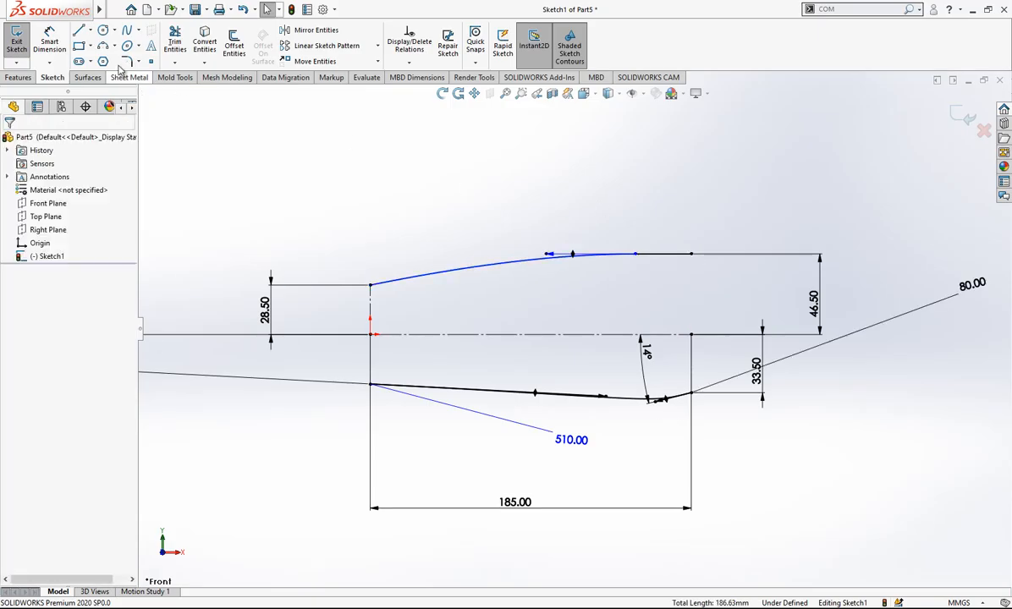
# - Set the tangent magnitude of the upper spline's far end handle to 105 with a dimension
pyautogui.click(50, 35)
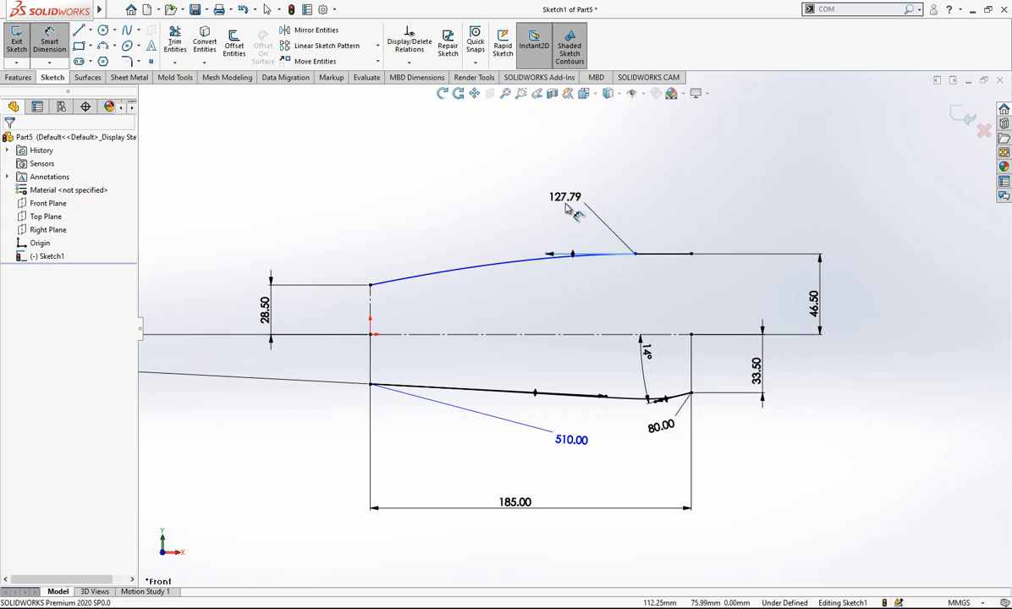
pyautogui.click(565, 207)
pyautogui.write('125')
pyautogui.press('Return')
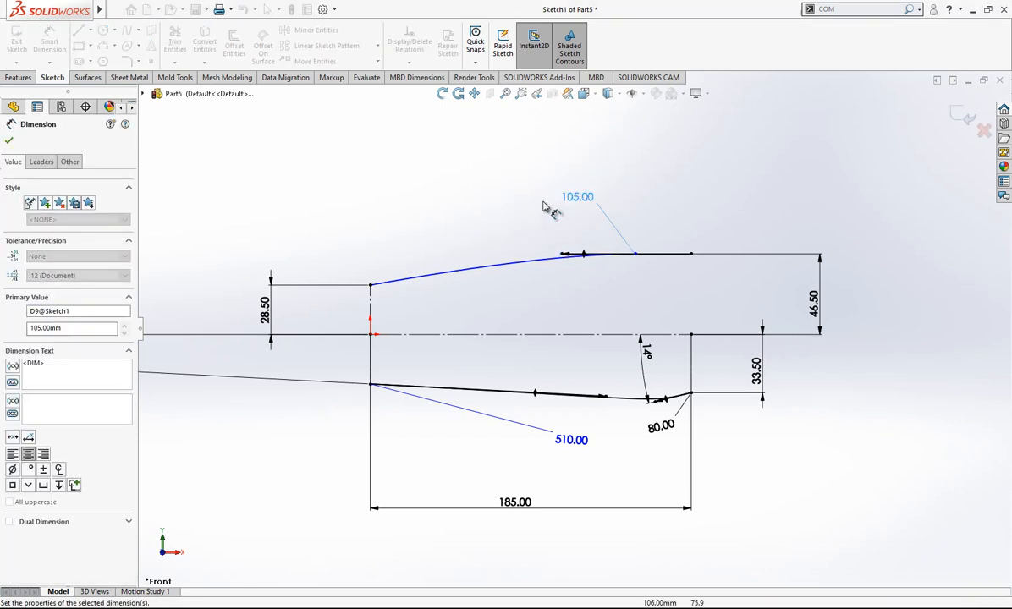
# - Dimension the horizontal distance from the vertical construction line to the upper spline's far end point as 165 mm
pyautogui.click(634, 255)
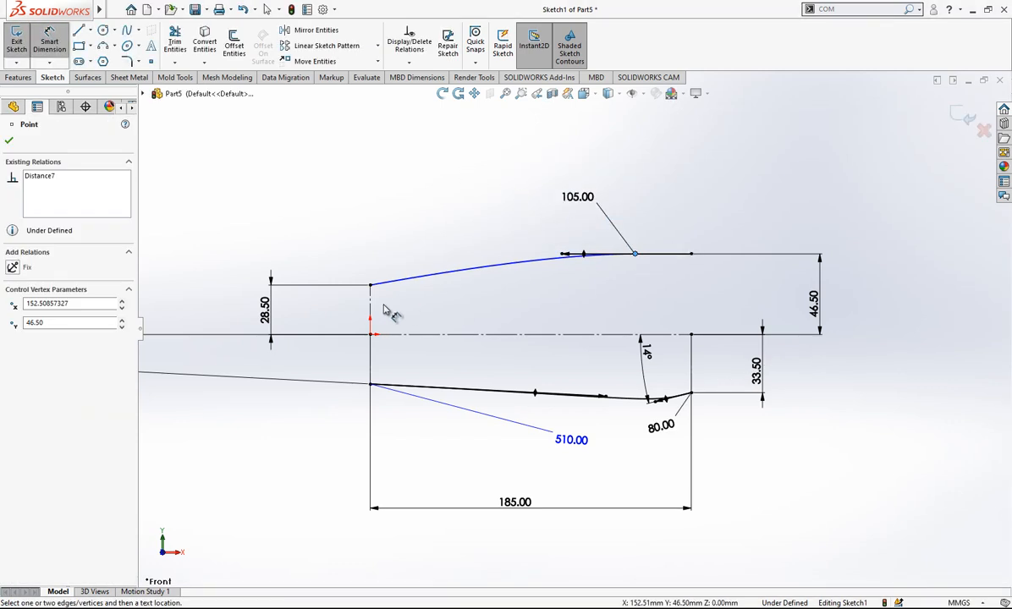
pyautogui.click(369, 291)
pyautogui.click(486, 152)
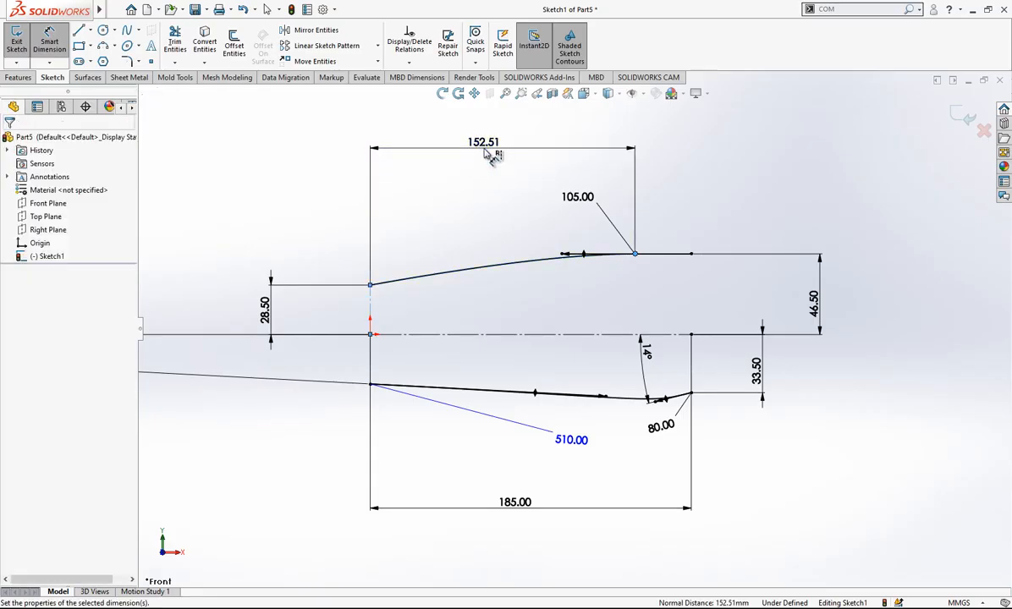
pyautogui.write('165')
pyautogui.press('Return')
pyautogui.press('Escape')
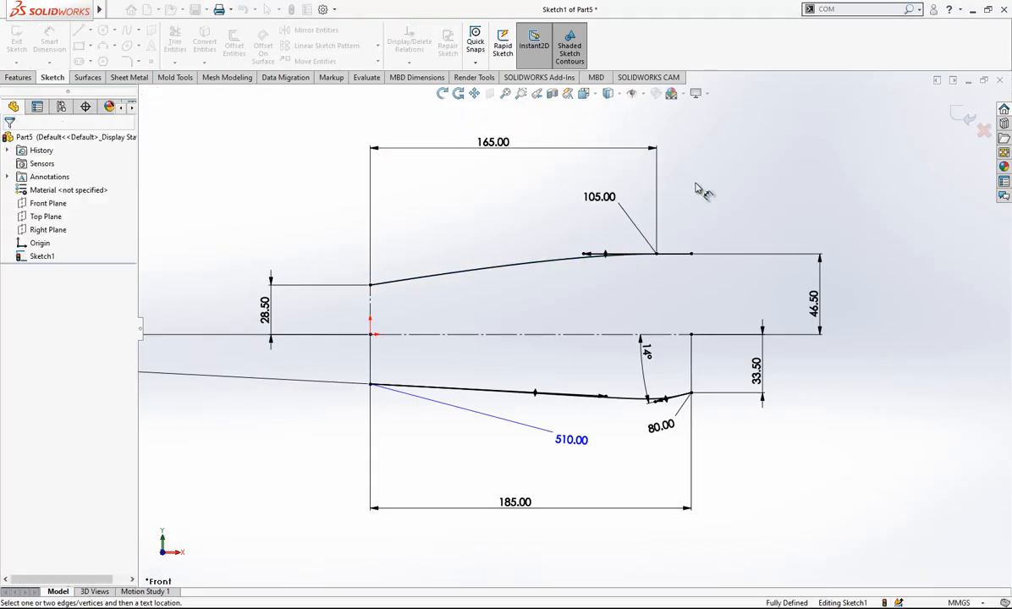
# - Activate the upper spline's start handle and dimension its angle to the horizontal construction line as 8 degrees
pyautogui.click(449, 284)
pyautogui.moveTo(473, 273)
pyautogui.mouseDown()
pyautogui.moveTo(462, 287)
pyautogui.moveTo(461, 261)
pyautogui.mouseUp()
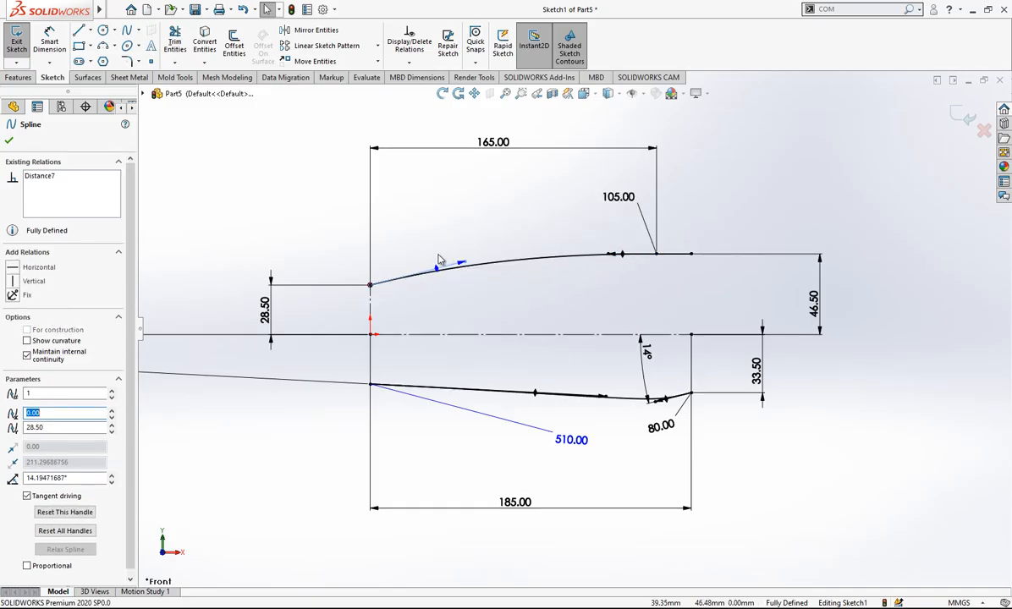
pyautogui.click(441, 287)
pyautogui.click(436, 269)
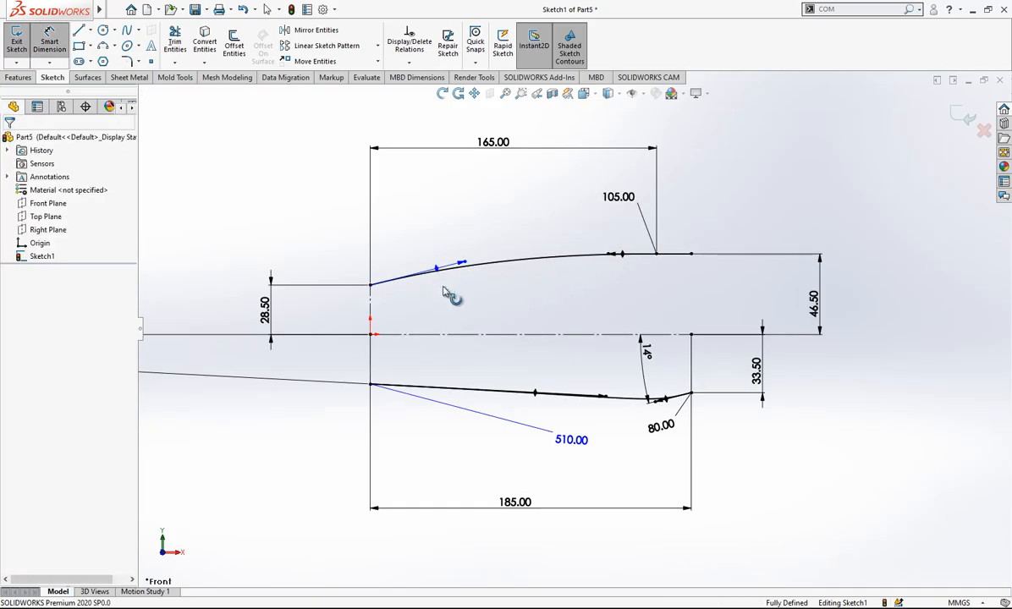
pyautogui.click(471, 334)
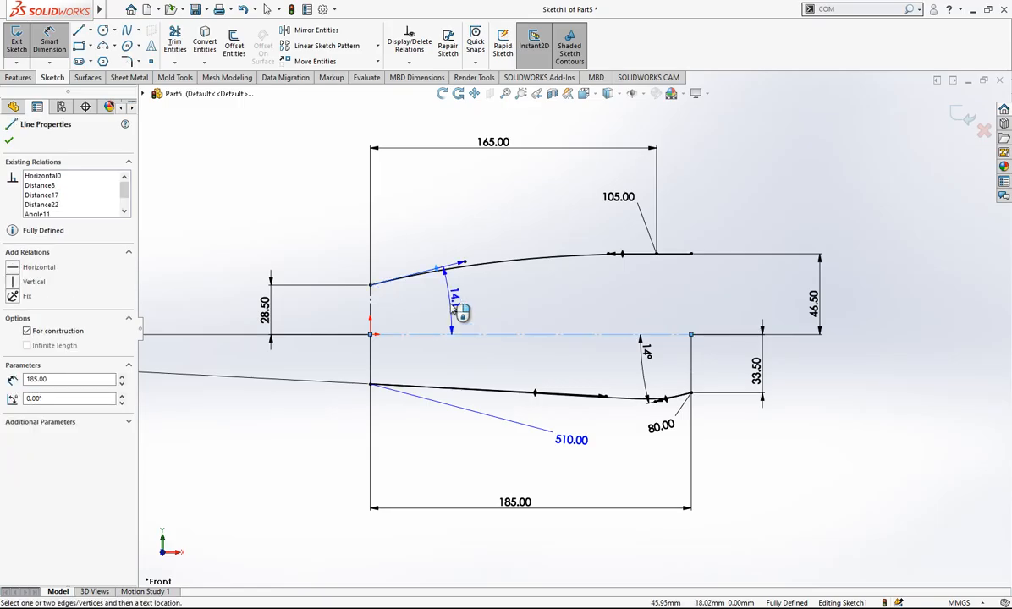
pyautogui.click(461, 313)
pyautogui.write('8')
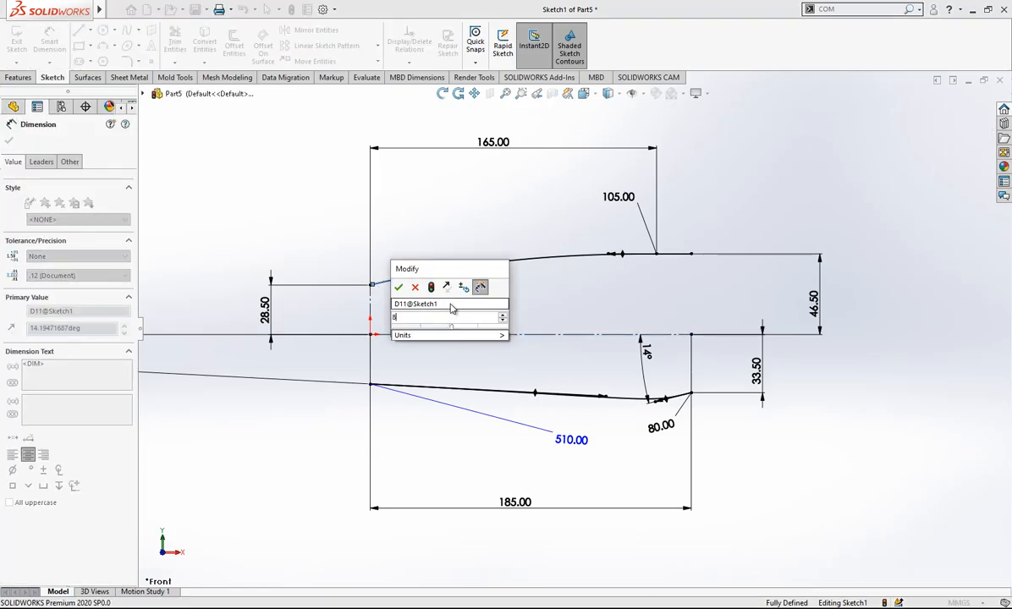
pyautogui.press('Return')
# - Set the tangent magnitude of the upper spline's start handle to 70 with a dimension
pyautogui.click(461, 273)
pyautogui.click(455, 246)
pyautogui.write('70')
pyautogui.press('Return')
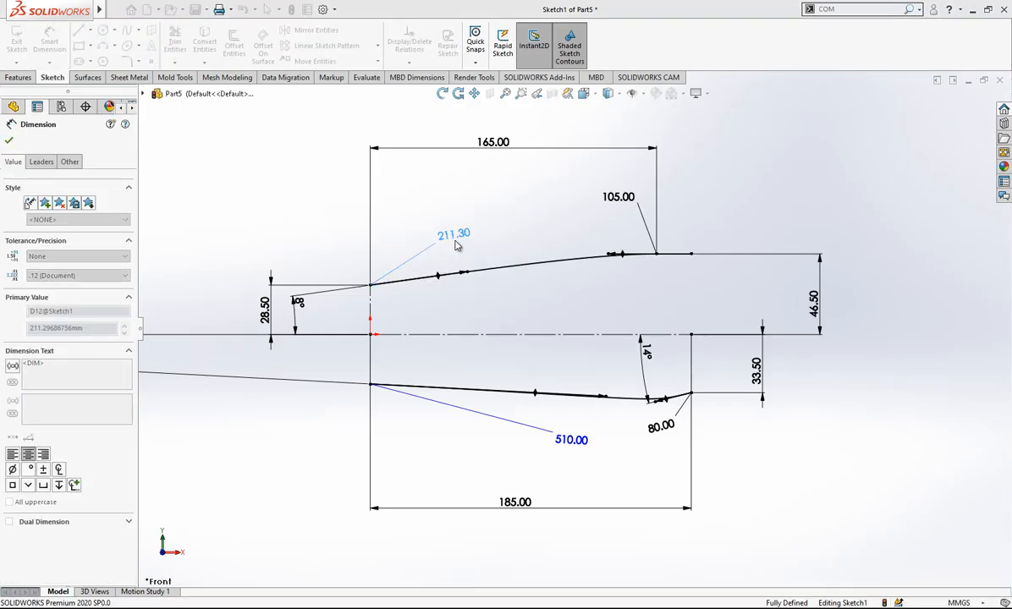
pyautogui.press('Escape')
pyautogui.scroll(1, 704, 337)
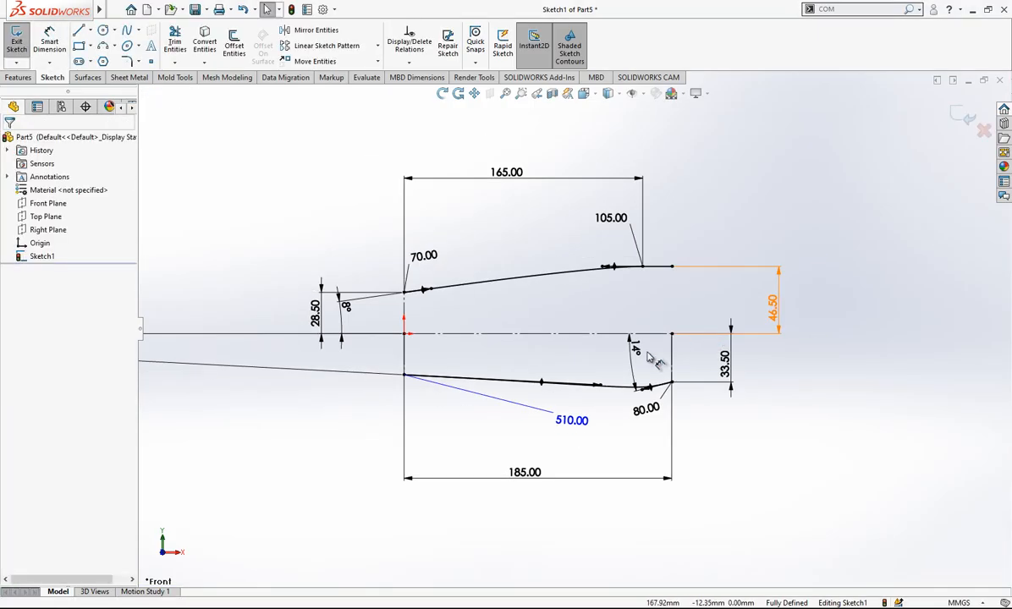
pyautogui.scroll(-2, 663, 358)
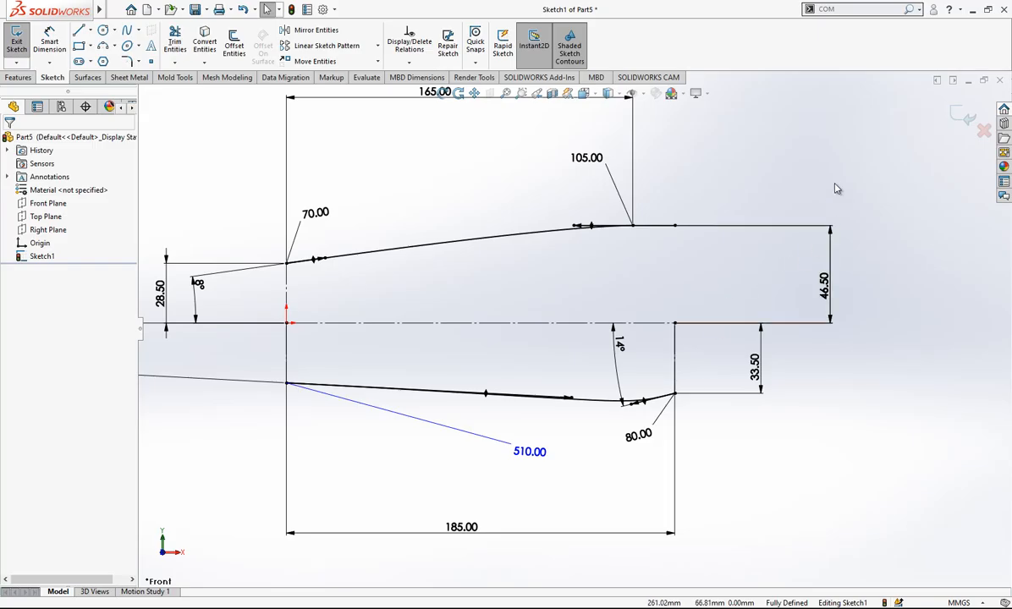
pyautogui.press('z')
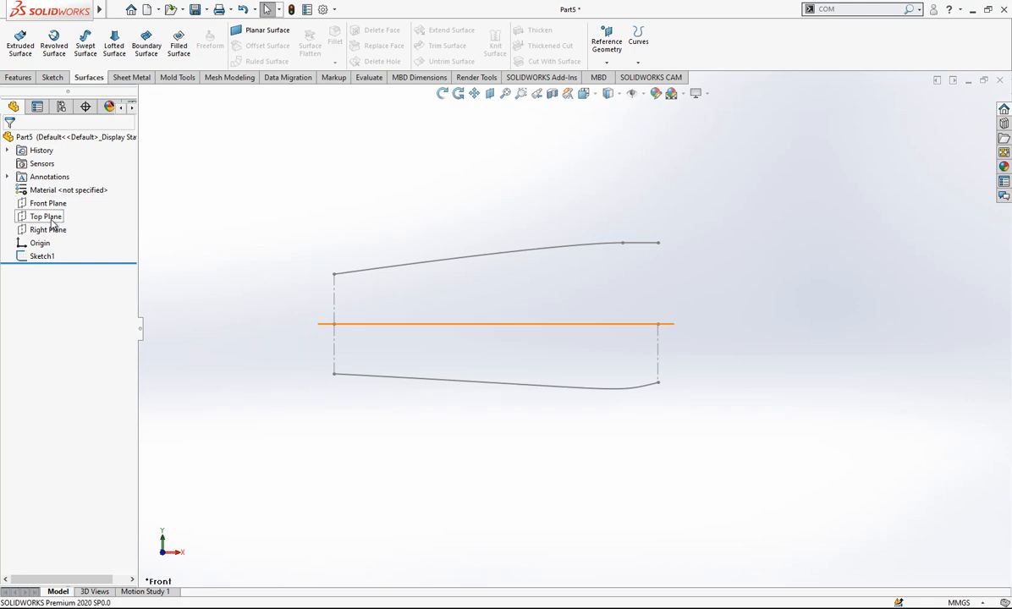
# - Start a new sketch on the Right Plane
pyautogui.click(49, 230)
pyautogui.moveTo(473, 227); pyautogui.dragTo(501, 248, button='middle')
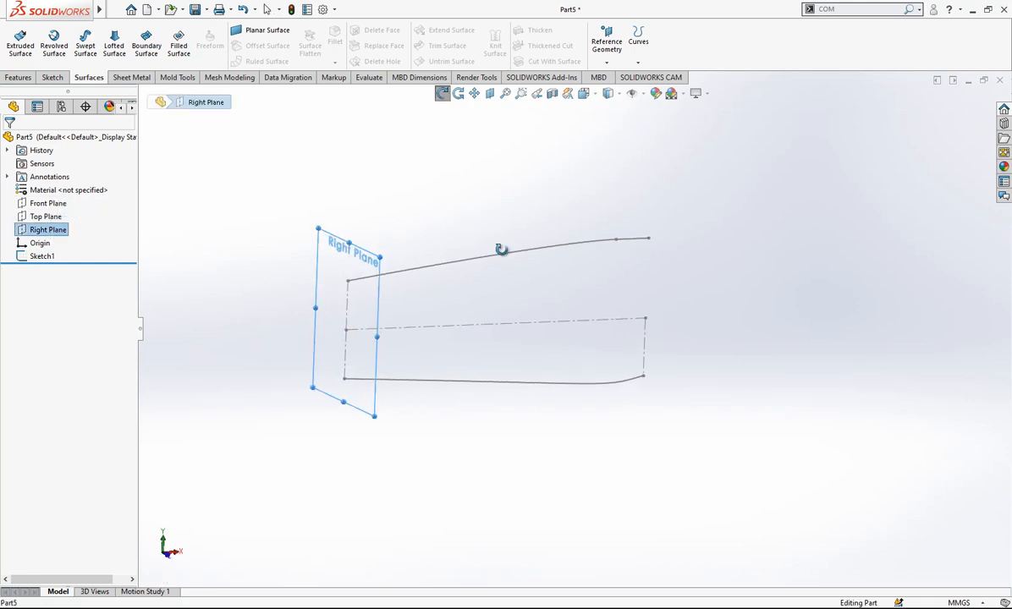
pyautogui.click(65, 215)
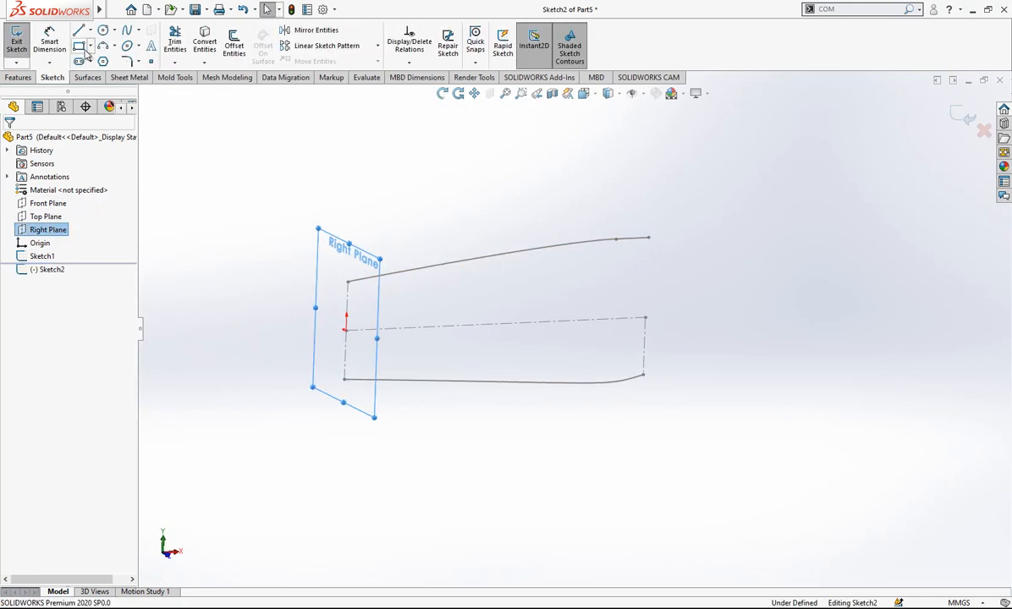
pyautogui.click(102, 32)
pyautogui.click(345, 347)
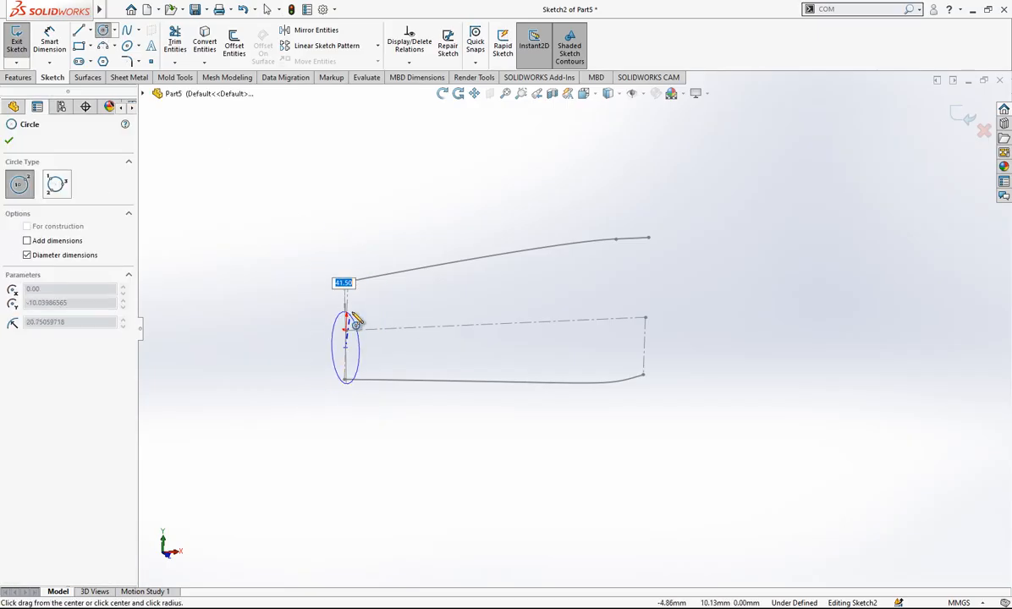
pyautogui.press('Escape')
pyautogui.click(102, 32)
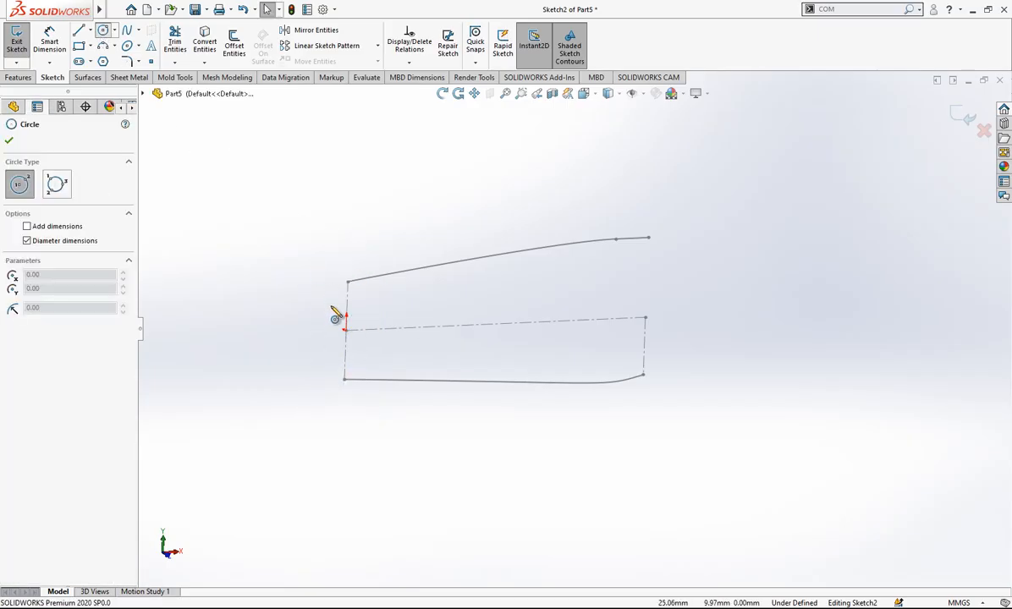
pyautogui.scroll(-1, 330, 308)
pyautogui.click(362, 338)
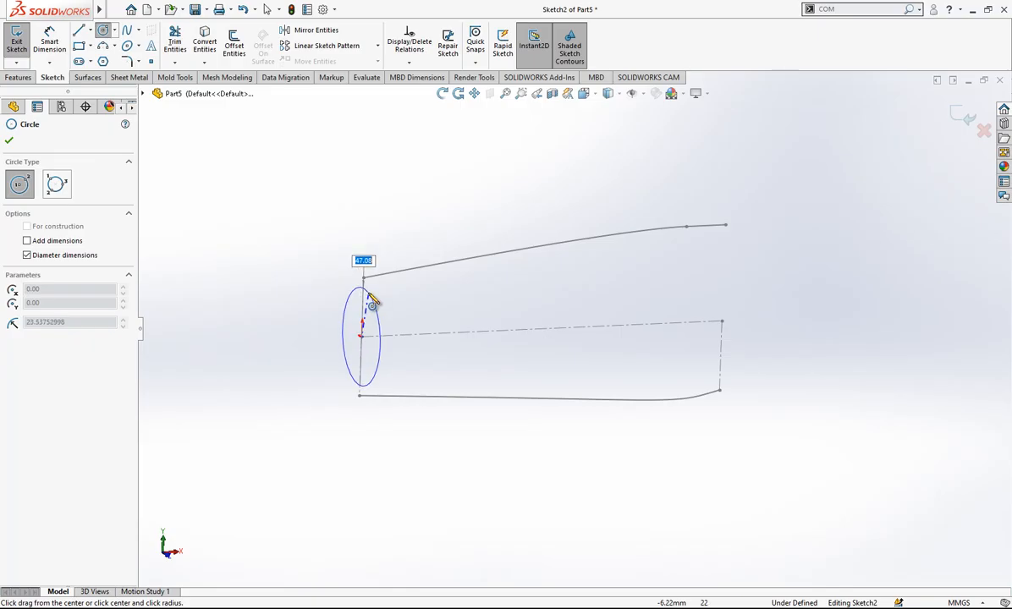
pyautogui.press('Escape')
pyautogui.click(100, 32)
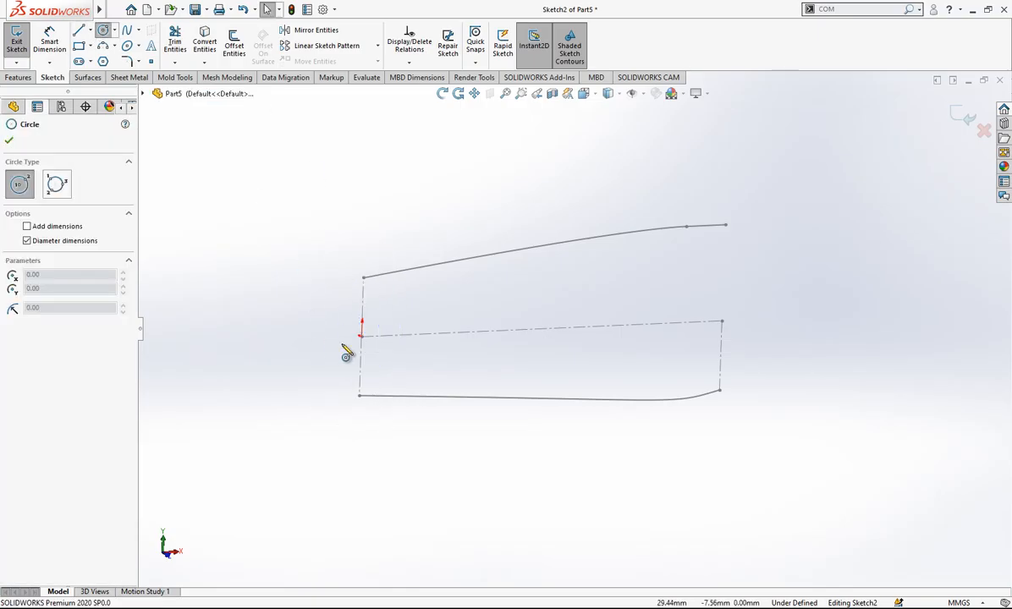
pyautogui.scroll(-4, 362, 359)
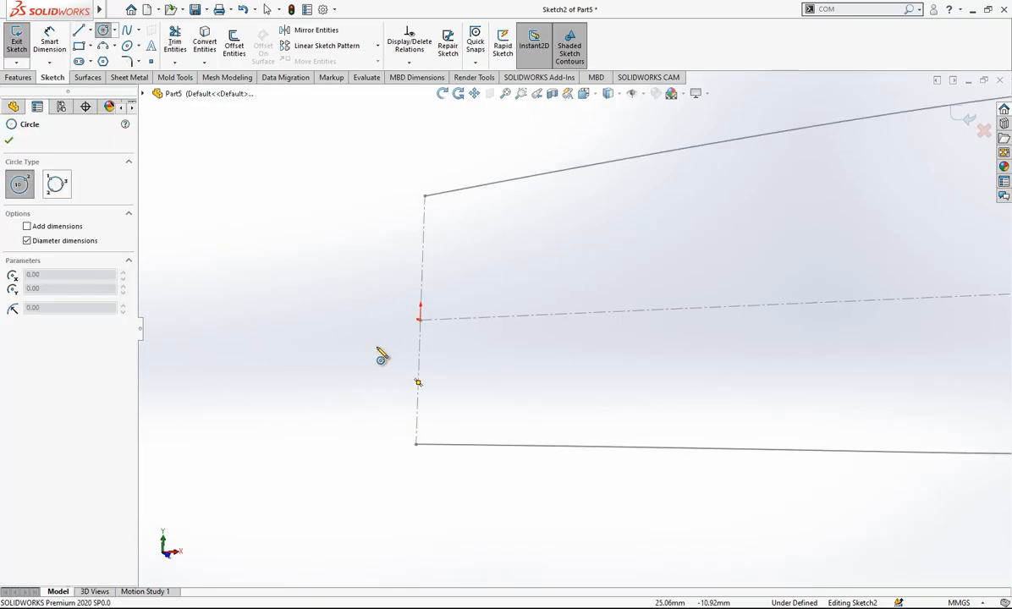
pyautogui.click(419, 338)
pyautogui.press('Escape')
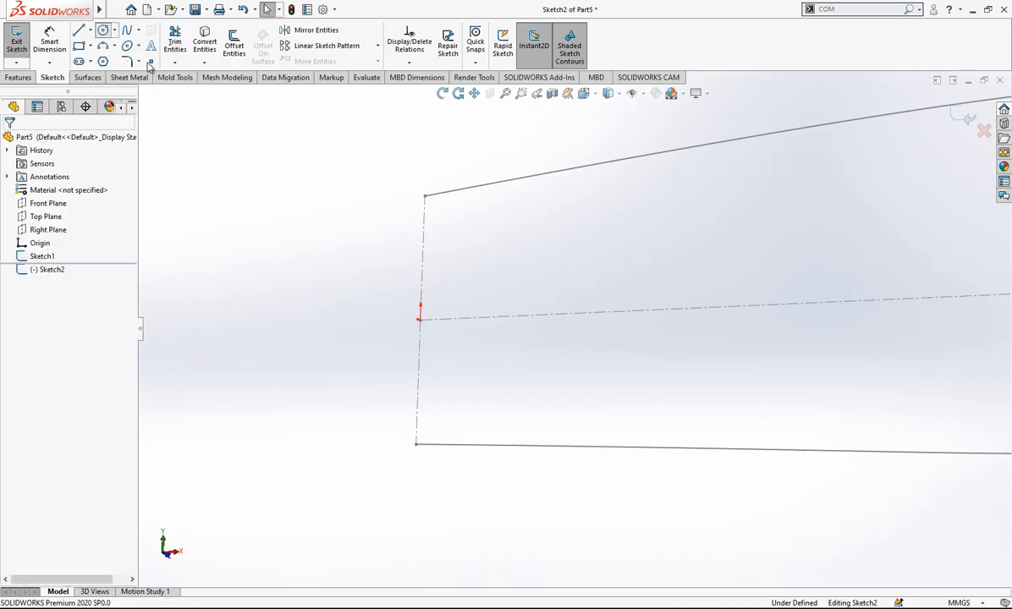
# - Sketch a trial circle centred just below the origin and delete it
pyautogui.click(417, 330)
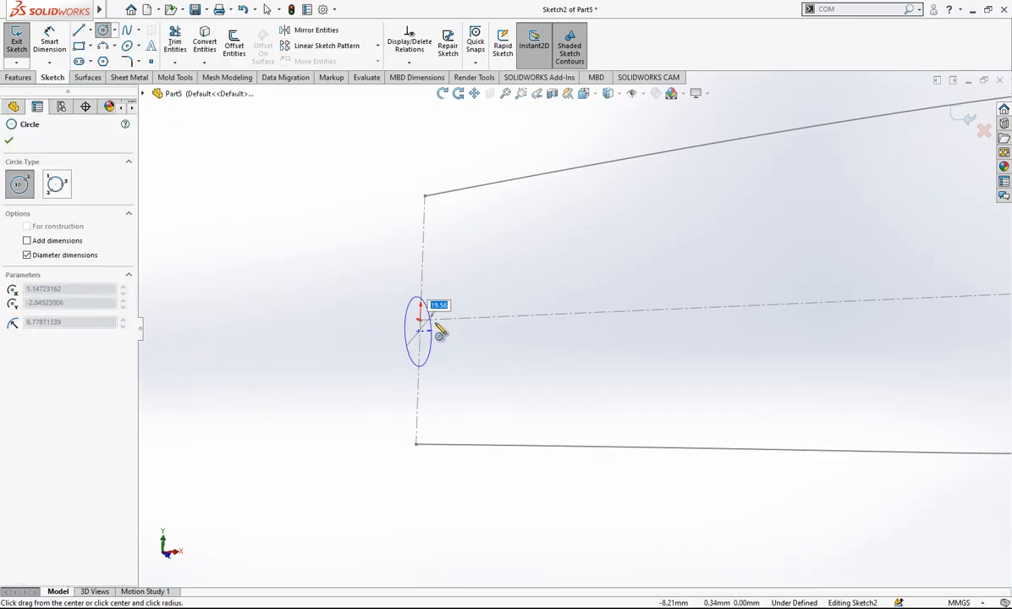
pyautogui.click(455, 252)
pyautogui.press('Escape')
pyautogui.moveTo(416, 334)
pyautogui.mouseDown()
pyautogui.moveTo(430, 341)
pyautogui.moveTo(420, 341)
pyautogui.mouseUp()
pyautogui.click(419, 339)
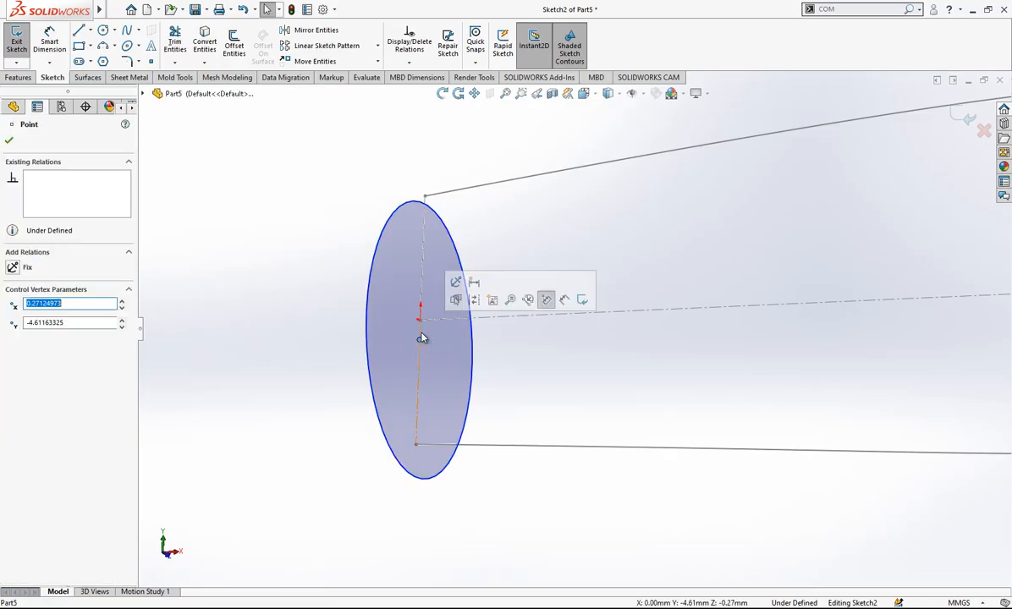
pyautogui.press('Delete')
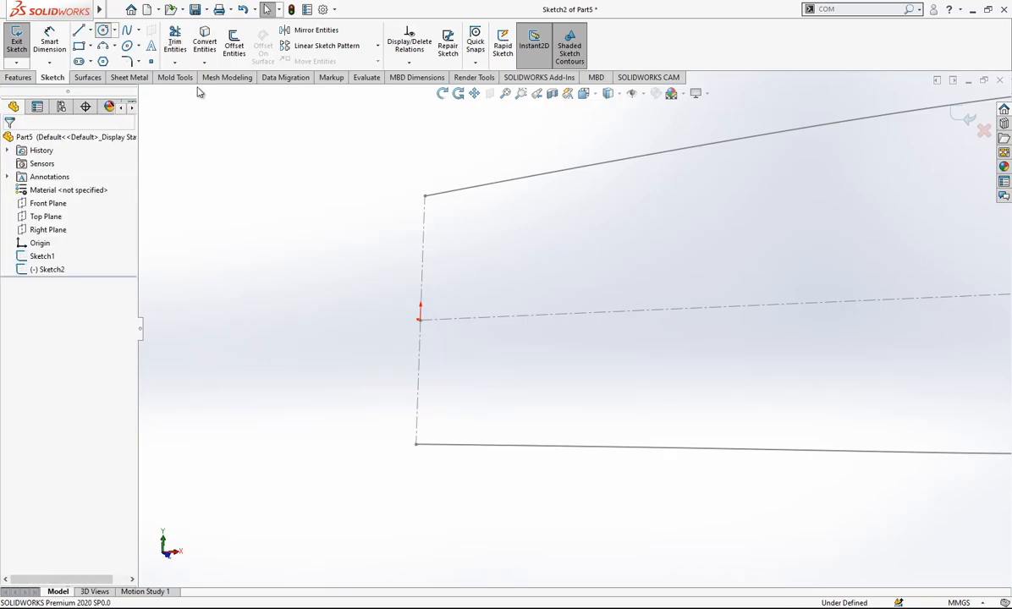
# - Sketch a circle of about 20 mm radius centred just below the origin and make it coincident with the upper spline's start point
pyautogui.click(420, 319)
pyautogui.click(435, 260)
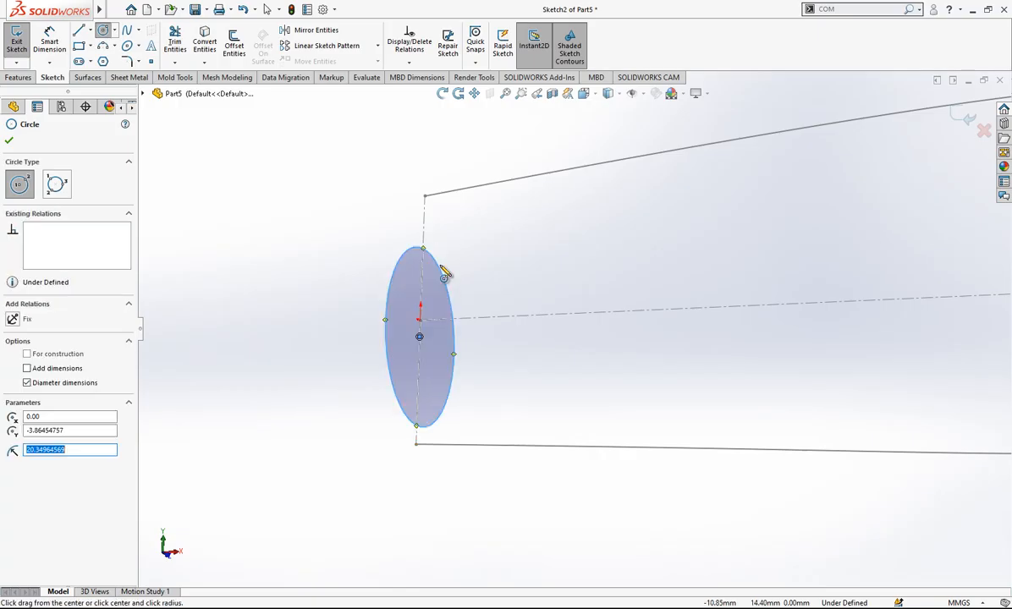
pyautogui.keyDown('ctrl'); pyautogui.click(424, 198); pyautogui.keyUp('ctrl')
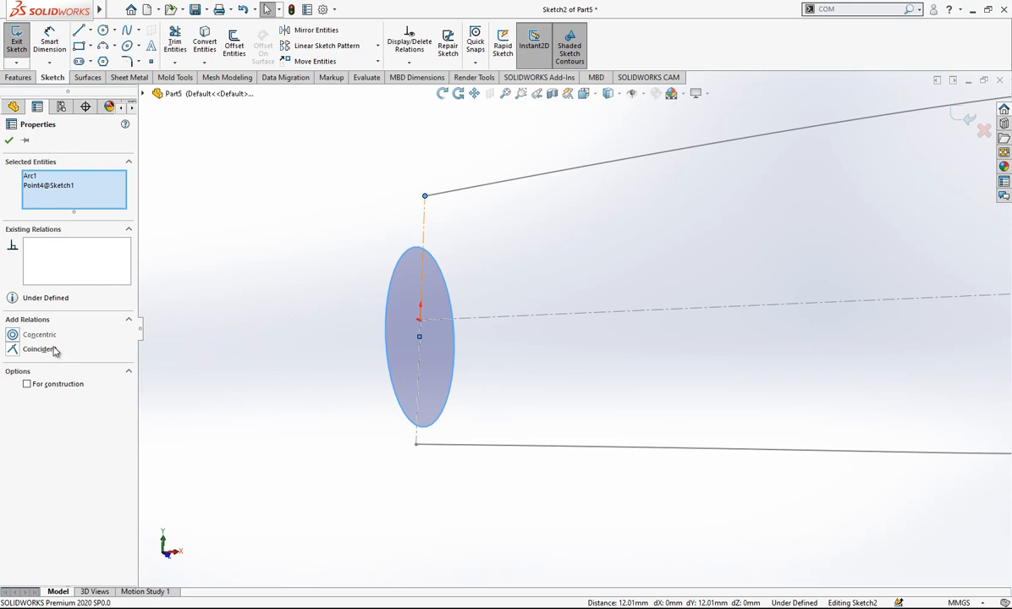
pyautogui.click(54, 349)
pyautogui.click(350, 310)
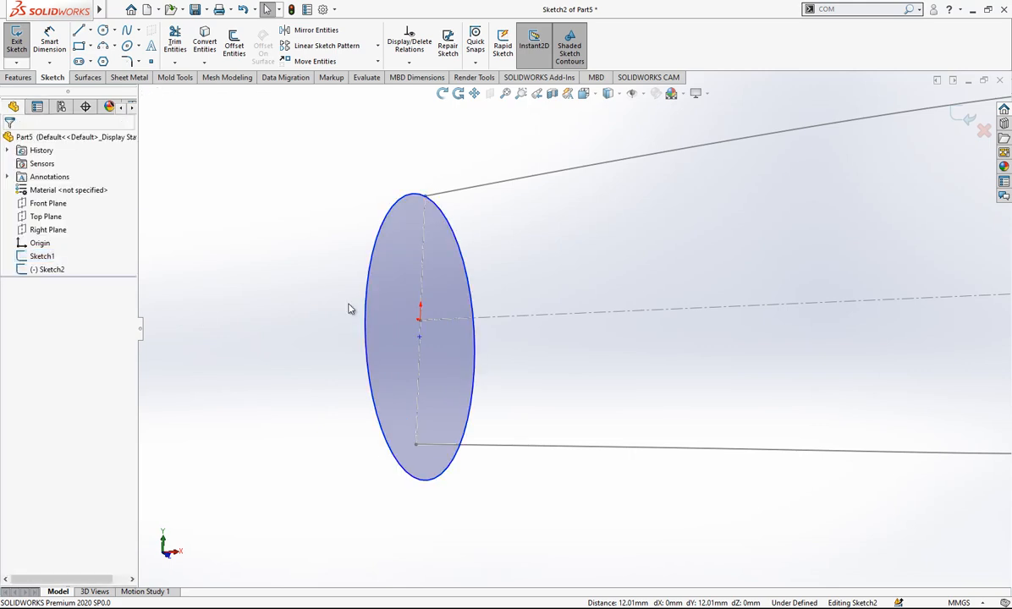
# - Make the circle coincident with the lower spline's start point and exit the sketch
pyautogui.click(417, 446)
pyautogui.keyDown('ctrl'); pyautogui.click(433, 478); pyautogui.keyUp('ctrl')
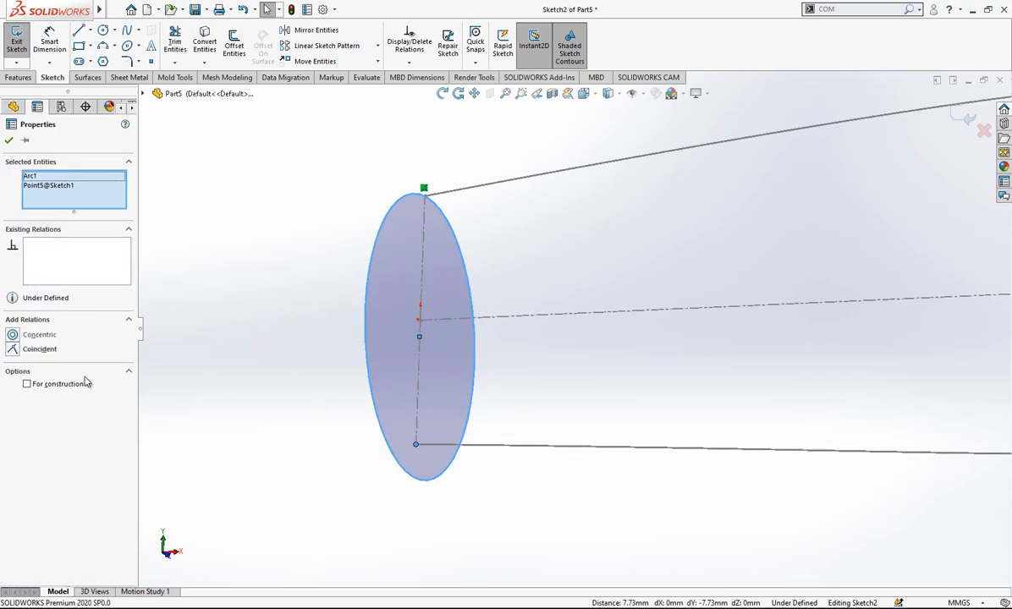
pyautogui.click(49, 351)
pyautogui.click(338, 310)
pyautogui.scroll(3, 547, 264)
pyautogui.click(983, 112)
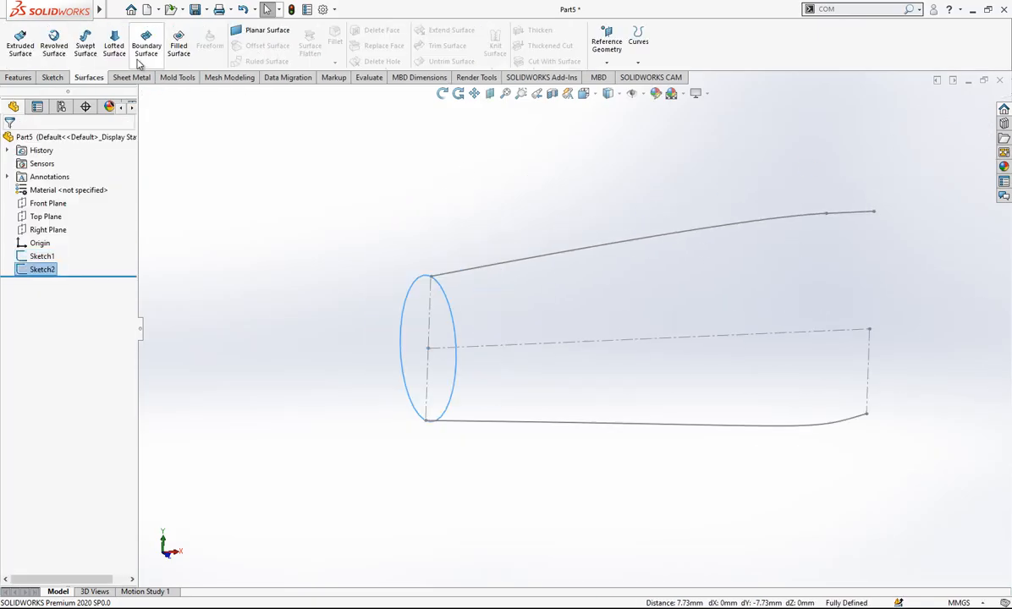
# - Start a swept surface with the circle as profile and the lower spline as path
pyautogui.click(86, 47)
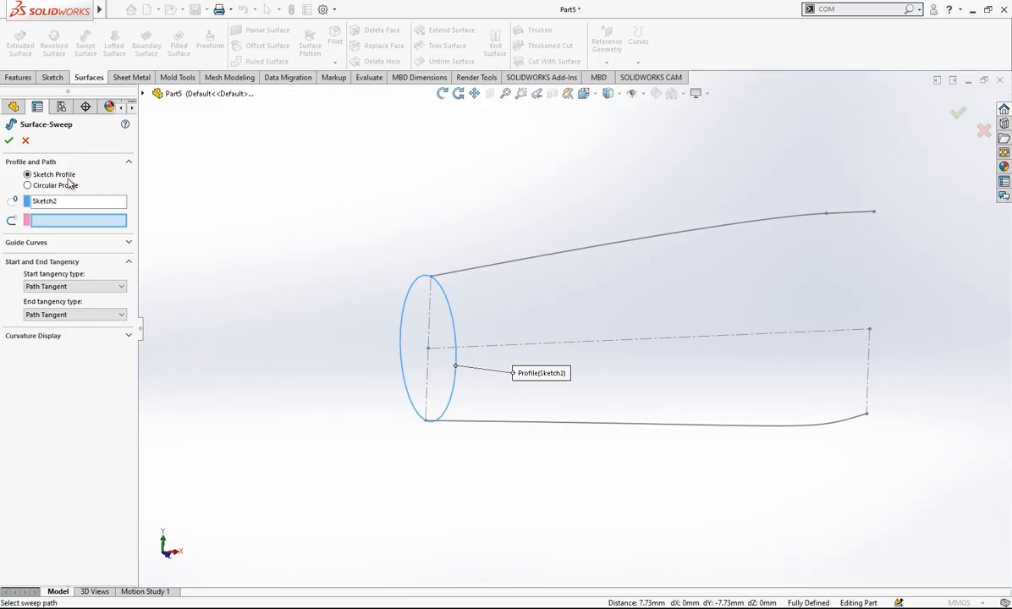
pyautogui.click(487, 423)
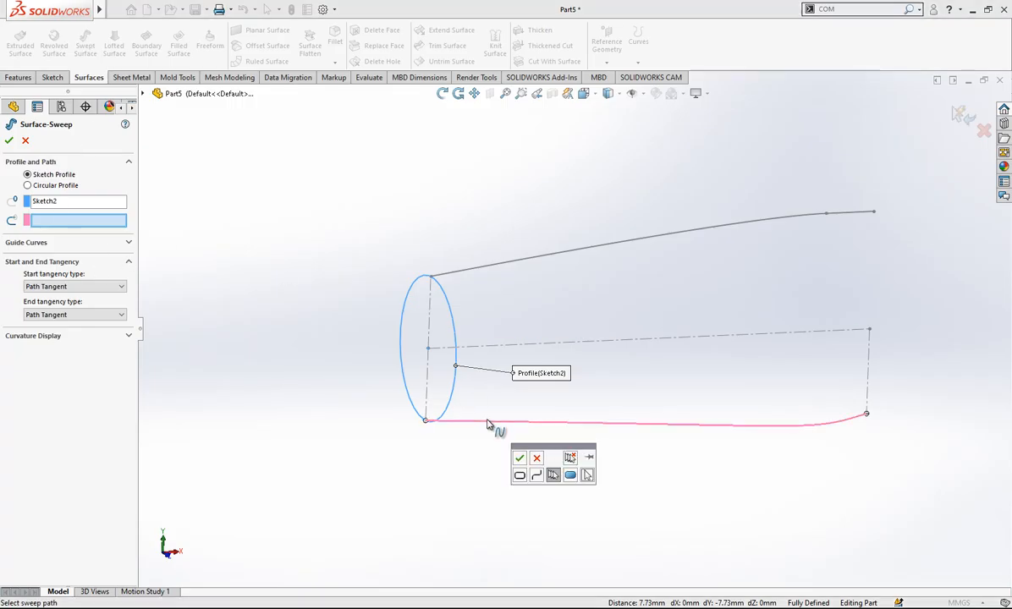
pyautogui.click(518, 459)
# - Add the upper spline with its short horizontal line as the sweep's guide curve, using an open group selection
pyautogui.click(52, 243)
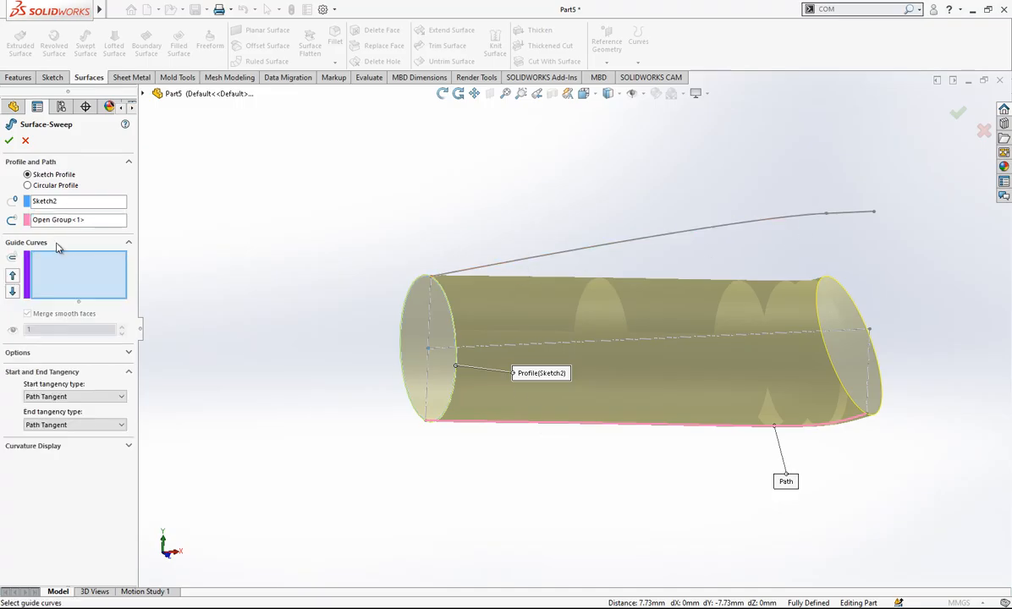
pyautogui.rightClick(70, 257)
pyautogui.click(106, 296)
pyautogui.click(713, 229)
pyautogui.click(664, 91)
pyautogui.moveTo(640, 142); pyautogui.dragTo(633, 268, button='middle')
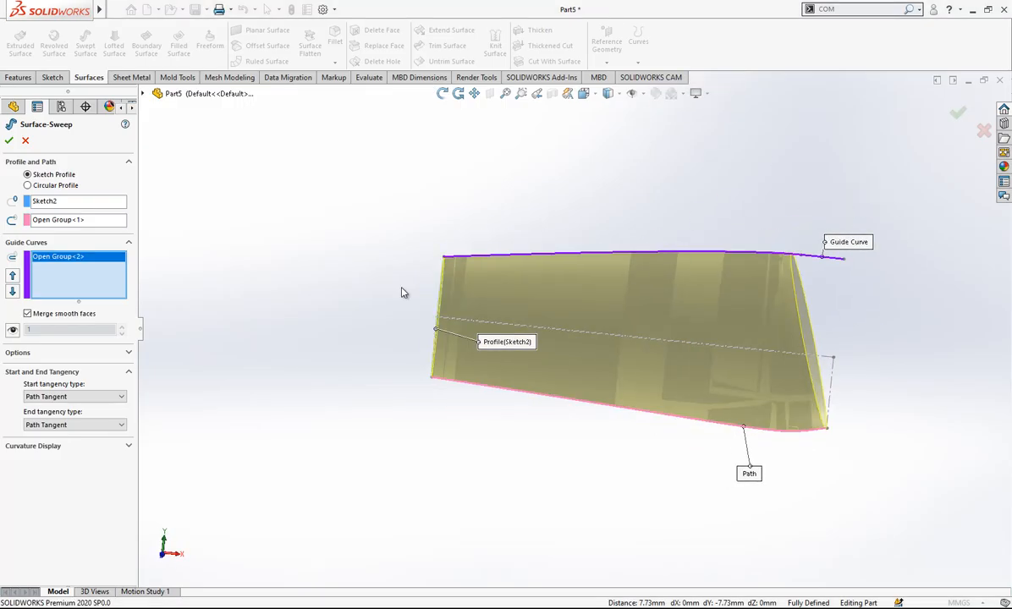
# - Set the sweep's profile orientation to Keep Normal Constant and create the surface
pyautogui.click(84, 396)
pyautogui.click(85, 395)
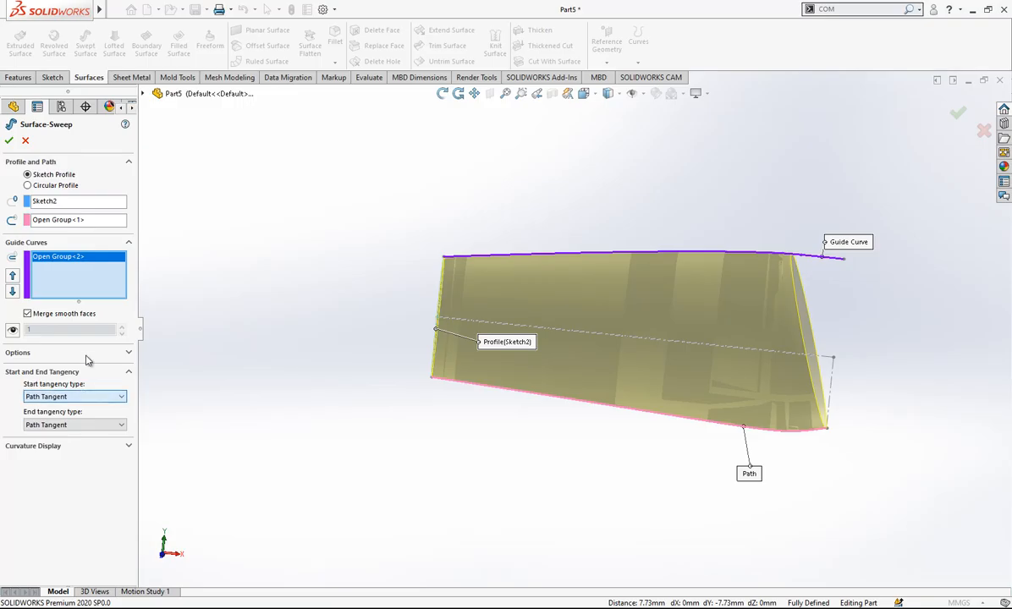
pyautogui.click(120, 355)
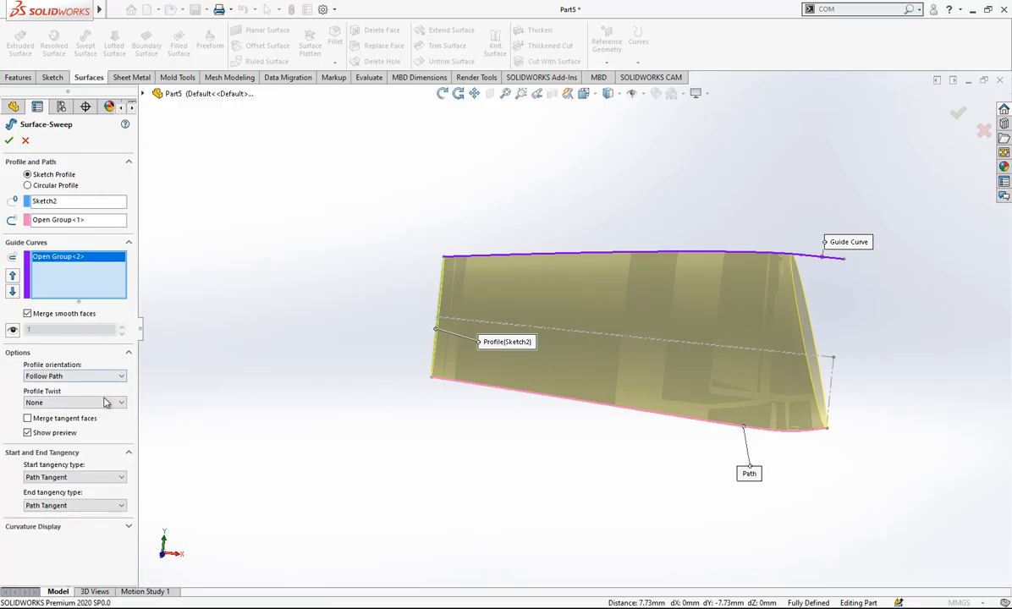
pyautogui.click(95, 379)
pyautogui.click(84, 360)
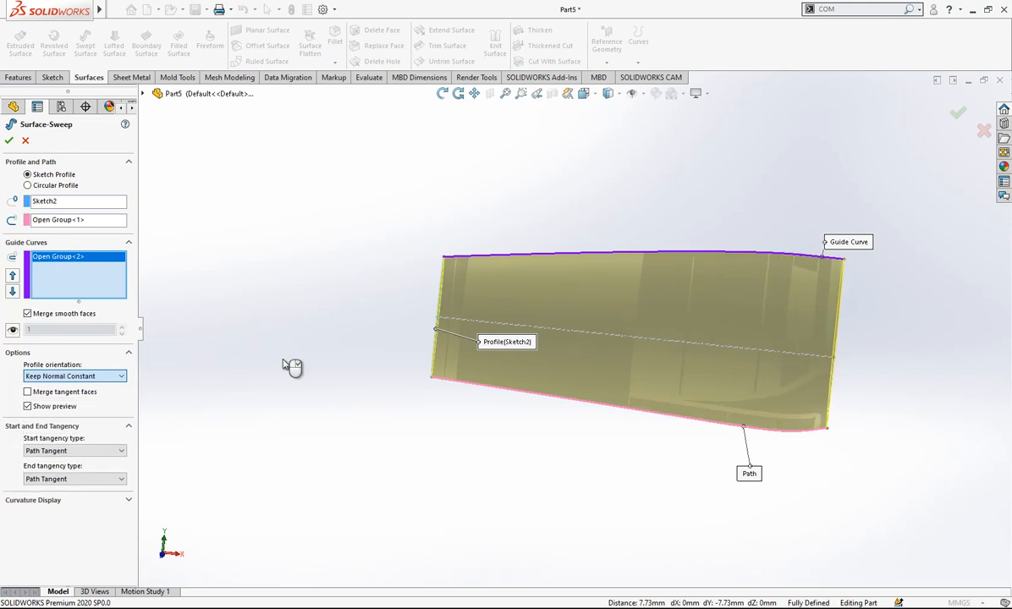
pyautogui.moveTo(880, 281); pyautogui.dragTo(821, 273, button='middle')
pyautogui.click(9, 141)
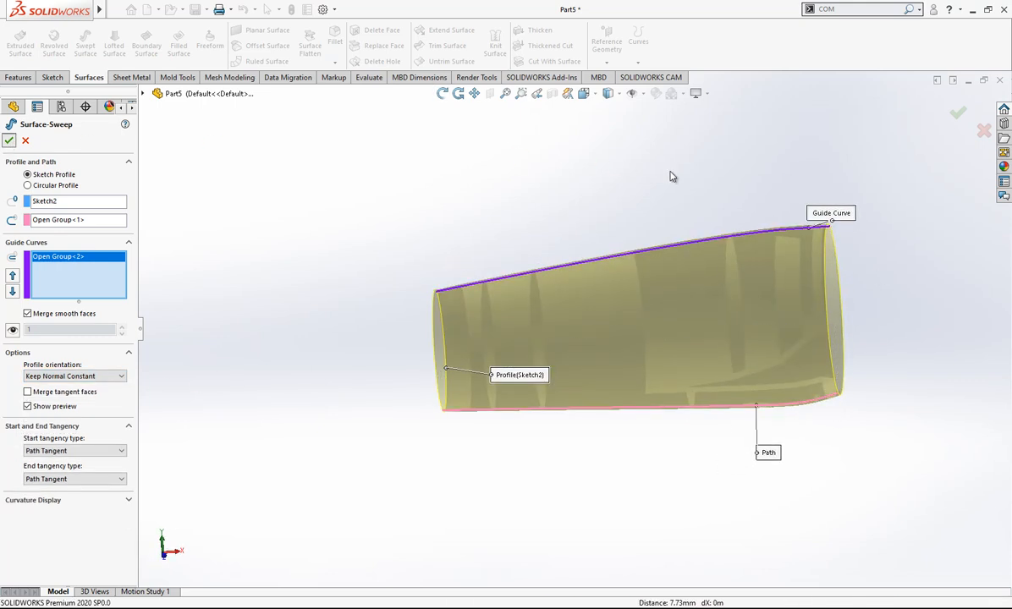
# - Edit the swept surface feature, setting both its start and end tangency types to None
pyautogui.moveTo(656, 287); pyautogui.dragTo(701, 286, button='middle')
pyautogui.scroll(-2, 663, 282)
pyautogui.scroll(-3, 338, 293)
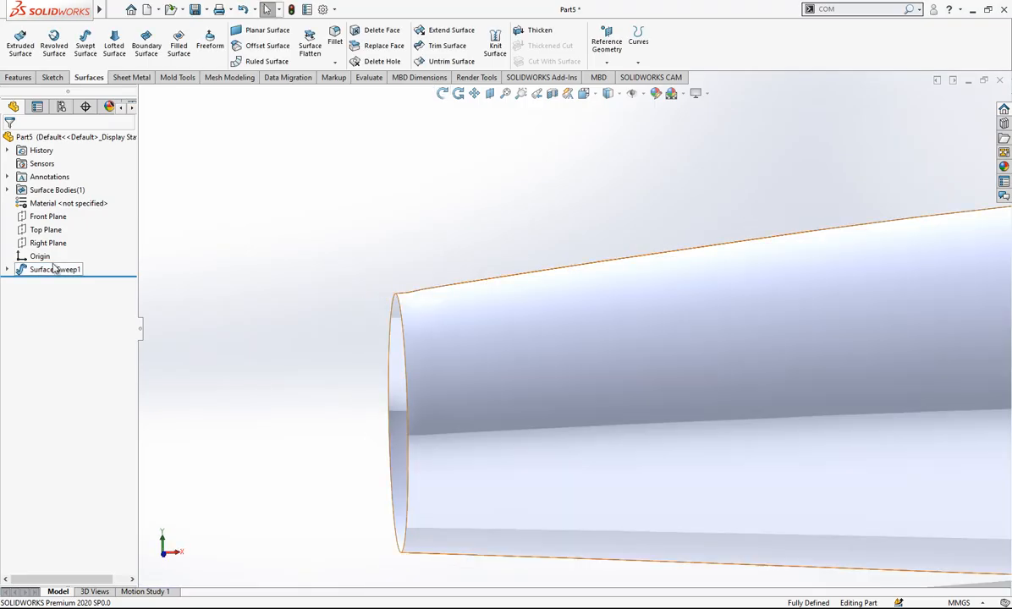
pyautogui.click(53, 269)
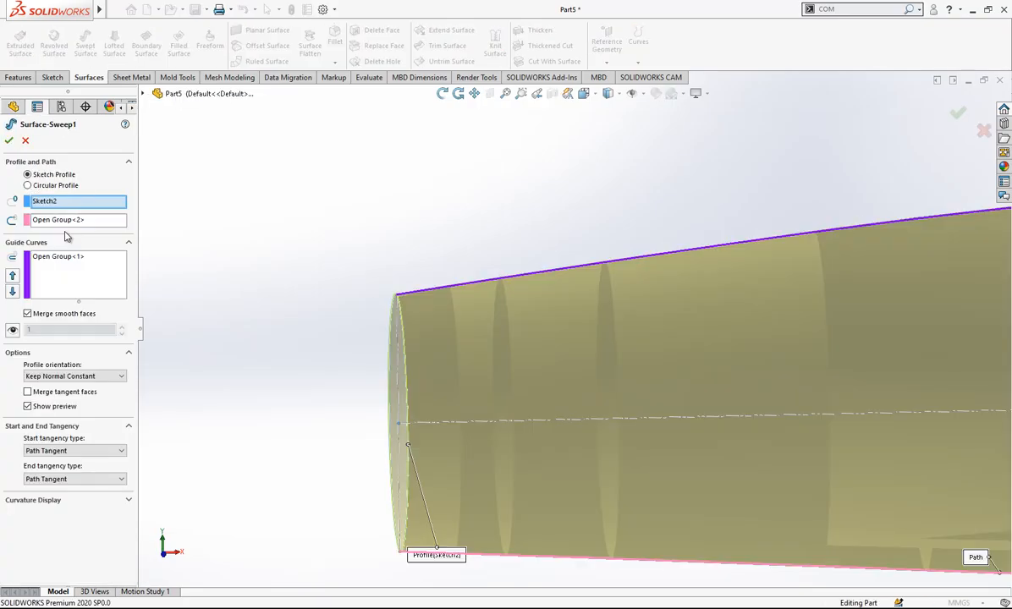
pyautogui.click(66, 314)
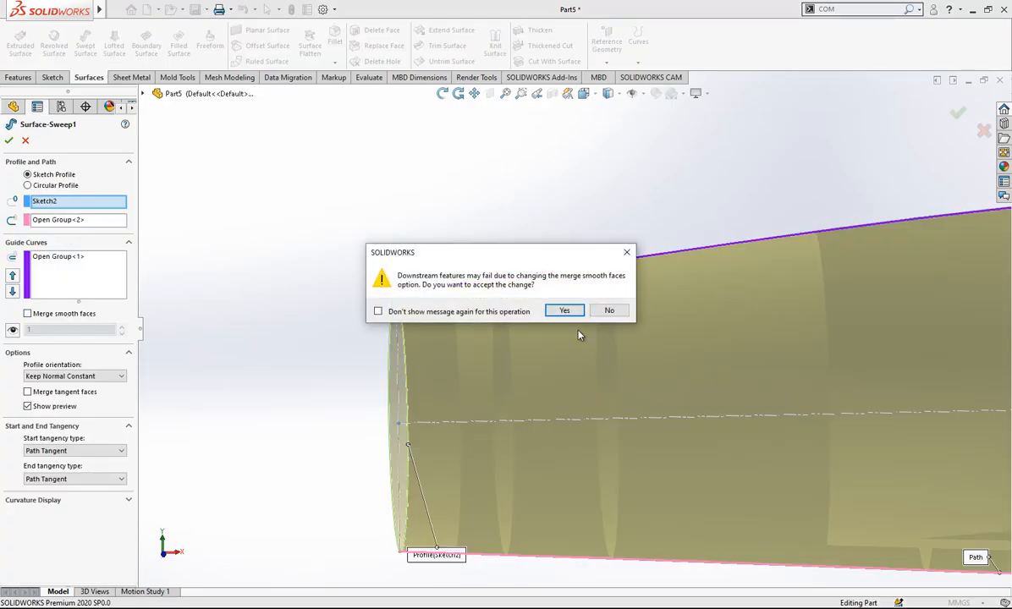
pyautogui.click(603, 311)
pyautogui.click(70, 451)
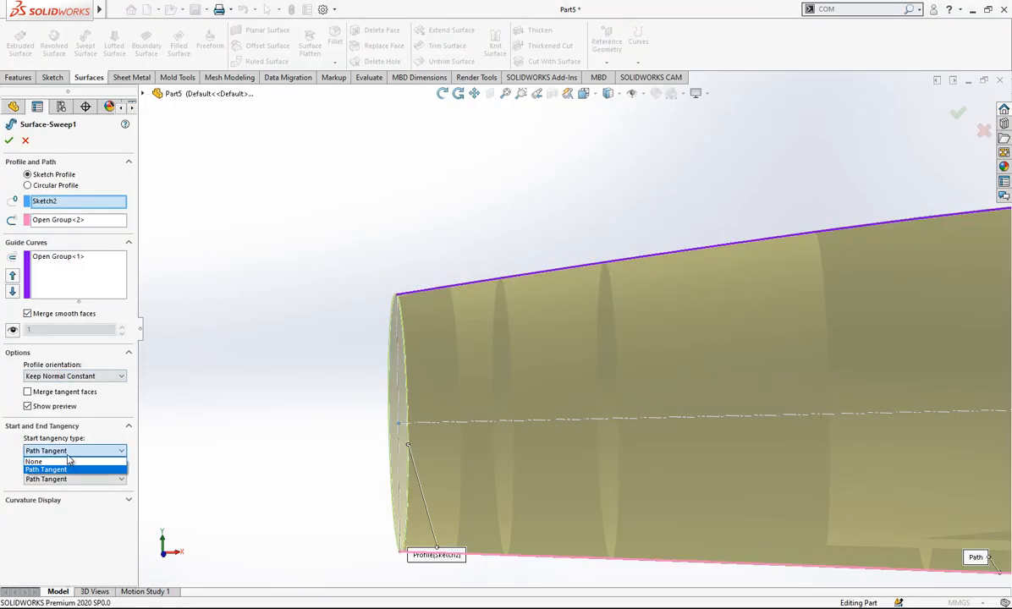
pyautogui.click(73, 466)
pyautogui.click(93, 478)
pyautogui.click(91, 492)
pyautogui.click(7, 140)
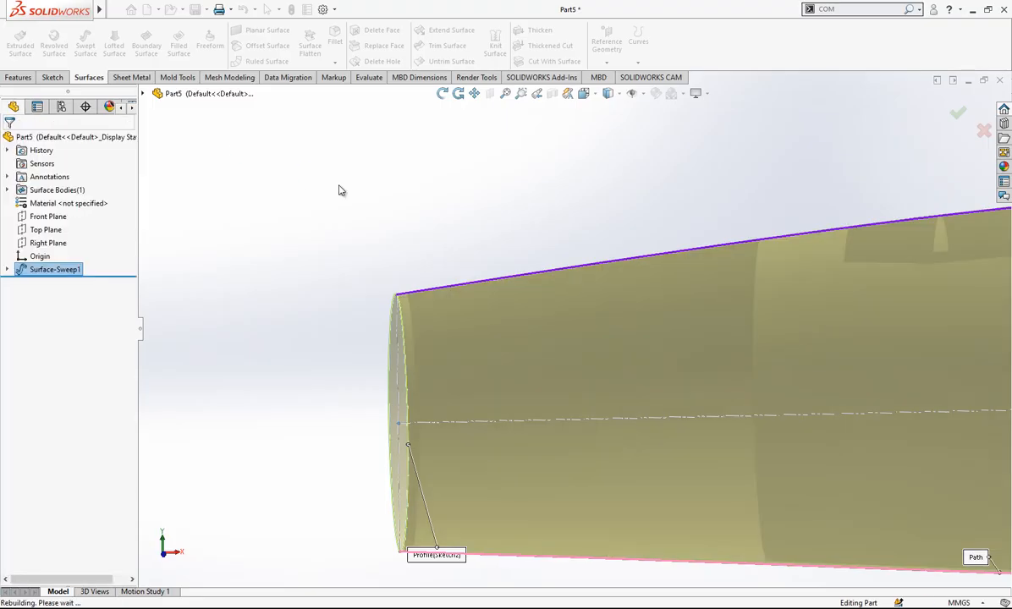
# - Examine the swept surface's shape from the front and through both open ends, with its feature's sketches listed
pyautogui.moveTo(388, 270)
pyautogui.mouseDown(button='middle')
pyautogui.moveTo(427, 345)
pyautogui.moveTo(419, 333)
pyautogui.moveTo(467, 323)
pyautogui.moveTo(713, 340)
pyautogui.moveTo(593, 327)
pyautogui.moveTo(643, 329)
pyautogui.mouseUp(button='middle')
pyautogui.click(583, 93)
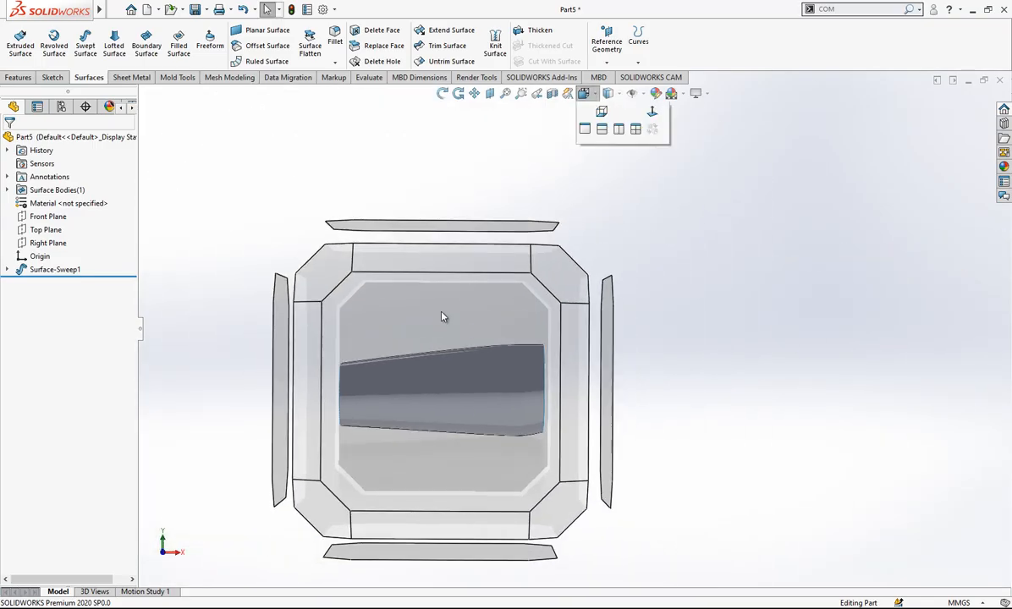
pyautogui.click(443, 316)
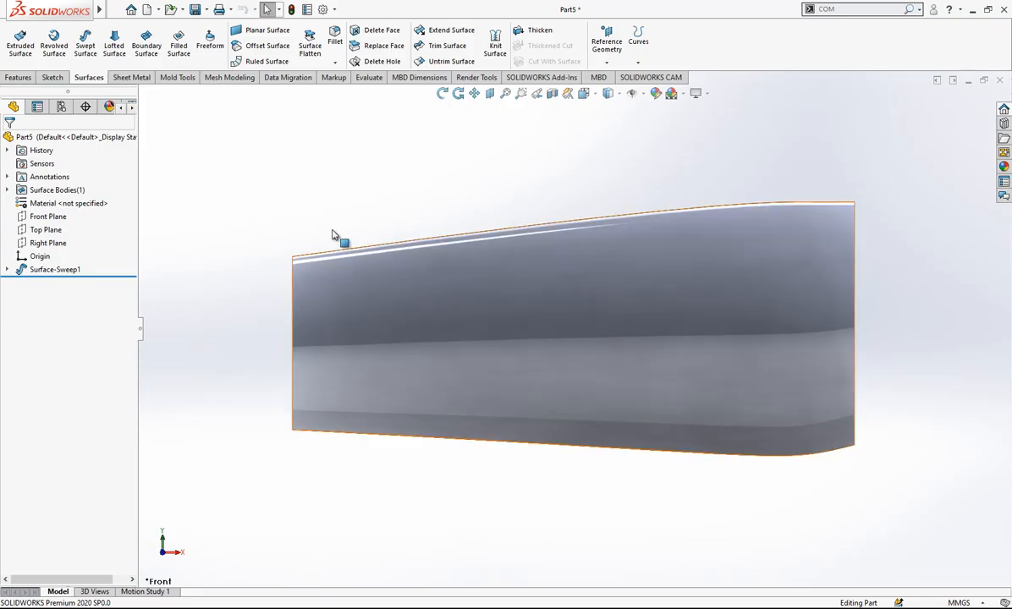
pyautogui.click(705, 307)
pyautogui.click(7, 269)
pyautogui.moveTo(489, 279); pyautogui.dragTo(557, 318, button='middle')
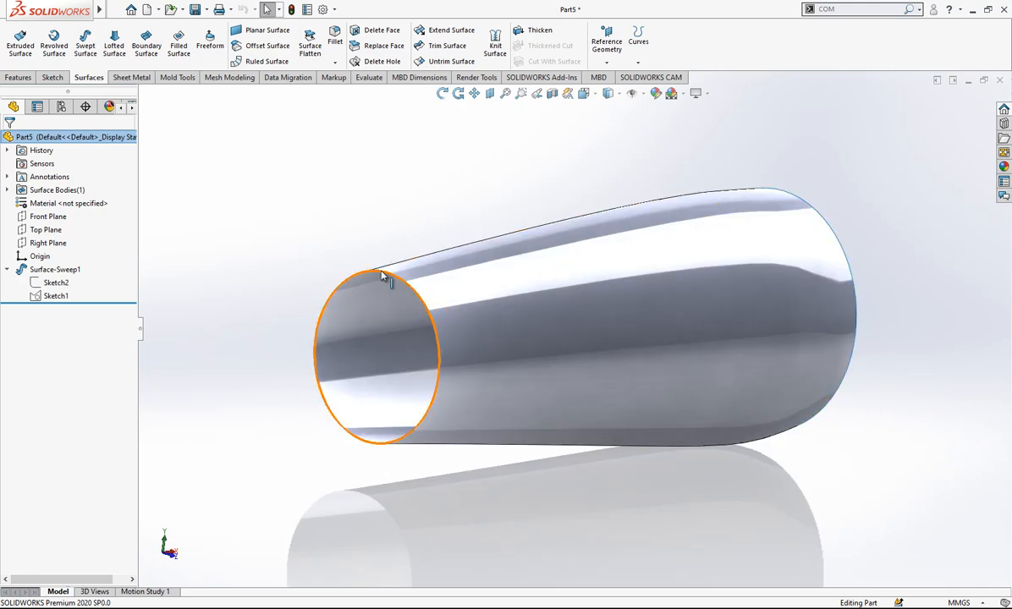
pyautogui.moveTo(557, 309); pyautogui.dragTo(461, 308, button='middle')
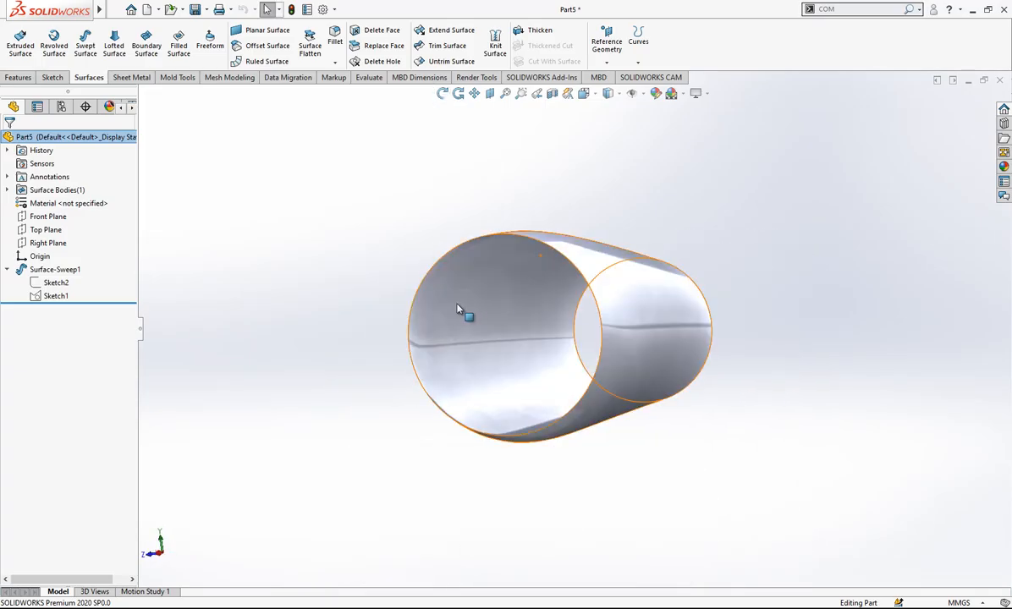
pyautogui.moveTo(659, 330); pyautogui.dragTo(788, 331, button='middle')
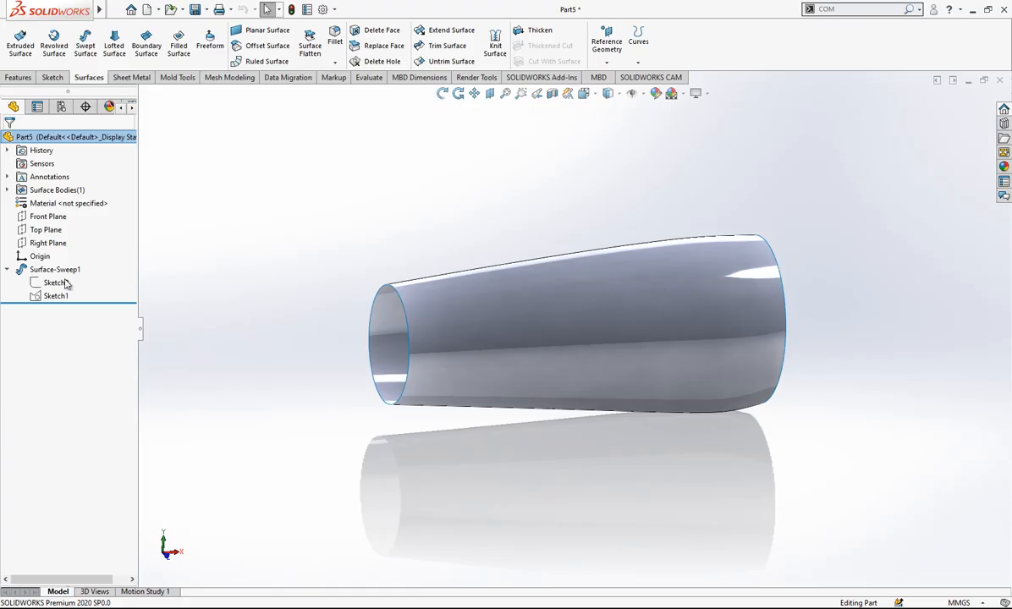
# - Show the sweep's Front Plane profile sketch and open it for editing
pyautogui.click(64, 284)
pyautogui.click(56, 295)
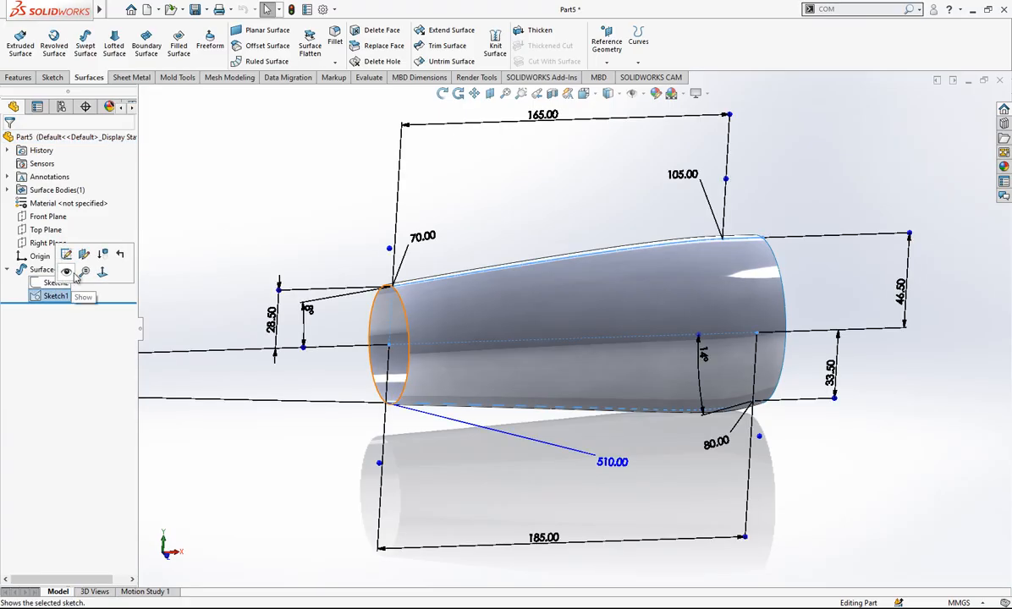
pyautogui.click(71, 272)
pyautogui.click(62, 294)
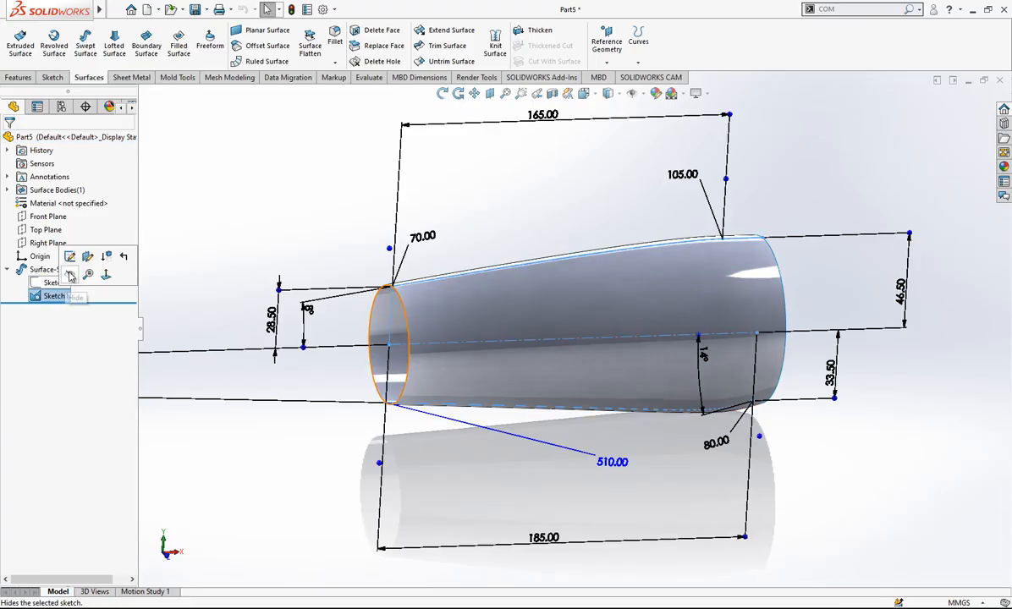
pyautogui.click(71, 259)
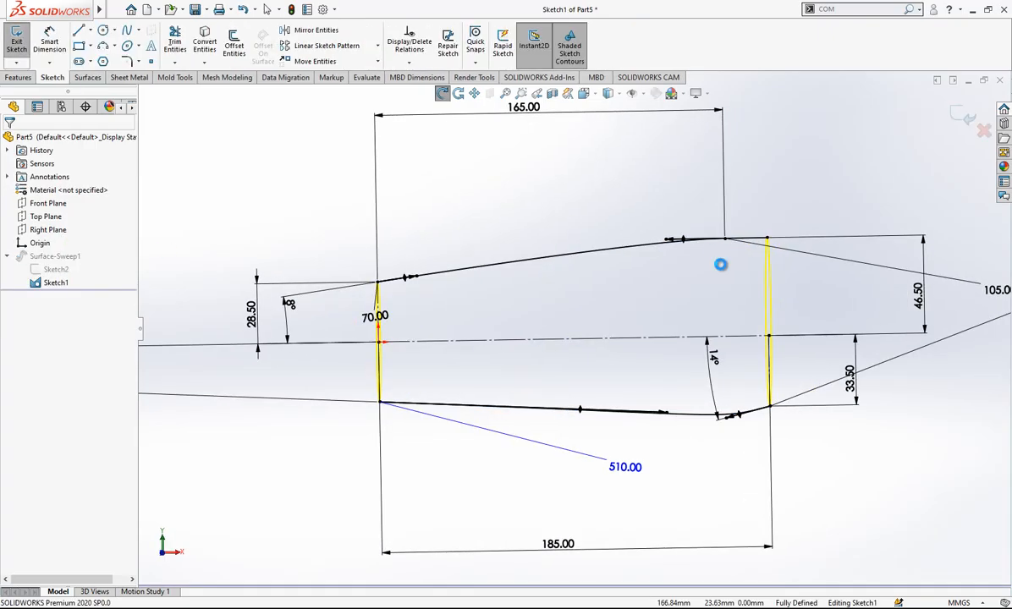
# - Draw a slanted construction line from the upper spline's junction with the short horizontal line to the lower spline's end, and exit the sketch
pyautogui.click(78, 31)
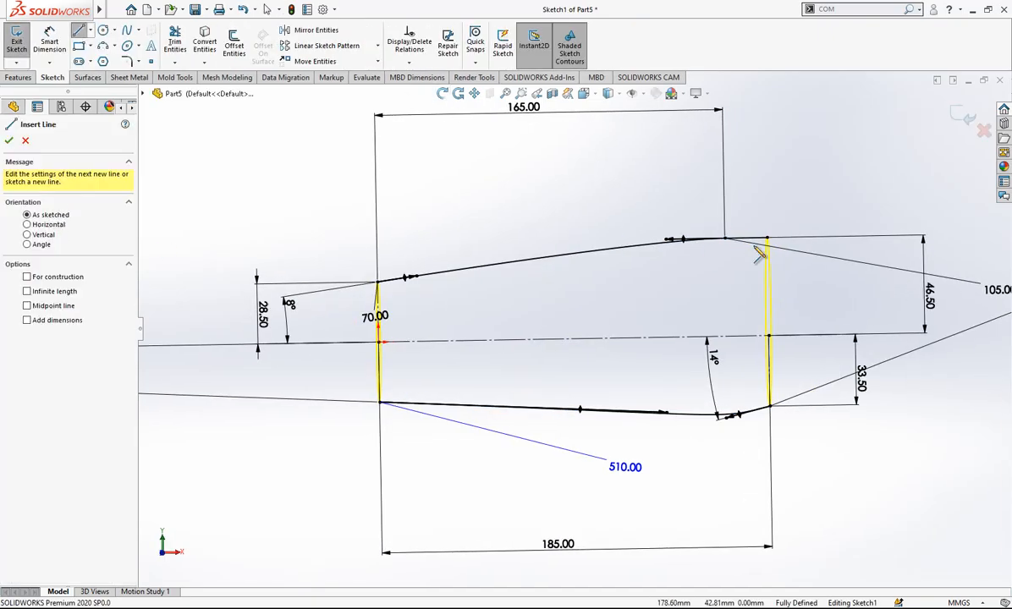
pyautogui.click(725, 240)
pyautogui.click(770, 406)
pyautogui.press('Escape')
pyautogui.click(744, 298)
pyautogui.click(788, 261)
pyautogui.scroll(1, 743, 299)
pyautogui.moveTo(748, 298)
pyautogui.mouseDown(button='middle')
pyautogui.moveTo(757, 289)
pyautogui.moveTo(745, 284)
pyautogui.mouseUp(button='middle')
pyautogui.press('space')
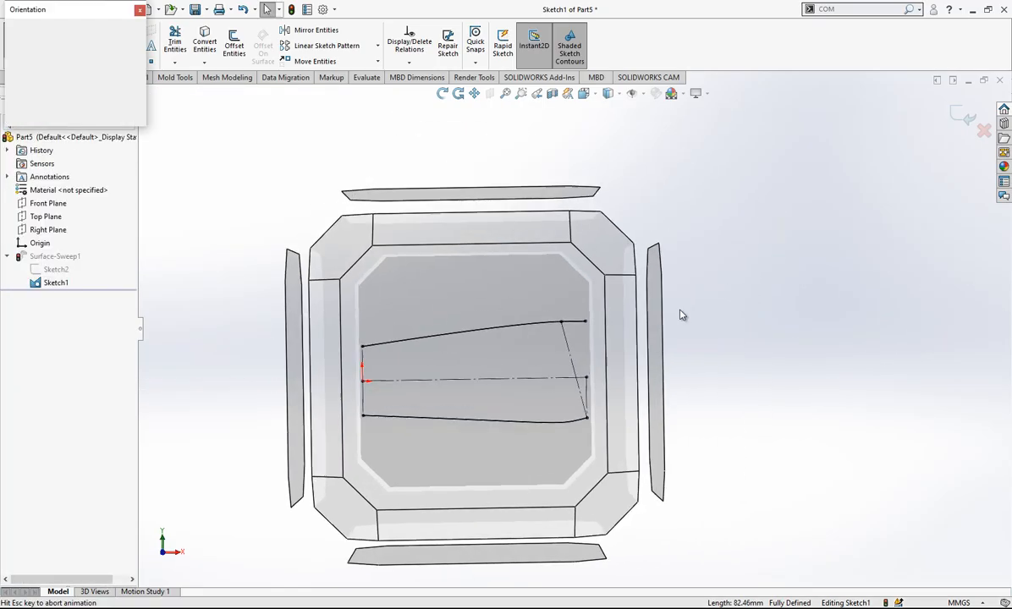
pyautogui.click(135, 94)
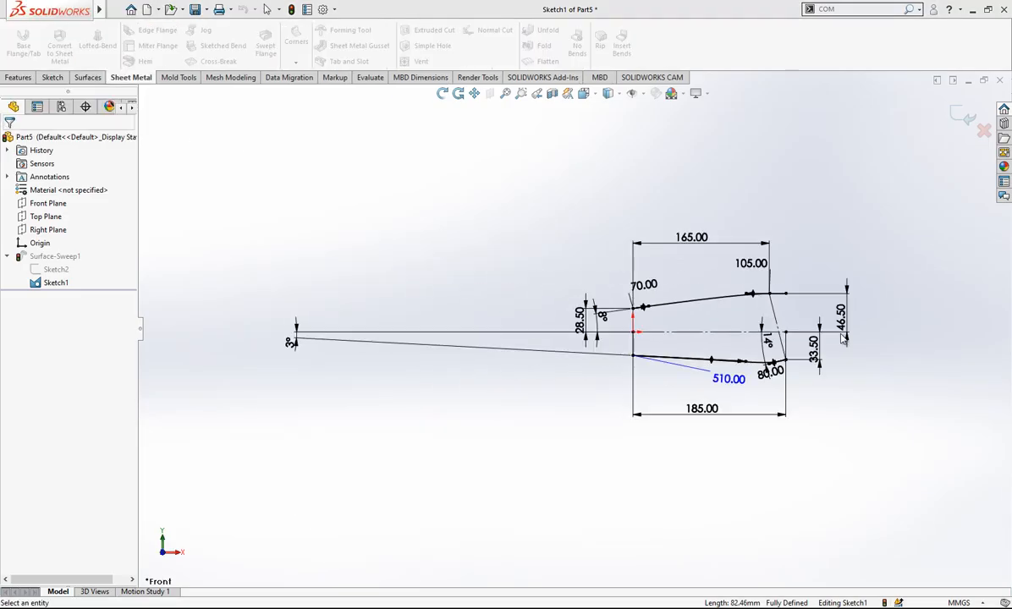
pyautogui.scroll(-3, 784, 334)
pyautogui.scroll(-2, 784, 336)
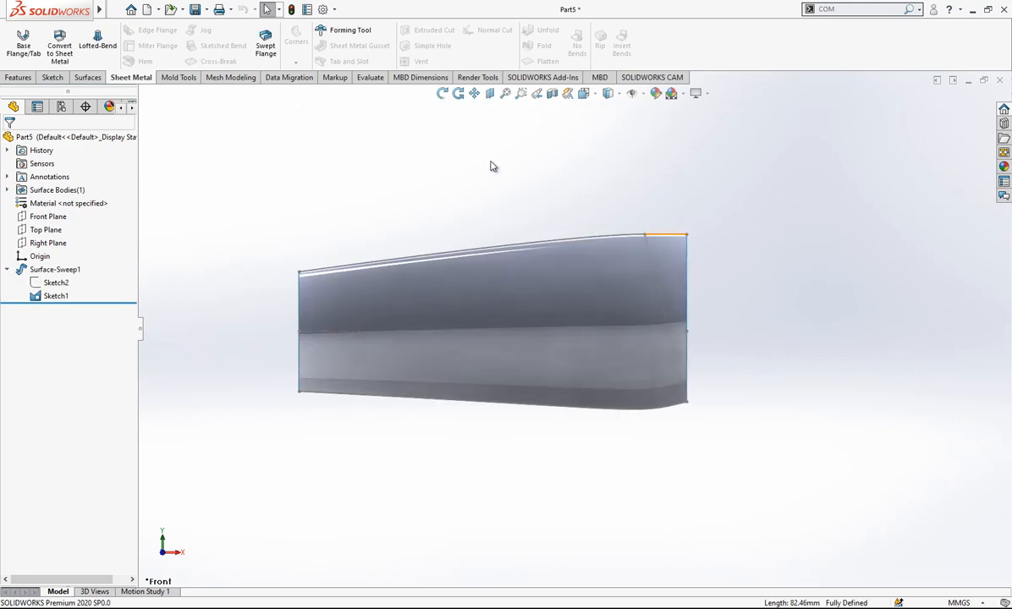
# - Create a reference plane perpendicular to the Front Plane through the slanted construction line, and enlarge its displayed outline
pyautogui.click(48, 216)
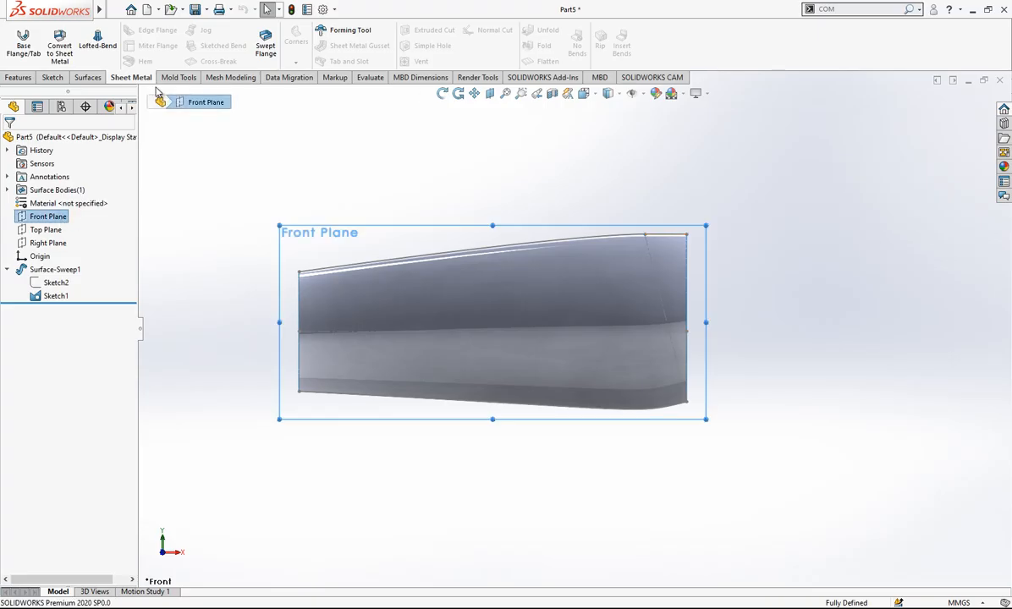
pyautogui.click(18, 77)
pyautogui.click(482, 47)
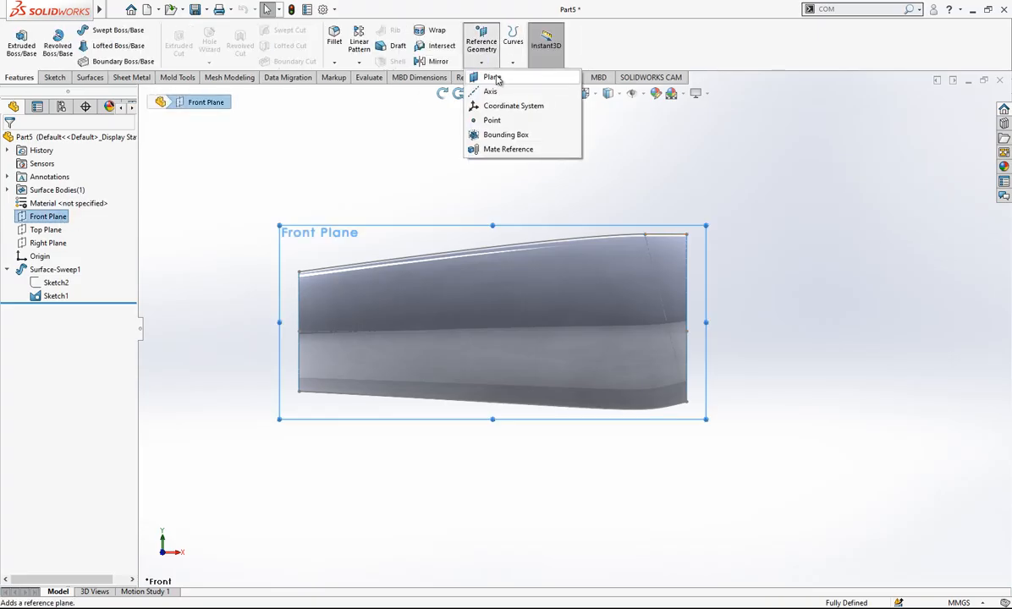
pyautogui.click(491, 76)
pyautogui.click(651, 260)
pyautogui.moveTo(651, 261); pyautogui.dragTo(620, 310, button='middle')
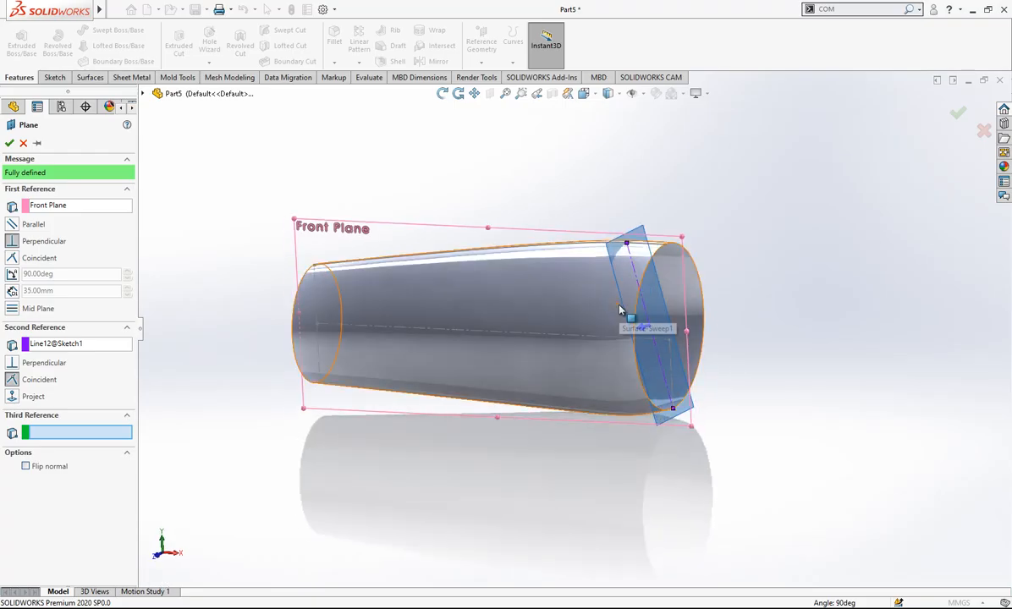
pyautogui.click(9, 143)
pyautogui.moveTo(647, 222); pyautogui.dragTo(514, 227)
pyautogui.click(407, 154)
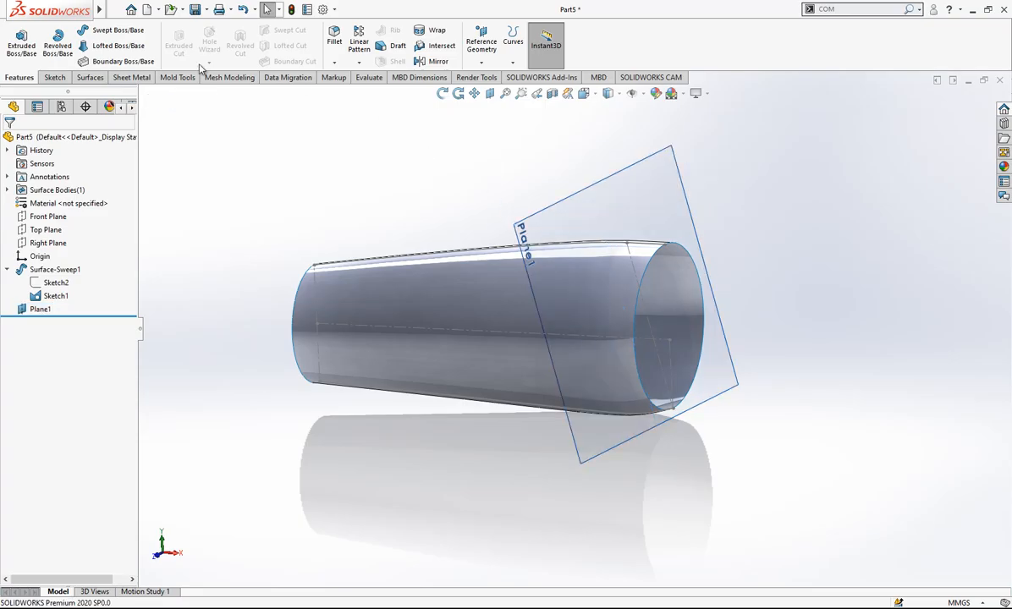
# - Trim the swept surface with the slanted reference plane, keeping the long tapered portion
pyautogui.click(90, 78)
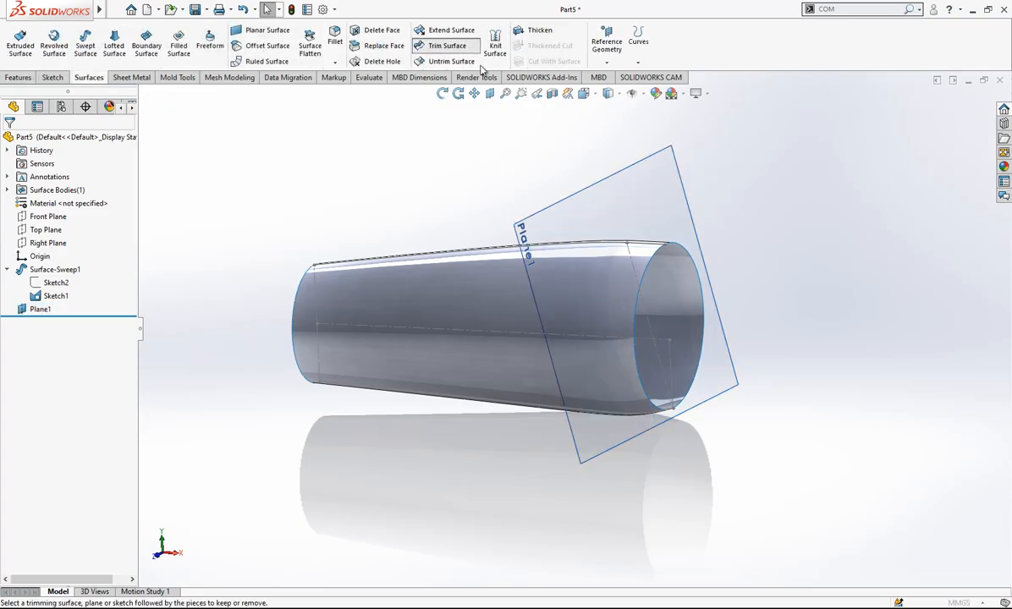
pyautogui.click(441, 45)
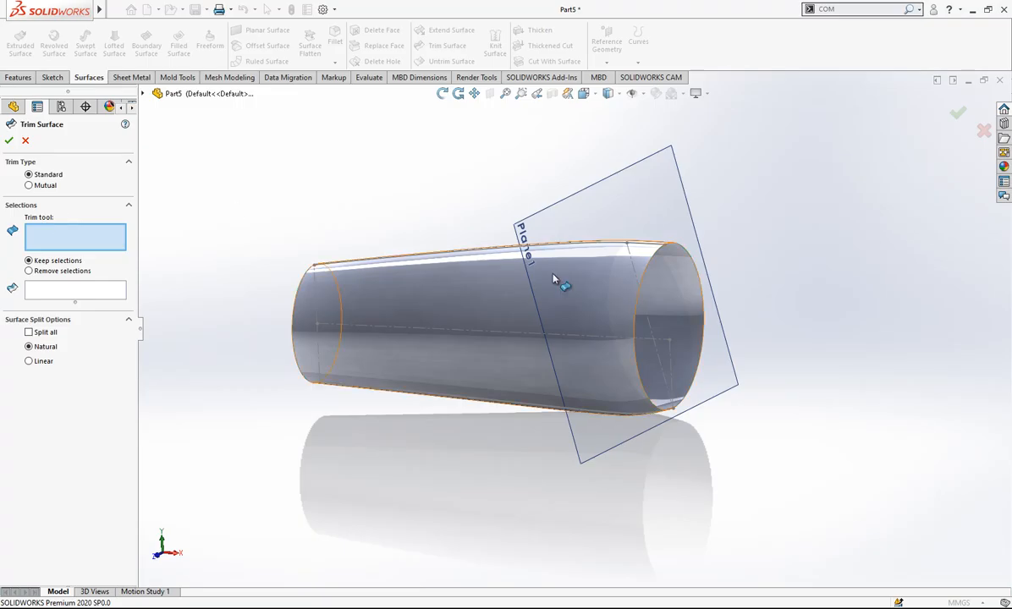
pyautogui.click(567, 216)
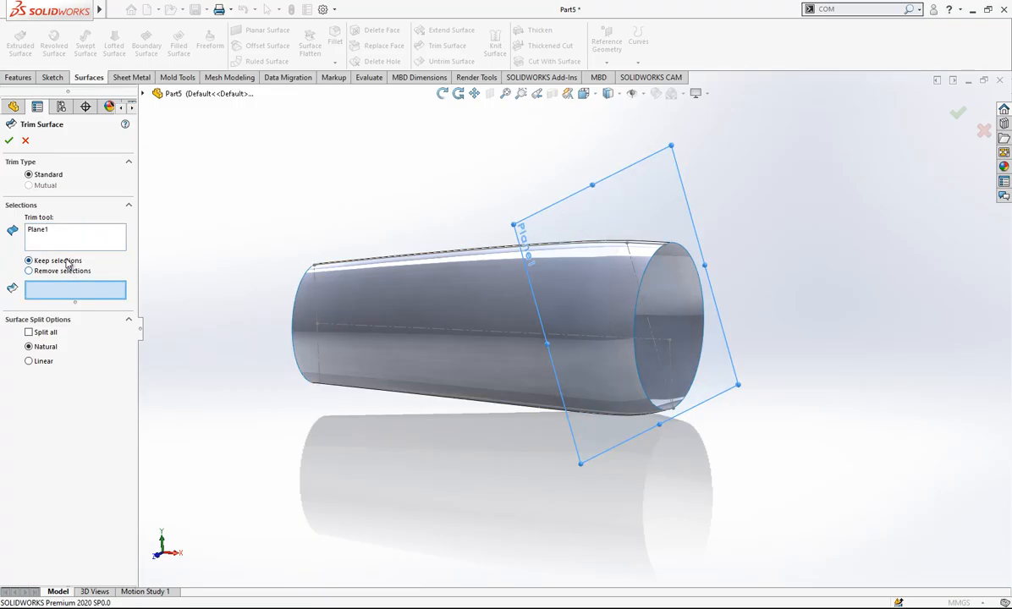
pyautogui.click(463, 312)
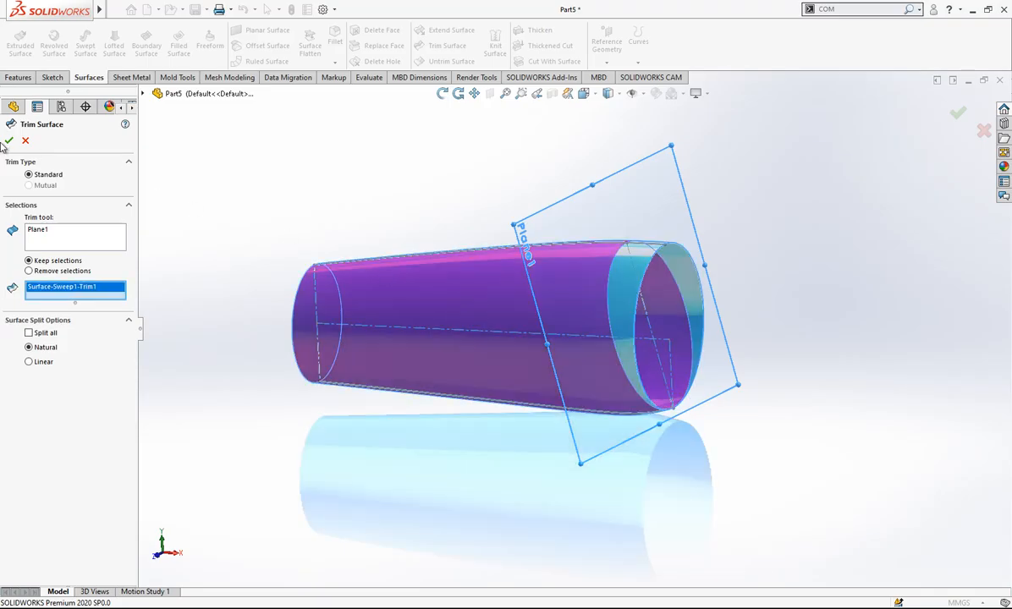
pyautogui.click(684, 186)
pyautogui.click(718, 173)
# - Hide the side profile sketch and the slanted reference plane in the front view
pyautogui.click(604, 94)
pyautogui.click(445, 348)
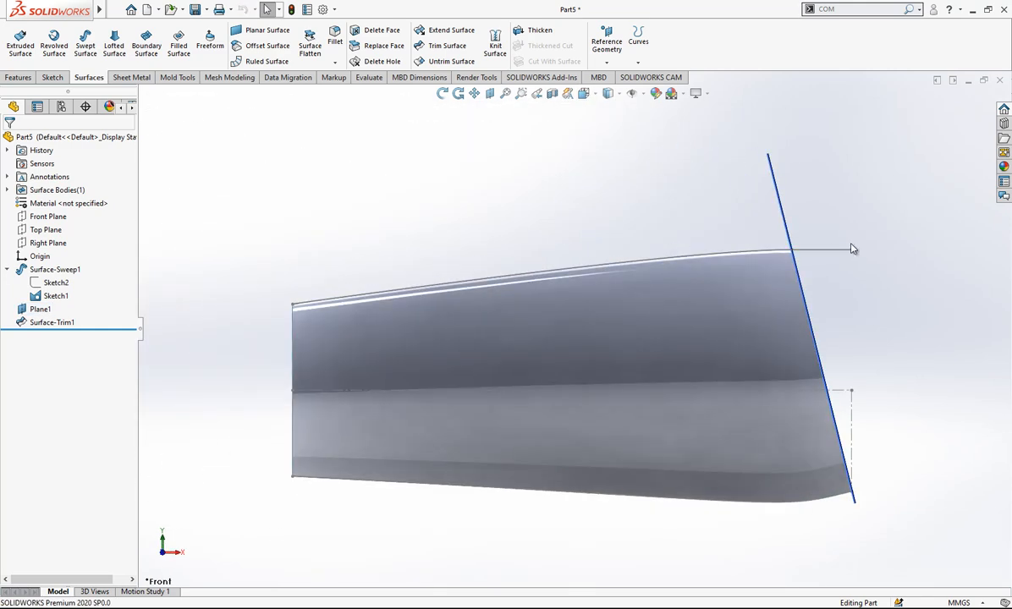
pyautogui.click(840, 249)
pyautogui.click(883, 213)
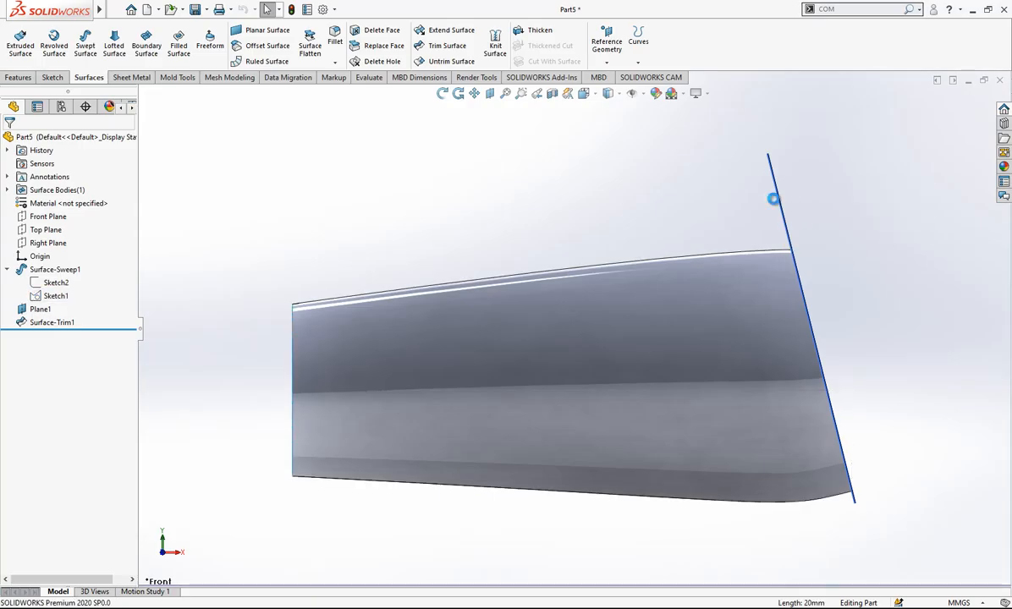
pyautogui.click(779, 200)
pyautogui.click(847, 161)
pyautogui.scroll(1, 648, 226)
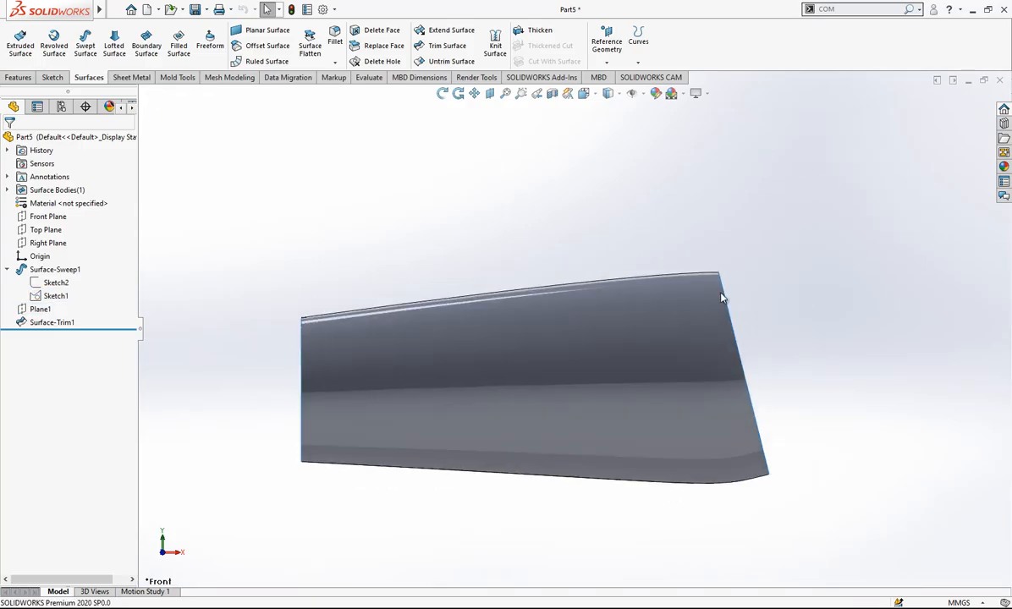
# - On a new Front Plane sketch, draw a short slanted line from the trimmed edge's lower end, continuing into an arc of about 1.7 mm radius
pyautogui.click(55, 216)
pyautogui.click(69, 191)
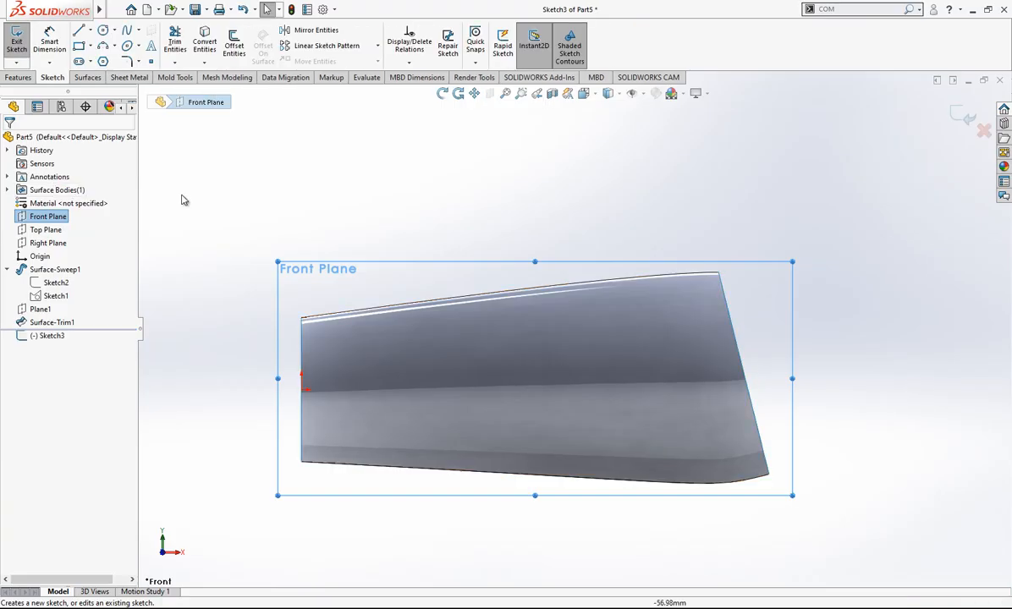
pyautogui.scroll(1, 574, 336)
pyautogui.scroll(-1, 707, 379)
pyautogui.click(744, 467)
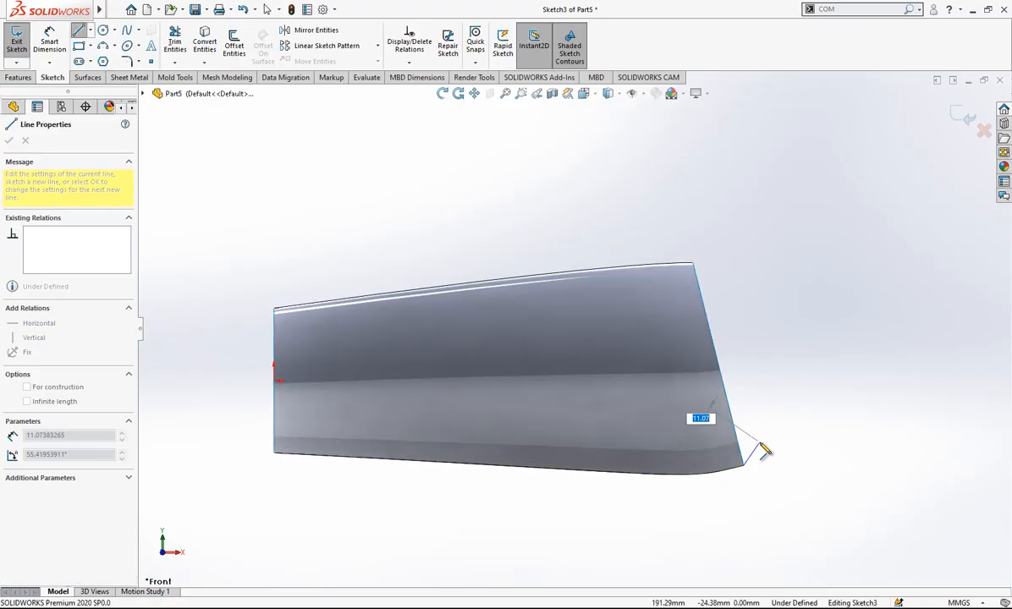
pyautogui.scroll(-3, 745, 440)
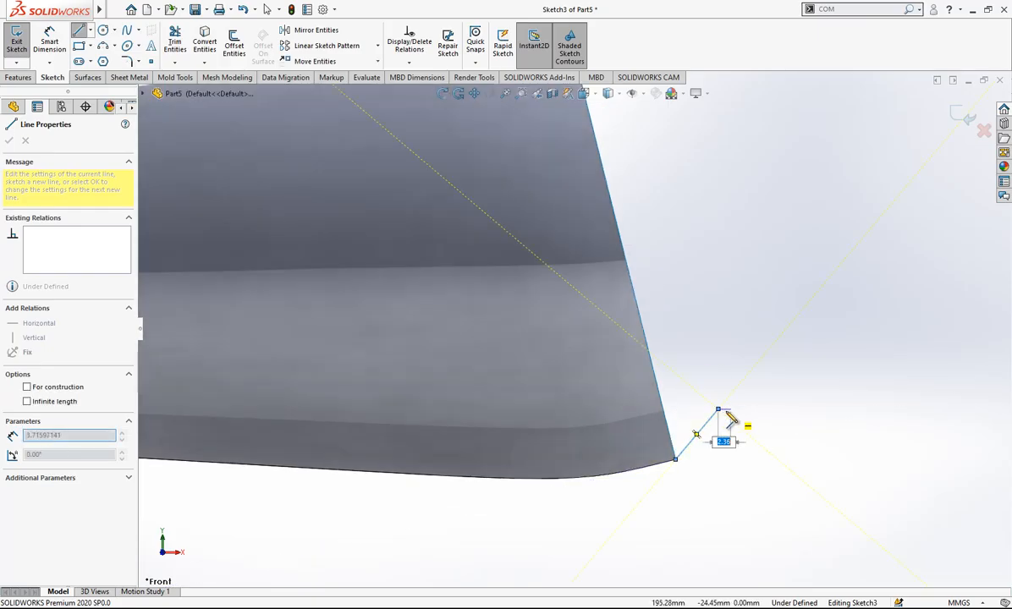
pyautogui.click(719, 409)
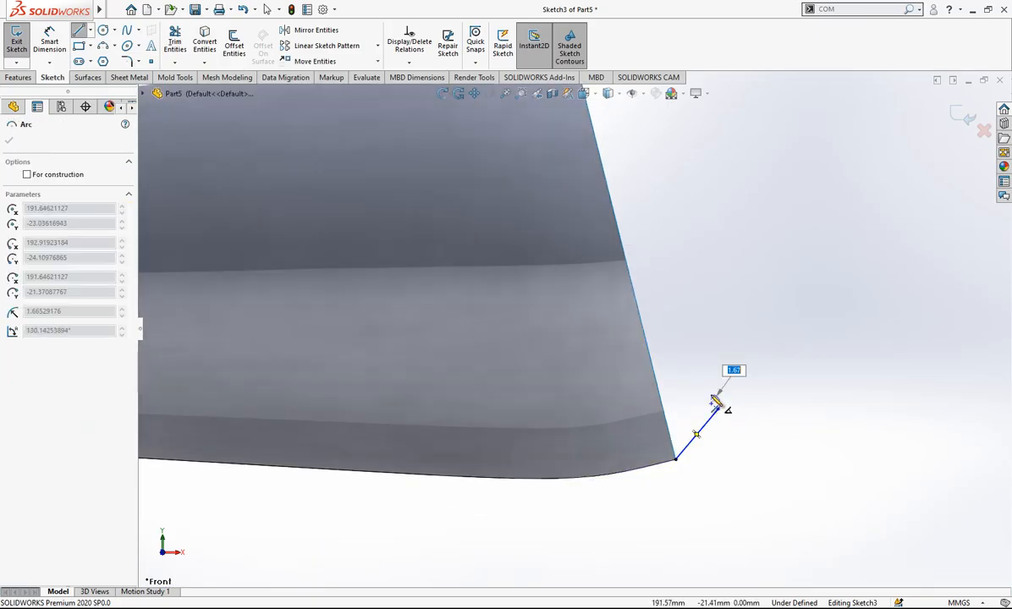
pyautogui.click(712, 397)
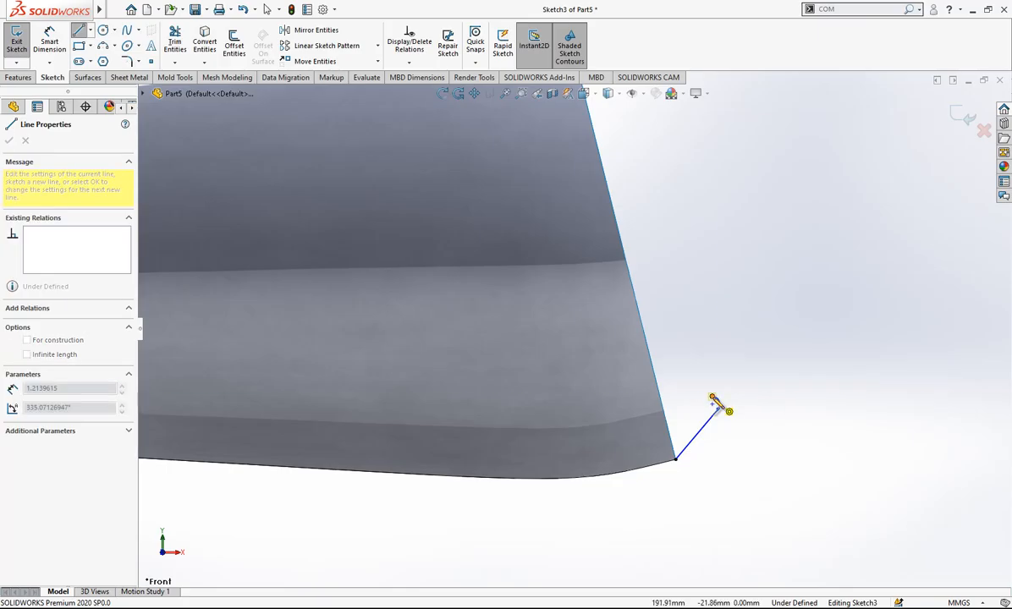
pyautogui.scroll(3, 742, 279)
pyautogui.press('Escape')
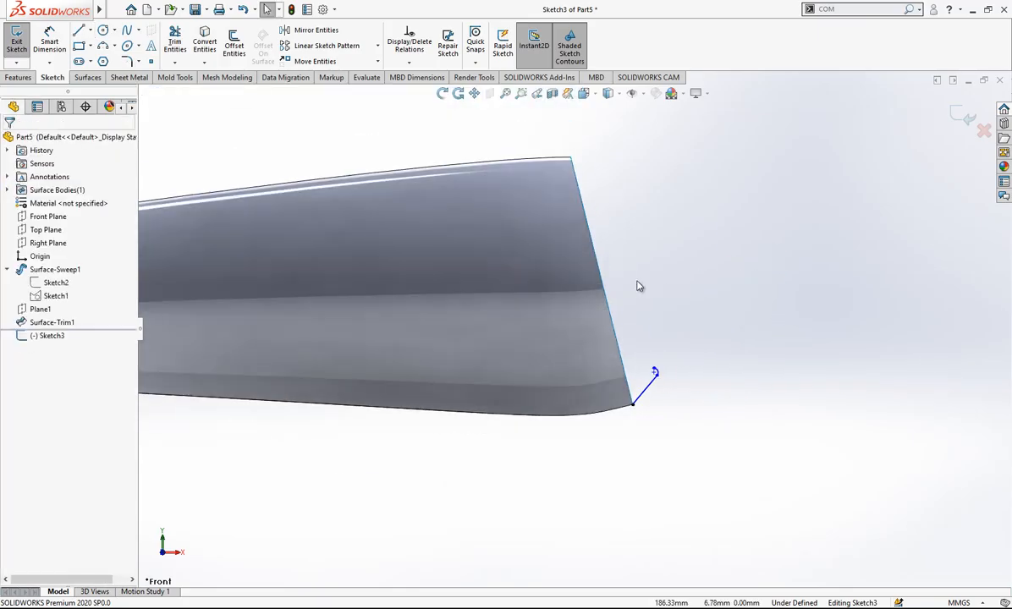
pyautogui.scroll(-1, 641, 277)
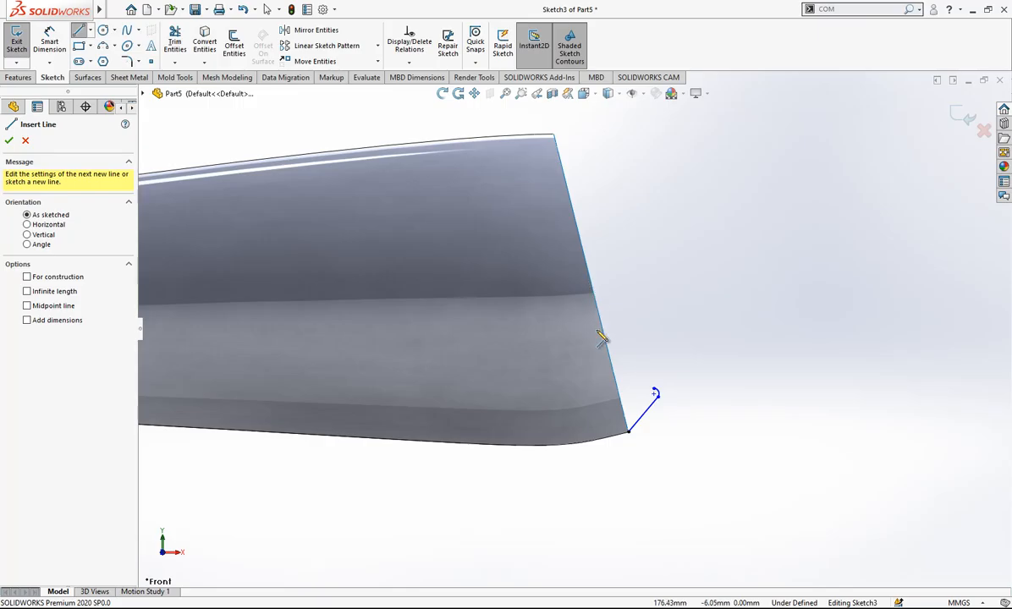
# - Show the side profile sketch and convert its slanted line along the trimmed edge into the current sketch
pyautogui.scroll(1, 589, 288)
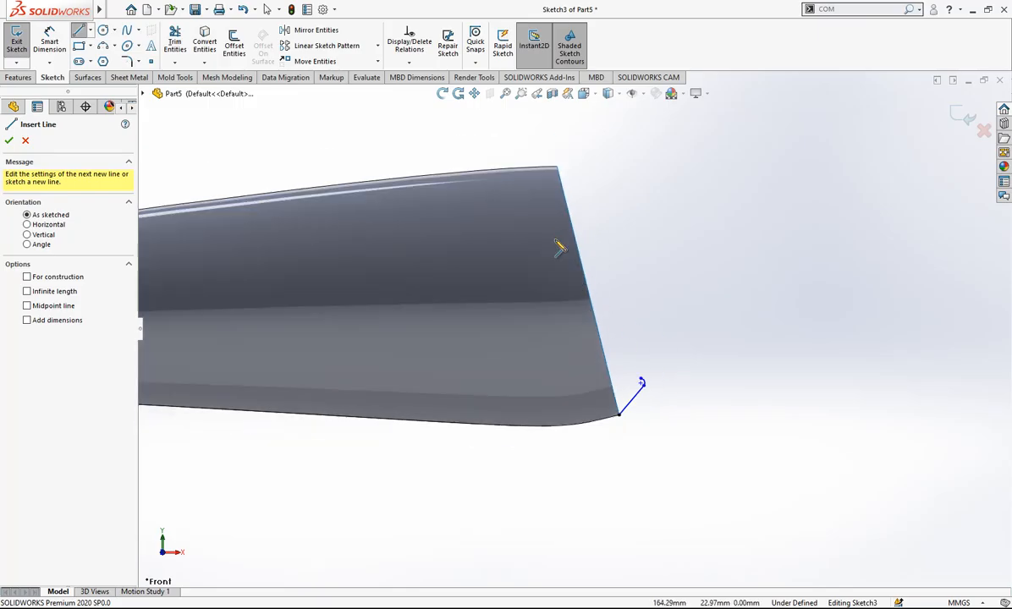
pyautogui.press('Escape')
pyautogui.click(68, 283)
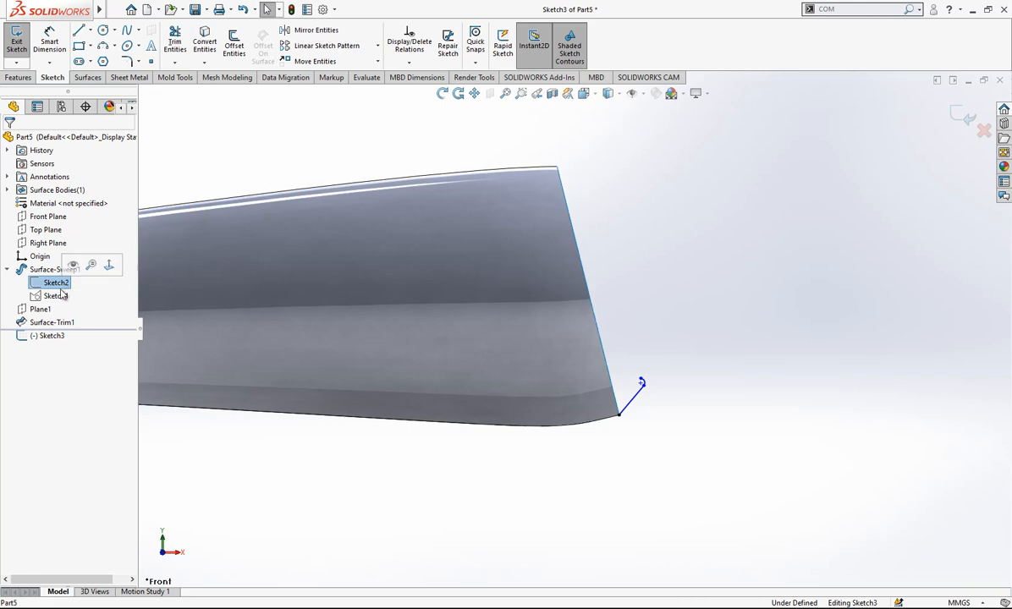
pyautogui.click(64, 294)
pyautogui.click(71, 272)
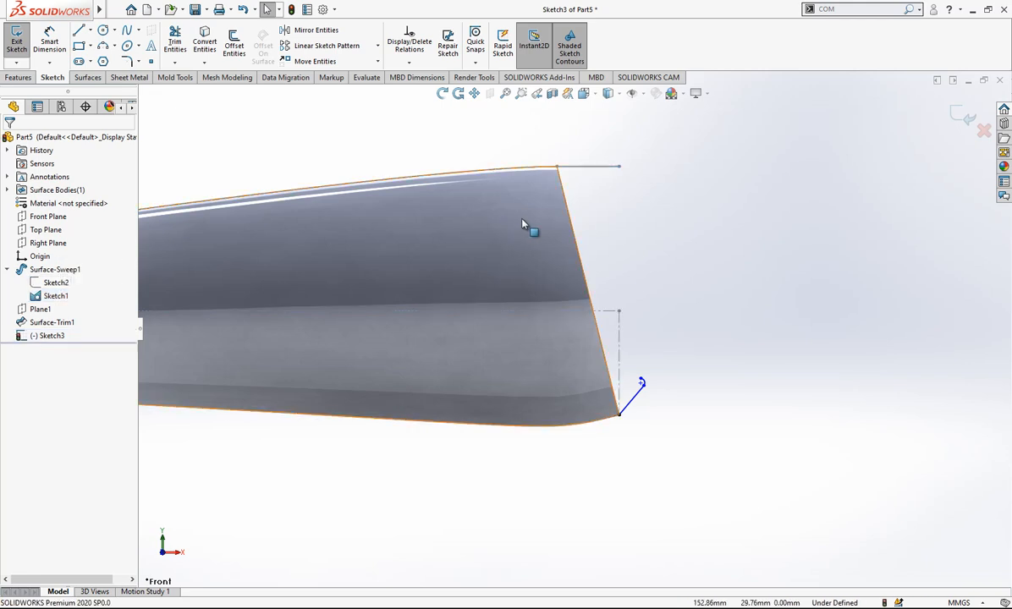
pyautogui.click(569, 218)
pyautogui.click(203, 40)
pyautogui.click(590, 168)
# - Hide the side profile sketch and make the converted slanted line construction geometry
pyautogui.rightClick(59, 297)
pyautogui.click(72, 275)
pyautogui.click(575, 213)
pyautogui.click(605, 157)
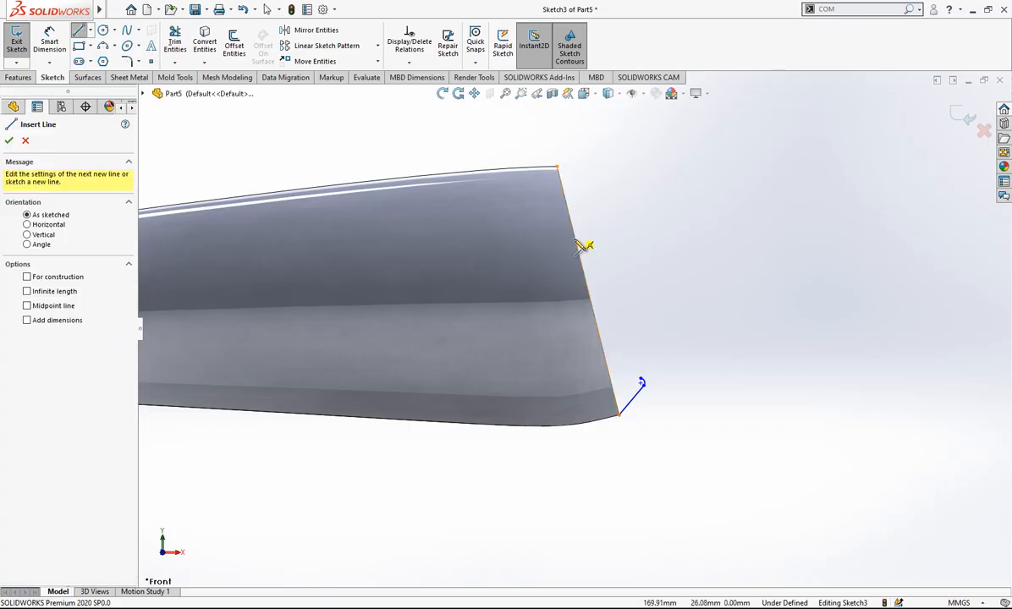
# - Draw a construction line about 18.5 mm long outward from the midpoint of the converted slanted line
pyautogui.click(588, 291)
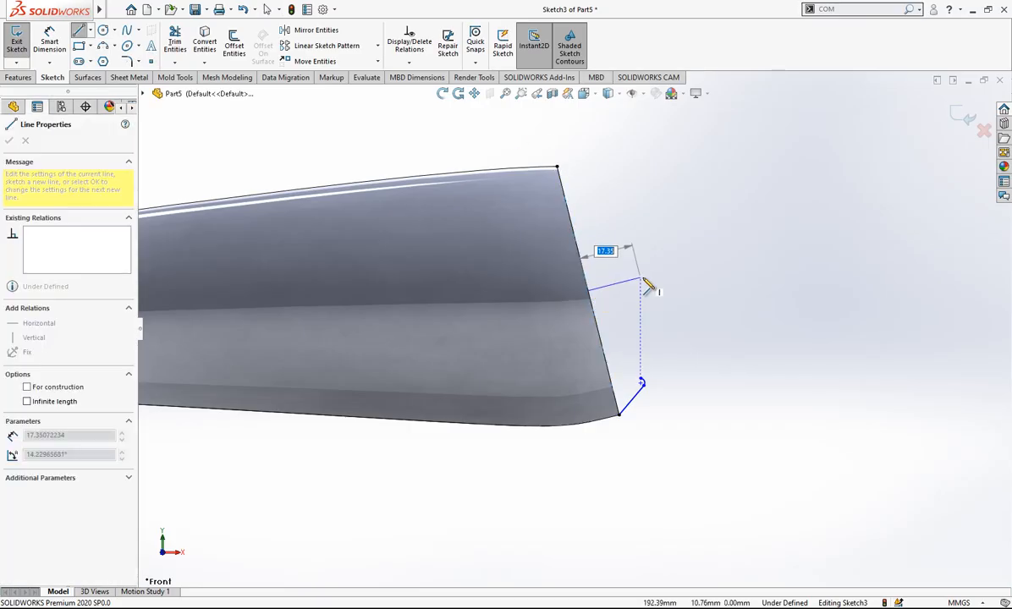
pyautogui.click(643, 277)
pyautogui.press('Escape')
pyautogui.click(648, 275)
pyautogui.click(682, 248)
# - Make the short construction line perpendicular to the converted slanted line and lengthen it to about 23.7 mm
pyautogui.click(572, 205)
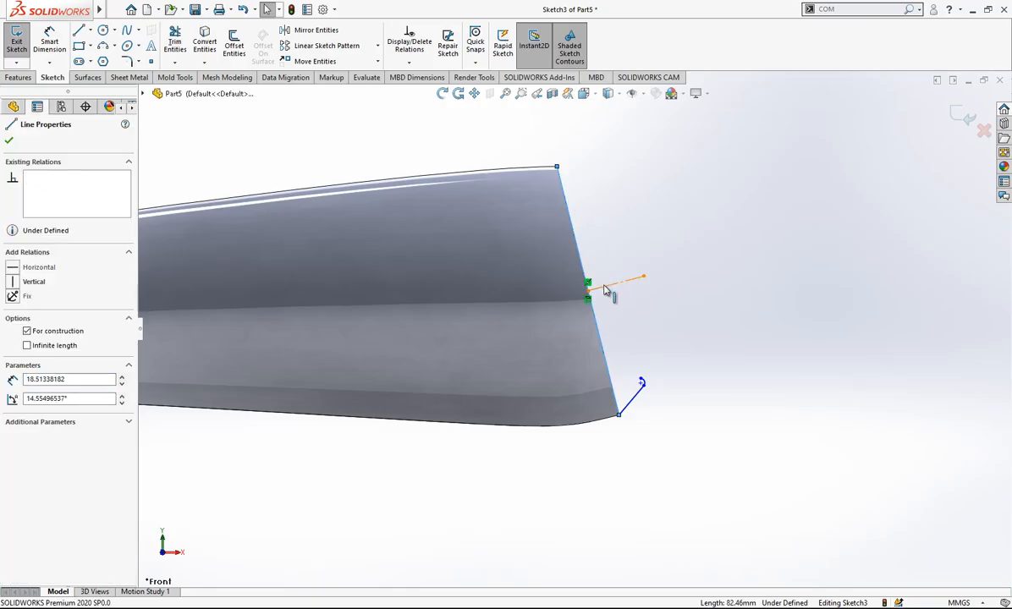
pyautogui.keyDown('ctrl'); pyautogui.click(605, 290); pyautogui.keyUp('ctrl')
pyautogui.click(48, 378)
pyautogui.click(642, 266)
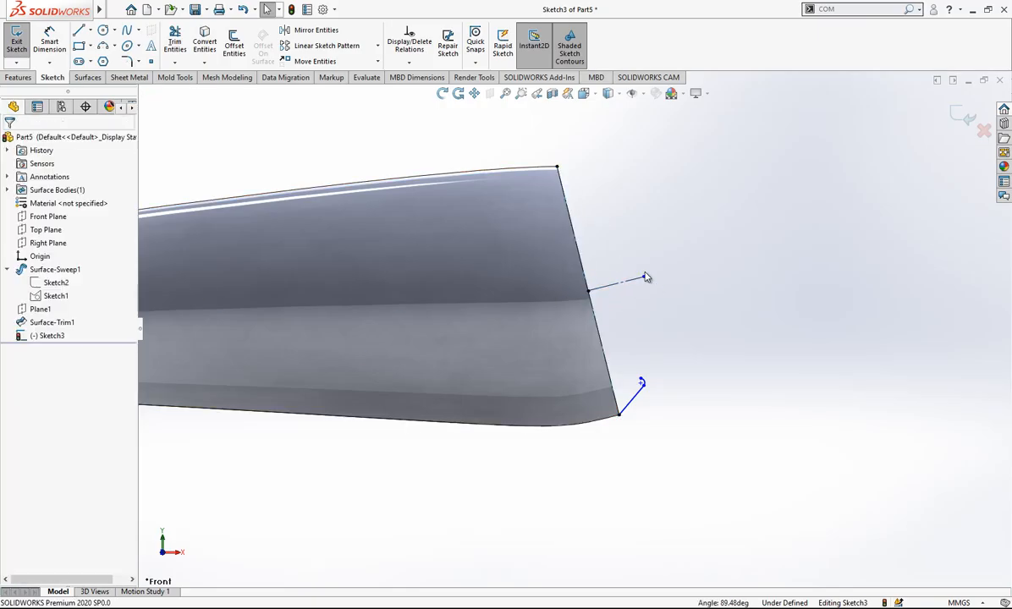
pyautogui.moveTo(648, 282); pyautogui.dragTo(634, 282)
pyautogui.scroll(-1, 682, 319)
pyautogui.press('Escape')
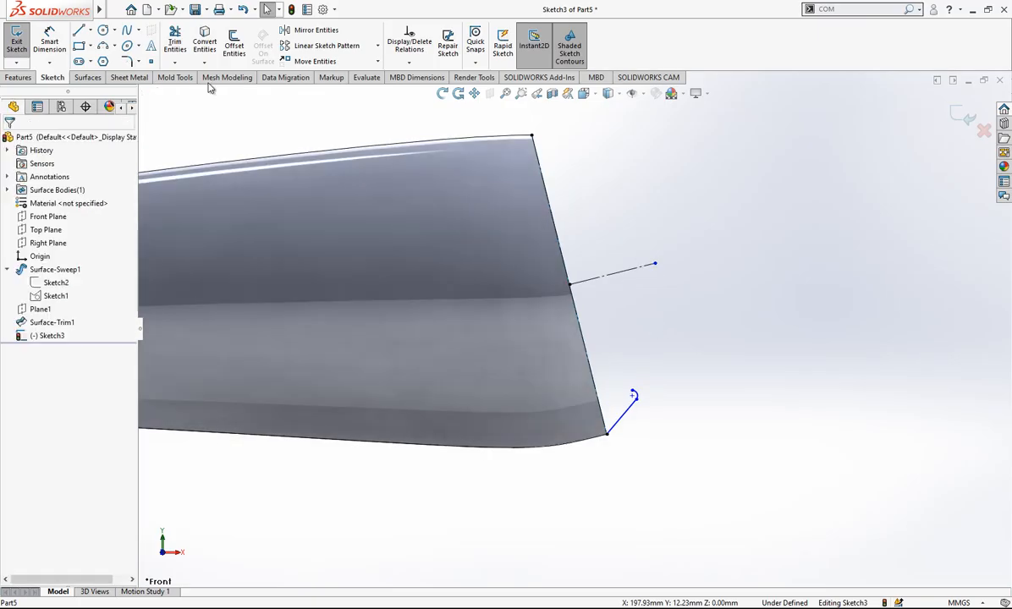
# - Draw a three-point arc of about 44.9 mm radius from the small arc's free end to the construction line's outer end
pyautogui.click(632, 391)
pyautogui.click(655, 263)
pyautogui.click(658, 288)
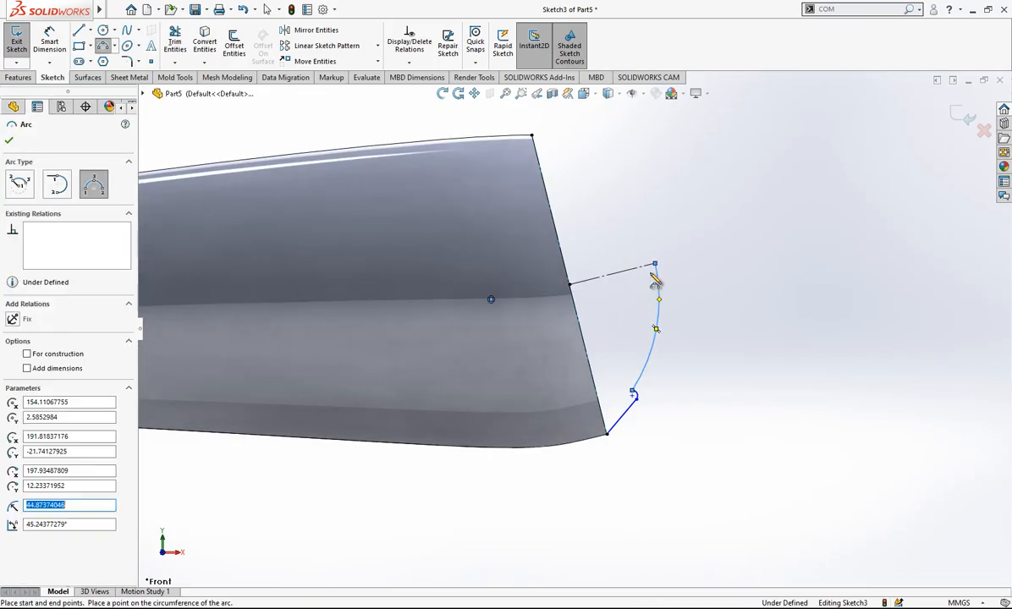
pyautogui.press('Escape')
pyautogui.moveTo(655, 264); pyautogui.dragTo(639, 268)
pyautogui.hotkey('ctrl', 'z')
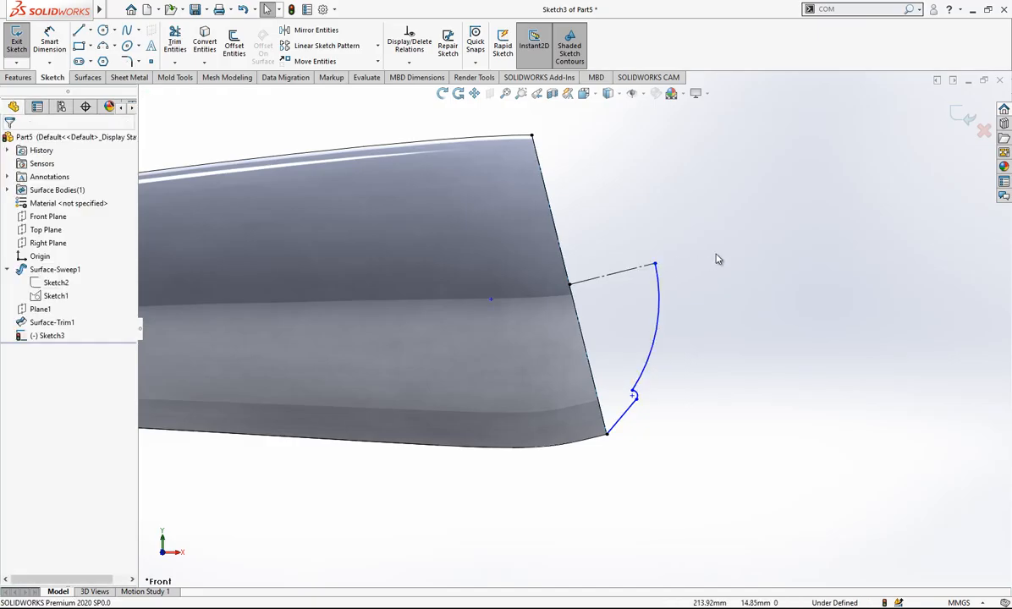
# - Draw a construction line about 17.1 mm long upward from the large arc's upper end, tangent to the arc
pyautogui.press('l')
pyautogui.click(654, 263)
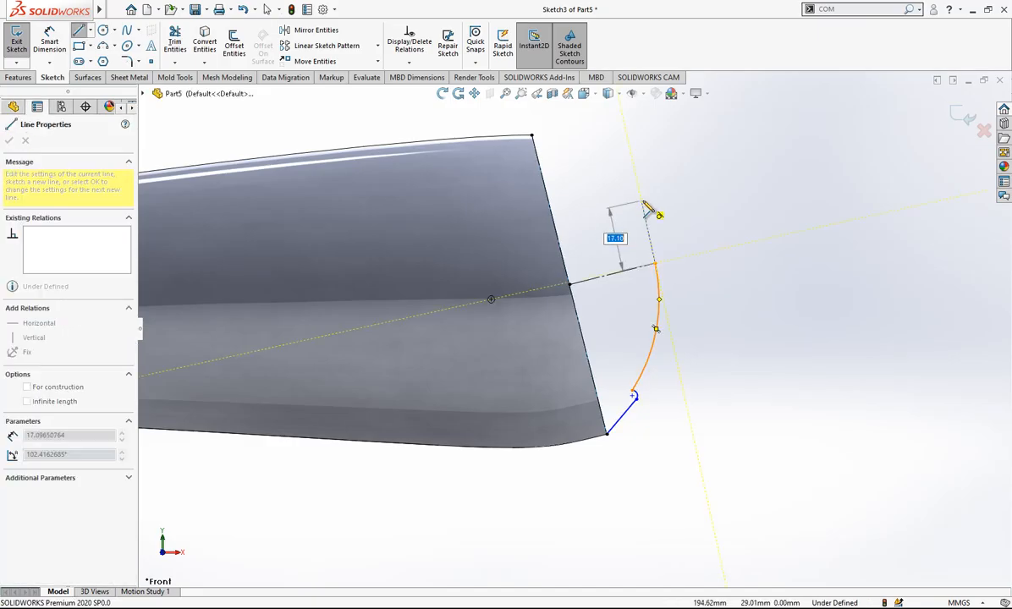
pyautogui.click(640, 200)
pyautogui.press('Escape')
pyautogui.click(651, 241)
pyautogui.click(689, 205)
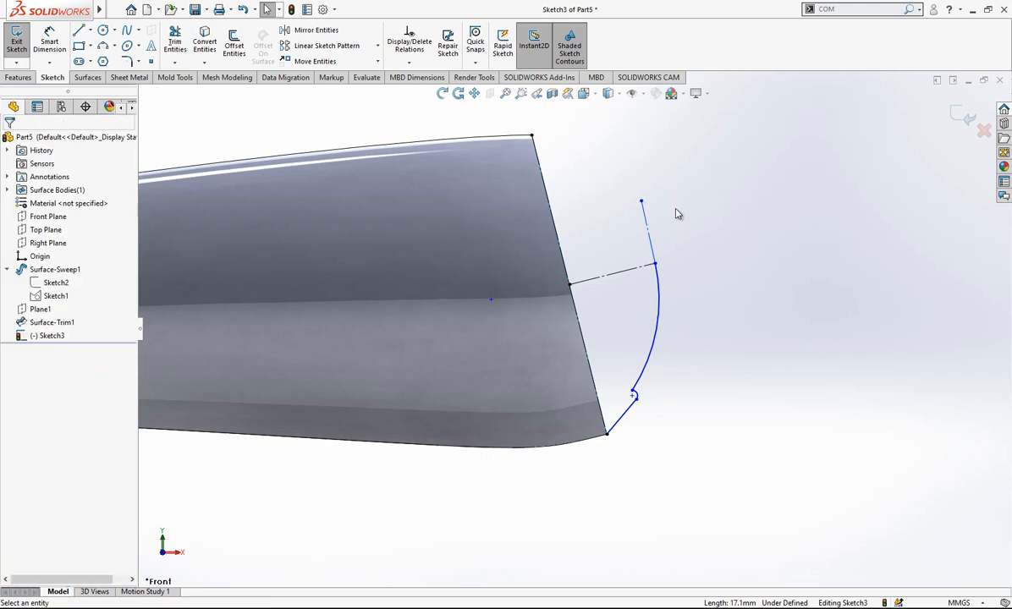
# - Make the upward construction line perpendicular to the construction line that starts at the slanted edge's midpoint
pyautogui.click(652, 238)
pyautogui.keyDown('ctrl'); pyautogui.click(621, 273); pyautogui.keyUp('ctrl')
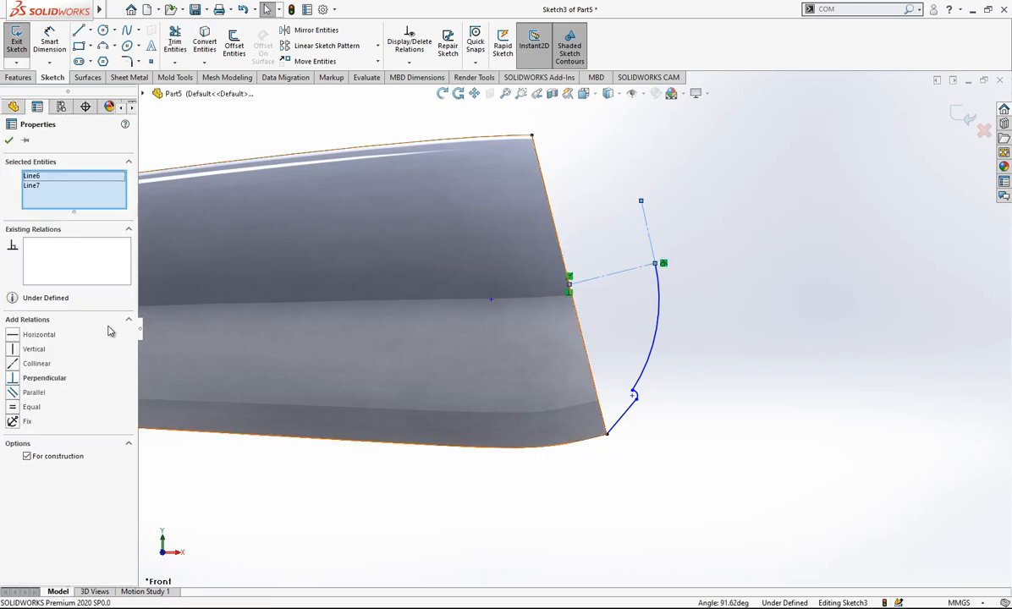
pyautogui.click(59, 376)
pyautogui.click(672, 277)
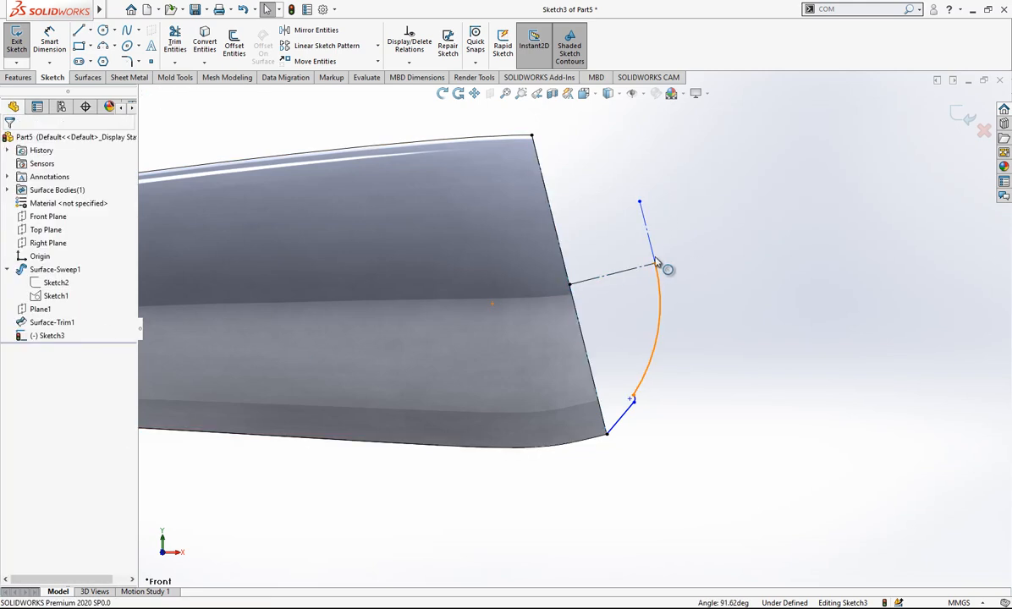
pyautogui.click(656, 269)
pyautogui.click(652, 255)
pyautogui.click(689, 290)
# - Dimension the distance between the slanted edge line and the upward construction line as 17.5 mm
pyautogui.click(49, 42)
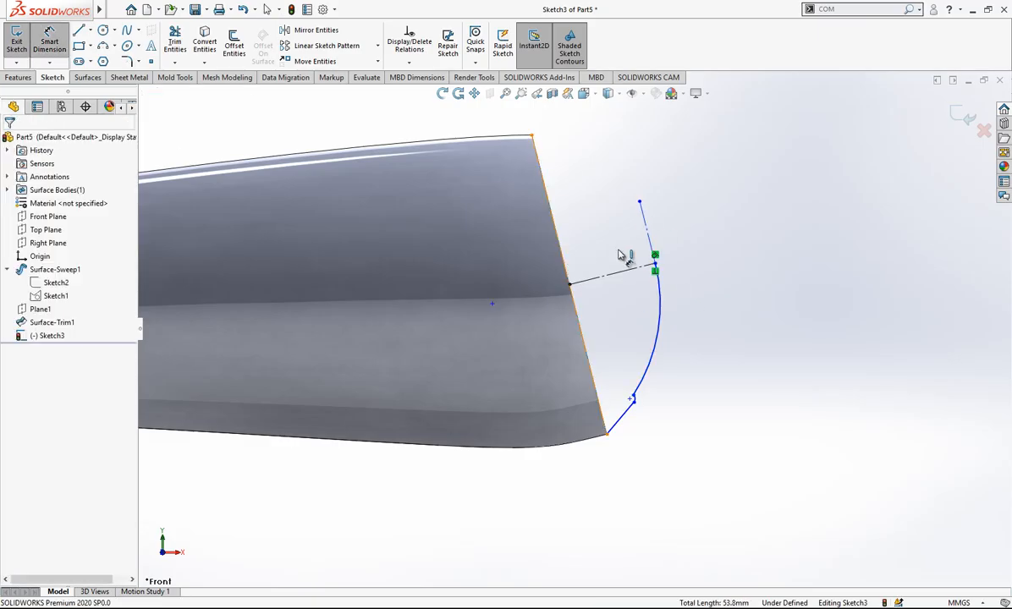
pyautogui.click(563, 259)
pyautogui.click(645, 227)
pyautogui.click(594, 175)
pyautogui.write('15')
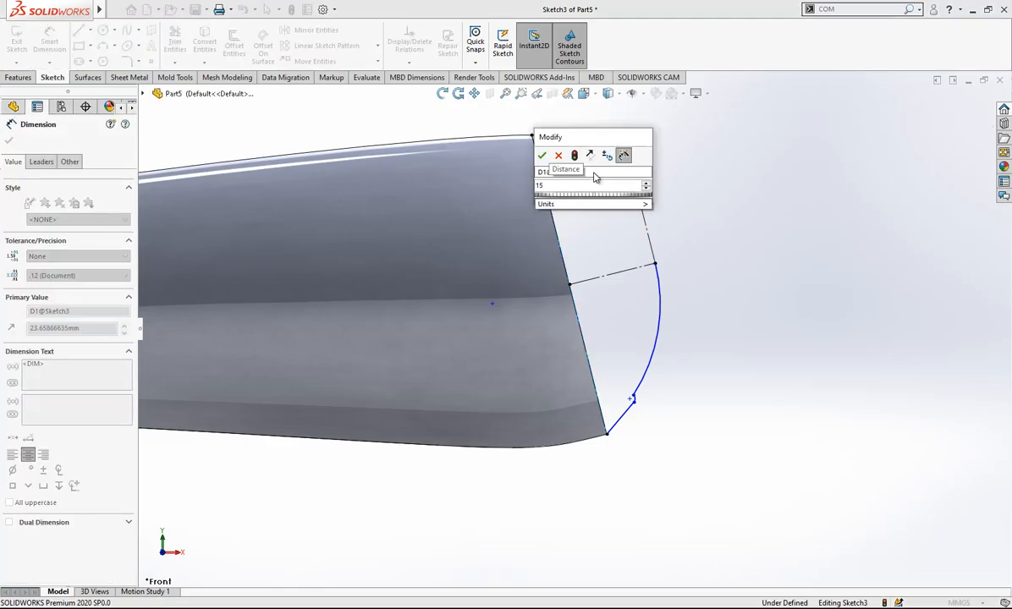
pyautogui.write('.5')
pyautogui.press('Return')
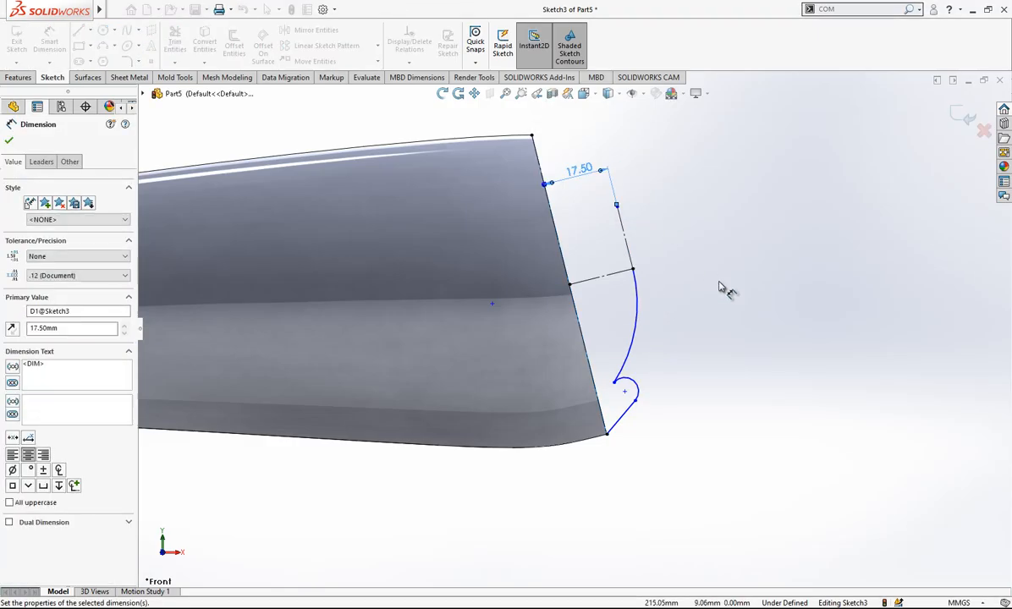
# - Dimension the small arc's radius as 1 mm
pyautogui.scroll(-3, 596, 381)
pyautogui.click(659, 378)
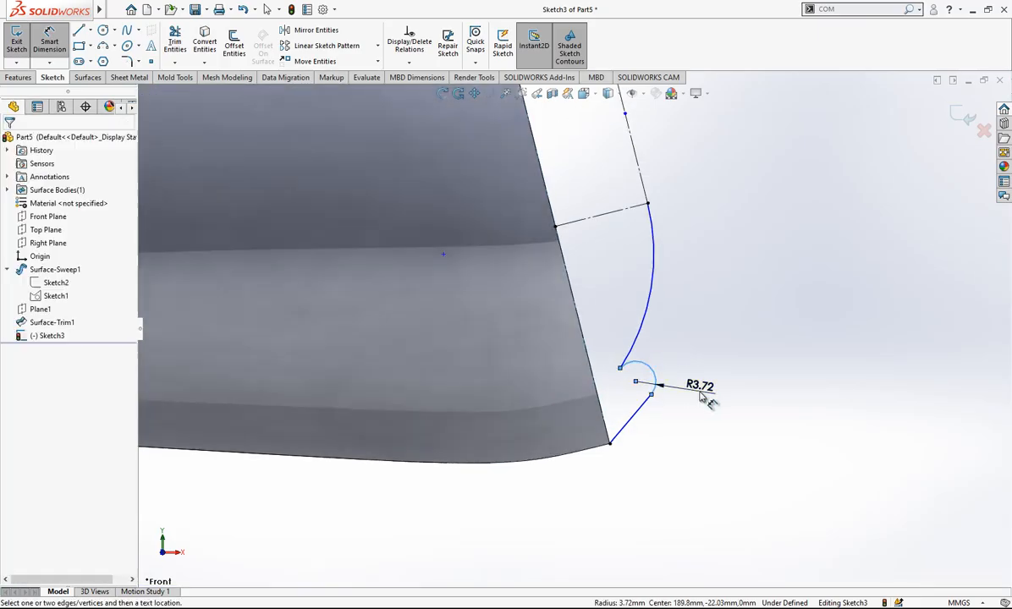
pyautogui.click(701, 398)
pyautogui.write('1')
pyautogui.press('Return')
pyautogui.click(734, 470)
# - Dimension the angle between the short solid line and the slanted edge line as 55°
pyautogui.scroll(2, 729, 423)
pyautogui.click(609, 402)
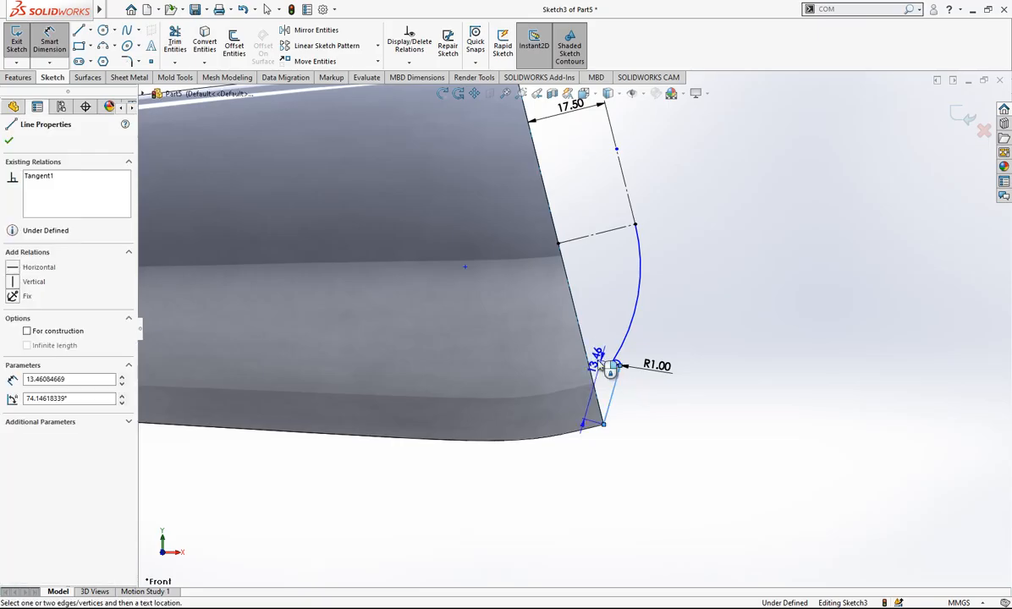
pyautogui.click(590, 360)
pyautogui.click(606, 334)
pyautogui.write('30')
pyautogui.press('Return')
pyautogui.click(758, 305)
pyautogui.scroll(-3, 601, 379)
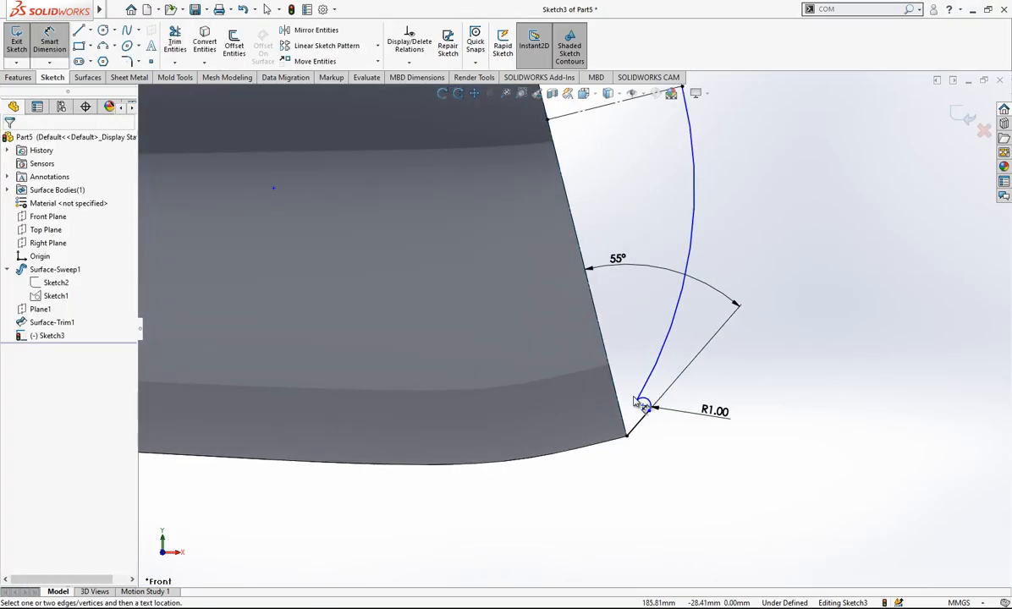
pyautogui.moveTo(634, 399); pyautogui.dragTo(660, 330)
pyautogui.click(711, 385)
pyautogui.scroll(-4, 711, 384)
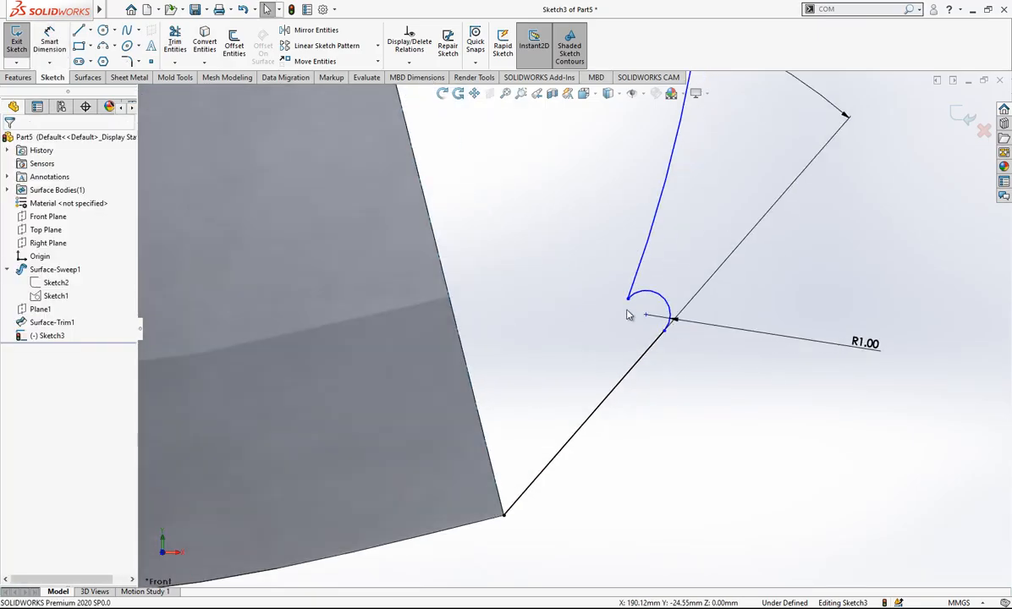
pyautogui.click(647, 317)
pyautogui.click(661, 330)
pyautogui.click(773, 392)
pyautogui.moveTo(772, 392); pyautogui.dragTo(662, 336, button='right')
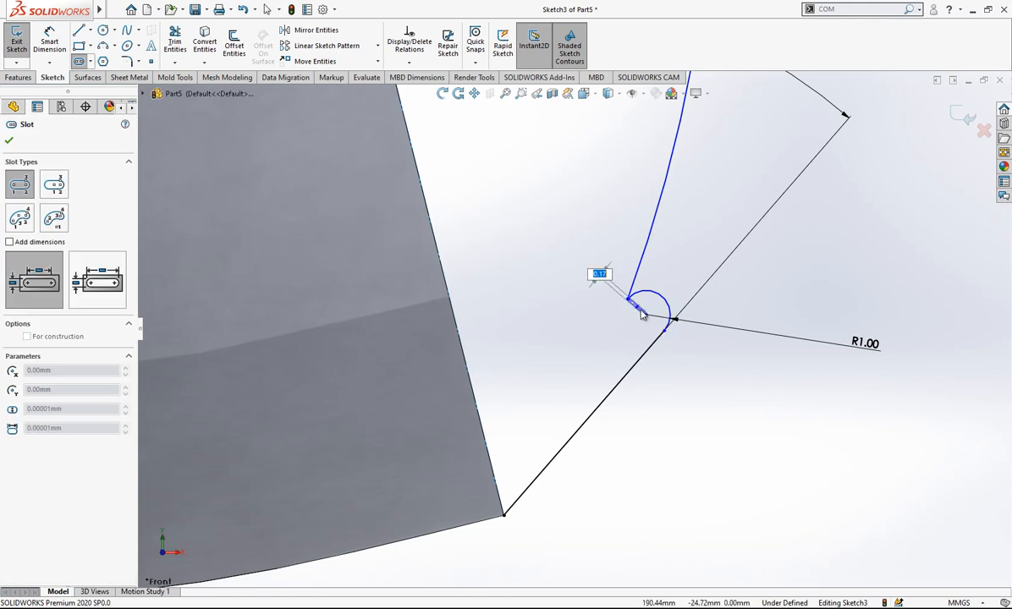
pyautogui.press('Escape')
# - Draw a construction line from the small arc's centre to its upper end
pyautogui.scroll(-2, 644, 288)
pyautogui.click(49, 41)
pyautogui.click(80, 31)
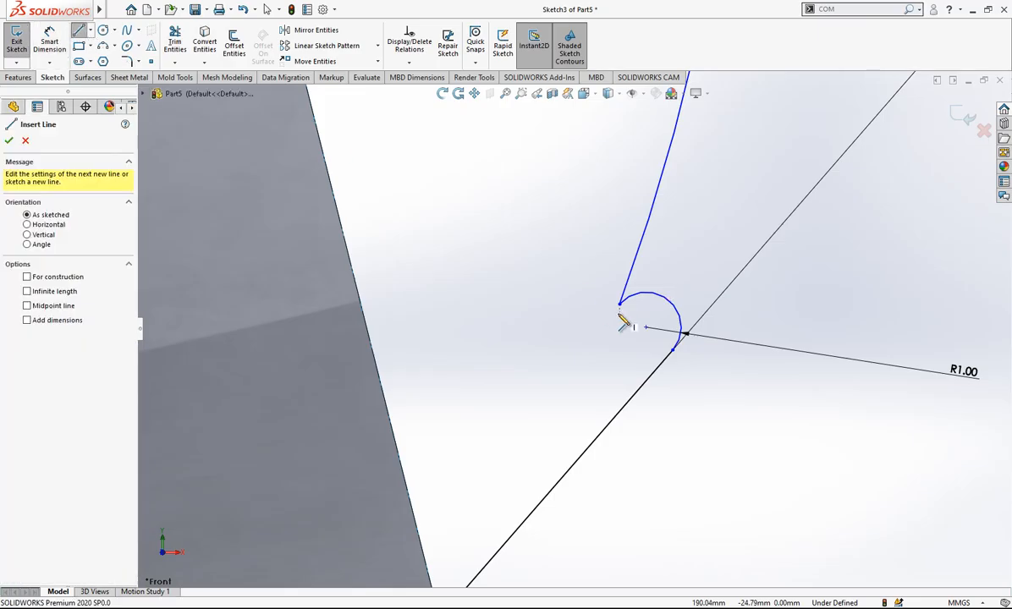
pyautogui.click(646, 327)
pyautogui.click(619, 304)
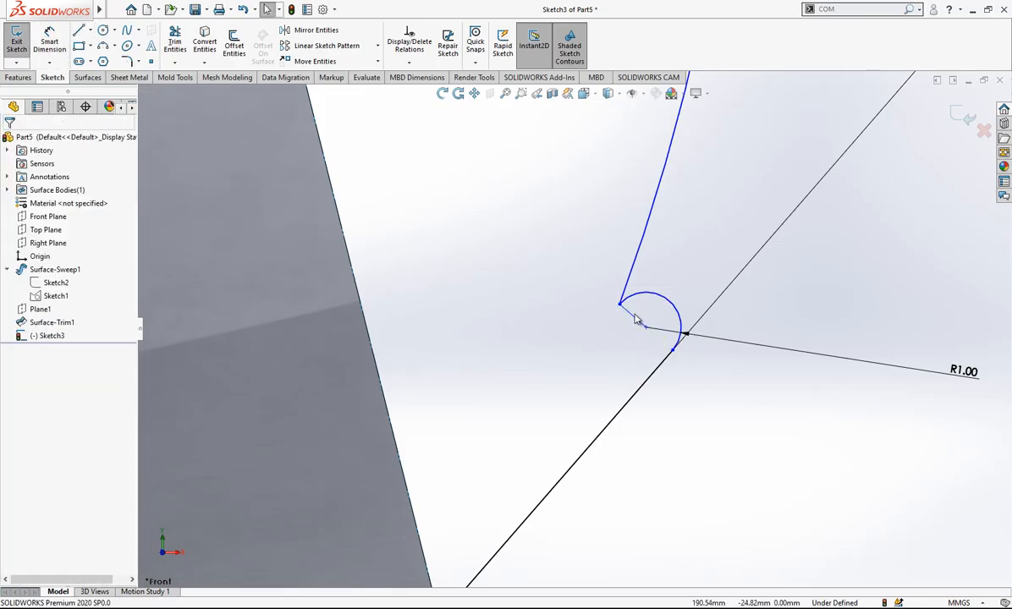
pyautogui.click(639, 321)
pyautogui.click(515, 219)
# - Dimension the angle between the small arc's radial construction line and the short solid line as 25°
pyautogui.moveTo(36, 6)
pyautogui.click(49, 40)
pyautogui.click(633, 319)
pyautogui.click(673, 352)
pyautogui.click(713, 241)
pyautogui.write('25')
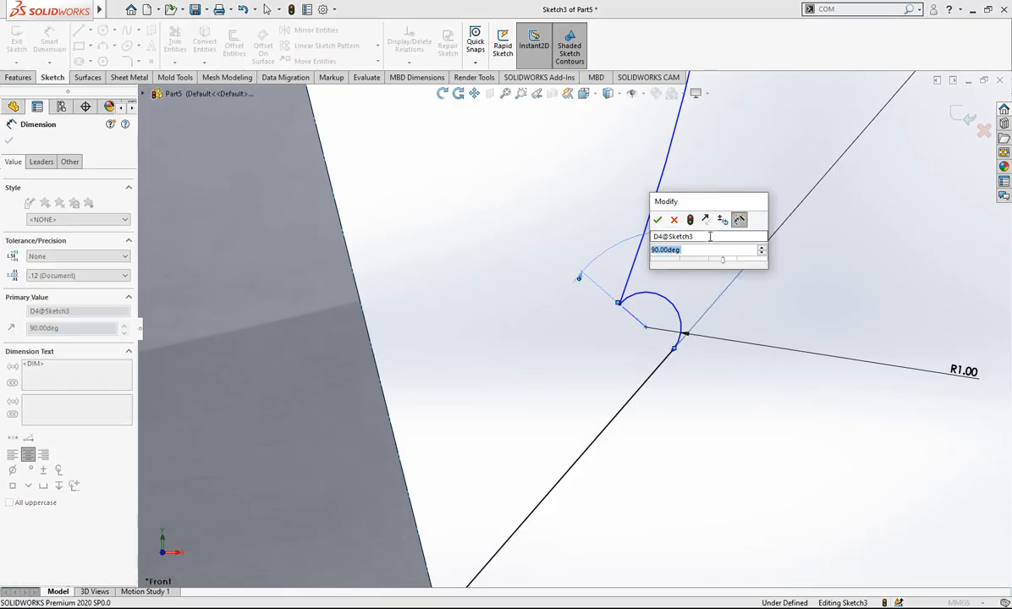
pyautogui.press('Return')
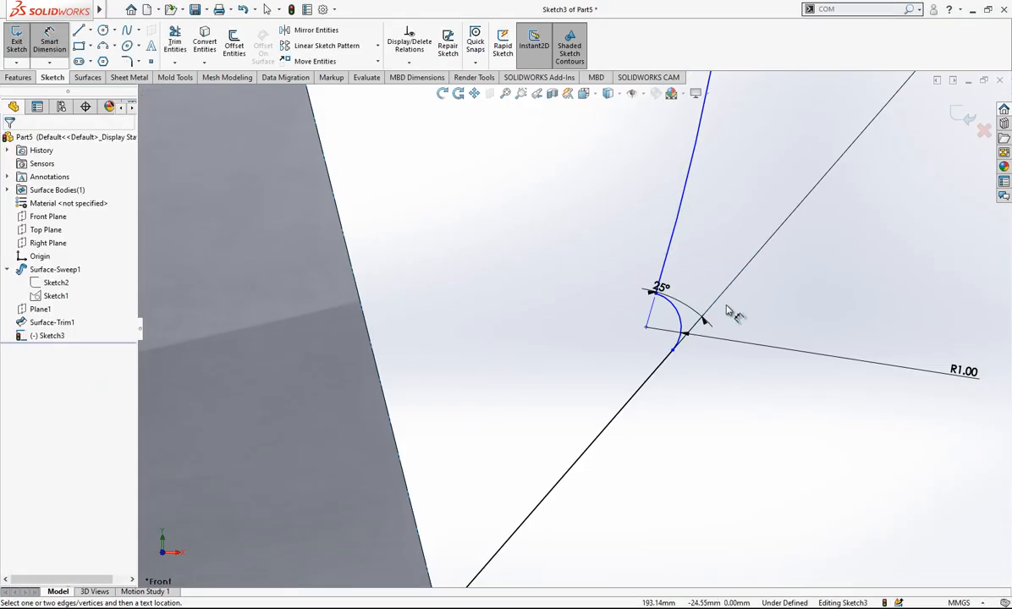
# - Dimension the distance between the small arc and the slanted edge line as 8 mm
pyautogui.scroll(5, 727, 313)
pyautogui.scroll(-2, 596, 203)
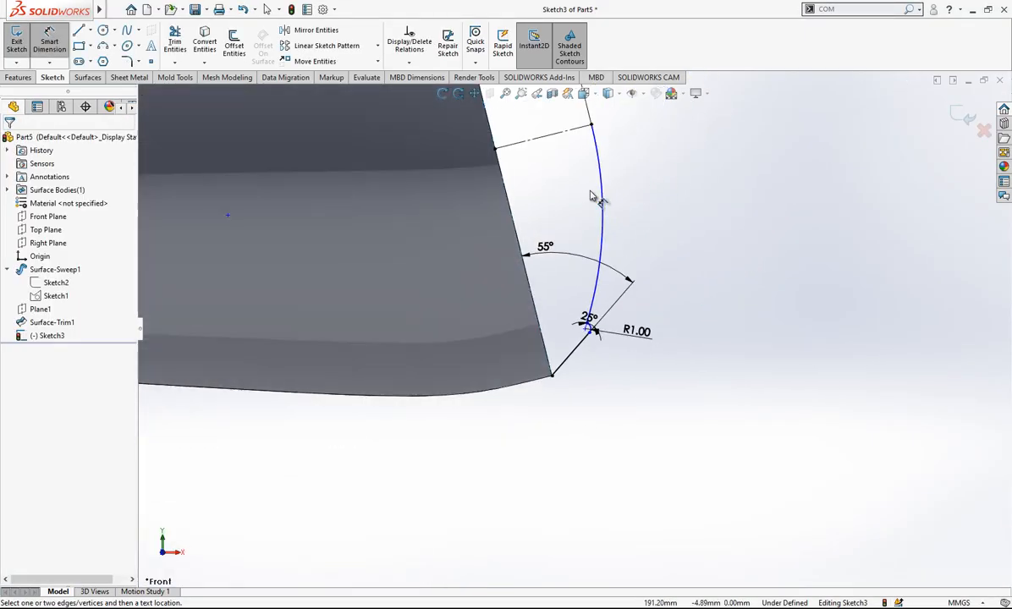
pyautogui.scroll(-2, 594, 435)
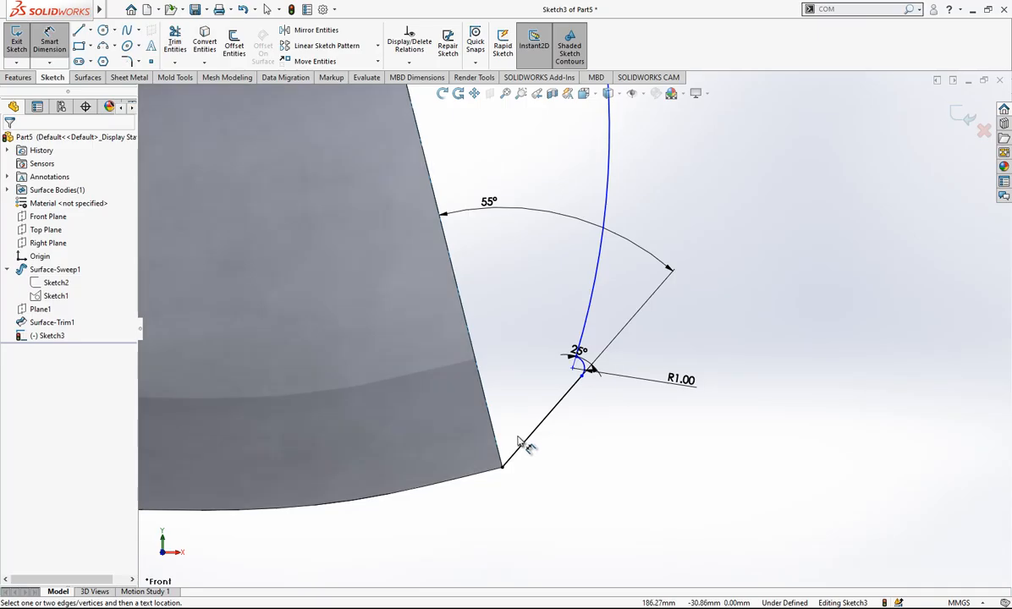
pyautogui.click(583, 370)
pyautogui.click(493, 428)
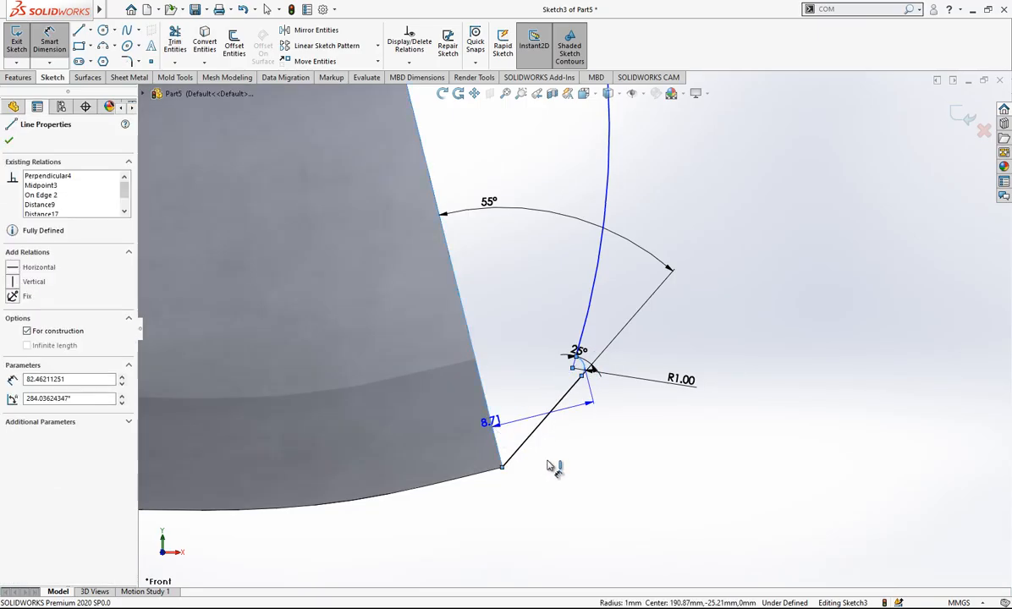
pyautogui.click(579, 516)
pyautogui.press('Return')
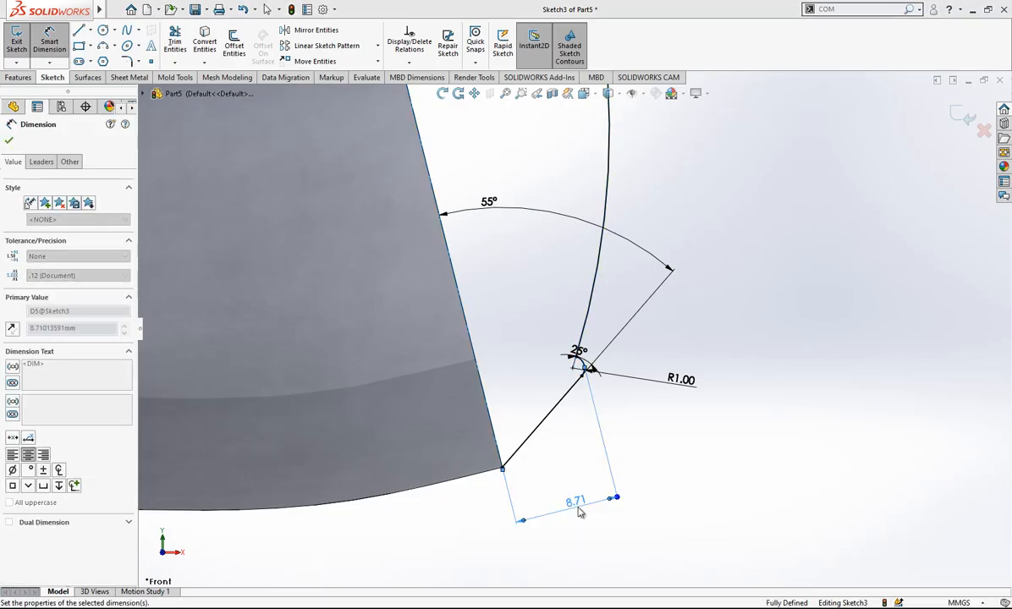
pyautogui.click(767, 404)
# - Close the profile with lines from the large arc's upper end to the slanted edge's midpoint and down to its lower end
pyautogui.scroll(6, 767, 405)
pyautogui.scroll(-2, 495, 291)
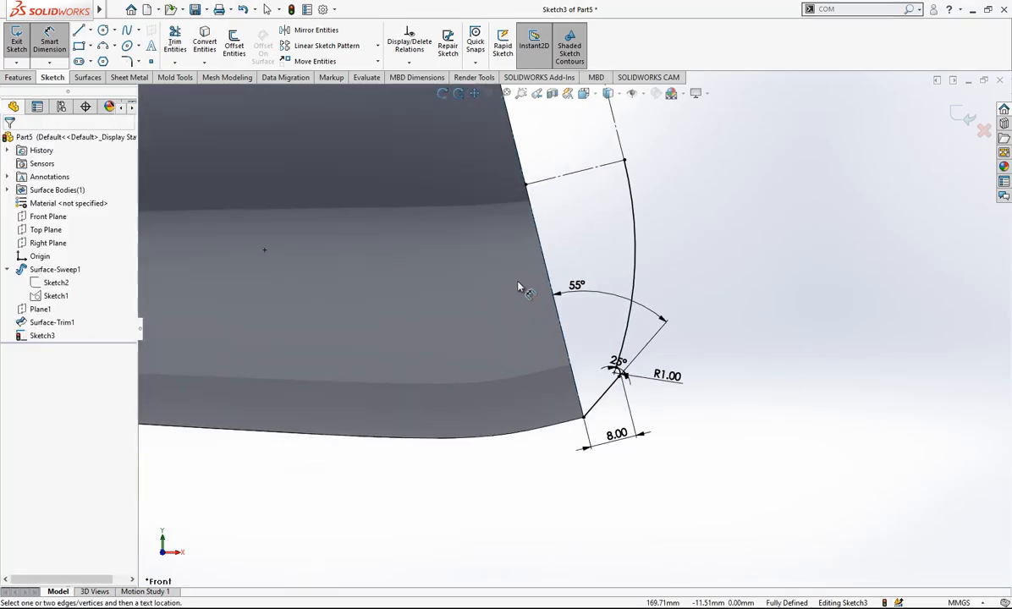
pyautogui.press('Escape')
pyautogui.click(80, 30)
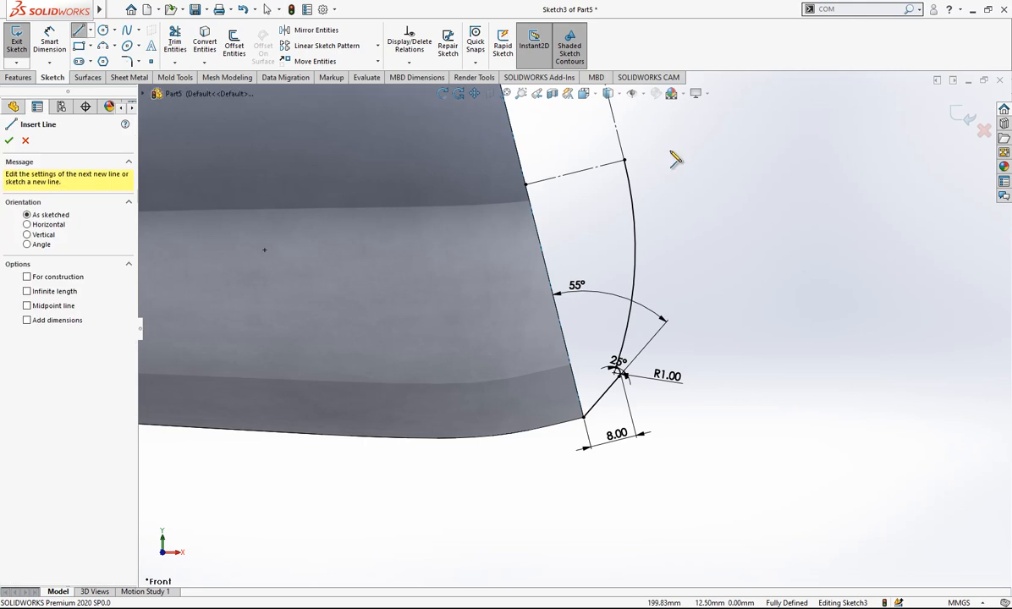
pyautogui.click(625, 161)
pyautogui.click(525, 184)
pyautogui.click(583, 417)
pyautogui.press('Escape')
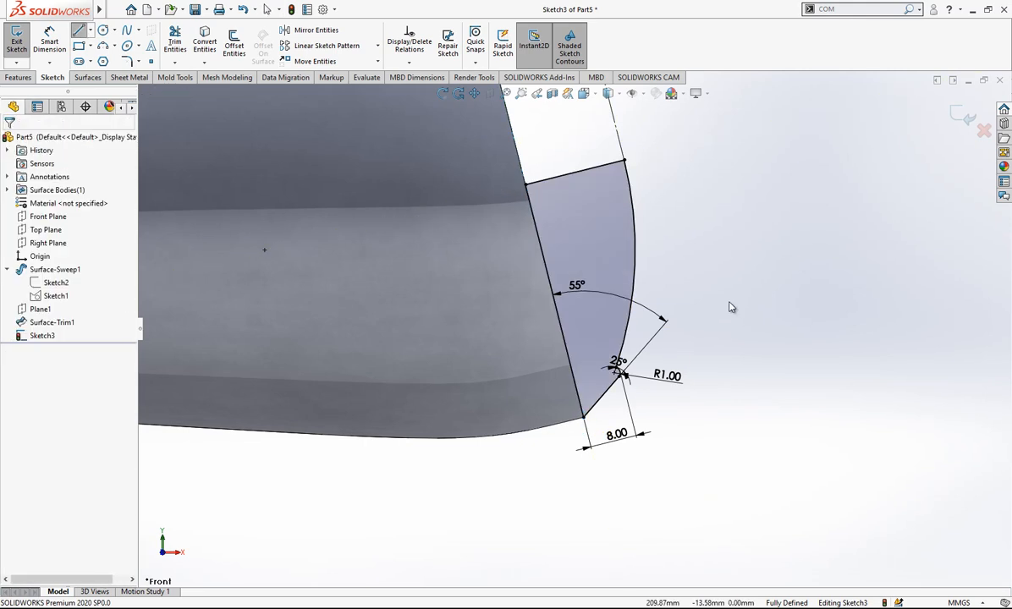
# - Finish the cap sketch and revolve its profile 360° about the short line at the slanted edge's midpoint
pyautogui.press('z')
pyautogui.click(965, 115)
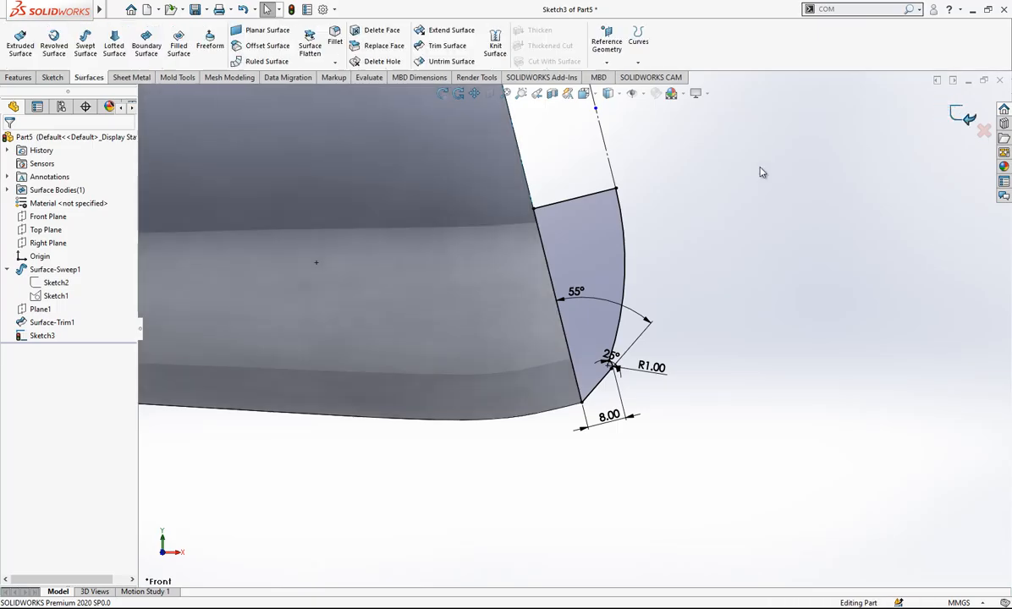
pyautogui.click(18, 77)
pyautogui.click(57, 45)
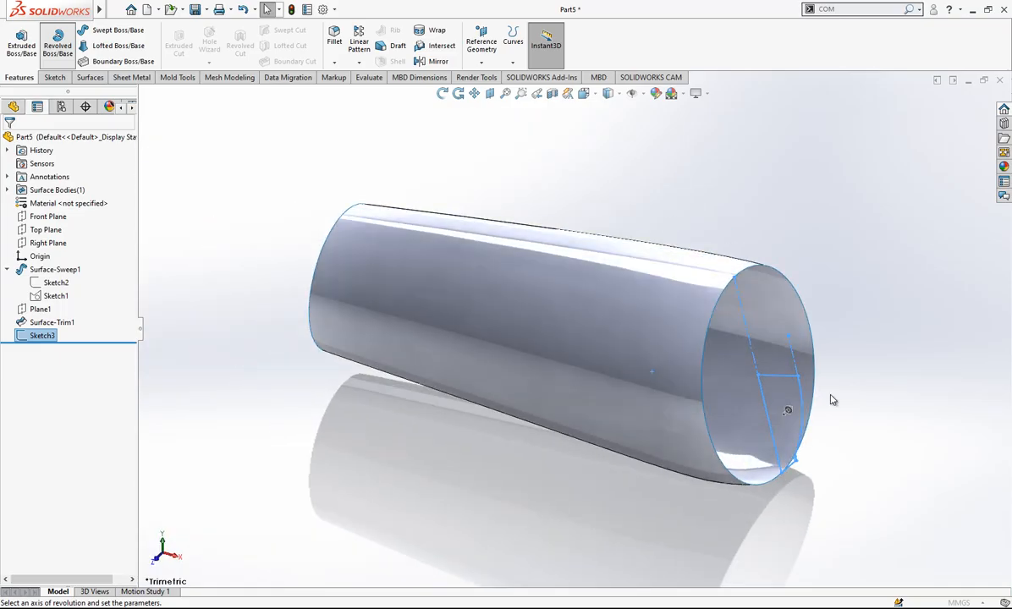
pyautogui.click(793, 378)
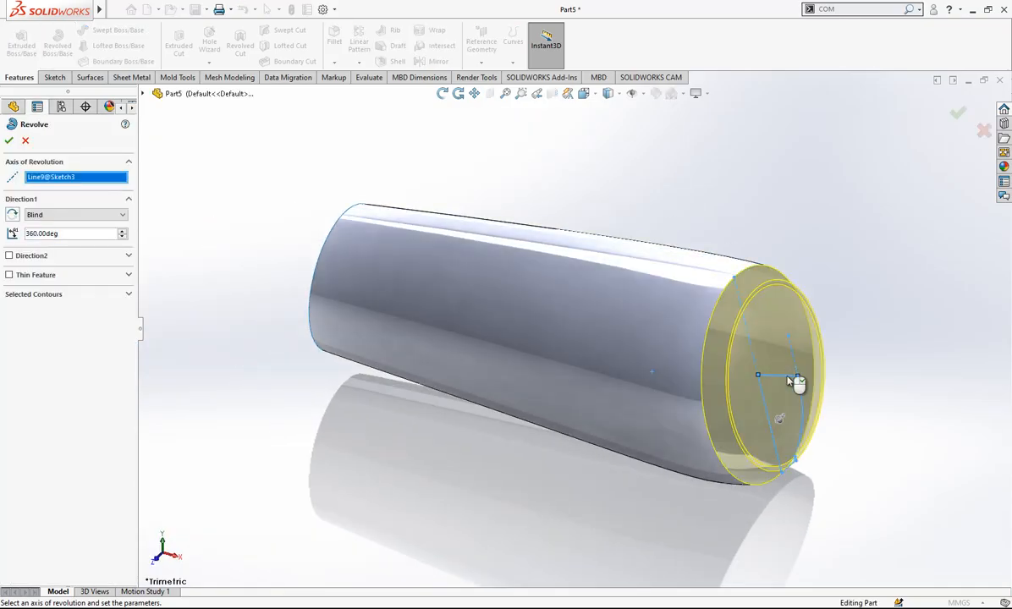
pyautogui.click(8, 142)
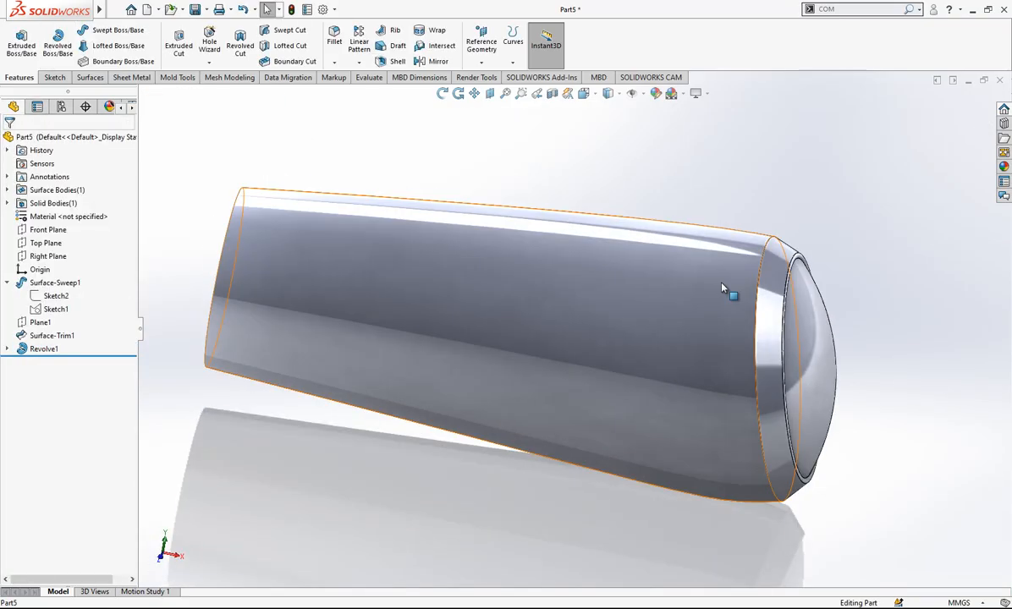
# - Hide the swept surface body so the revolved cap's flat inner face is accessible
pyautogui.click(722, 287)
pyautogui.click(778, 249)
pyautogui.moveTo(780, 252); pyautogui.dragTo(845, 313, button='middle')
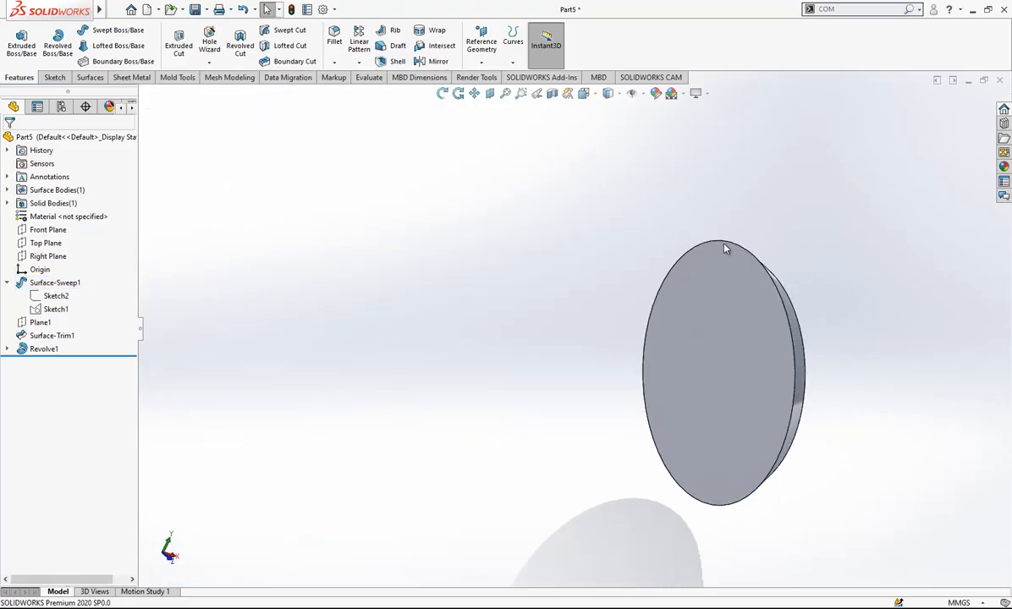
# - Shell the revolved cap to a 1 mm thickness, removing its flat inner face
pyautogui.click(391, 61)
pyautogui.click(693, 293)
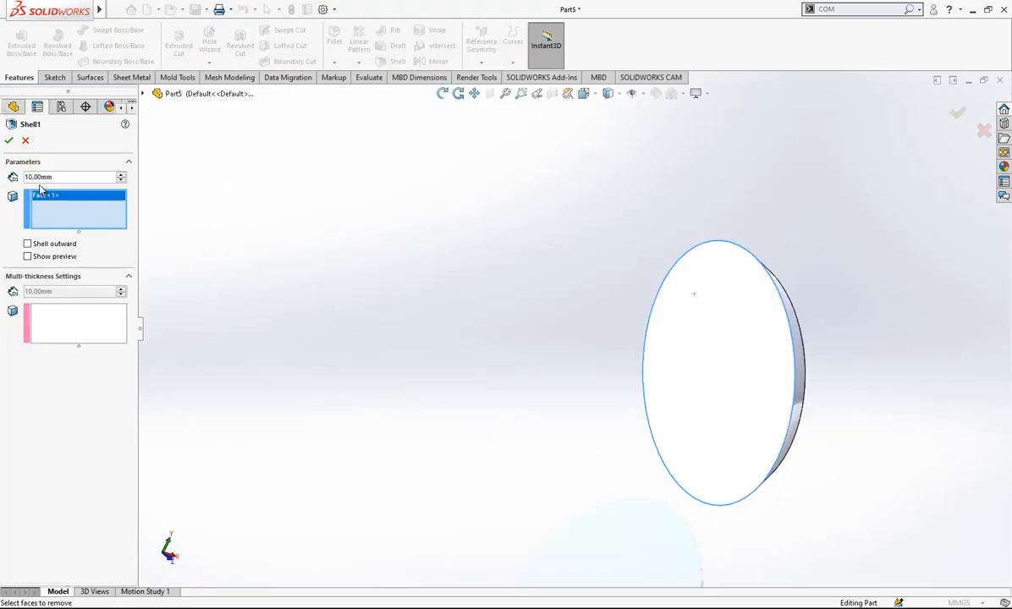
pyautogui.write('1')
pyautogui.press('Return')
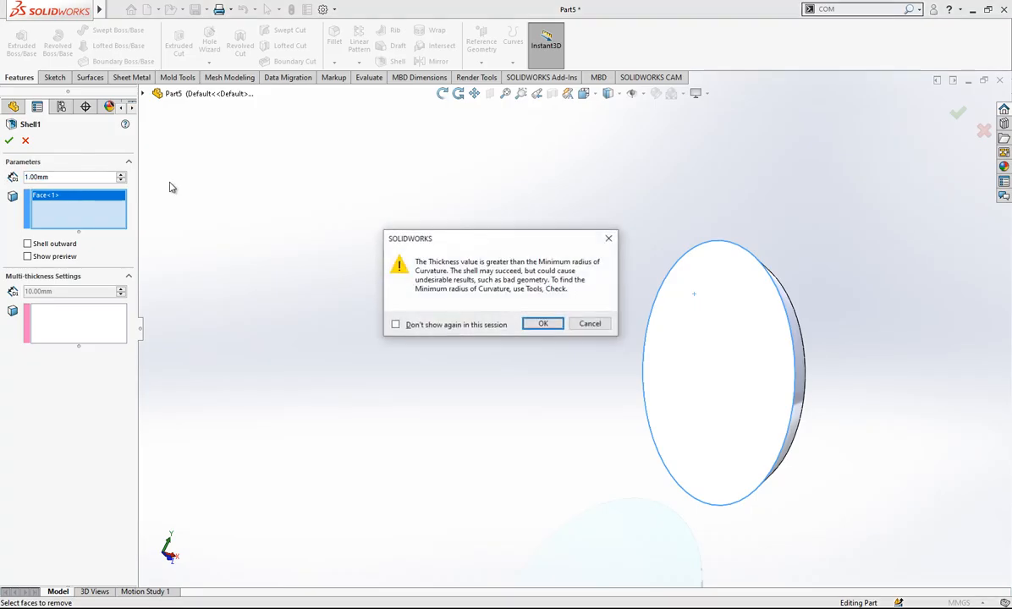
pyautogui.click(542, 323)
# - Show the hidden swept surface body again
pyautogui.moveTo(569, 264); pyautogui.dragTo(660, 221, button='middle')
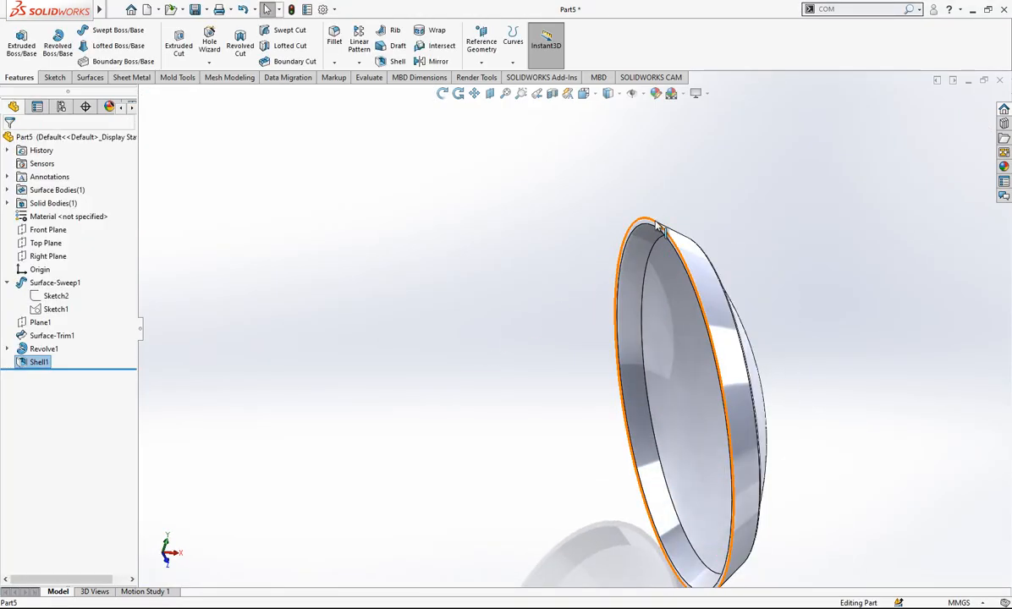
pyautogui.click(661, 225)
pyautogui.click(55, 190)
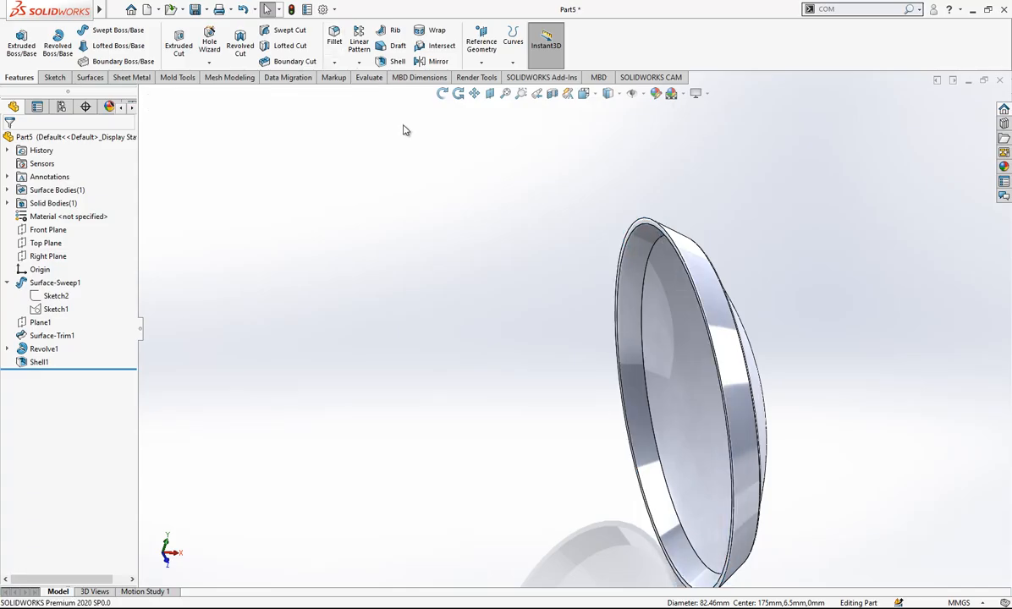
pyautogui.scroll(4, 539, 337)
pyautogui.moveTo(659, 384); pyautogui.dragTo(588, 342, button='middle')
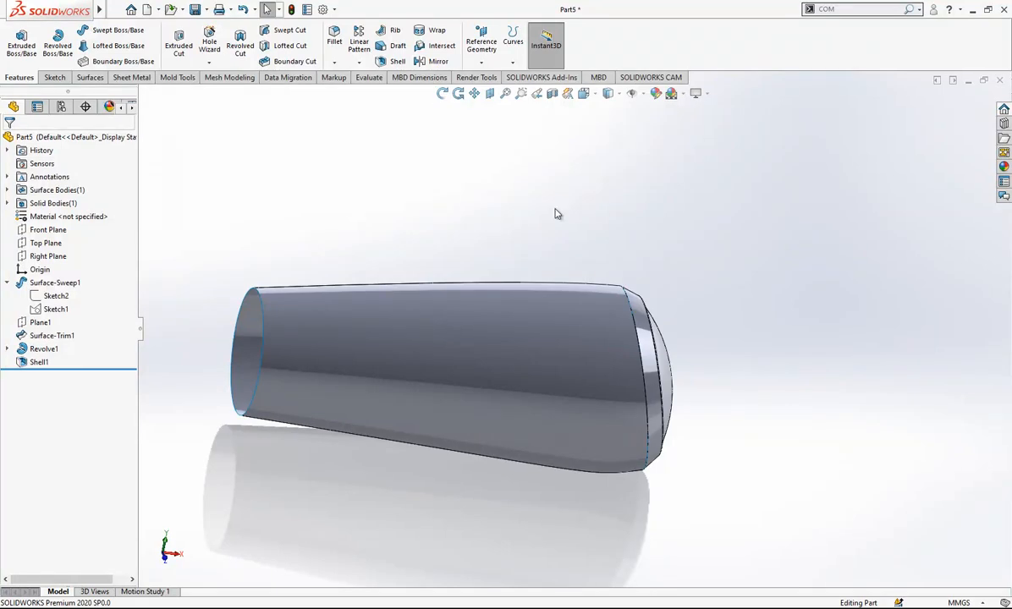
# - Sketch on the Front Plane a horizontal construction line about 60 mm long, running from the origin away from the surface body
pyautogui.click(584, 94)
pyautogui.click(450, 405)
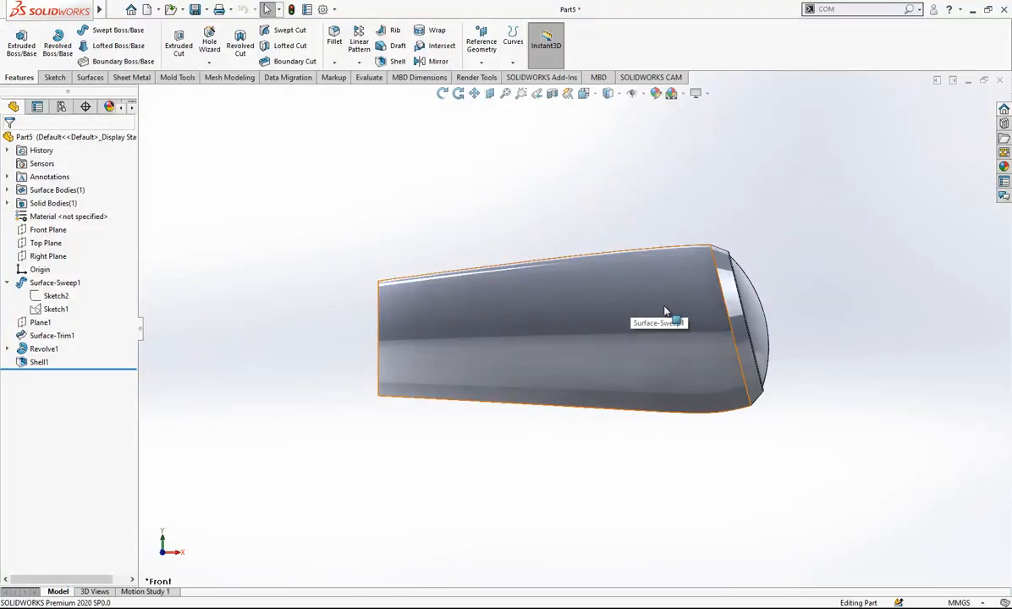
pyautogui.click(49, 230)
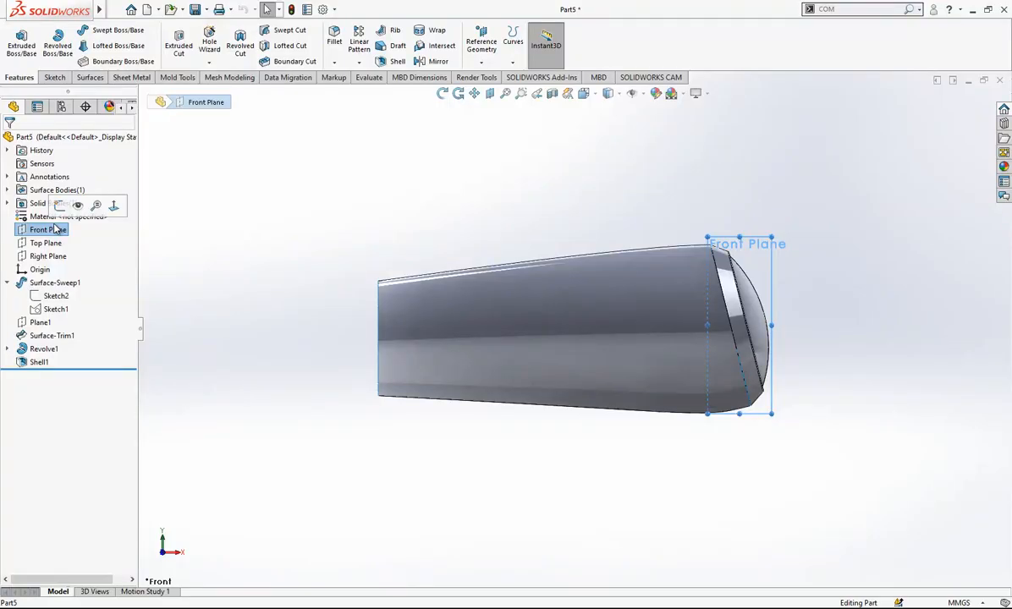
pyautogui.click(49, 230)
pyautogui.click(60, 205)
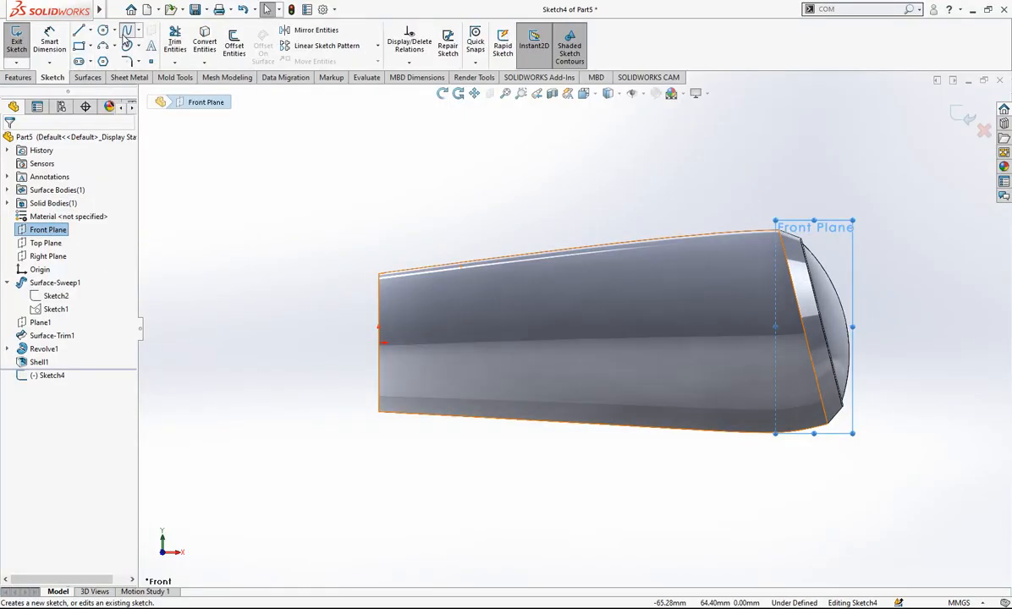
pyautogui.click(79, 30)
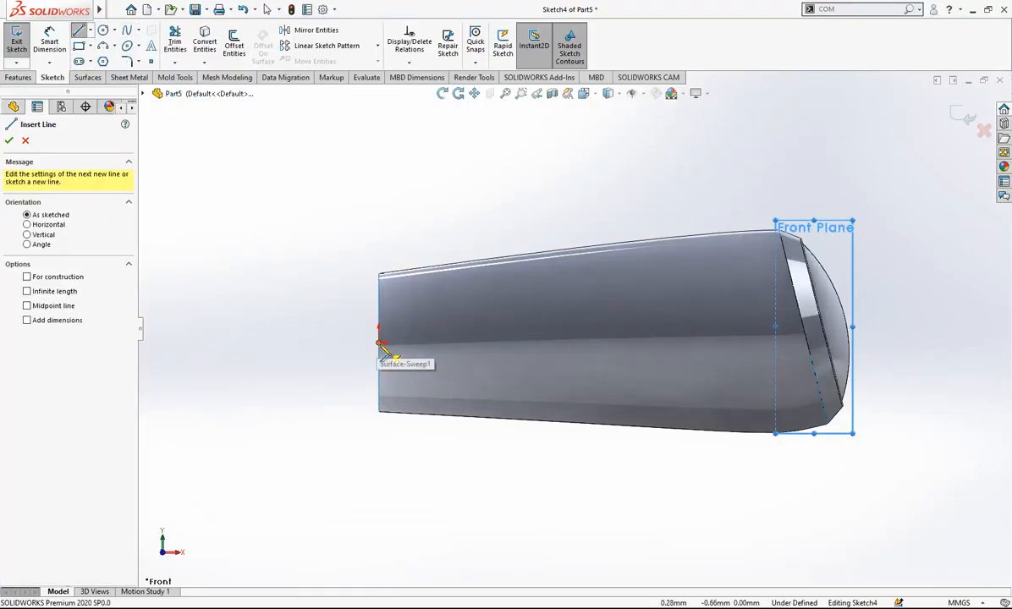
pyautogui.click(380, 344)
pyautogui.click(232, 343)
pyautogui.press('Escape')
pyautogui.click(284, 341)
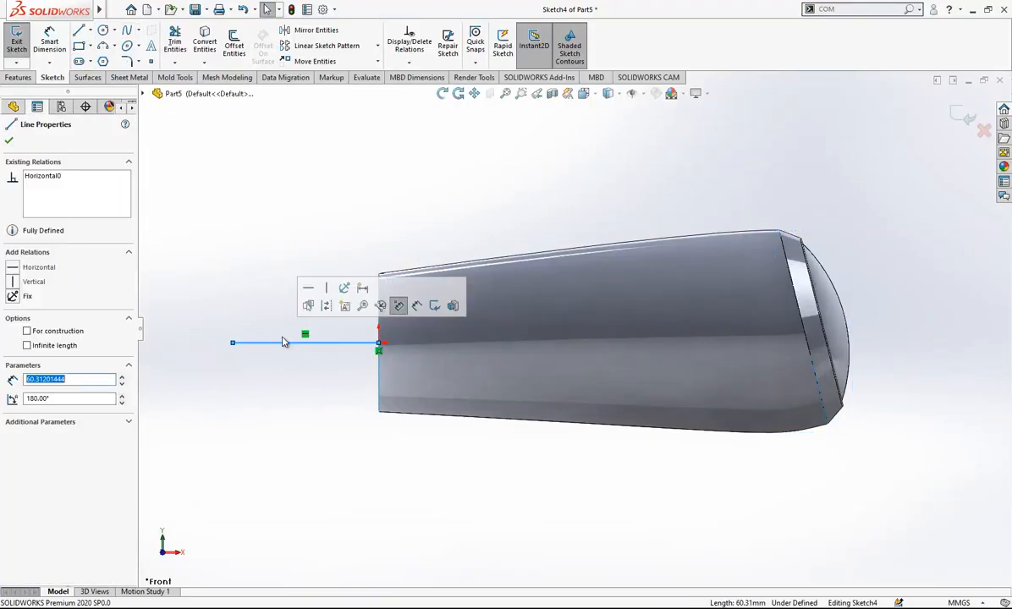
pyautogui.click(326, 305)
# - Dimension the horizontal construction line's length as 50 mm
pyautogui.moveTo(299, 422); pyautogui.dragTo(308, 311, button='right')
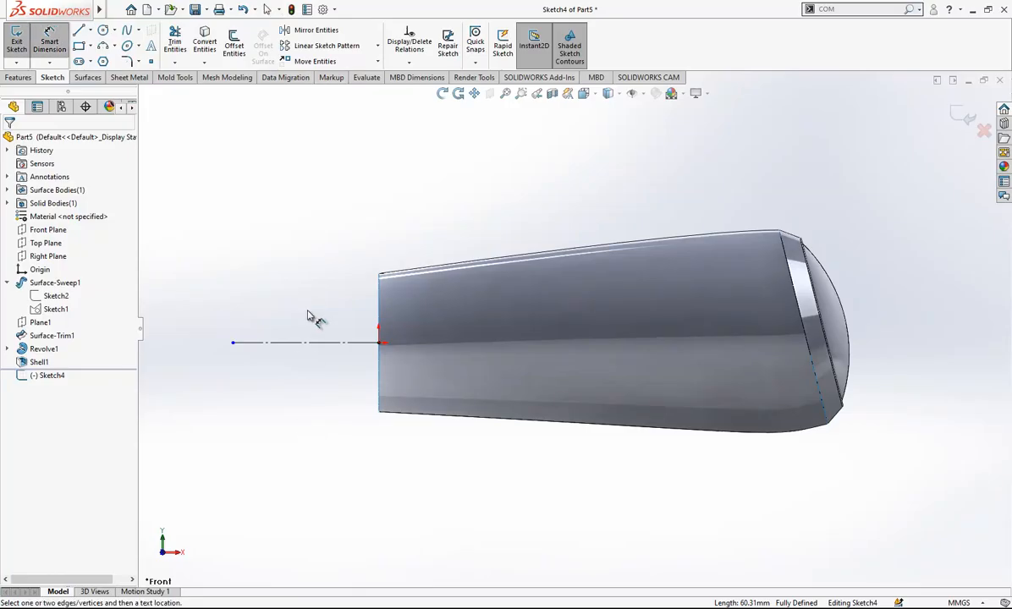
pyautogui.click(308, 343)
pyautogui.click(308, 377)
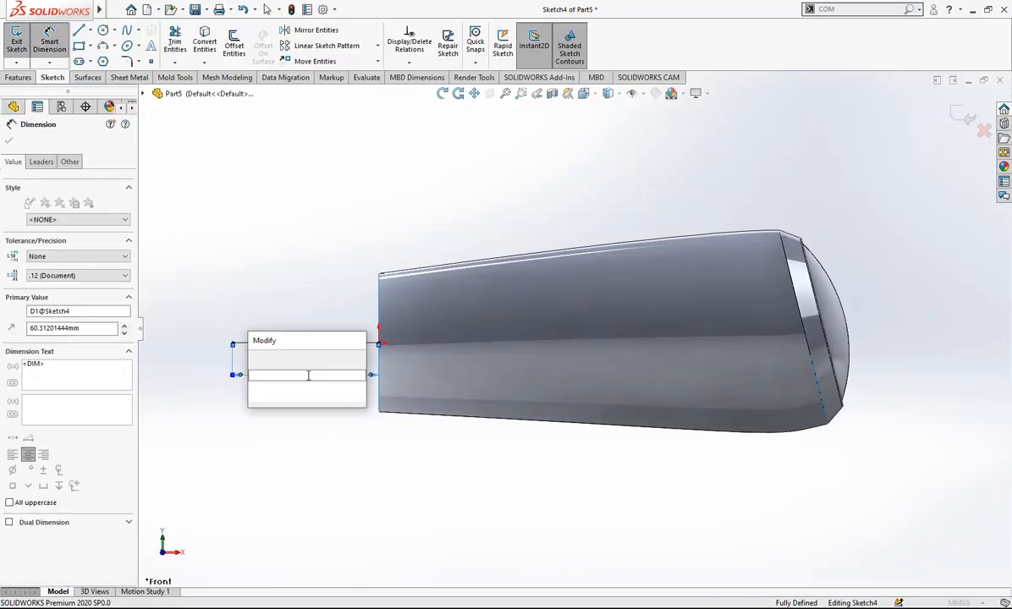
pyautogui.write('50')
pyautogui.press('Escape')
pyautogui.press('Escape')
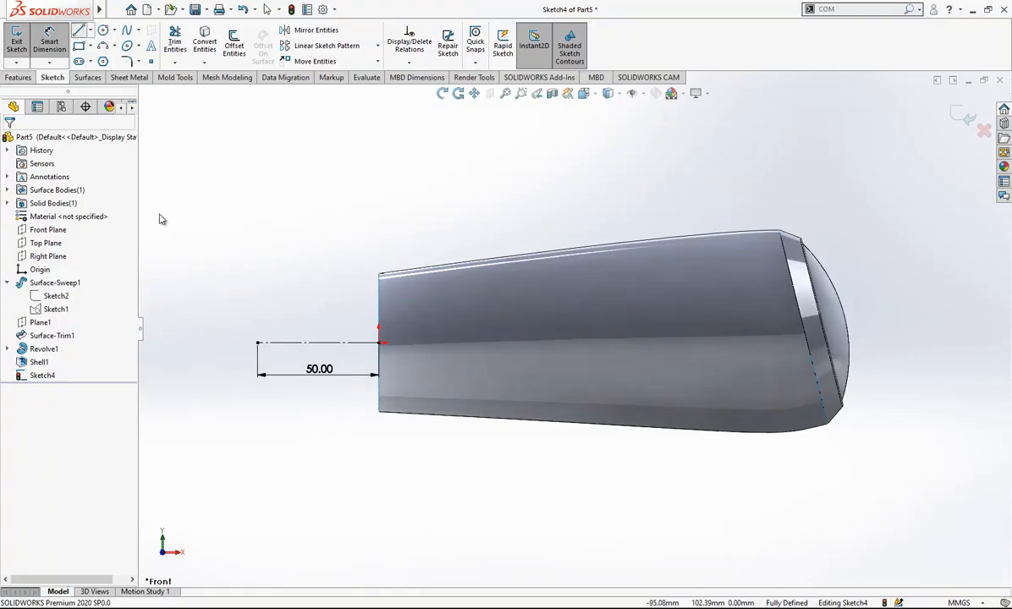
# - Draw a vertical construction line about 32 mm long beyond the horizontal construction line's free end
pyautogui.moveTo(200, 276); pyautogui.dragTo(201, 355)
pyautogui.press('Escape')
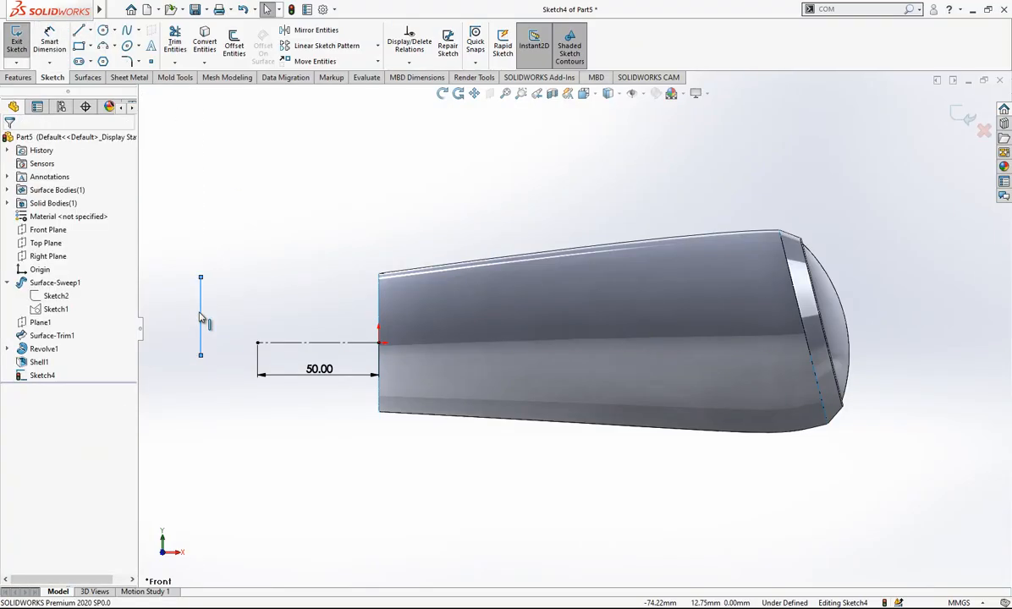
pyautogui.click(201, 317)
pyautogui.click(252, 282)
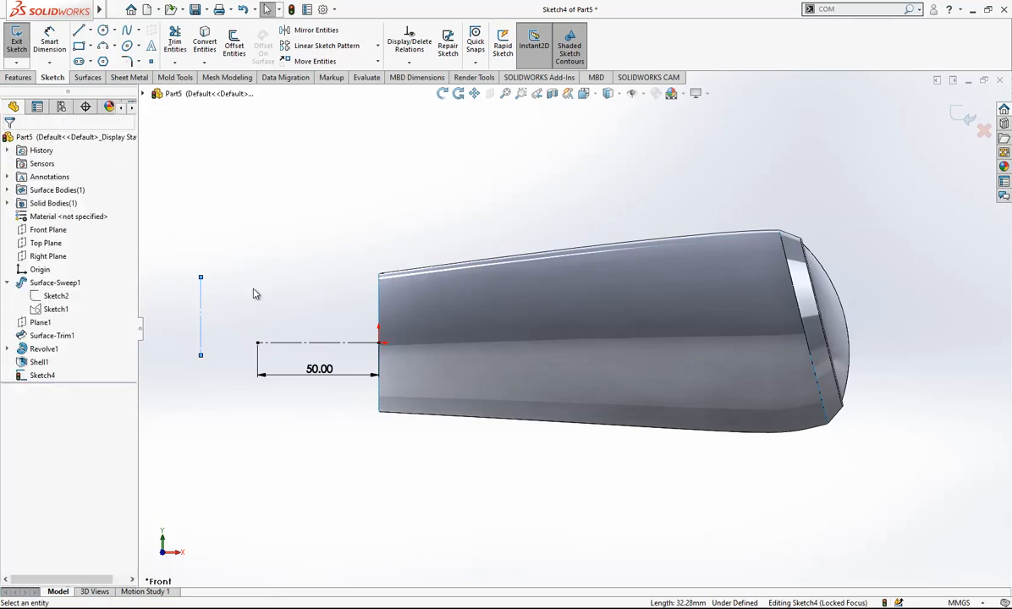
# - Add a midpoint relation between the vertical construction line and the horizontal construction line's free end
pyautogui.click(201, 317)
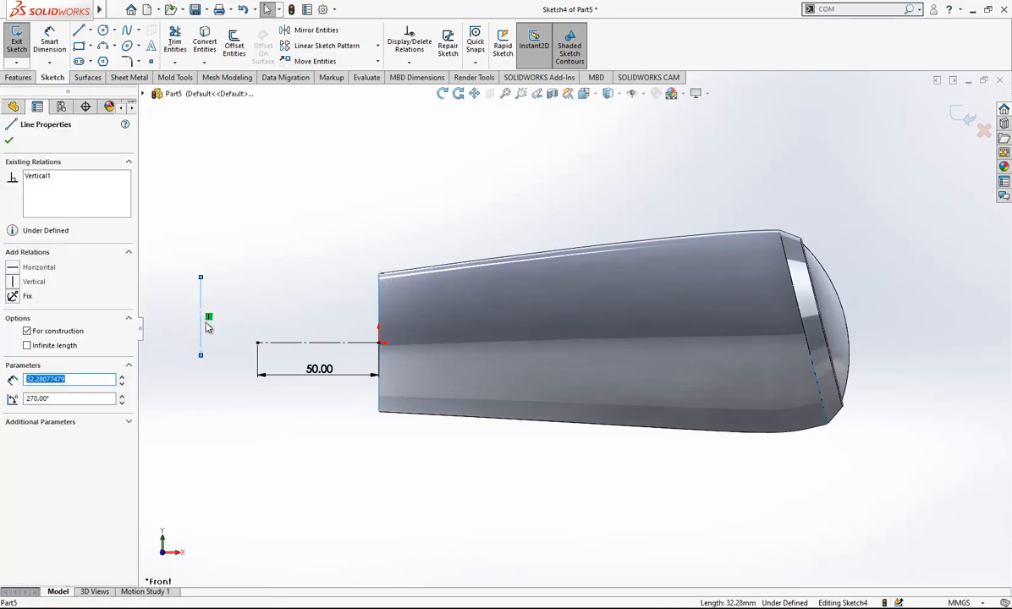
pyautogui.keyDown('ctrl'); pyautogui.click(261, 345); pyautogui.keyUp('ctrl')
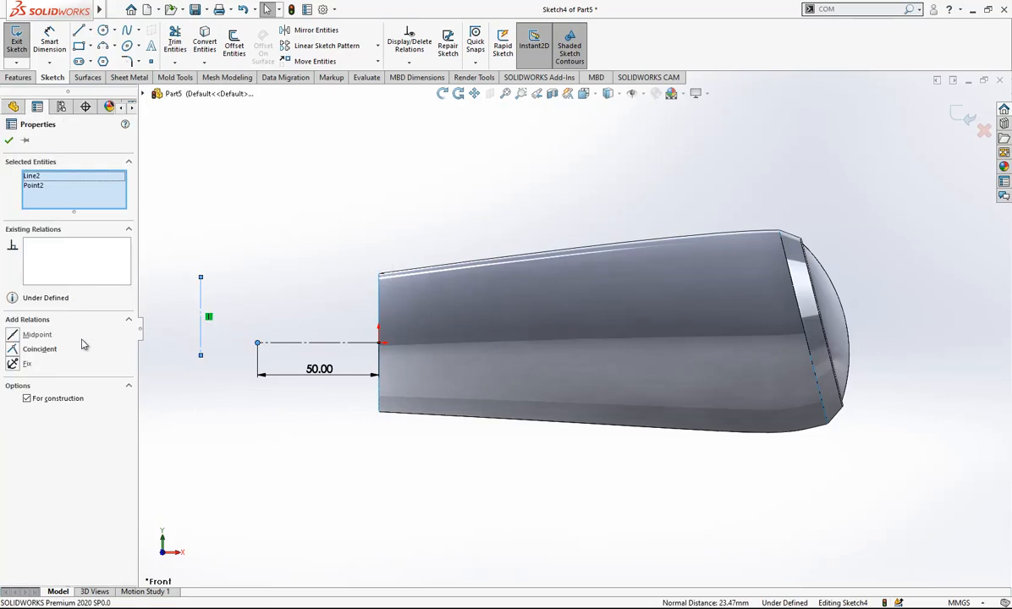
pyautogui.click(49, 336)
pyautogui.press('Escape')
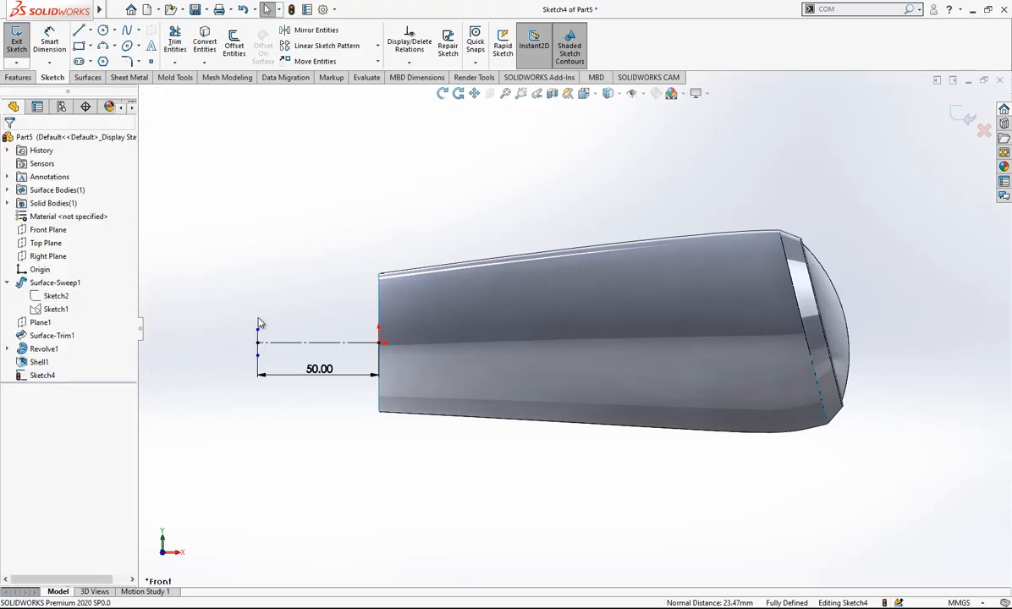
# - Stretch the vertical construction line by its upper end and dimension its length as 25 mm
pyautogui.moveTo(259, 301); pyautogui.dragTo(258, 289)
pyautogui.click(209, 266)
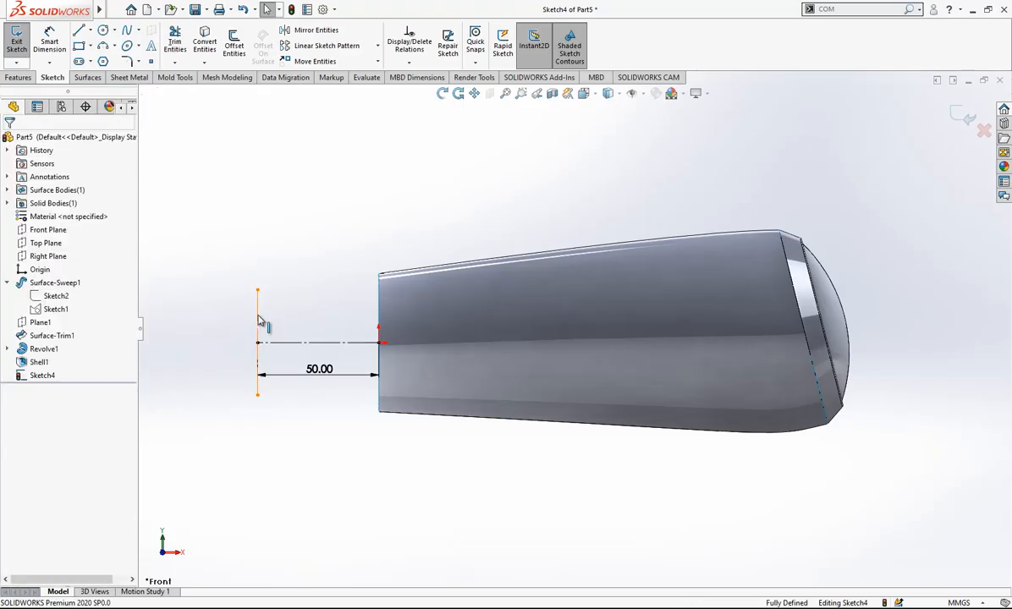
pyautogui.click(53, 43)
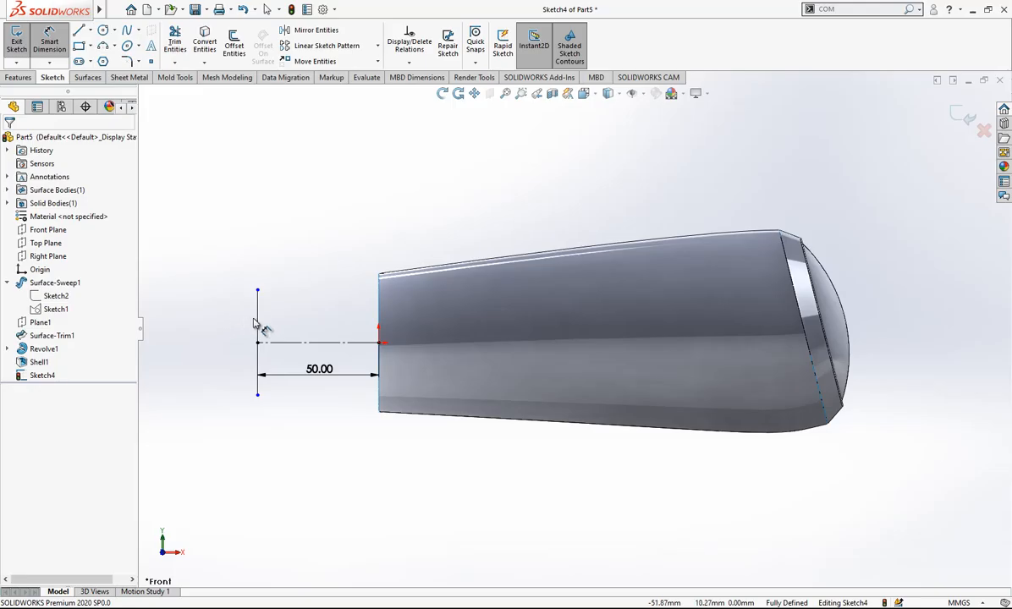
pyautogui.click(257, 330)
pyautogui.click(235, 342)
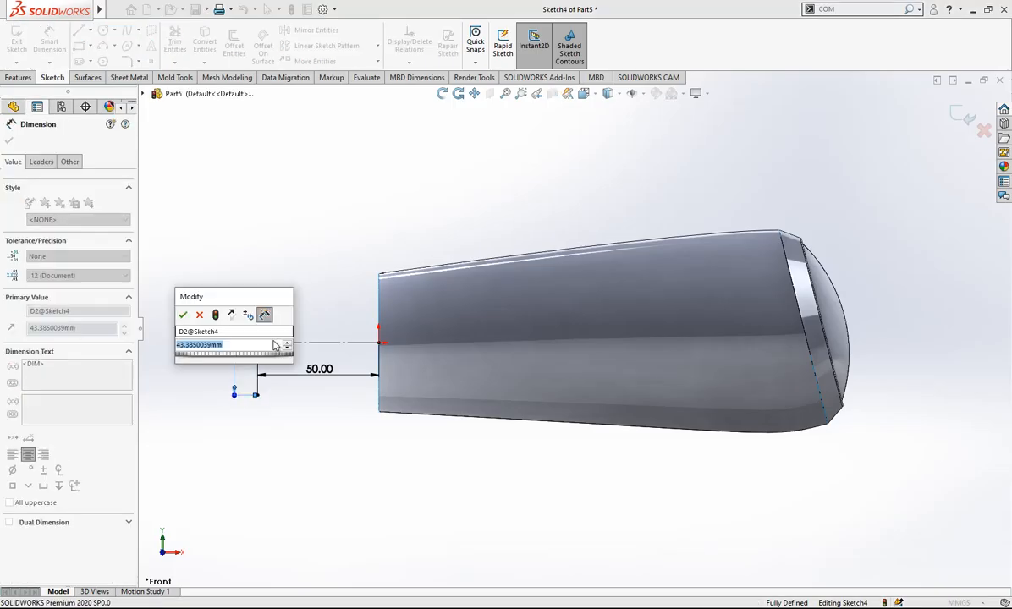
pyautogui.write('25')
pyautogui.press('Return')
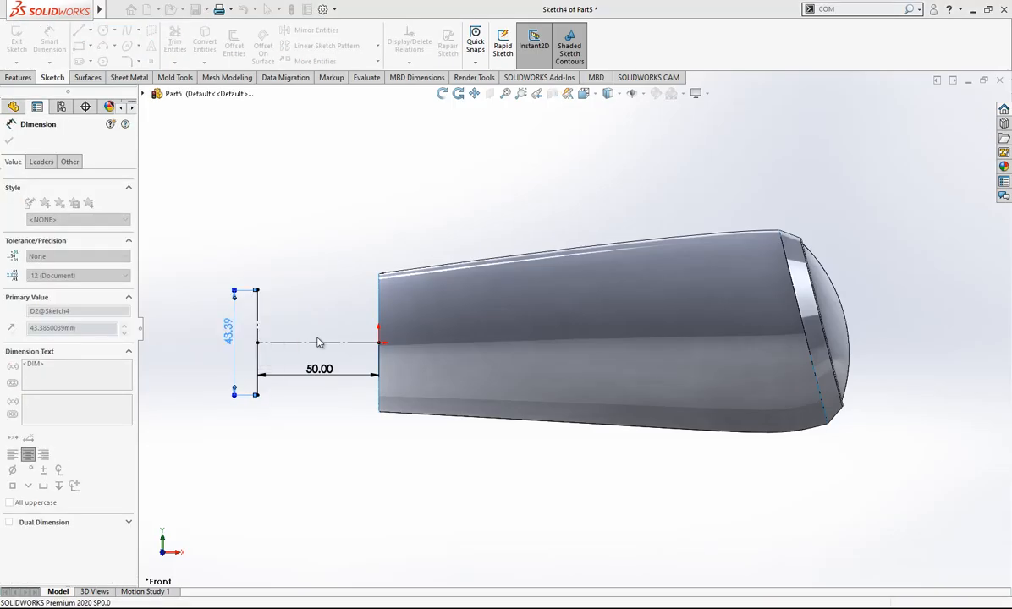
pyautogui.click(339, 278)
pyautogui.scroll(-2, 344, 309)
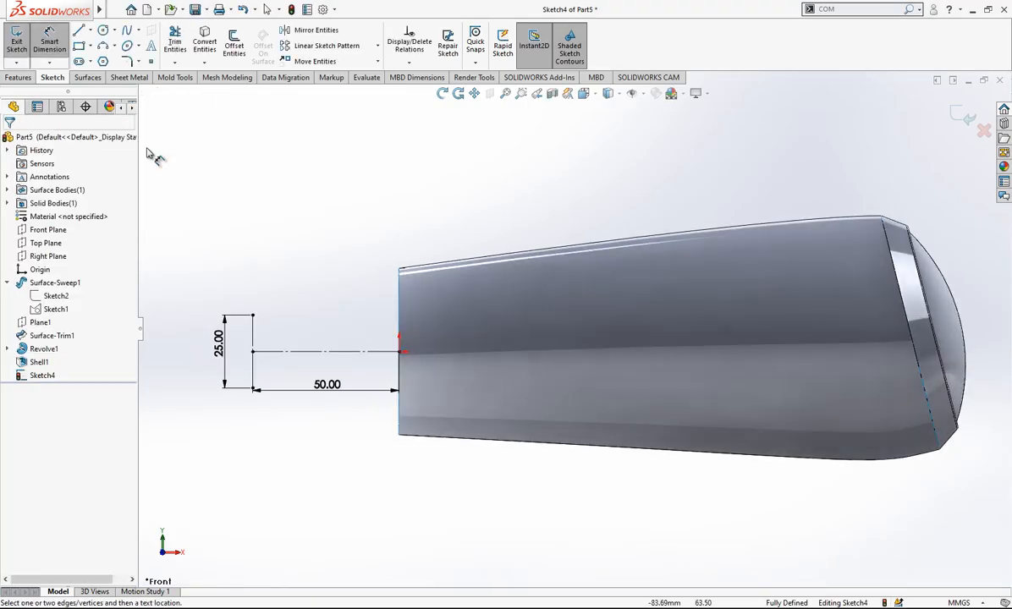
# - Show Sketch1 of the surface sweep for reference while sketching
pyautogui.click(131, 31)
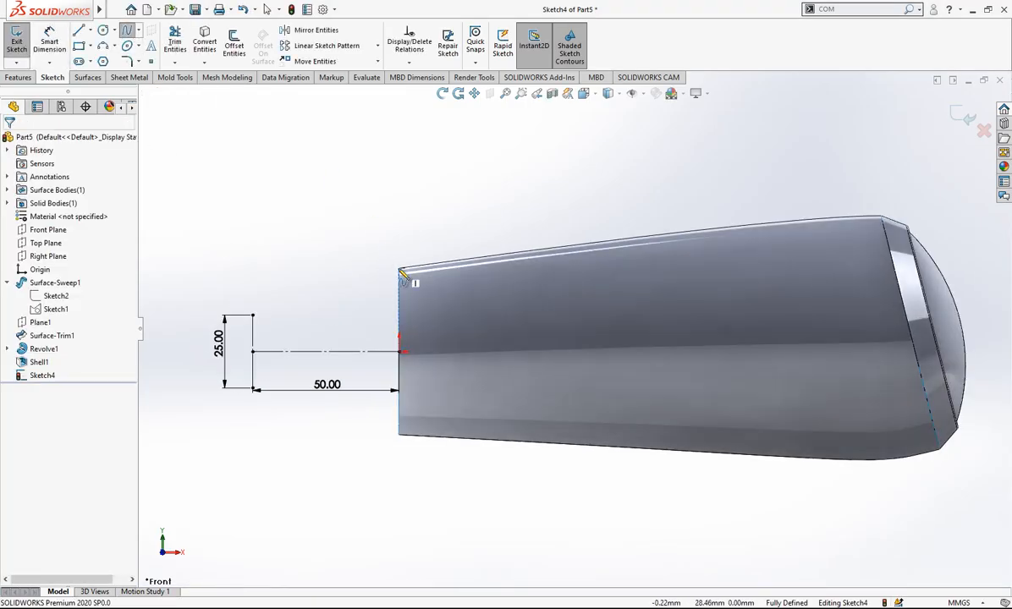
pyautogui.click(64, 309)
pyautogui.click(354, 228)
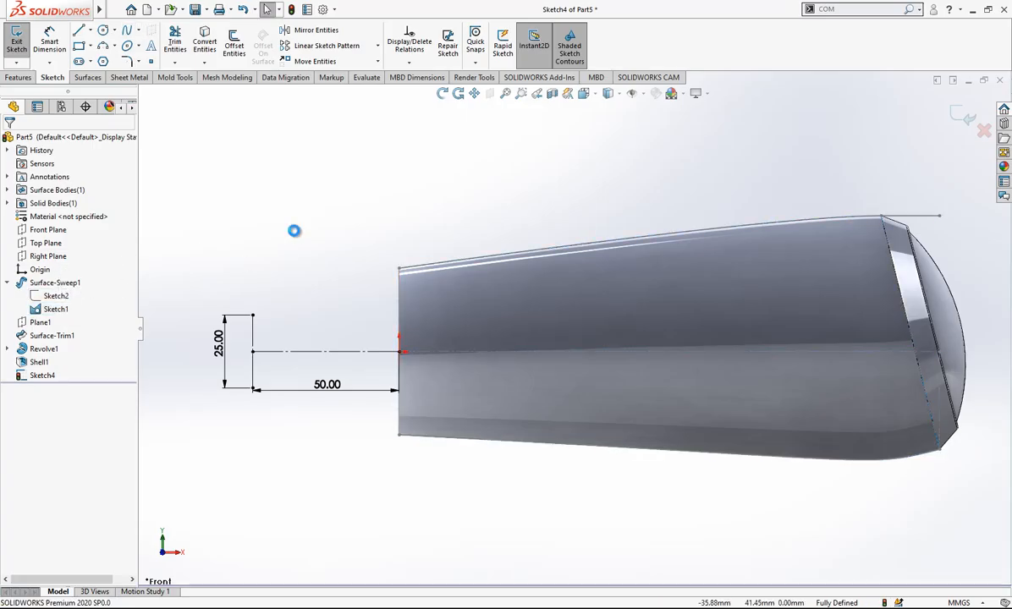
# - Draw a spline from the body's upper open-end corner to the vertical construction line's upper end and bulge it outward
pyautogui.click(126, 31)
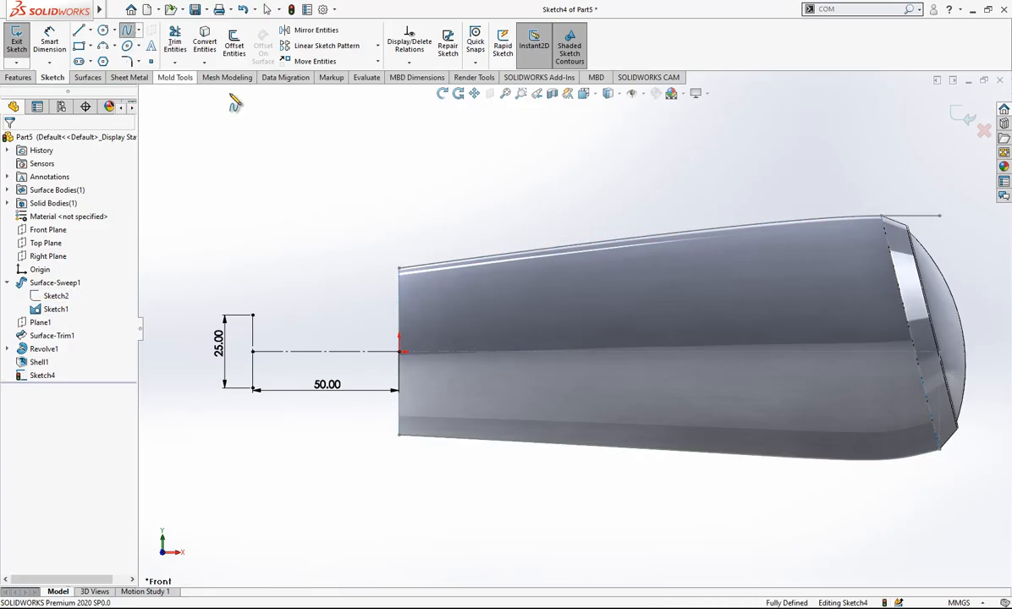
pyautogui.click(399, 271)
pyautogui.click(253, 315)
pyautogui.press('Escape')
pyautogui.click(337, 293)
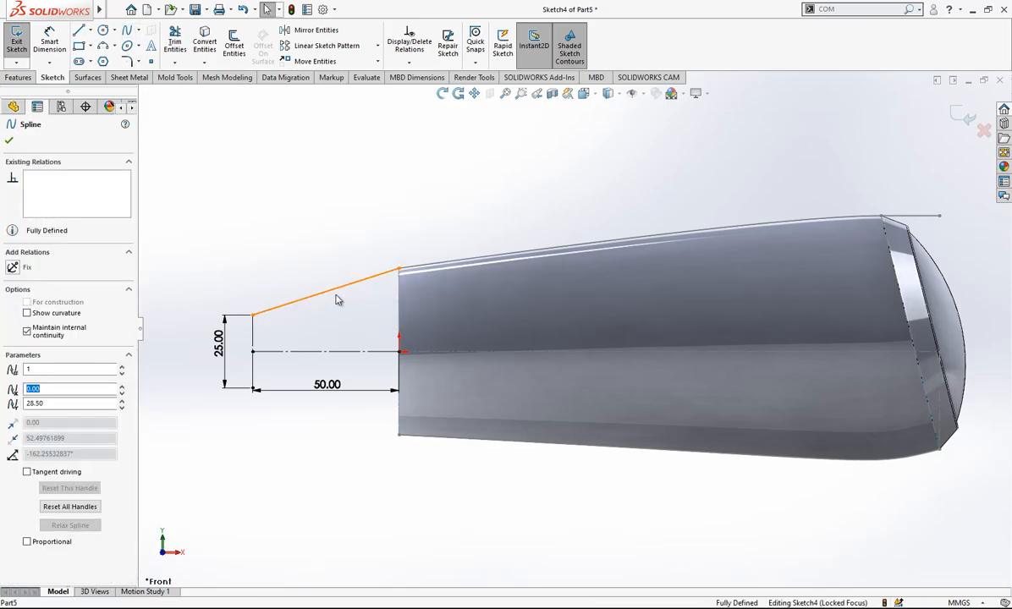
pyautogui.moveTo(302, 298); pyautogui.dragTo(306, 288)
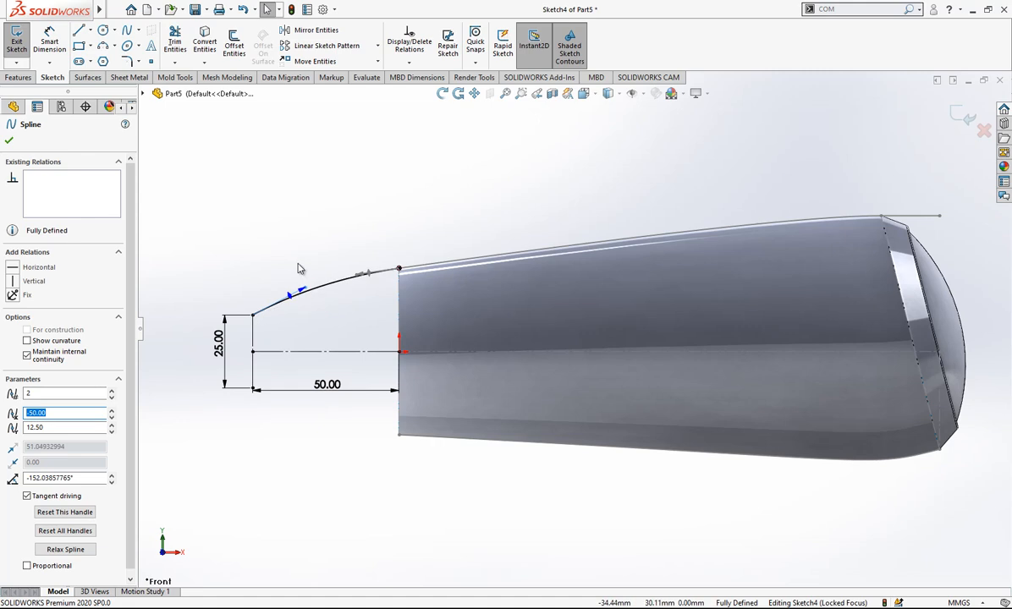
pyautogui.click(285, 258)
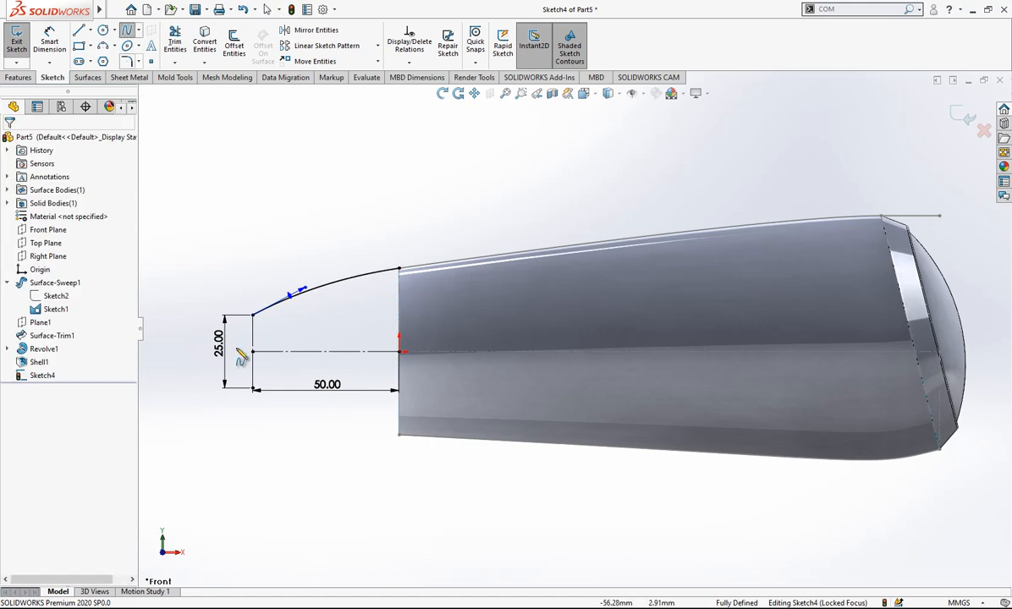
# - Draw a matching spline from the body's lower open-end corner to the vertical construction line's lower end and bulge it outward
pyautogui.click(400, 435)
pyautogui.rightClick(324, 434)
pyautogui.click(346, 444)
pyautogui.click(326, 413)
pyautogui.moveTo(302, 404); pyautogui.dragTo(294, 425)
pyautogui.press('Escape')
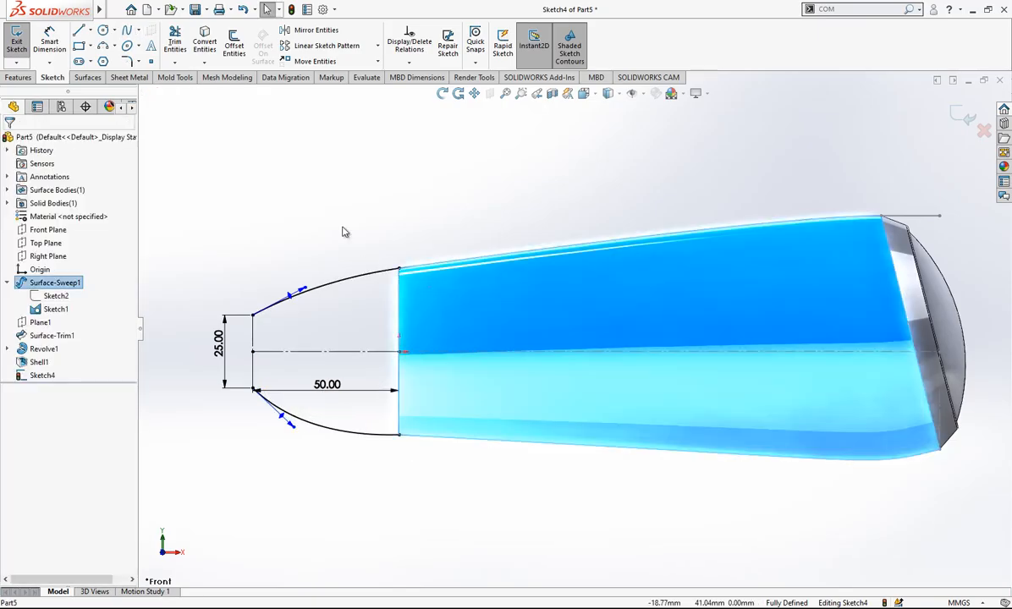
# - Hide the swept surface body so only the sketches and the end cap remain in view
pyautogui.click(71, 285)
pyautogui.click(76, 271)
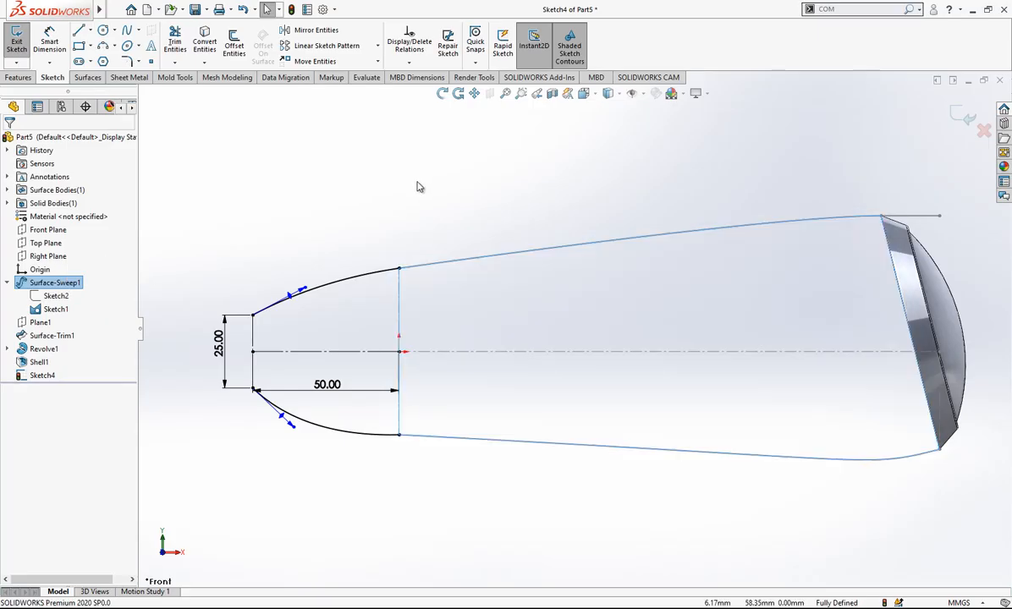
pyautogui.scroll(2, 554, 259)
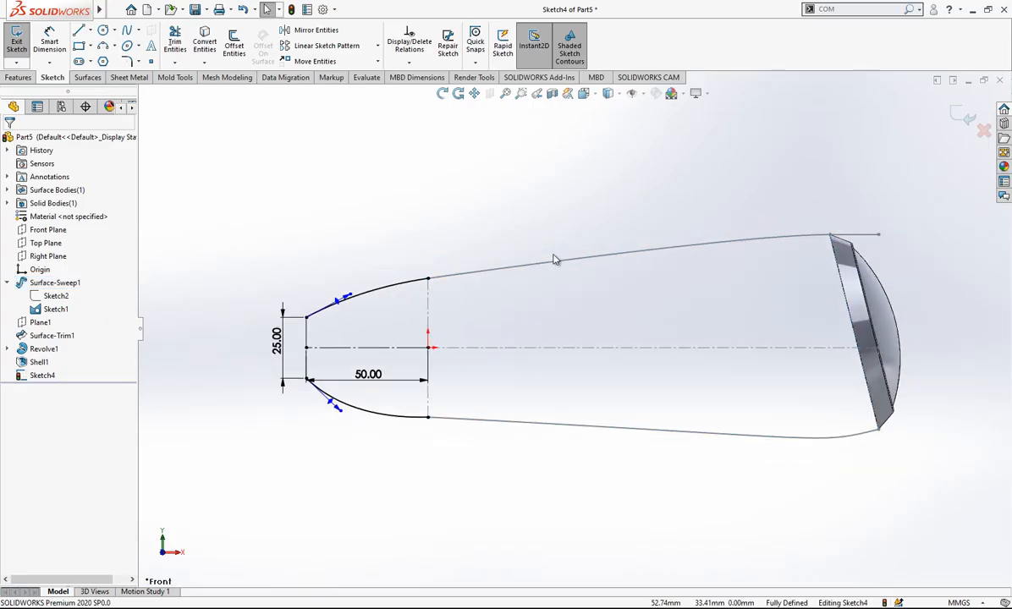
# - Add an Equal Curvature relation between the upper spline and the adjoining upper curve of Sketch1
pyautogui.click(449, 277)
pyautogui.keyDown('ctrl'); pyautogui.click(410, 286); pyautogui.keyUp('ctrl')
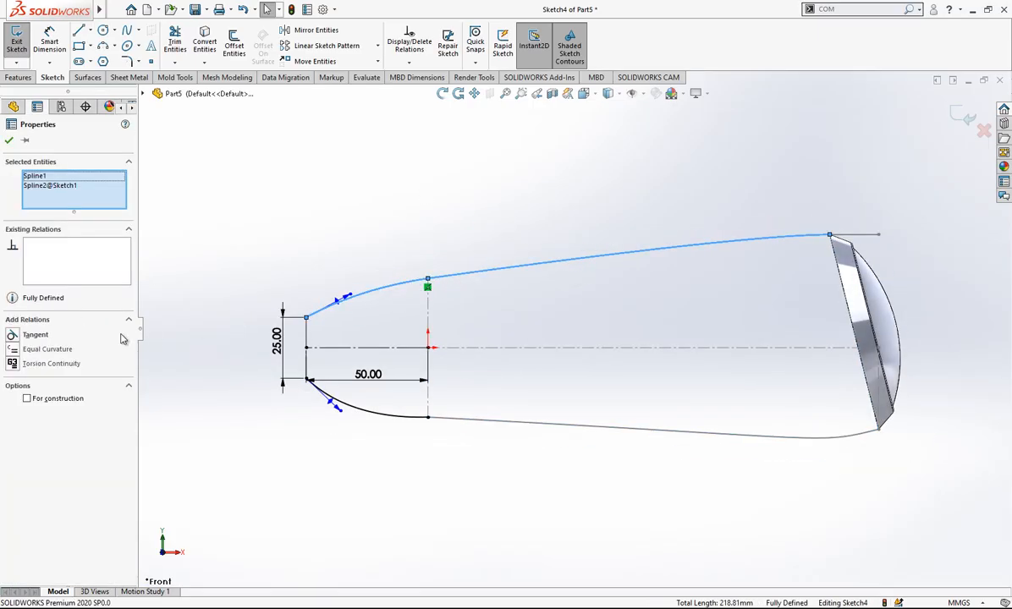
pyautogui.click(52, 349)
pyautogui.click(449, 331)
# - Add an Equal Curvature relation between the lower spline and the adjoining lower curve of Sketch1
pyautogui.click(457, 420)
pyautogui.keyDown('ctrl'); pyautogui.click(364, 409); pyautogui.keyUp('ctrl')
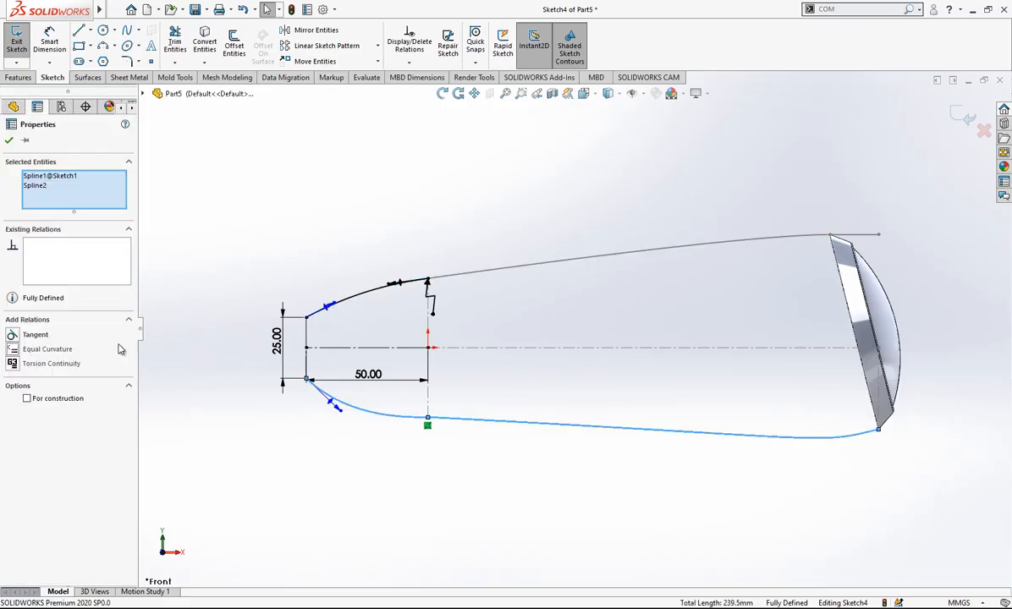
pyautogui.click(53, 350)
pyautogui.click(480, 278)
pyautogui.scroll(-2, 428, 407)
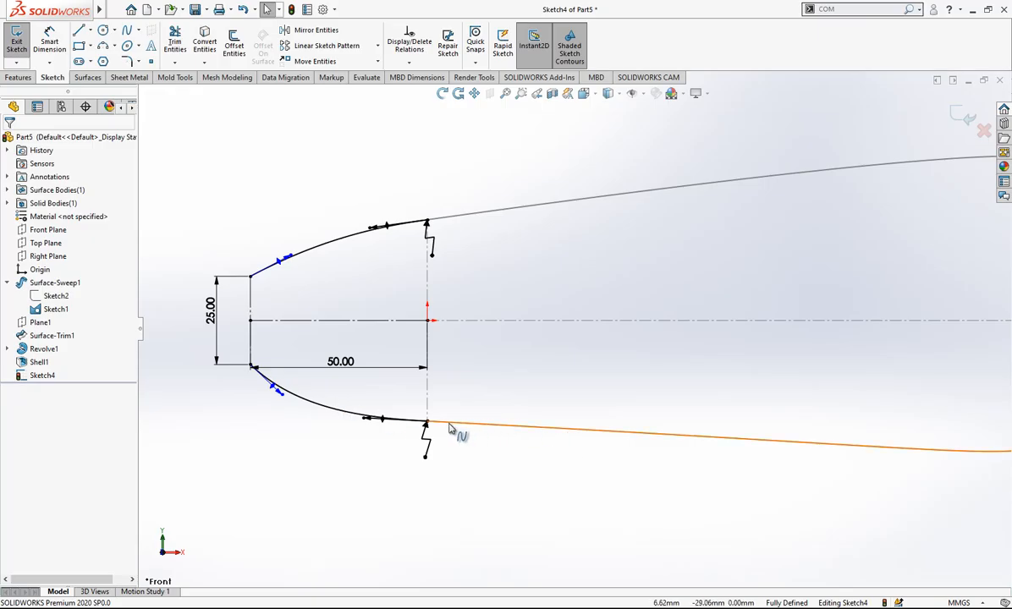
pyautogui.scroll(1, 438, 374)
pyautogui.scroll(-1, 587, 278)
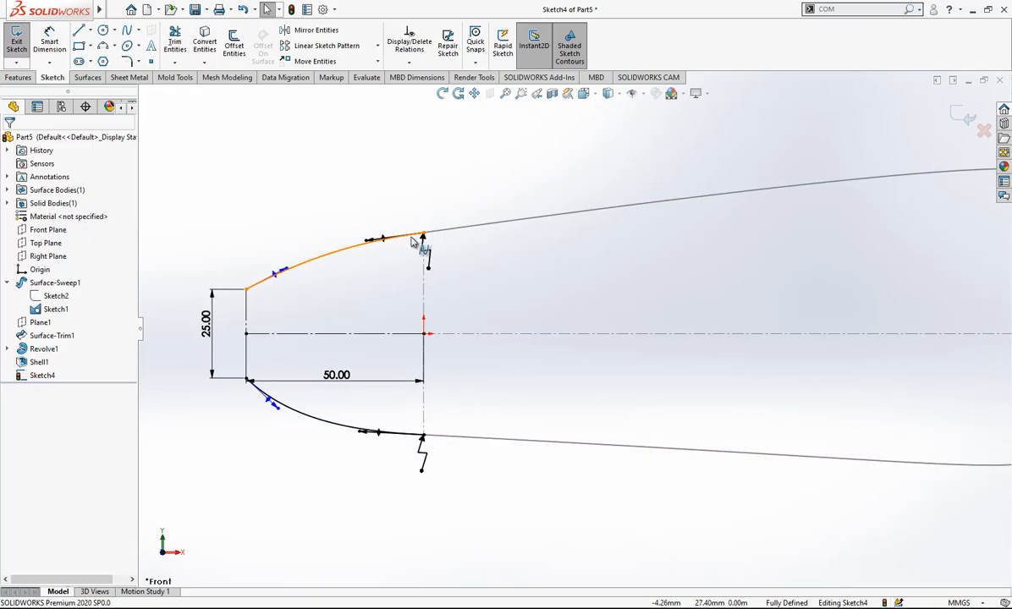
pyautogui.scroll(1, 408, 213)
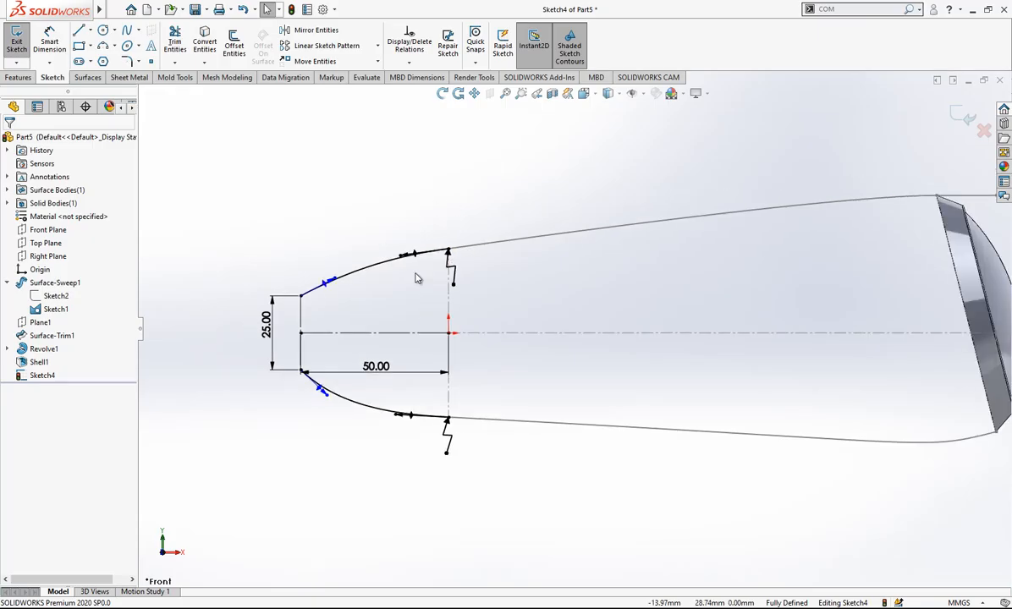
pyautogui.scroll(-1, 470, 390)
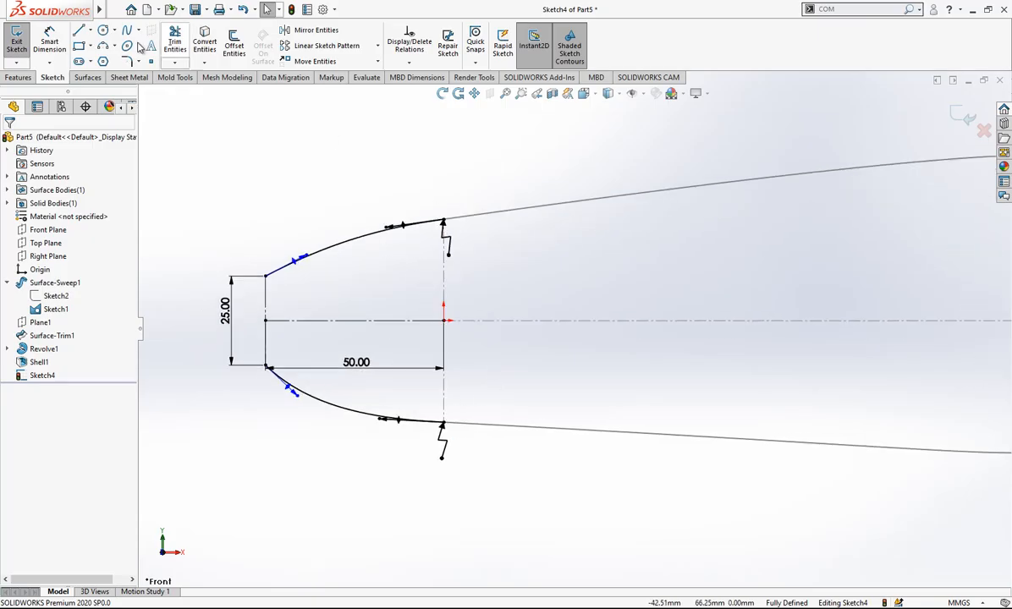
# - Dimension the angle between the horizontal centerline and the upper spline's narrow-end tangent handle as 36°
pyautogui.click(57, 50)
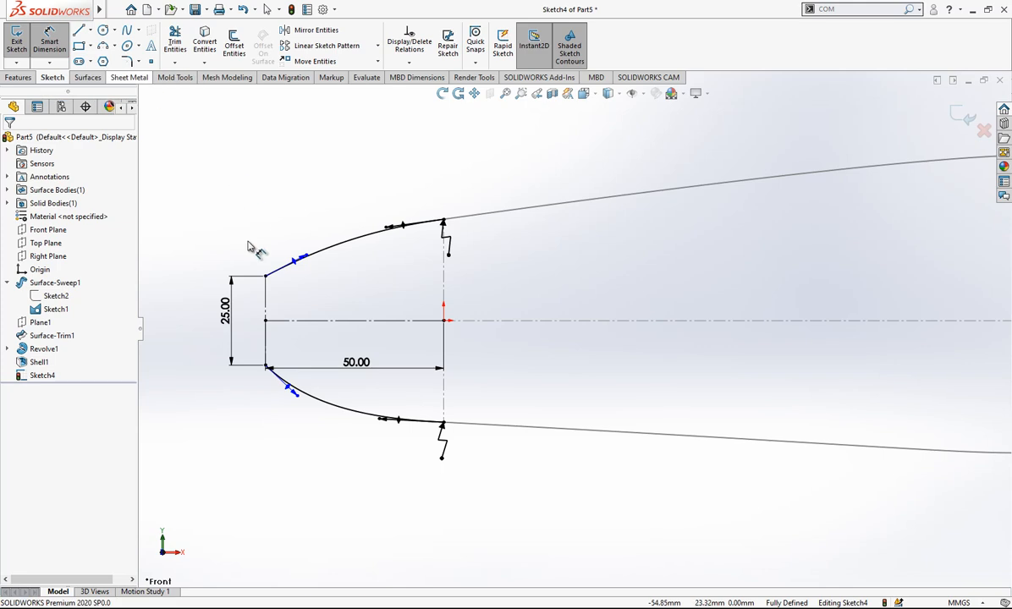
pyautogui.click(335, 319)
pyautogui.click(291, 261)
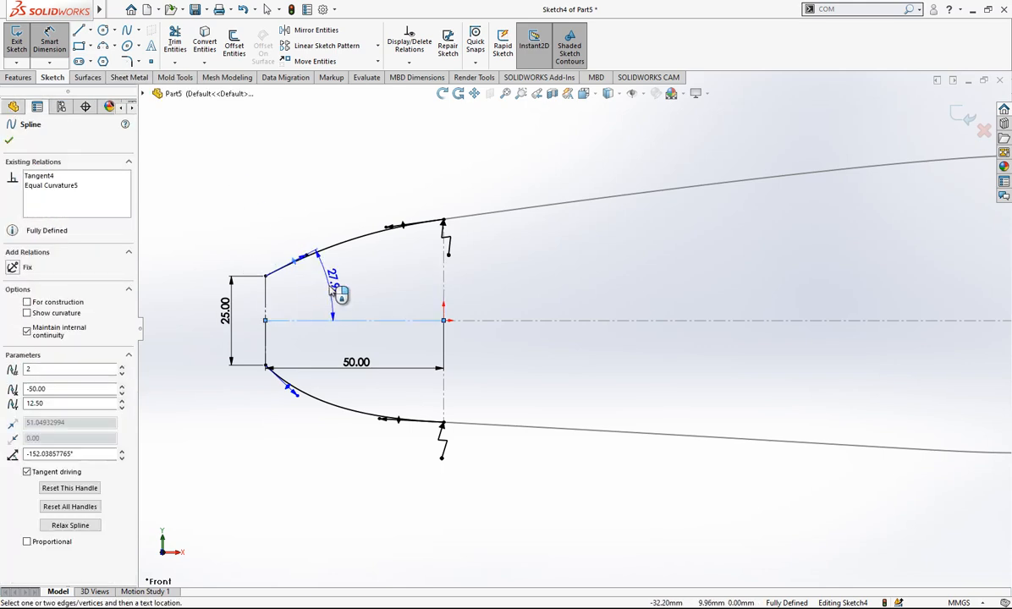
pyautogui.click(333, 290)
pyautogui.write('36')
pyautogui.press('Return')
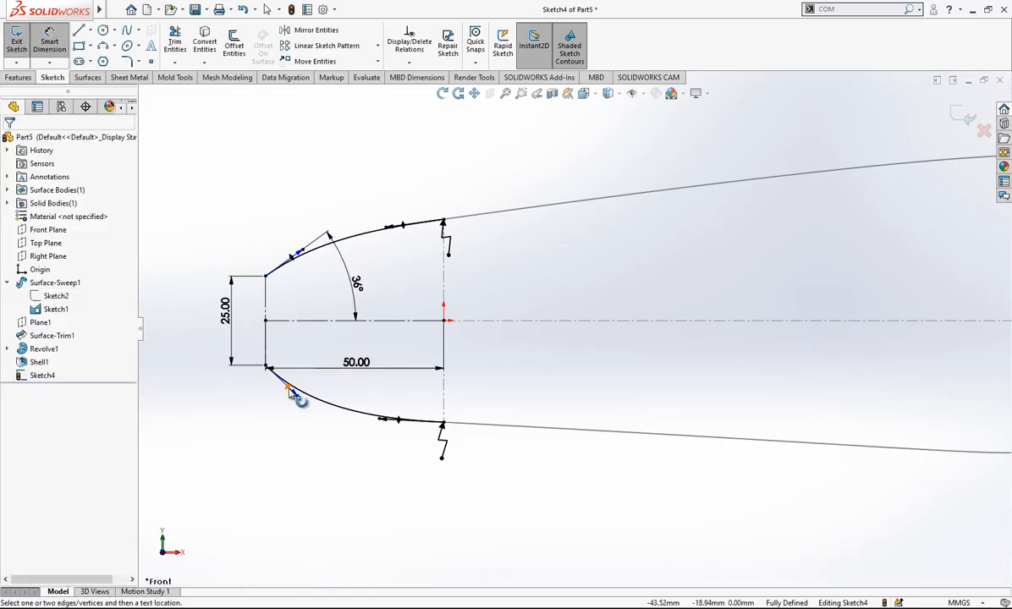
# - Dimension the angle between the horizontal centerline and the lower spline's narrow-end tangent handle as 36°
pyautogui.moveTo(290, 391); pyautogui.dragTo(306, 330)
pyautogui.click(307, 322)
pyautogui.click(310, 353)
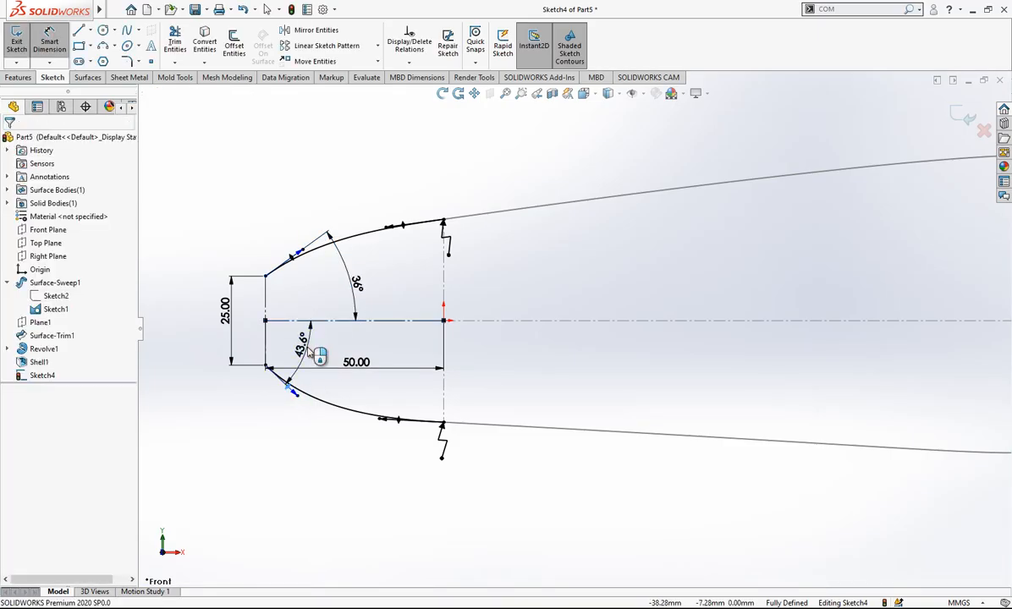
pyautogui.press('Return')
pyautogui.click(259, 140)
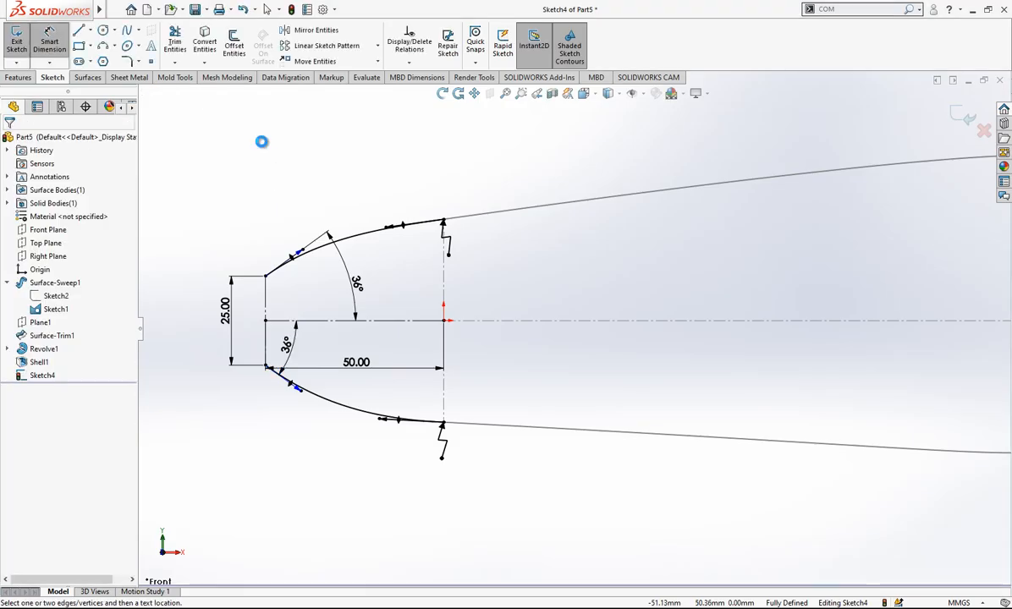
# - Dimension the tangent weight of the upper spline's narrow-end handle as 52
pyautogui.click(306, 258)
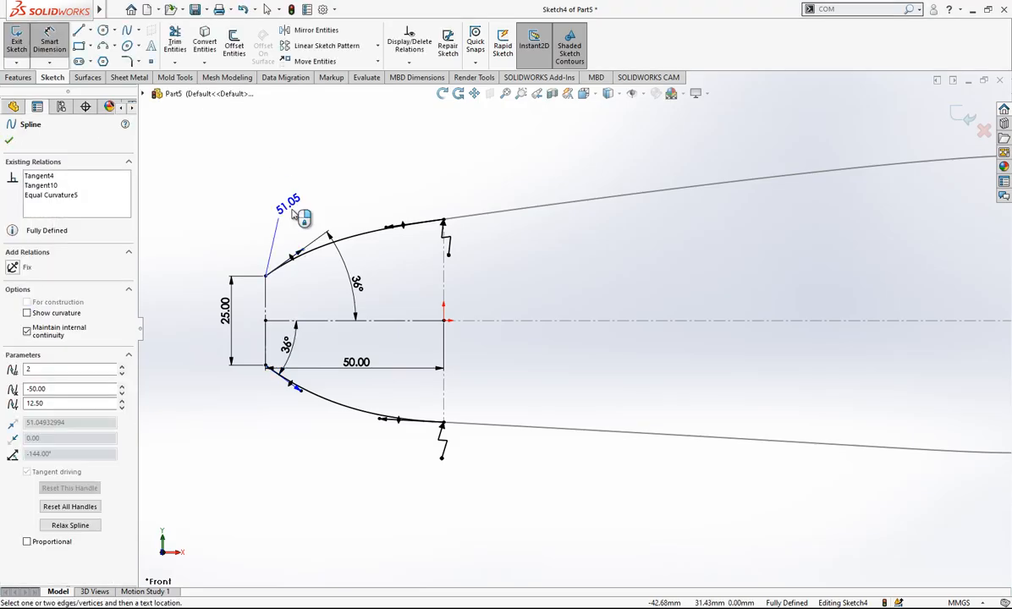
pyautogui.click(292, 212)
pyautogui.press('Return')
pyautogui.click(225, 193)
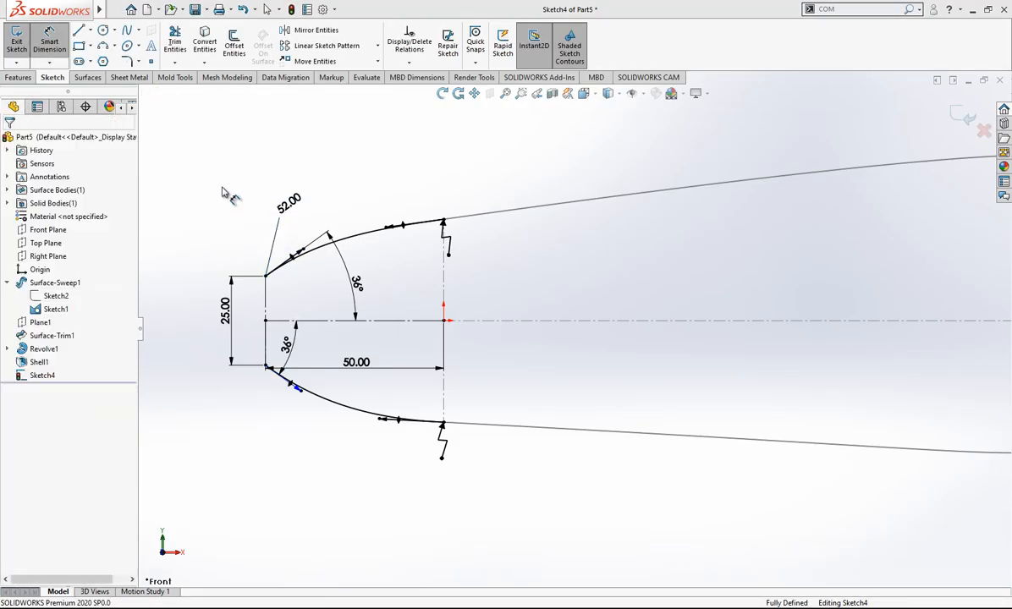
# - Dimension the tangent weight of the lower spline's narrow-end handle as 42 and exit the sketch
pyautogui.click(292, 386)
pyautogui.click(297, 465)
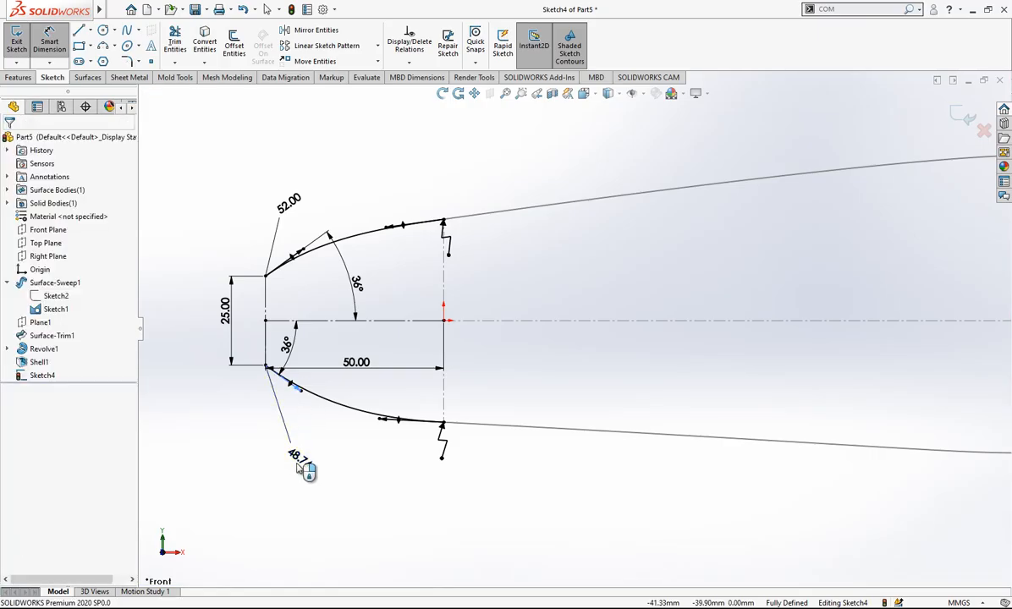
pyautogui.press('Return')
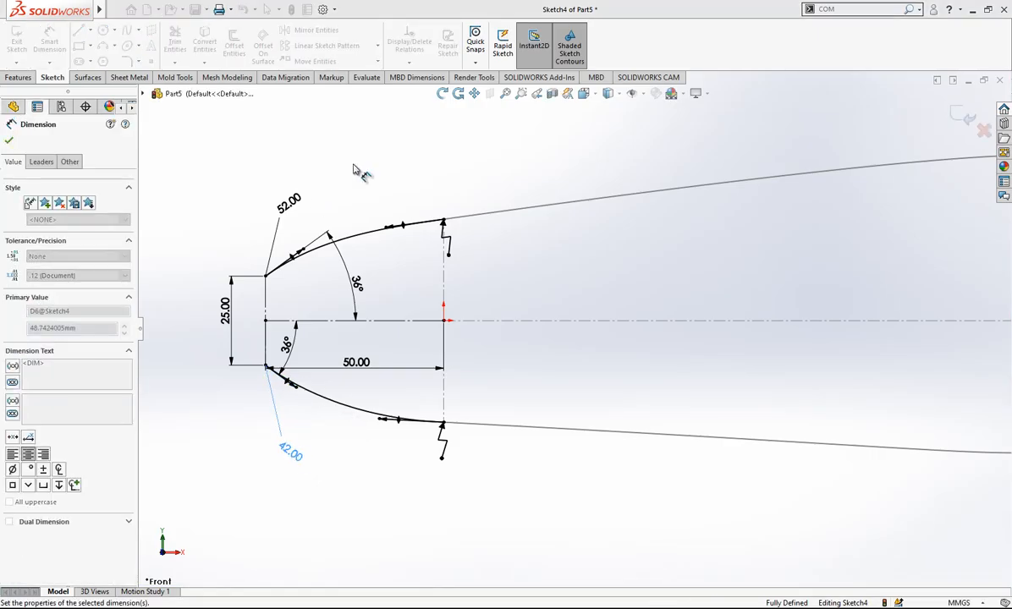
pyautogui.click(354, 169)
pyautogui.scroll(1, 512, 265)
pyautogui.click(969, 113)
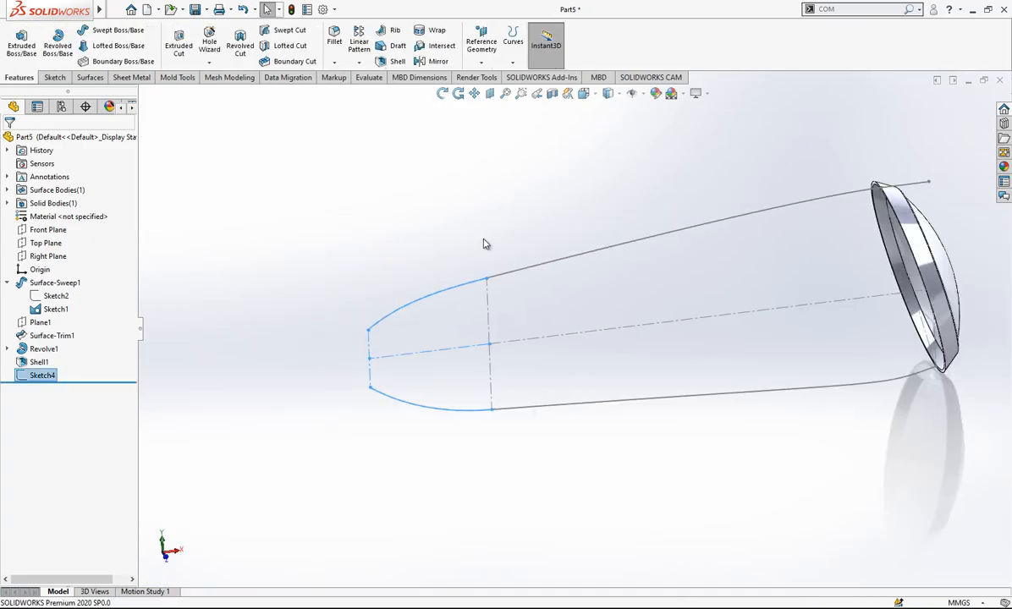
pyautogui.click(483, 243)
# - Show Sketch2, the profile circle of the first surface sweep
pyautogui.scroll(-2, 493, 337)
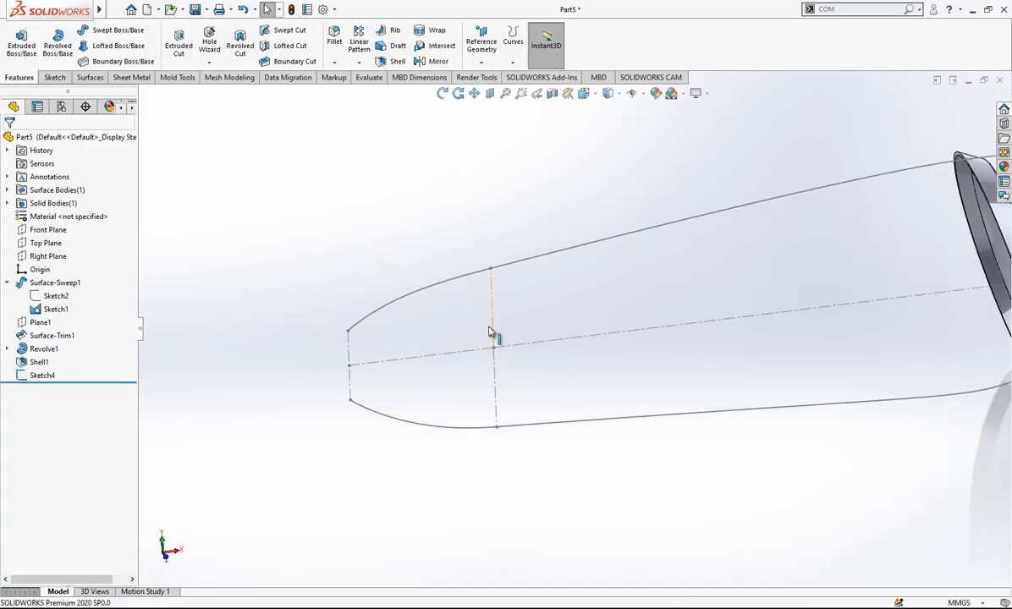
pyautogui.click(41, 255)
pyautogui.click(49, 296)
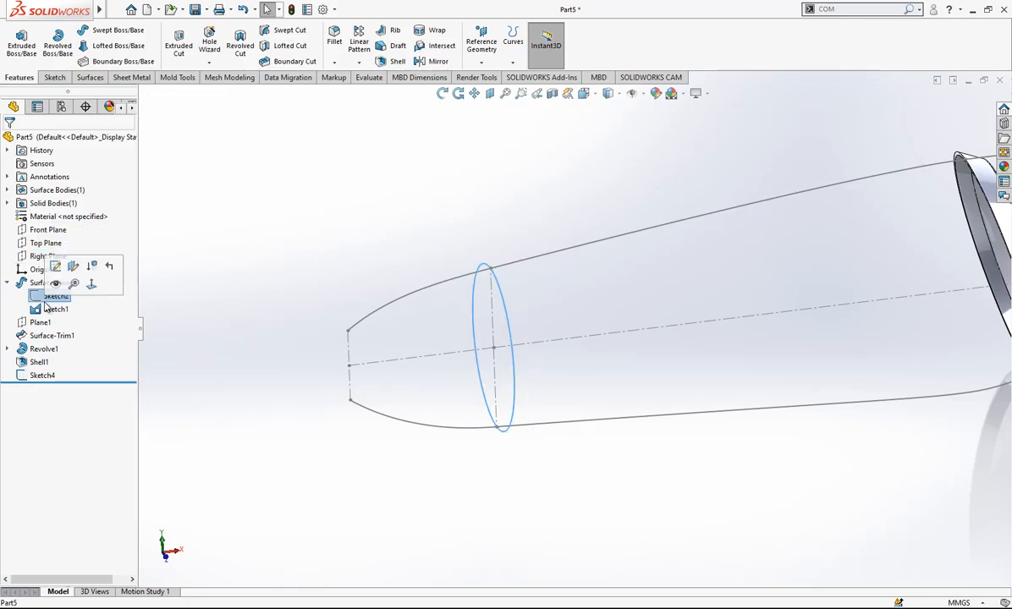
pyautogui.click(56, 284)
pyautogui.moveTo(549, 323)
pyautogui.mouseDown(button='middle')
pyautogui.moveTo(592, 287)
pyautogui.moveTo(558, 296)
pyautogui.mouseUp(button='middle')
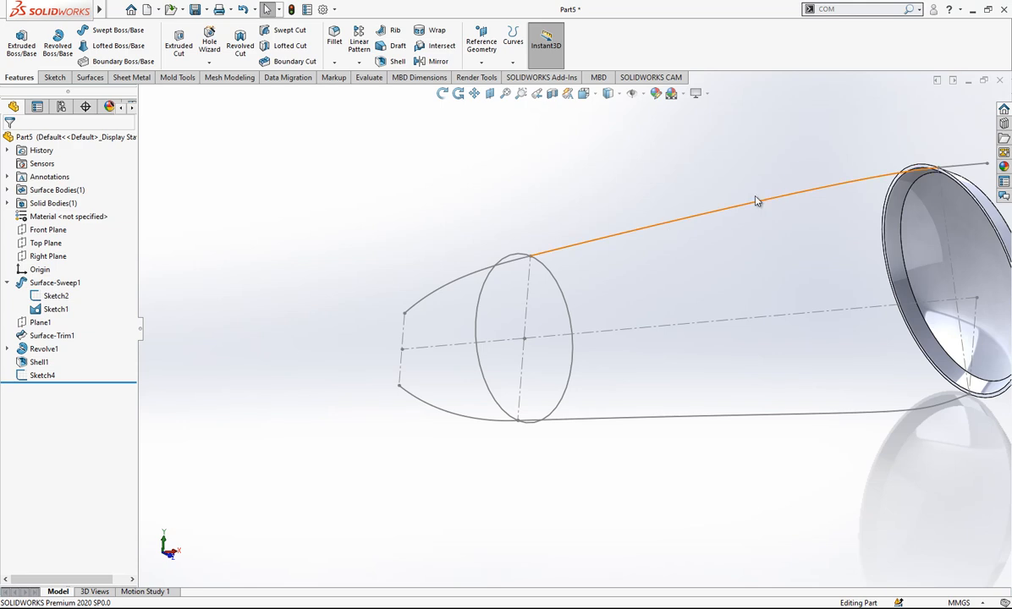
# - Hide Sketch1 of the first surface sweep
pyautogui.click(55, 294)
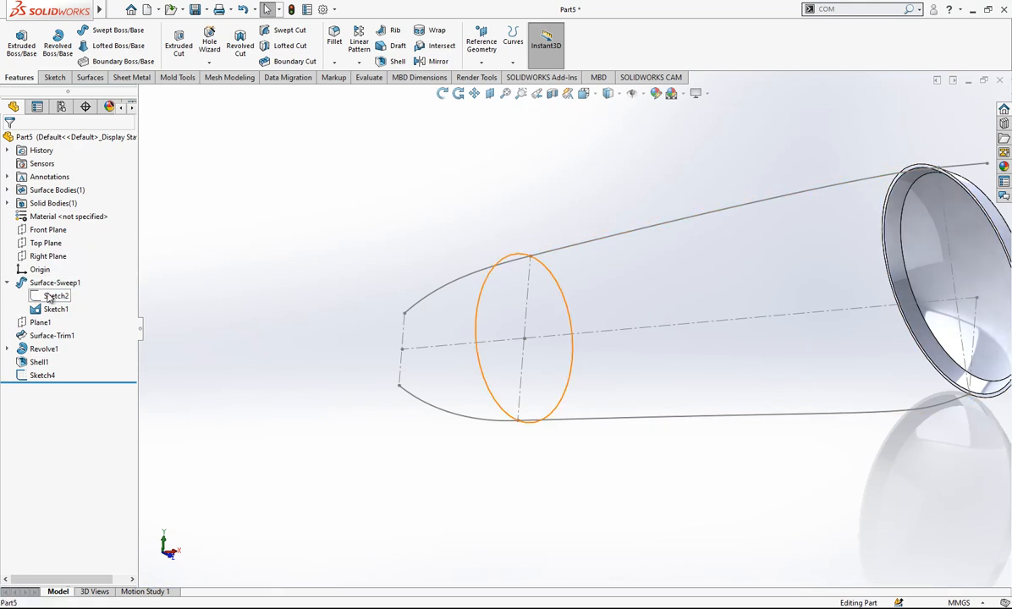
pyautogui.click(58, 309)
pyautogui.click(68, 292)
pyautogui.scroll(2, 558, 297)
pyautogui.moveTo(559, 297)
pyautogui.mouseDown(button='middle')
pyautogui.moveTo(531, 274)
pyautogui.moveTo(558, 296)
pyautogui.mouseUp(button='middle')
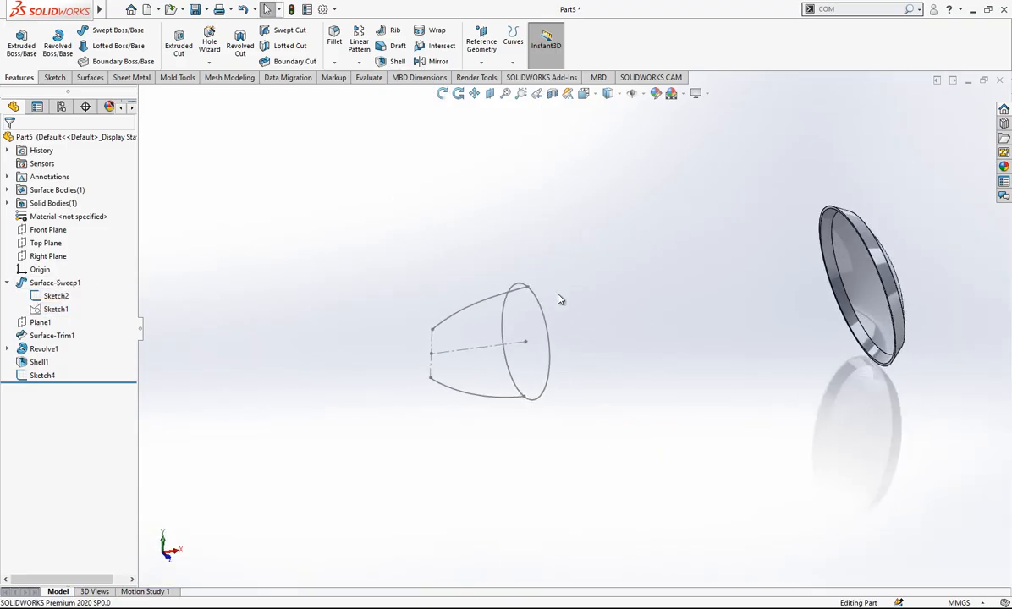
# - Start a Swept Surface with the Sketch2 circle as profile and only the lower spline of Sketch4 as path
pyautogui.click(91, 77)
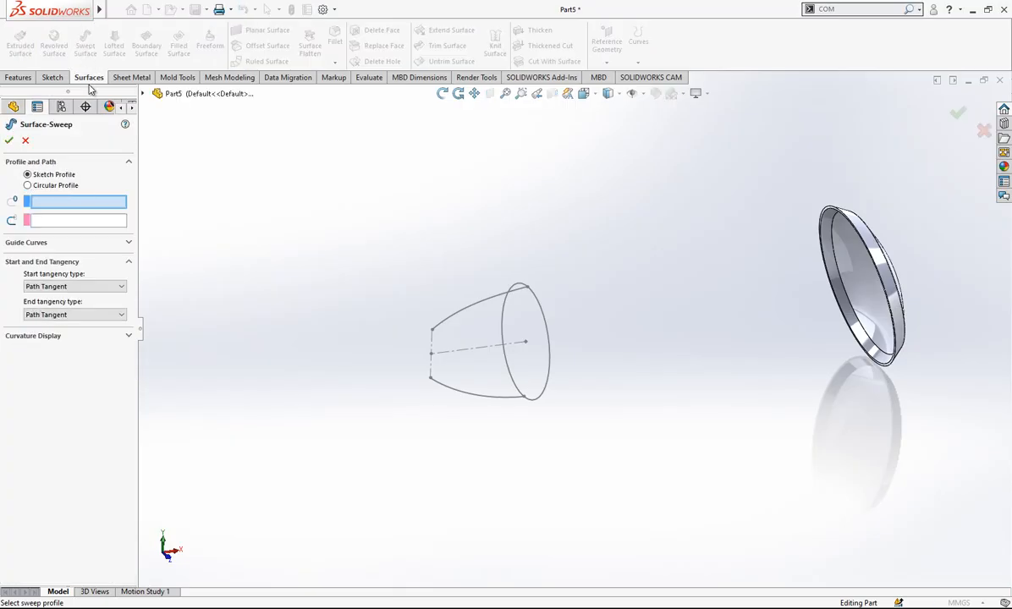
pyautogui.click(537, 302)
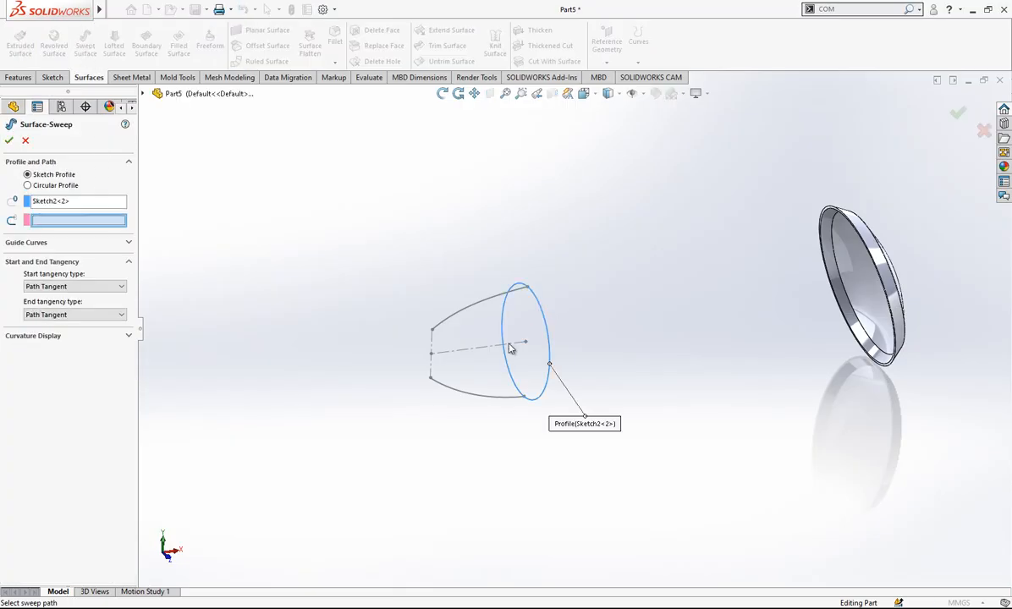
pyautogui.rightClick(49, 226)
pyautogui.click(89, 242)
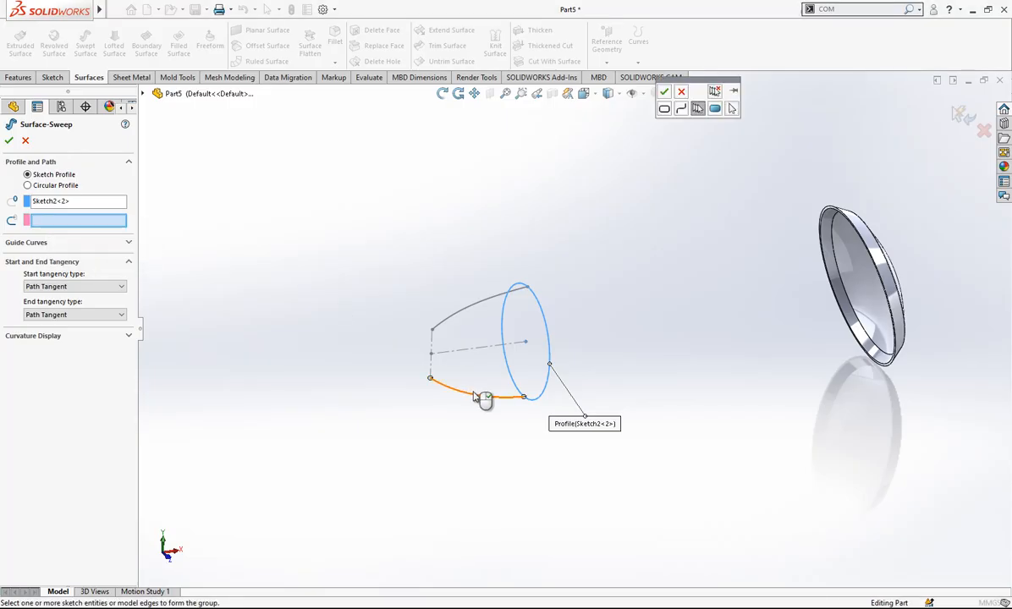
pyautogui.click(664, 92)
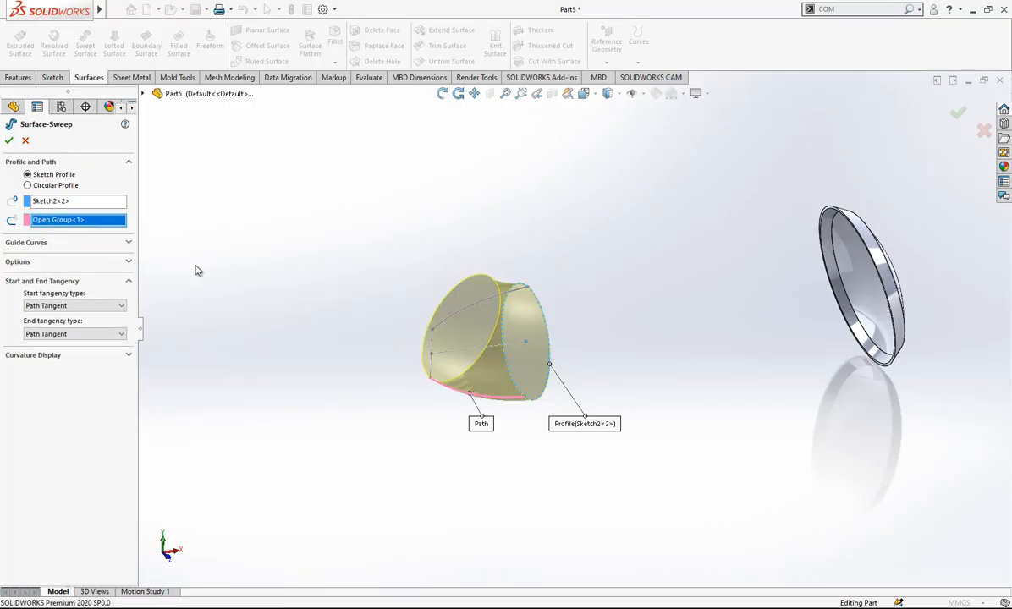
# - Add only the upper spline of Sketch4 as the sweep's guide curve
pyautogui.click(47, 244)
pyautogui.rightClick(82, 269)
pyautogui.click(106, 288)
pyautogui.click(476, 313)
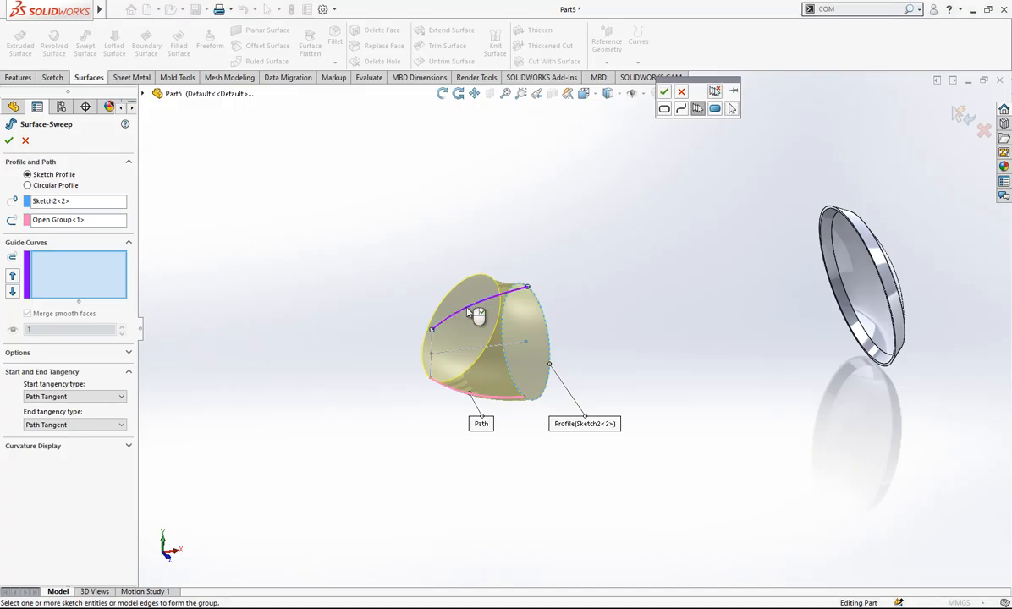
pyautogui.click(664, 91)
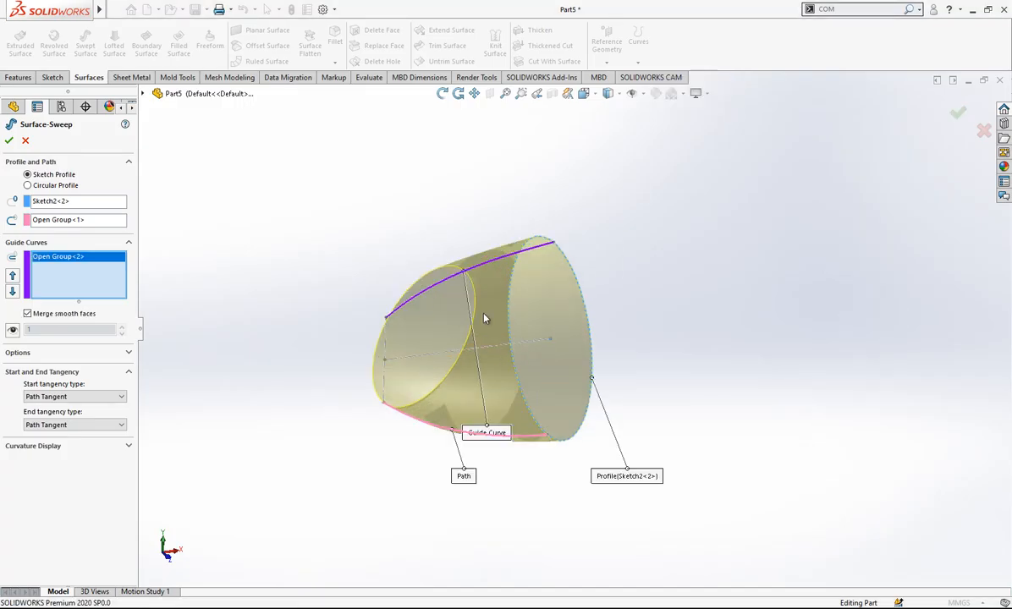
# - Set the sweep's profile orientation to Keep Normal Constant and inspect the preview at the narrow end
pyautogui.click(109, 355)
pyautogui.click(74, 376)
pyautogui.click(67, 366)
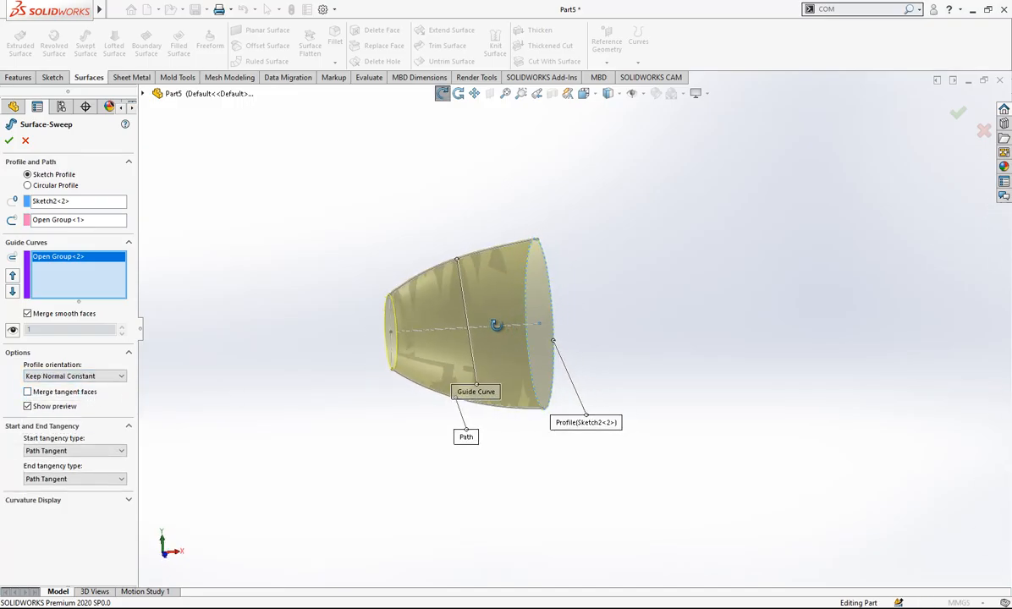
pyautogui.scroll(-5, 356, 272)
pyautogui.moveTo(367, 267); pyautogui.dragTo(381, 284, button='middle')
pyautogui.scroll(-3, 361, 279)
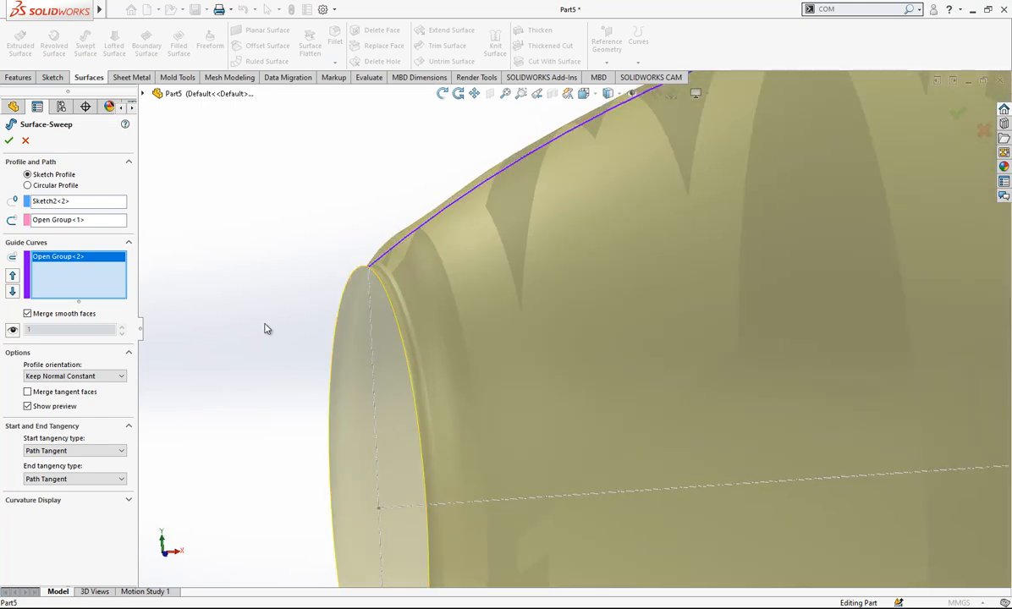
# - Set the sweep's start and end tangency types to None and create the swept surface
pyautogui.click(85, 462)
pyautogui.click(95, 479)
pyautogui.click(84, 489)
pyautogui.scroll(2, 381, 324)
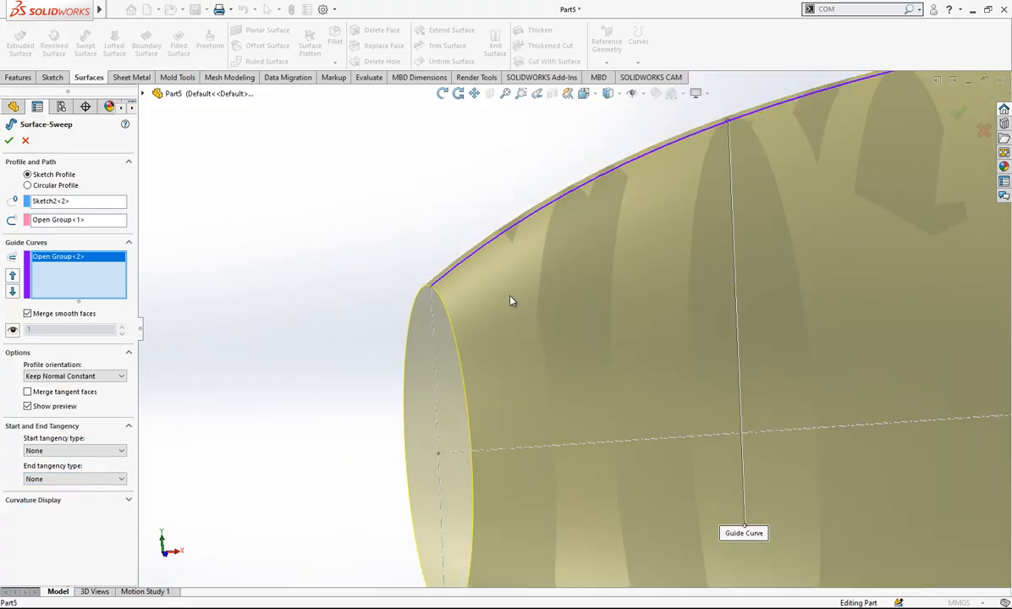
pyautogui.scroll(5, 486, 295)
pyautogui.moveTo(648, 299); pyautogui.dragTo(488, 308, button='middle')
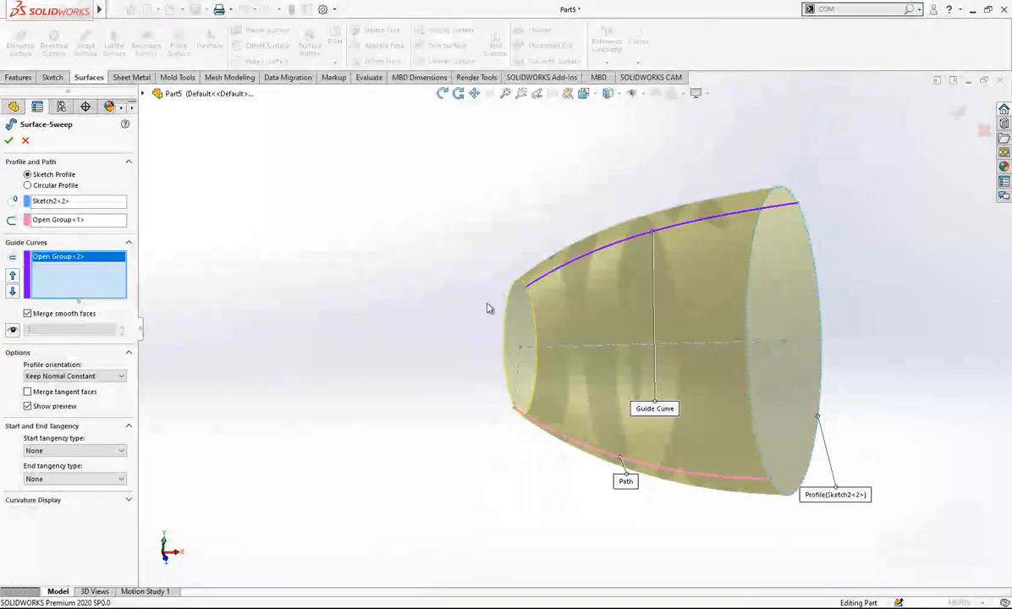
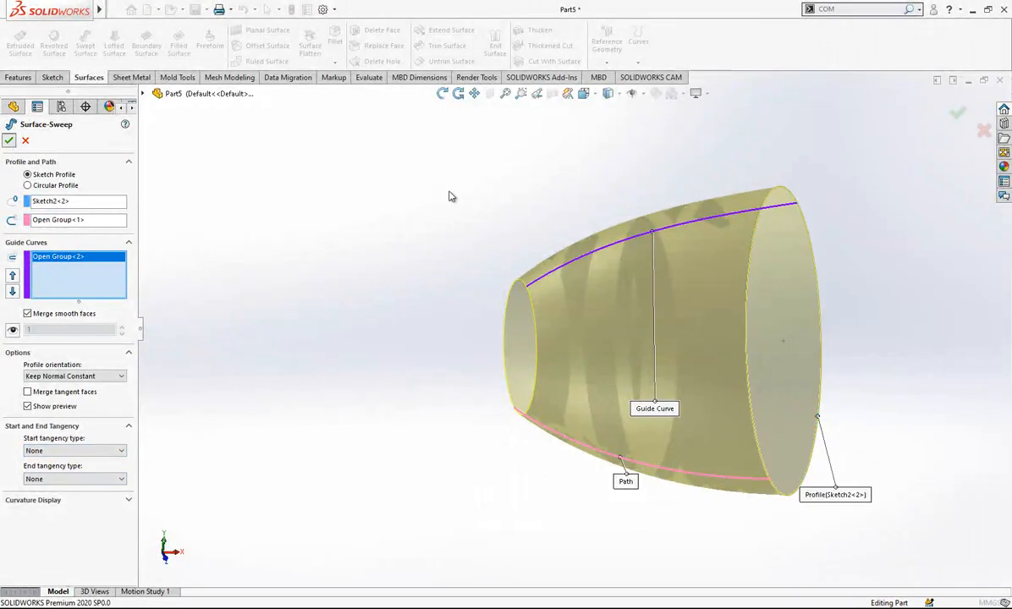
pyautogui.press('Return')
pyautogui.scroll(3, 656, 294)
pyautogui.click(681, 279)
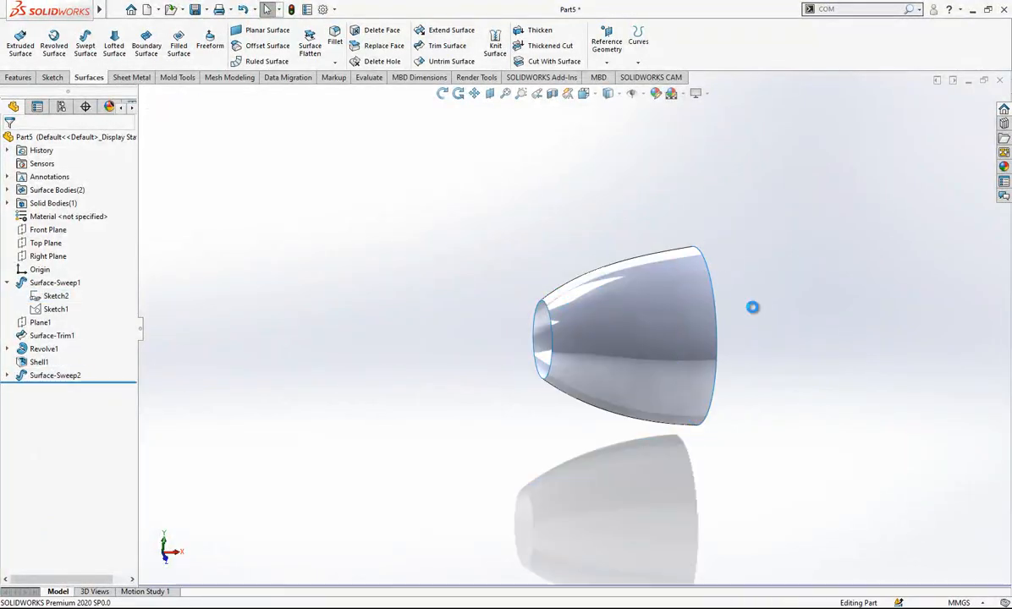
# - Show the hidden surface bodies so the complete body appears together with the narrowed end
pyautogui.scroll(3, 763, 339)
pyautogui.moveTo(763, 338); pyautogui.dragTo(817, 335, button='middle')
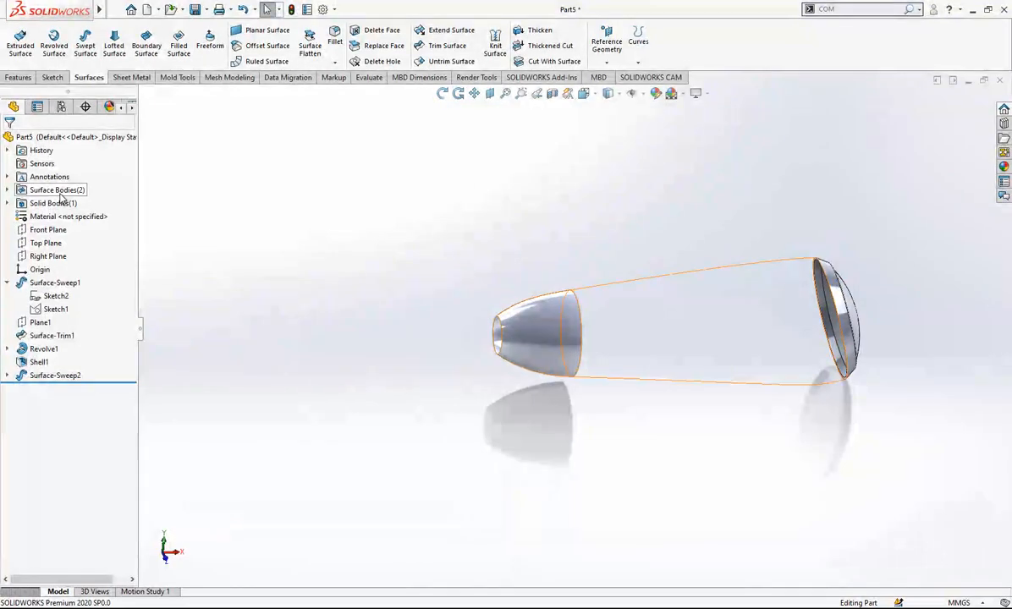
pyautogui.click(71, 178)
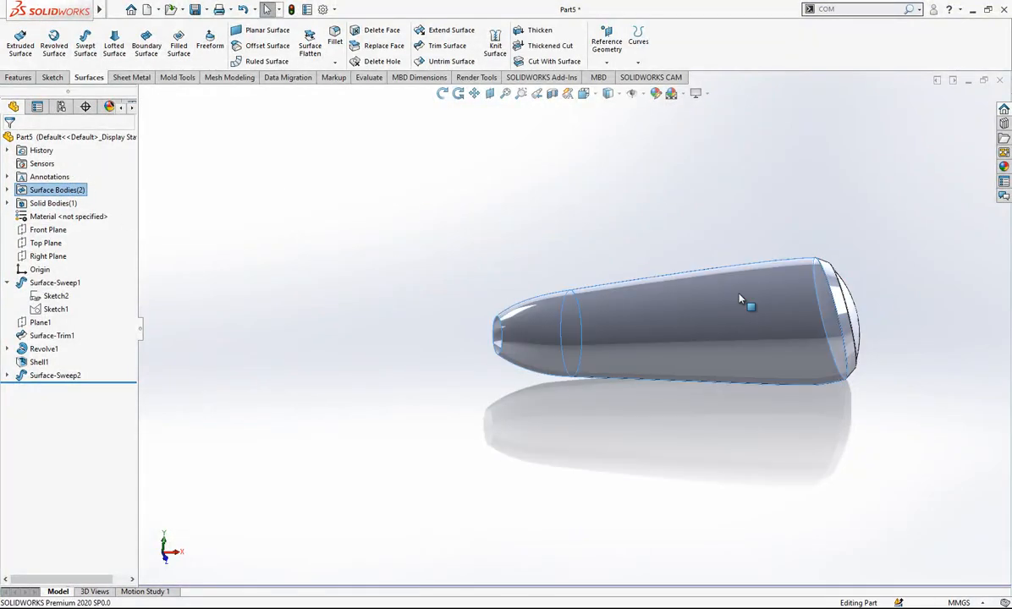
pyautogui.moveTo(728, 321)
pyautogui.mouseDown(button='middle')
pyautogui.moveTo(746, 328)
pyautogui.moveTo(715, 292)
pyautogui.mouseUp(button='middle')
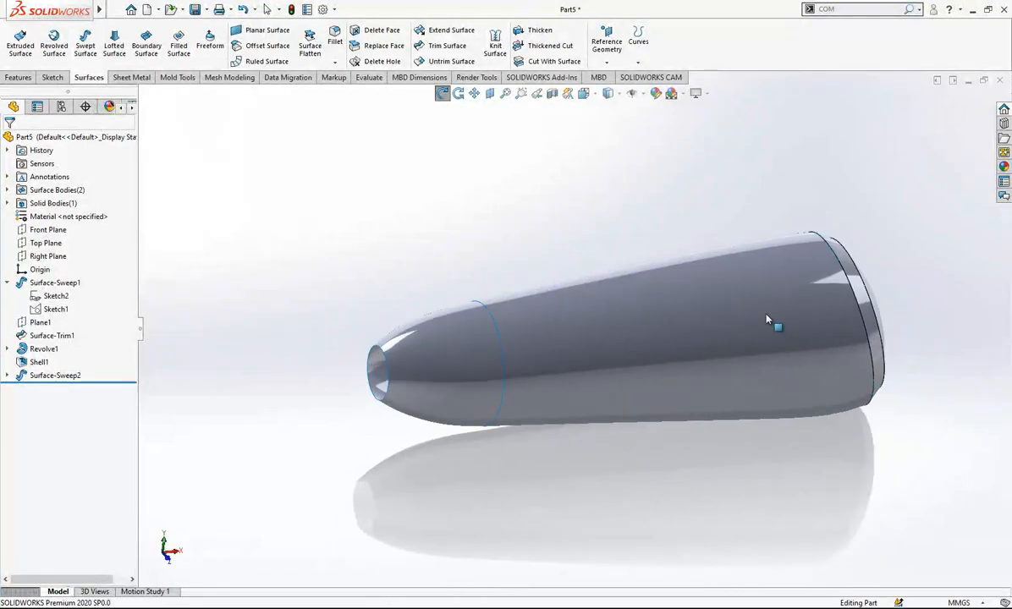
# - Create a reference plane offset 70 mm from the Right Plane, flipped toward the narrow open end
pyautogui.click(49, 229)
pyautogui.click(46, 243)
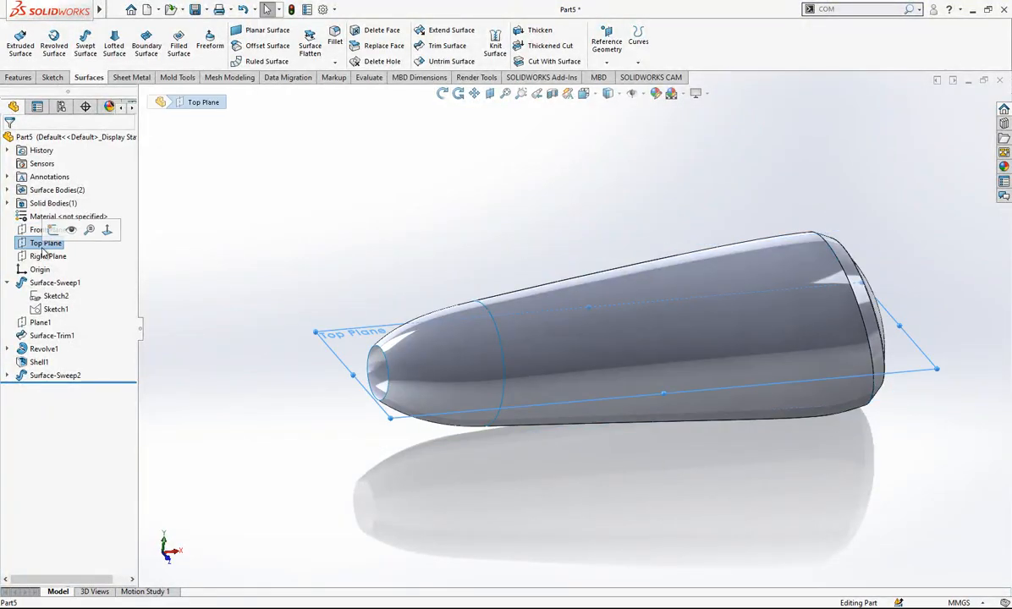
pyautogui.click(48, 256)
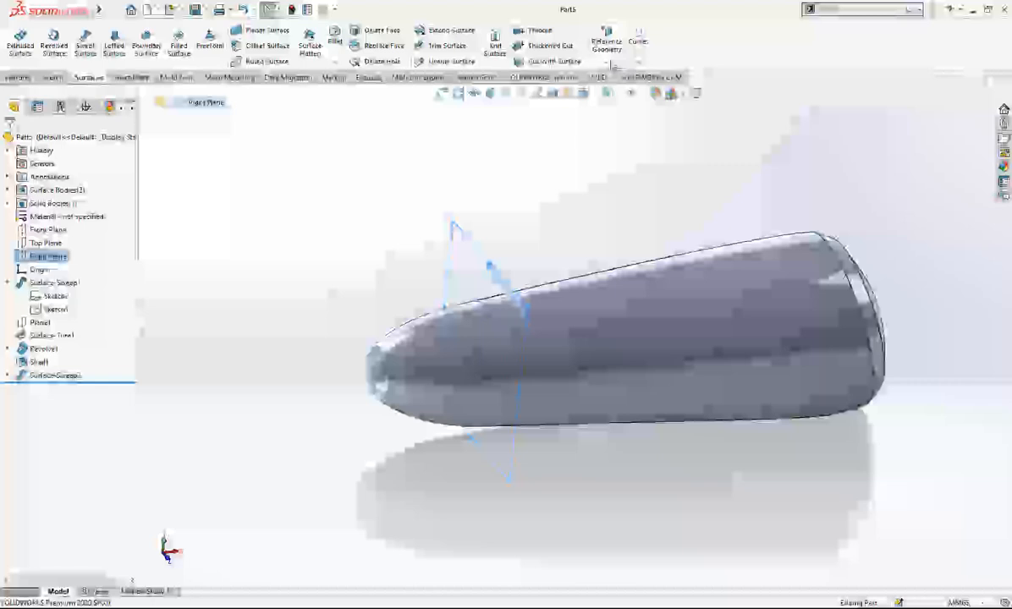
pyautogui.click(606, 61)
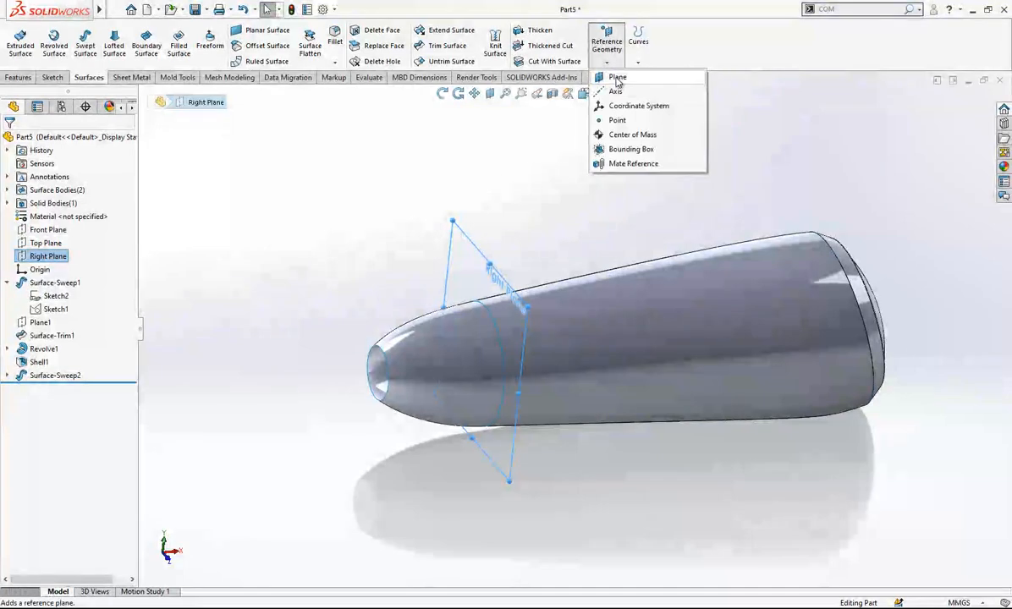
pyautogui.click(614, 78)
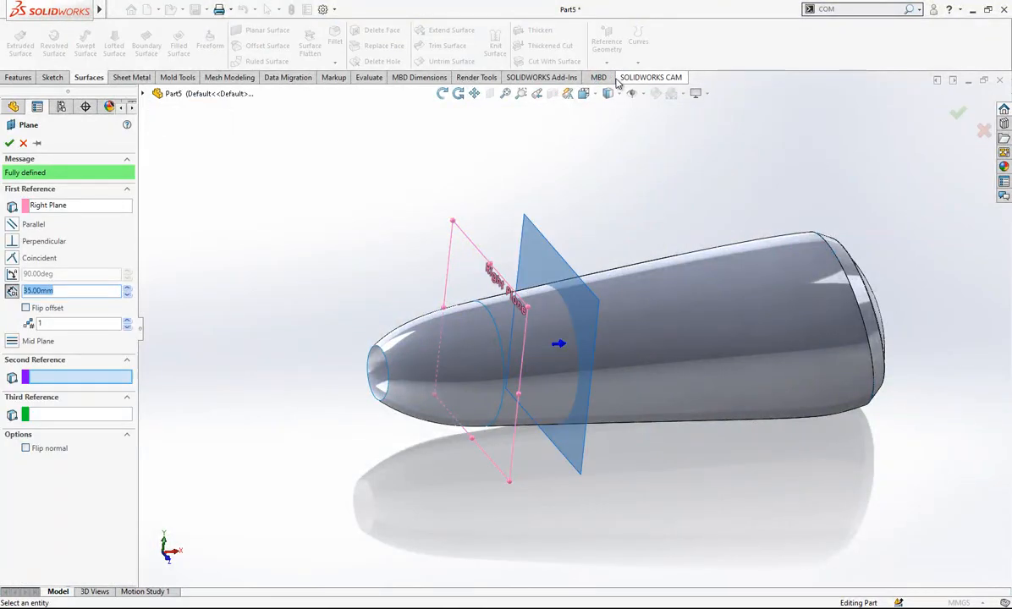
pyautogui.write('70')
pyautogui.press('Return')
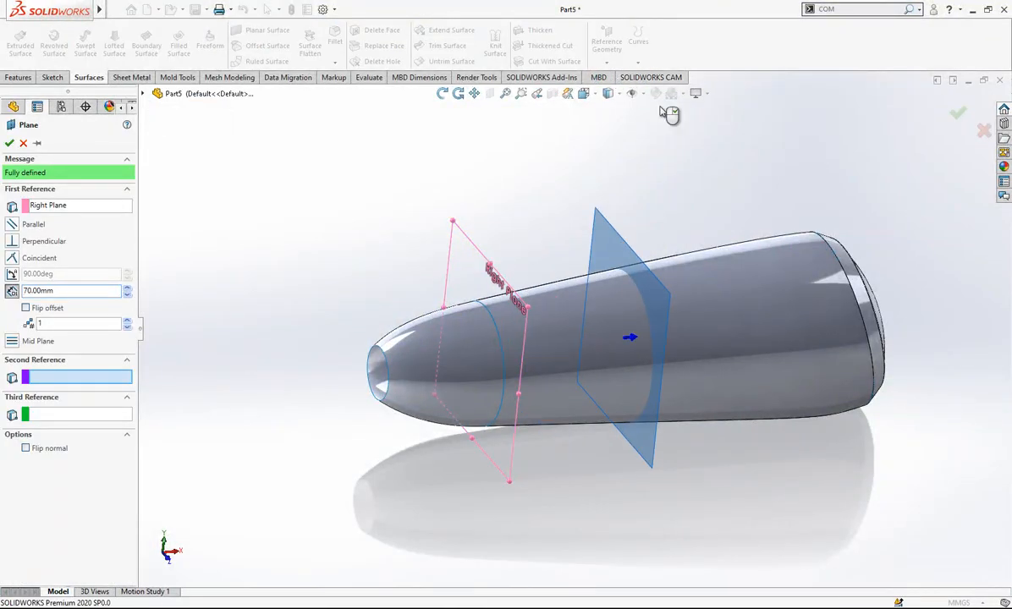
pyautogui.click(48, 309)
pyautogui.moveTo(192, 315); pyautogui.dragTo(533, 357, button='middle')
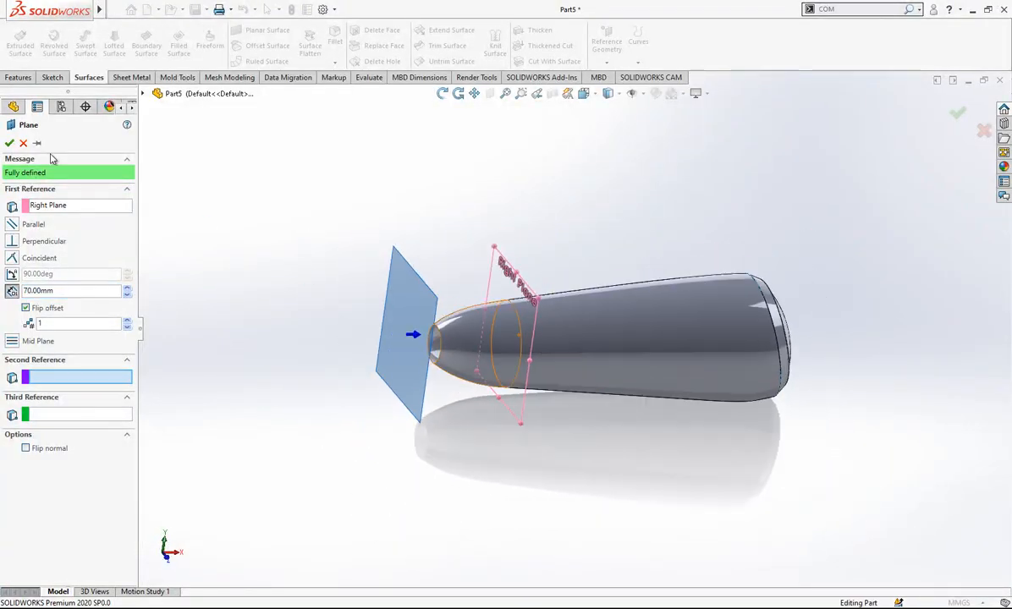
pyautogui.click(9, 143)
# - Sketch a horizontal centerpoint straight slot on the new plane, centred on the origin, about 72 mm between arc centres and 31 mm wide
pyautogui.moveTo(400, 253); pyautogui.dragTo(428, 298, button='middle')
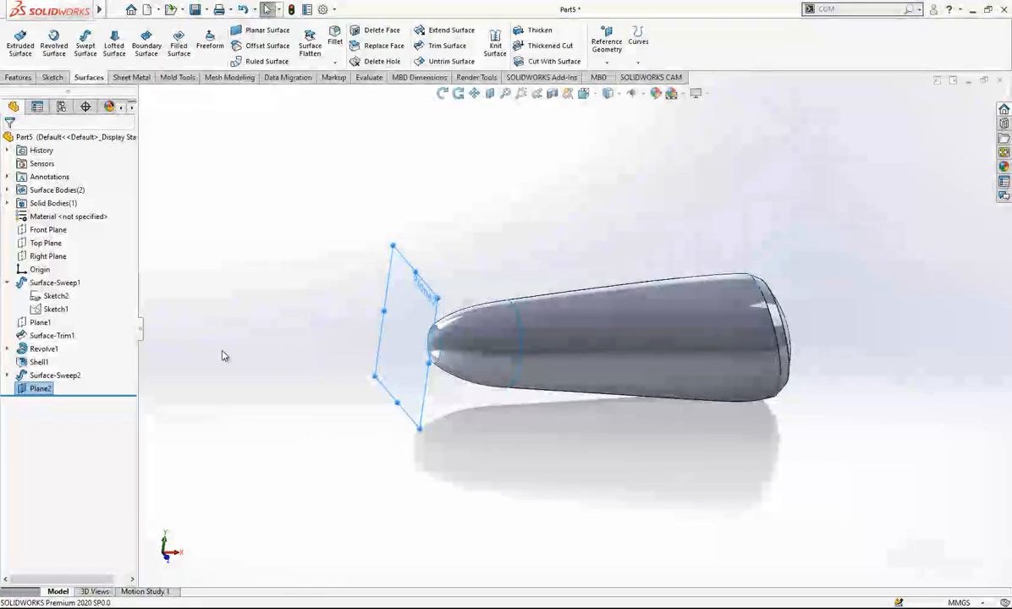
pyautogui.rightClick(395, 310)
pyautogui.click(423, 288)
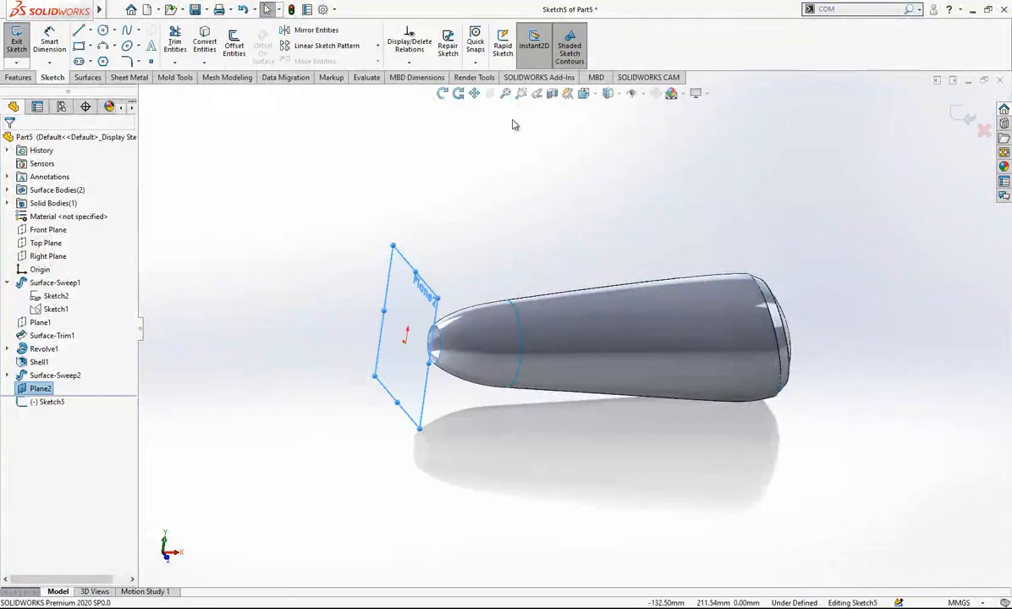
pyautogui.click(589, 95)
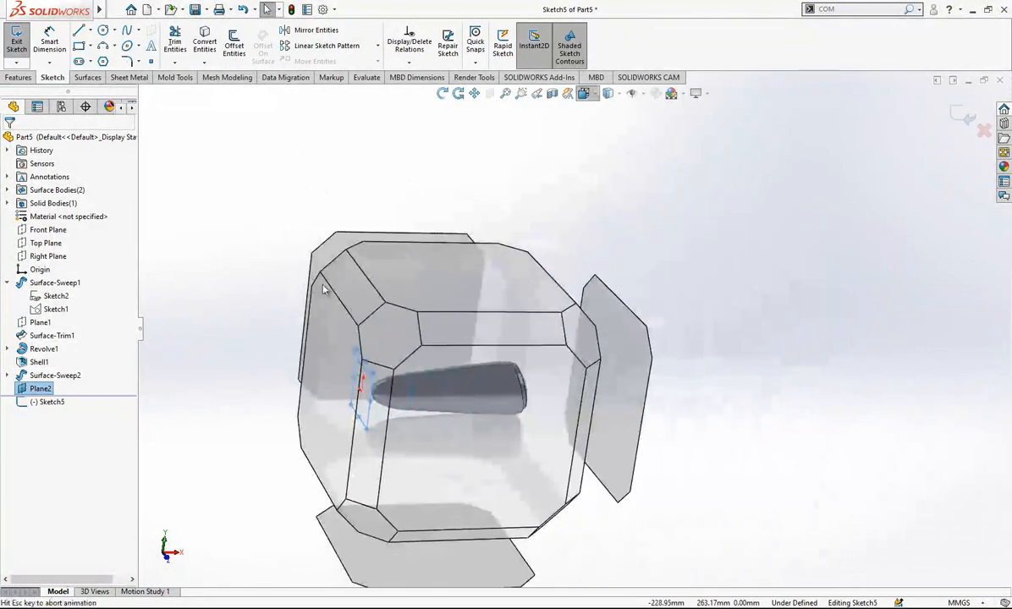
pyautogui.click(315, 356)
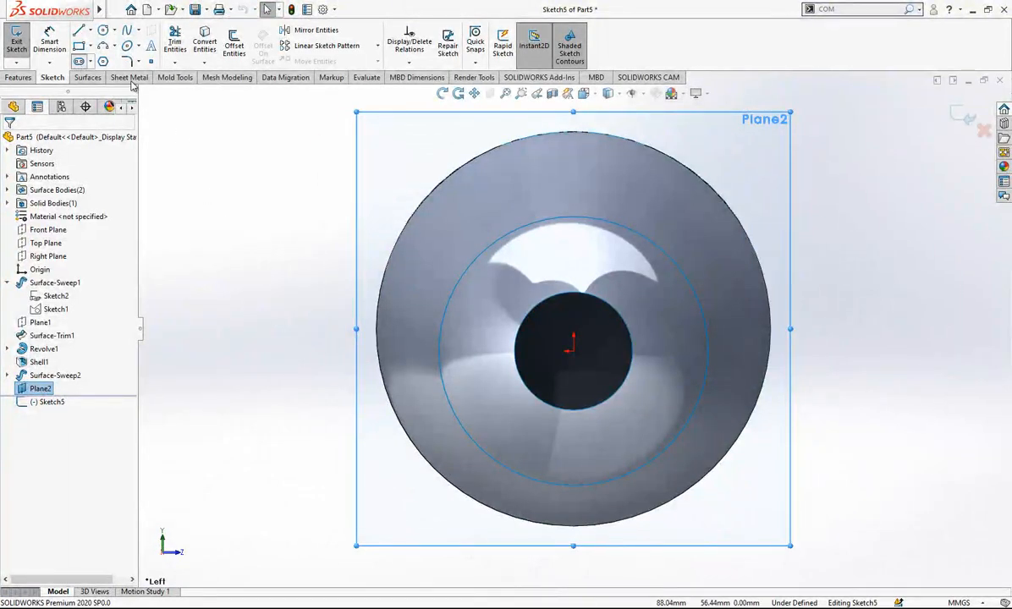
pyautogui.click(78, 61)
pyautogui.click(53, 183)
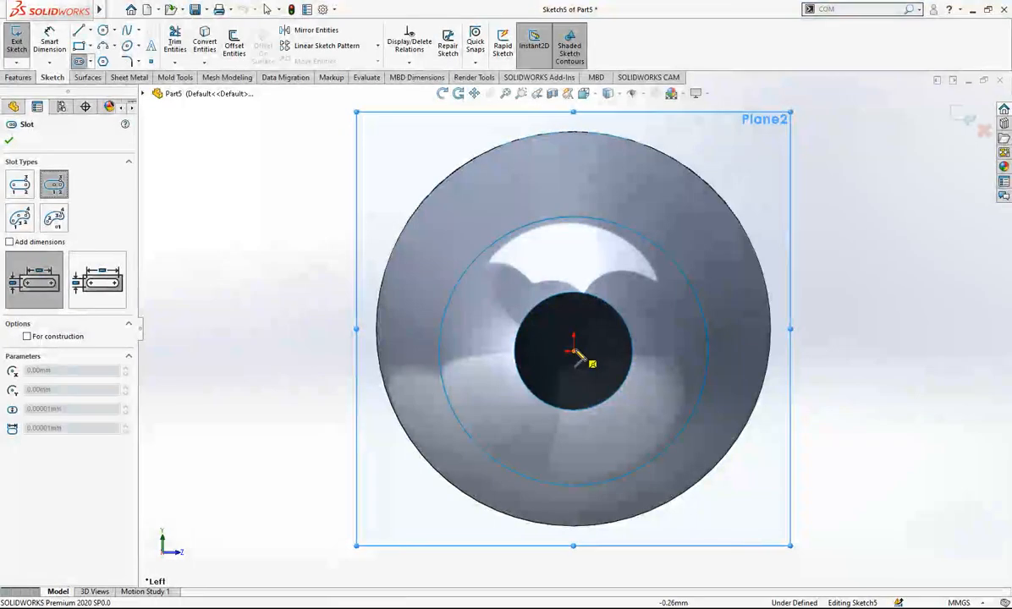
pyautogui.click(575, 351)
pyautogui.click(744, 352)
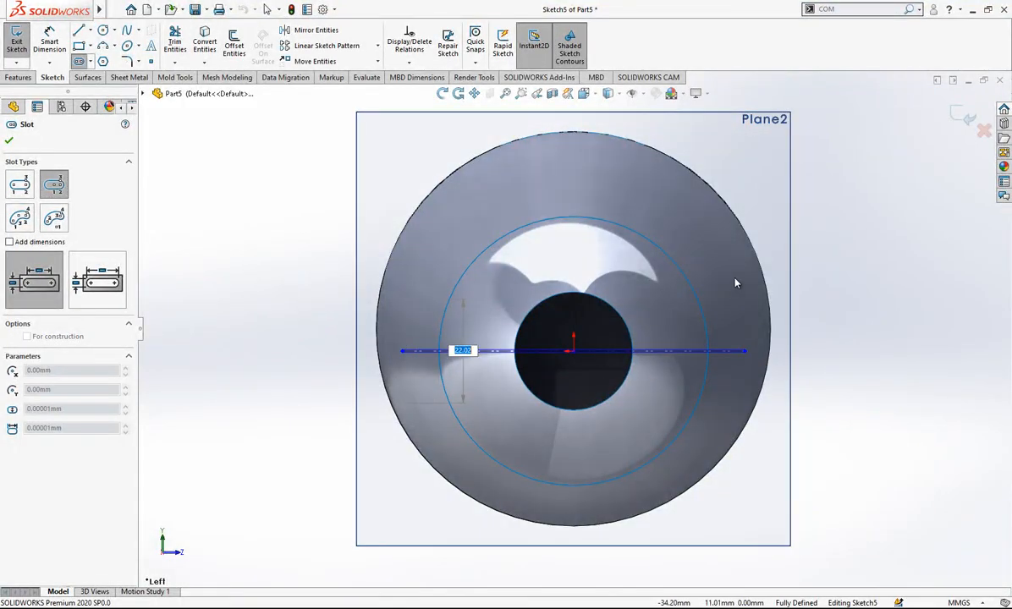
pyautogui.click(734, 278)
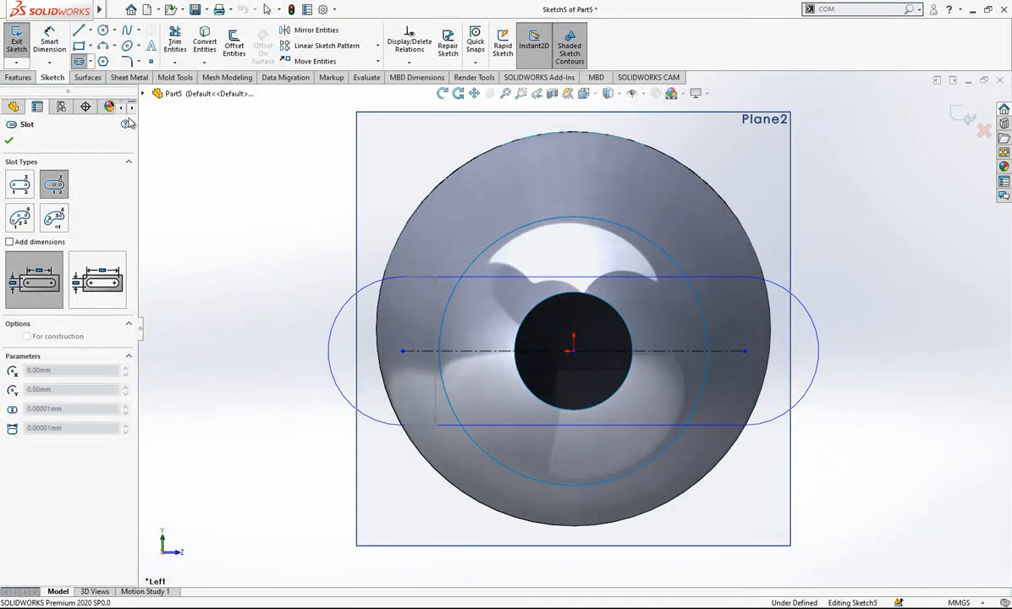
# - Finish the slot and switch the model's display style to Shaded without edges
pyautogui.click(49, 38)
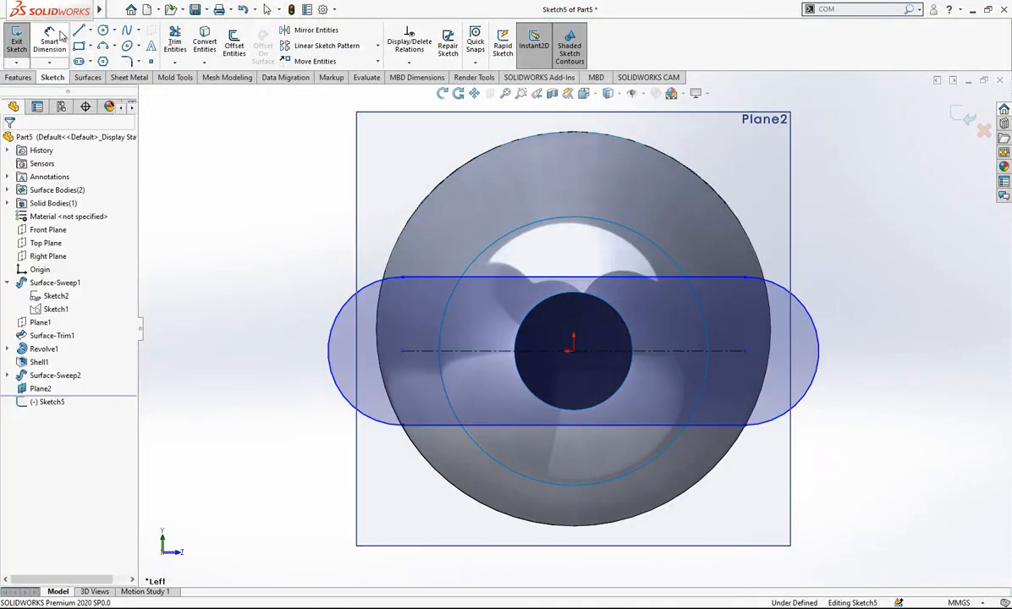
pyautogui.click(607, 93)
pyautogui.click(607, 126)
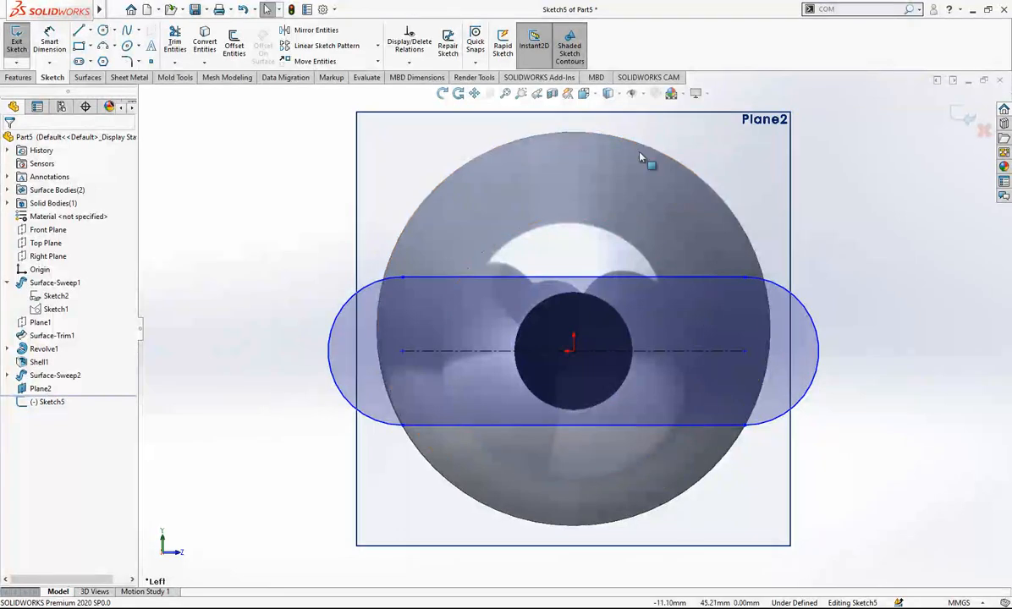
# - Dimension the slot's width between its two straight sides as 22.5 mm
pyautogui.click(51, 35)
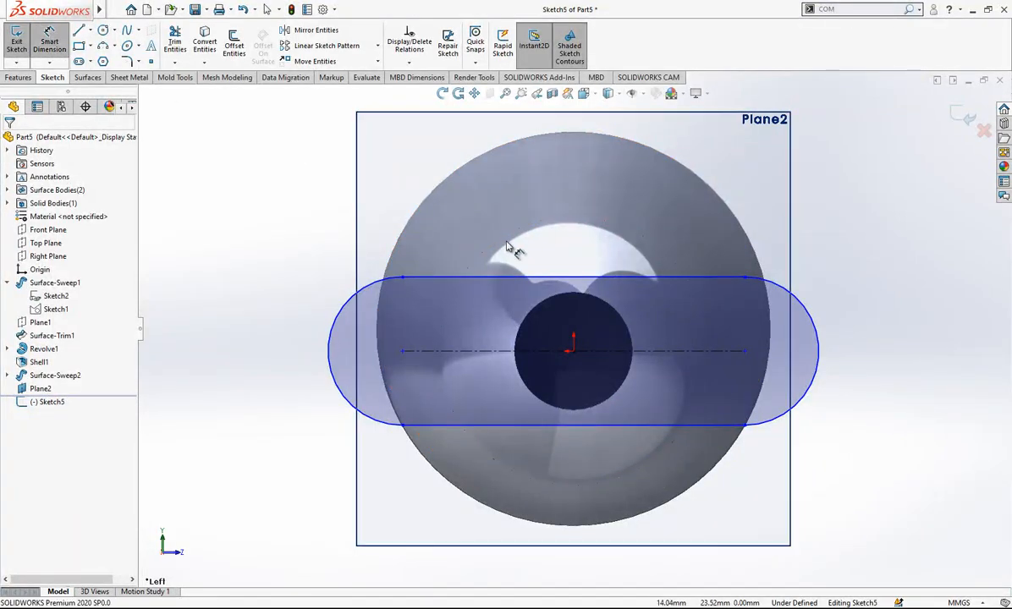
pyautogui.click(482, 277)
pyautogui.click(467, 426)
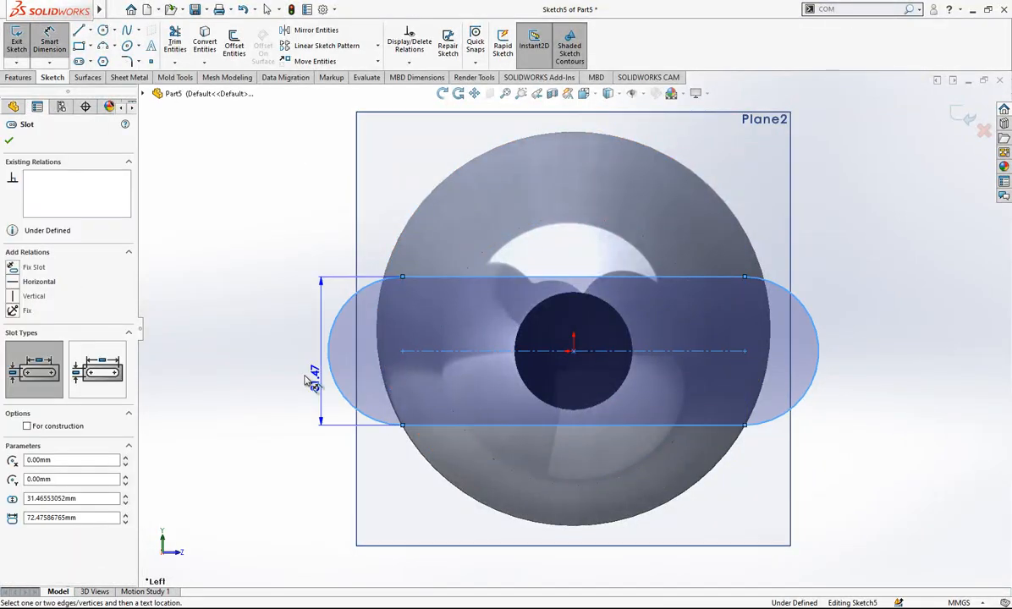
pyautogui.click(284, 372)
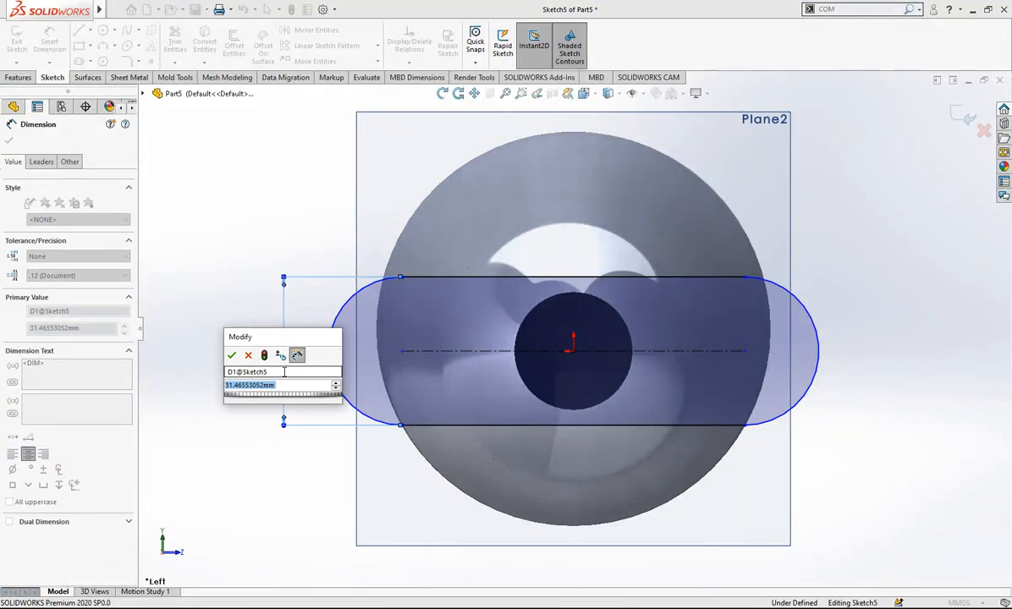
pyautogui.write('2')
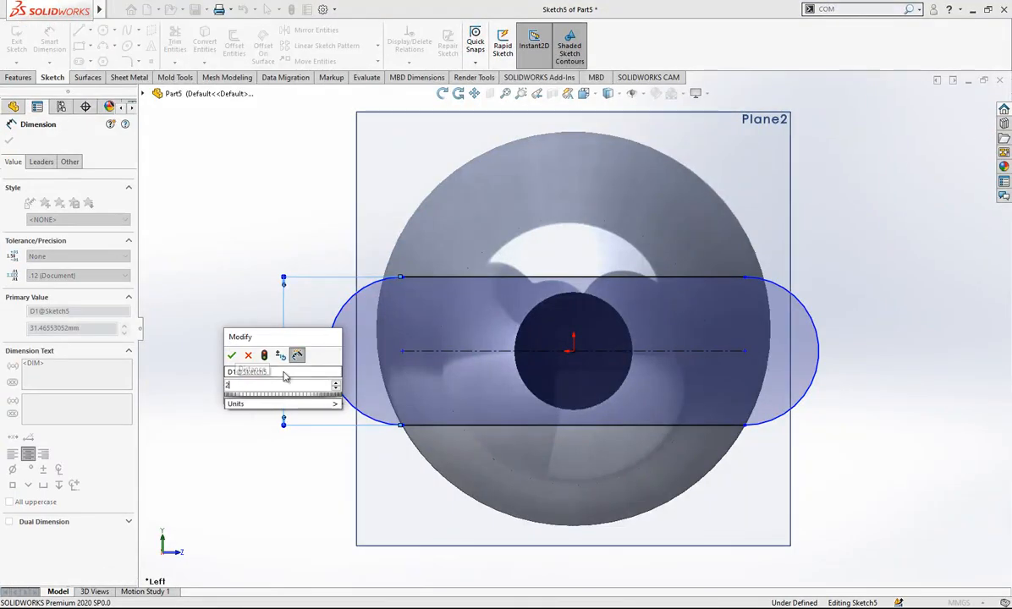
pyautogui.write('2')
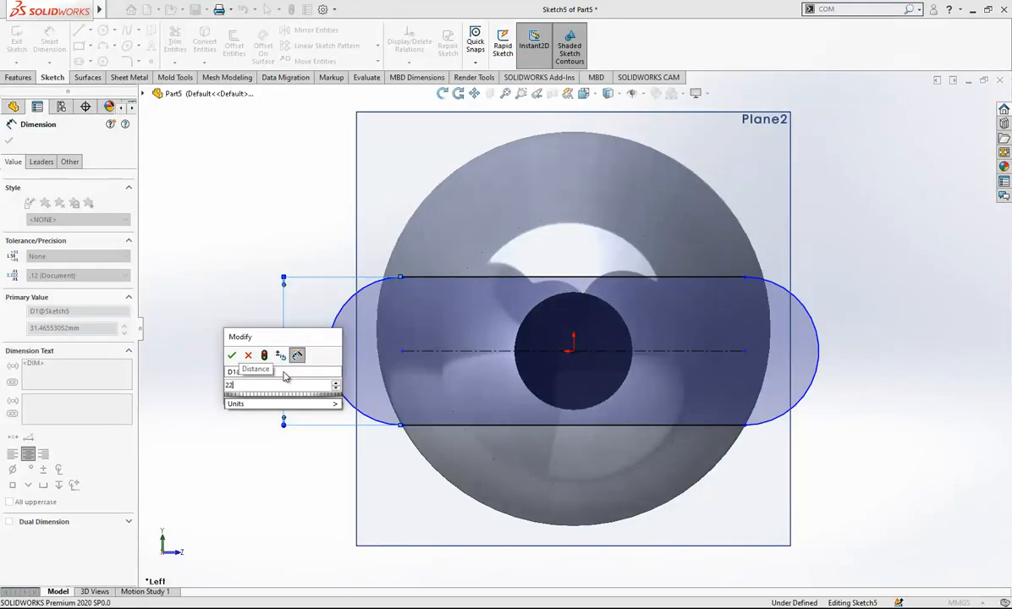
pyautogui.write('.5')
pyautogui.click(231, 356)
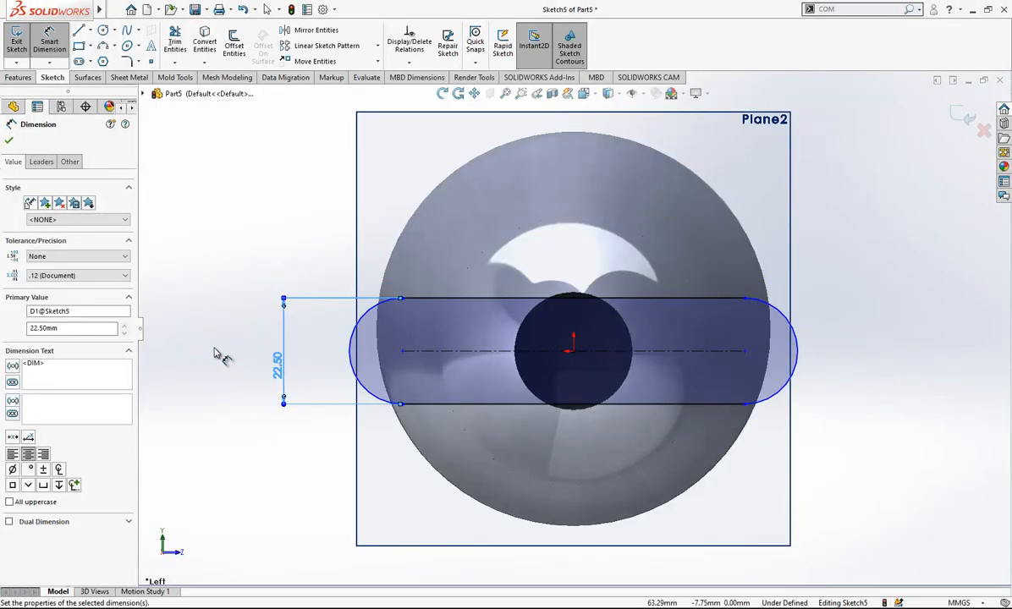
pyautogui.press('Escape')
# - Dimension the slot's overall length between its arc ends, keeping the drawn value, and exit the sketch
pyautogui.click(354, 348)
pyautogui.click(796, 350)
pyautogui.click(612, 234)
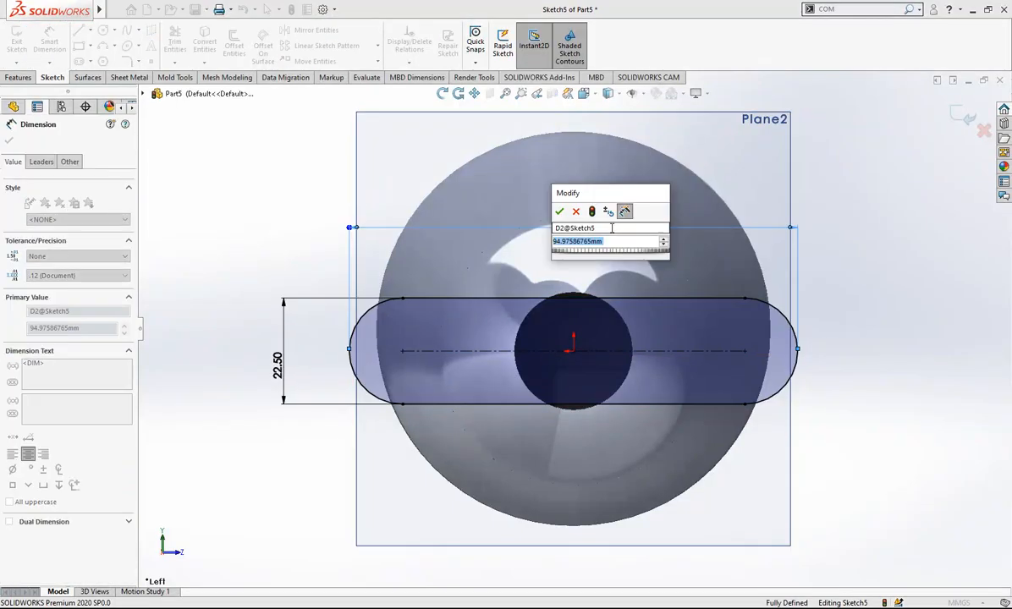
pyautogui.press('Return')
pyautogui.click(882, 234)
pyautogui.scroll(2, 676, 269)
pyautogui.moveTo(675, 271); pyautogui.dragTo(641, 293, button='middle')
pyautogui.click(961, 116)
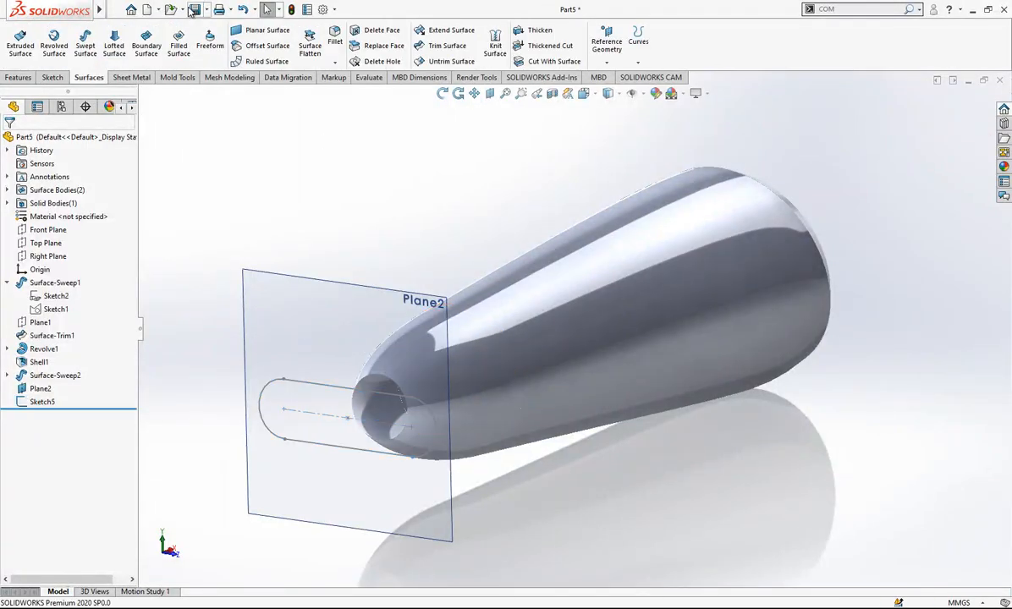
# - Save the part in the Pictures folder under the name Hair Dryer
pyautogui.hotkey('ctrl', 's')
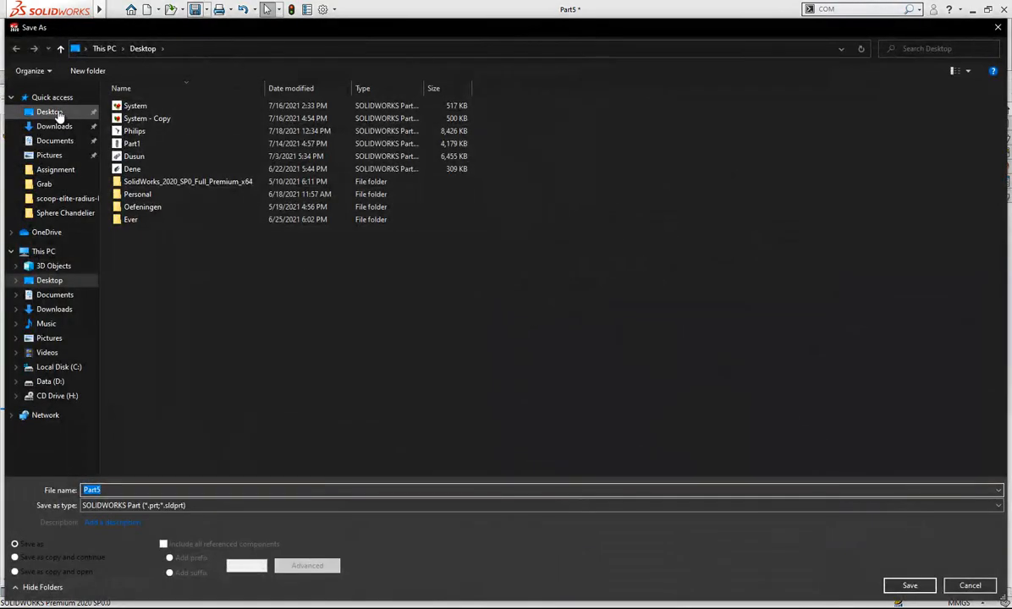
pyautogui.click(57, 116)
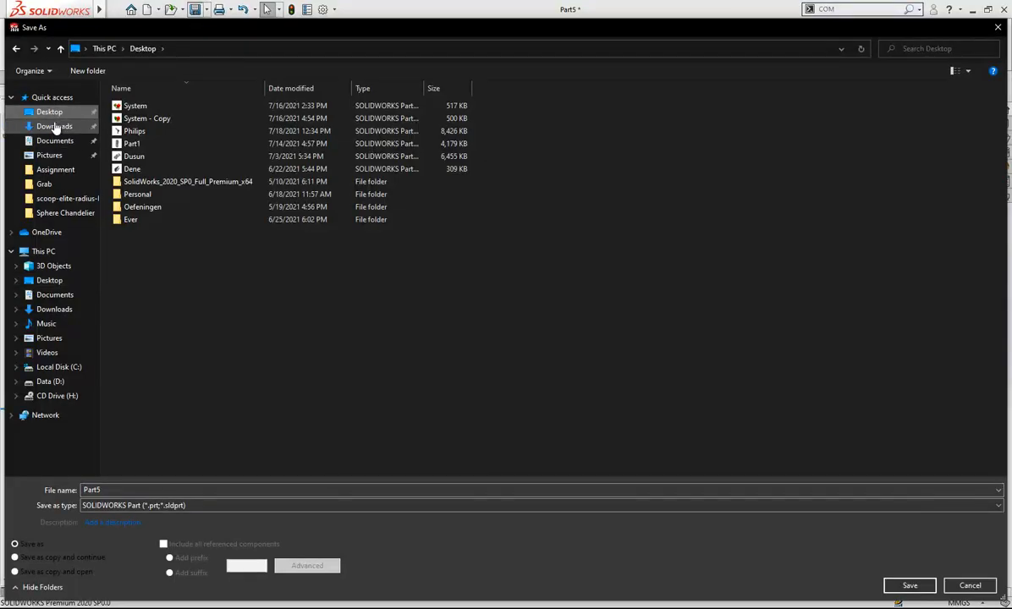
pyautogui.click(60, 157)
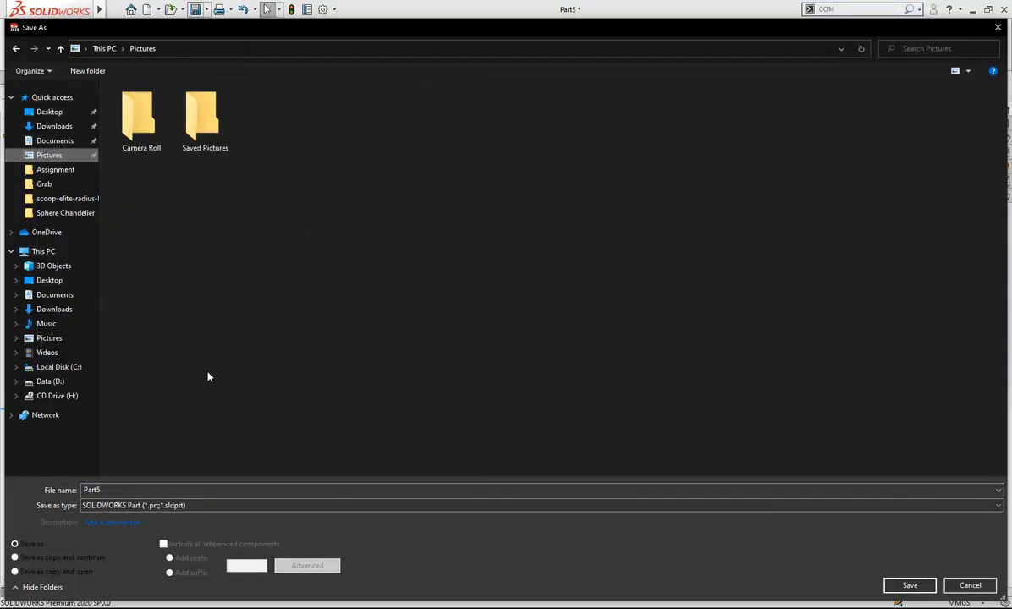
pyautogui.click(176, 490)
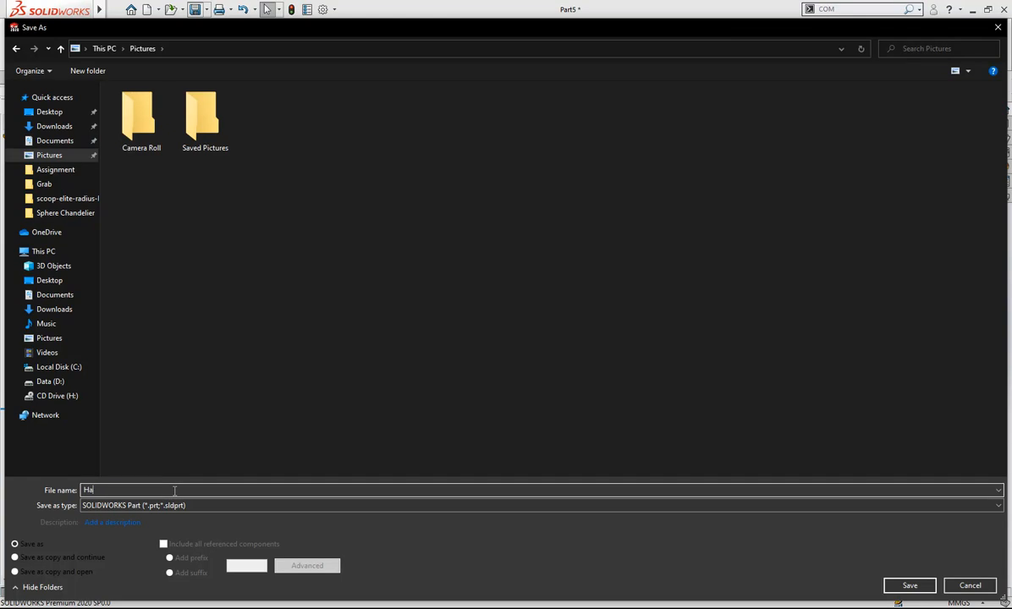
pyautogui.write('Hair Dryer')
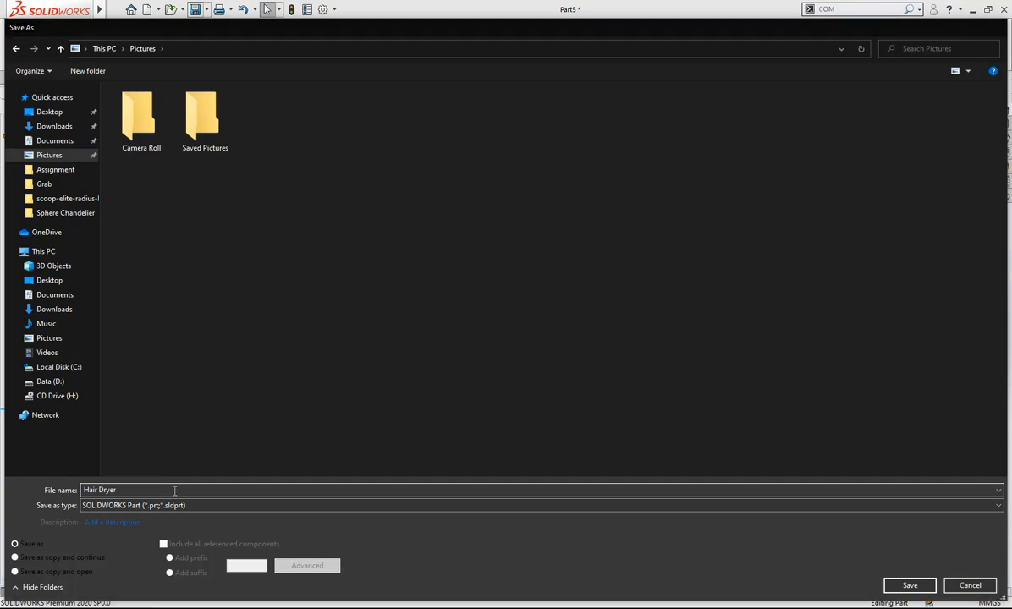
pyautogui.press('Return')
# - Hide Plane2 in front of the narrow end
pyautogui.moveTo(423, 337); pyautogui.dragTo(402, 343, button='middle')
pyautogui.click(394, 296)
pyautogui.click(451, 272)
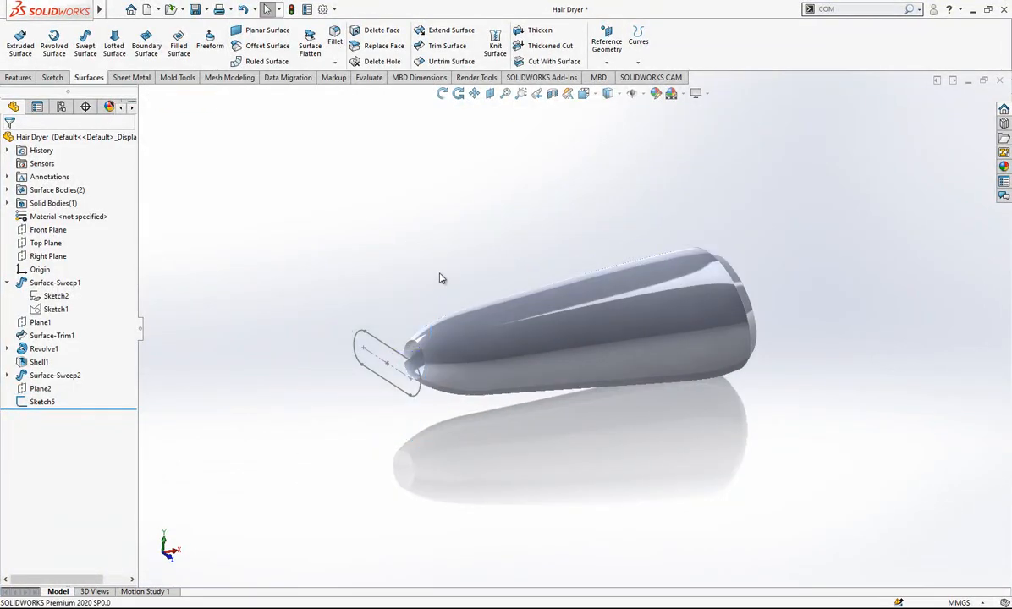
# - Start a sketch on the Top Plane and draw a horizontal construction line from the slot's end, pointing away from the body
pyautogui.click(45, 242)
pyautogui.moveTo(330, 355)
pyautogui.mouseDown(button='middle')
pyautogui.moveTo(397, 371)
pyautogui.moveTo(382, 353)
pyautogui.mouseUp(button='middle')
pyautogui.rightClick(64, 244)
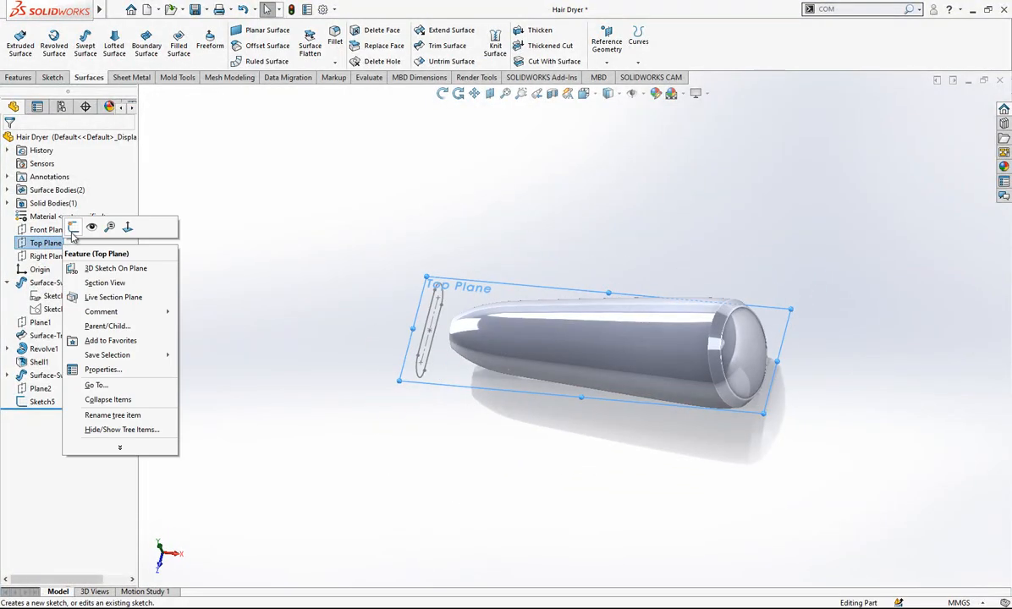
pyautogui.click(73, 229)
pyautogui.click(588, 95)
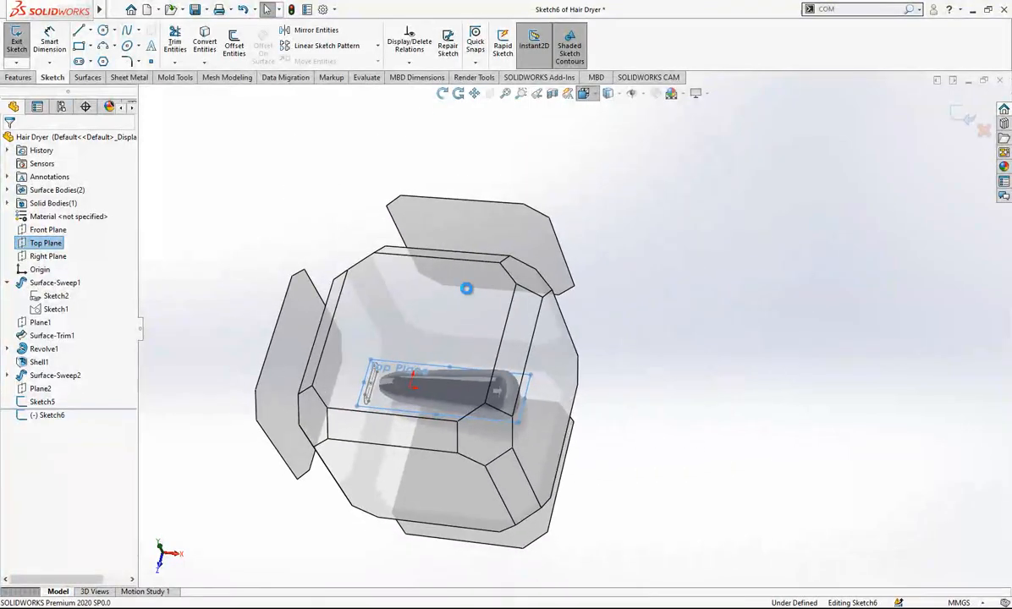
pyautogui.click(464, 288)
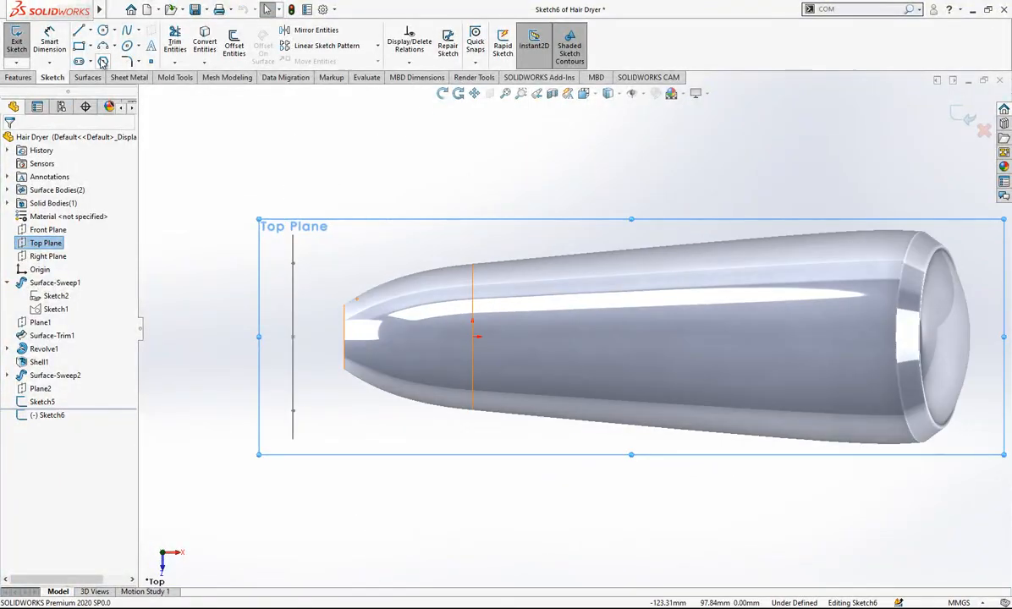
pyautogui.click(79, 31)
pyautogui.click(293, 235)
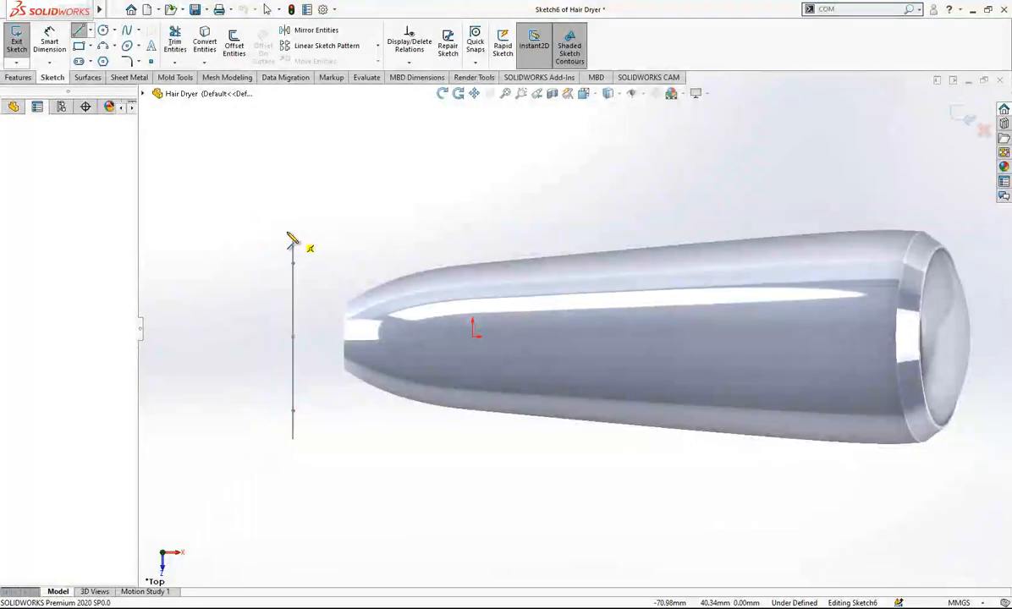
pyautogui.click(243, 235)
pyautogui.press('Escape')
pyautogui.click(264, 235)
pyautogui.click(296, 199)
# - Draw a three-point arc of about 67 mm radius from the slot's end toward the body, tangent to the construction line
pyautogui.click(103, 46)
pyautogui.click(293, 235)
pyautogui.click(409, 283)
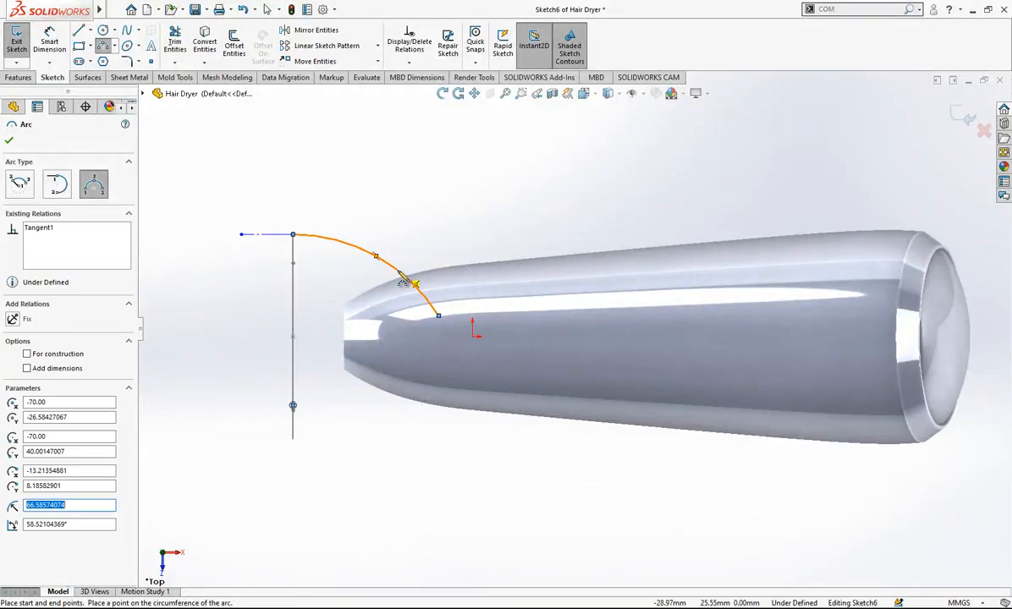
pyautogui.press('Escape')
# - Dimension the arc's radius as 80 mm
pyautogui.click(50, 41)
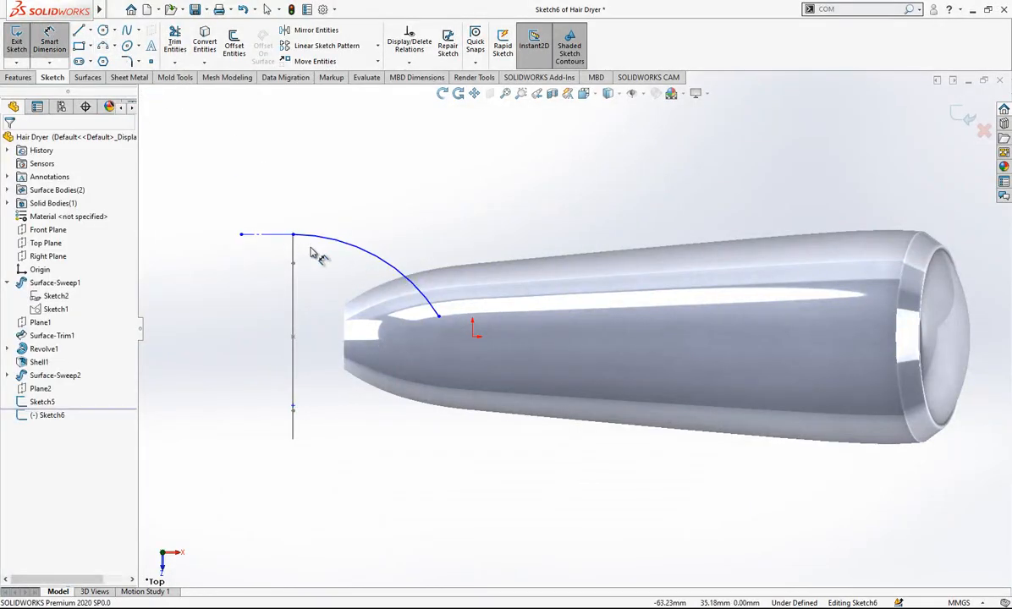
pyautogui.click(323, 244)
pyautogui.click(322, 260)
pyautogui.press('Return')
# - Add a pierce relation between the arc's start point and the rounded end of the slot sketch
pyautogui.moveTo(279, 234); pyautogui.dragTo(354, 264, button='middle')
pyautogui.click(353, 263)
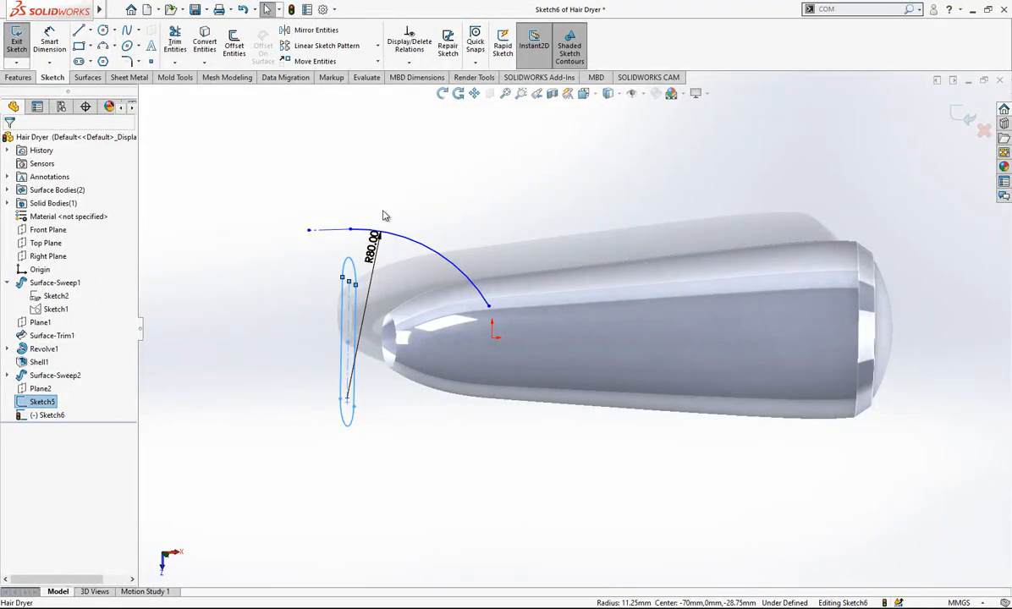
pyautogui.keyDown('ctrl'); pyautogui.click(354, 232); pyautogui.keyUp('ctrl')
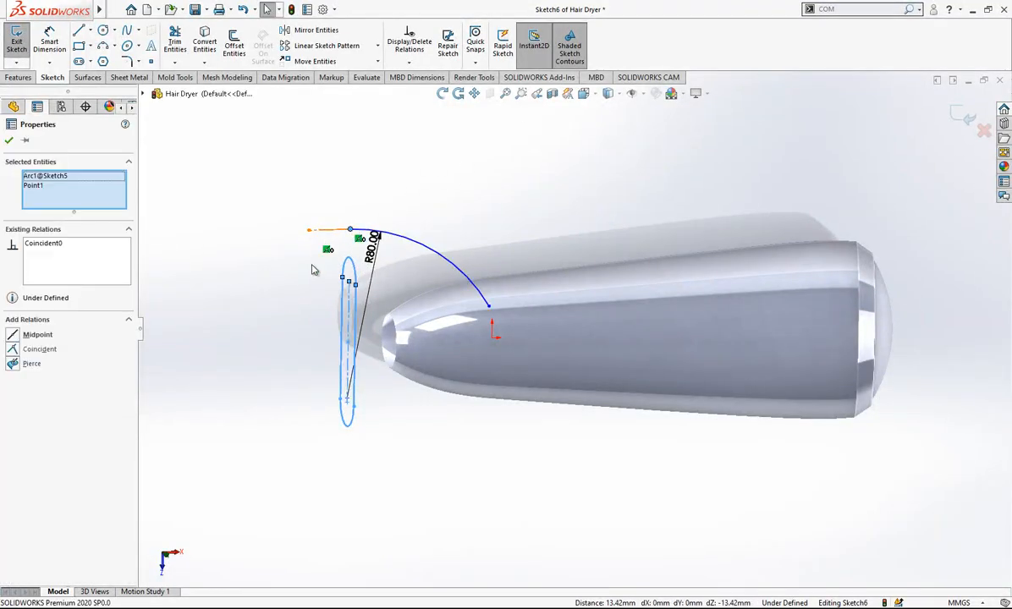
pyautogui.click(12, 364)
pyautogui.click(538, 122)
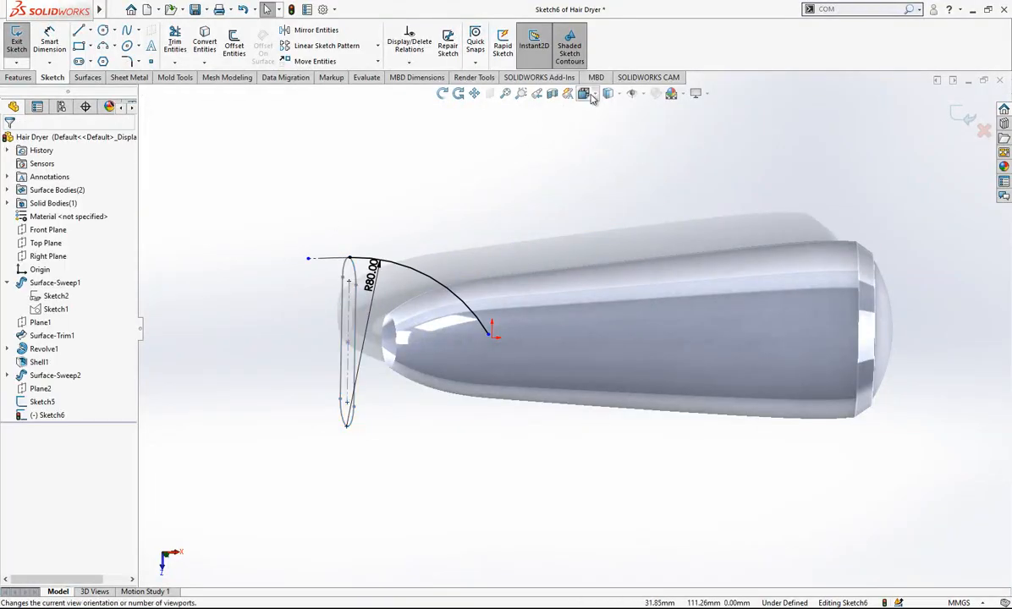
# - Shorten the 80 mm arc by pulling its free endpoint back toward the nozzle slot
pyautogui.click(583, 93)
pyautogui.click(476, 329)
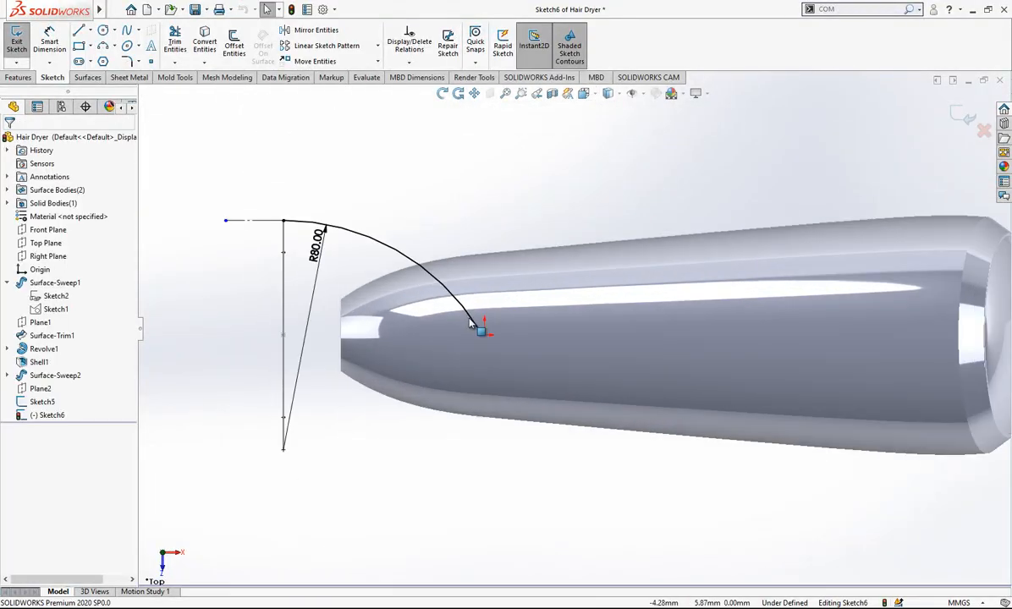
pyautogui.moveTo(481, 332); pyautogui.dragTo(448, 310)
pyautogui.click(446, 216)
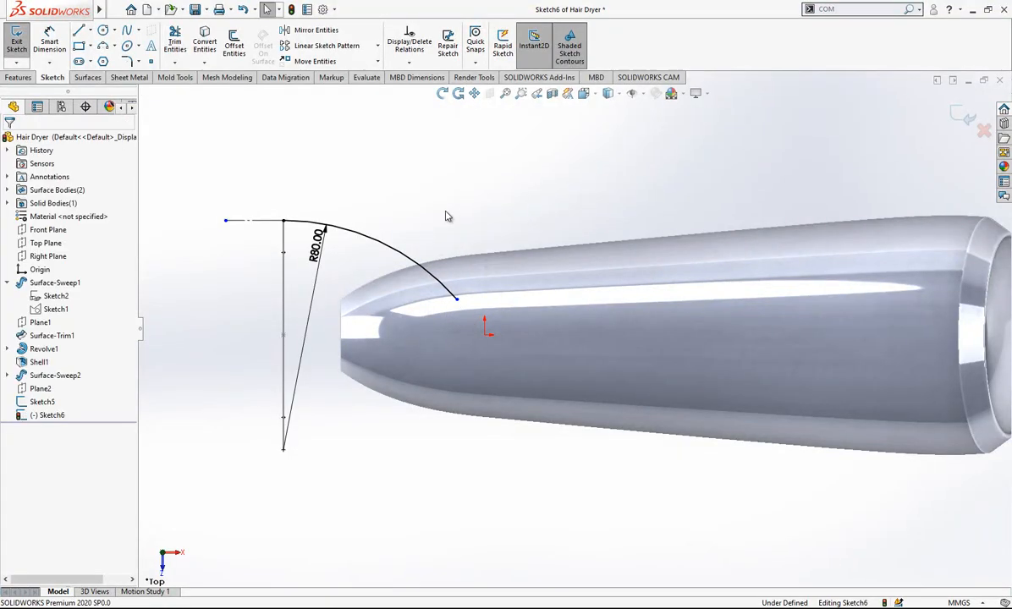
# - Draw a horizontal construction line about 81 mm long from the slot's midpoint to just past the origin
pyautogui.scroll(2, 448, 217)
pyautogui.scroll(-2, 449, 225)
pyautogui.press('l')
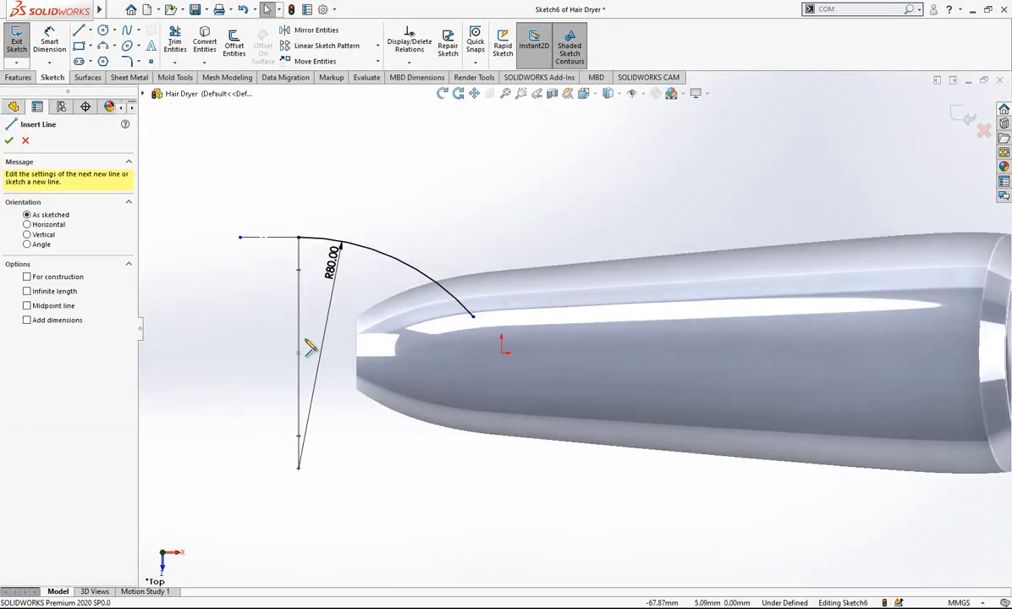
pyautogui.click(298, 353)
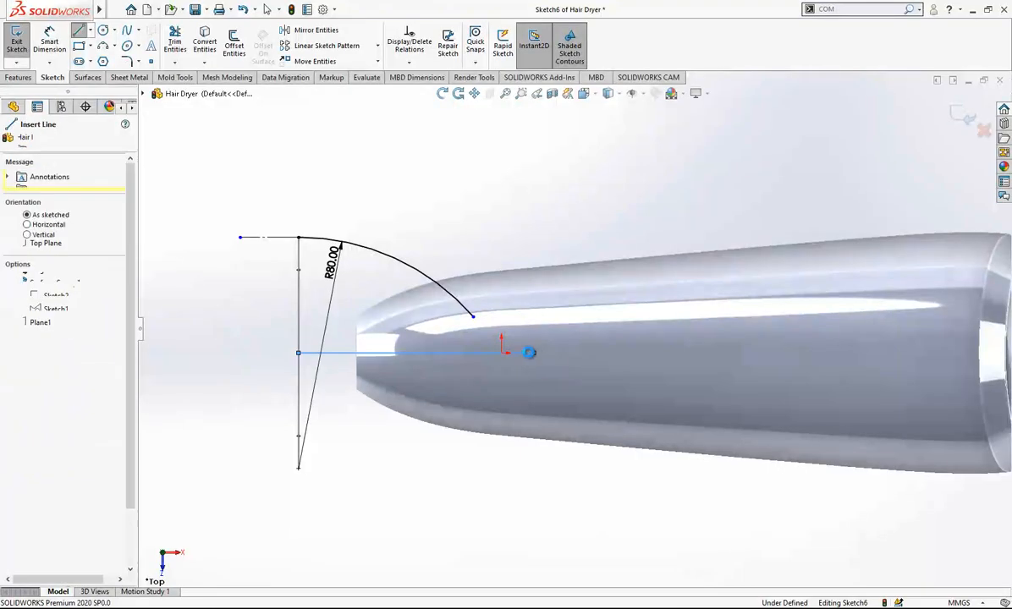
pyautogui.click(530, 353)
pyautogui.click(572, 321)
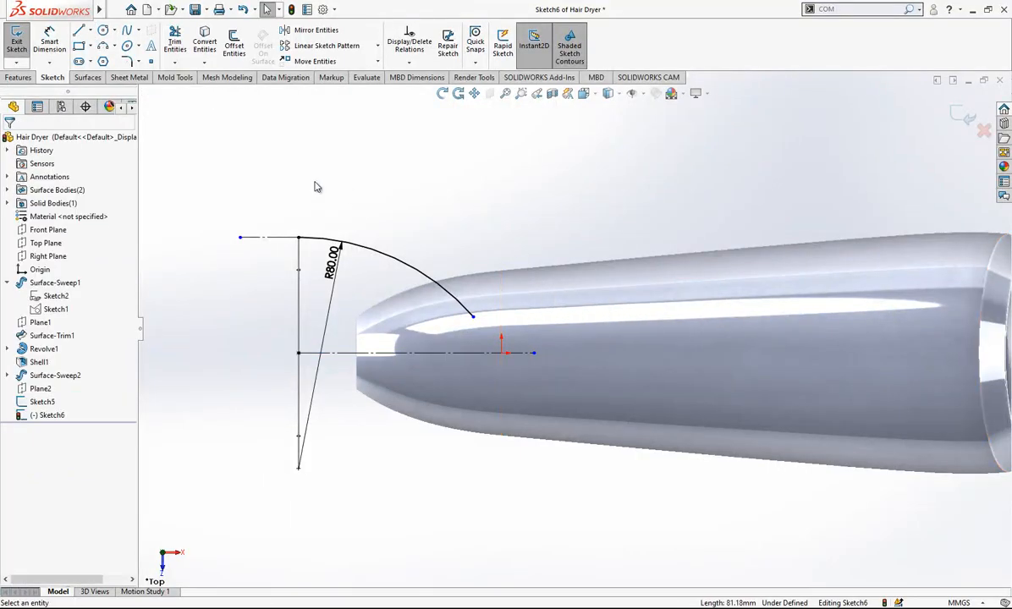
# - Mirror the arc about the horizontal construction line running through the slot's midpoint
pyautogui.click(304, 32)
pyautogui.click(372, 254)
pyautogui.click(73, 287)
pyautogui.click(346, 355)
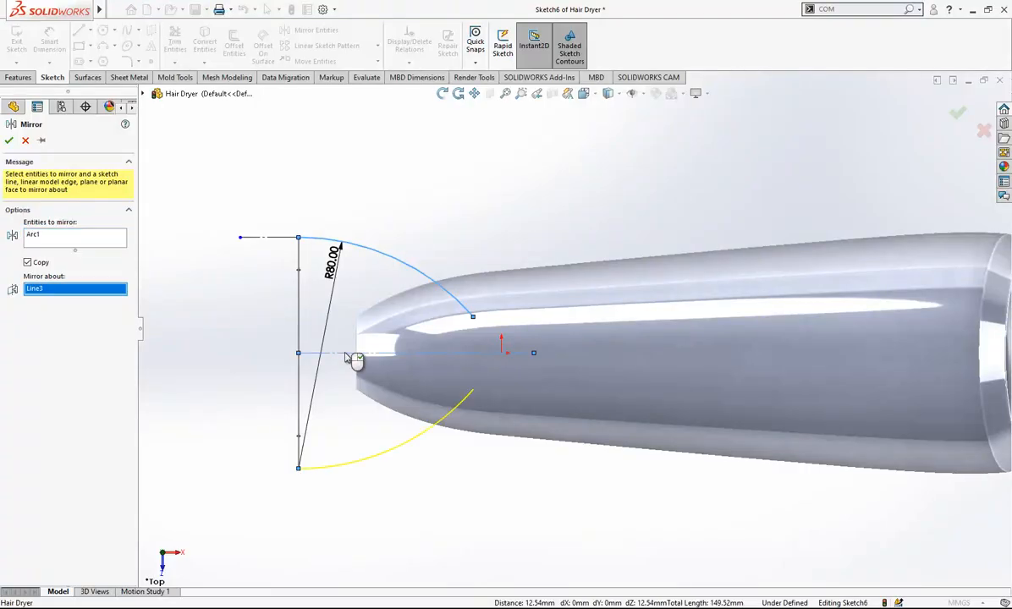
pyautogui.press('Return')
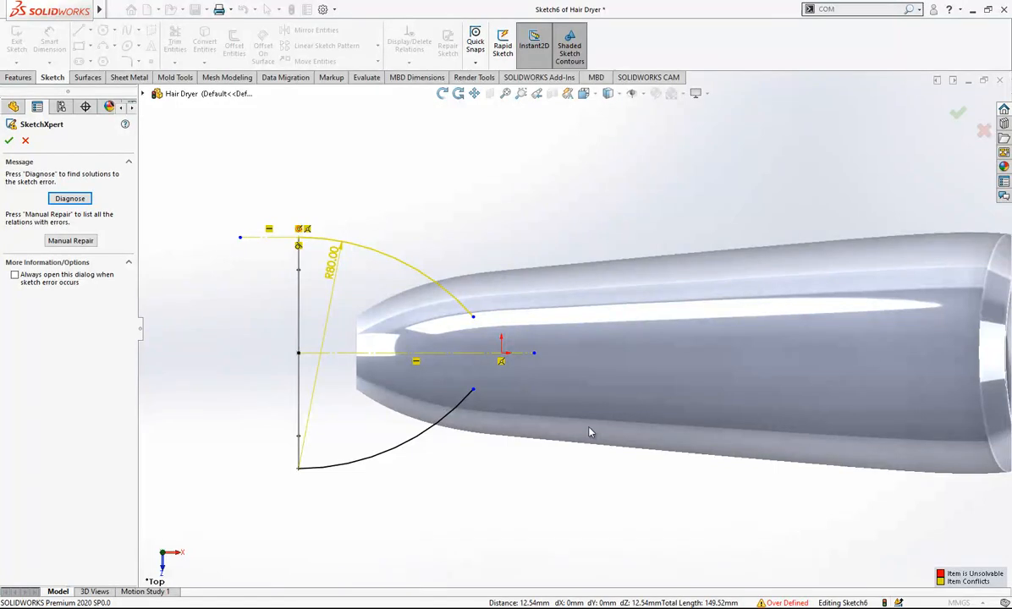
# - Delete the centerline's relation at the origin, then diagnose the over-defined sketch and accept the first SketchXpert solution
pyautogui.click(501, 362)
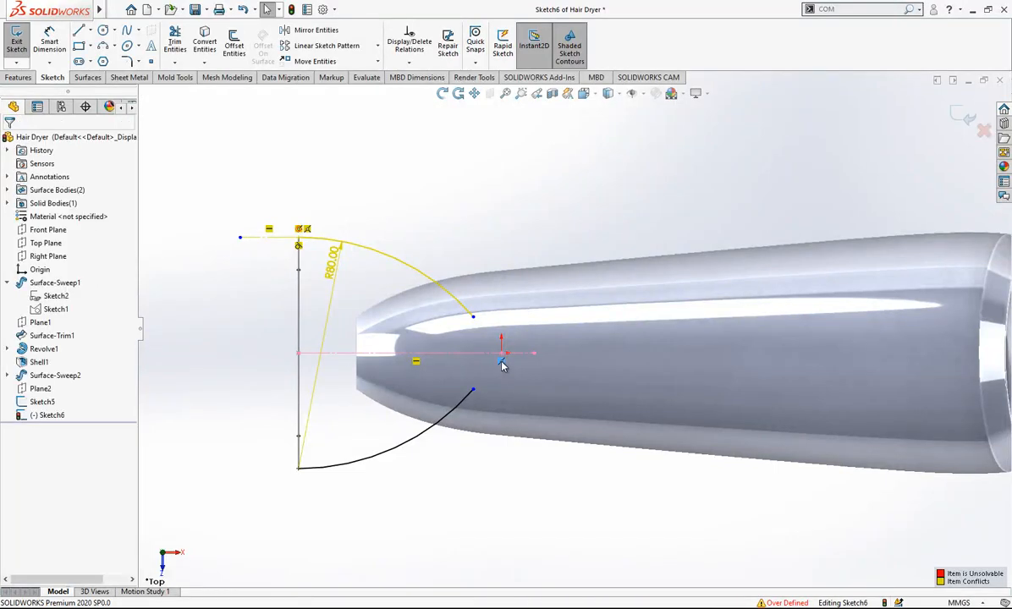
pyautogui.click(706, 572)
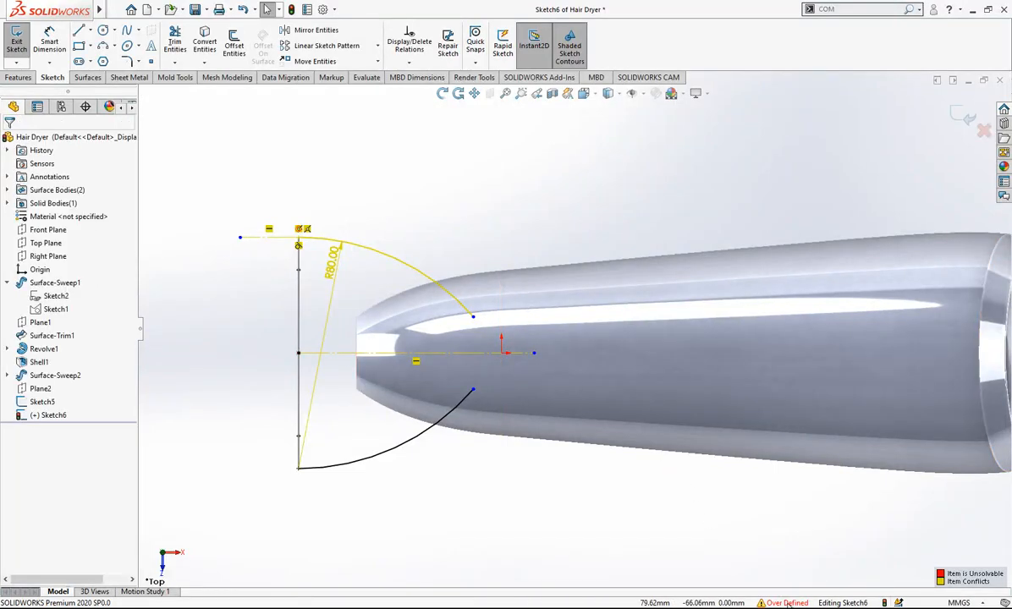
pyautogui.click(85, 200)
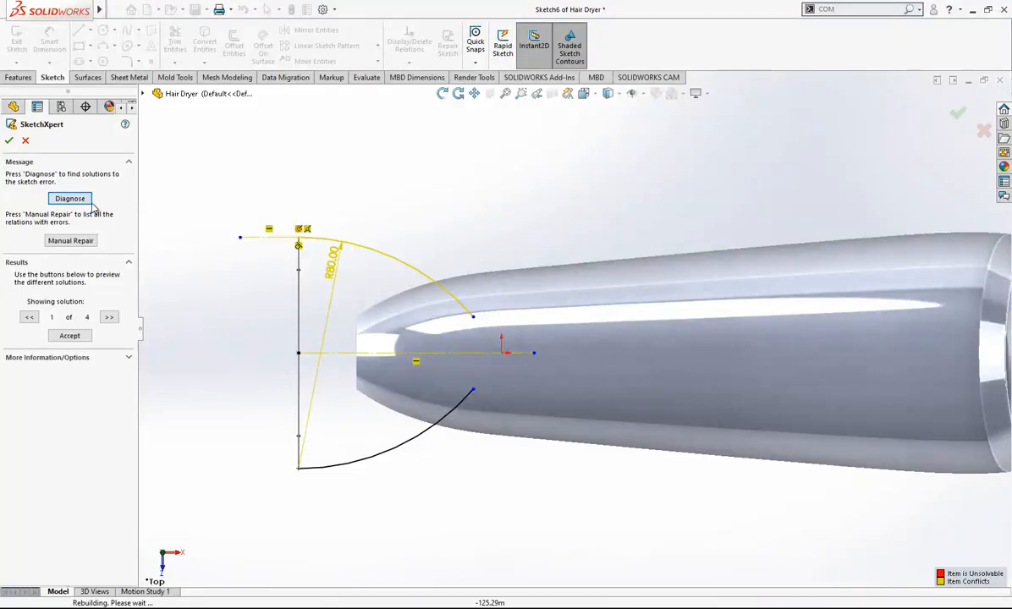
pyautogui.click(71, 331)
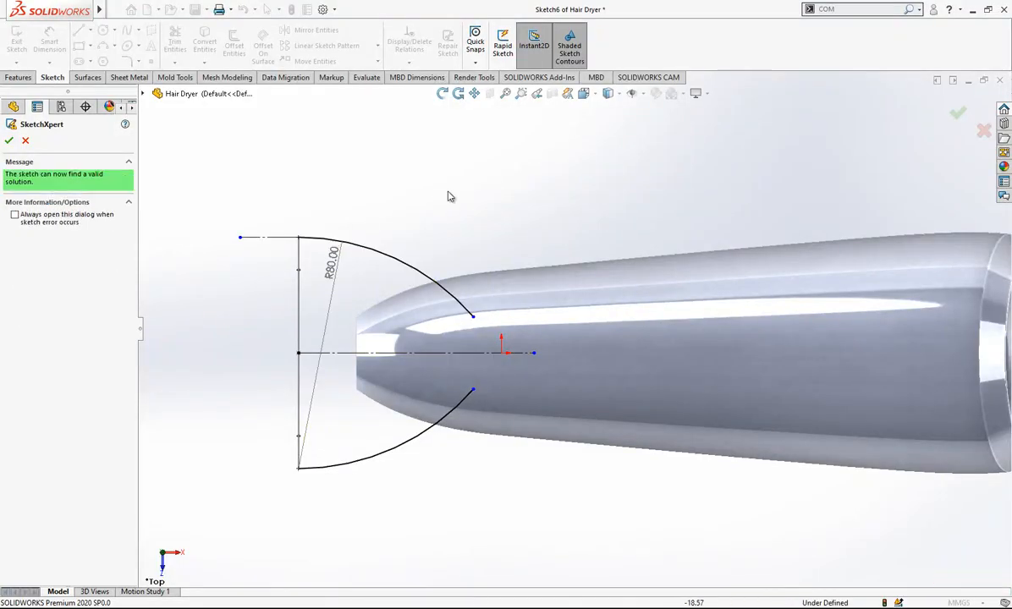
pyautogui.click(9, 142)
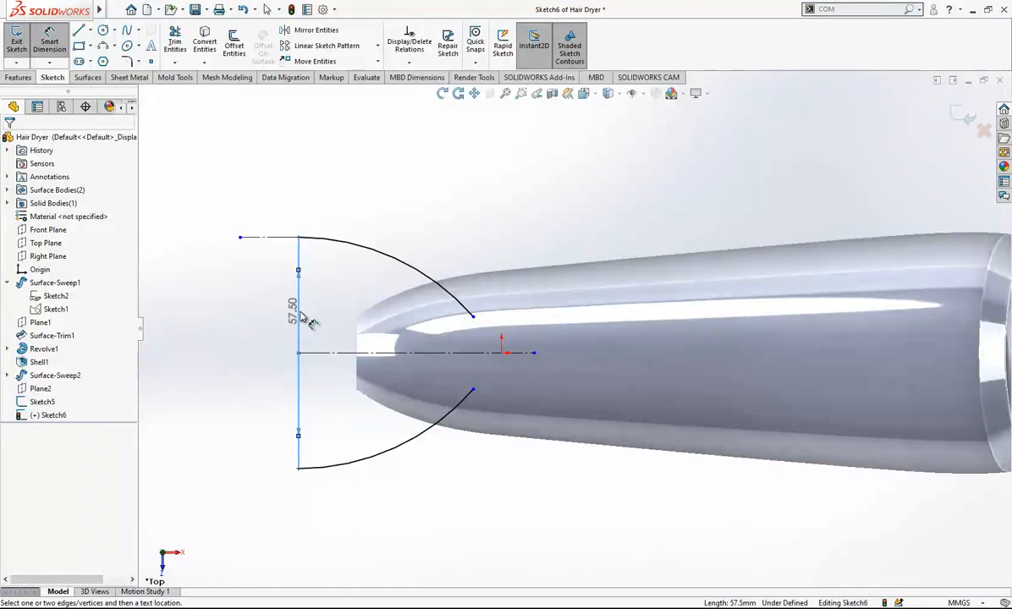
# - Dimension the horizontal distance from the slot to the arc's free endpoint as 55 mm and exit the sketch
pyautogui.click(472, 317)
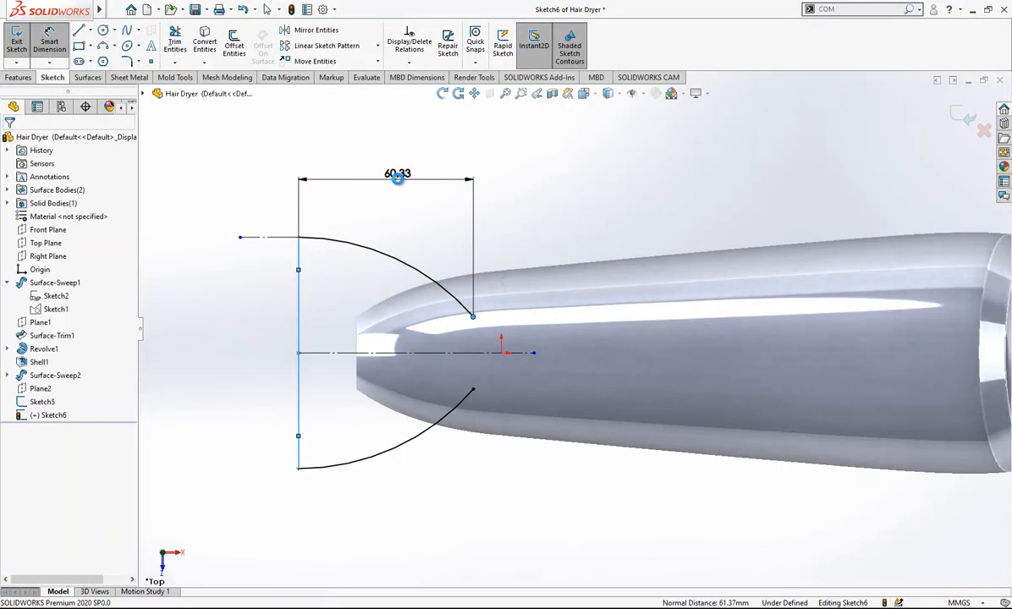
pyautogui.click(399, 179)
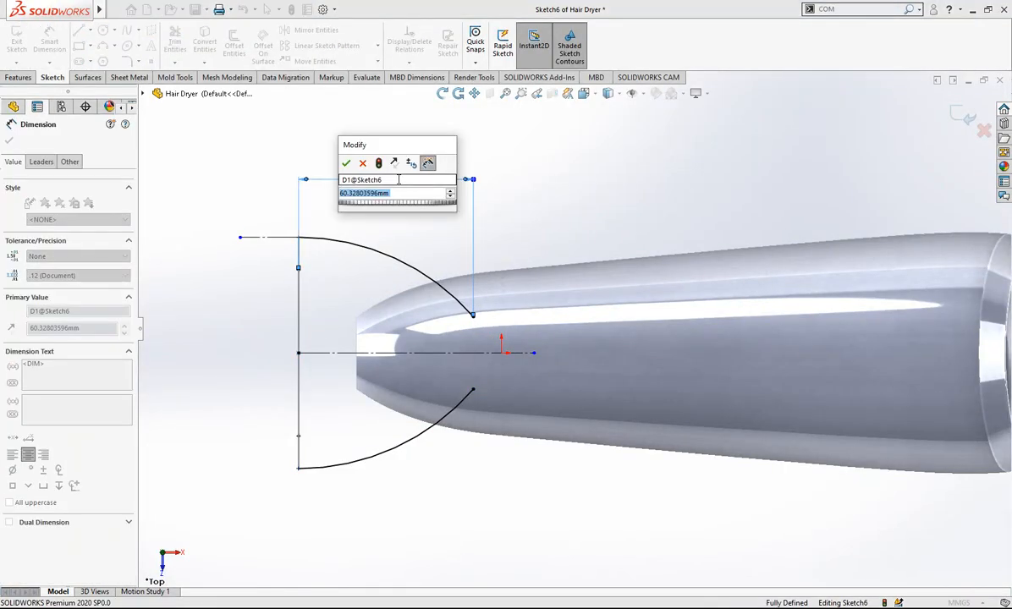
pyautogui.write('55')
pyautogui.press('Return')
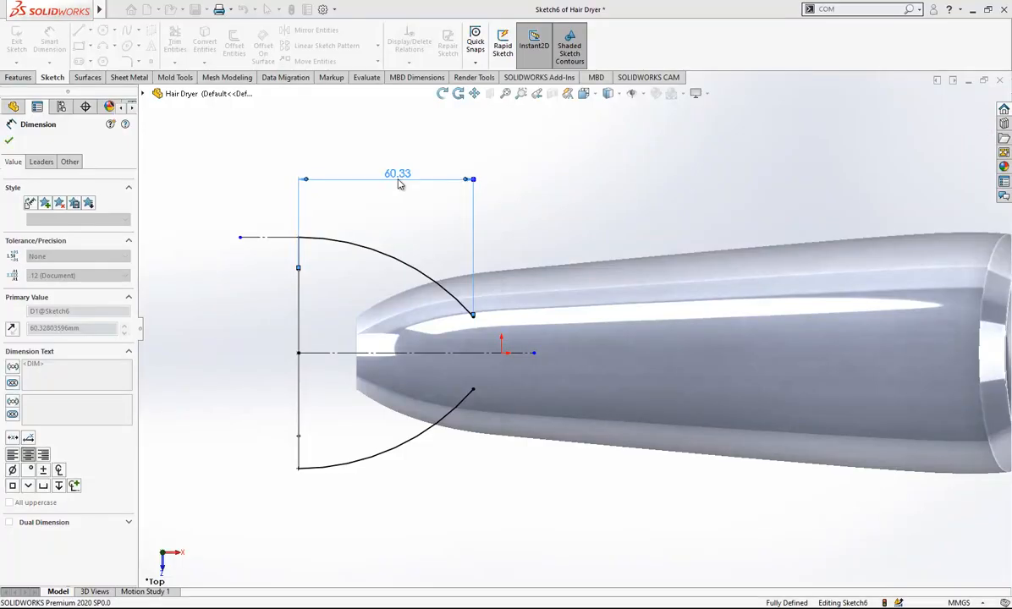
pyautogui.moveTo(505, 344); pyautogui.dragTo(486, 219, button='middle')
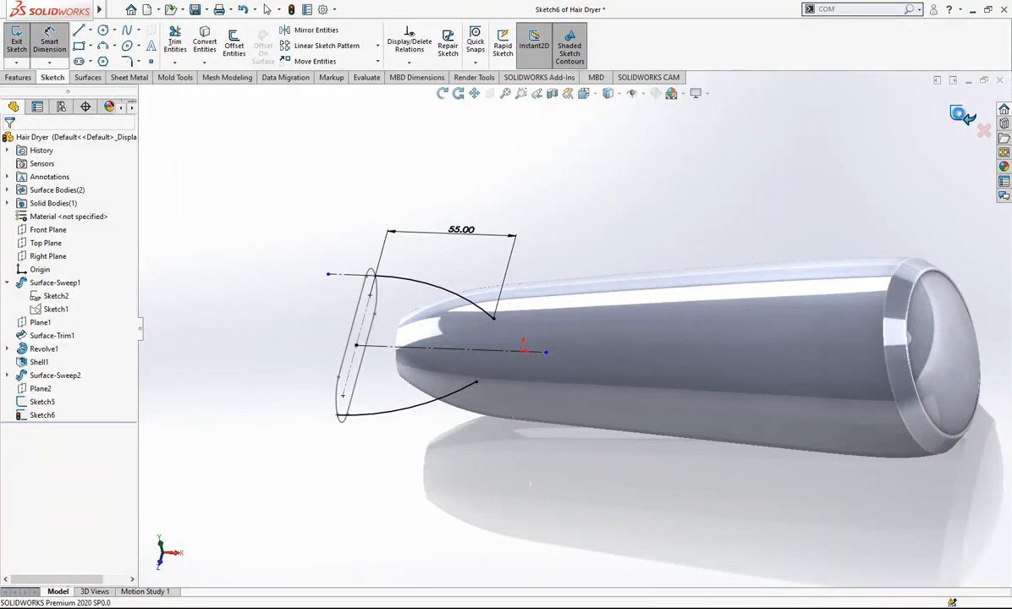
pyautogui.click(959, 116)
# - On the Front Plane, sketch a shallow arc of about 188 mm radius from the slot's upper edge into the body
pyautogui.moveTo(608, 247); pyautogui.dragTo(540, 233, button='middle')
pyautogui.click(502, 213)
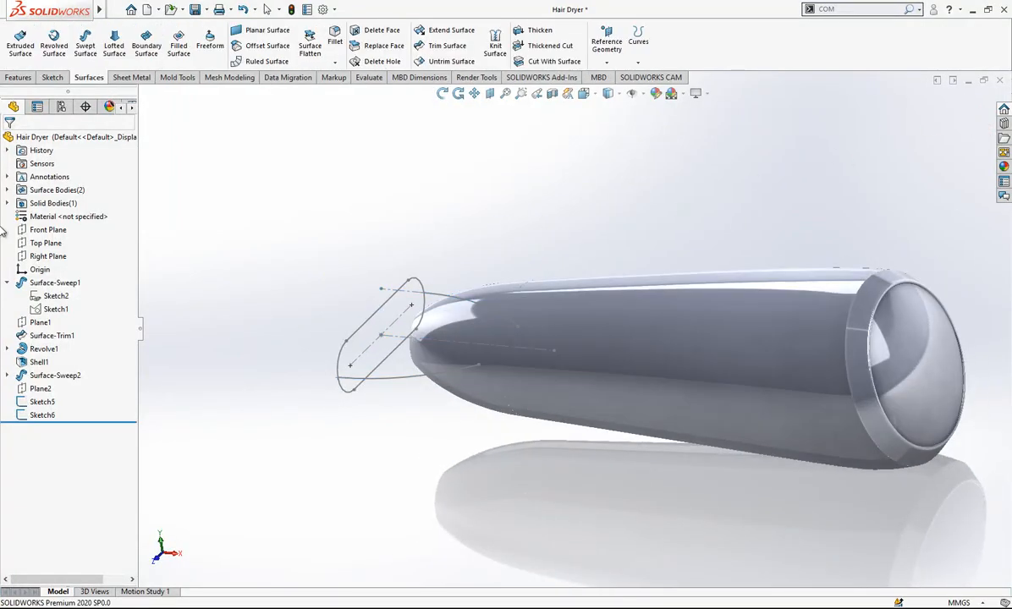
pyautogui.click(32, 231)
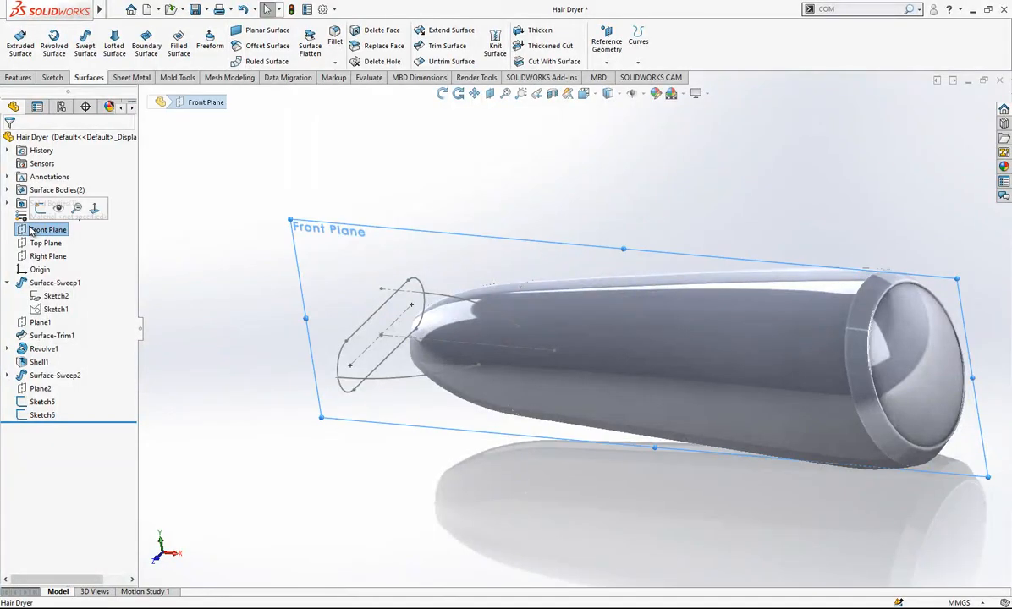
pyautogui.click(93, 208)
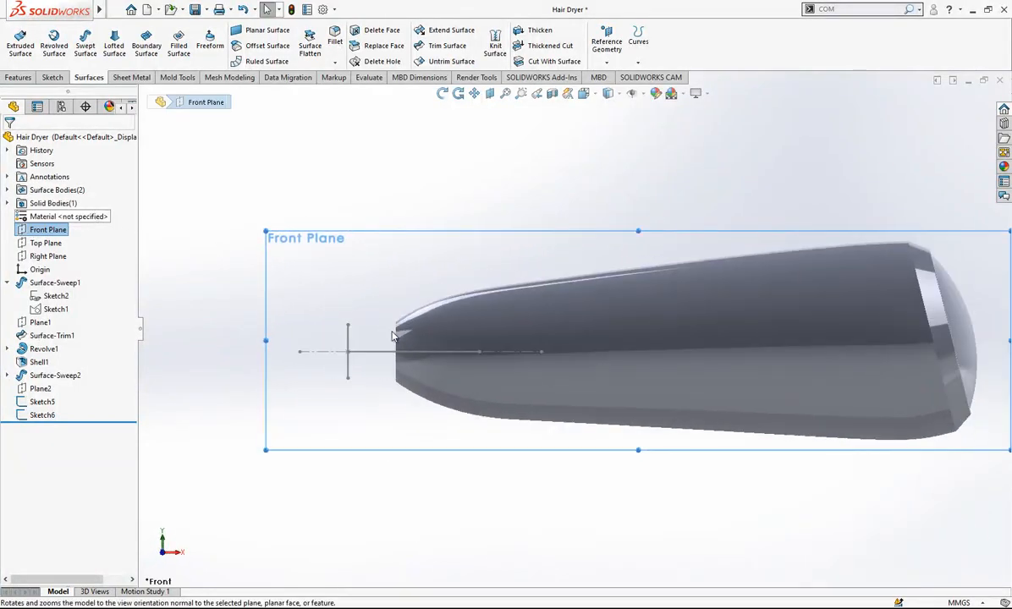
pyautogui.click(53, 77)
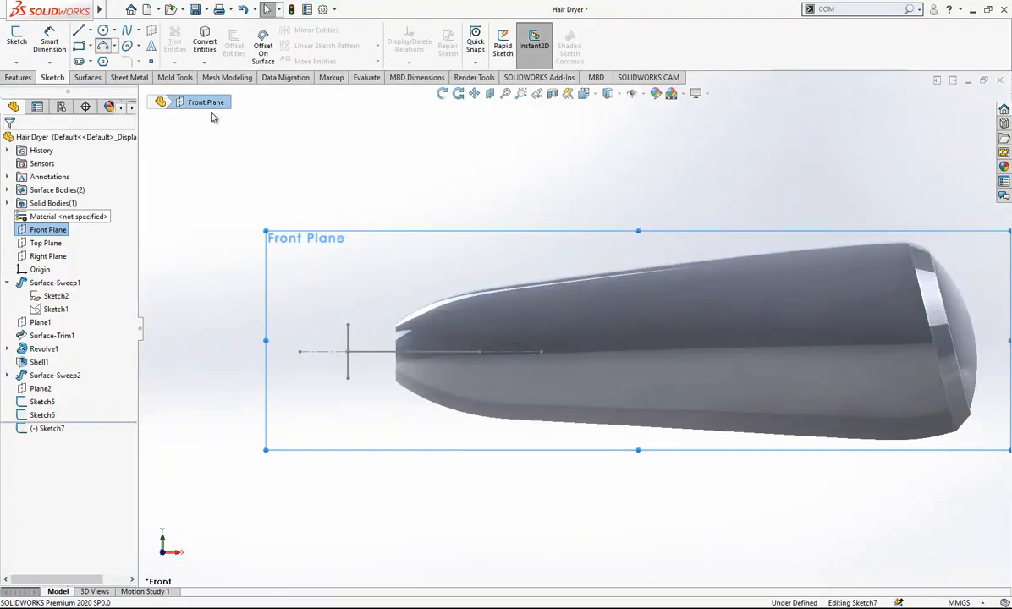
pyautogui.click(347, 325)
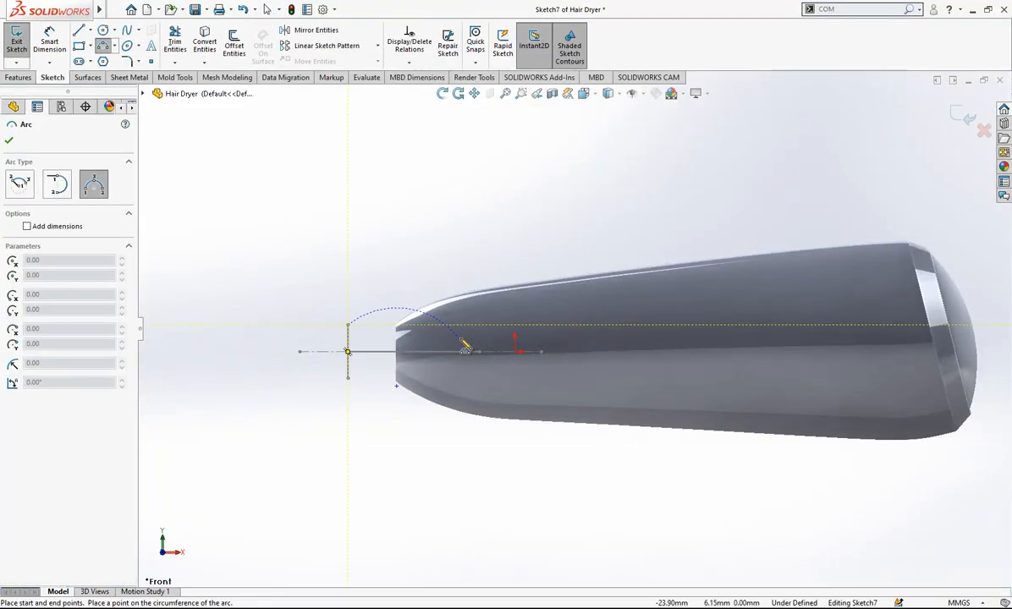
pyautogui.click(407, 327)
pyautogui.press('Escape')
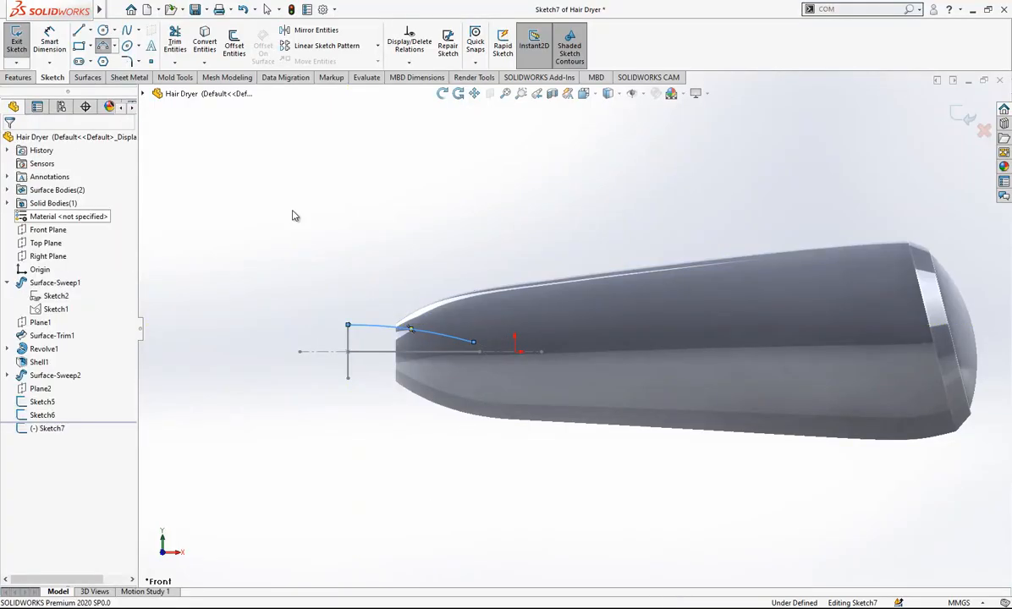
# - Draw a horizontal construction line about 32 mm long from the shallow arc's start point, pointing away from the body
pyautogui.click(77, 28)
pyautogui.click(348, 324)
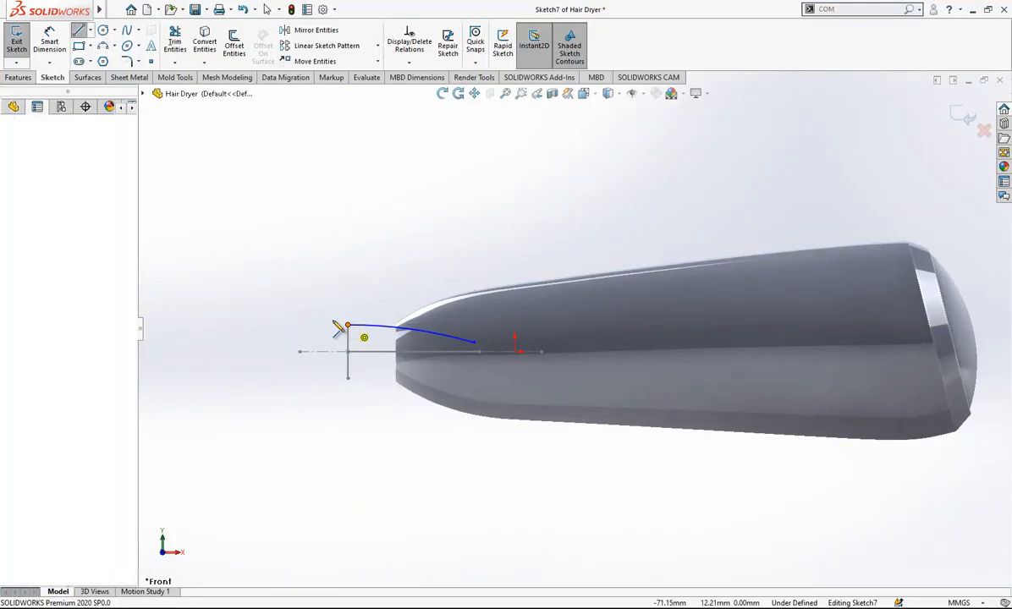
pyautogui.click(271, 324)
pyautogui.press('Escape')
pyautogui.click(318, 325)
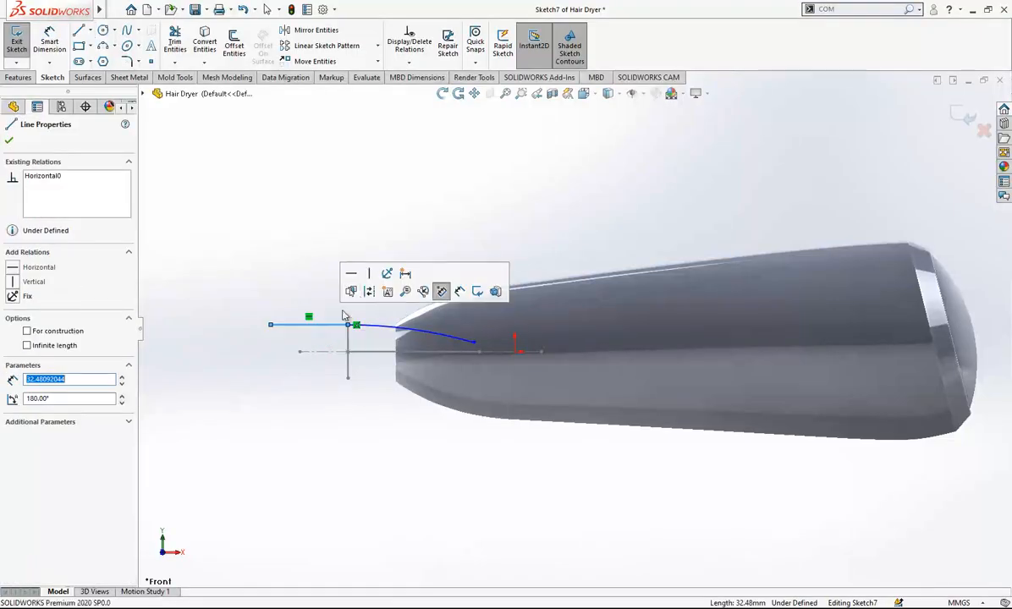
pyautogui.click(367, 292)
# - Make the shallow arc tangent to the horizontal construction line at its start
pyautogui.click(354, 327)
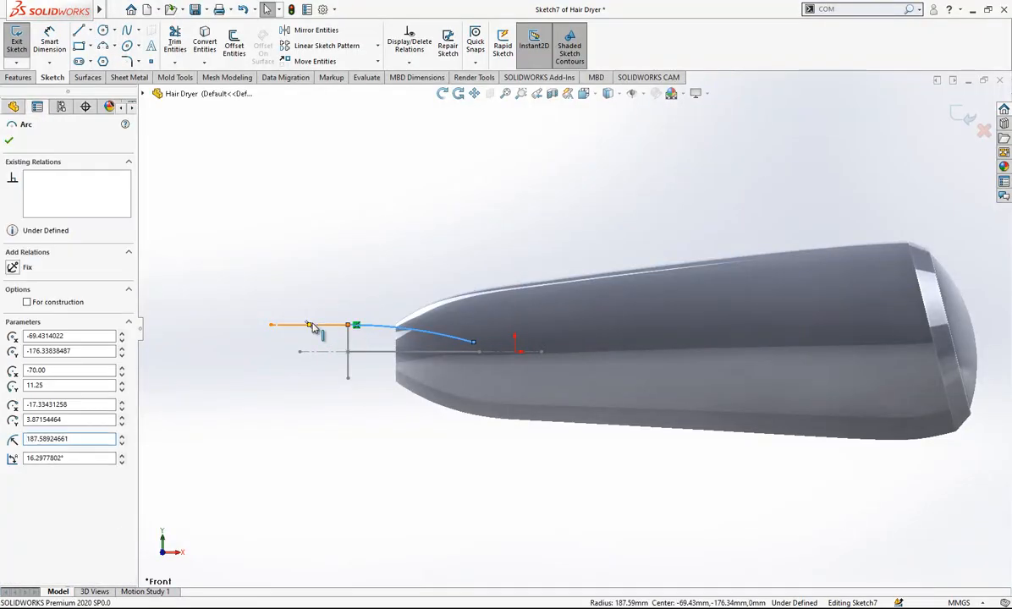
pyautogui.keyDown('ctrl'); pyautogui.click(310, 324); pyautogui.keyUp('ctrl')
pyautogui.press('Escape')
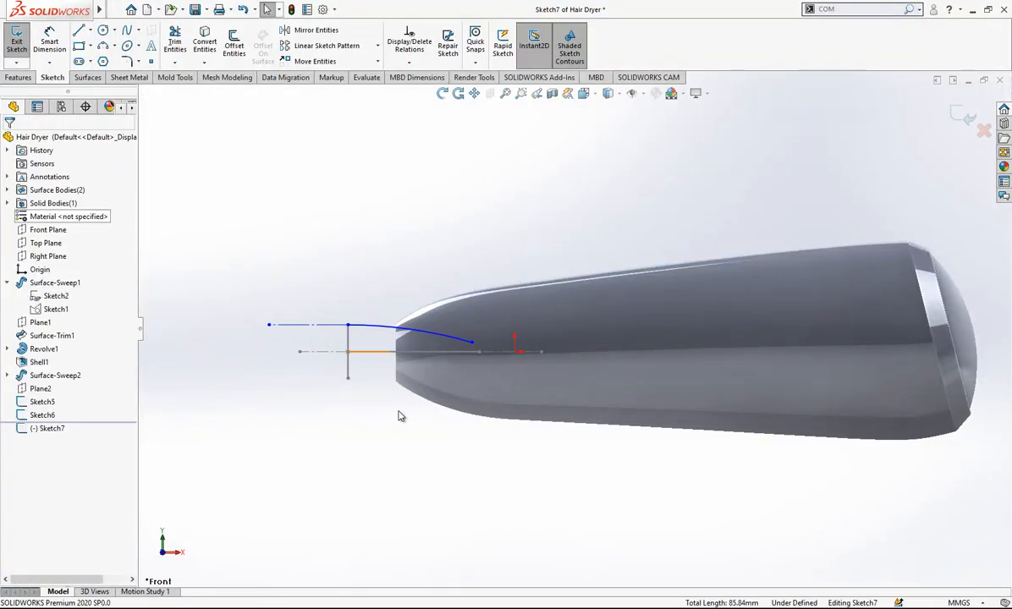
# - Dimension the shallow arc on the Front Plane with a radius of 200 mm
pyautogui.moveTo(398, 412); pyautogui.dragTo(389, 355, button='right')
pyautogui.click(381, 326)
pyautogui.click(385, 391)
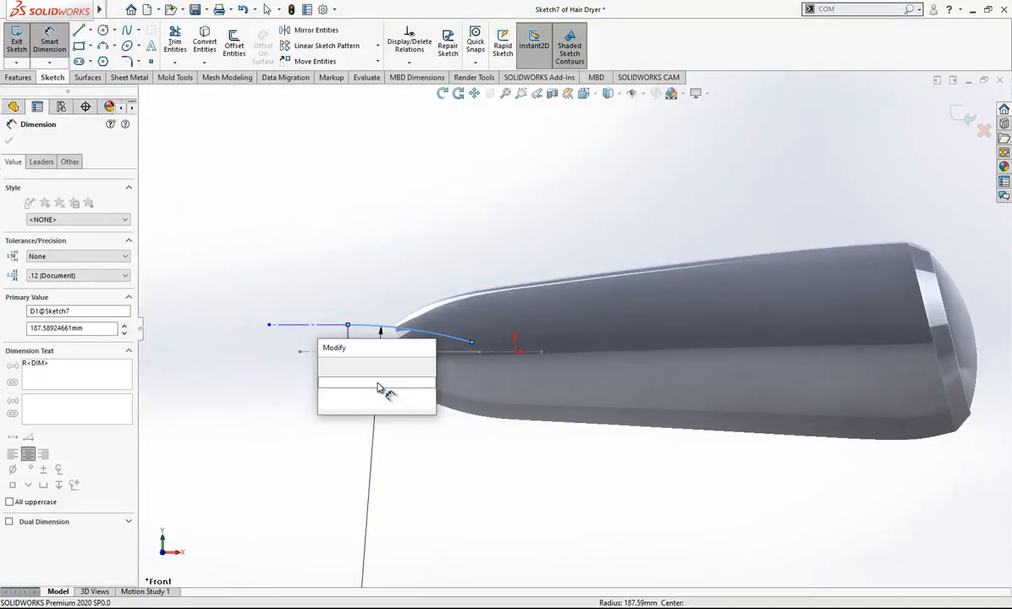
pyautogui.write('200')
pyautogui.press('Return')
pyautogui.press('Escape')
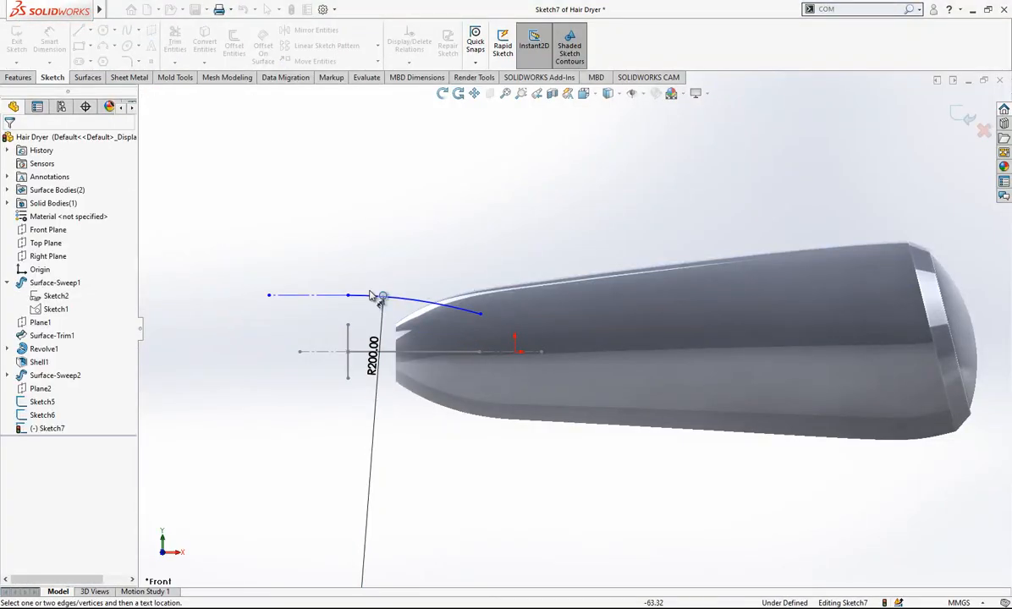
# - Add a Pierce relation between the shallow arc's start point and the slot profile's upper straight edge
pyautogui.moveTo(379, 296); pyautogui.dragTo(363, 342, button='middle')
pyautogui.click(362, 340)
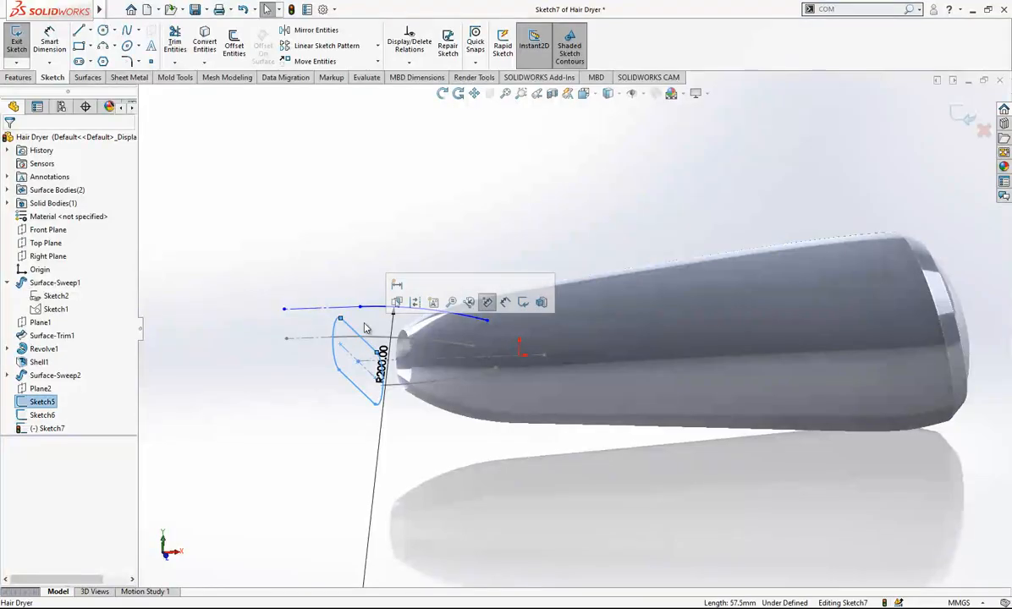
pyautogui.keyDown('ctrl'); pyautogui.click(339, 318); pyautogui.keyUp('ctrl')
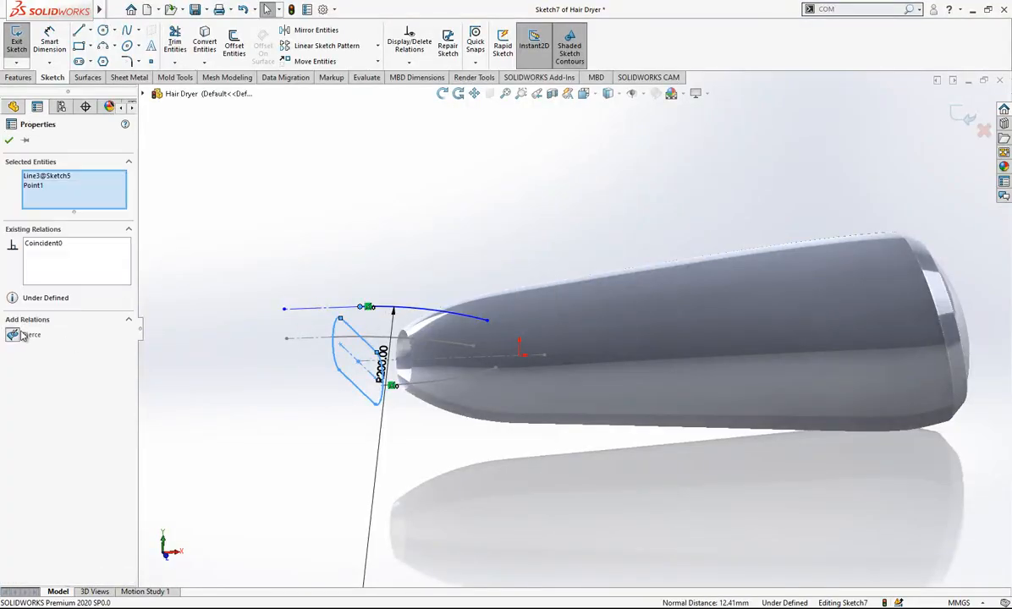
pyautogui.click(24, 335)
pyautogui.press('Escape')
# - Add a Vertical relation between the shallow arc's free endpoint and the endpoint of the Top Plane guide arc
pyautogui.moveTo(515, 300); pyautogui.dragTo(567, 338, button='middle')
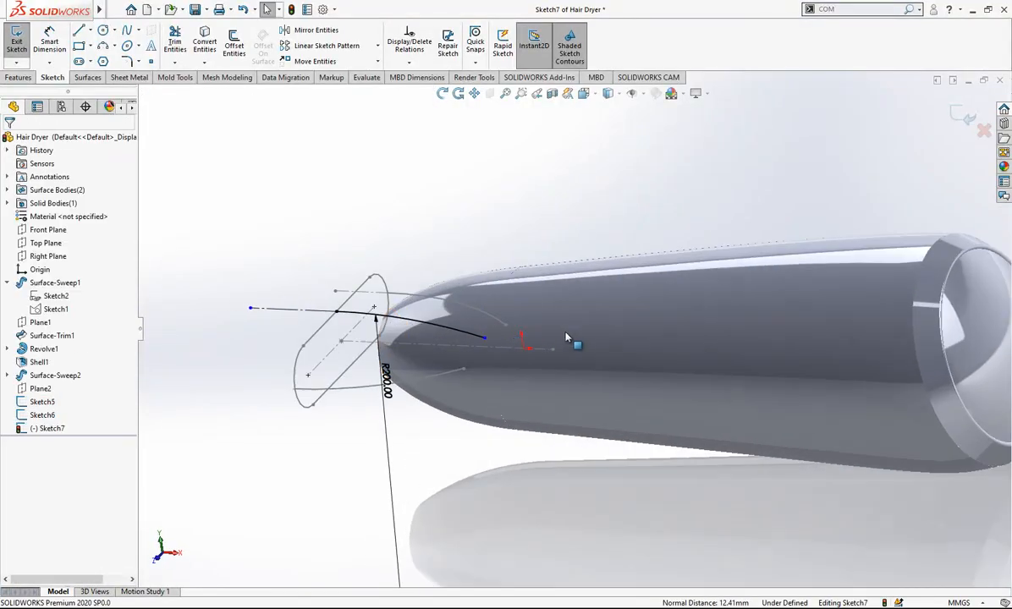
pyautogui.click(506, 326)
pyautogui.keyDown('ctrl'); pyautogui.click(484, 339); pyautogui.keyUp('ctrl')
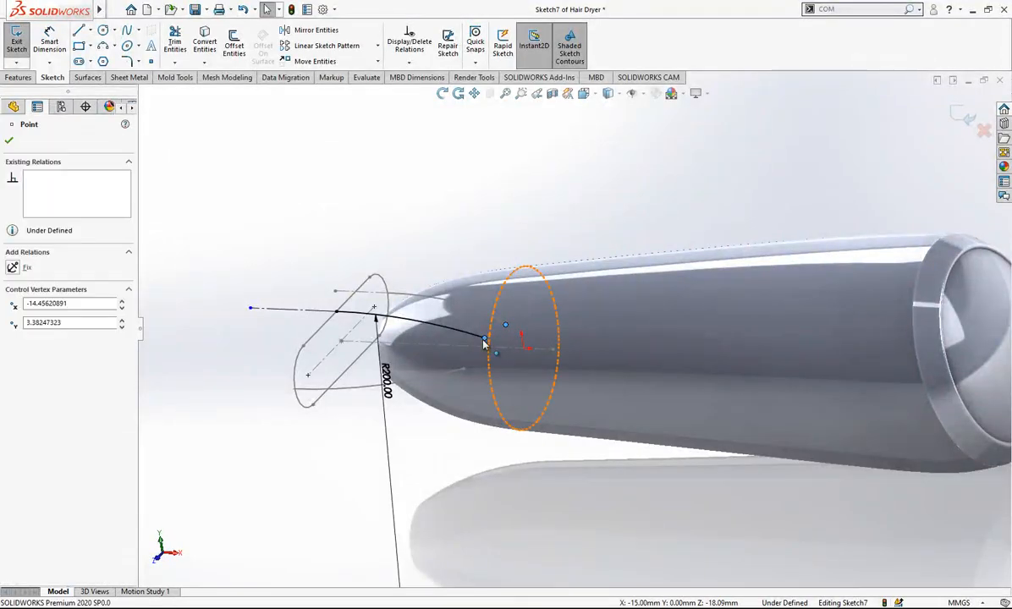
pyautogui.click(39, 335)
pyautogui.moveTo(572, 387); pyautogui.dragTo(648, 427, button='middle')
pyautogui.click(412, 391)
pyautogui.hotkey('ctrl', 'z')
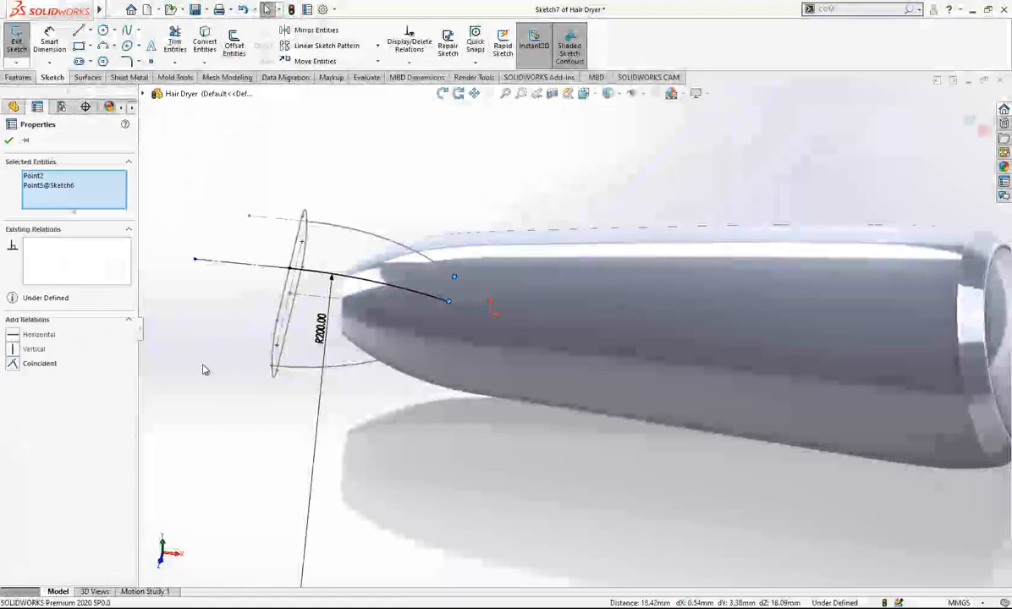
pyautogui.click(27, 351)
pyautogui.rightClick(407, 327)
# - Convert the Top Plane sketch's short centre construction line into the Front Plane sketch and set it as construction geometry
pyautogui.moveTo(475, 318)
pyautogui.mouseDown(button='middle')
pyautogui.moveTo(490, 311)
pyautogui.moveTo(448, 305)
pyautogui.moveTo(483, 273)
pyautogui.mouseUp(button='middle')
pyautogui.moveTo(439, 336); pyautogui.dragTo(463, 253, button='middle')
pyautogui.press('space')
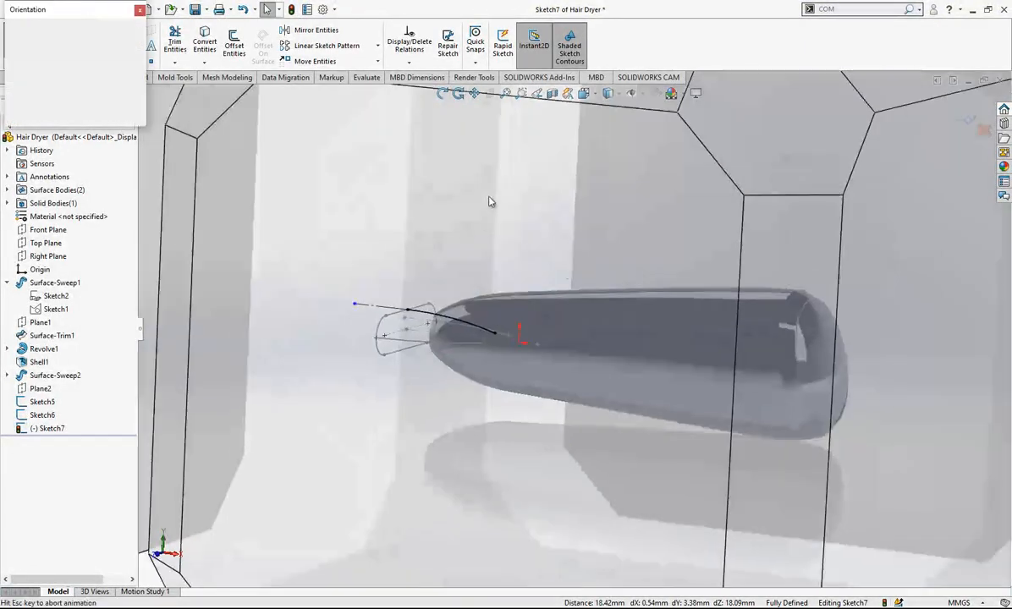
pyautogui.click(346, 354)
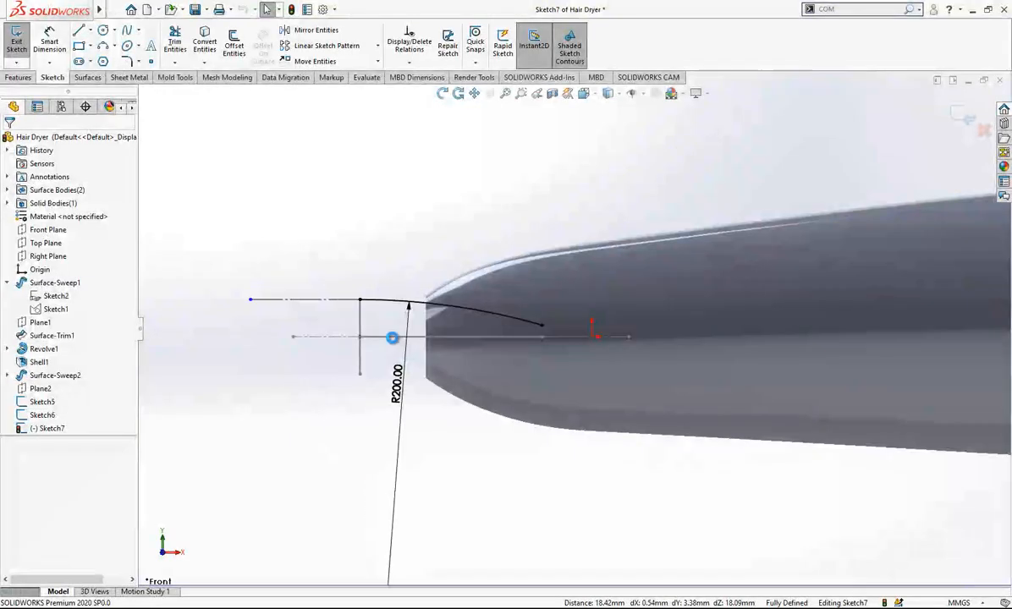
pyautogui.scroll(-2, 351, 340)
pyautogui.click(330, 281)
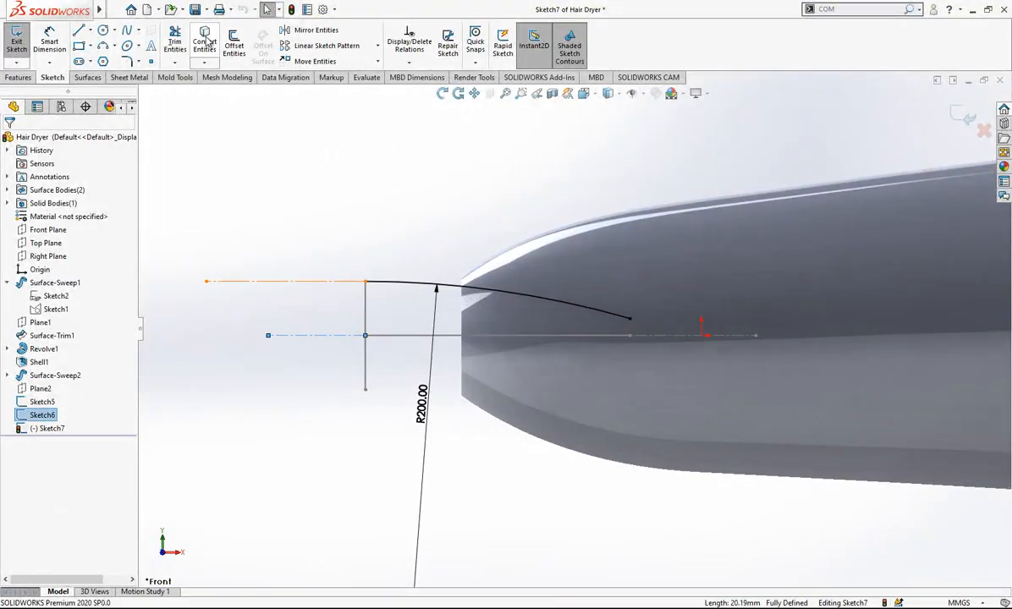
pyautogui.click(322, 336)
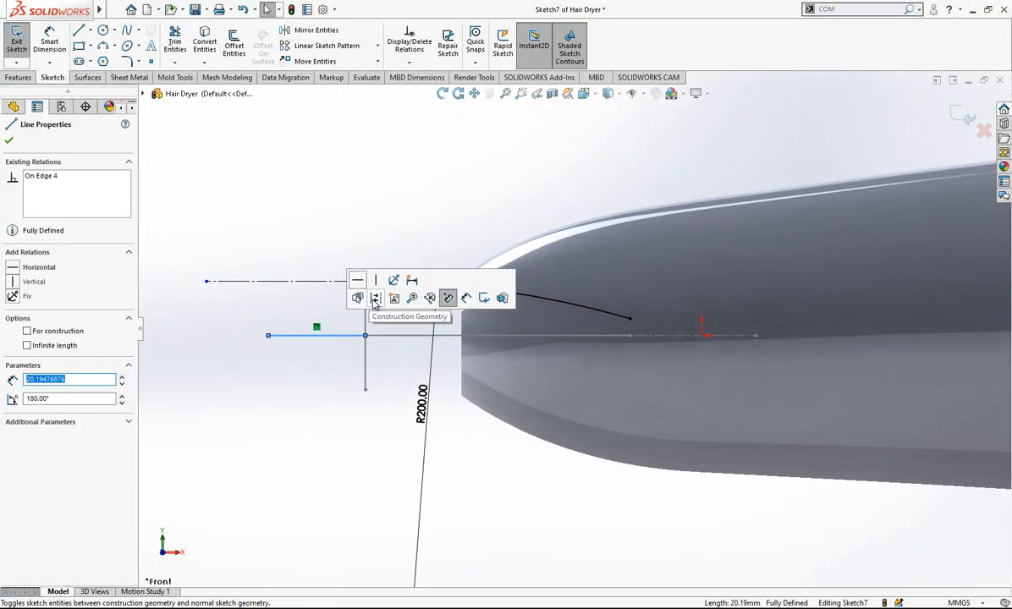
pyautogui.click(450, 296)
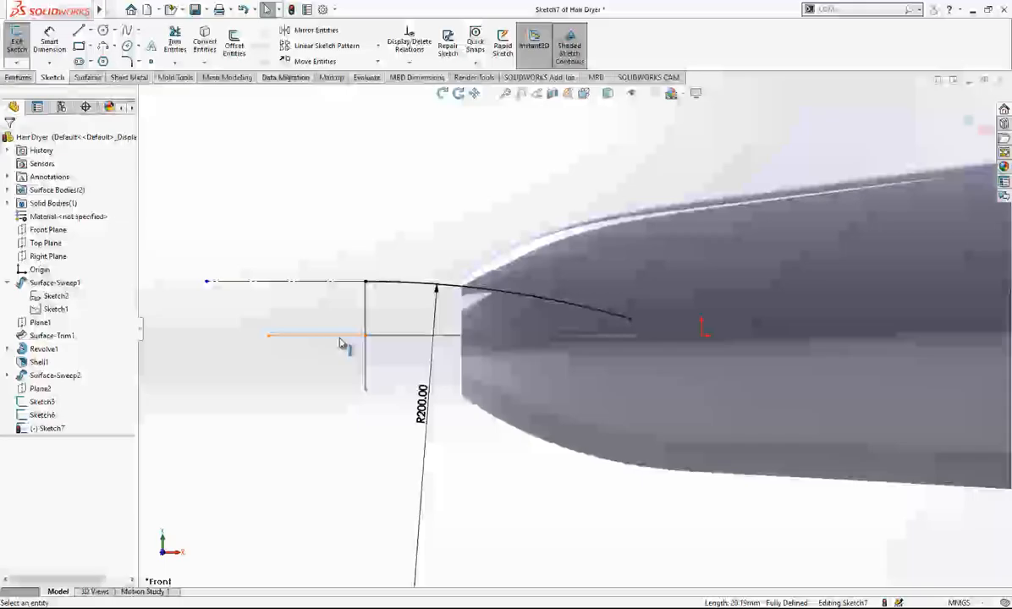
# - Mirror the 200 mm radius arc about the converted construction line and exit the sketch
pyautogui.click(310, 31)
pyautogui.click(423, 292)
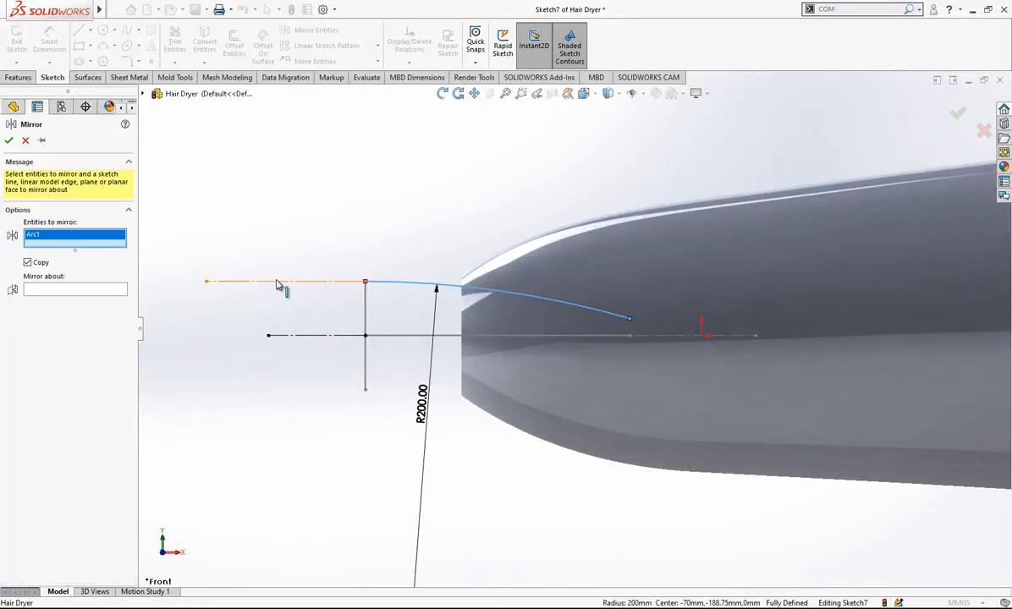
pyautogui.click(93, 290)
pyautogui.click(315, 335)
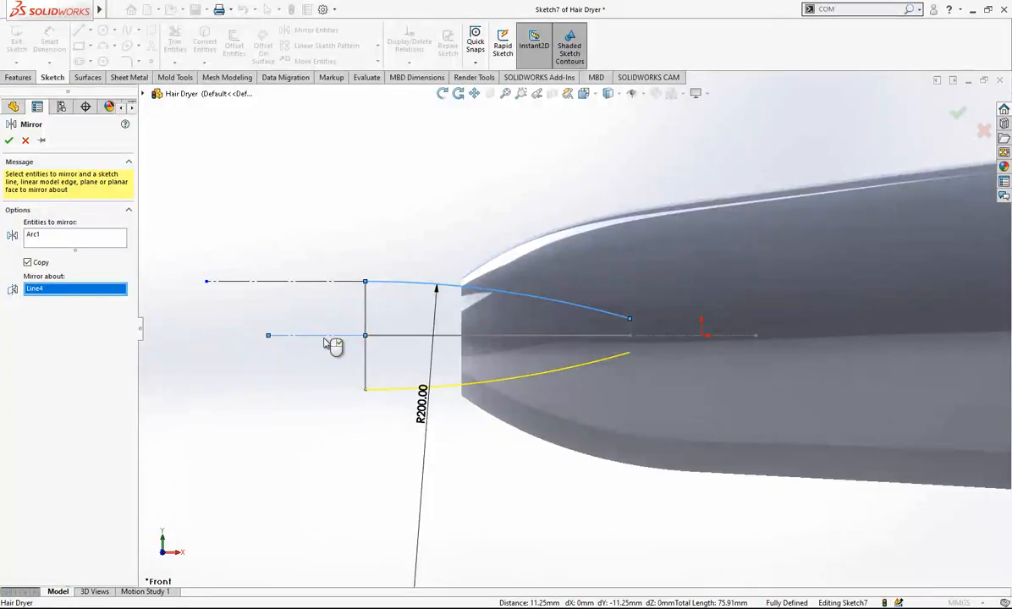
pyautogui.scroll(1, 590, 277)
pyautogui.rightClick(591, 278)
pyautogui.scroll(2, 470, 286)
pyautogui.moveTo(549, 330)
pyautogui.mouseDown(button='middle')
pyautogui.moveTo(584, 335)
pyautogui.moveTo(571, 384)
pyautogui.moveTo(576, 327)
pyautogui.mouseUp(button='middle')
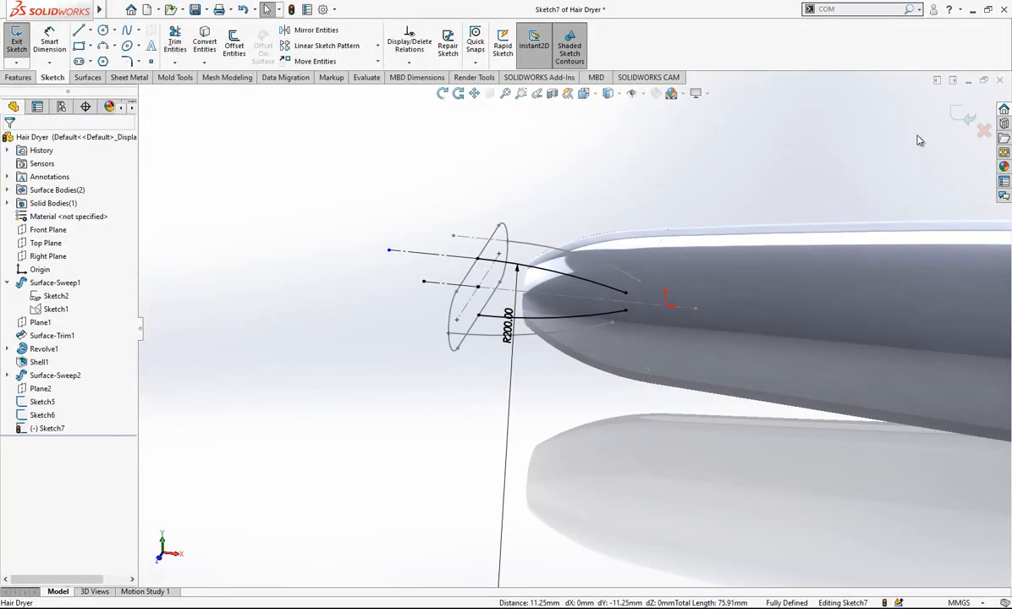
pyautogui.click(959, 116)
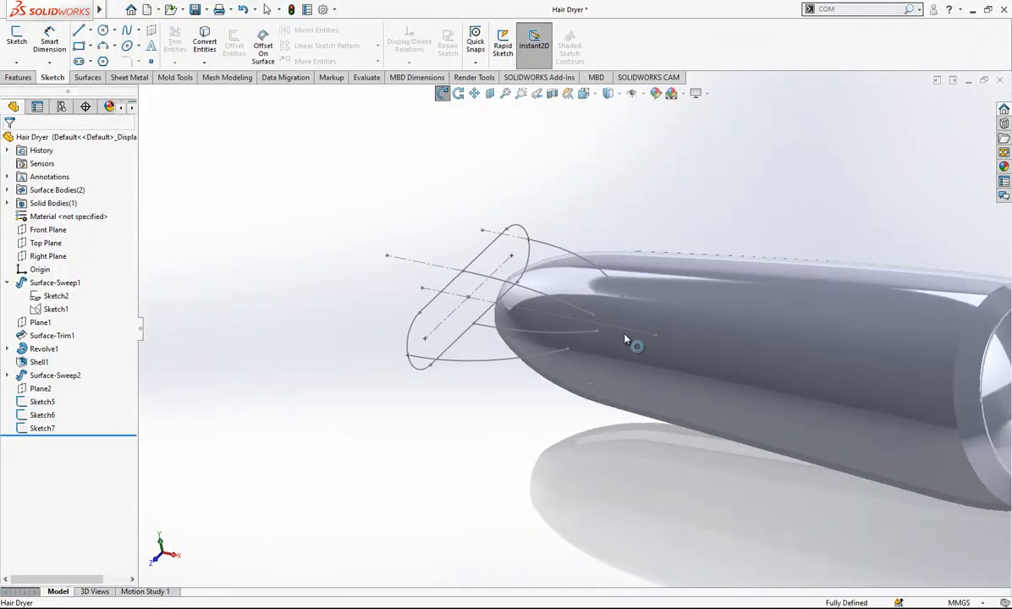
# - Create a reference plane parallel to the Right Plane through the free endpoint of the upper Front Plane guide arc
pyautogui.scroll(-1, 631, 337)
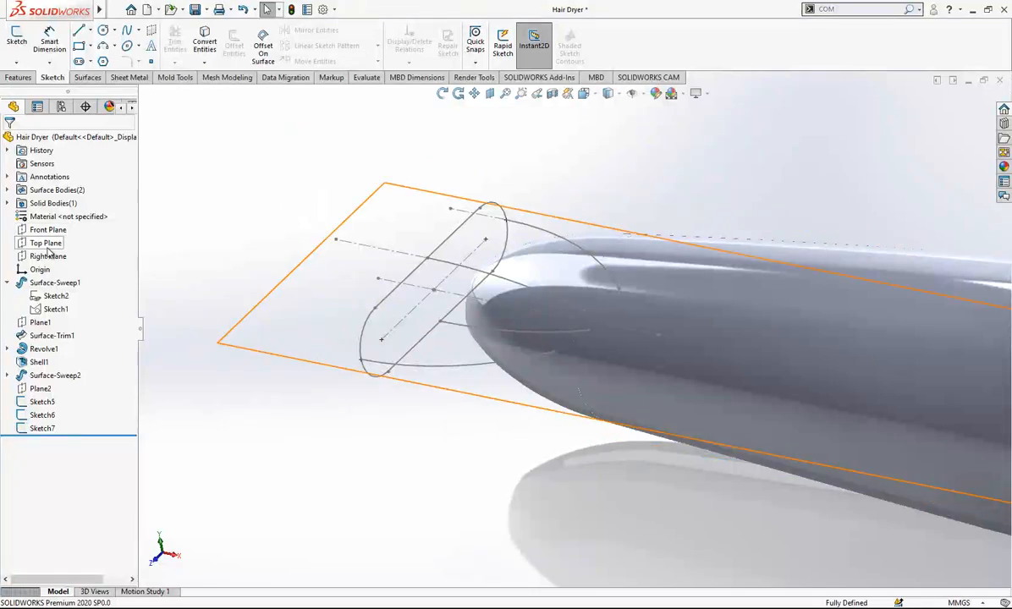
pyautogui.click(48, 255)
pyautogui.moveTo(575, 338)
pyautogui.mouseDown(button='middle')
pyautogui.moveTo(600, 317)
pyautogui.moveTo(533, 112)
pyautogui.mouseUp(button='middle')
pyautogui.click(25, 80)
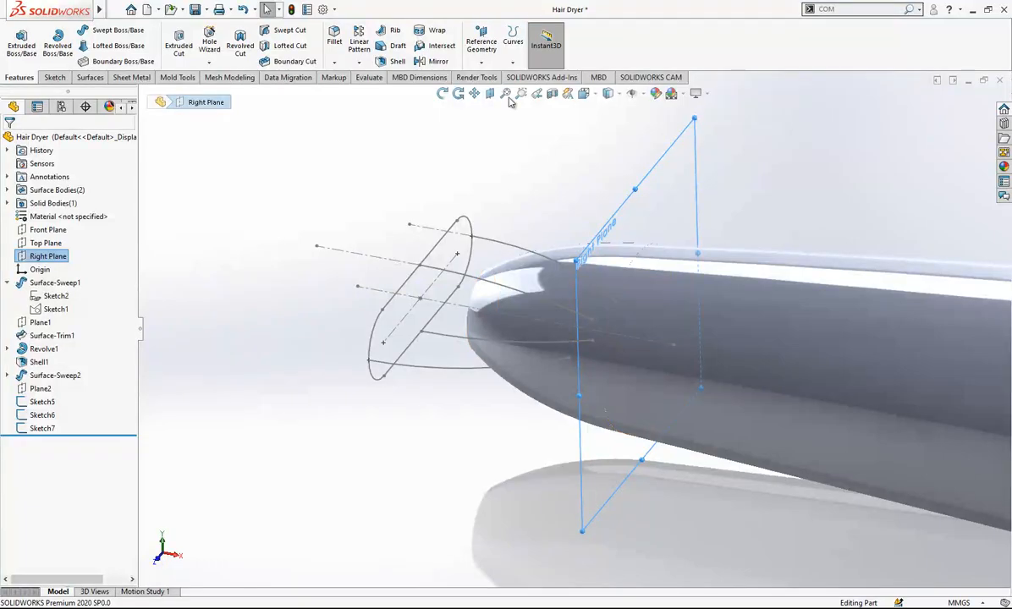
pyautogui.click(482, 62)
pyautogui.click(495, 50)
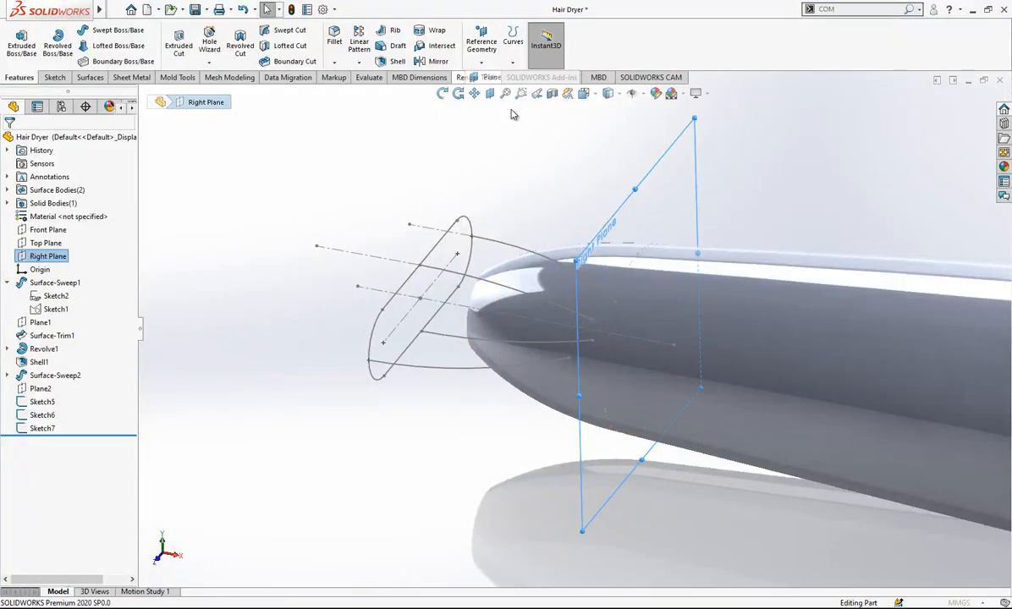
pyautogui.click(591, 323)
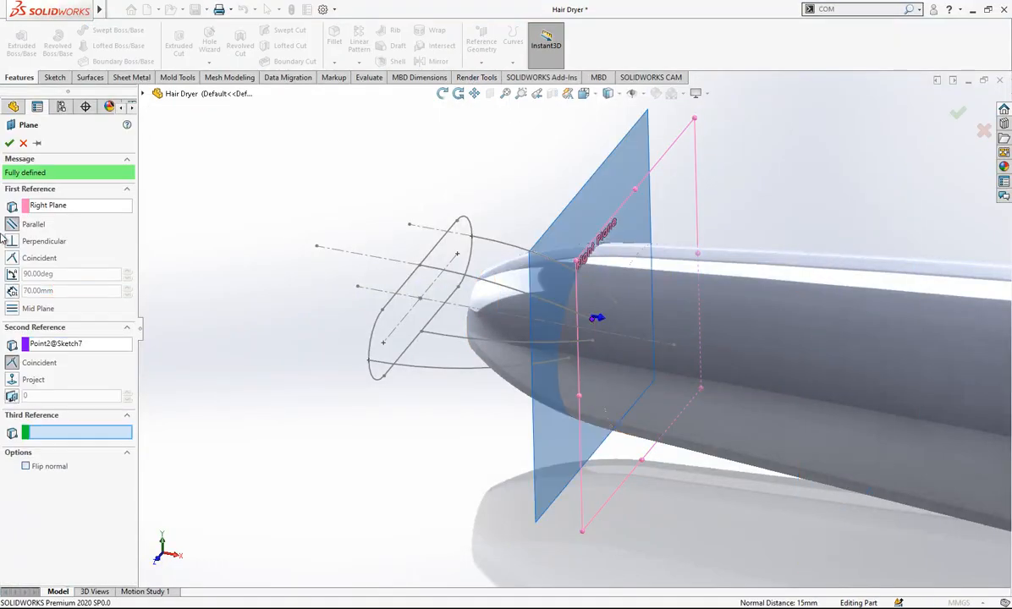
pyautogui.click(9, 143)
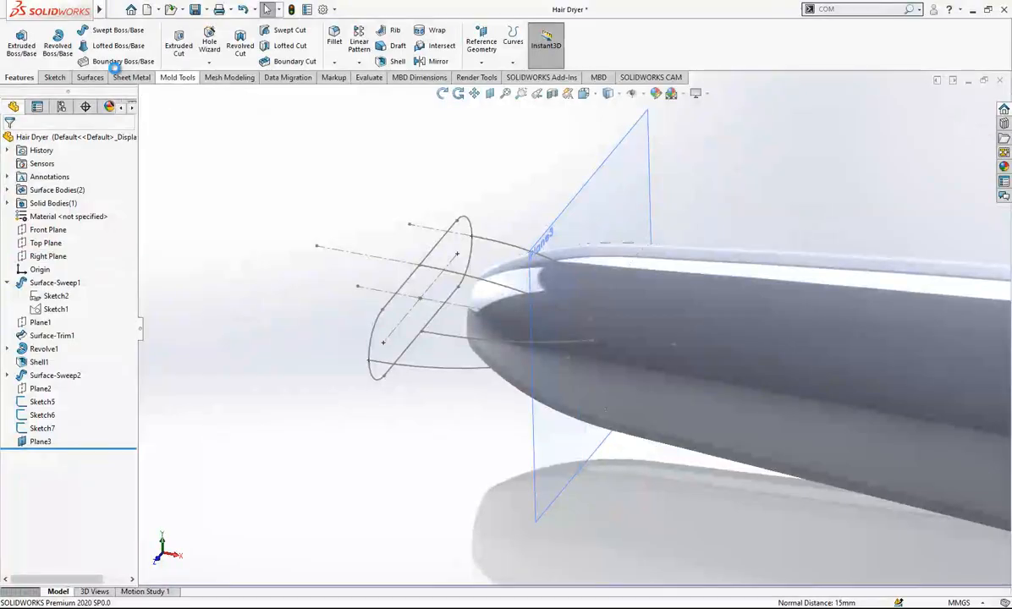
# - Sketch a centerpoint straight slot on the new plane, centred on the origin and about 42 mm long between its arc centres
pyautogui.click(60, 78)
pyautogui.click(80, 59)
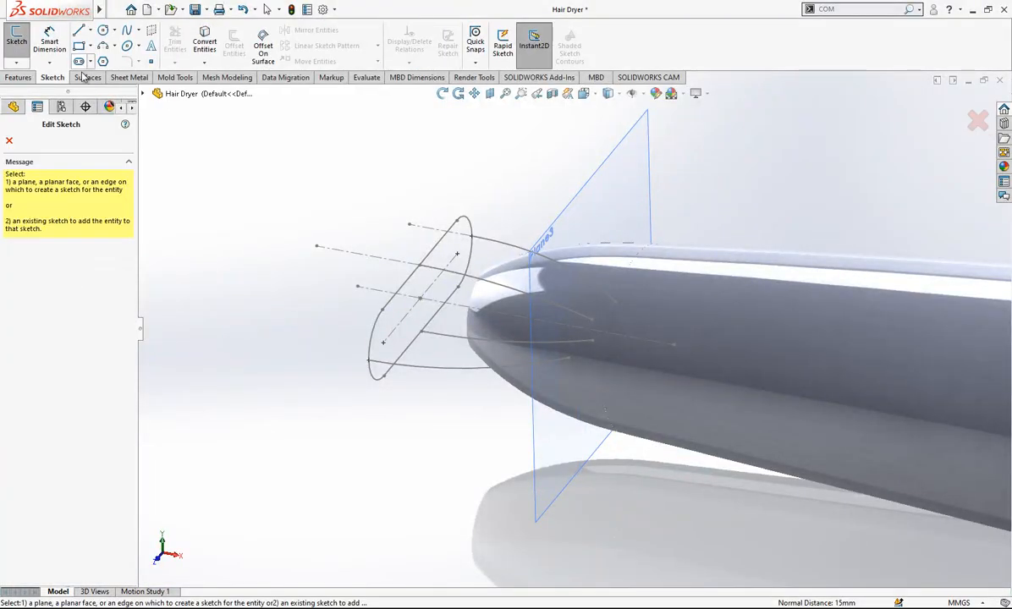
pyautogui.click(617, 174)
pyautogui.click(670, 134)
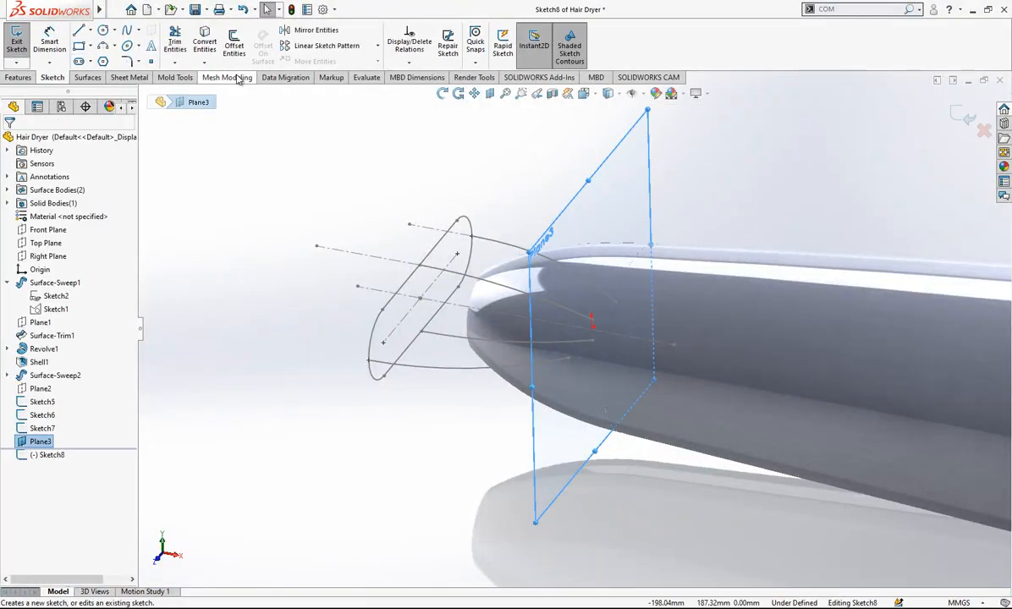
pyautogui.click(56, 180)
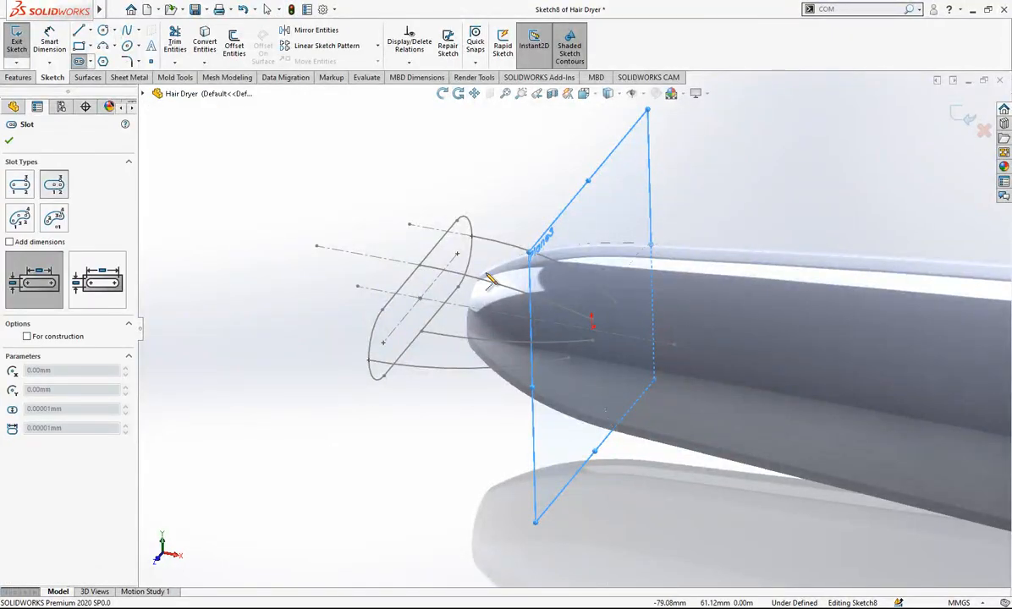
pyautogui.scroll(-3, 612, 329)
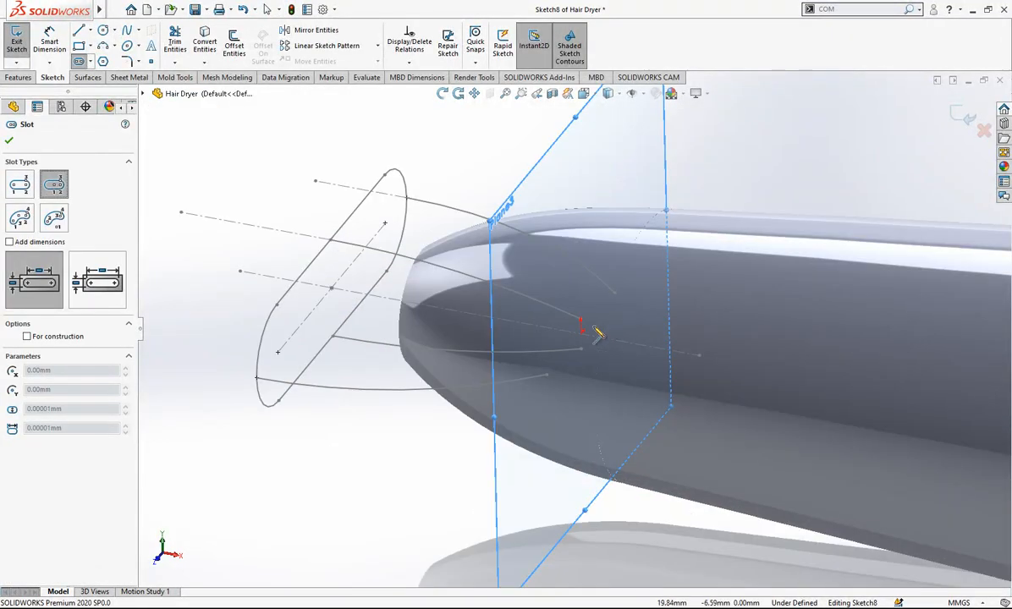
pyautogui.click(584, 336)
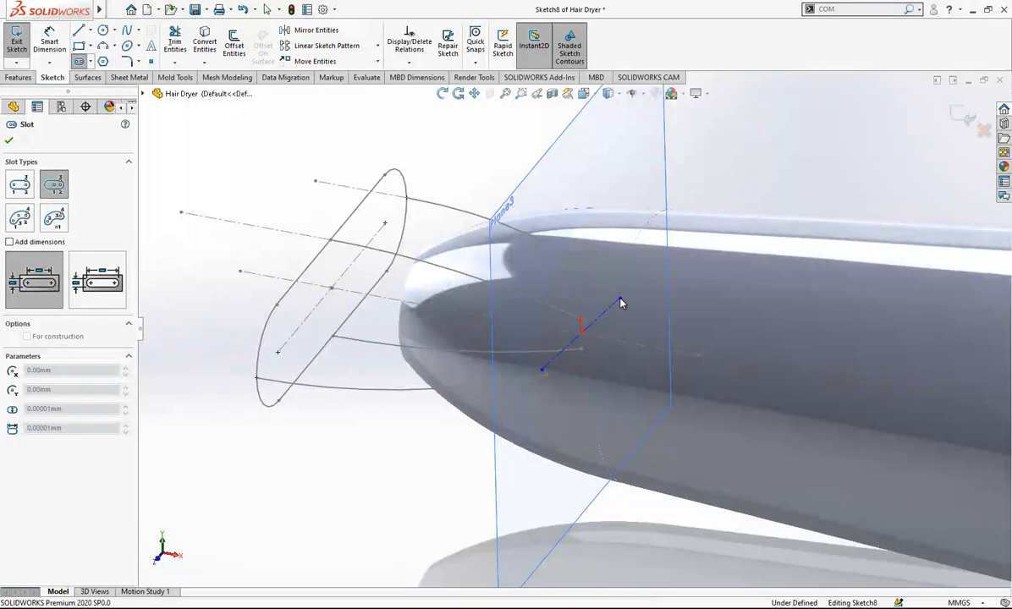
pyautogui.click(623, 316)
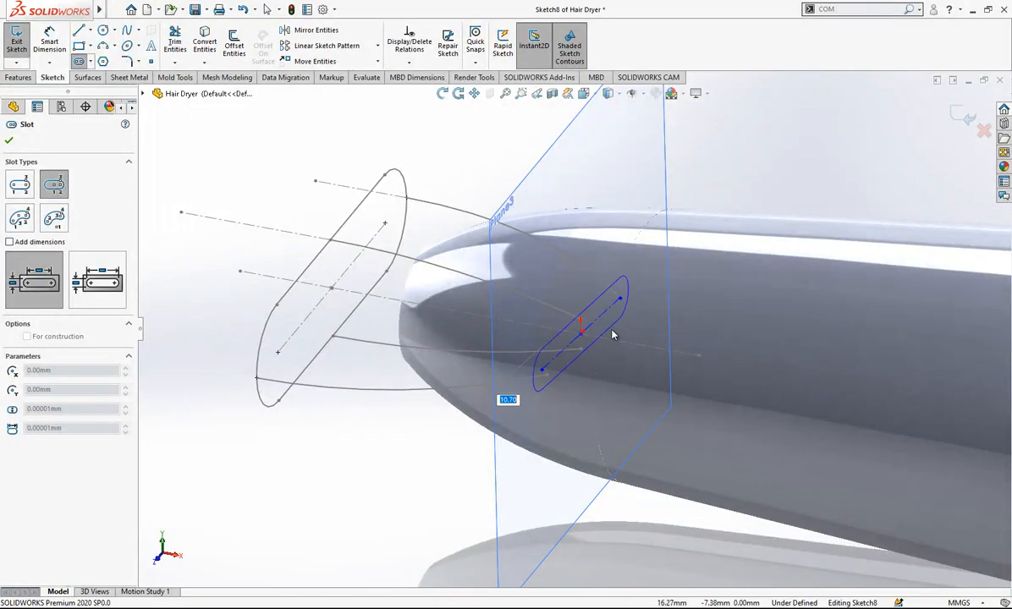
pyautogui.click(612, 331)
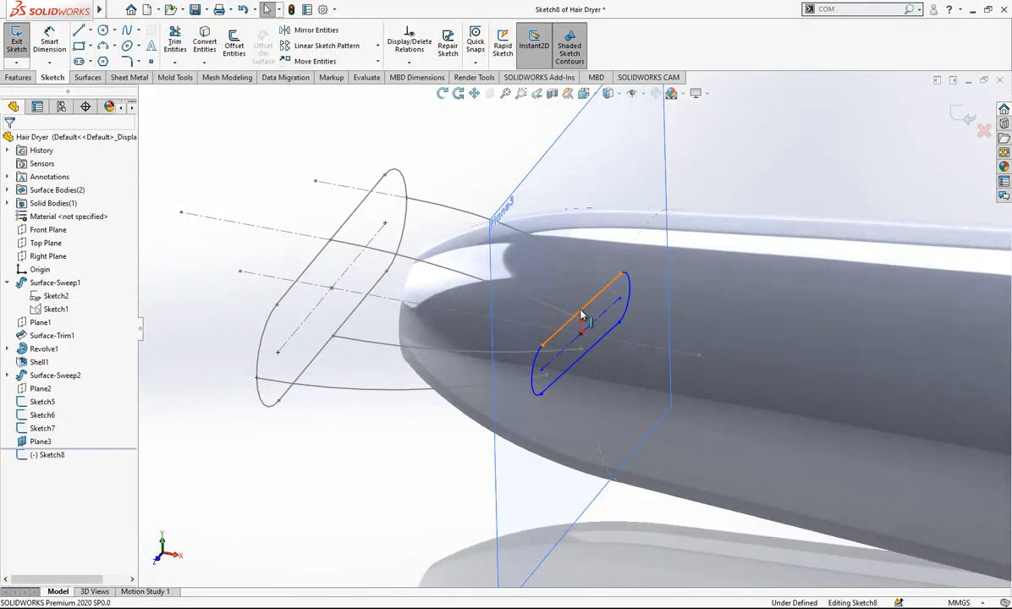
# - Make the new slot's upper edge coincident with the endpoint of the upper Front Plane guide arc
pyautogui.click(581, 322)
pyautogui.keyDown('ctrl'); pyautogui.click(474, 339); pyautogui.keyUp('ctrl')
pyautogui.click(38, 334)
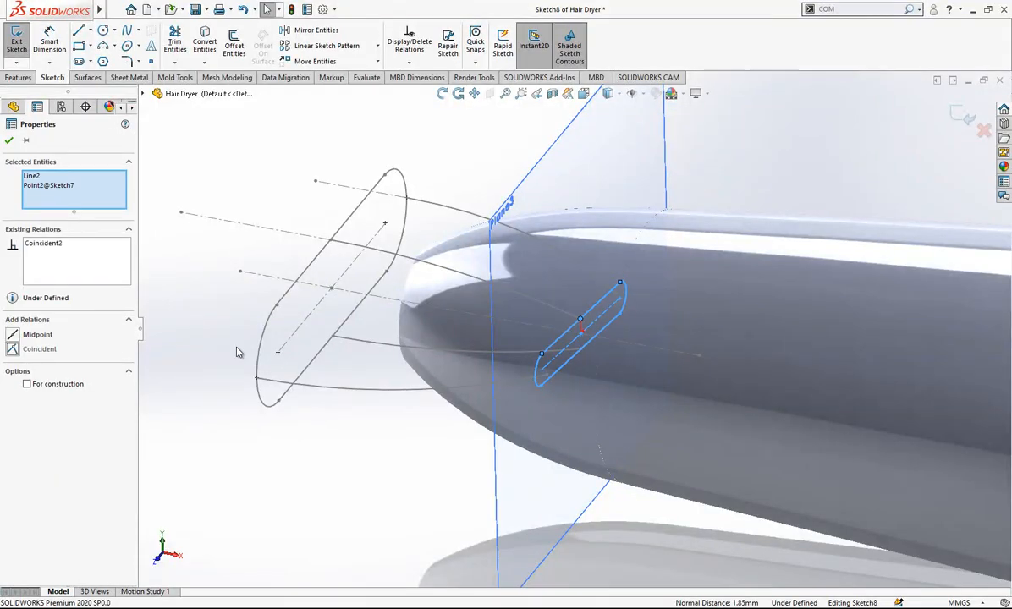
pyautogui.press('Escape')
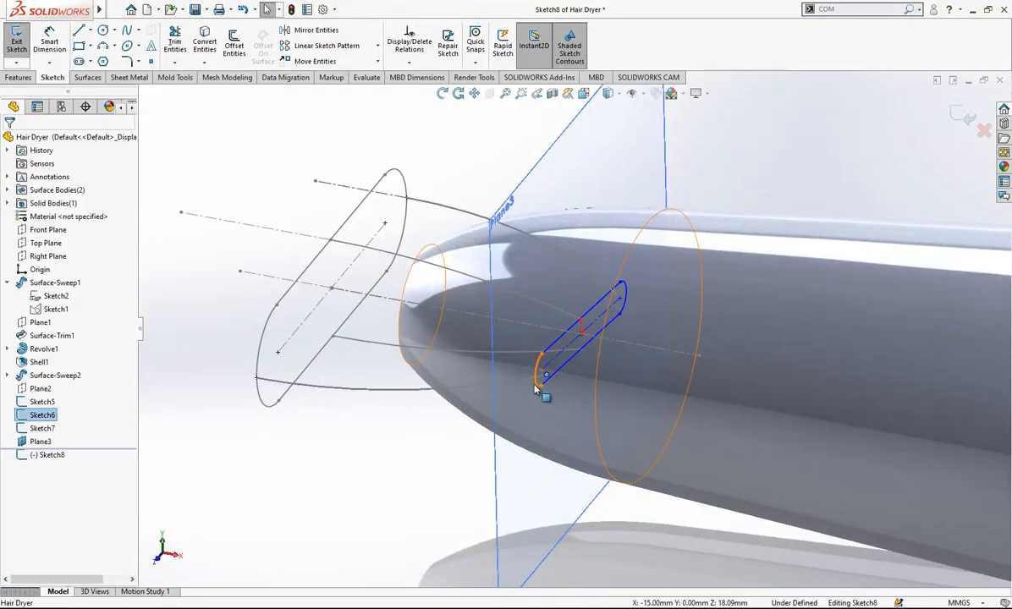
pyautogui.click(462, 394)
pyautogui.click(536, 380)
pyautogui.keyDown('ctrl'); pyautogui.click(545, 375); pyautogui.keyUp('ctrl')
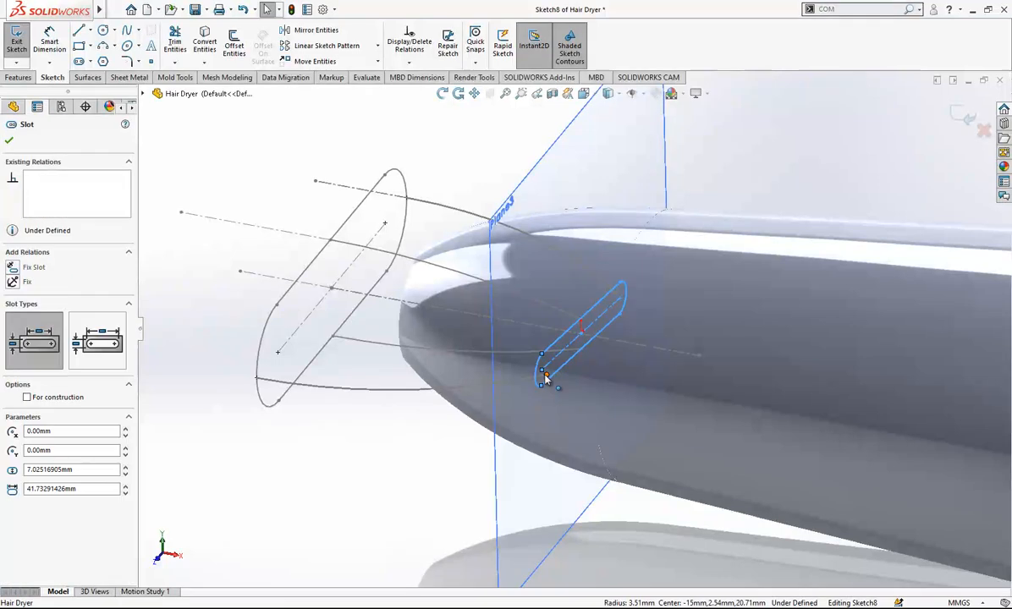
pyautogui.click(240, 358)
pyautogui.moveTo(524, 331)
pyautogui.mouseDown(button='middle')
pyautogui.moveTo(520, 432)
pyautogui.moveTo(548, 387)
pyautogui.mouseUp(button='middle')
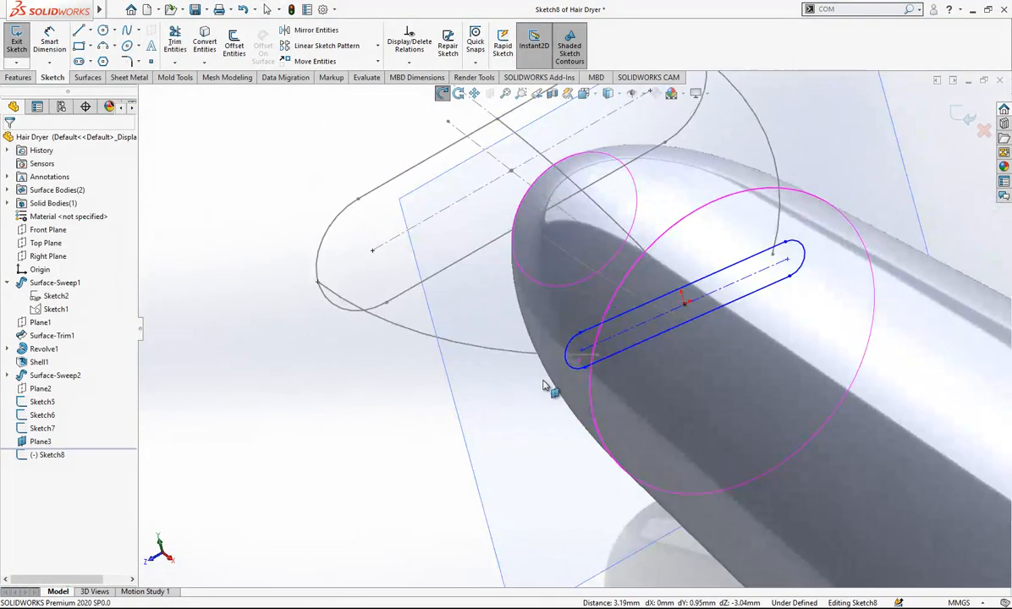
pyautogui.scroll(-2, 585, 369)
pyautogui.click(602, 350)
pyautogui.moveTo(633, 351)
pyautogui.mouseDown(button='middle')
pyautogui.moveTo(660, 456)
pyautogui.moveTo(634, 404)
pyautogui.mouseUp(button='middle')
pyautogui.click(562, 266)
pyautogui.moveTo(559, 264); pyautogui.dragTo(601, 239)
pyautogui.click(579, 260)
pyautogui.press('Escape')
# - Make the new slot's rounded end coincident with the endpoint of the Top Plane guide arc
pyautogui.moveTo(578, 264); pyautogui.dragTo(664, 264, button='middle')
pyautogui.click(640, 266)
pyautogui.click(630, 262)
pyautogui.keyDown('ctrl'); pyautogui.click(641, 266); pyautogui.keyUp('ctrl')
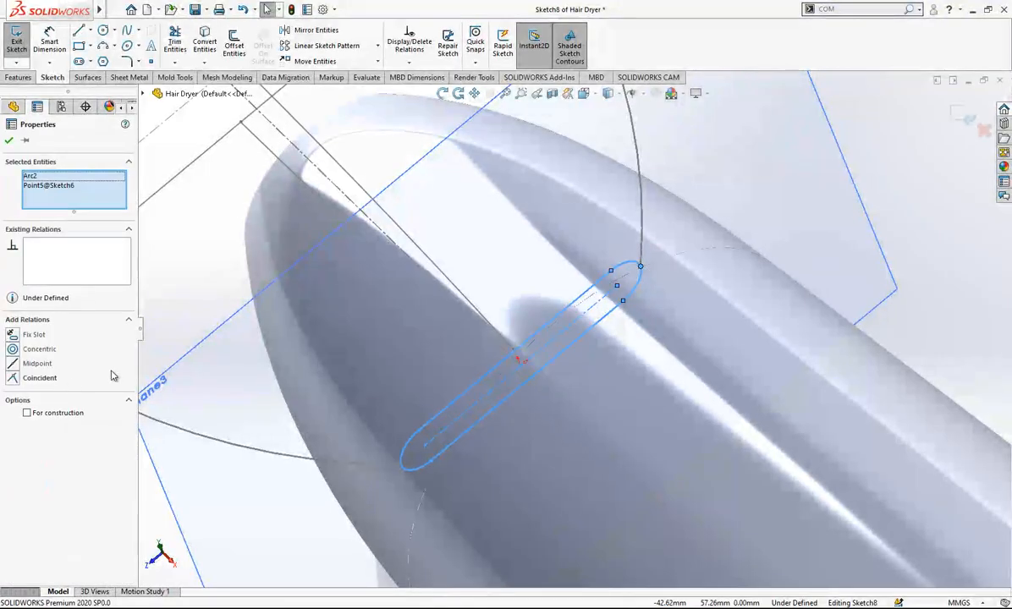
pyautogui.click(36, 379)
pyautogui.press('Escape')
# - Add a midpoint relation between the new slot's lower edge and the endpoint of the lower guide arc, and exit the sketch
pyautogui.scroll(1, 582, 343)
pyautogui.moveTo(638, 325); pyautogui.dragTo(636, 257, button='middle')
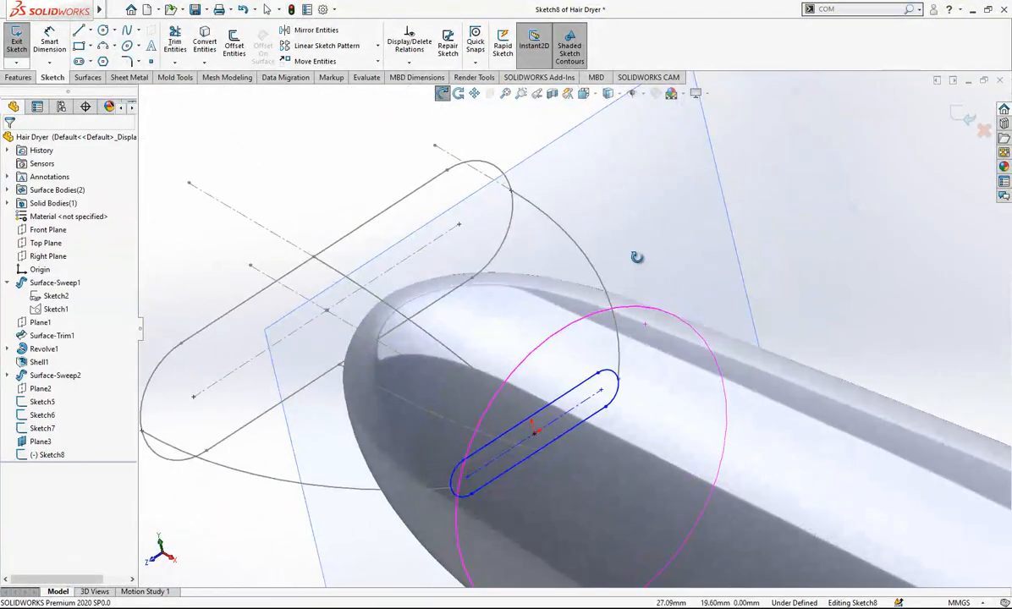
pyautogui.scroll(-1, 615, 367)
pyautogui.click(525, 470)
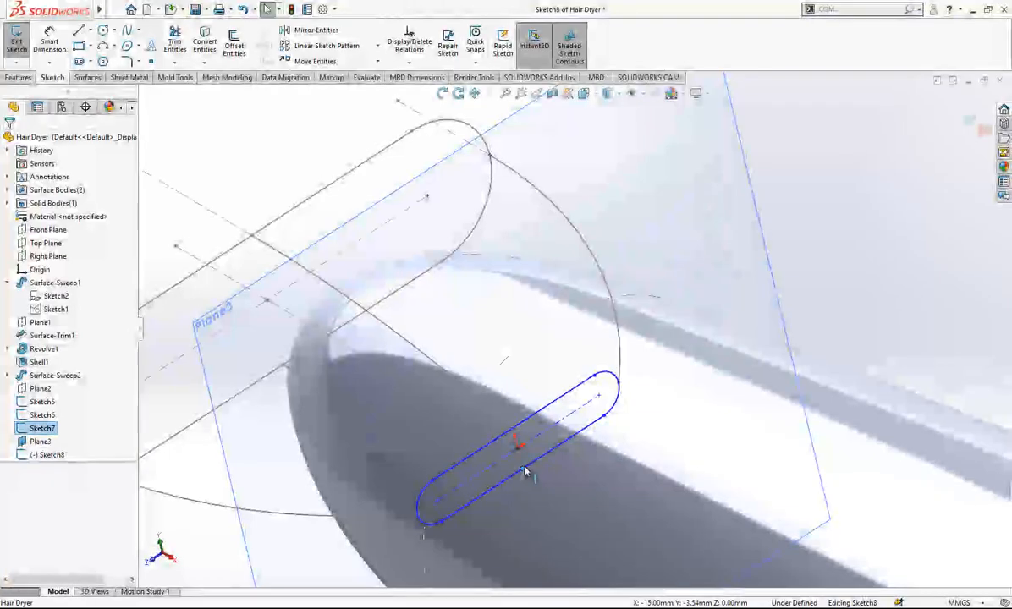
pyautogui.keyDown('ctrl'); pyautogui.click(523, 469); pyautogui.keyUp('ctrl')
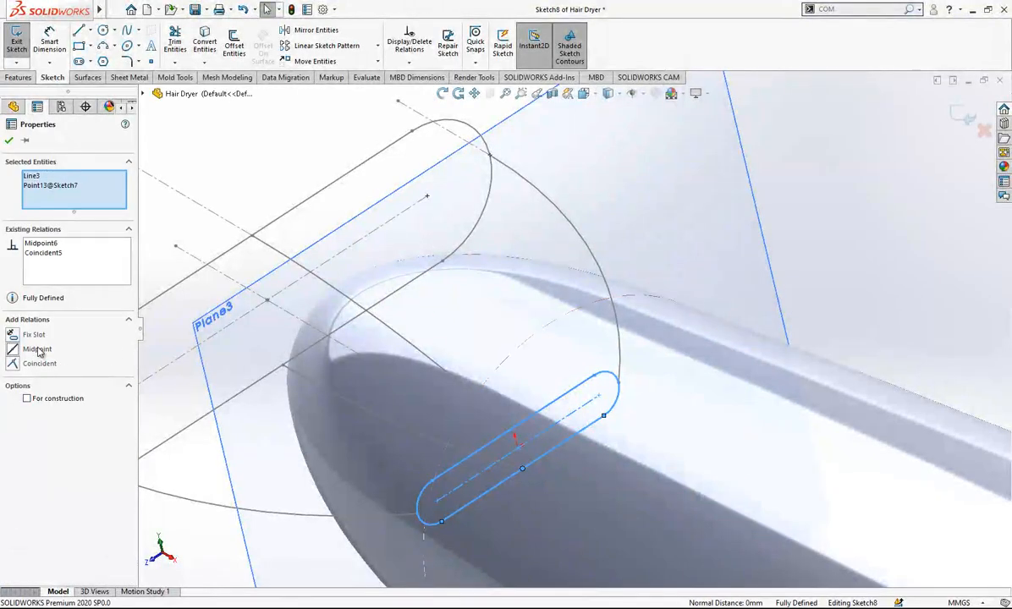
pyautogui.press('Escape')
pyautogui.scroll(3, 688, 402)
pyautogui.moveTo(688, 401); pyautogui.dragTo(694, 366, button='middle')
pyautogui.scroll(2, 649, 392)
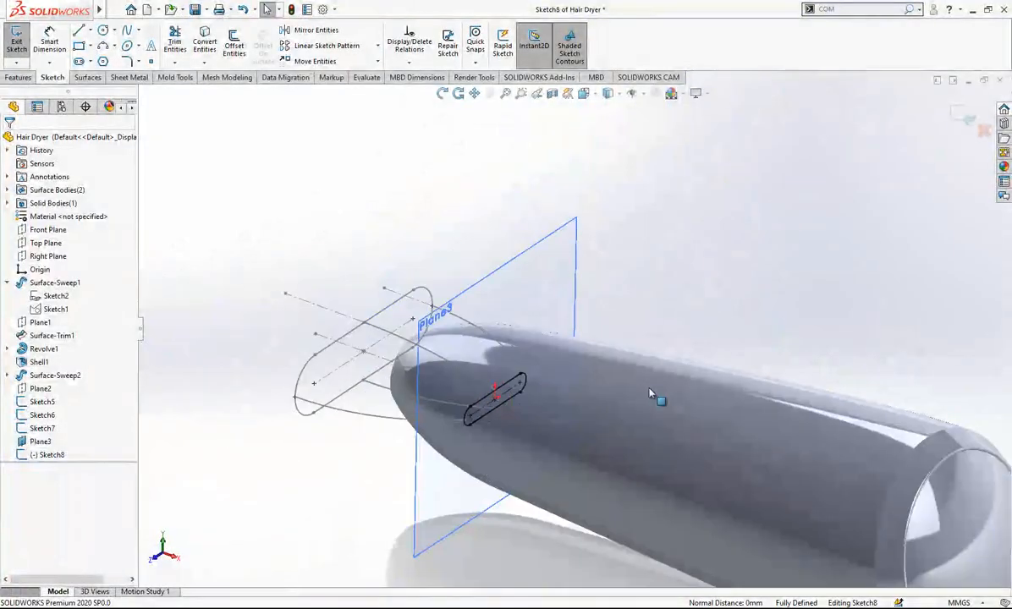
pyautogui.keyDown('ctrl'); pyautogui.moveTo(606, 362); pyautogui.dragTo(639, 337, button='middle'); pyautogui.keyUp('ctrl')
pyautogui.click(565, 265)
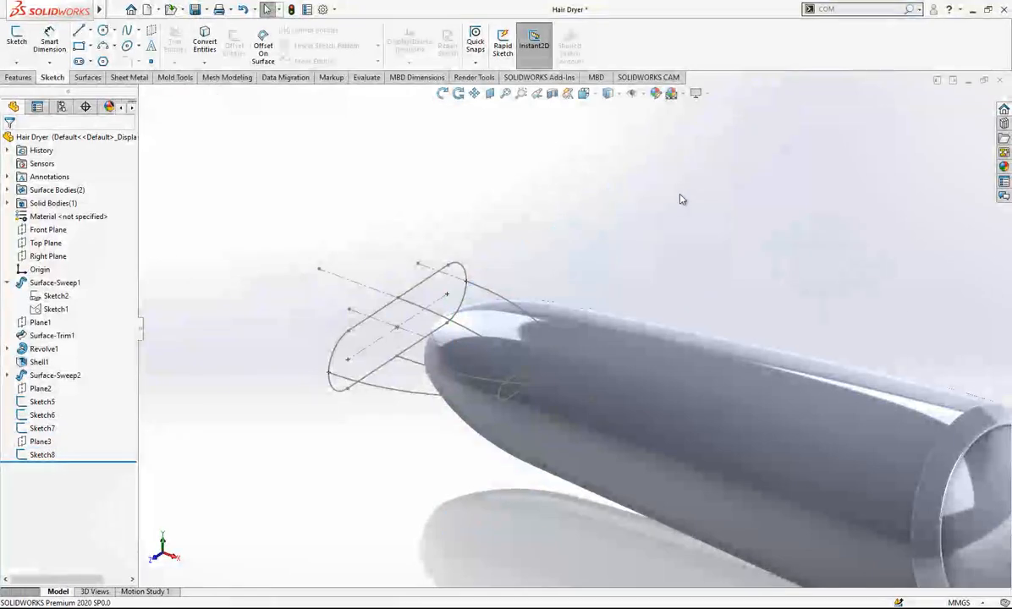
# - Hide the surface bodies so only the nozzle sketches remain in the nozzle area
pyautogui.moveTo(569, 326); pyautogui.dragTo(559, 341, button='middle')
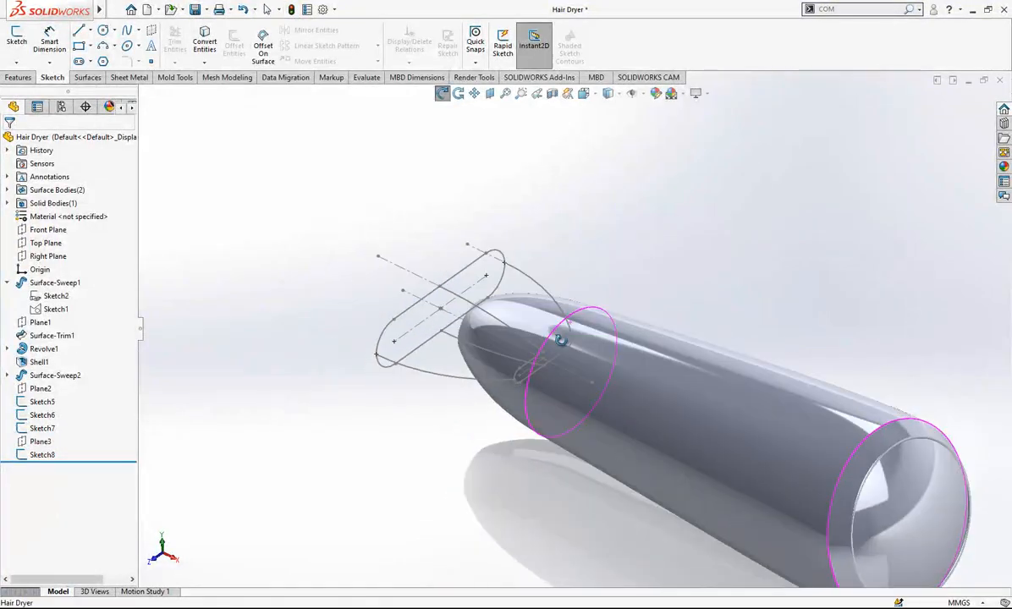
pyautogui.click(91, 175)
pyautogui.moveTo(672, 345)
pyautogui.mouseDown(button='middle')
pyautogui.moveTo(499, 328)
pyautogui.moveTo(548, 279)
pyautogui.moveTo(544, 291)
pyautogui.moveTo(399, 282)
pyautogui.mouseUp(button='middle')
# - Set up a surface loft between the large and small slot profiles, using the four connecting arcs as separate guide curves
pyautogui.click(86, 78)
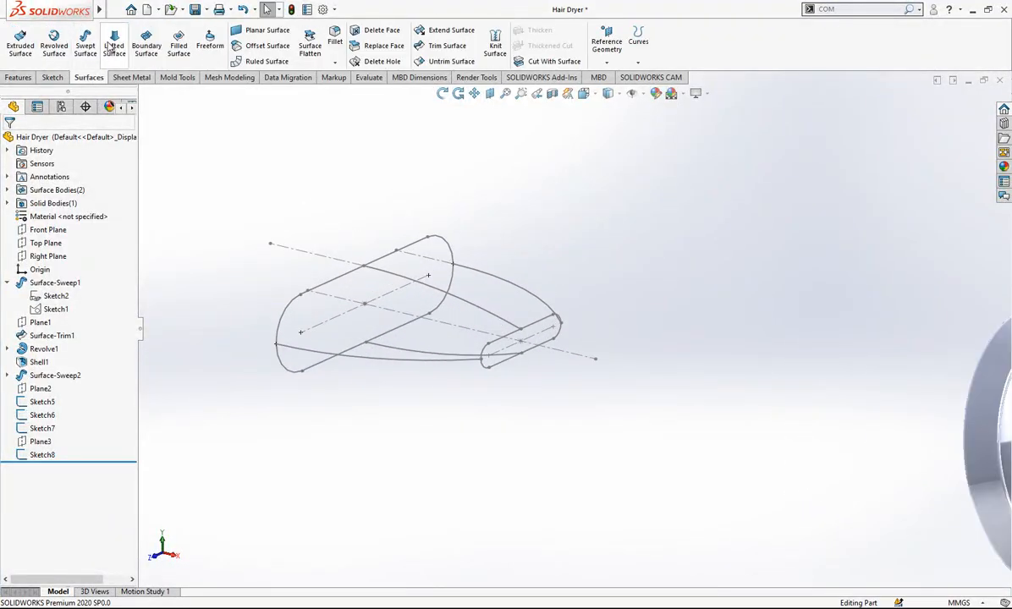
pyautogui.click(114, 44)
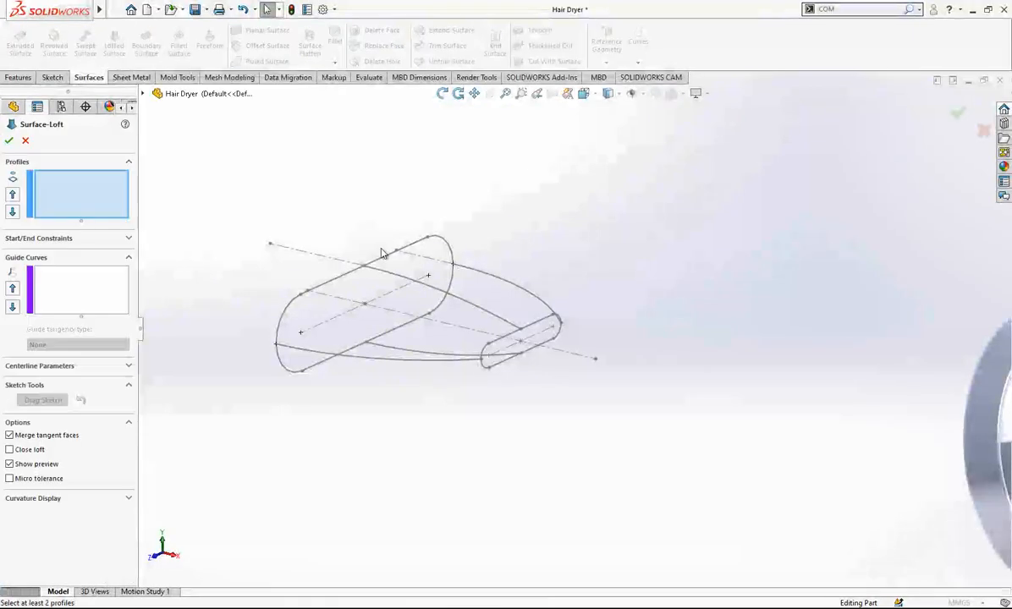
pyautogui.click(535, 327)
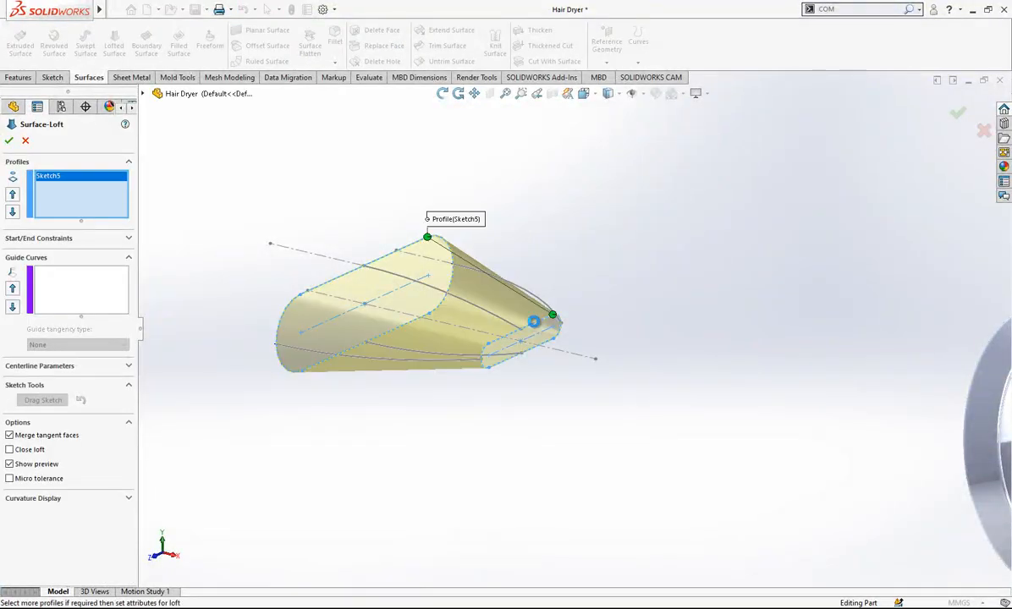
pyautogui.click(353, 359)
pyautogui.click(254, 396)
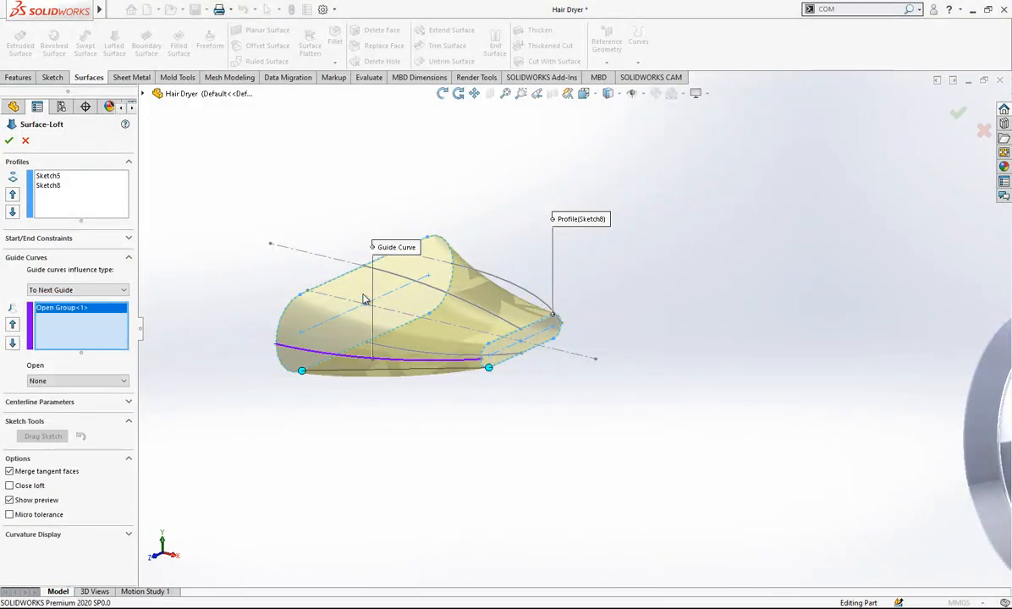
pyautogui.click(384, 275)
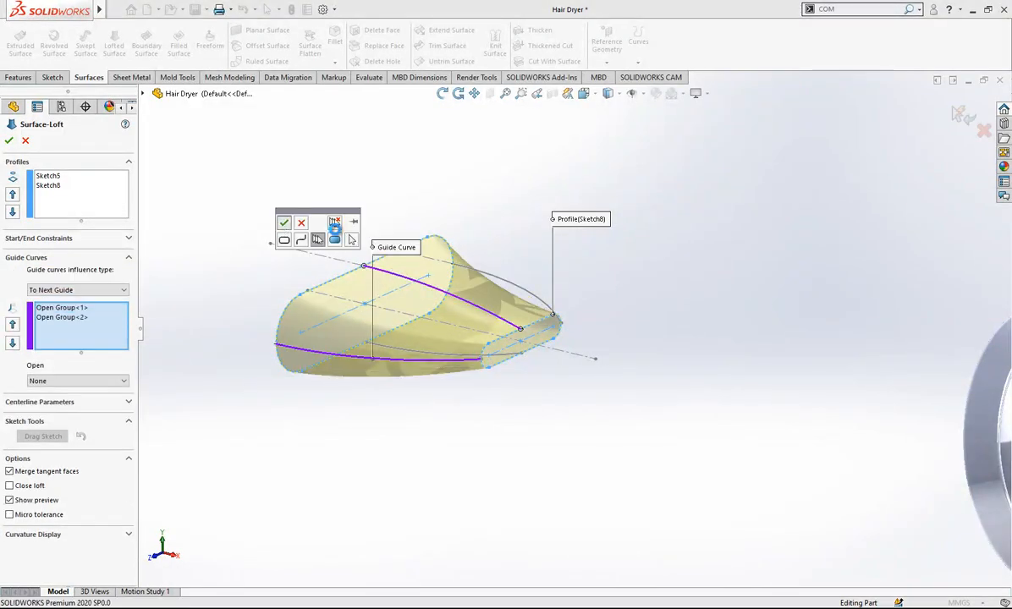
pyautogui.click(494, 275)
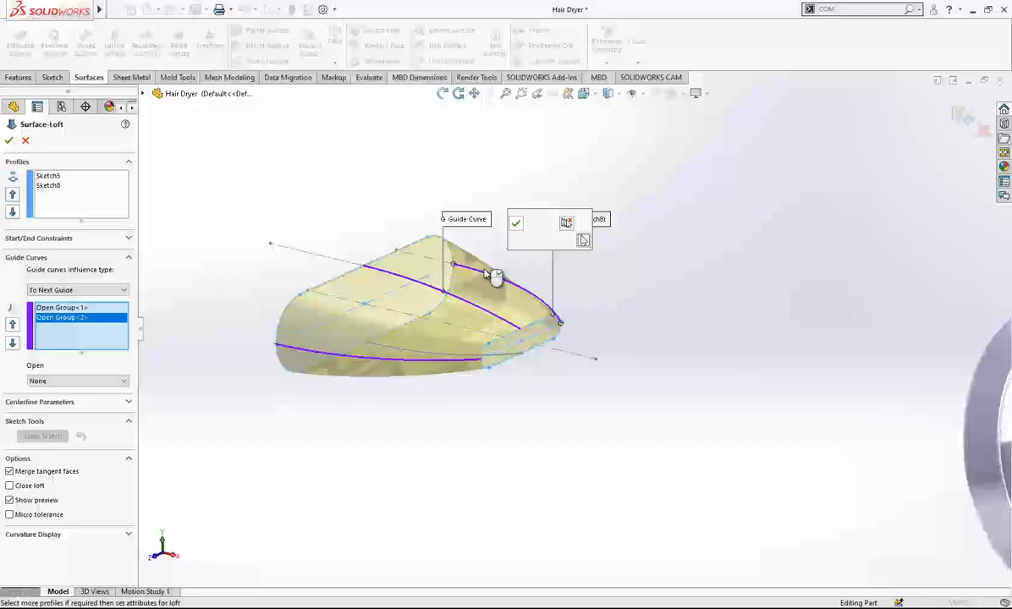
pyautogui.click(517, 224)
pyautogui.click(414, 353)
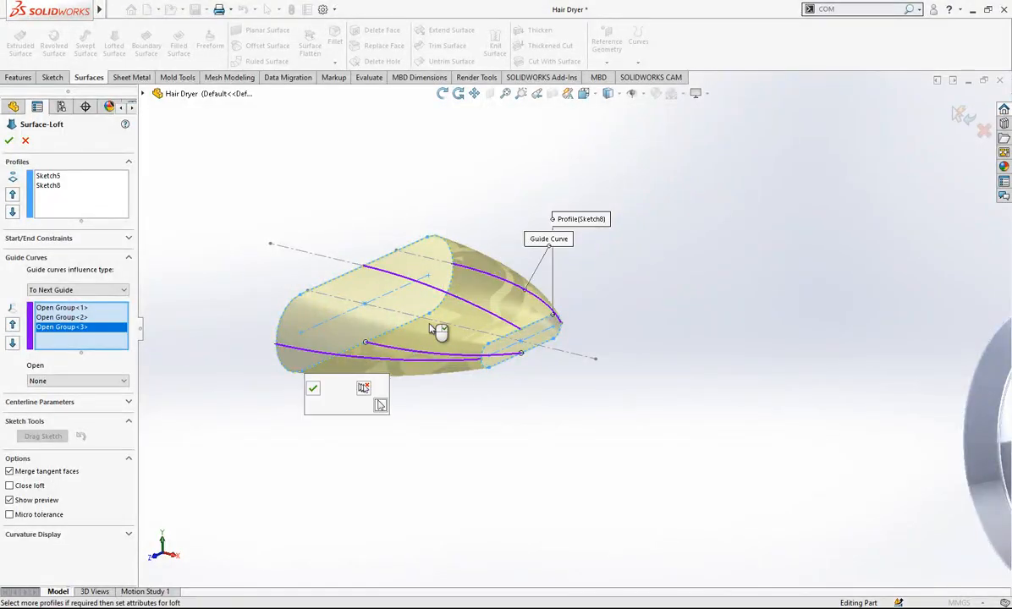
pyautogui.click(314, 387)
# - Set the loft's start constraint to Normal To Profile and create the surface
pyautogui.click(60, 197)
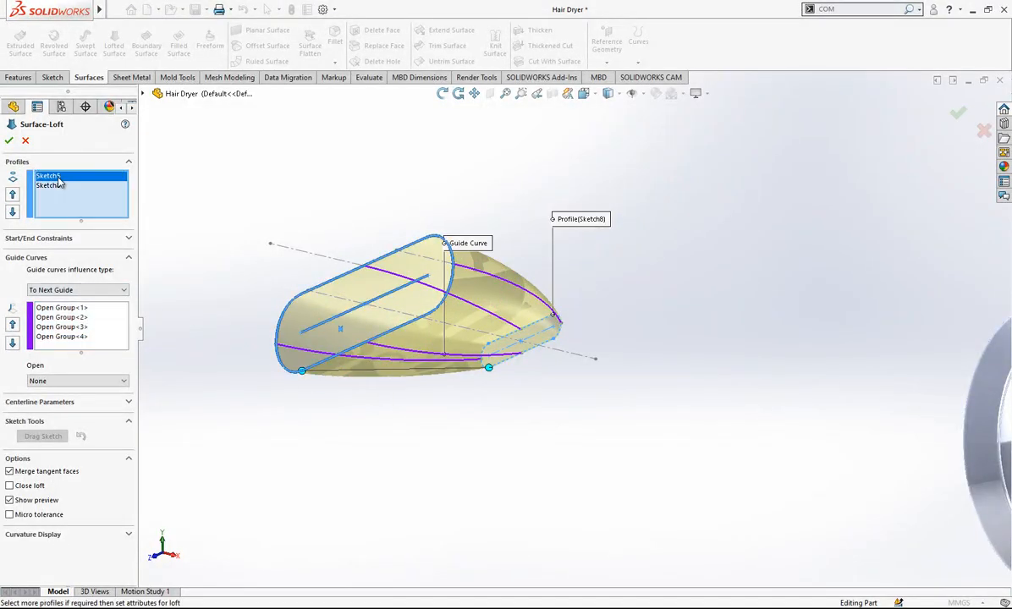
pyautogui.click(99, 238)
pyautogui.click(96, 267)
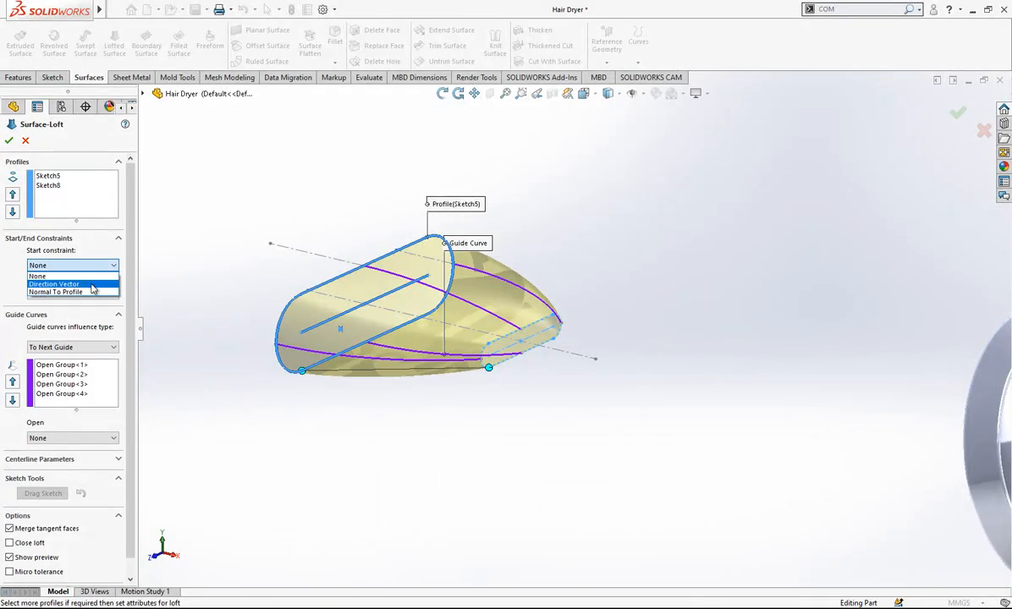
pyautogui.click(93, 292)
pyautogui.click(9, 141)
# - Show the surface bodies again and display the model shaded with edges
pyautogui.moveTo(377, 210); pyautogui.dragTo(526, 372, button='middle')
pyautogui.click(82, 189)
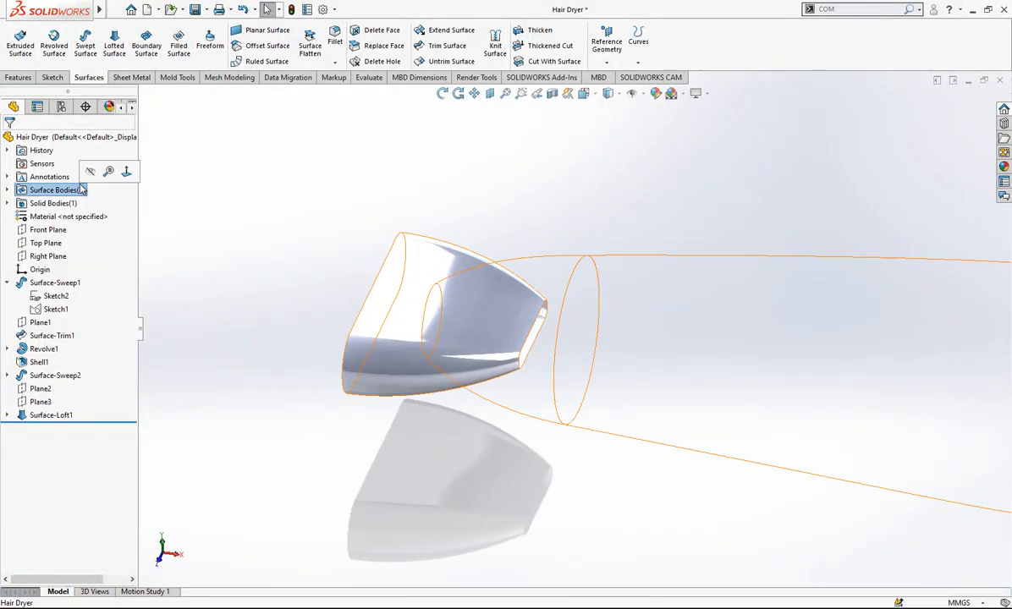
pyautogui.click(83, 191)
pyautogui.click(100, 174)
pyautogui.moveTo(441, 322)
pyautogui.mouseDown(button='middle')
pyautogui.moveTo(540, 237)
pyautogui.moveTo(498, 302)
pyautogui.mouseUp(button='middle')
pyautogui.click(609, 93)
pyautogui.click(608, 113)
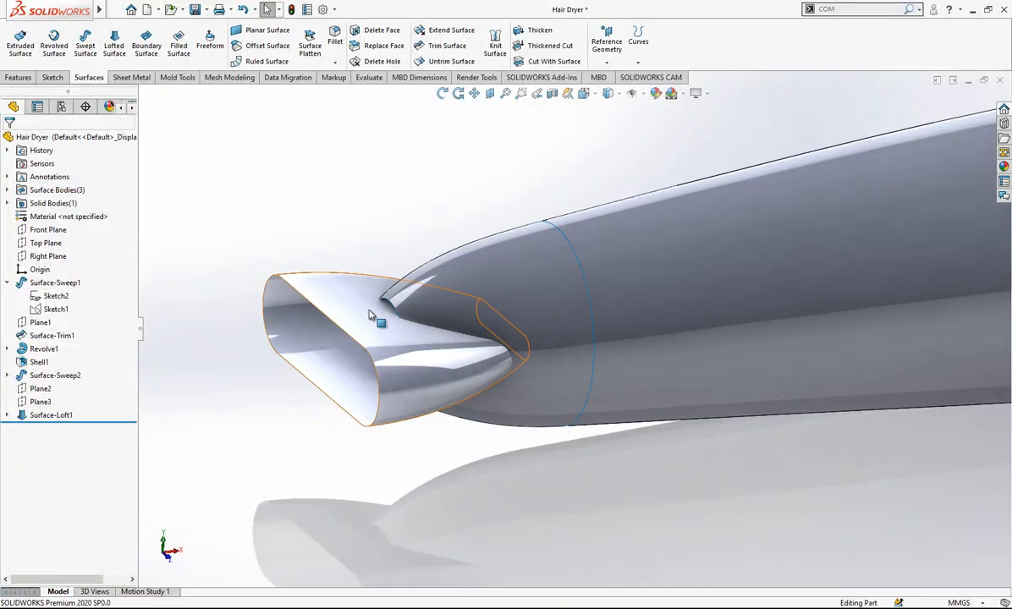
pyautogui.scroll(-4, 343, 311)
pyautogui.click(441, 288)
pyautogui.click(416, 192)
pyautogui.click(437, 32)
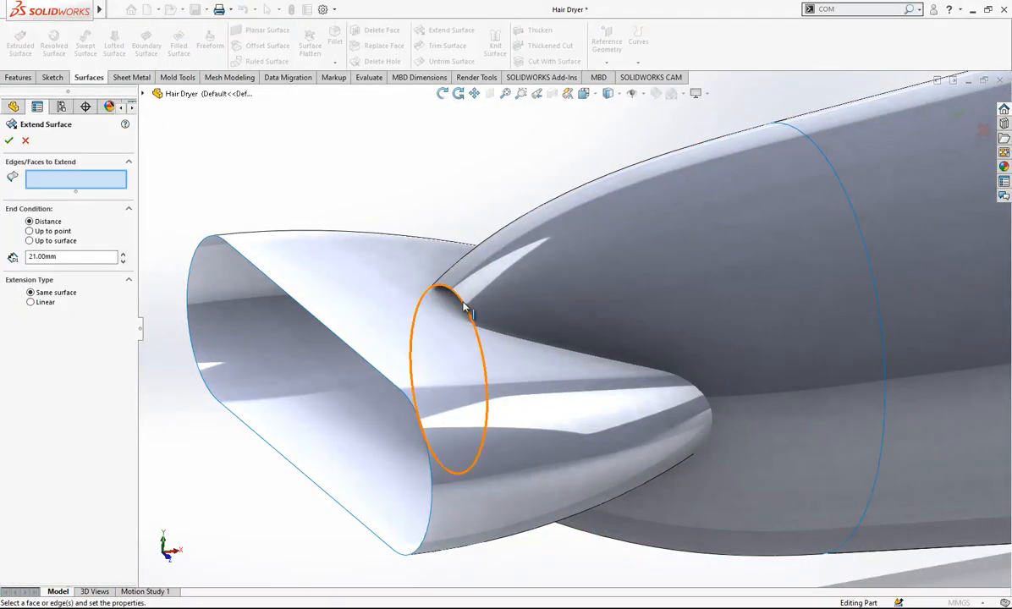
pyautogui.click(465, 306)
pyautogui.moveTo(468, 306); pyautogui.dragTo(494, 334, button='middle')
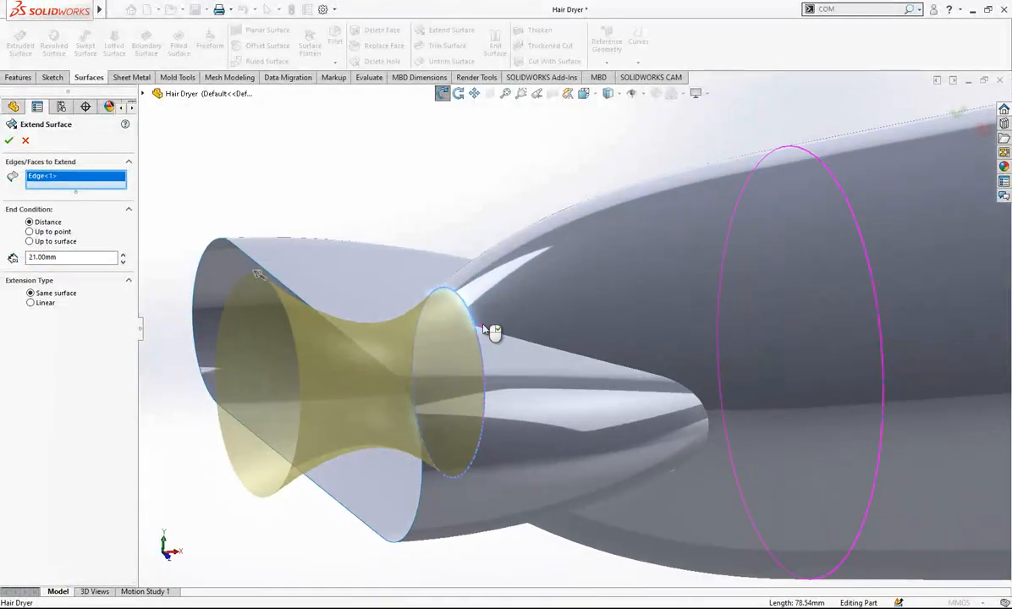
pyautogui.press('Escape')
# - Create a 10 mm ruled surface tangent to the swept nozzle surface from its small circular open edge
pyautogui.click(264, 62)
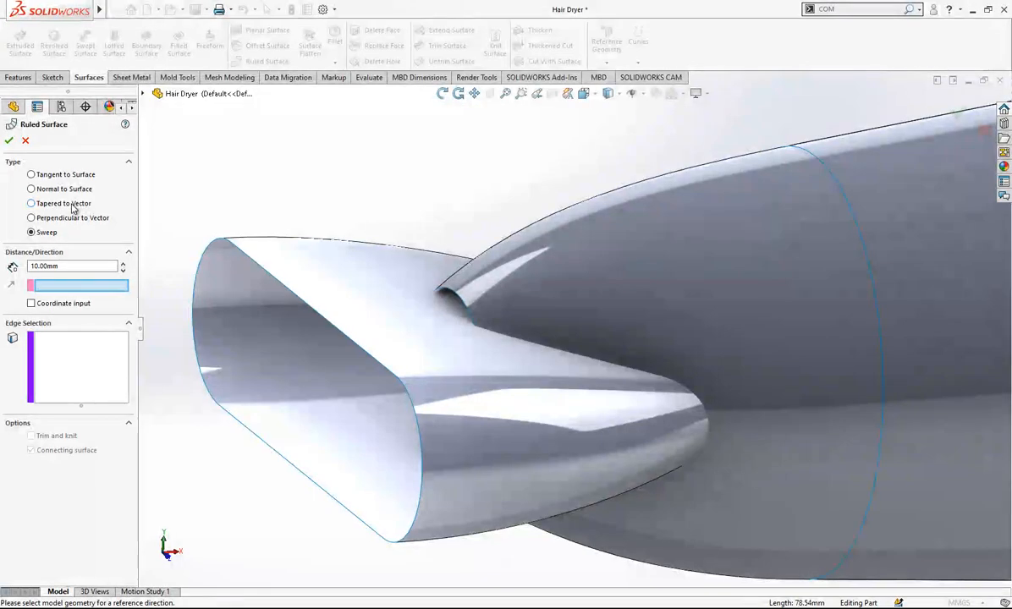
pyautogui.click(31, 174)
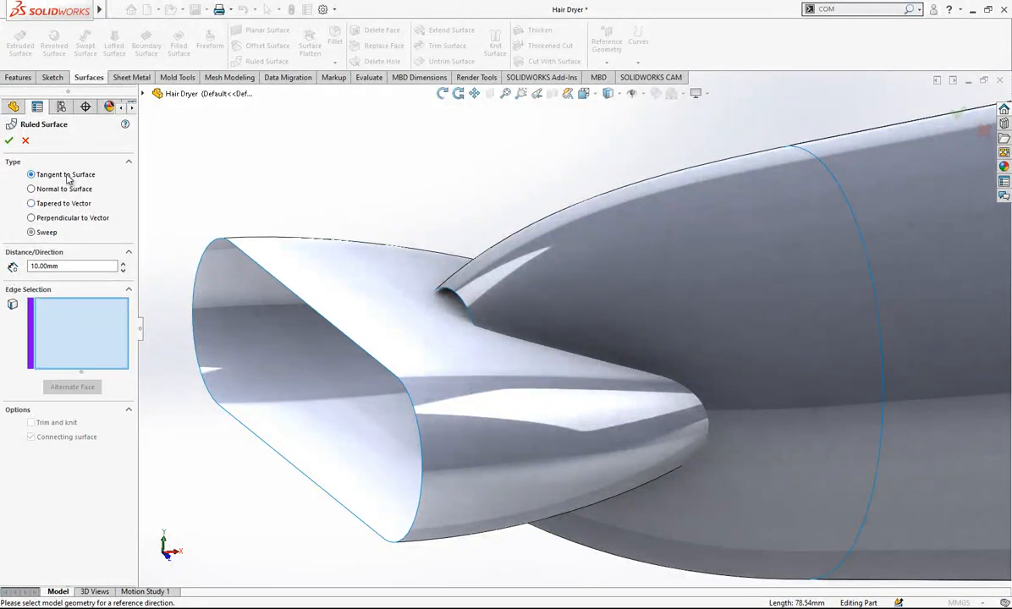
pyautogui.click(469, 308)
pyautogui.moveTo(461, 310); pyautogui.dragTo(456, 251, button='middle')
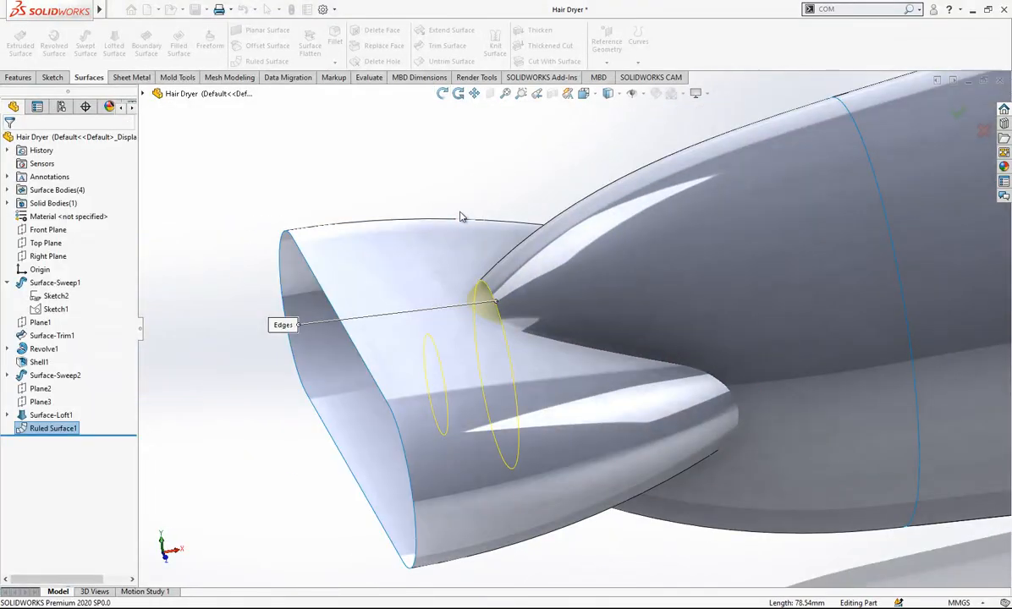
# - Hide the long main body surface of the hair dryer
pyautogui.scroll(3, 483, 200)
pyautogui.click(765, 208)
pyautogui.click(819, 171)
pyautogui.moveTo(639, 321); pyautogui.dragTo(630, 294, button='middle')
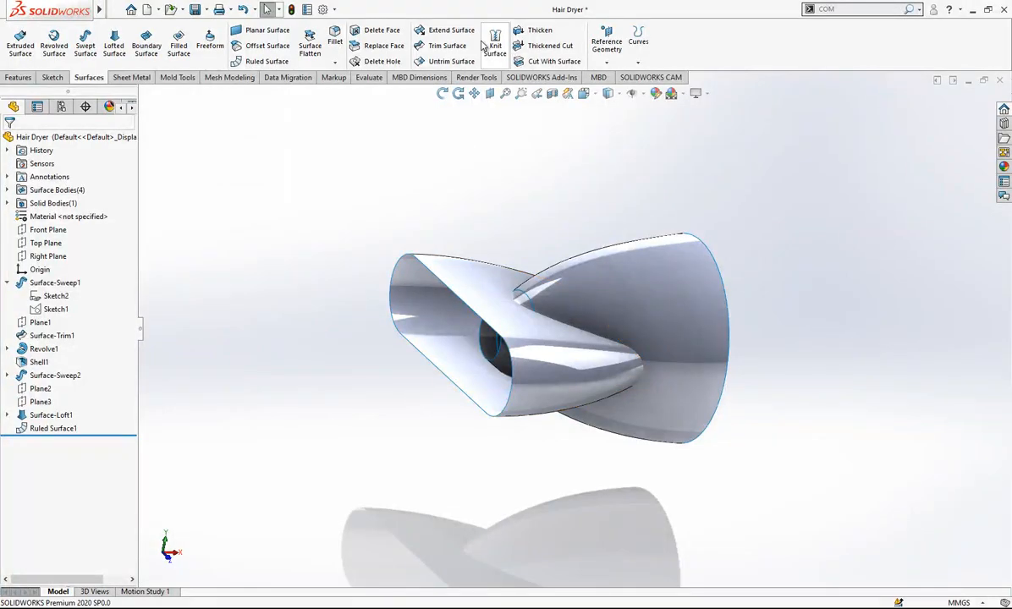
# - Set up a mutual surface trim between the nozzle loft, the ruled surface and the flared swept surface
pyautogui.click(441, 46)
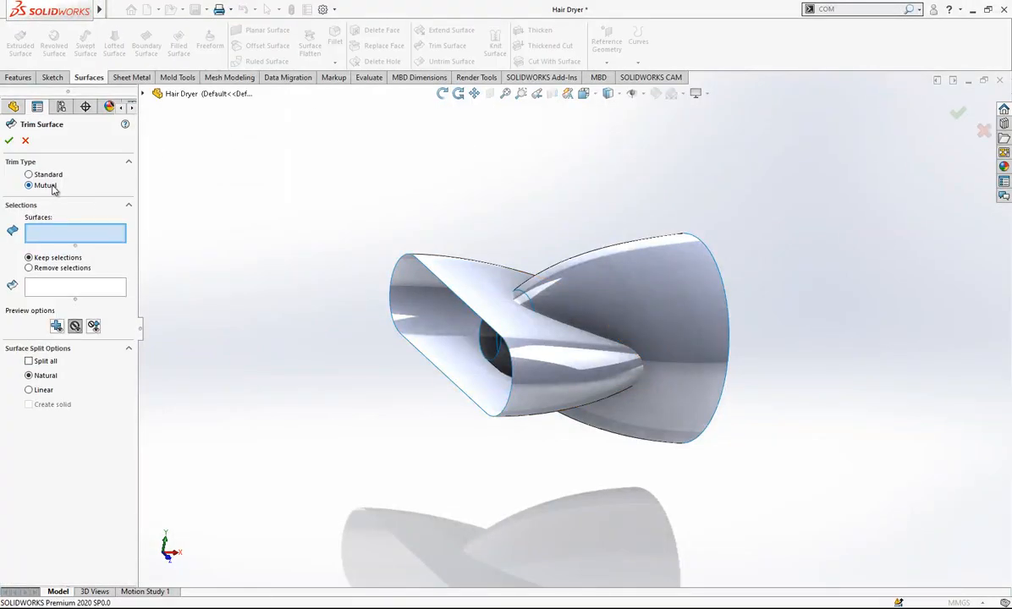
pyautogui.click(466, 290)
pyautogui.click(487, 340)
pyautogui.click(576, 288)
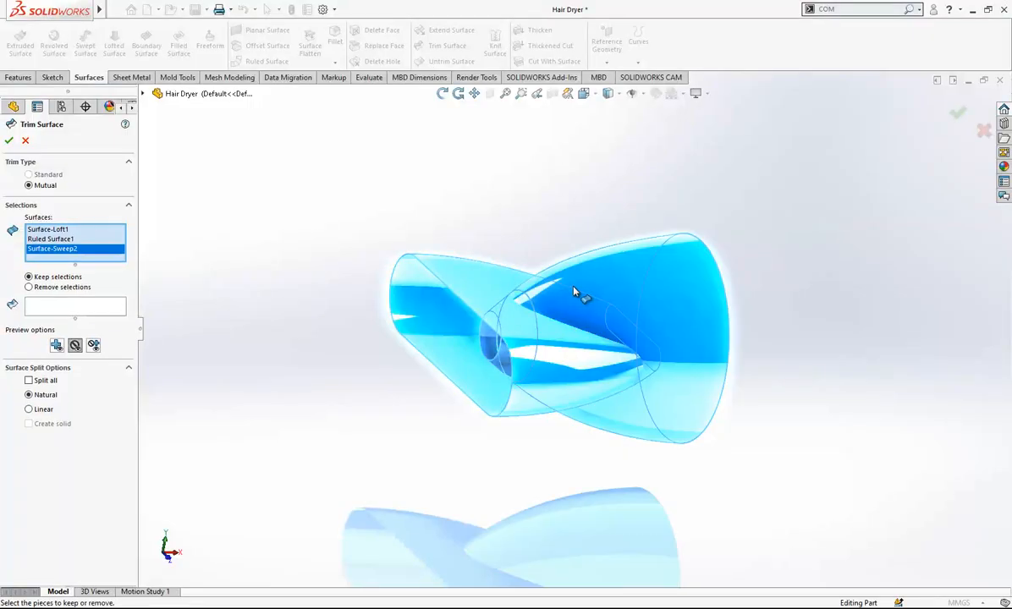
# - Remove the inner overlapping pieces of the ruled, swept and lofted surfaces, and complete the mutual trim
pyautogui.moveTo(600, 327); pyautogui.dragTo(160, 287, button='middle')
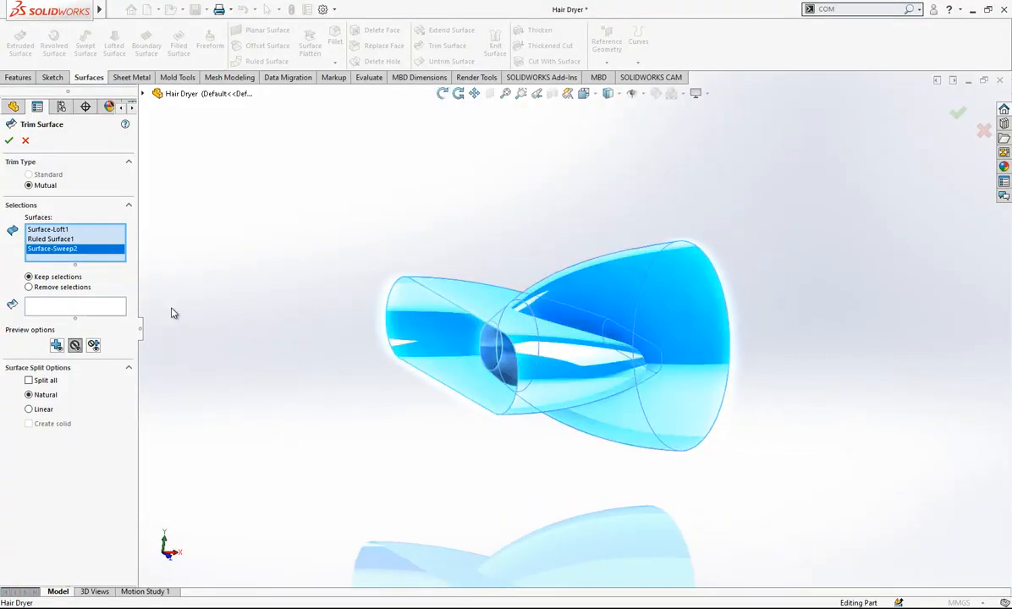
pyautogui.click(113, 309)
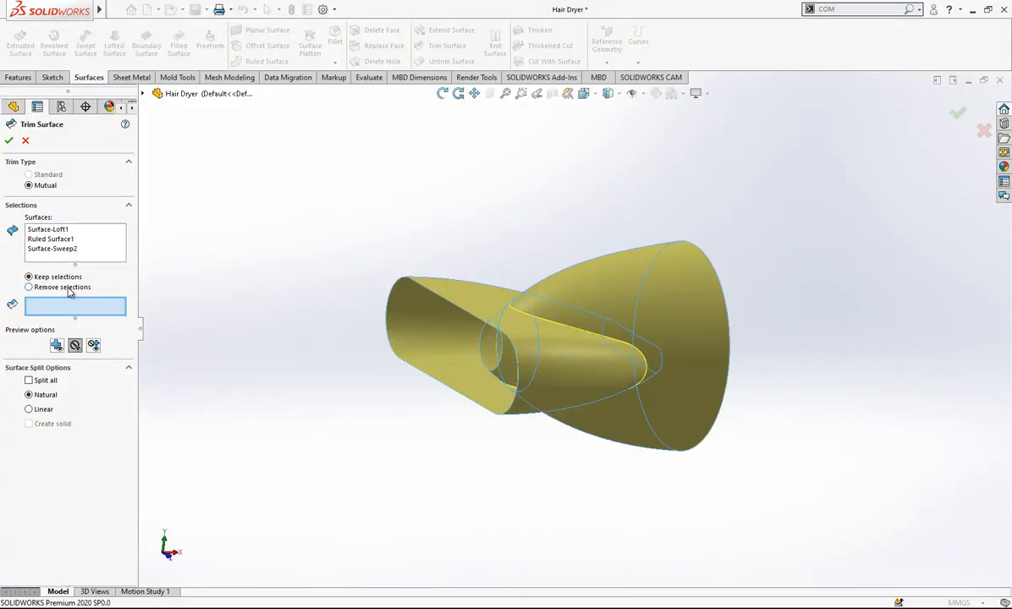
pyautogui.click(486, 360)
pyautogui.moveTo(499, 368); pyautogui.dragTo(546, 342, button='middle')
pyautogui.click(552, 358)
pyautogui.click(465, 351)
pyautogui.moveTo(465, 351); pyautogui.dragTo(403, 330, button='middle')
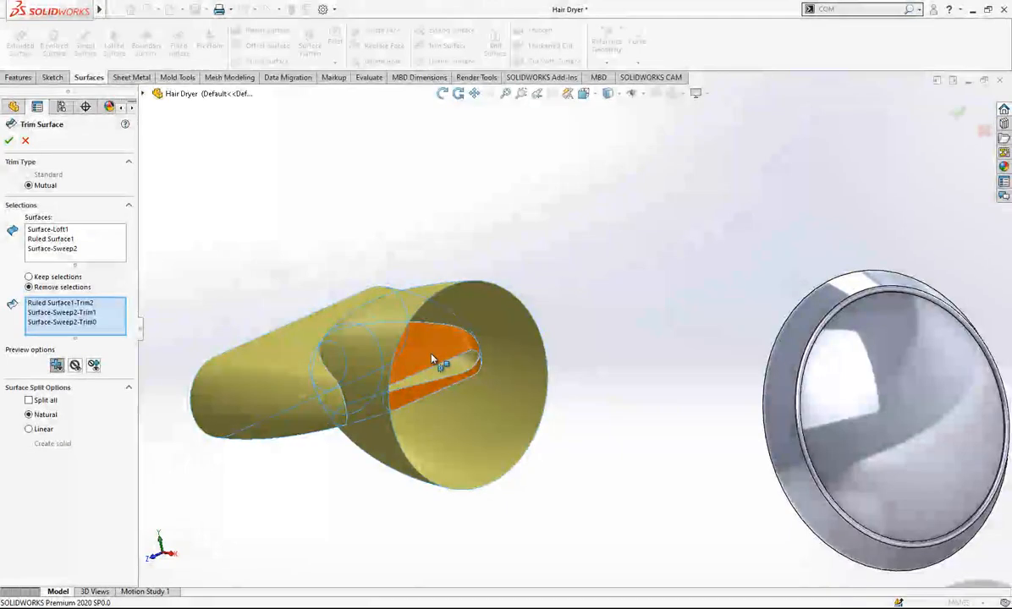
pyautogui.click(403, 330)
pyautogui.moveTo(484, 329); pyautogui.dragTo(491, 263, button='middle')
pyautogui.rightClick(527, 362)
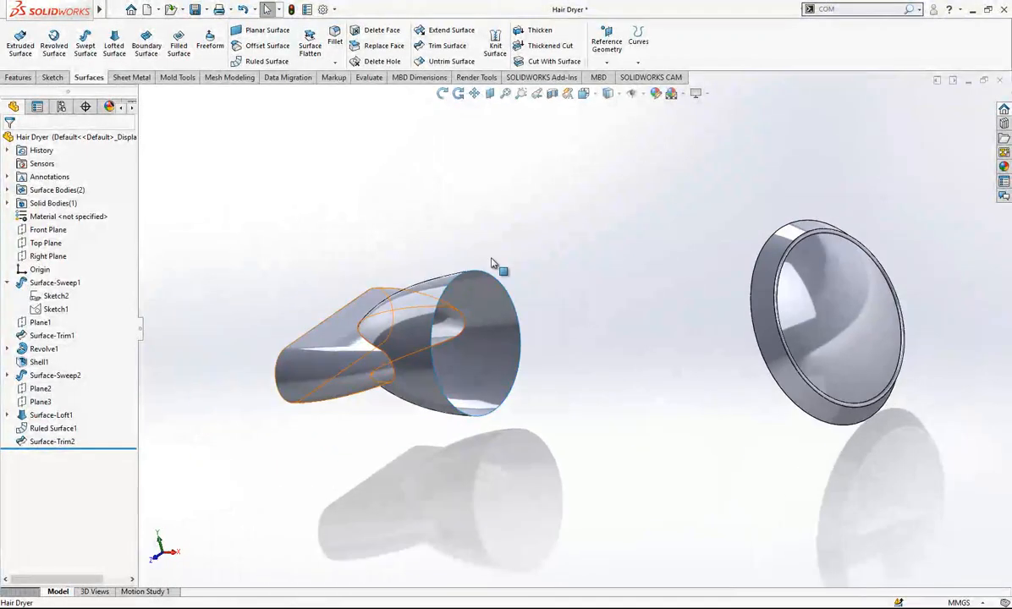
# - Start a Thicken feature on the trimmed nozzle surface
pyautogui.moveTo(423, 331); pyautogui.dragTo(273, 264, button='middle')
pyautogui.click(536, 30)
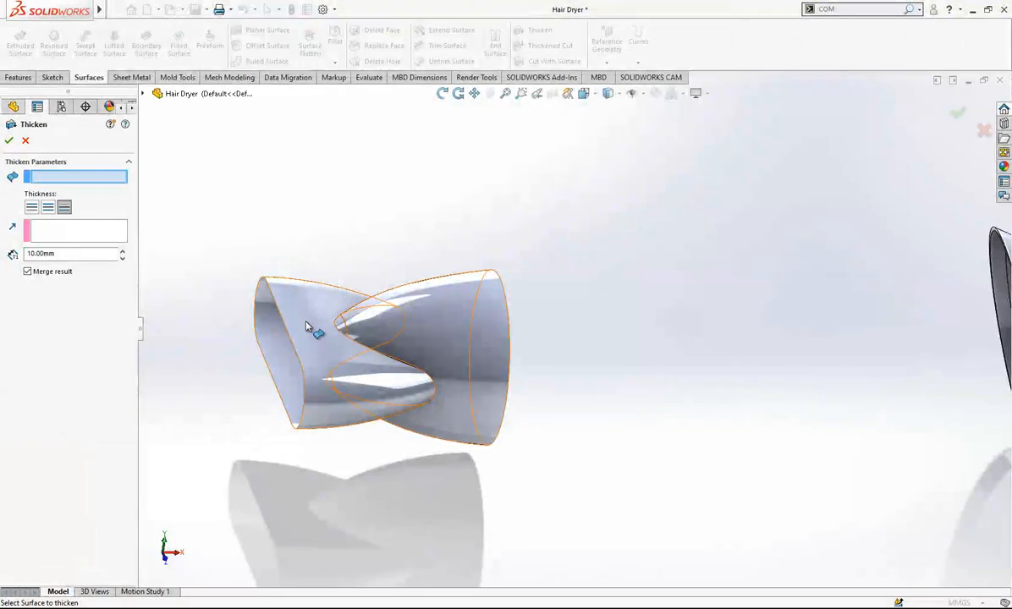
pyautogui.click(305, 321)
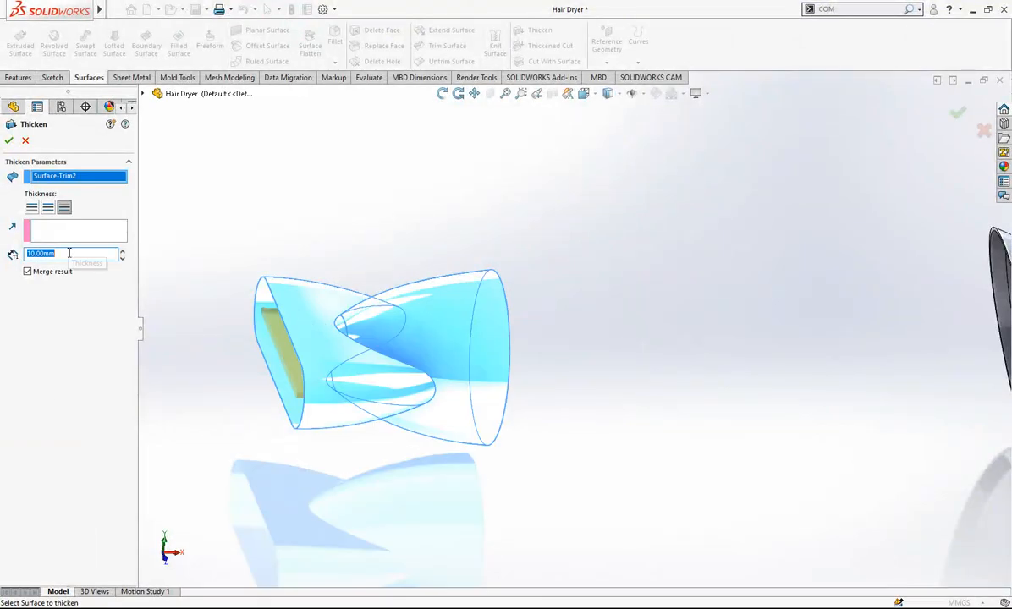
# - Thicken the trimmed nozzle surface by 2 mm
pyautogui.write('2')
pyautogui.press('Return')
pyautogui.press('Return')
pyautogui.moveTo(289, 293); pyautogui.dragTo(290, 266, button='middle')
pyautogui.click(289, 267)
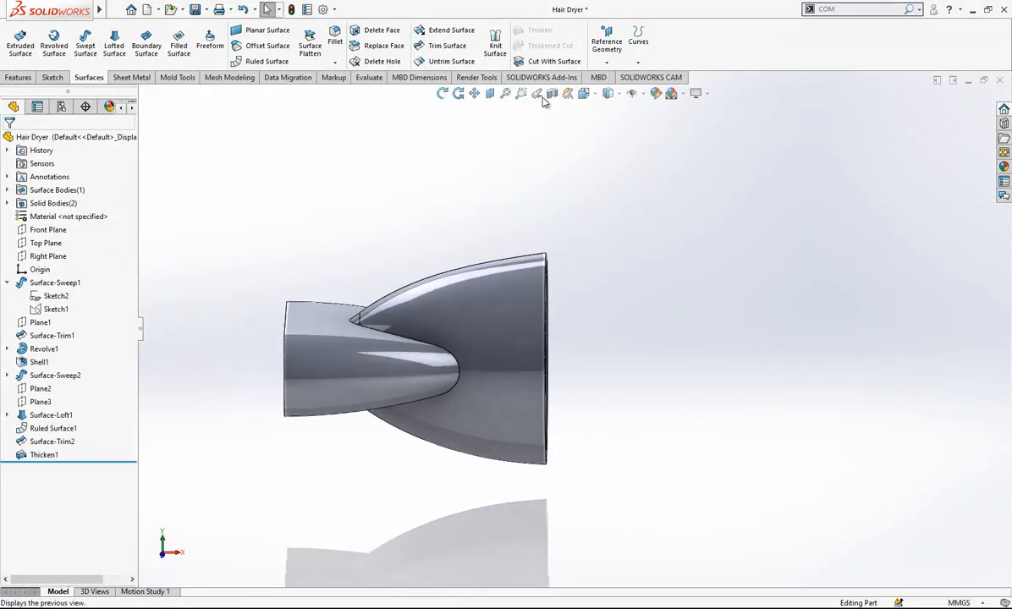
# - Check the thickened nozzle's wide end in the front view and delete the thicken feature
pyautogui.click(585, 94)
pyautogui.click(404, 369)
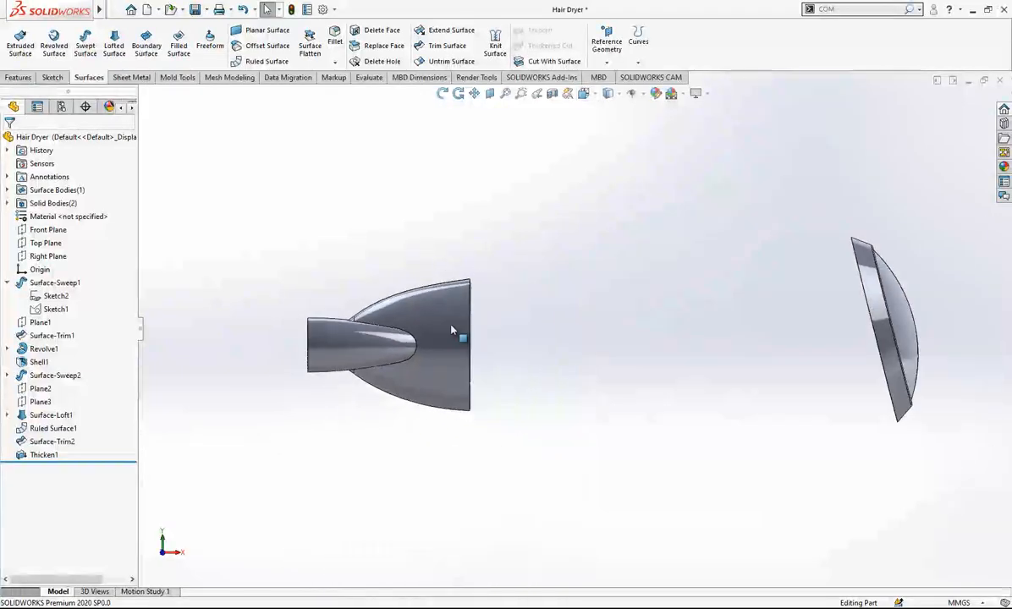
pyautogui.scroll(-5, 409, 323)
pyautogui.scroll(-3, 538, 251)
pyautogui.scroll(-3, 538, 251)
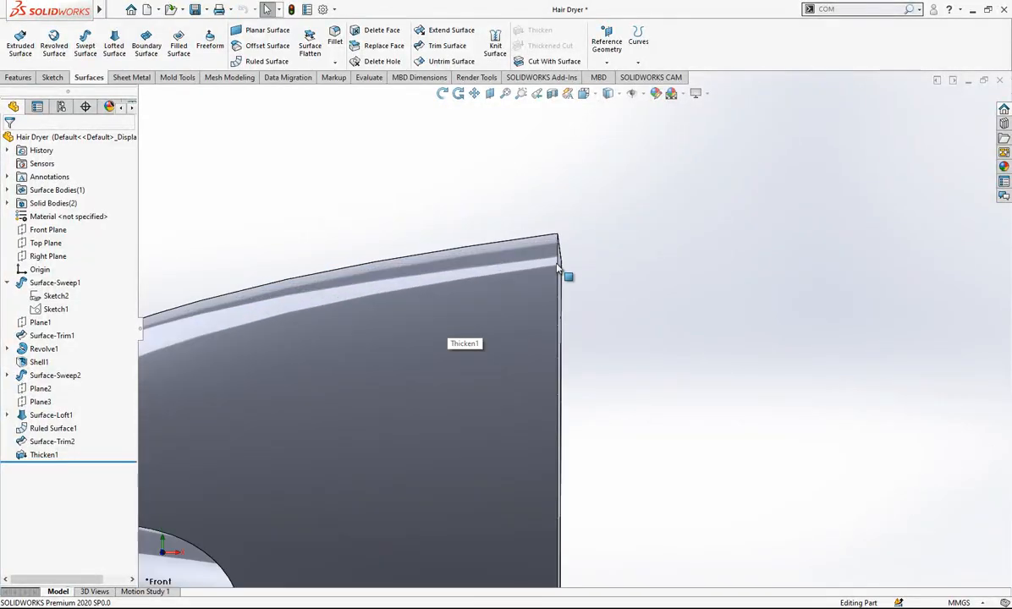
pyautogui.scroll(8, 564, 231)
pyautogui.moveTo(565, 382); pyautogui.dragTo(506, 435, button='middle')
pyautogui.click(52, 454)
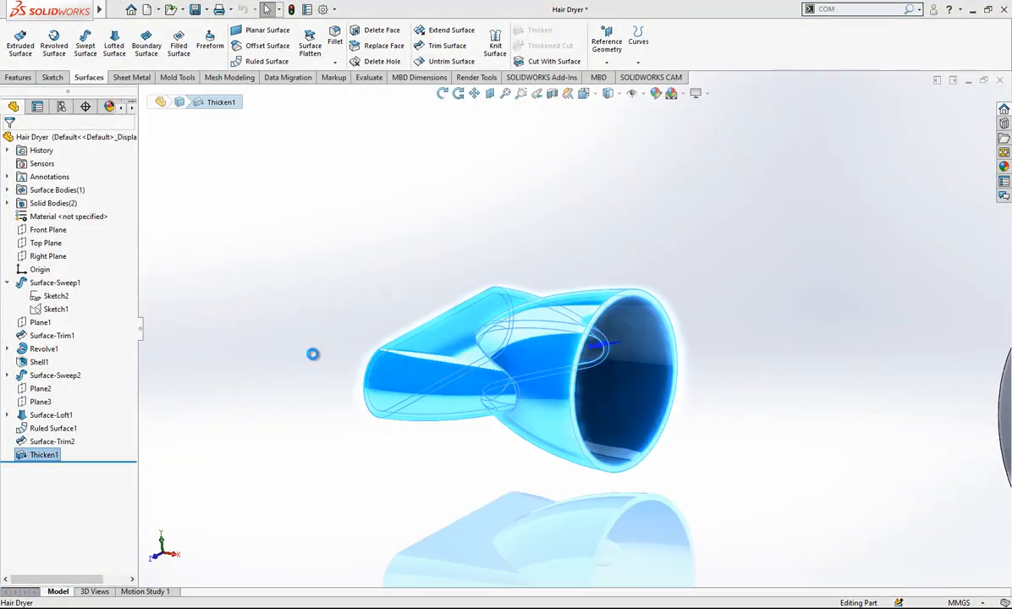
pyautogui.scroll(-1, 611, 329)
# - Close the nozzle's wide round opening and its narrow flat opening with a planar surface each
pyautogui.click(270, 32)
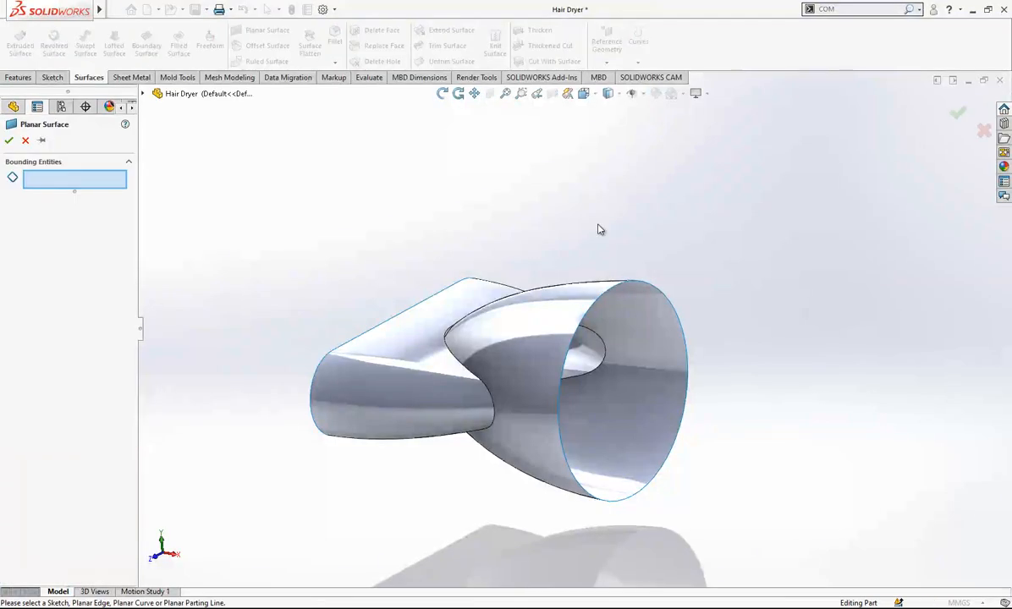
pyautogui.click(614, 292)
pyautogui.press('Return')
pyautogui.moveTo(598, 309); pyautogui.dragTo(653, 278, button='middle')
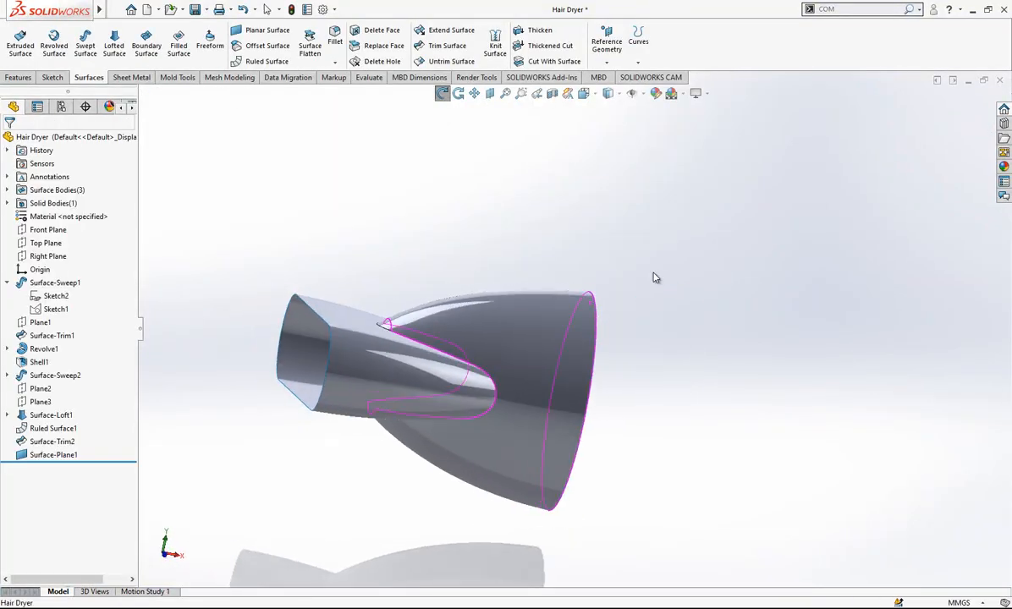
pyautogui.click(309, 307)
pyautogui.click(267, 31)
pyautogui.press('Return')
# - Knit the trimmed nozzle surface and both planar end surfaces together, with solid creation and entity merging enabled
pyautogui.moveTo(417, 234); pyautogui.dragTo(476, 194, button='middle')
pyautogui.click(496, 42)
pyautogui.moveTo(645, 202); pyautogui.dragTo(287, 504)
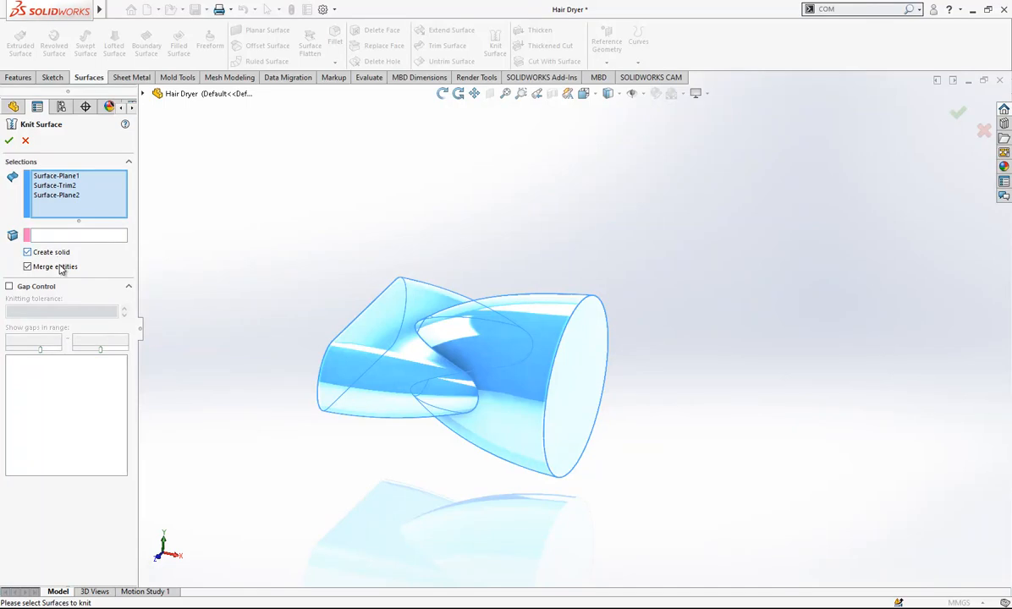
pyautogui.press('Return')
# - Shell the solid nozzle to a 2 mm wall, removing the narrow end face and the wide round end face
pyautogui.moveTo(517, 334); pyautogui.dragTo(559, 337, button='middle')
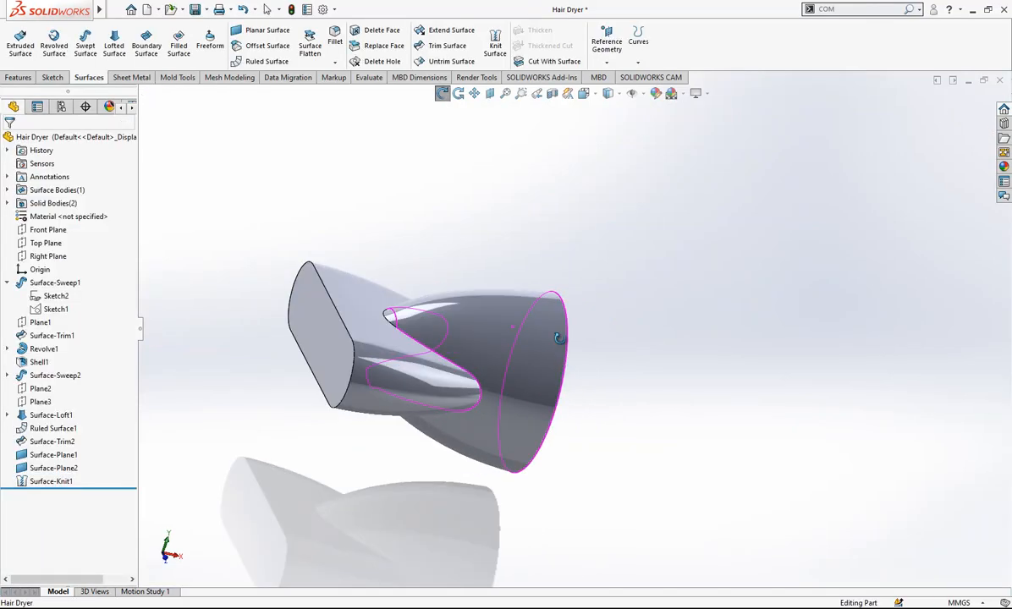
pyautogui.click(19, 77)
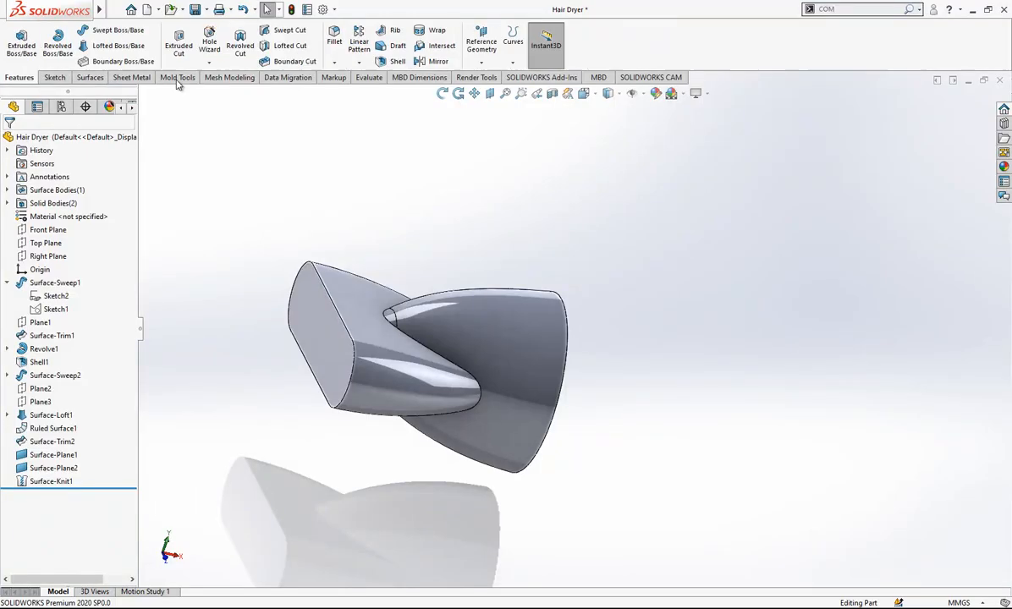
pyautogui.click(396, 61)
pyautogui.click(338, 339)
pyautogui.moveTo(447, 355); pyautogui.dragTo(574, 338, button='middle')
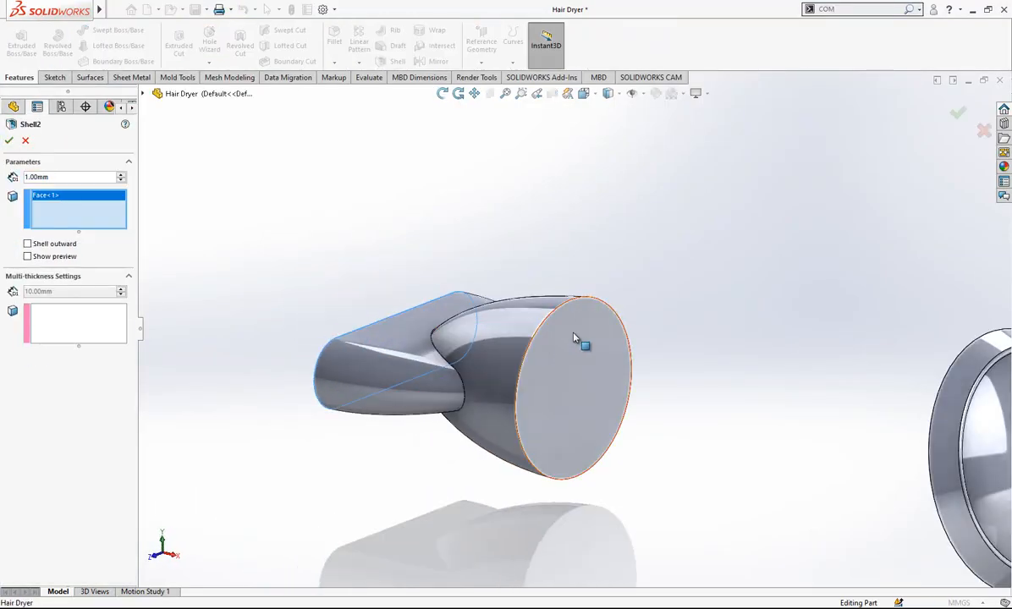
pyautogui.click(574, 338)
pyautogui.write('2')
pyautogui.press('Return')
pyautogui.press('Return')
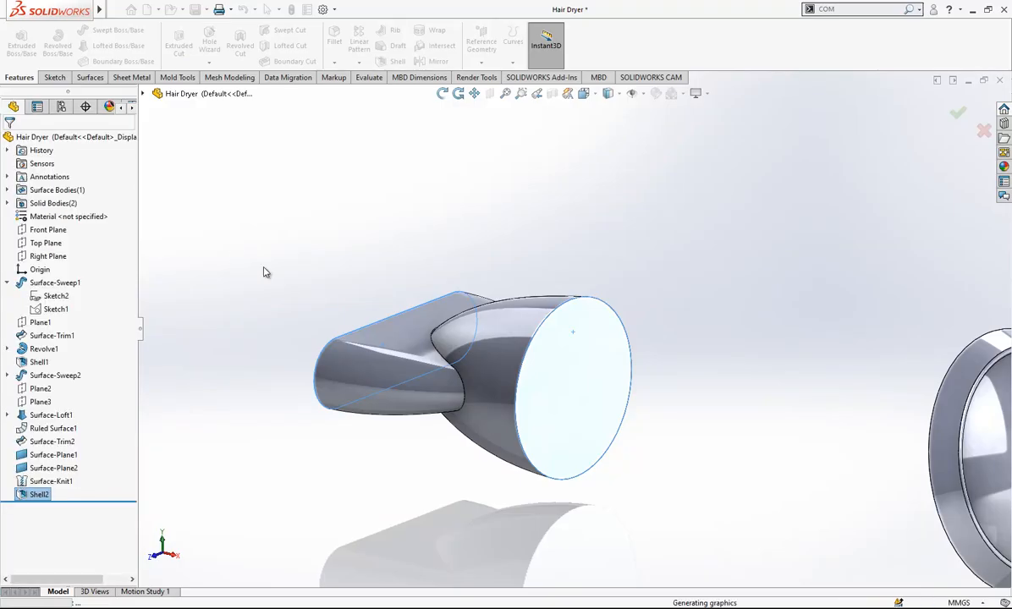
# - Add a 10 mm symmetric fillet along the junction edge of the flat nozzle and the cone, placed before the nozzle's shell feature
pyautogui.moveTo(491, 321); pyautogui.dragTo(576, 283, button='middle')
pyautogui.scroll(1, 575, 284)
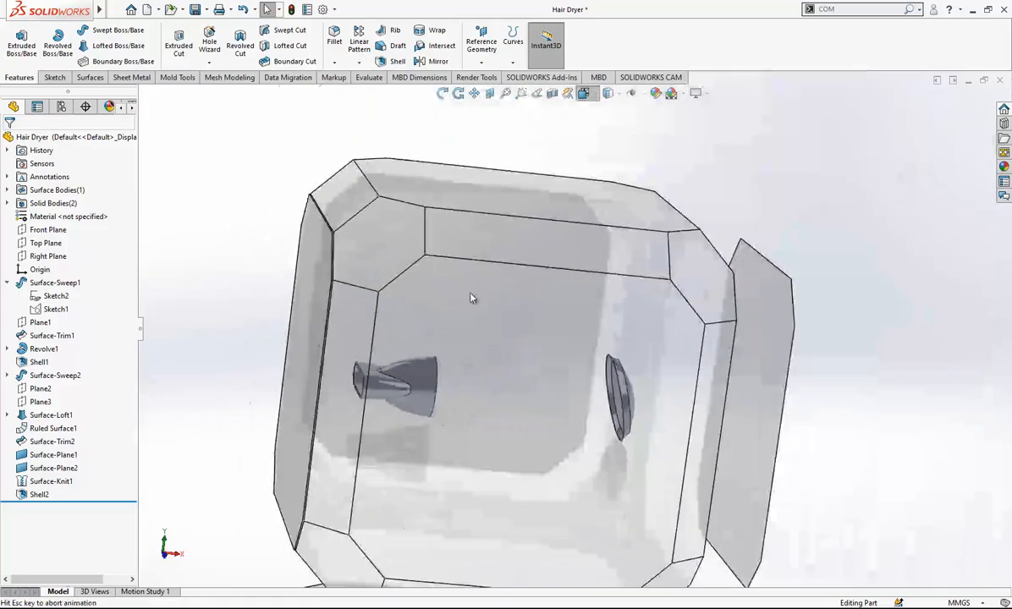
pyautogui.click(472, 298)
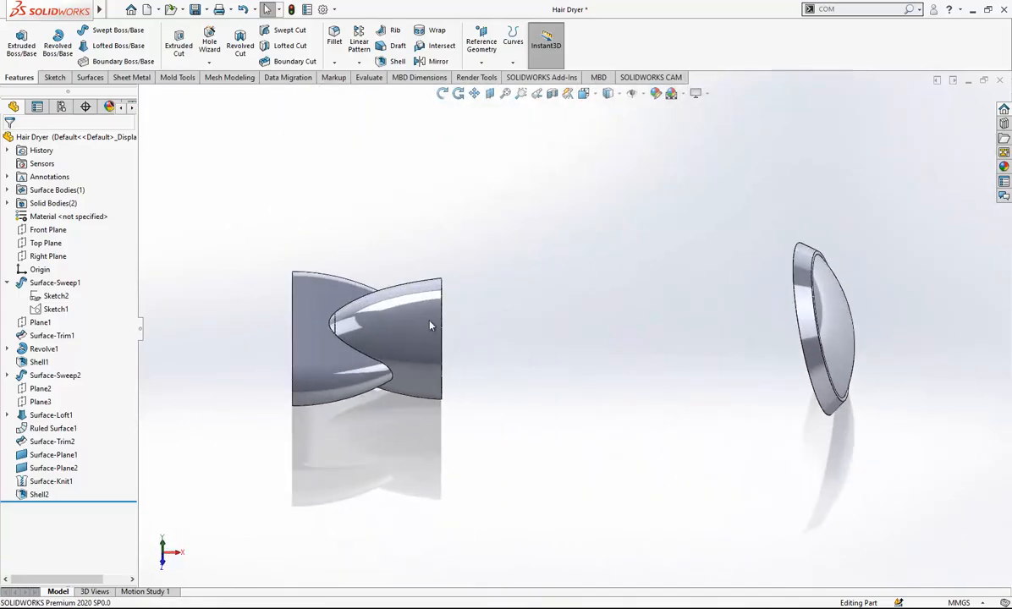
pyautogui.click(583, 93)
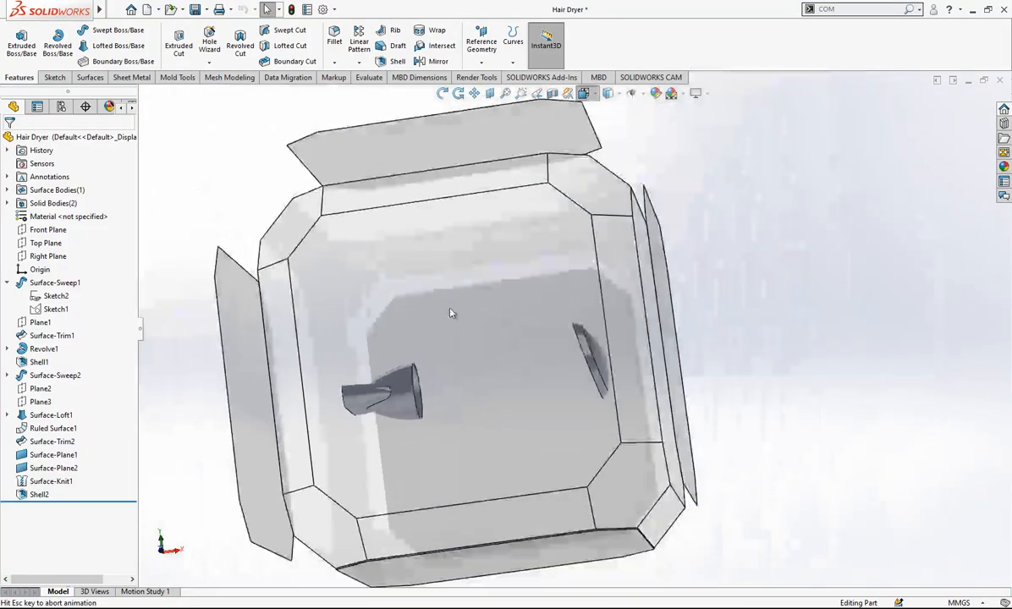
pyautogui.click(416, 374)
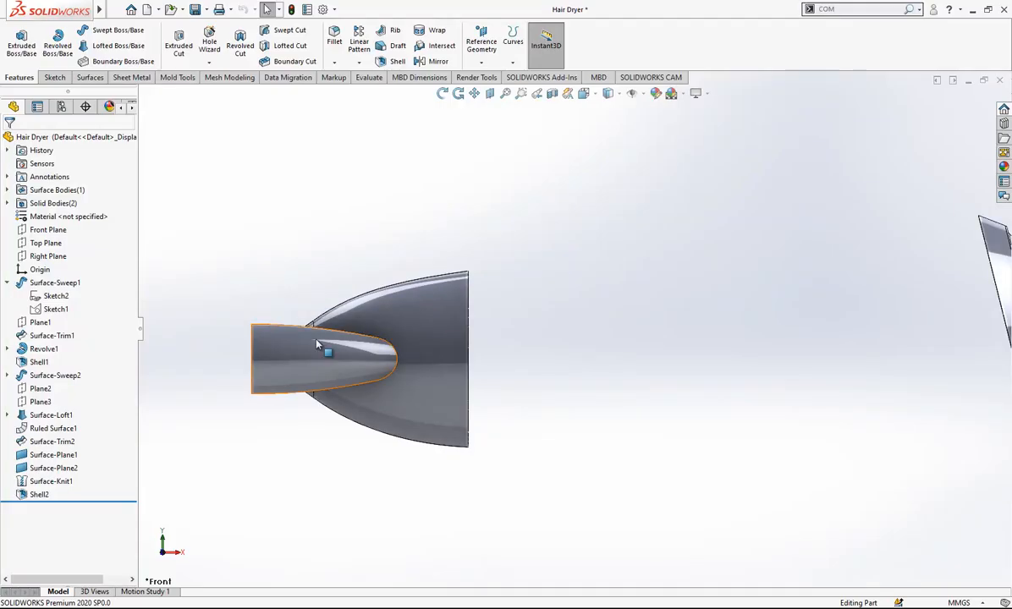
pyautogui.moveTo(449, 347); pyautogui.dragTo(427, 402, button='middle')
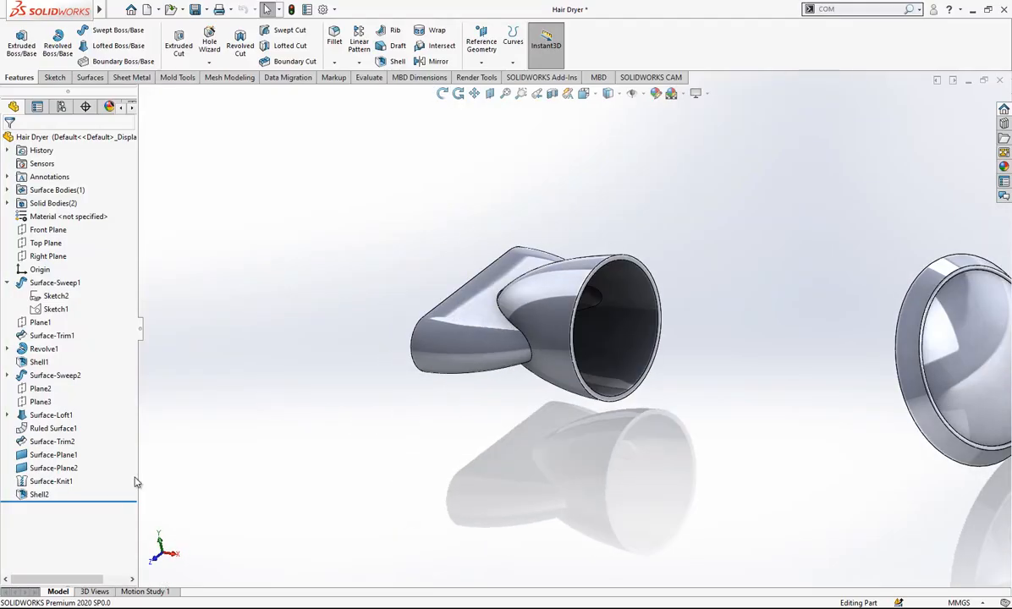
pyautogui.moveTo(102, 503); pyautogui.dragTo(103, 488)
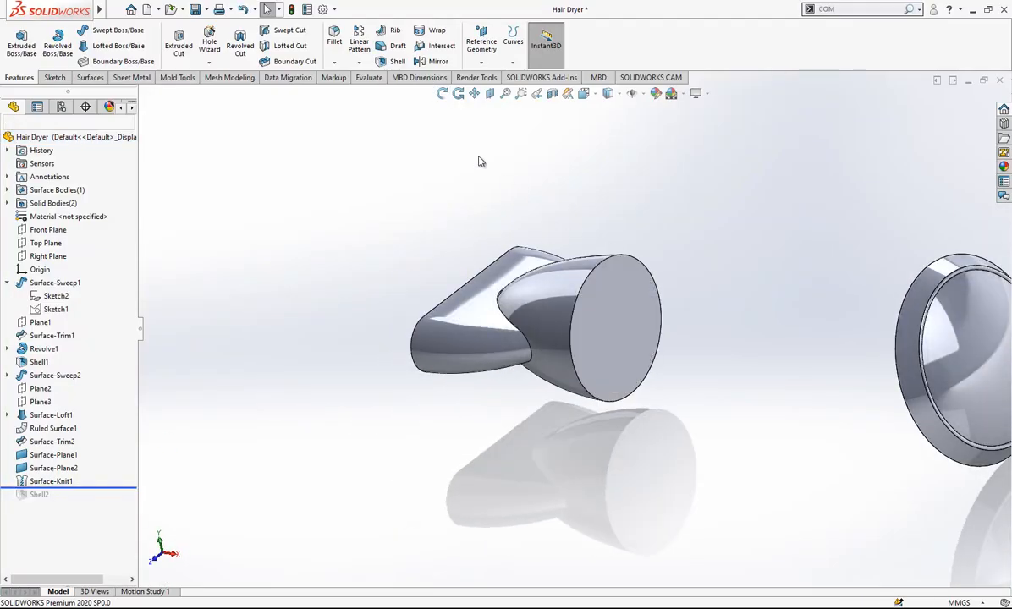
pyautogui.press('f')
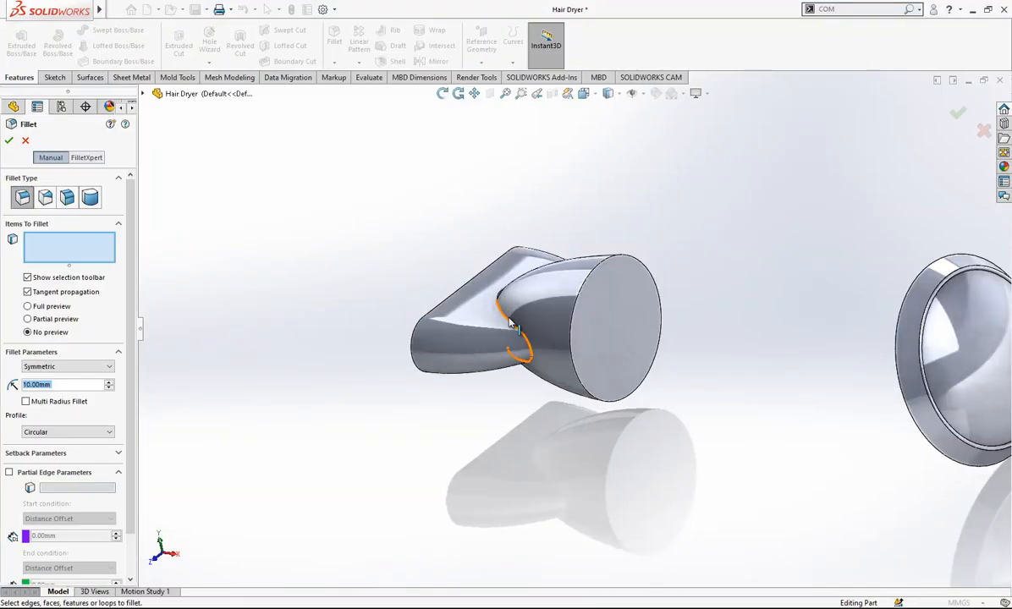
pyautogui.click(509, 318)
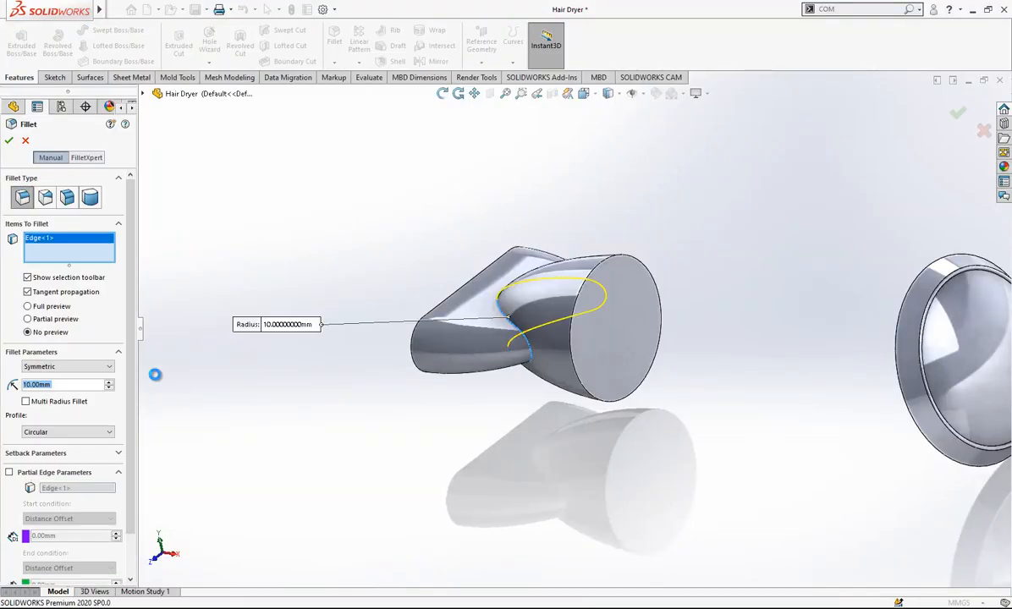
pyautogui.moveTo(73, 504); pyautogui.dragTo(80, 515)
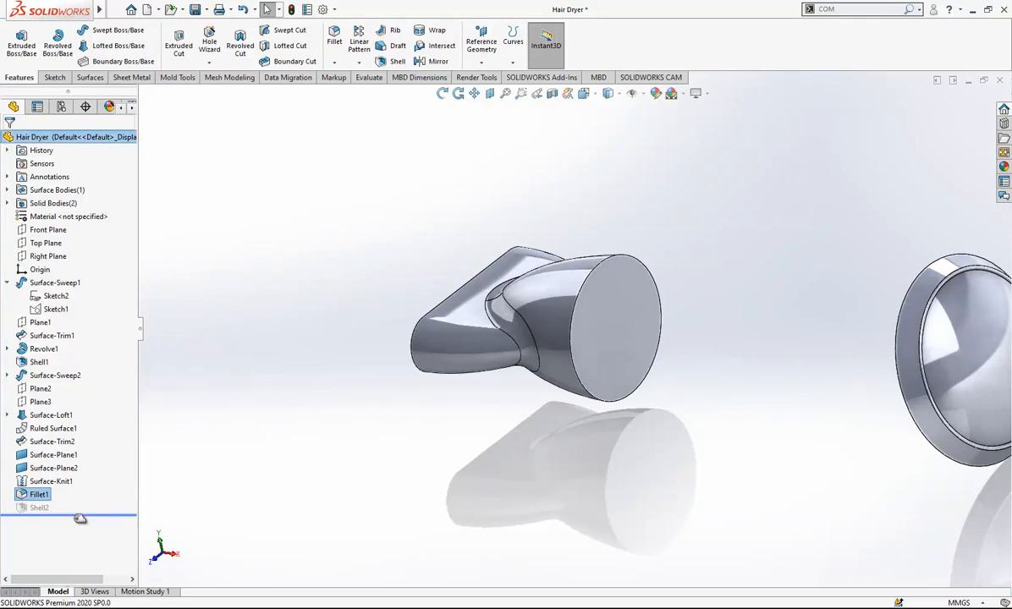
# - Show the hidden surface body of the hair dryer's main barrel
pyautogui.moveTo(291, 289); pyautogui.dragTo(844, 302, button='middle')
pyautogui.scroll(-2, 902, 290)
pyautogui.click(44, 193)
pyautogui.click(53, 175)
pyautogui.moveTo(808, 315); pyautogui.dragTo(520, 335, button='middle')
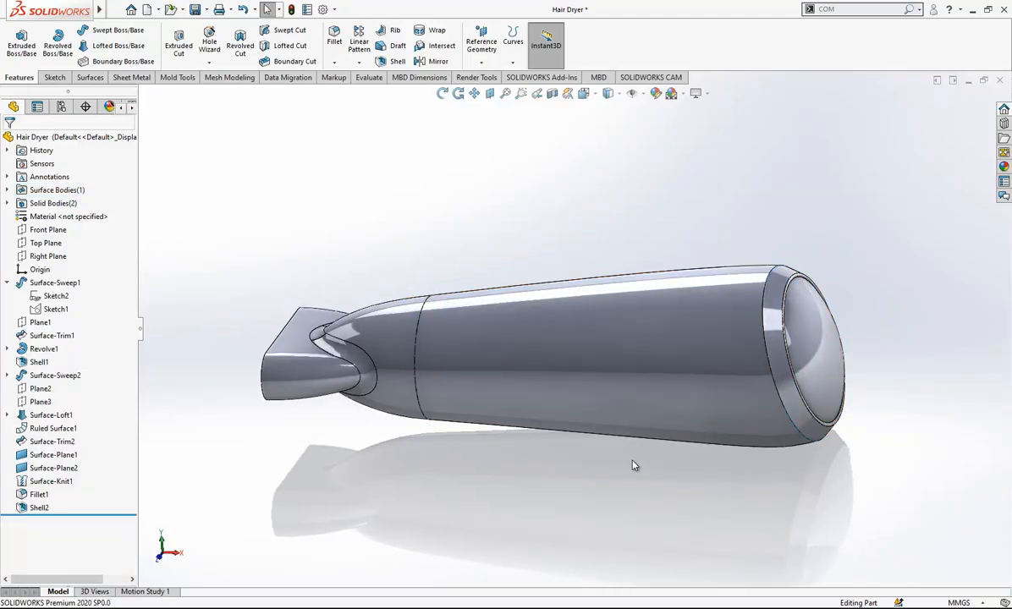
# - Start a new sketch on the Front Plane, viewed from the front
pyautogui.scroll(2, 589, 410)
pyautogui.moveTo(589, 410); pyautogui.dragTo(582, 241, button='middle')
pyautogui.press('space')
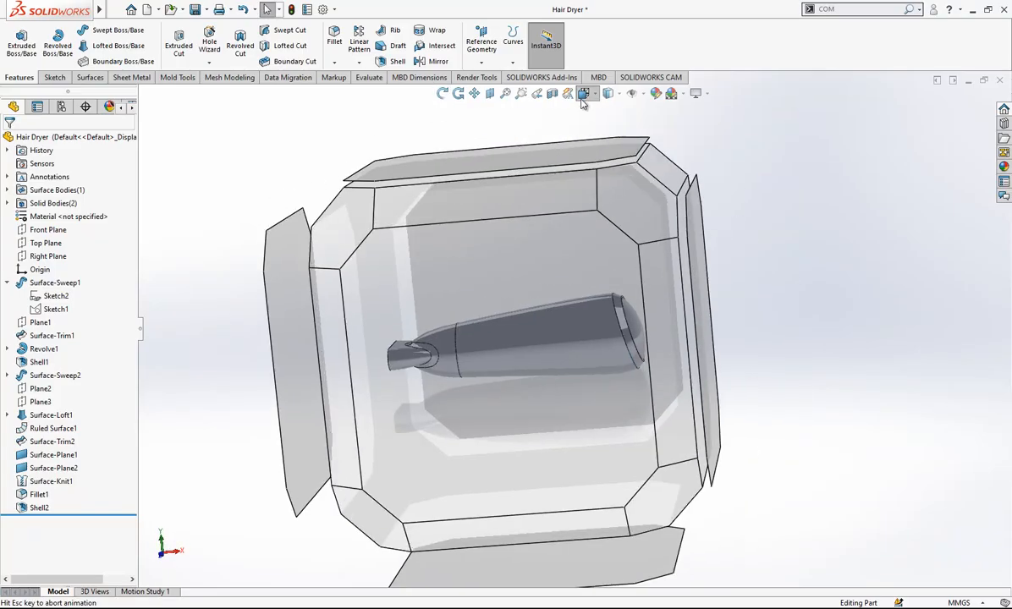
pyautogui.click(446, 301)
pyautogui.scroll(3, 611, 361)
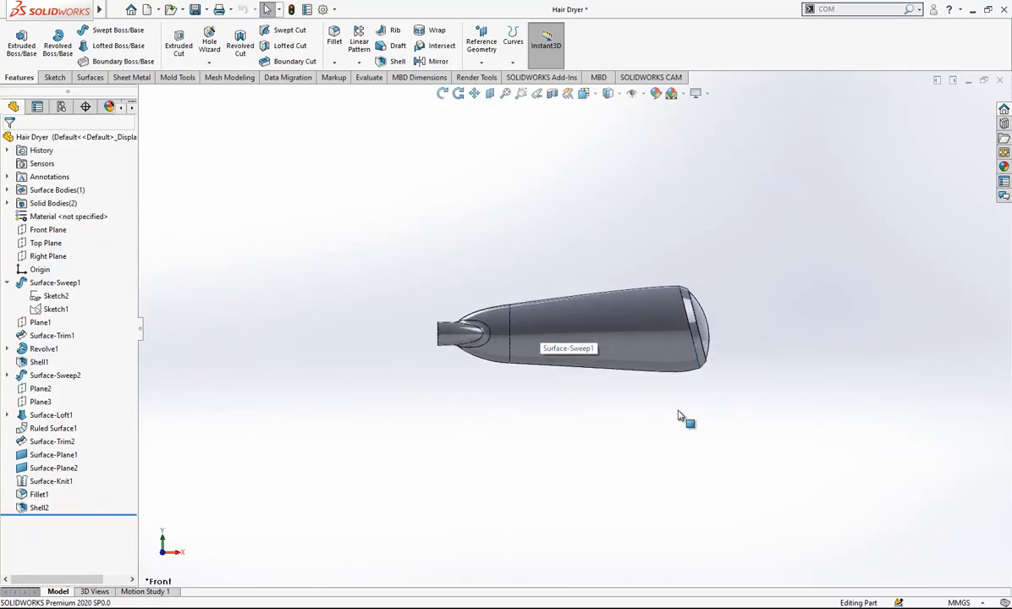
pyautogui.scroll(-2, 684, 421)
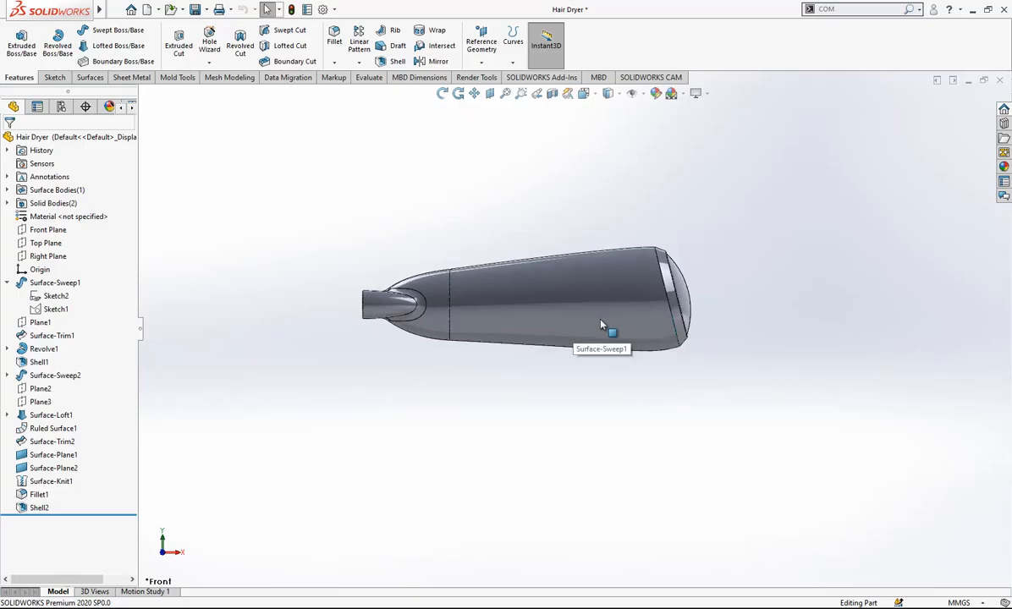
pyautogui.click(6, 283)
pyautogui.click(47, 229)
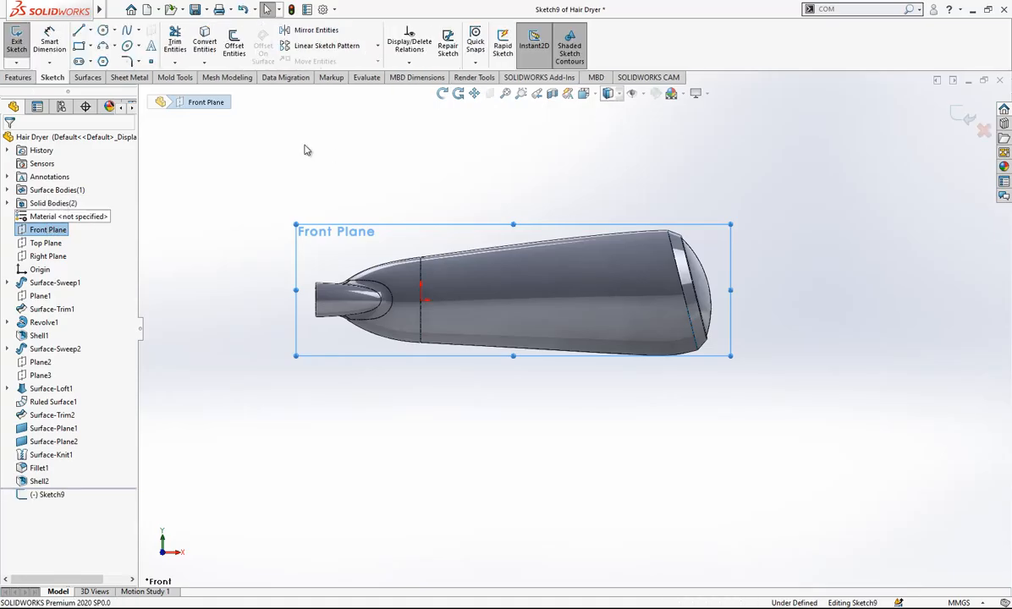
# - Sketch a horizontal construction line about 275 mm long from the origin past the rear end of the barrel
pyautogui.click(78, 30)
pyautogui.moveTo(420, 299)
pyautogui.mouseDown()
pyautogui.moveTo(837, 308)
pyautogui.moveTo(833, 299)
pyautogui.mouseUp()
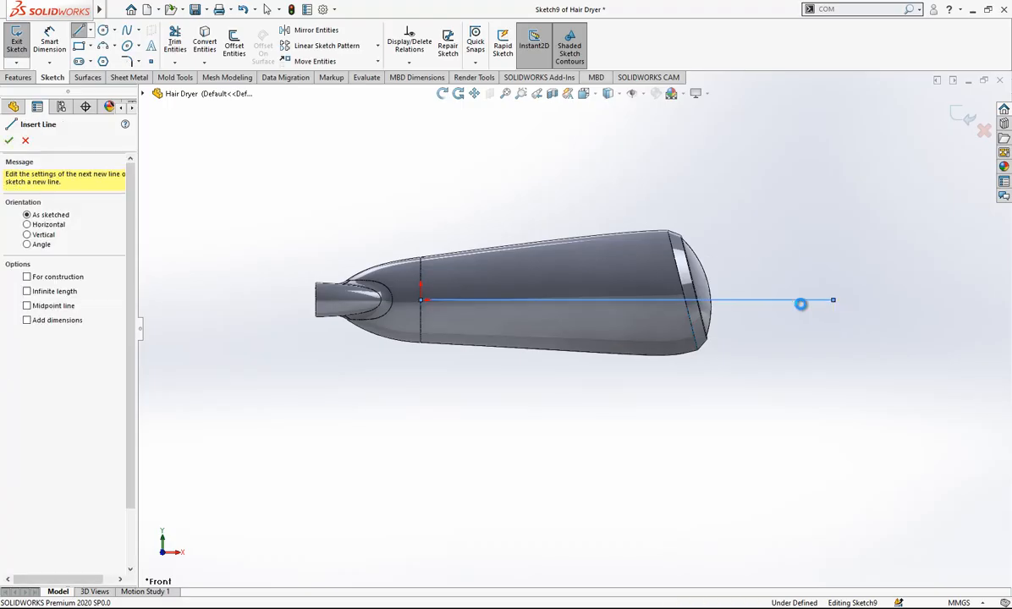
pyautogui.press('Escape')
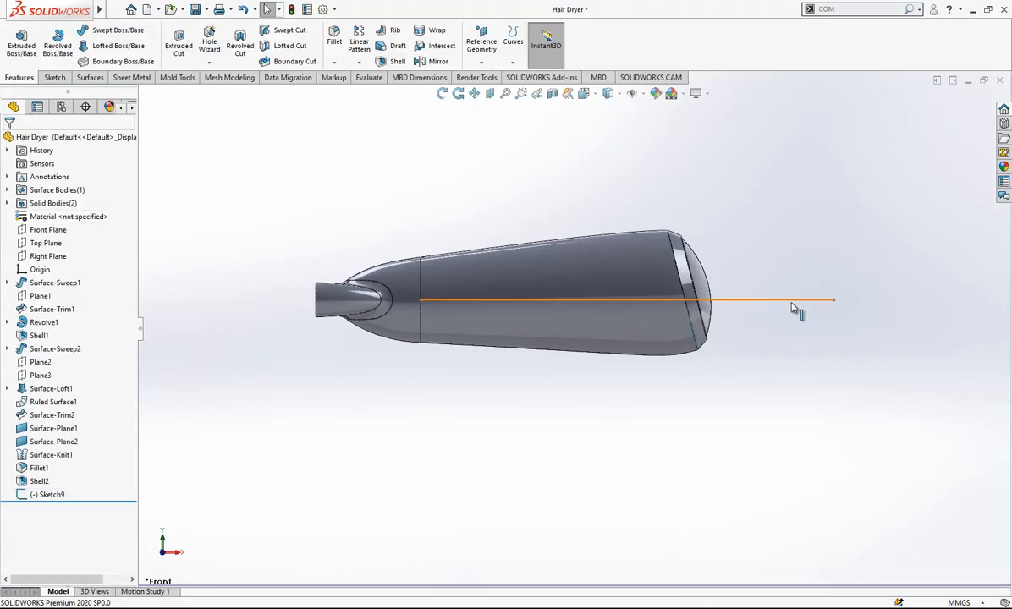
pyautogui.click(794, 302)
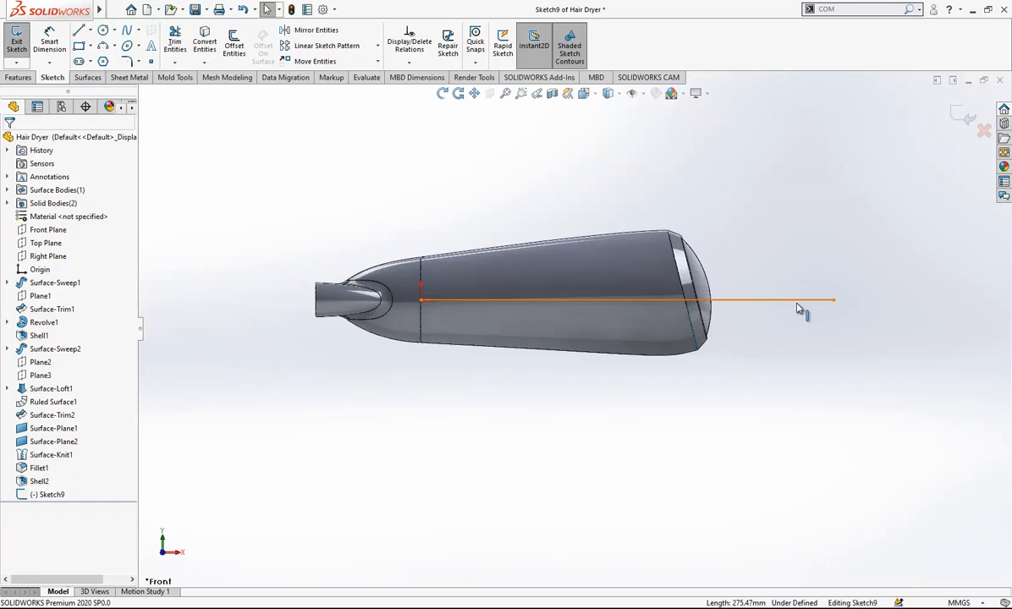
pyautogui.click(797, 302)
pyautogui.click(921, 266)
# - Sketch a short, slightly slanted line below the barrel's rear part and a roughly perpendicular line about 23 mm long upward from its midpoint
pyautogui.scroll(2, 631, 347)
pyautogui.scroll(-2, 695, 365)
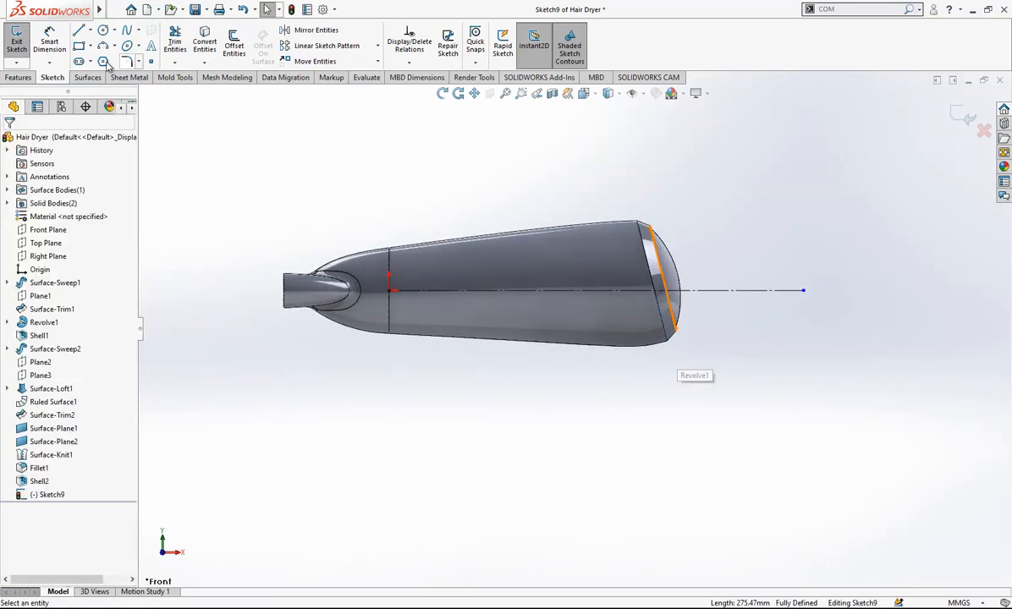
pyautogui.click(78, 32)
pyautogui.click(579, 399)
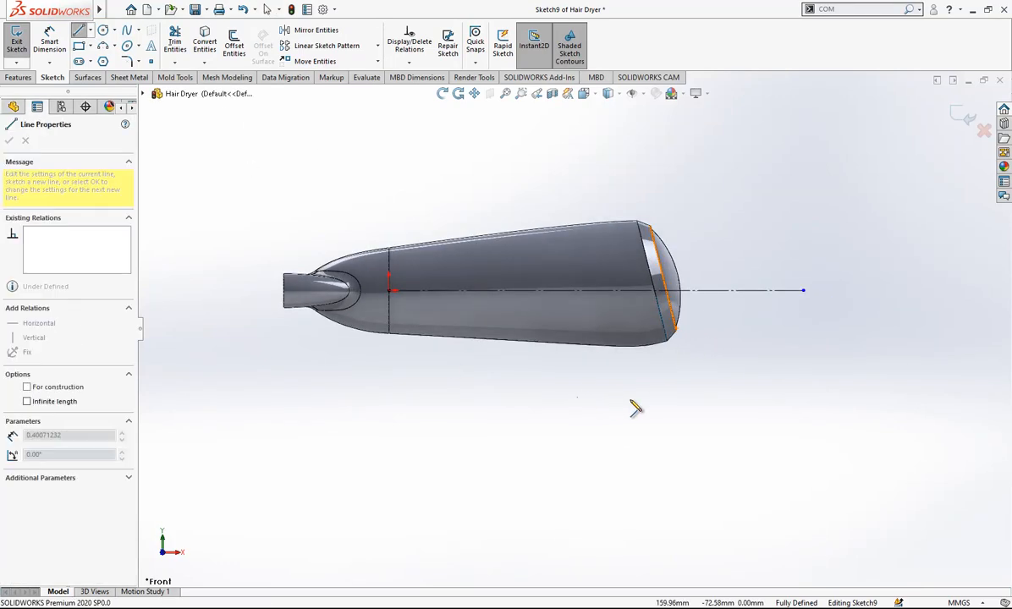
pyautogui.click(640, 412)
pyautogui.press('Escape')
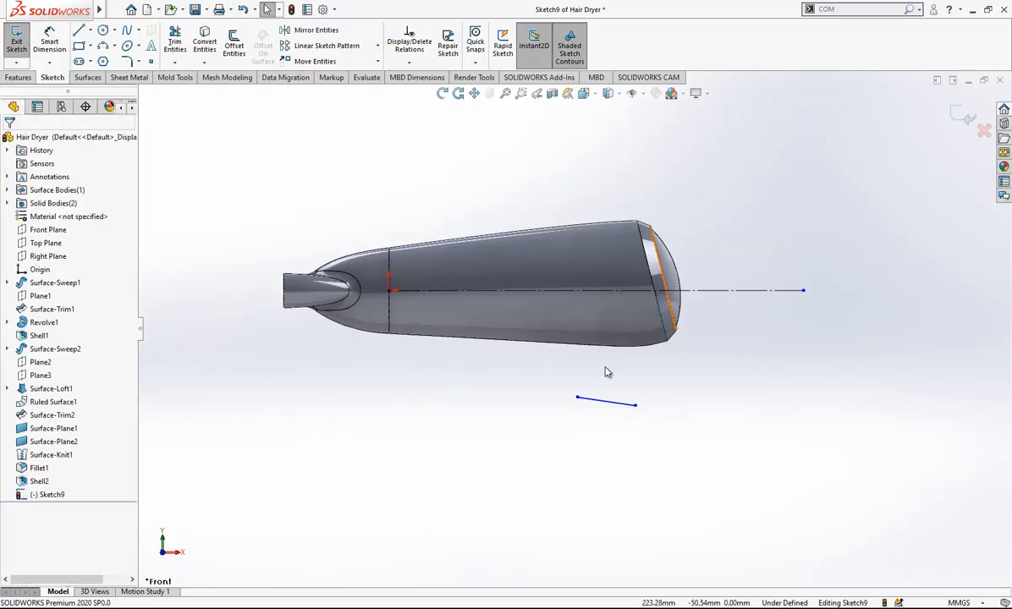
pyautogui.press('Return')
pyautogui.click(606, 403)
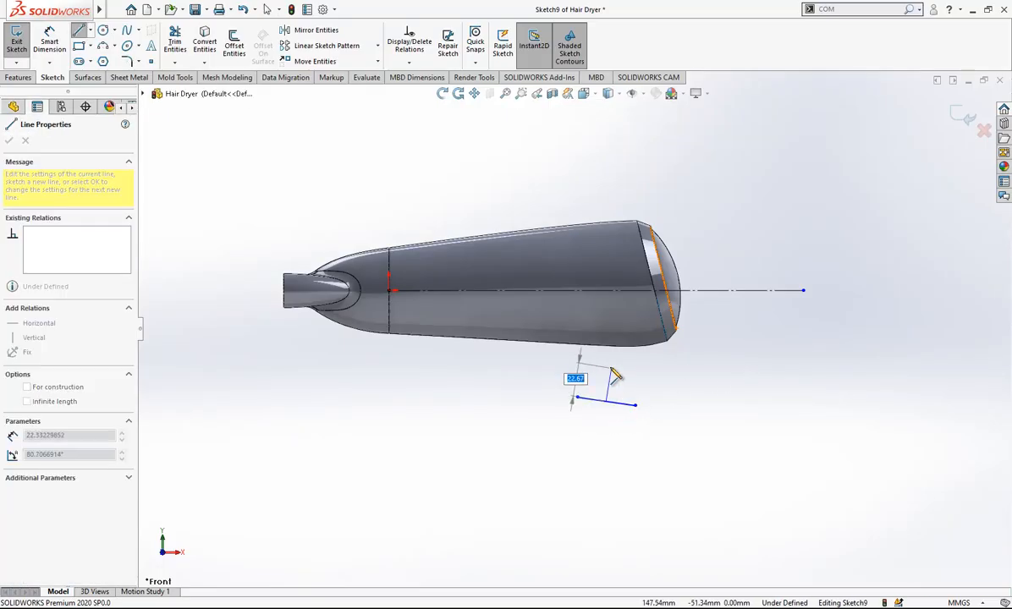
pyautogui.click(612, 368)
pyautogui.press('Escape')
# - Sketch a second short slanted line well below the first and a perpendicular line about 19 mm long upward from its midpoint
pyautogui.scroll(2, 560, 306)
pyautogui.scroll(-2, 614, 435)
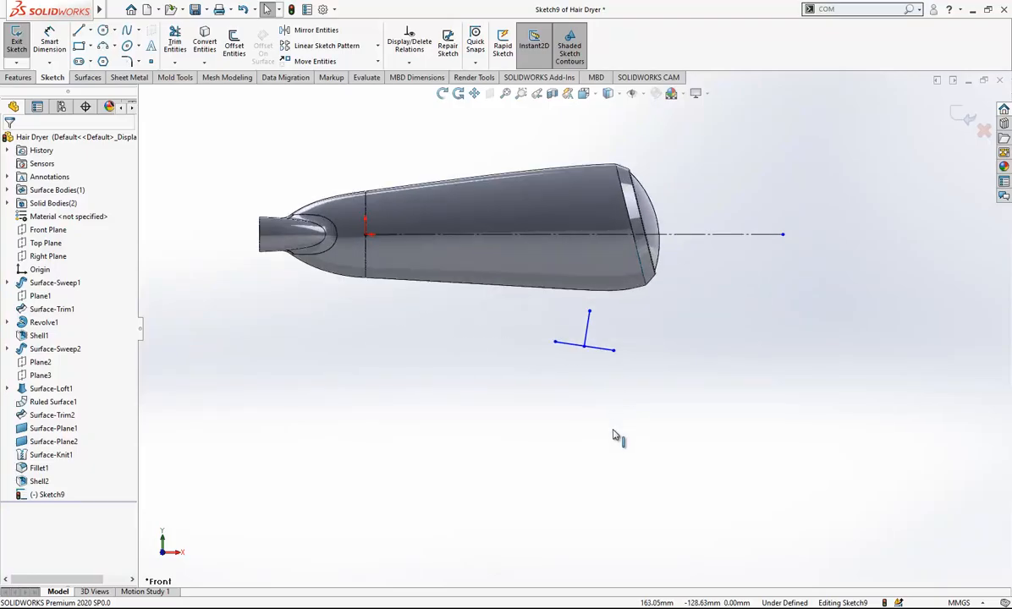
pyautogui.press('Return')
pyautogui.click(541, 461)
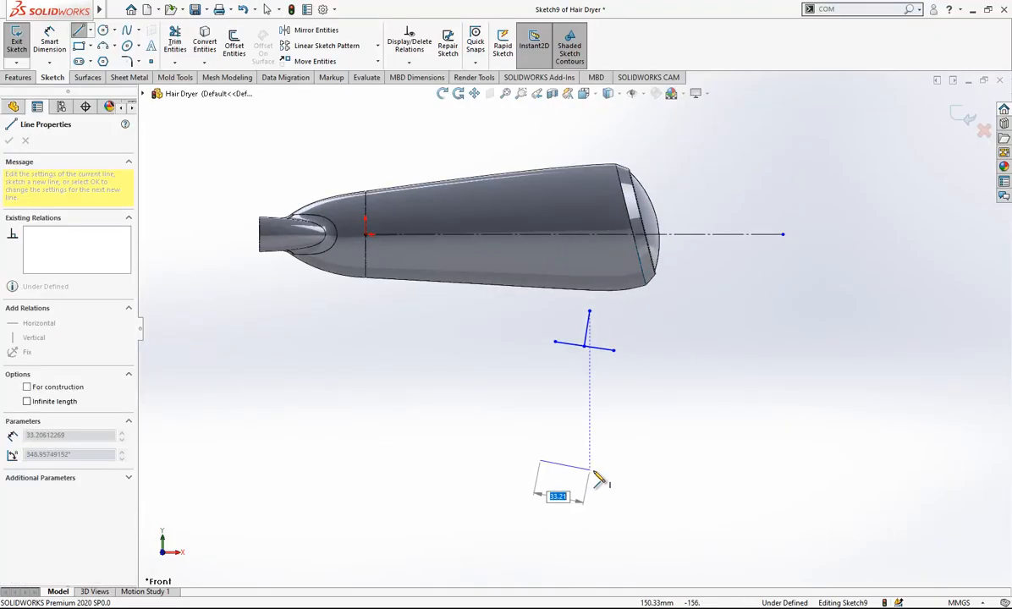
pyautogui.click(594, 470)
pyautogui.press('Escape')
pyautogui.press('Return')
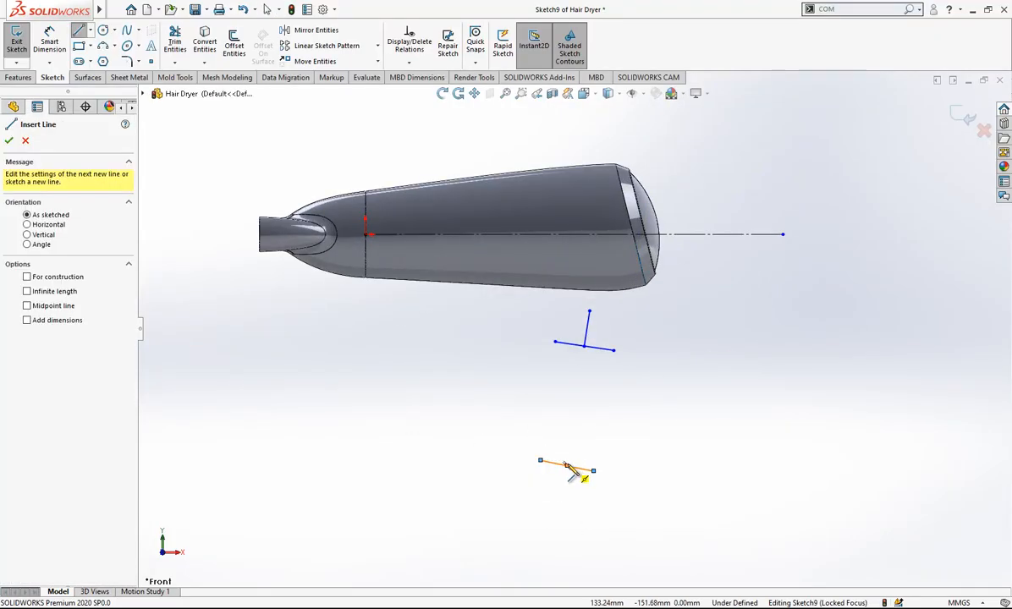
pyautogui.click(567, 465)
pyautogui.click(576, 442)
pyautogui.press('Escape')
# - Convert both pairs of slanted and perpendicular lines below the barrel to construction geometry
pyautogui.moveTo(598, 444); pyautogui.dragTo(526, 480)
pyautogui.click(593, 448)
pyautogui.moveTo(542, 365); pyautogui.dragTo(621, 304)
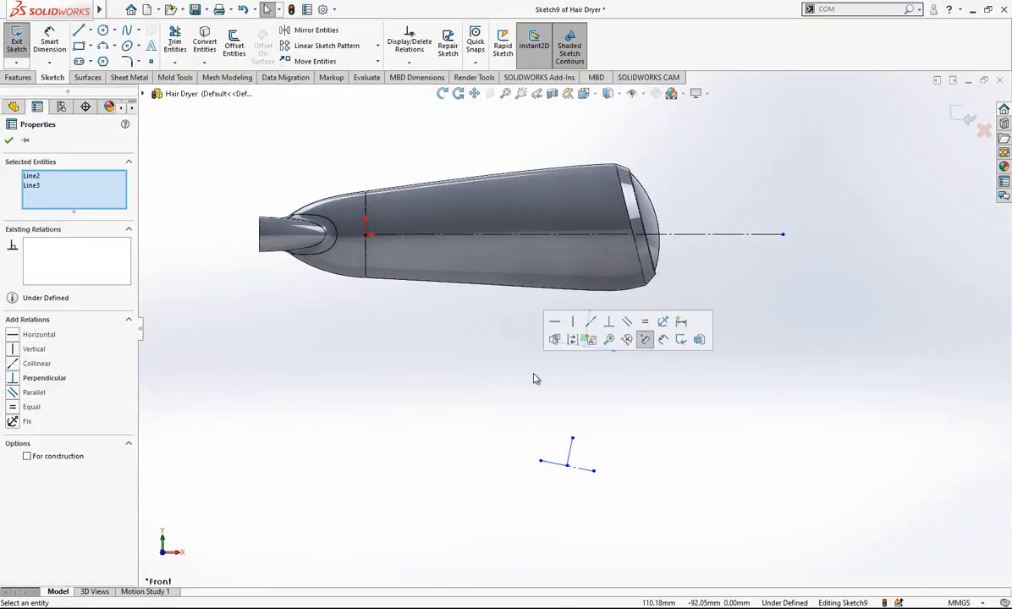
pyautogui.click(571, 339)
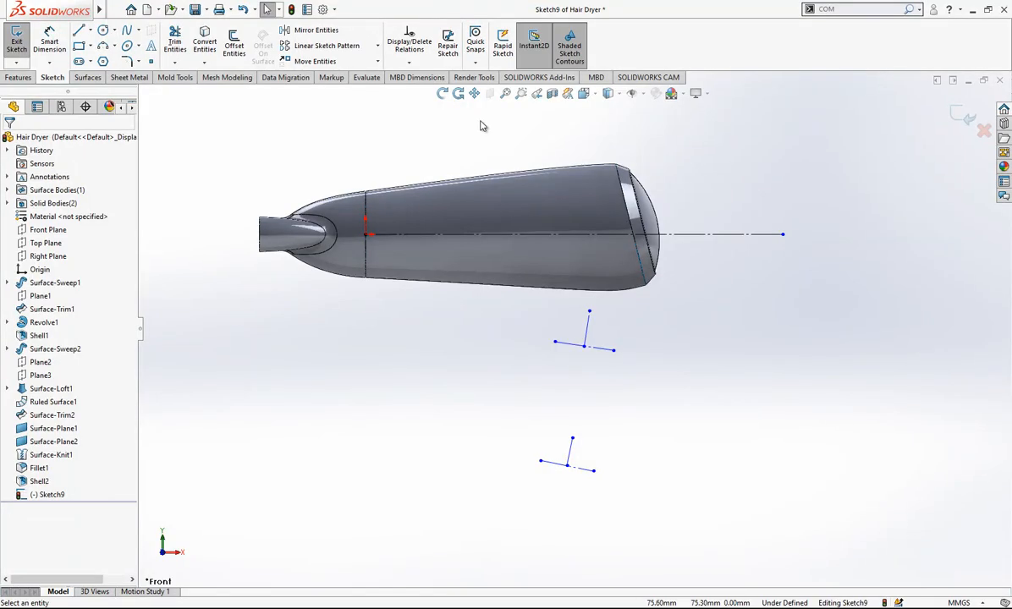
# - Make the two short upright lines collinear and shift the upper one's free endpoint slightly
pyautogui.scroll(1, 524, 205)
pyautogui.scroll(-1, 592, 275)
pyautogui.click(204, 41)
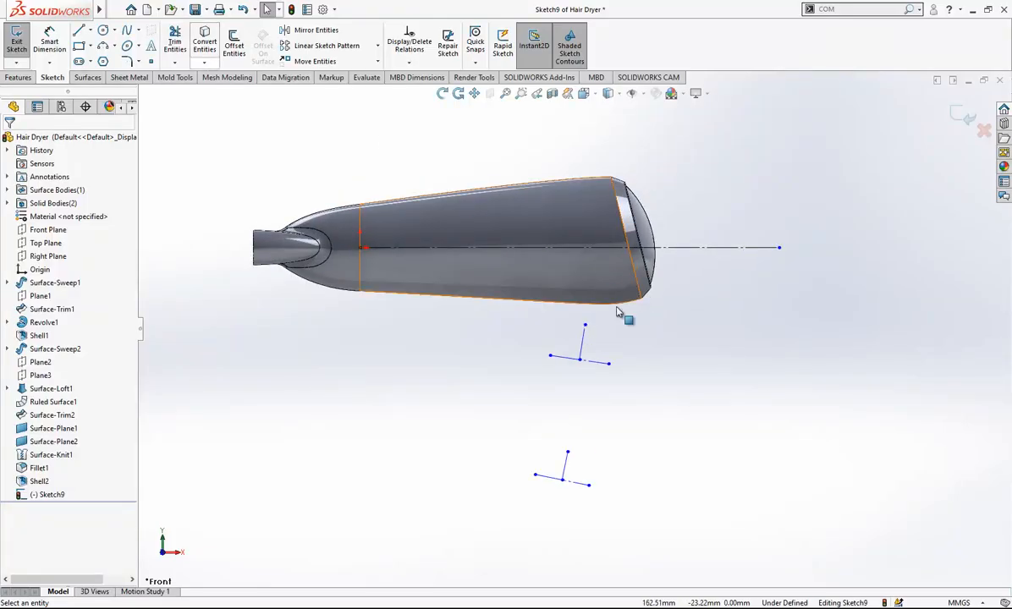
pyautogui.click(569, 474)
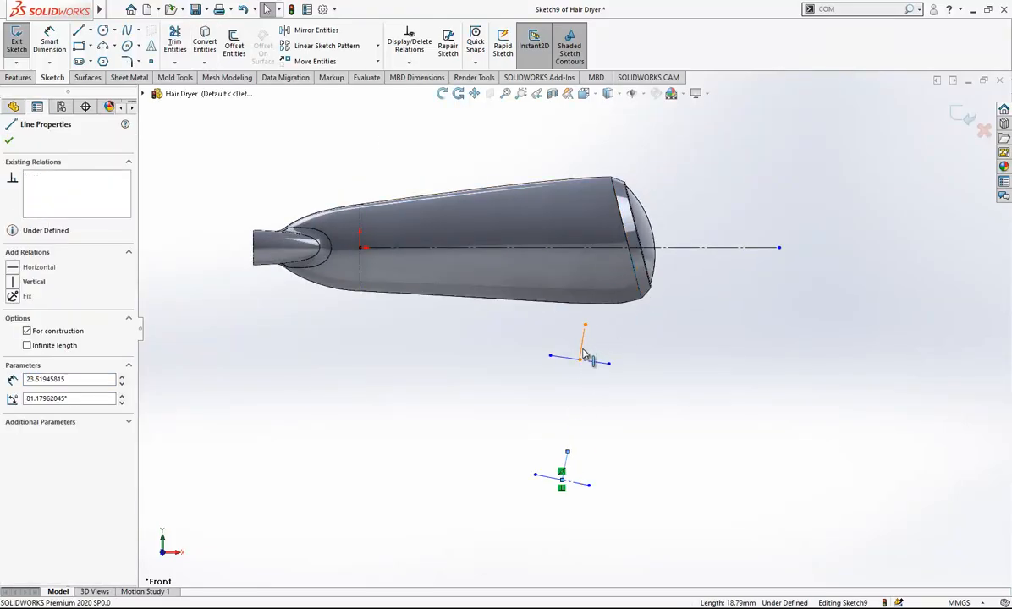
pyautogui.keyDown('ctrl'); pyautogui.click(583, 343); pyautogui.keyUp('ctrl')
pyautogui.click(592, 388)
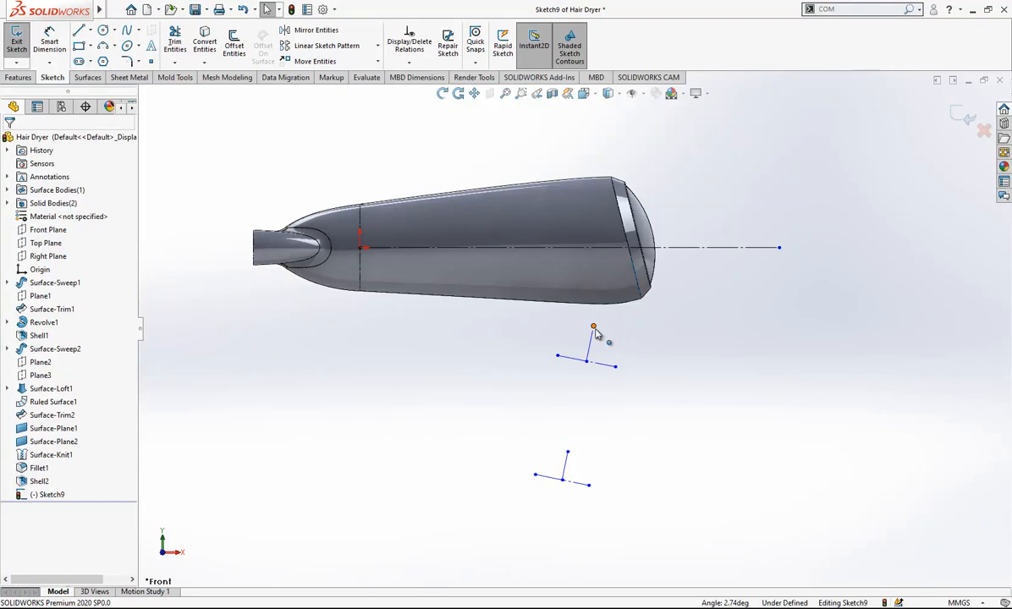
pyautogui.moveTo(594, 328); pyautogui.dragTo(572, 326)
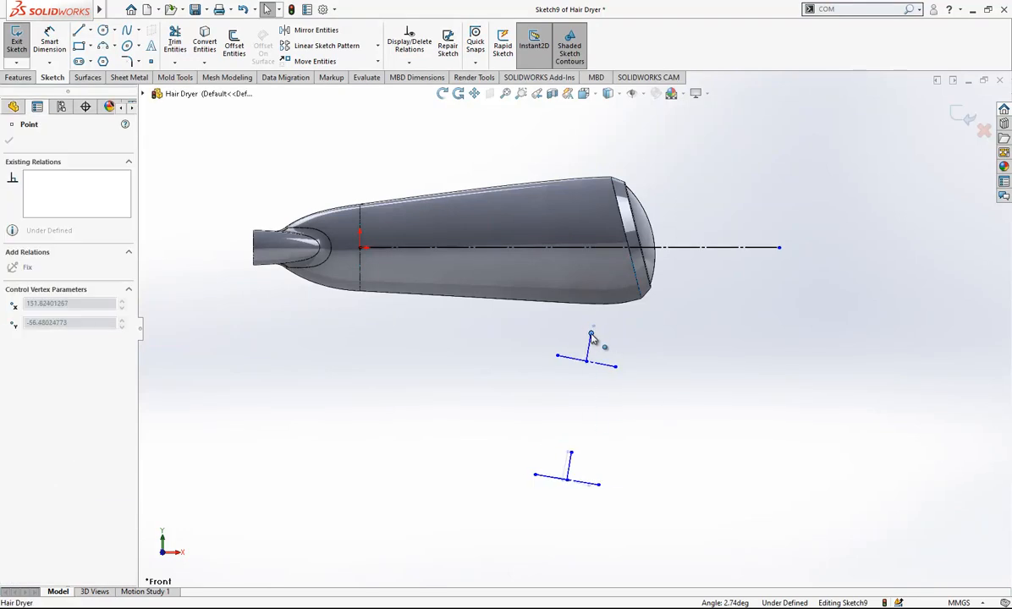
pyautogui.click(626, 394)
# - Dimension the lower slanted construction line along its own direction to 24.5 mm
pyautogui.scroll(-1, 638, 410)
pyautogui.click(572, 499)
pyautogui.click(551, 531)
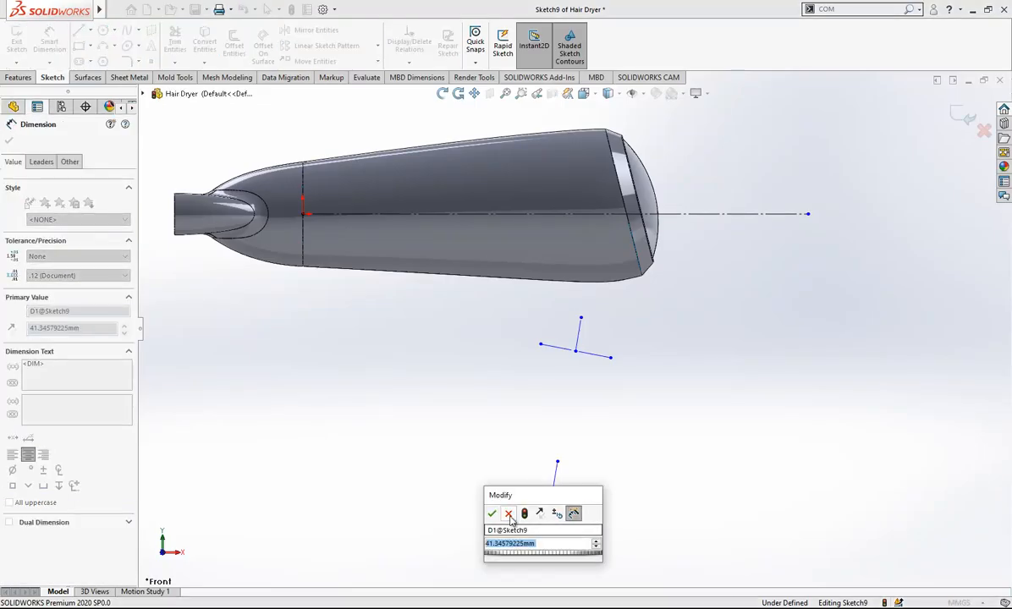
pyautogui.click(509, 514)
pyautogui.click(528, 504)
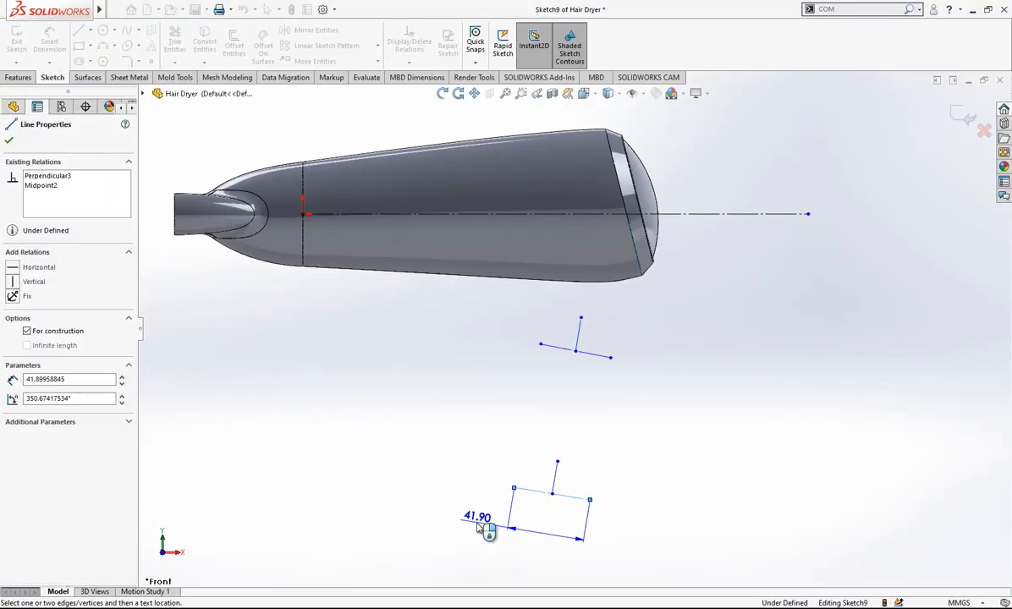
pyautogui.doubleClick(479, 523)
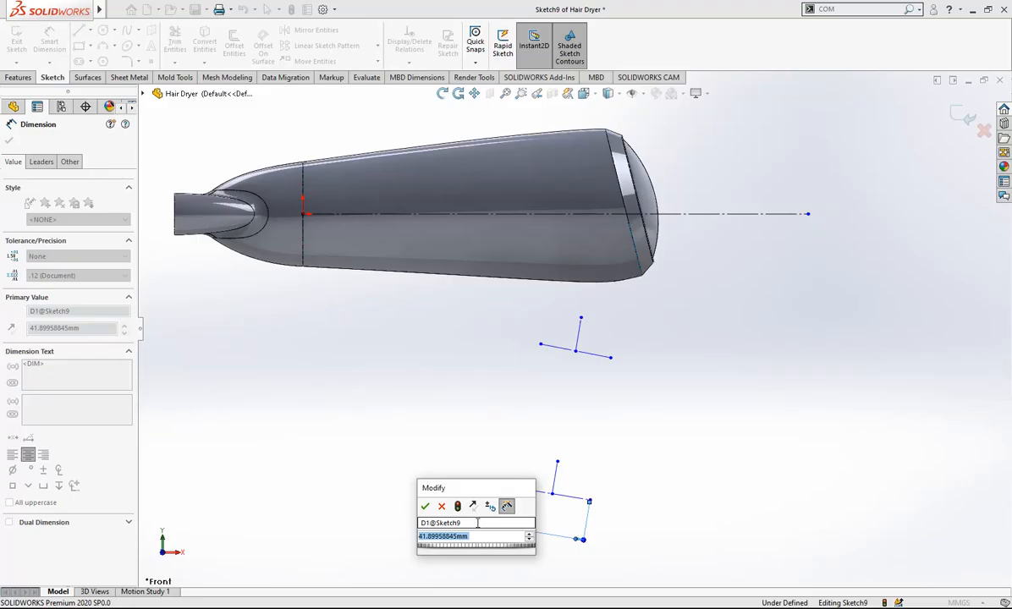
pyautogui.write('24.5')
pyautogui.press('Return')
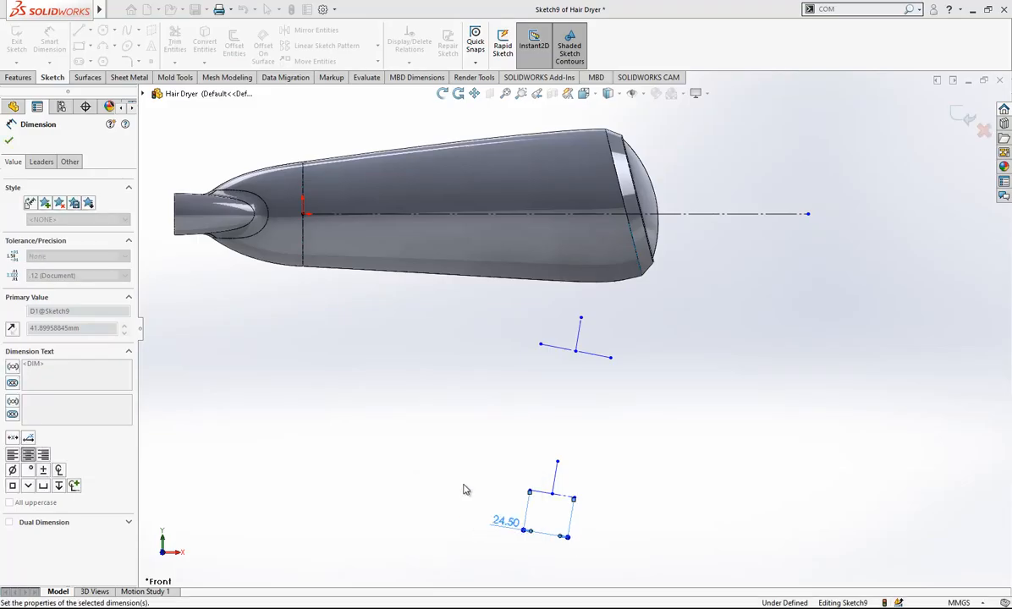
pyautogui.press('Escape')
# - Dimension the upper slanted construction line along its own direction to 36.5 mm
pyautogui.click(563, 349)
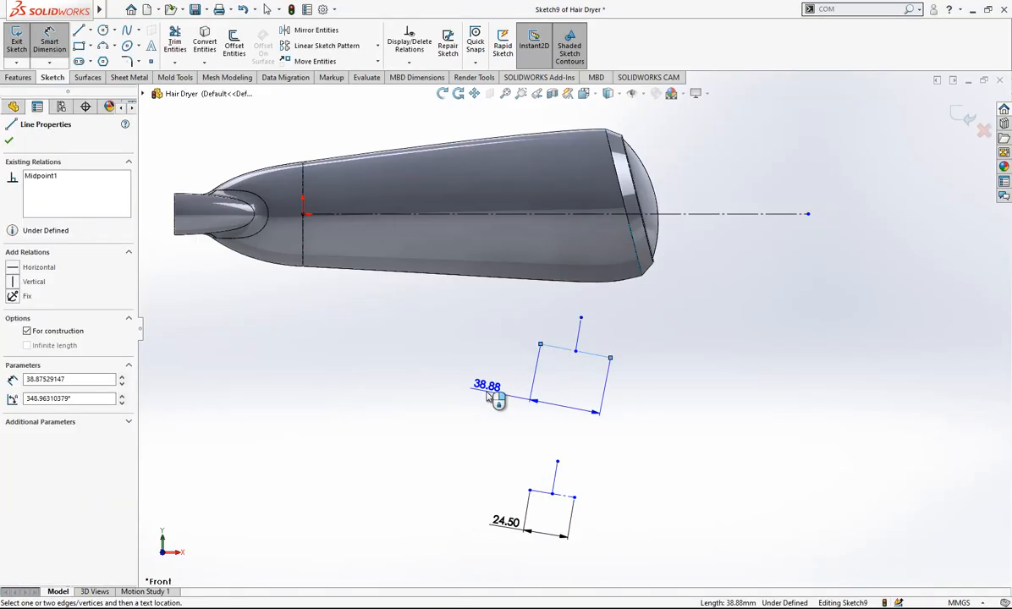
pyautogui.click(488, 397)
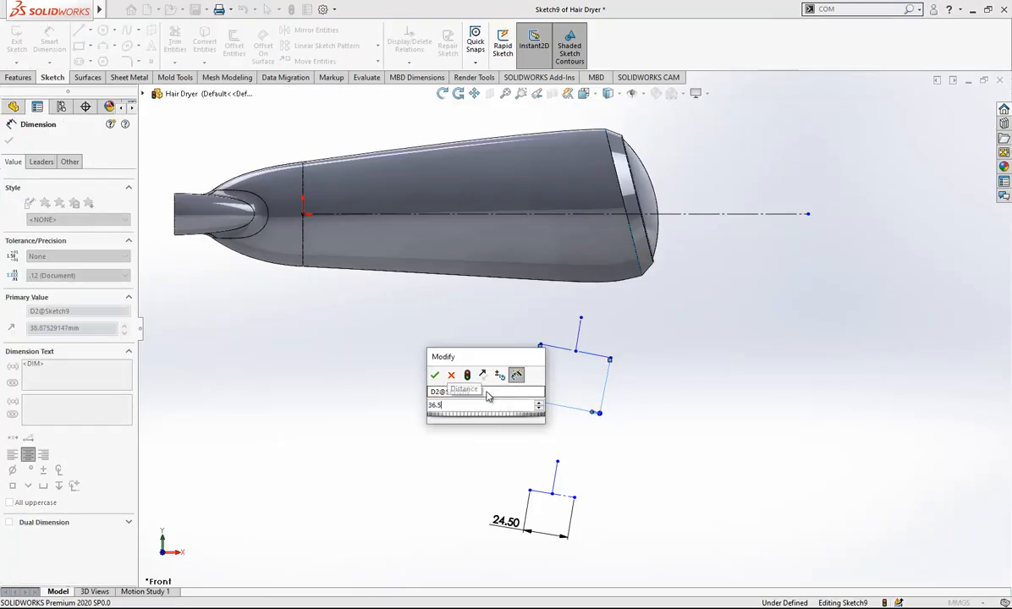
pyautogui.press('Return')
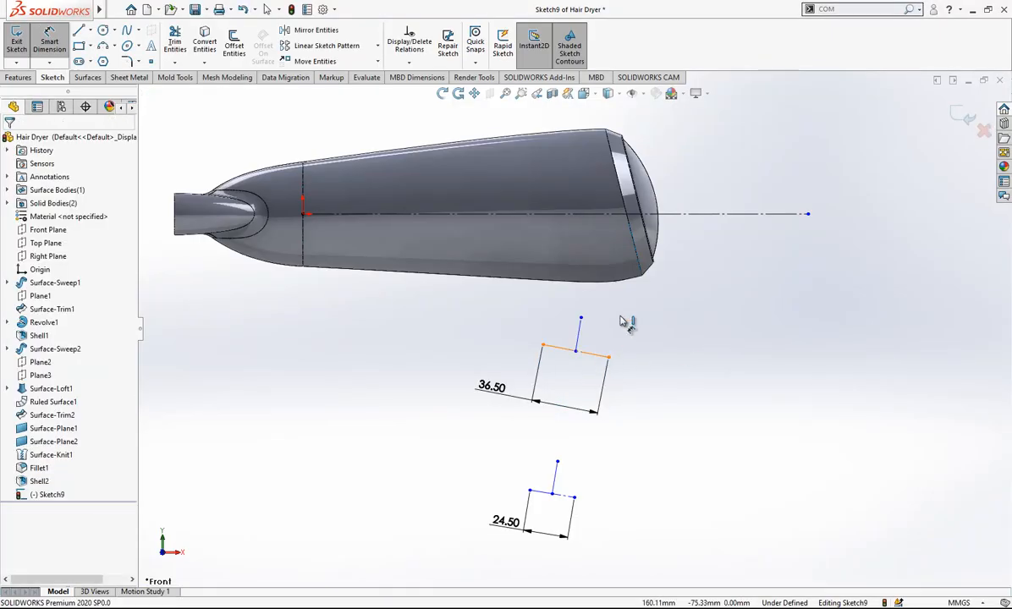
# - Set the angle between the upper slanted line and the barrel's horizontal construction line to 6 degrees
pyautogui.click(622, 320)
pyautogui.click(701, 214)
pyautogui.click(698, 296)
pyautogui.write('6')
pyautogui.press('Return')
pyautogui.click(763, 381)
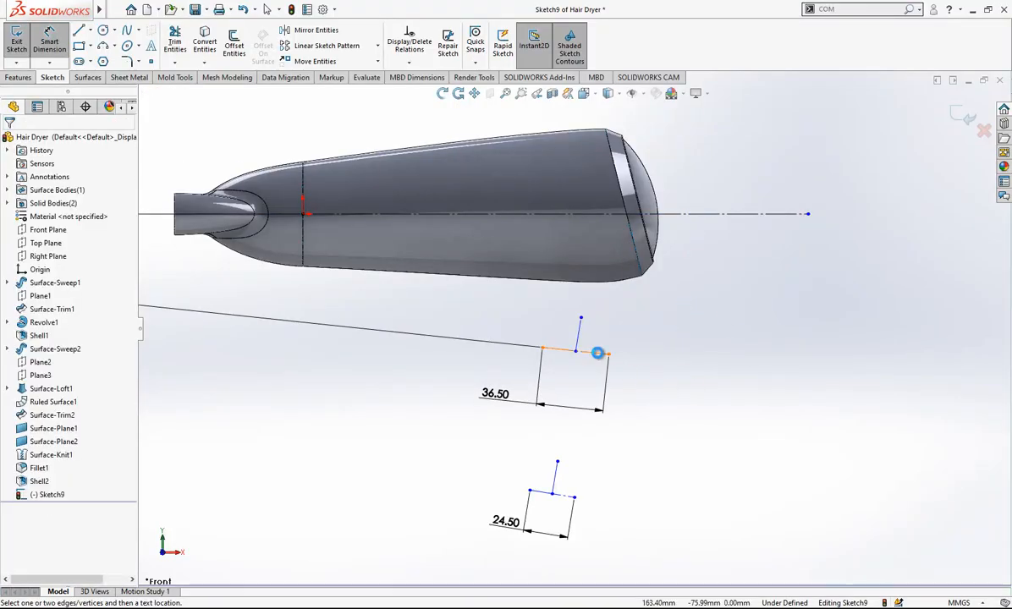
pyautogui.click(597, 353)
pyautogui.press('Escape')
# - Add a perpendicular relation between the 36.5 mm slanted line and its upright line, and check the same pair at the 24.5 mm line
pyautogui.click(578, 337)
pyautogui.click(571, 335)
pyautogui.press('Escape')
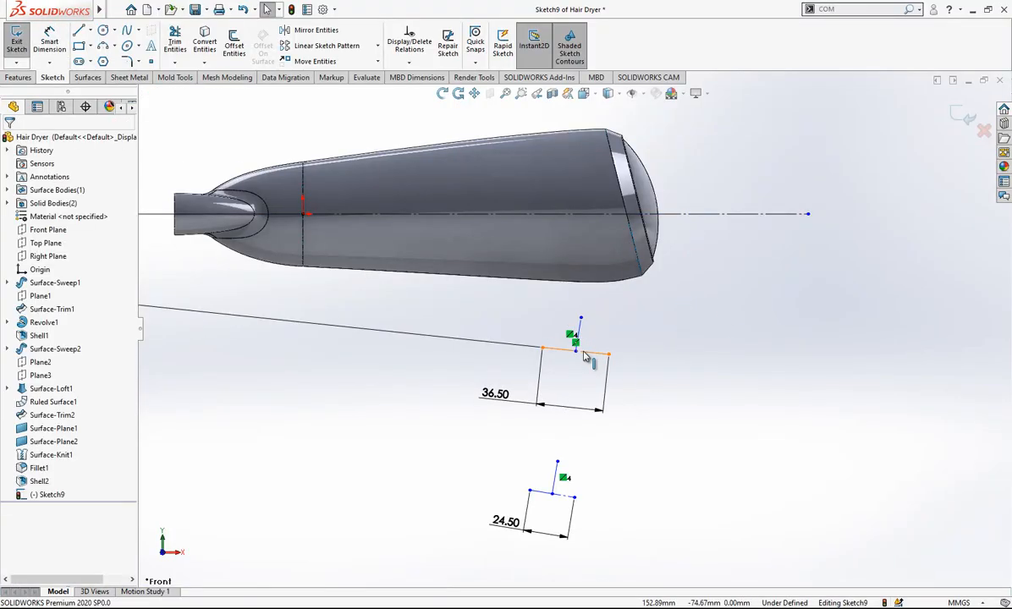
pyautogui.click(583, 353)
pyautogui.keyDown('ctrl'); pyautogui.click(579, 333); pyautogui.keyUp('ctrl')
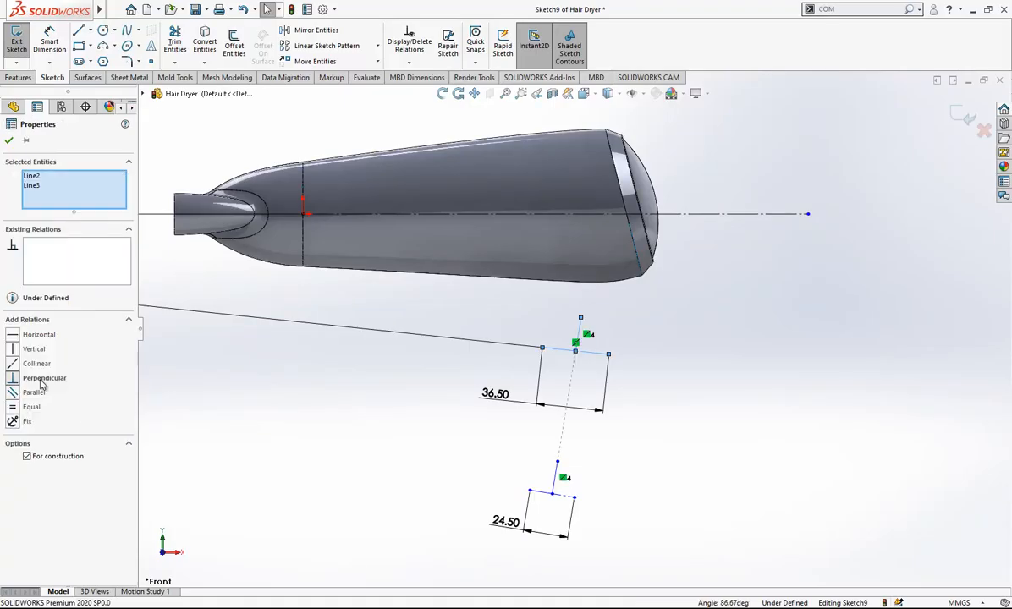
pyautogui.click(40, 379)
pyautogui.press('Escape')
pyautogui.click(565, 488)
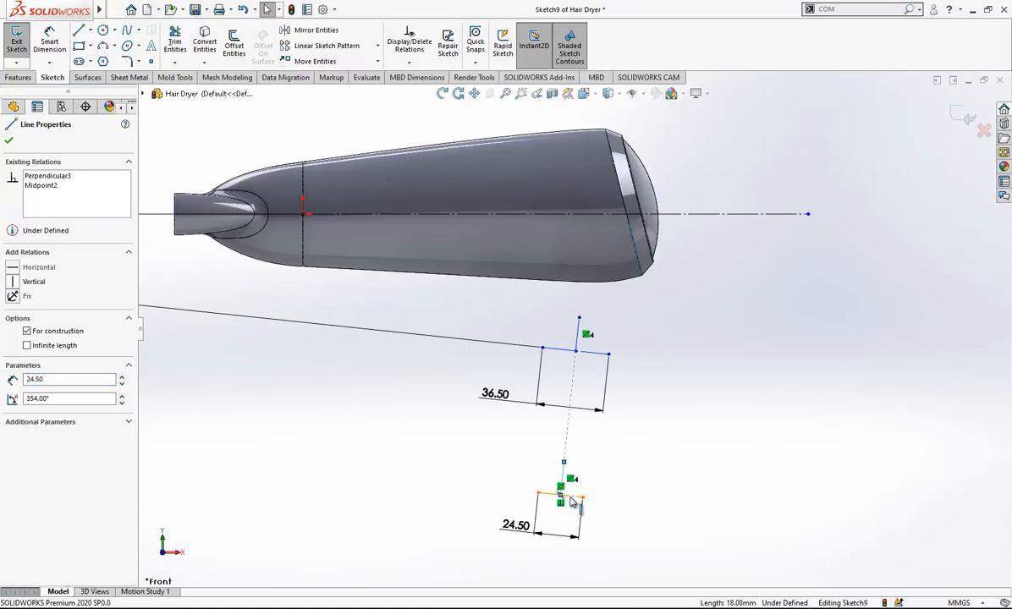
pyautogui.keyDown('ctrl'); pyautogui.click(572, 498); pyautogui.keyUp('ctrl')
pyautogui.click(685, 382)
# - Dimension the vertical distance from the origin to the midpoint of the 36.5 mm line to 65 mm
pyautogui.scroll(3, 684, 381)
pyautogui.scroll(-3, 700, 407)
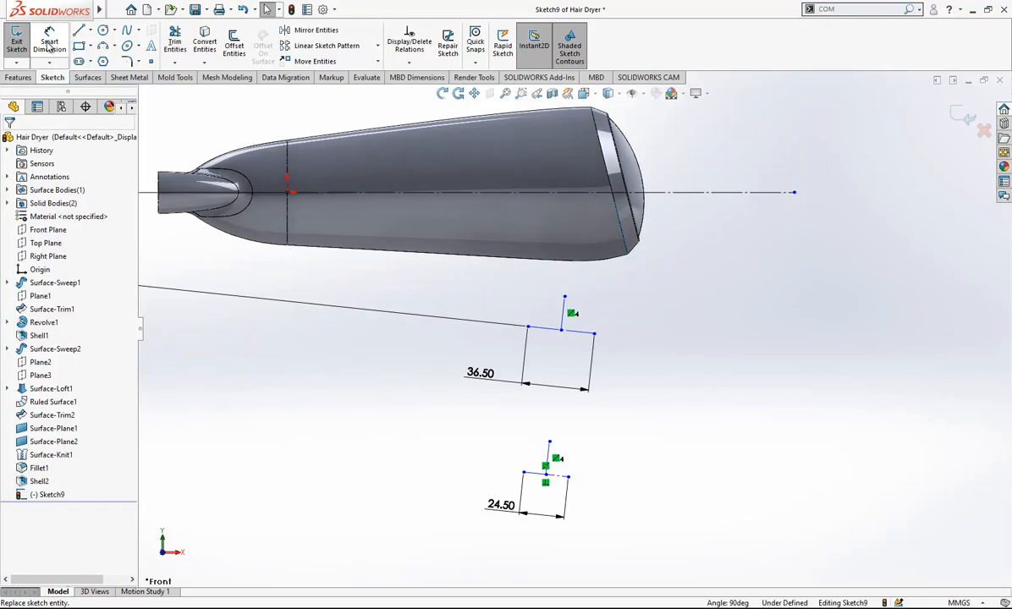
pyautogui.click(49, 44)
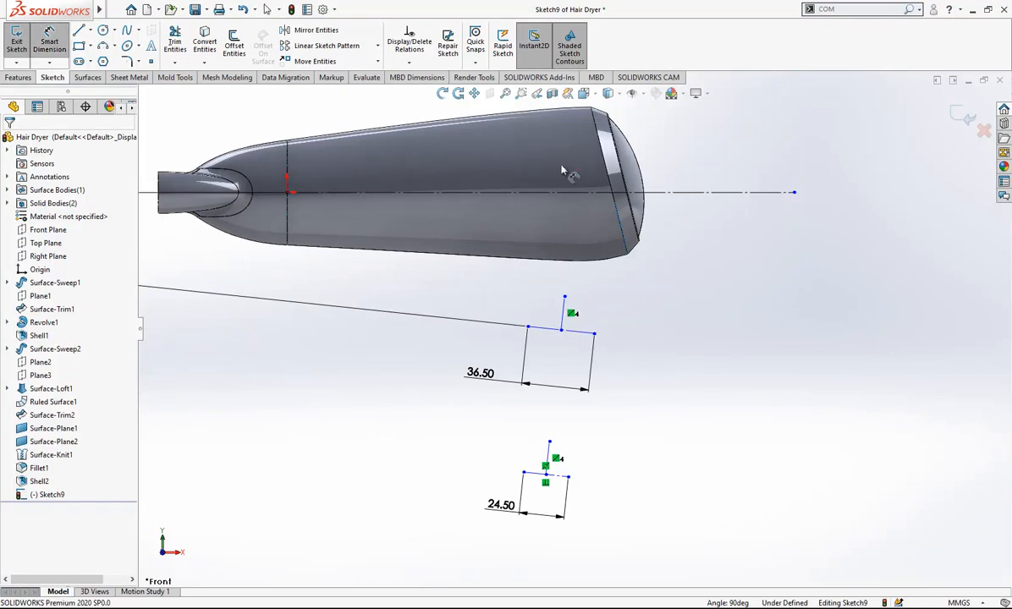
pyautogui.click(288, 193)
pyautogui.click(561, 331)
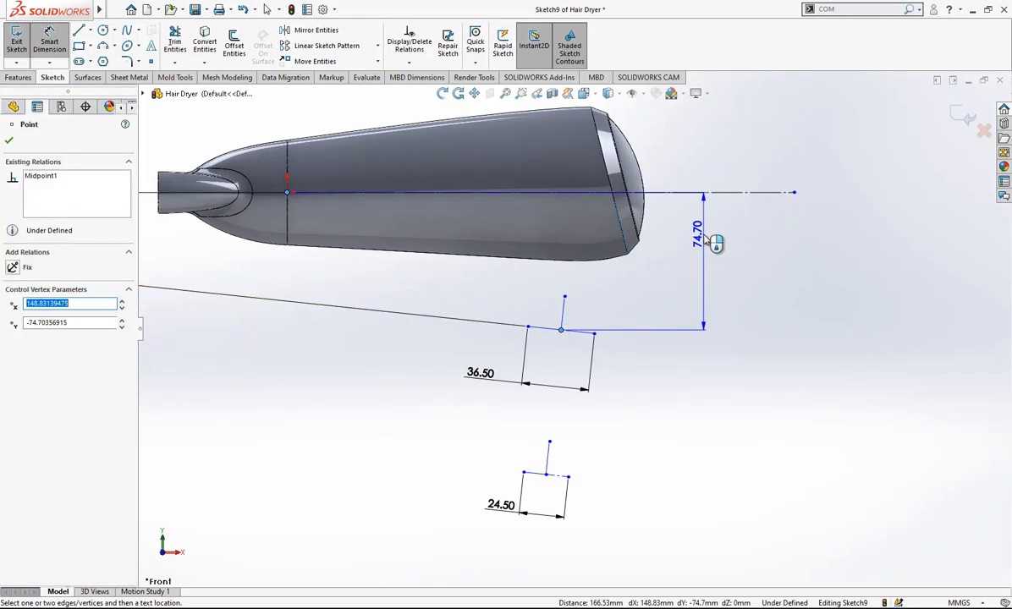
pyautogui.click(707, 239)
pyautogui.write('d')
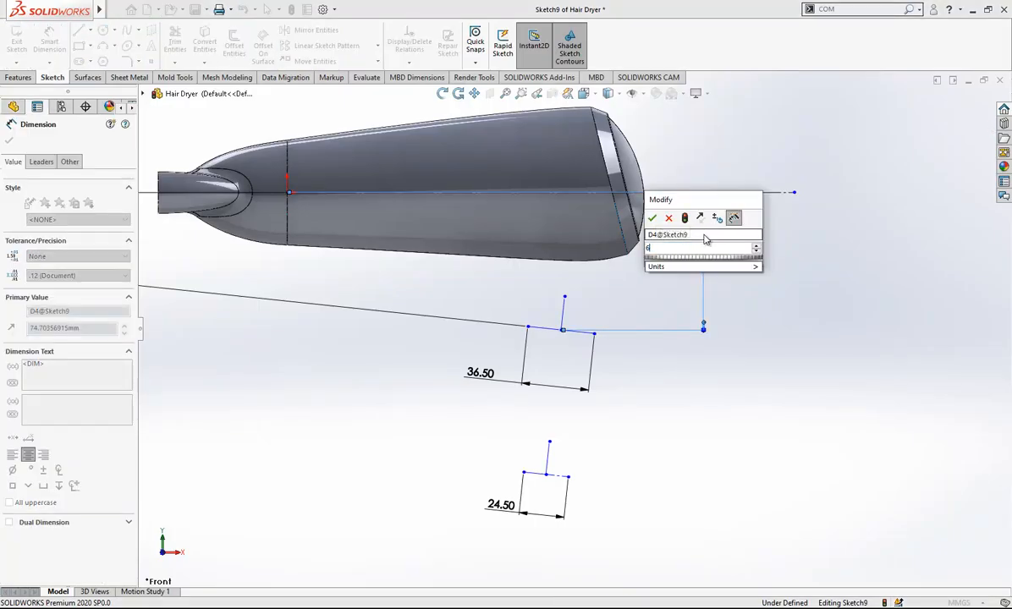
pyautogui.write('5')
pyautogui.press('Return')
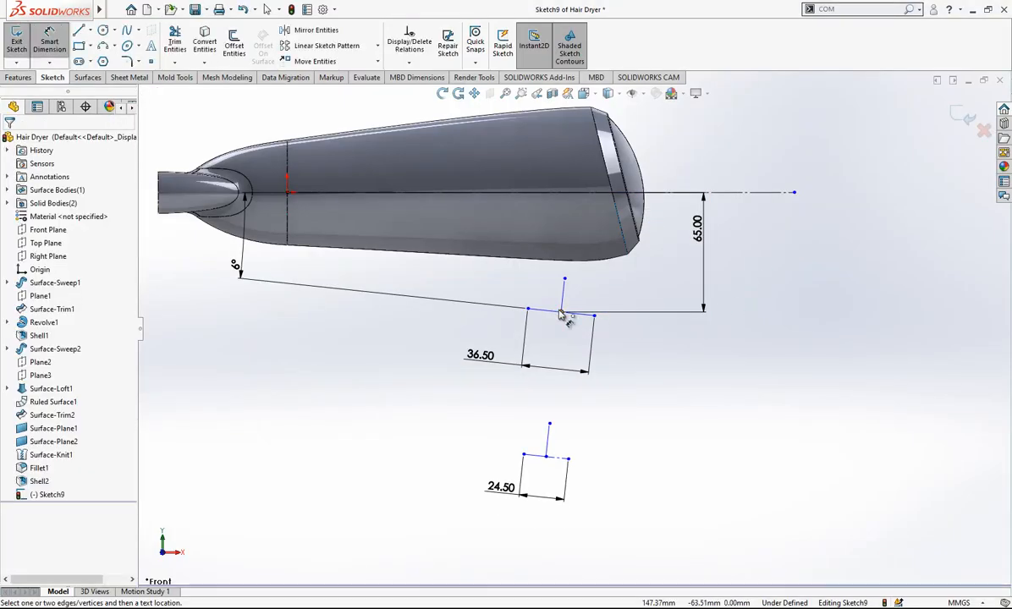
# - Dimension the horizontal distance from the barrel's front vertical edge at the origin to the 36.5 mm line's midpoint to 134 mm
pyautogui.click(561, 312)
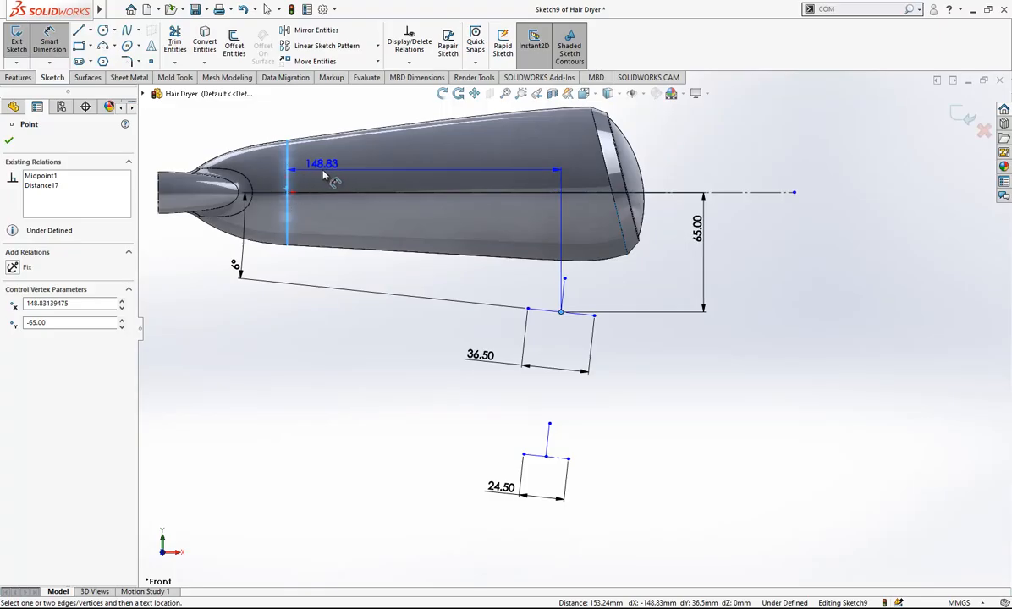
pyautogui.click(326, 174)
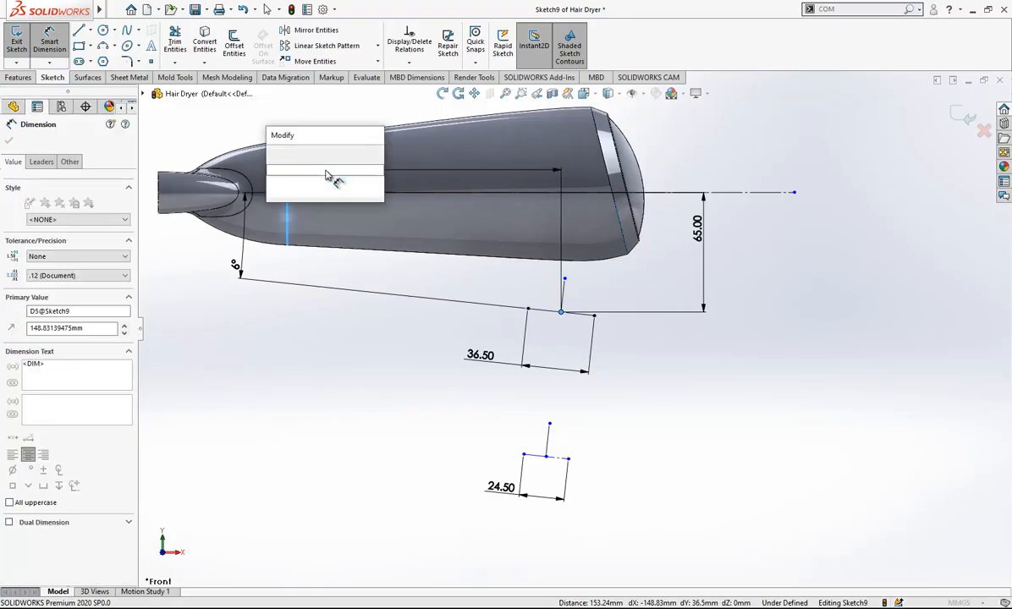
pyautogui.write('1345')
pyautogui.press('Return')
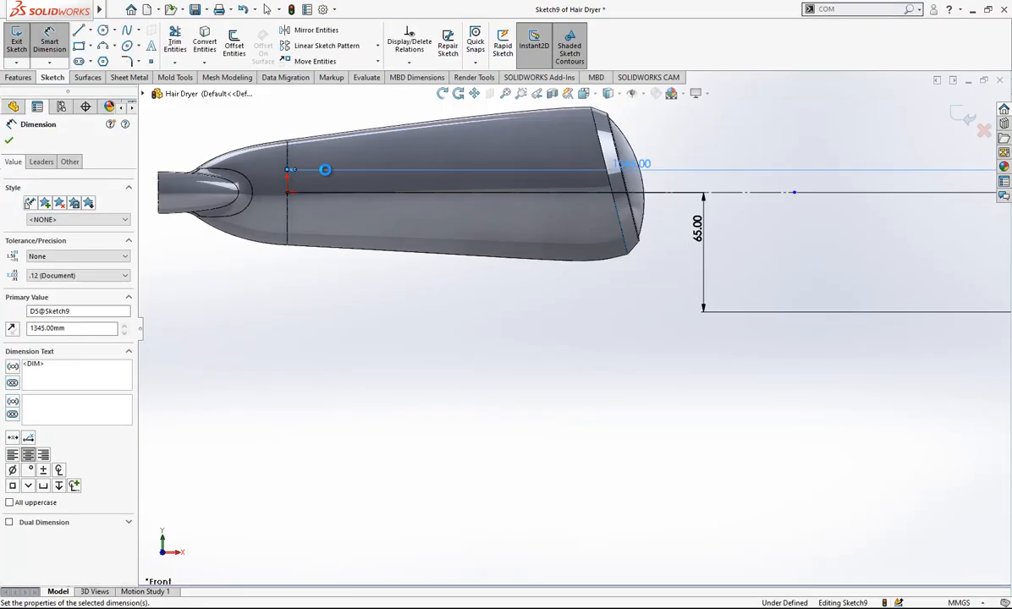
pyautogui.hotkey('ctrl', 'z')
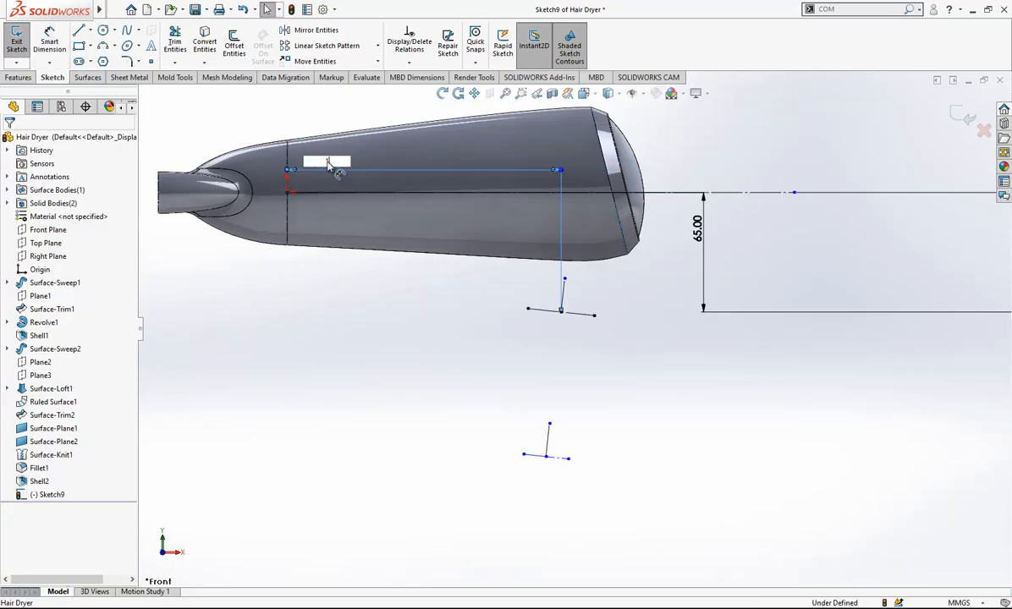
pyautogui.press('Return')
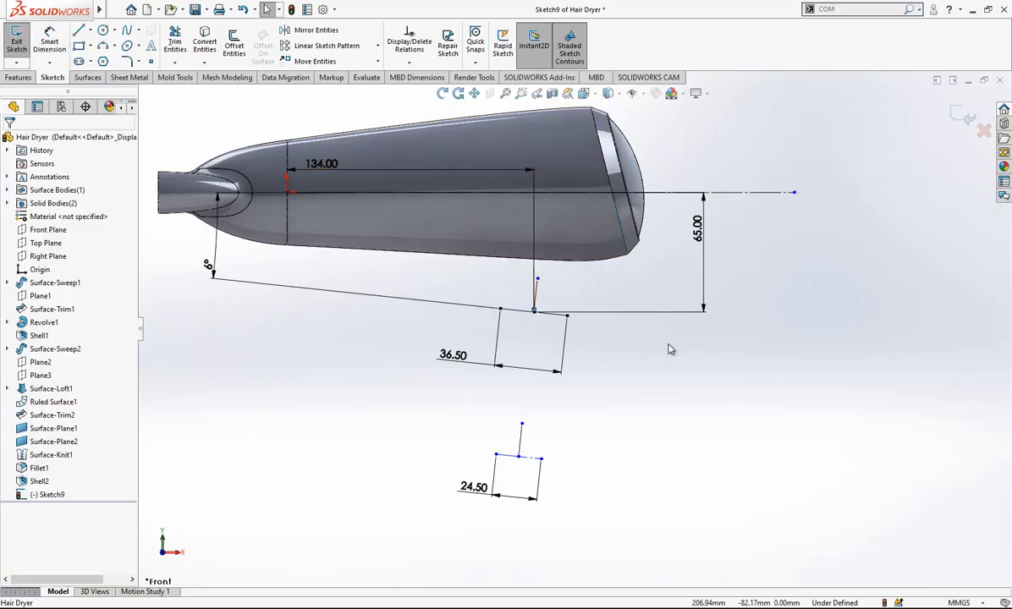
# - Dimension the vertical distance from the origin to the midpoint of the 24.5 mm line to 192 mm
pyautogui.scroll(2, 669, 349)
pyautogui.scroll(-1, 560, 354)
pyautogui.scroll(-2, 562, 355)
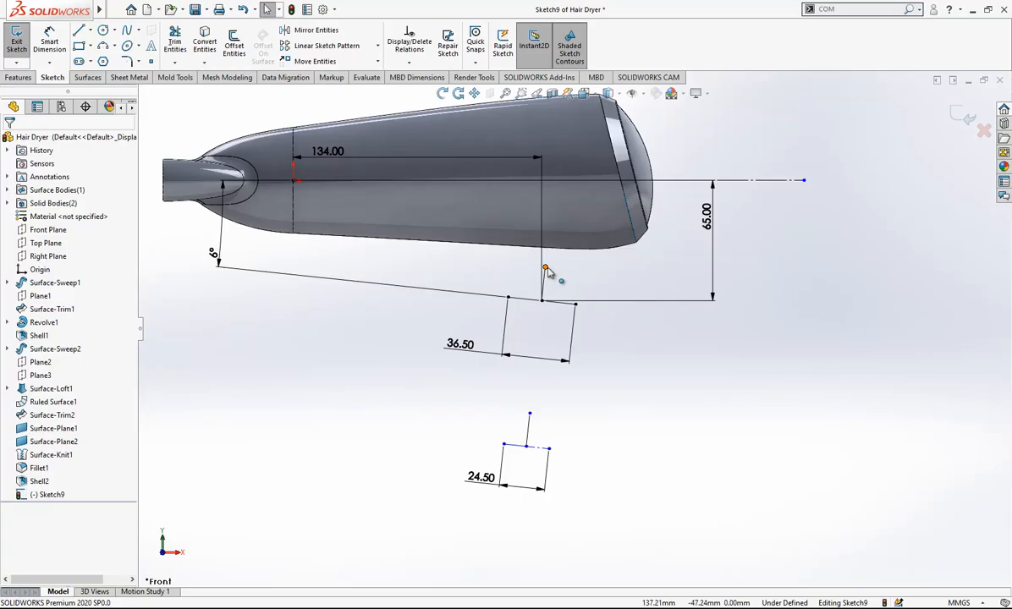
pyautogui.click(546, 268)
pyautogui.press('Escape')
pyautogui.click(59, 36)
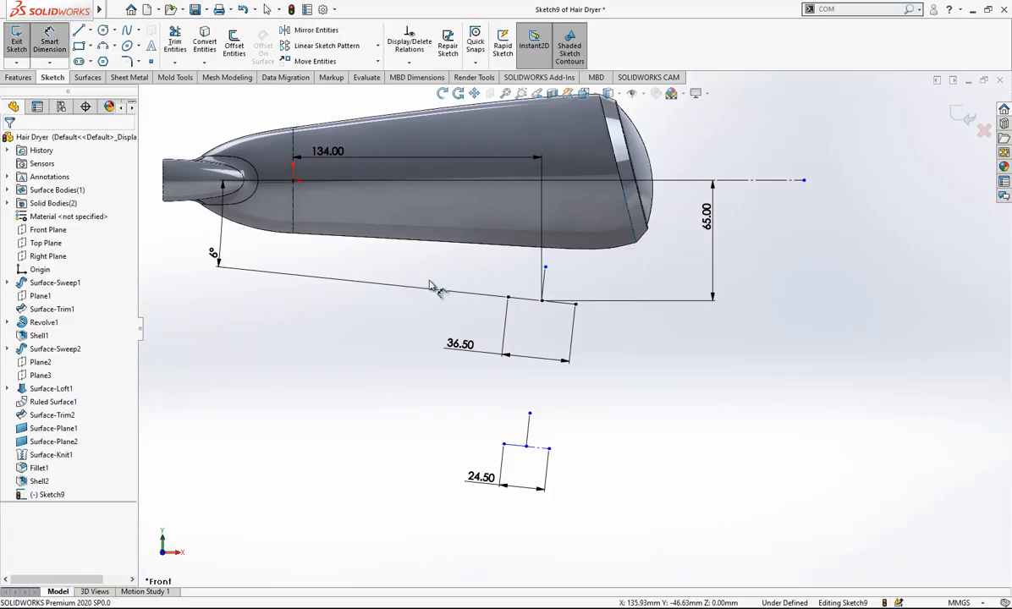
pyautogui.click(294, 180)
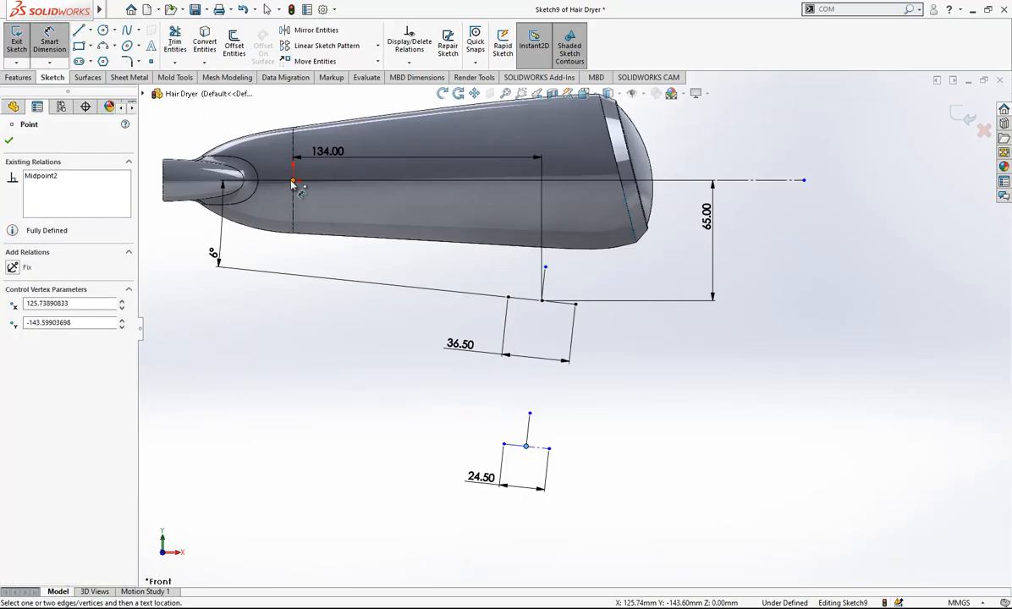
pyautogui.click(526, 446)
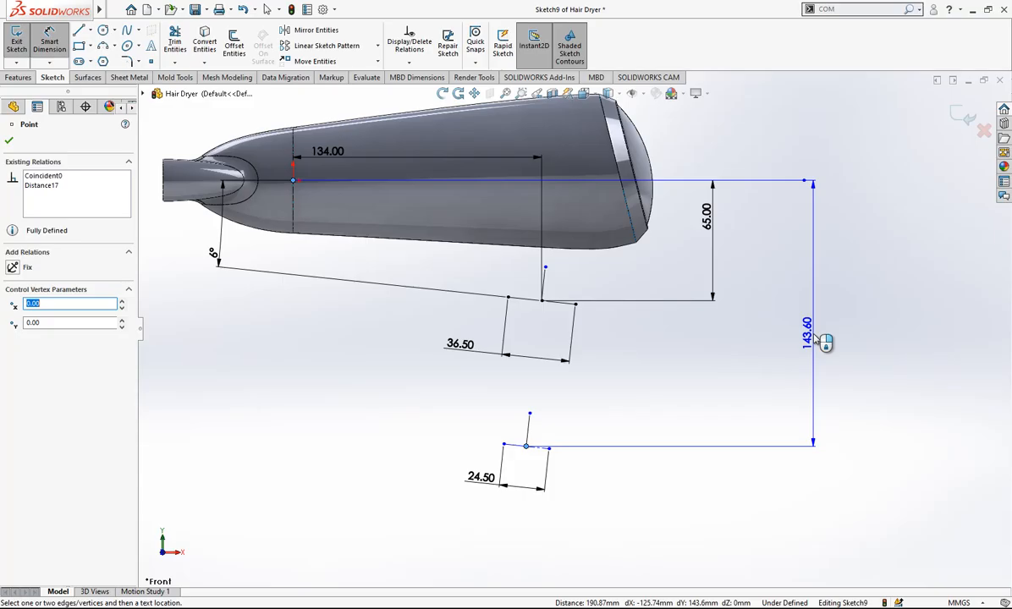
pyautogui.click(824, 342)
pyautogui.write('192')
pyautogui.press('Return')
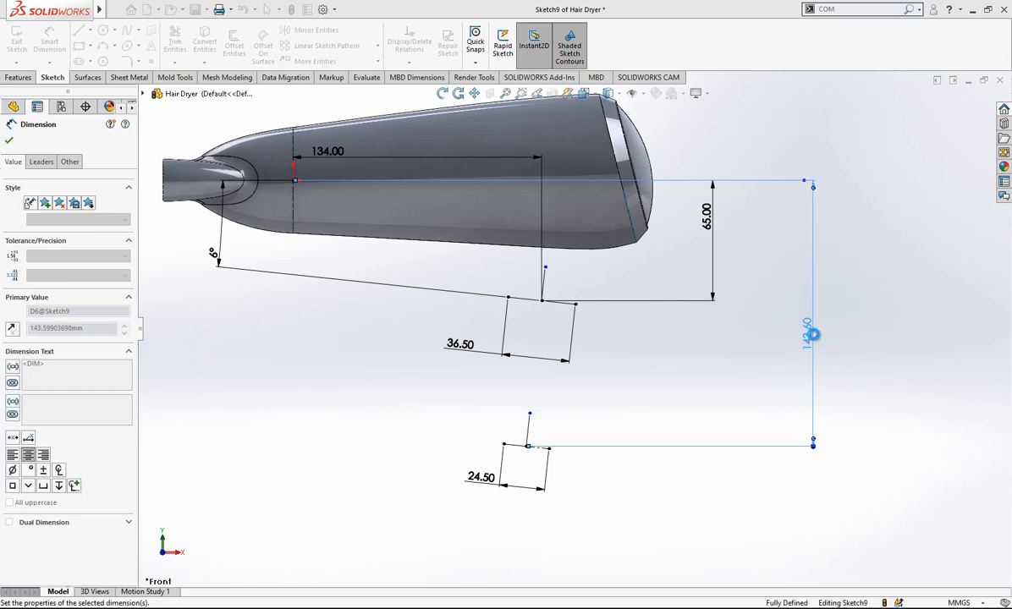
pyautogui.click(664, 373)
pyautogui.scroll(1, 680, 387)
pyautogui.keyDown('ctrl'); pyautogui.moveTo(633, 504); pyautogui.dragTo(620, 470, button='middle'); pyautogui.keyUp('ctrl')
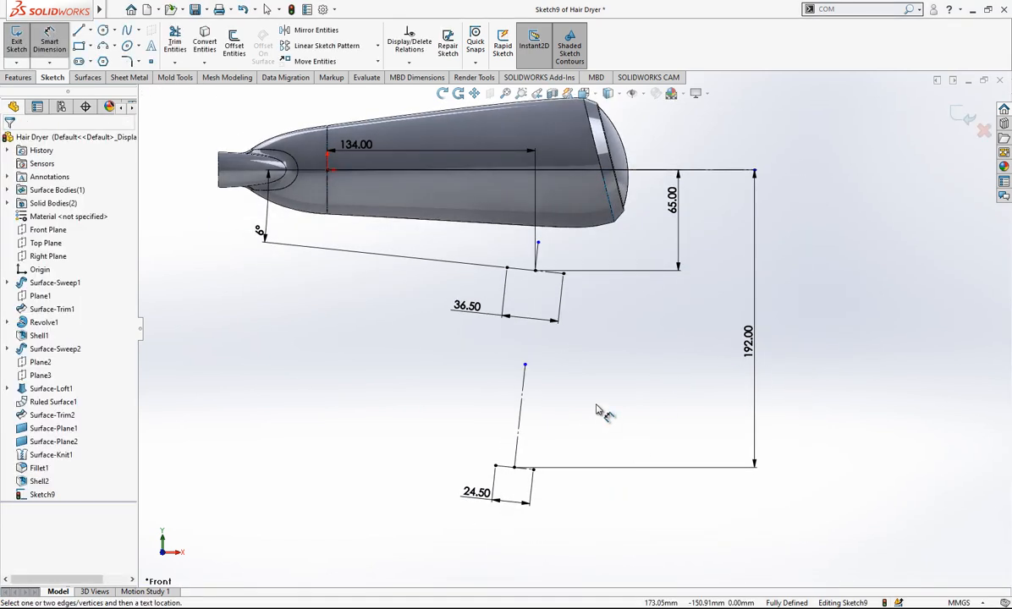
pyautogui.click(515, 468)
pyautogui.click(328, 190)
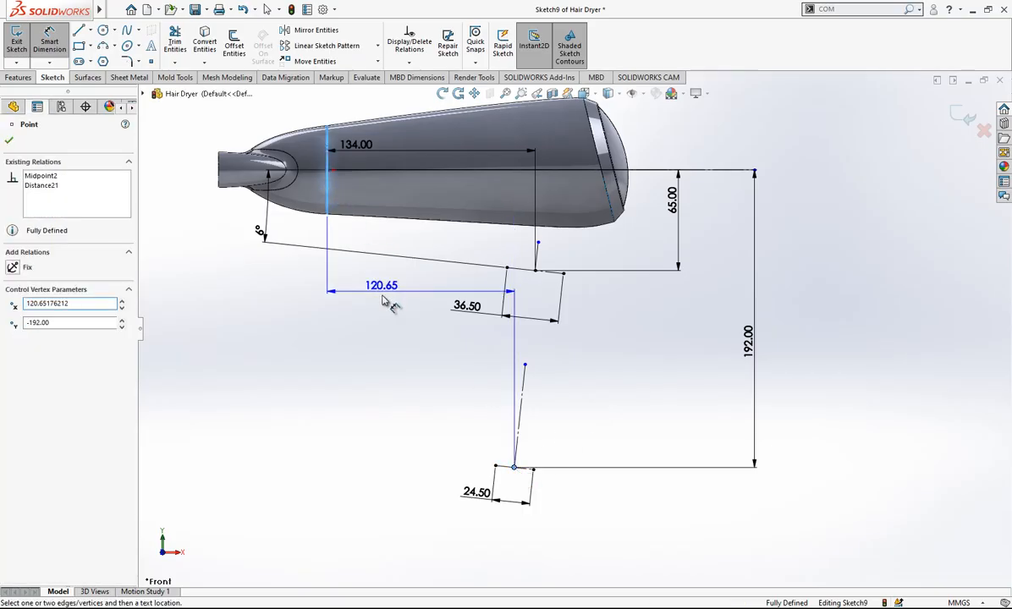
pyautogui.press('Escape')
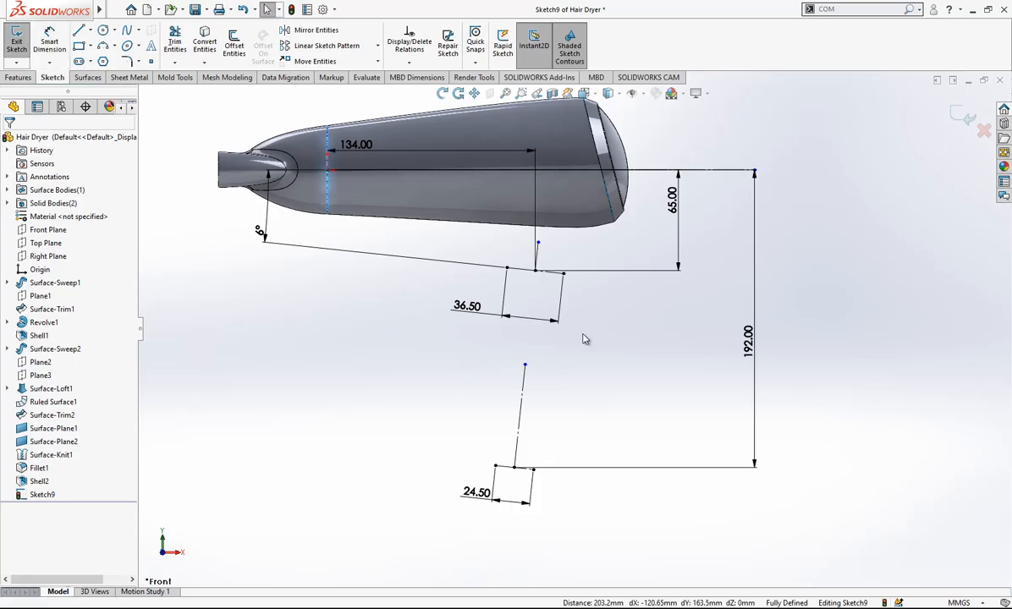
# - Stretch the centerline that rises from the 24.5 mm line so its free end sits just below the 36.5 mm line
pyautogui.scroll(2, 584, 339)
pyautogui.moveTo(534, 356); pyautogui.dragTo(544, 290)
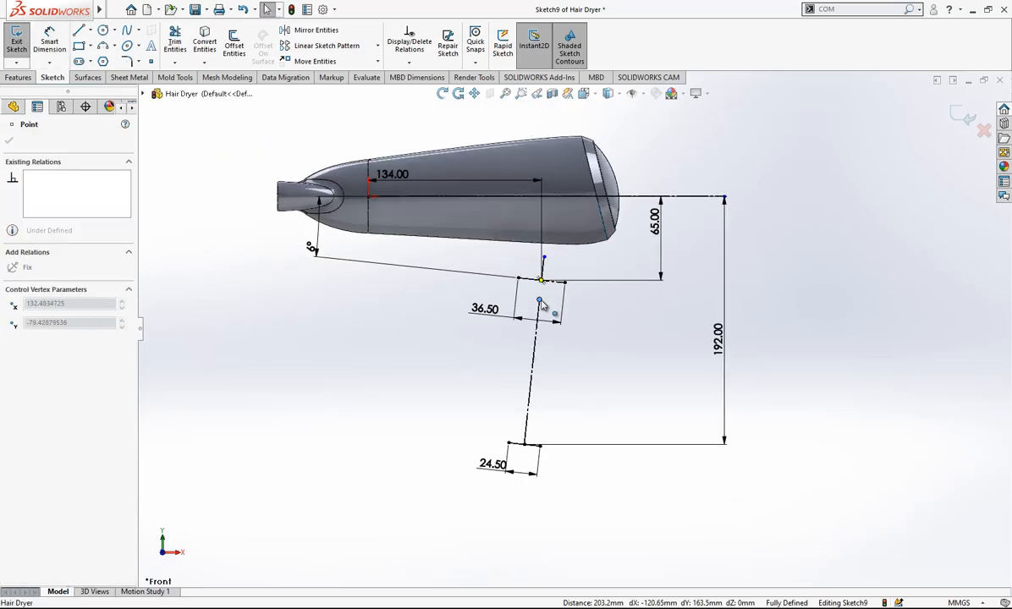
pyautogui.click(589, 380)
pyautogui.scroll(-1, 590, 385)
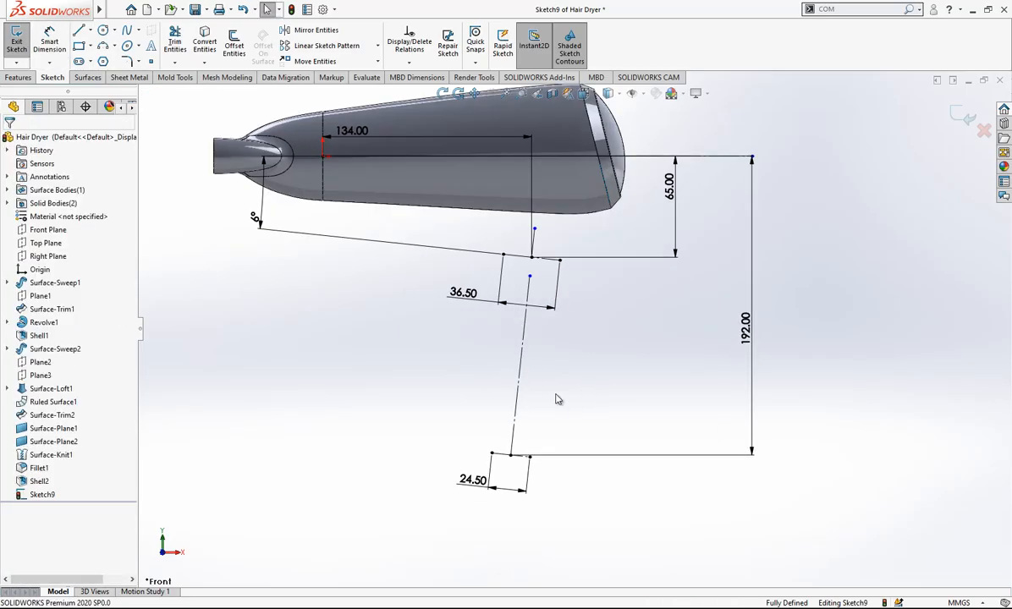
pyautogui.click(550, 258)
pyautogui.click(525, 457)
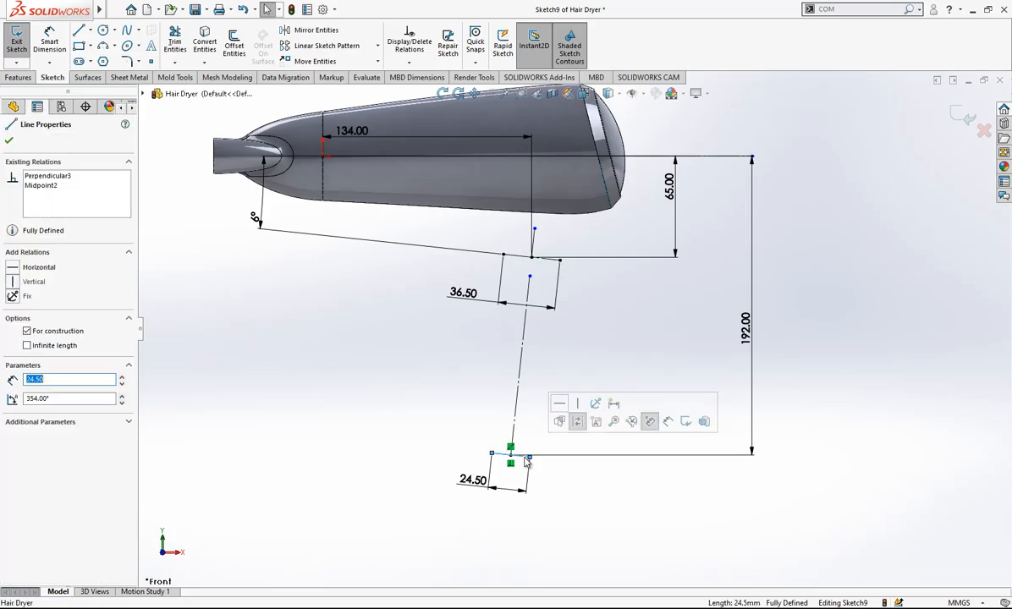
pyautogui.click(544, 483)
pyautogui.moveTo(576, 479); pyautogui.dragTo(569, 397, button='right')
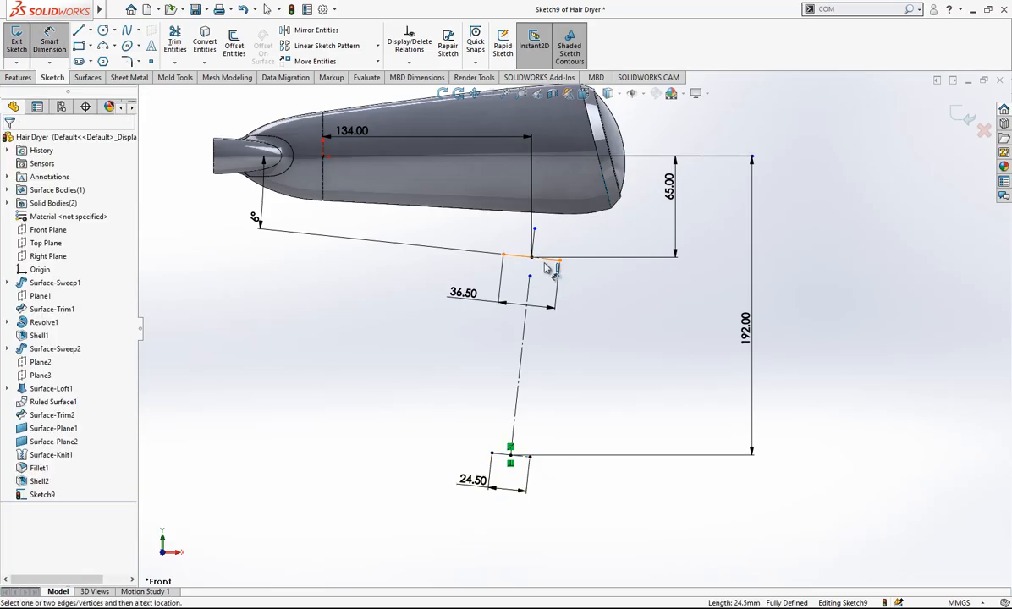
pyautogui.click(544, 259)
pyautogui.click(528, 457)
pyautogui.click(529, 457)
pyautogui.click(520, 456)
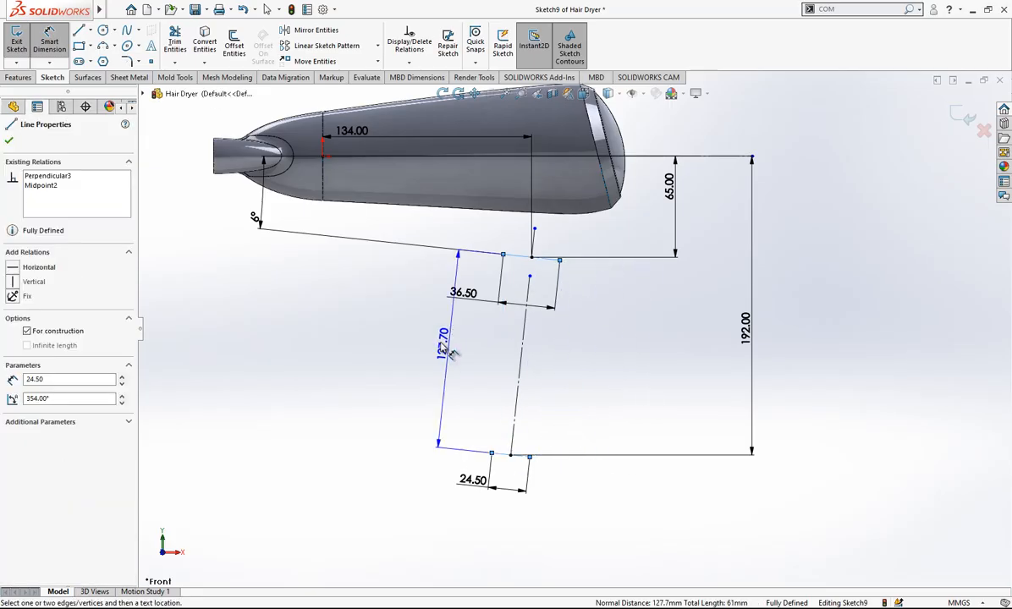
pyautogui.press('Escape')
pyautogui.press('Escape')
# - Draw a three-point arc of about 1227 mm radius joining the rear ends of the 36.5 mm and 24.5 mm lines
pyautogui.scroll(-2, 578, 285)
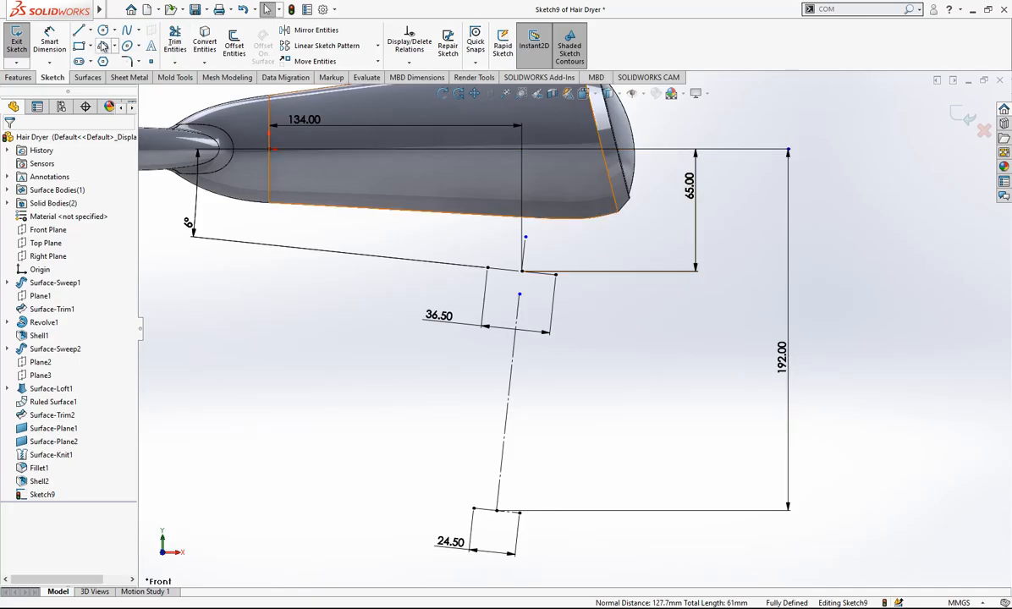
pyautogui.click(103, 46)
pyautogui.click(556, 275)
pyautogui.click(519, 512)
pyautogui.click(540, 432)
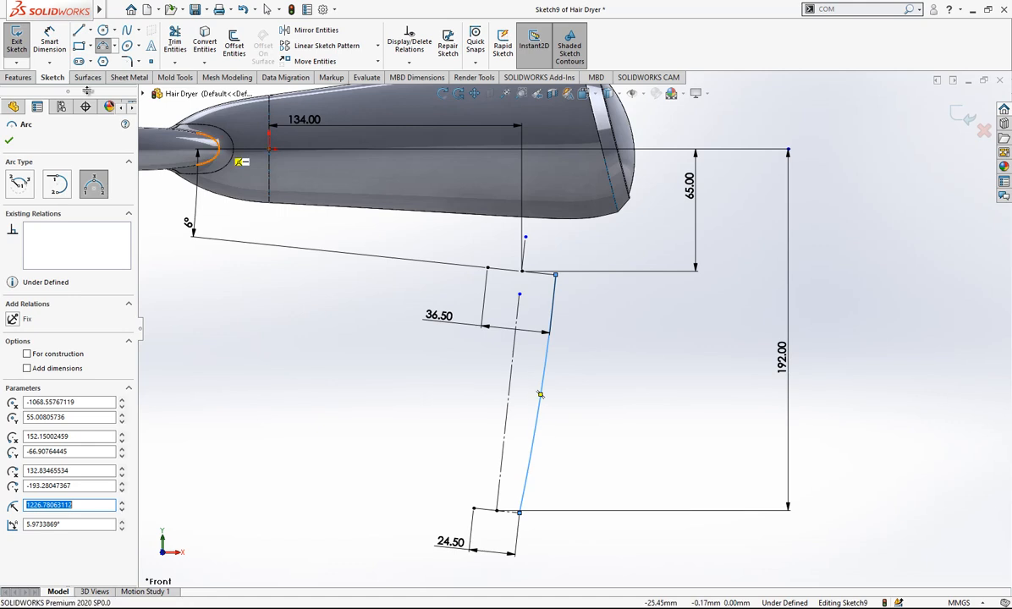
# - Dimension the radius of the handle's rear arc to 2450 mm
pyautogui.click(46, 42)
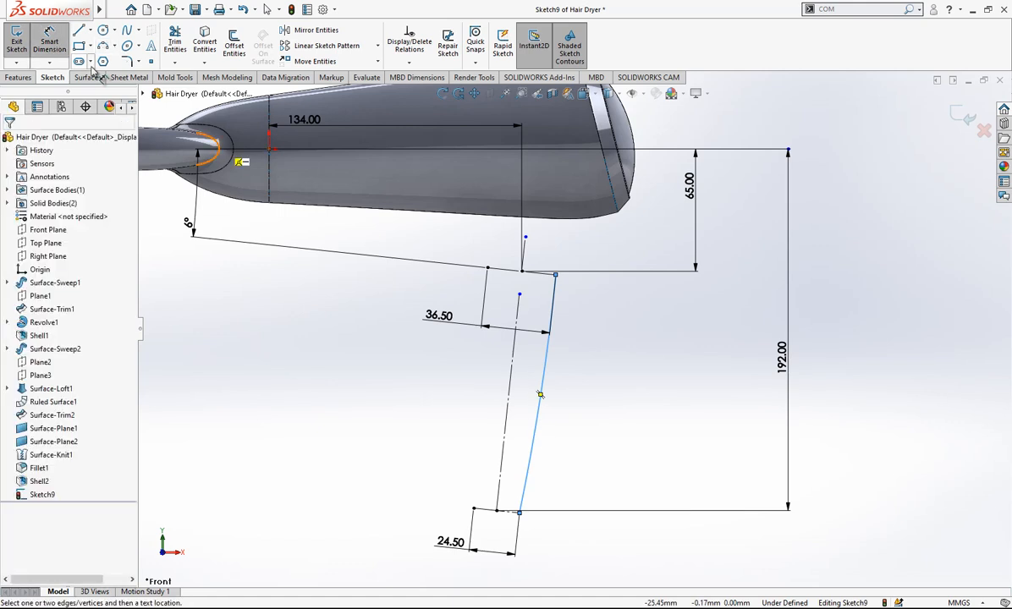
pyautogui.click(542, 380)
pyautogui.click(533, 374)
pyautogui.write('245')
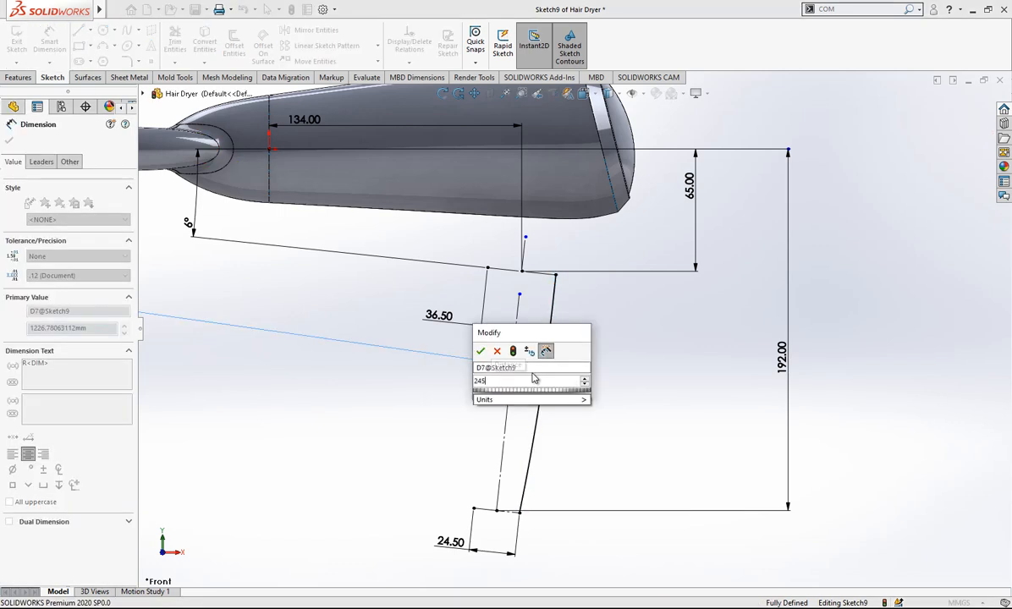
pyautogui.write('0')
pyautogui.press('Return')
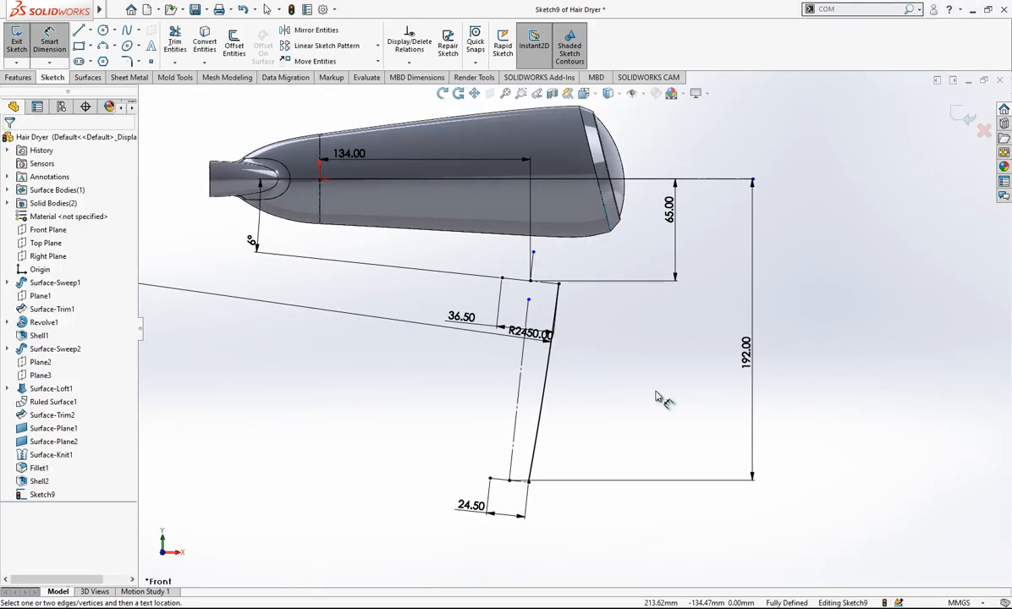
# - Reposition the R2450 and 36.5 mm dimensions up over the barrel, clear of the handle outline
pyautogui.scroll(-2, 516, 374)
pyautogui.moveTo(531, 334); pyautogui.dragTo(452, 103)
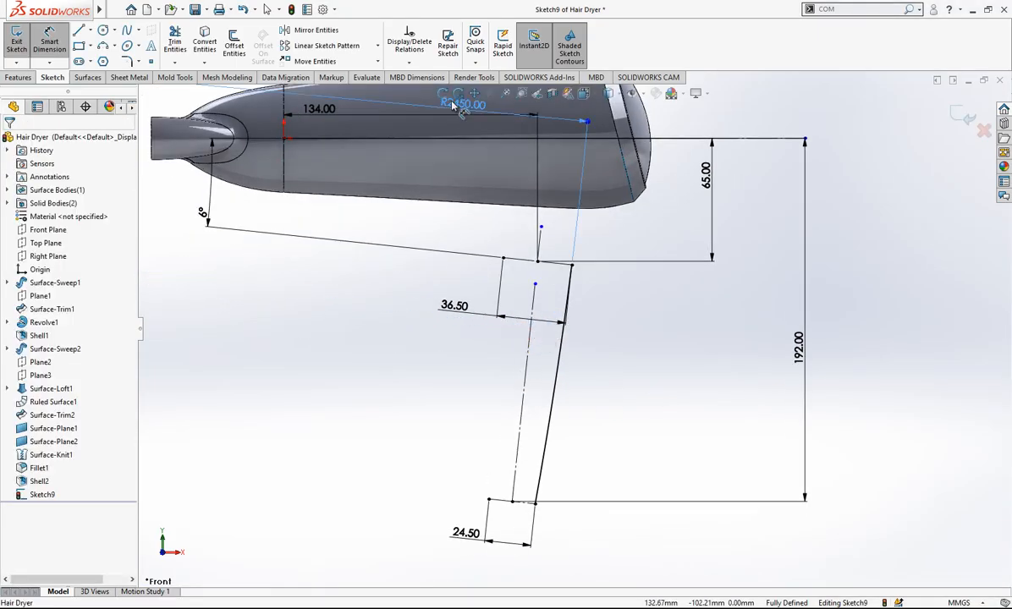
pyautogui.scroll(2, 593, 398)
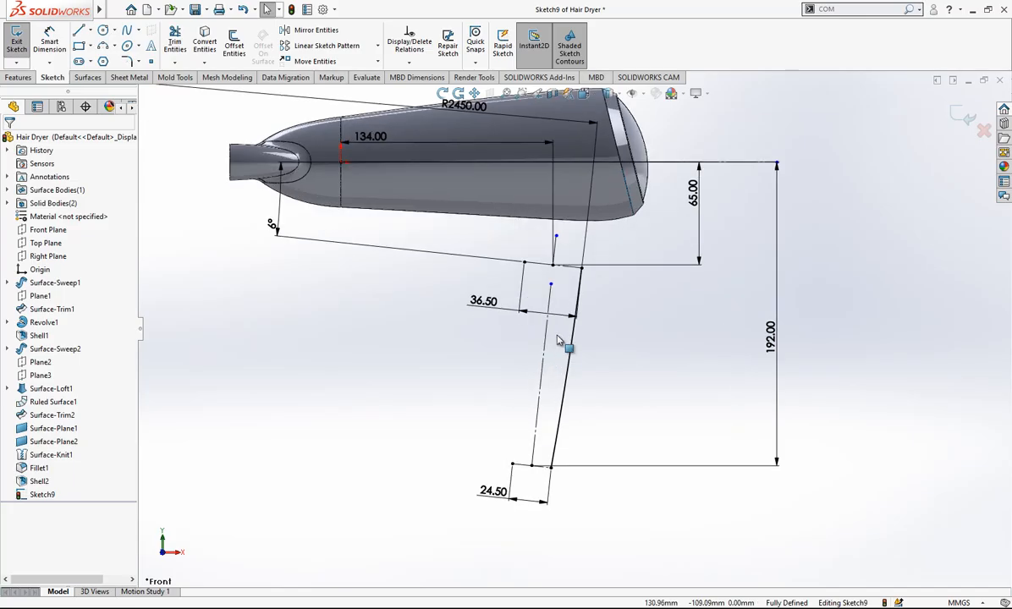
pyautogui.moveTo(494, 312); pyautogui.dragTo(498, 223)
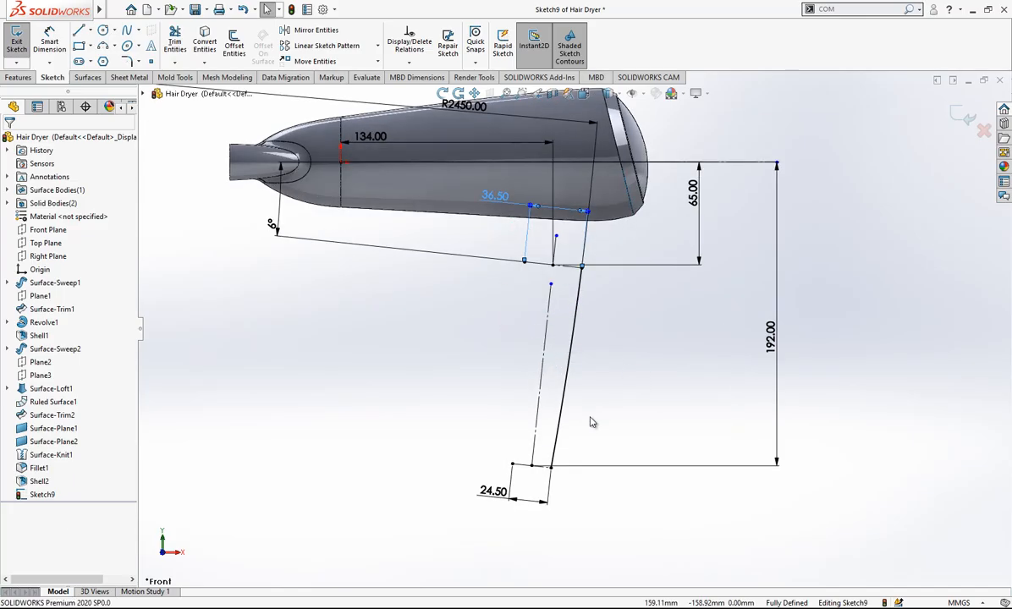
# - Draw a two-point spline joining the front ends of the 36.5 mm and 24.5 mm lines, and bow it outward with its upper tangent handle
pyautogui.scroll(-2, 582, 377)
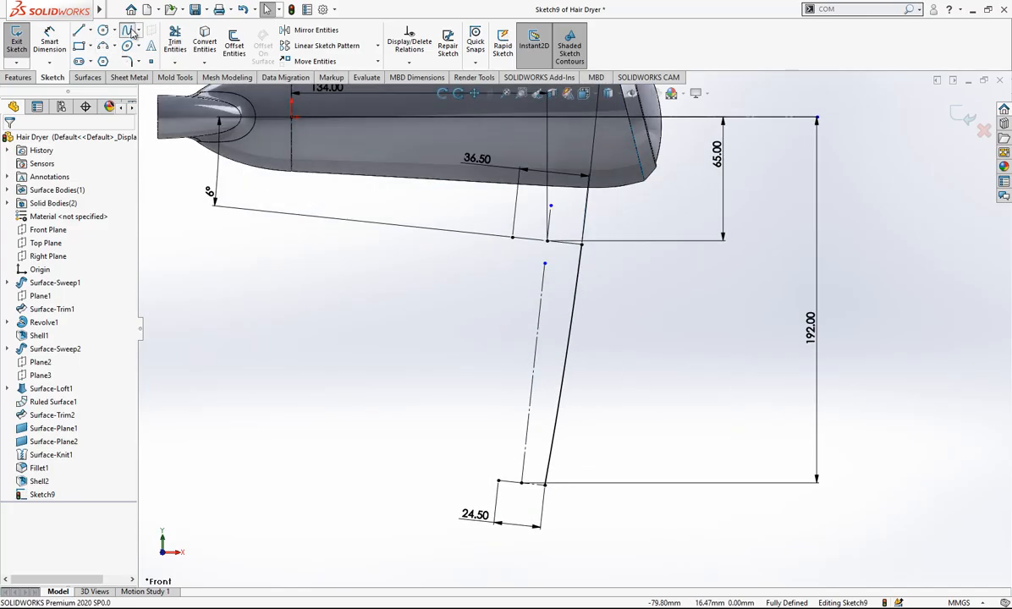
pyautogui.click(512, 237)
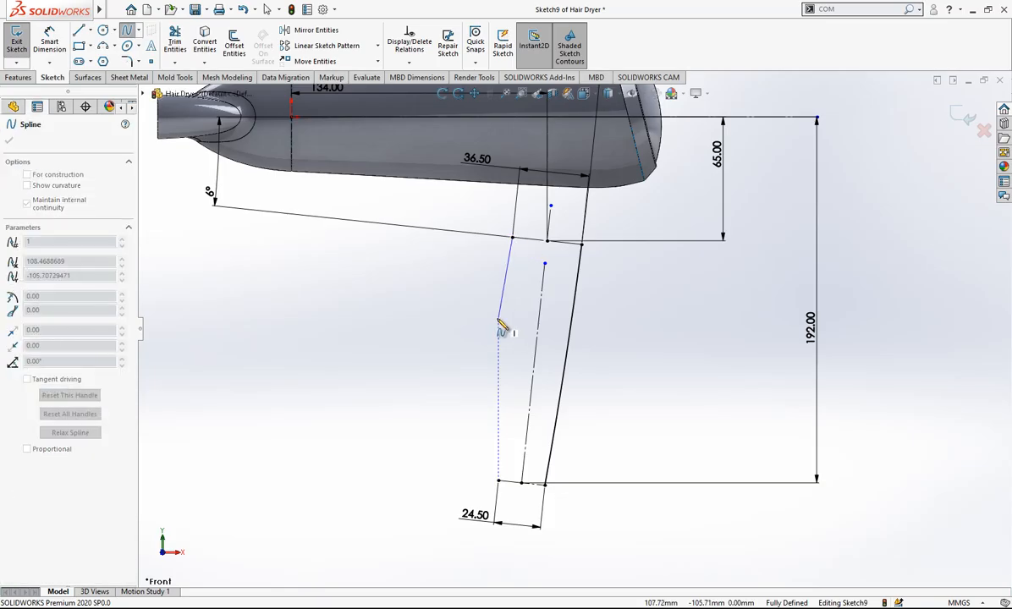
pyautogui.doubleClick(499, 481)
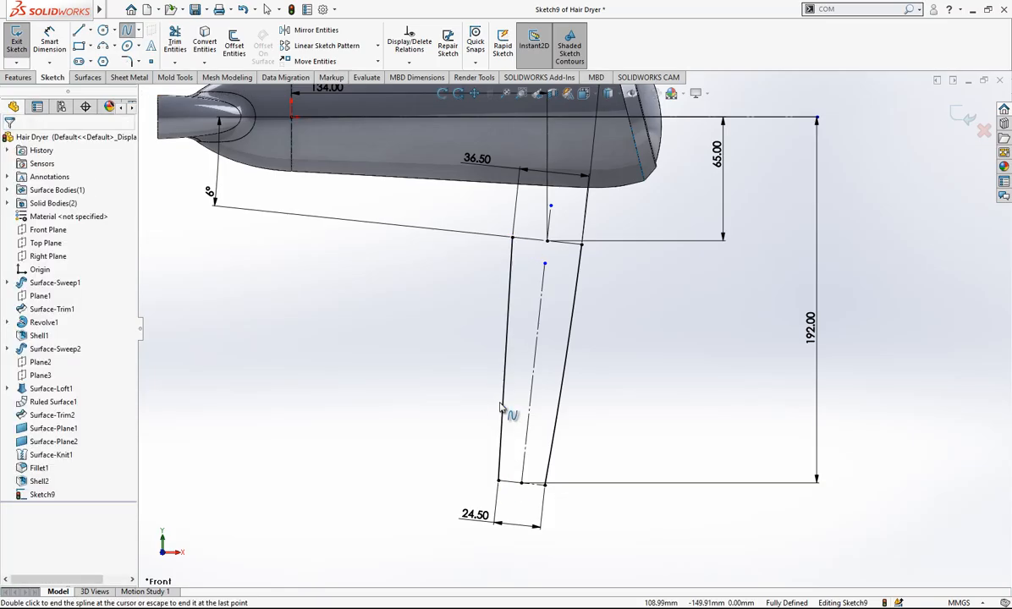
pyautogui.click(506, 371)
pyautogui.moveTo(507, 334); pyautogui.dragTo(494, 312)
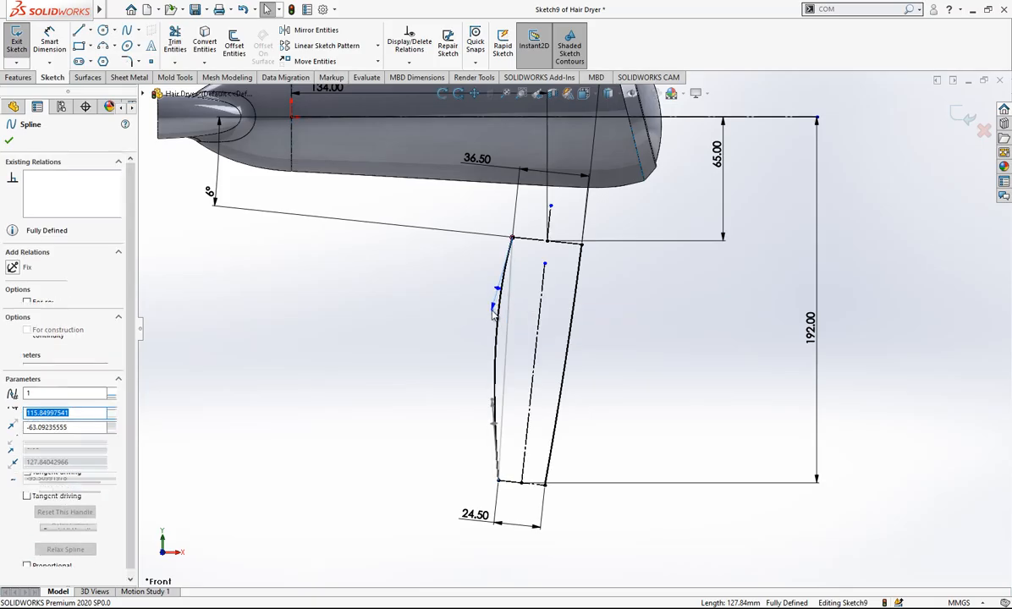
pyautogui.click(484, 344)
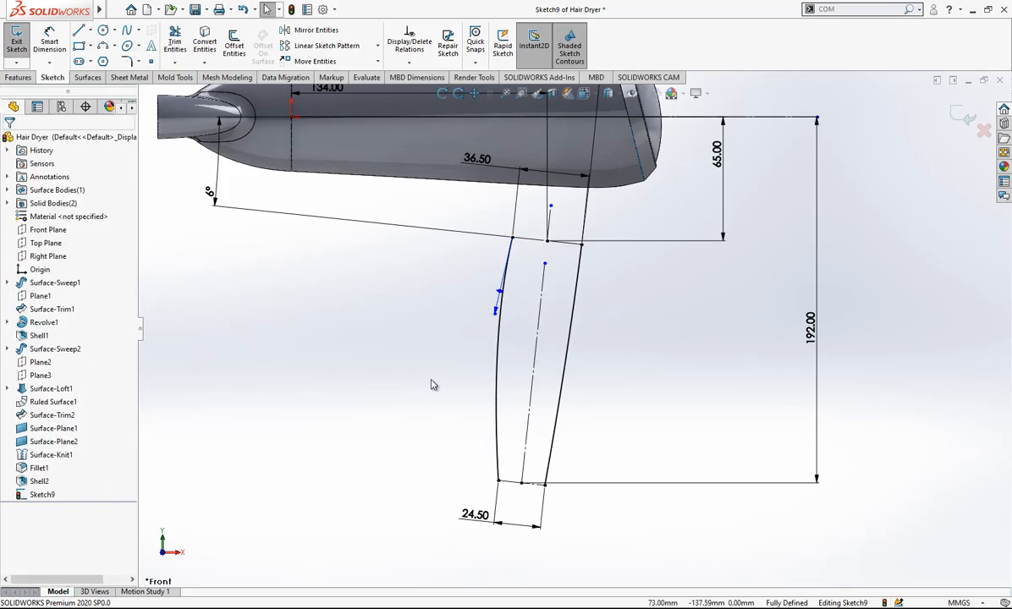
# - Dimension the angle between the spline's upper tangent handle and the 36.5 mm line to 95°
pyautogui.click(49, 40)
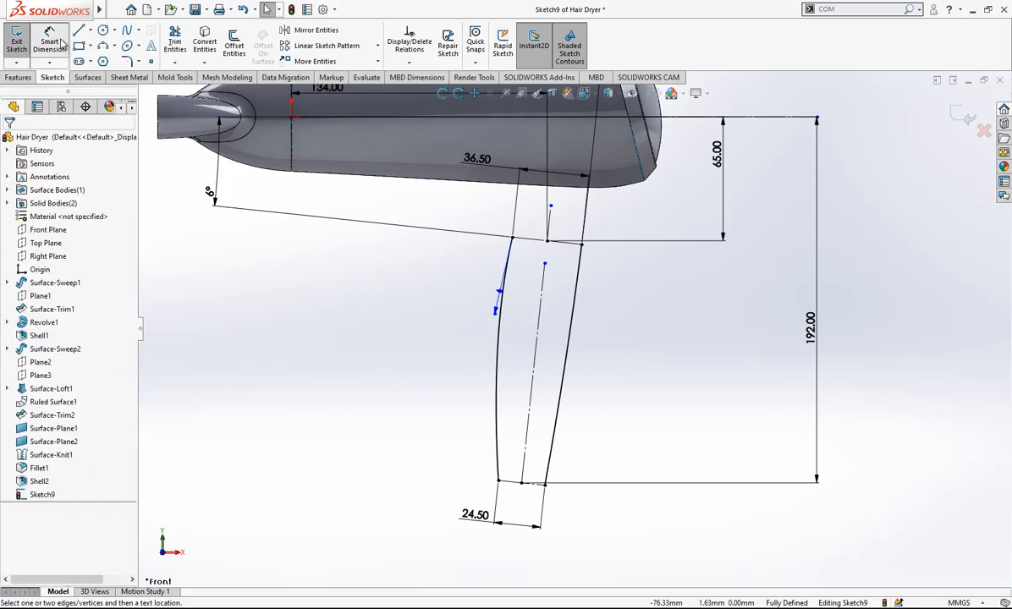
pyautogui.click(501, 297)
pyautogui.click(524, 239)
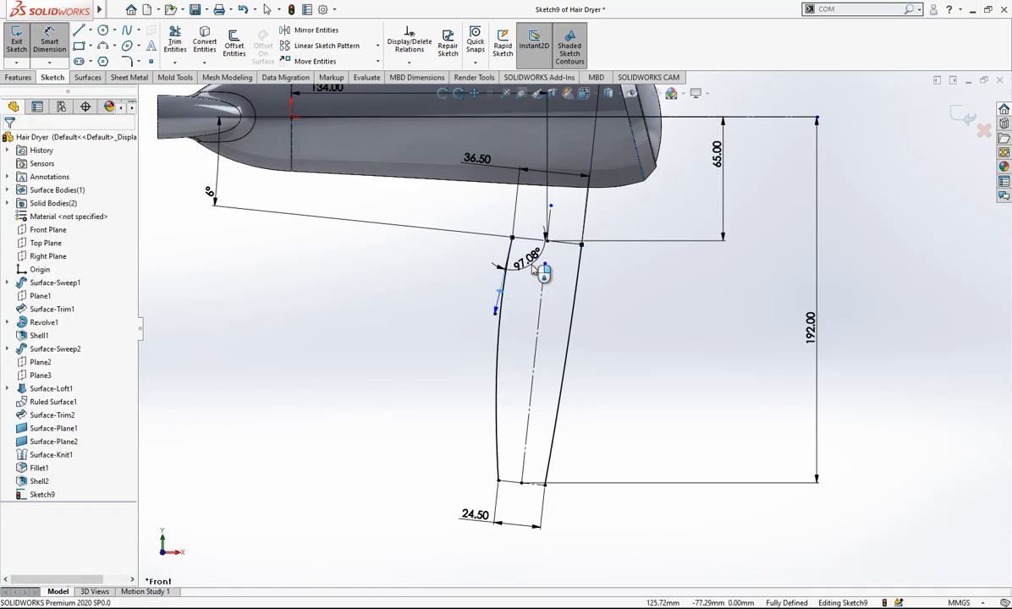
pyautogui.click(532, 264)
pyautogui.write('95')
pyautogui.press('Return')
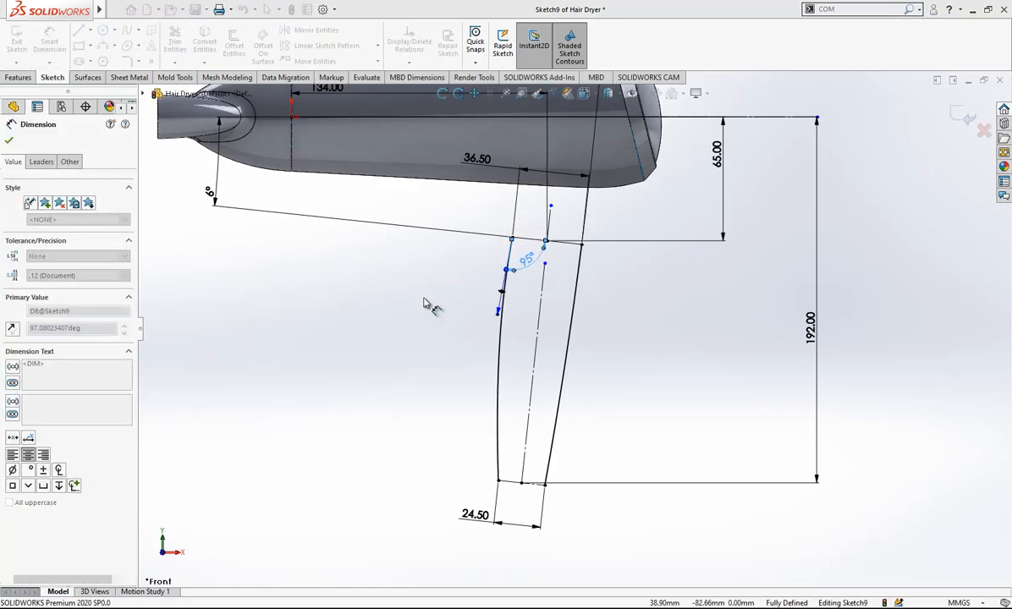
# - Dimension the magnitude of the spline's upper tangent handle to 130 mm
pyautogui.click(499, 314)
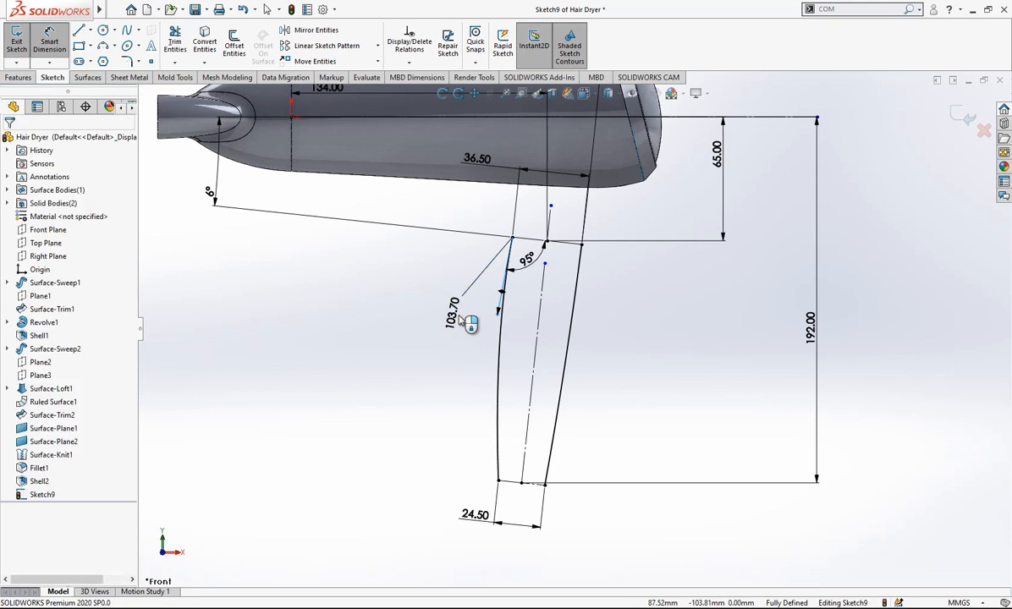
pyautogui.click(460, 315)
pyautogui.write('130')
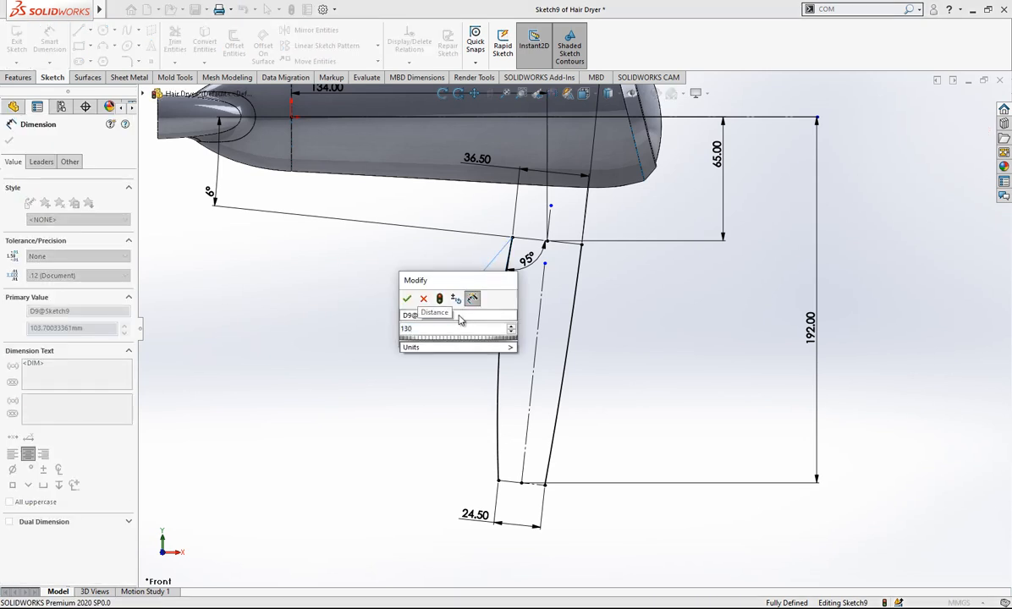
pyautogui.press('Return')
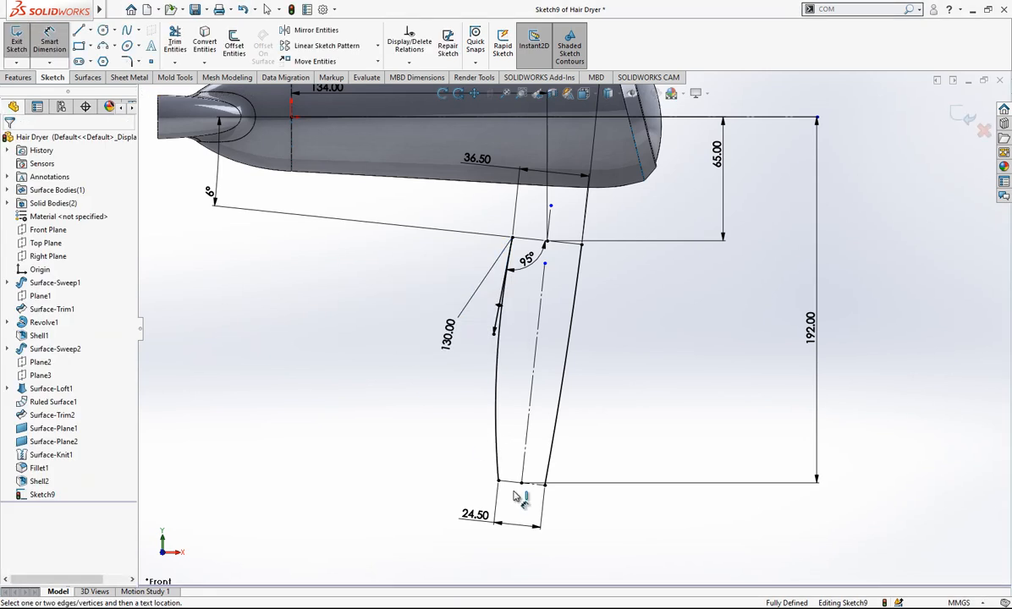
pyautogui.press('Escape')
# - Activate the spline's lower tangent handle and dimension its angle to the 24.5 mm line to 100°
pyautogui.click(498, 459)
pyautogui.moveTo(495, 423)
pyautogui.mouseDown()
pyautogui.moveTo(498, 440)
pyautogui.moveTo(494, 425)
pyautogui.mouseUp()
pyautogui.click(9, 140)
pyautogui.click(38, 42)
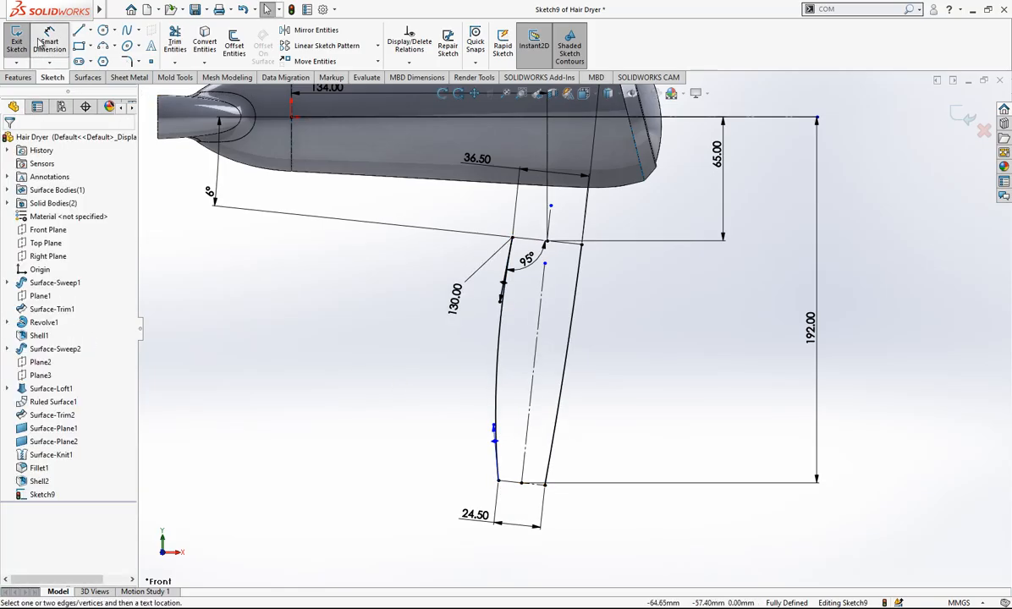
pyautogui.click(498, 449)
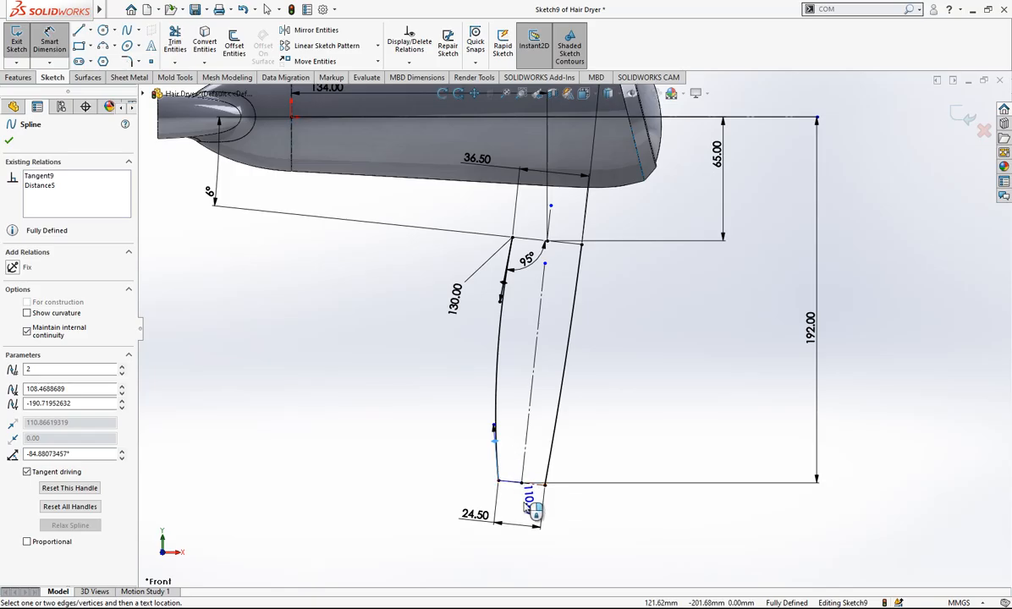
pyautogui.click(523, 478)
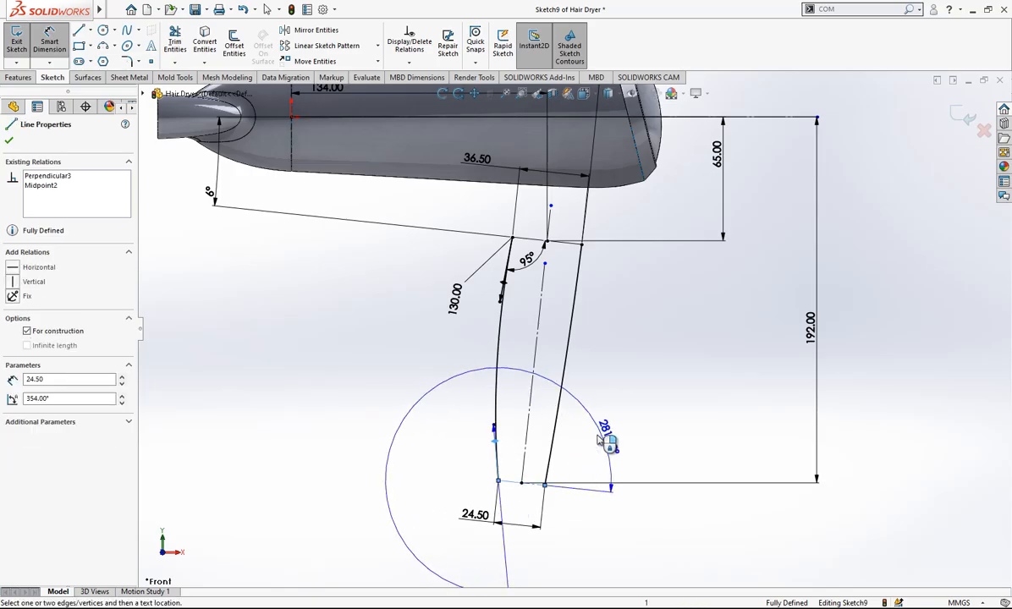
pyautogui.click(529, 397)
pyautogui.write('100')
pyautogui.press('Return')
pyautogui.click(348, 443)
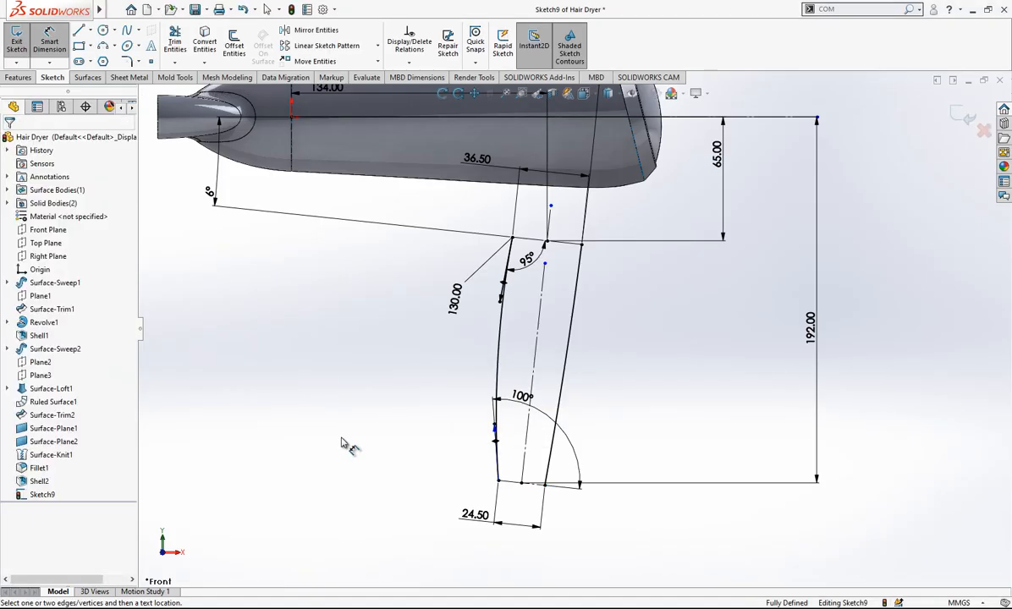
# - Dimension the magnitude of the spline's lower tangent handle to 150 mm and exit the handle layout sketch
pyautogui.click(495, 430)
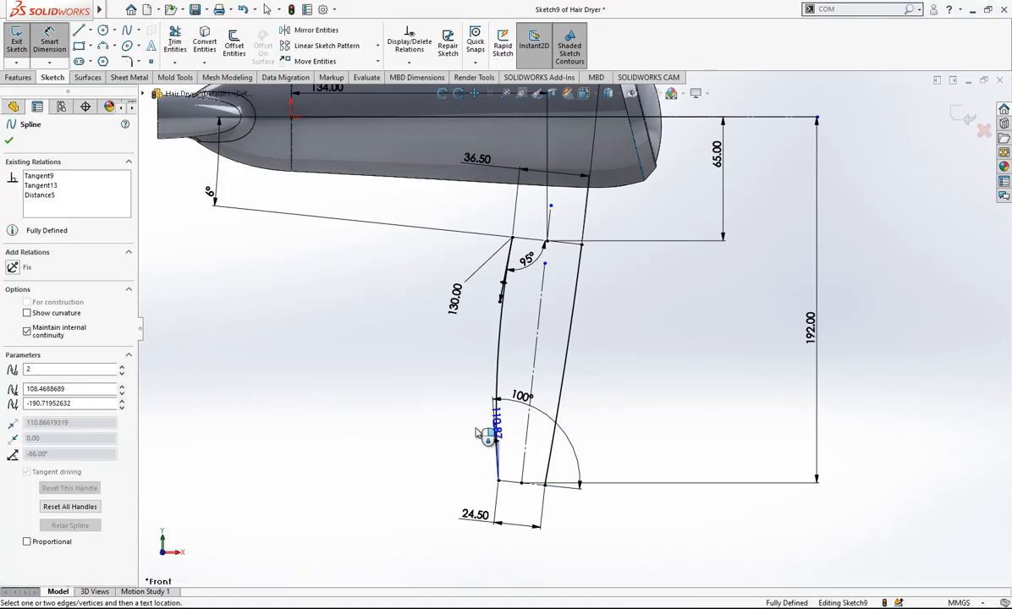
pyautogui.click(464, 431)
pyautogui.write('150')
pyautogui.press('Return')
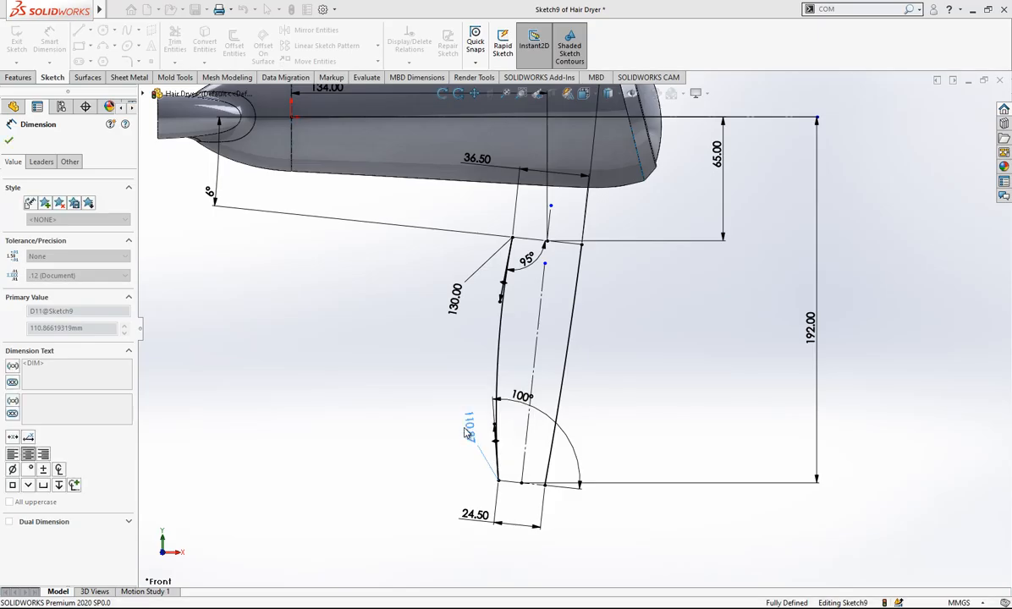
pyautogui.click(668, 379)
pyautogui.scroll(-2, 643, 378)
pyautogui.scroll(2, 600, 404)
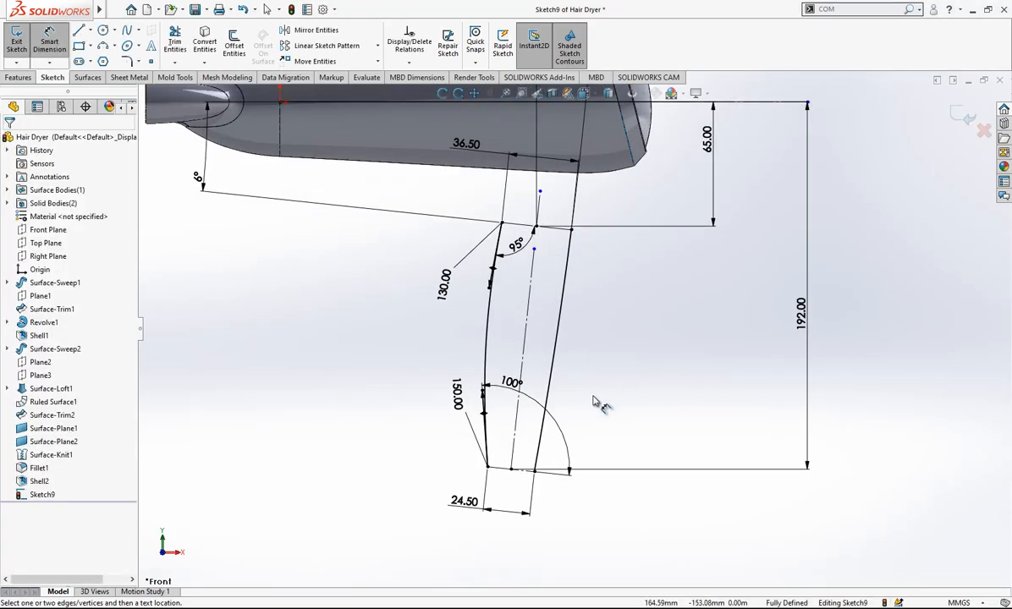
pyautogui.click(954, 116)
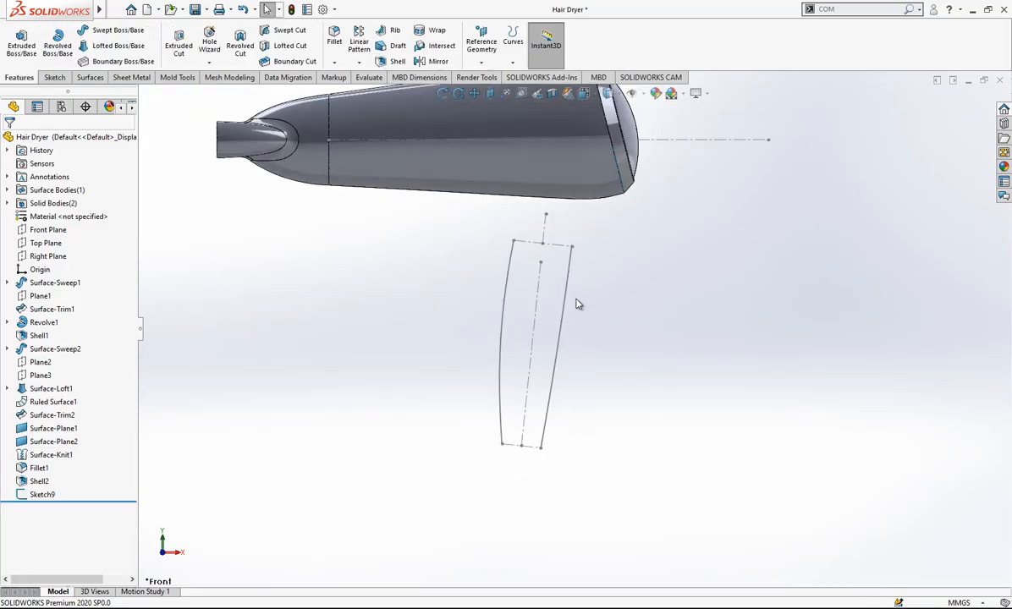
pyautogui.click(480, 61)
pyautogui.click(492, 83)
pyautogui.click(539, 224)
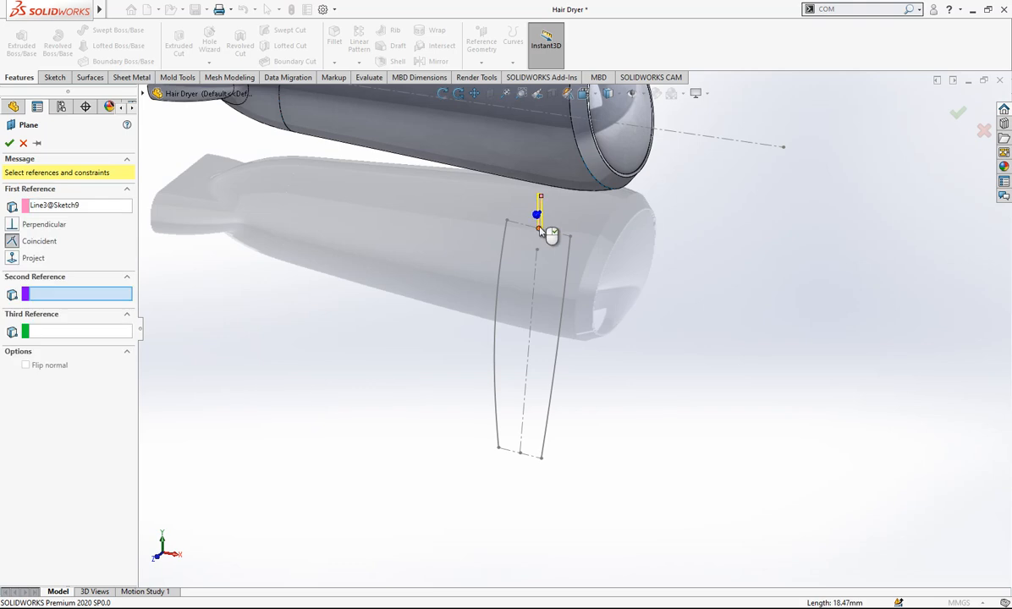
pyautogui.click(538, 229)
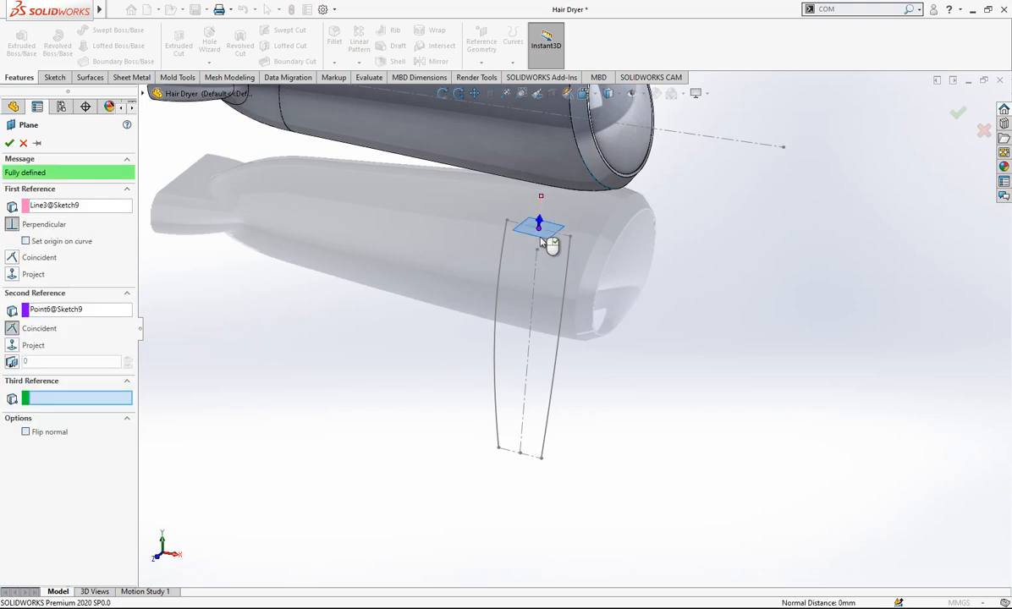
pyautogui.click(9, 142)
# - Create a reference plane perpendicular to the short centerline above the handle profile, through that centerline's lower endpoint
pyautogui.click(487, 52)
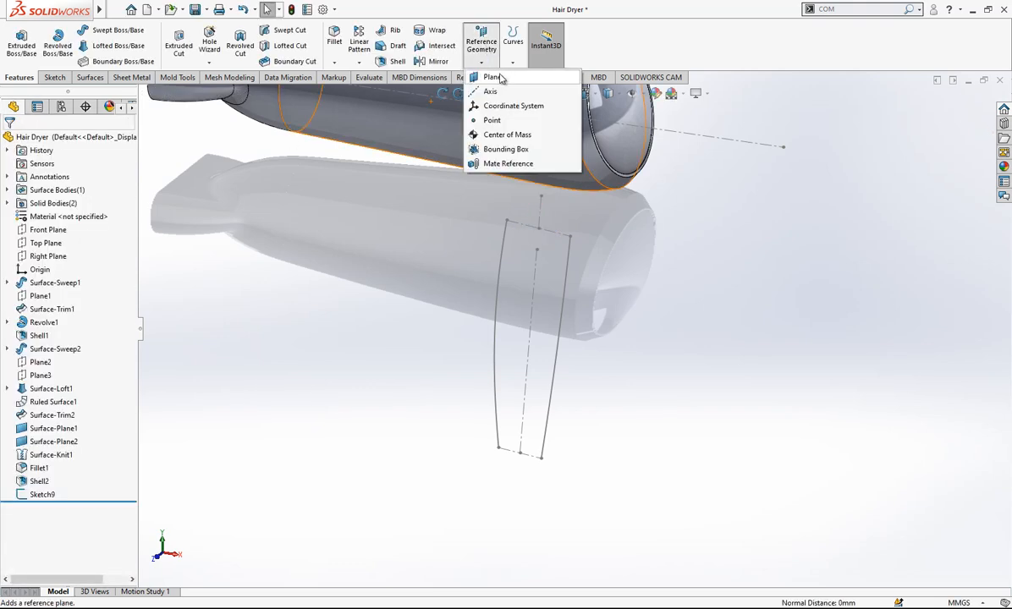
pyautogui.click(492, 77)
pyautogui.click(541, 222)
pyautogui.click(540, 229)
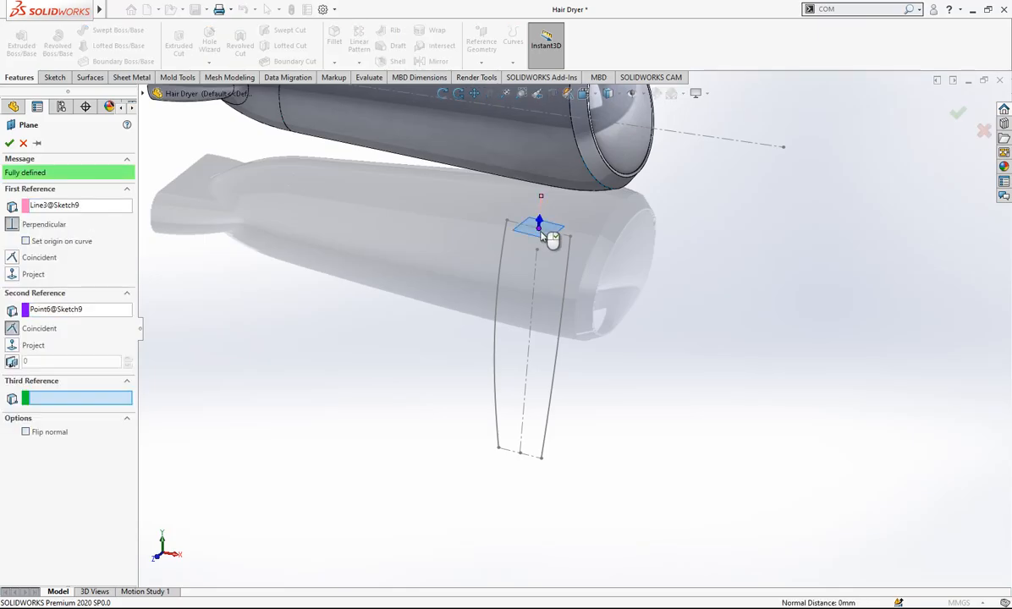
# - Create a reference plane perpendicular to the handle's long centerline, through that centerline's lower endpoint
pyautogui.click(484, 43)
pyautogui.click(494, 77)
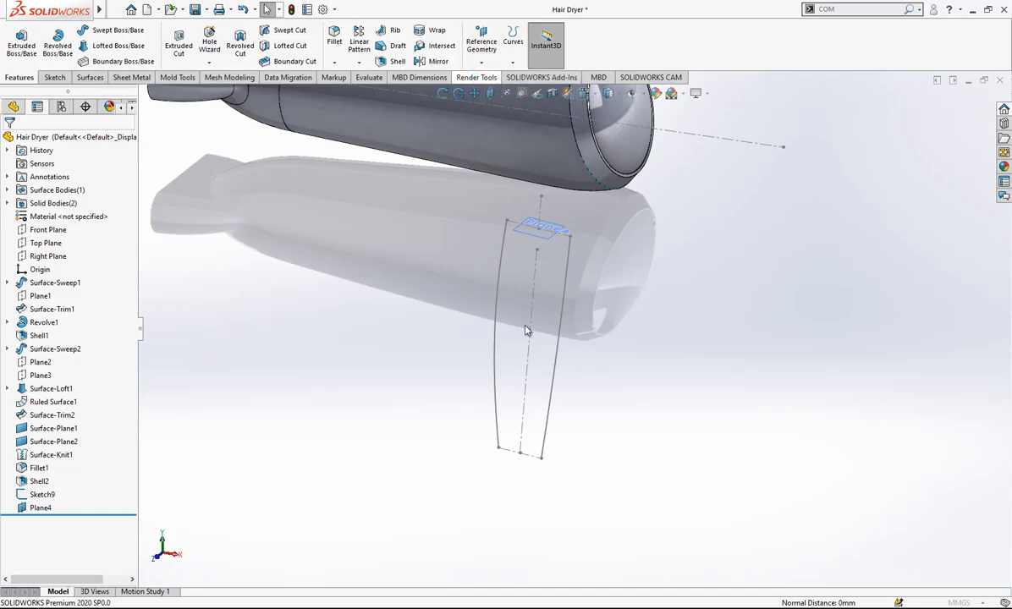
pyautogui.click(528, 410)
pyautogui.click(521, 451)
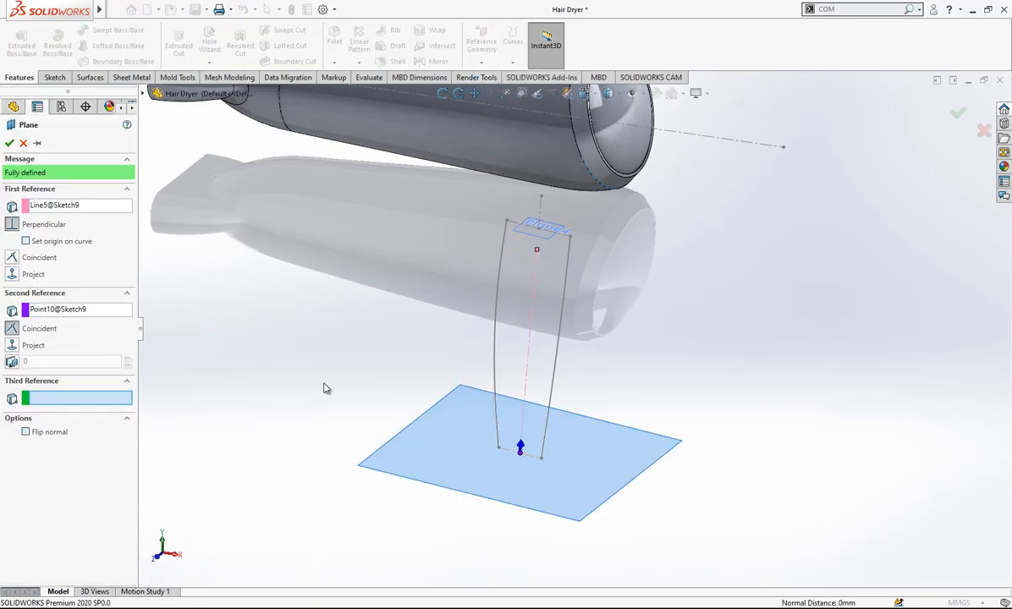
pyautogui.click(9, 144)
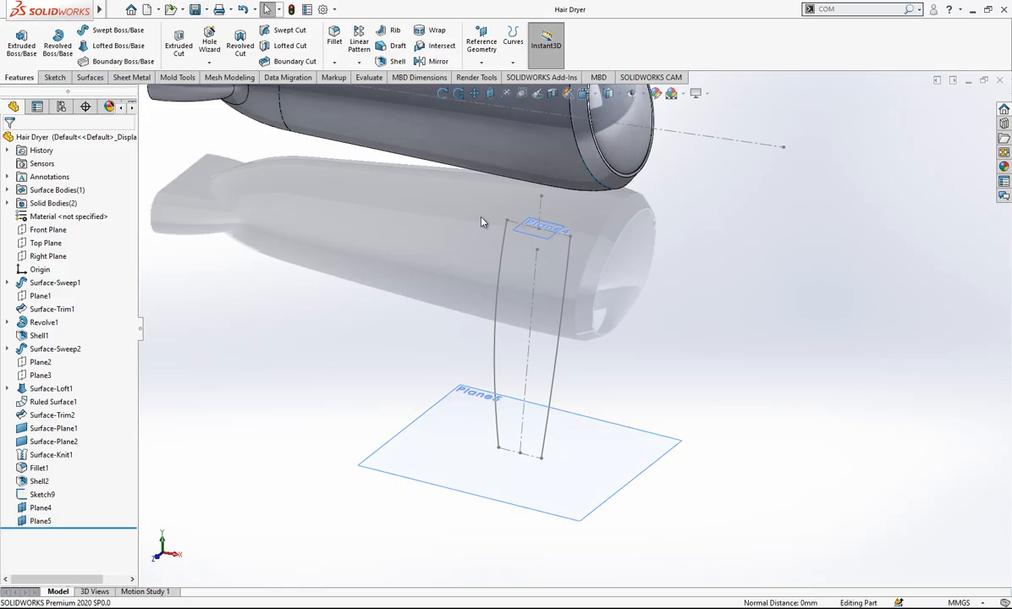
# - Hide all surface bodies and solid bodies of the dryer
pyautogui.scroll(3, 657, 344)
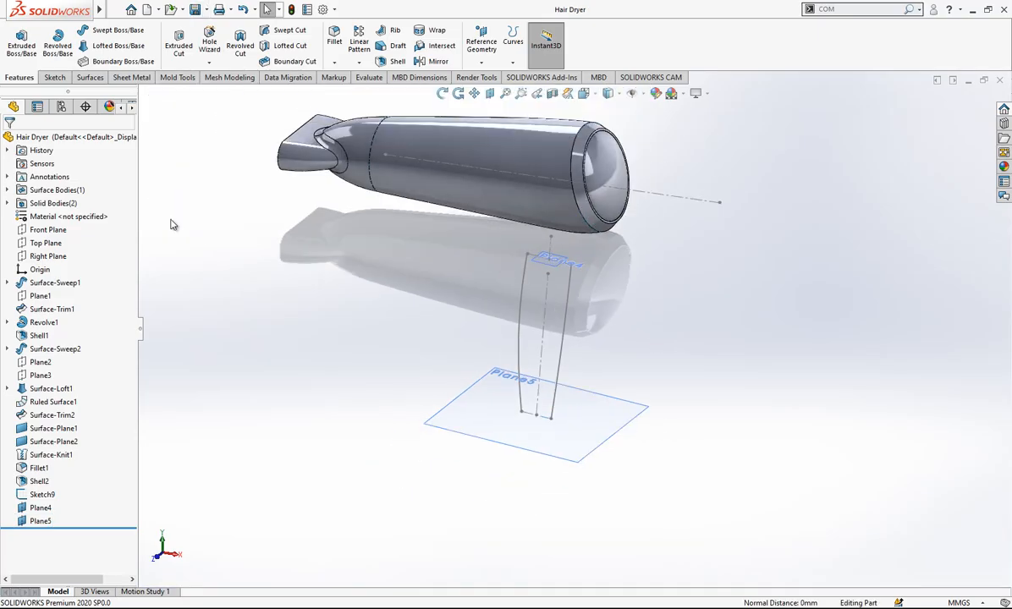
pyautogui.click(52, 203)
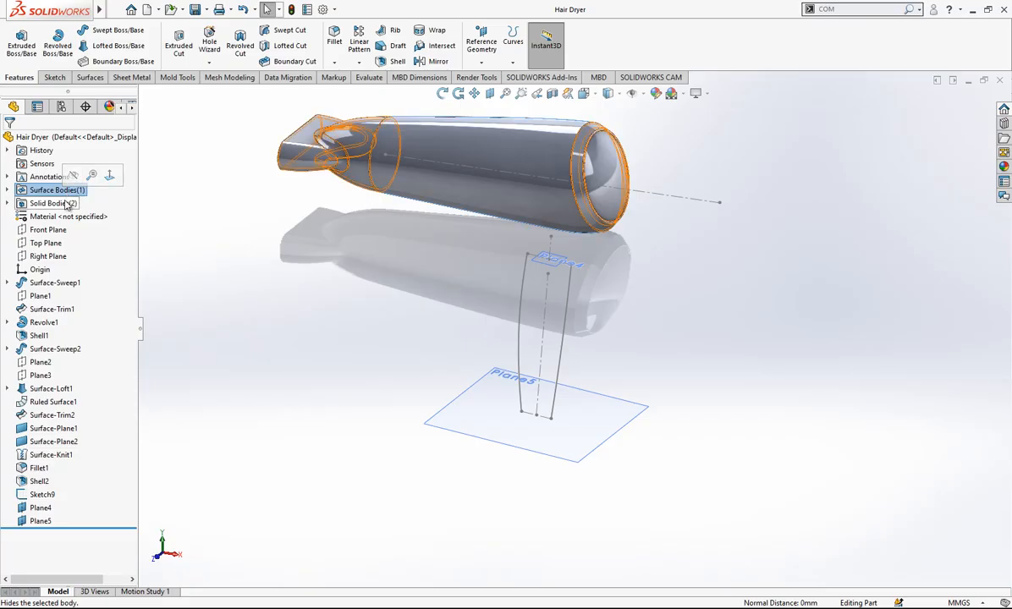
pyautogui.click(76, 187)
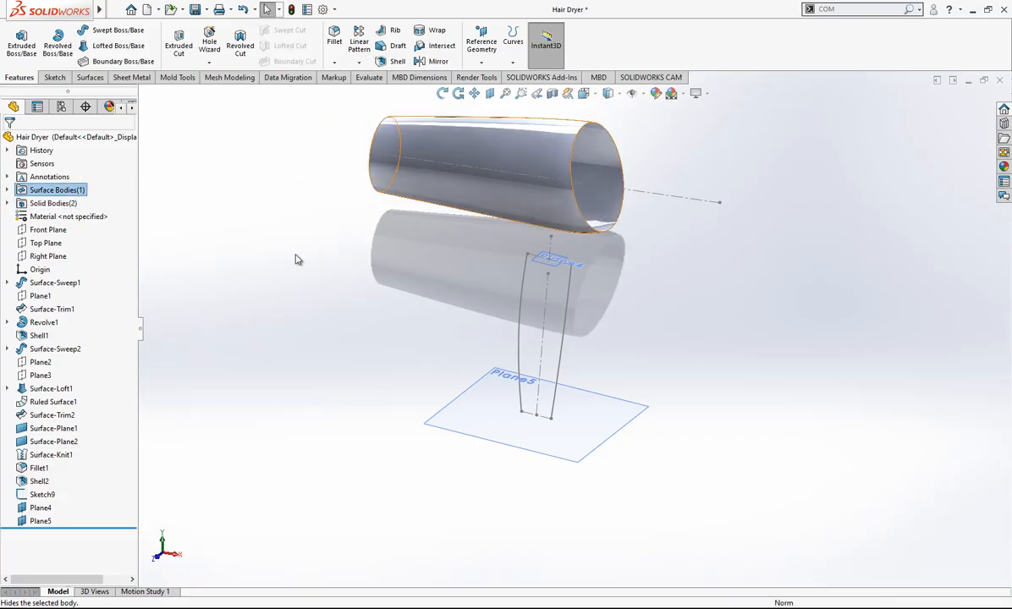
# - Enlarge the plane at the top of the handle and start a sketch on it
pyautogui.click(565, 258)
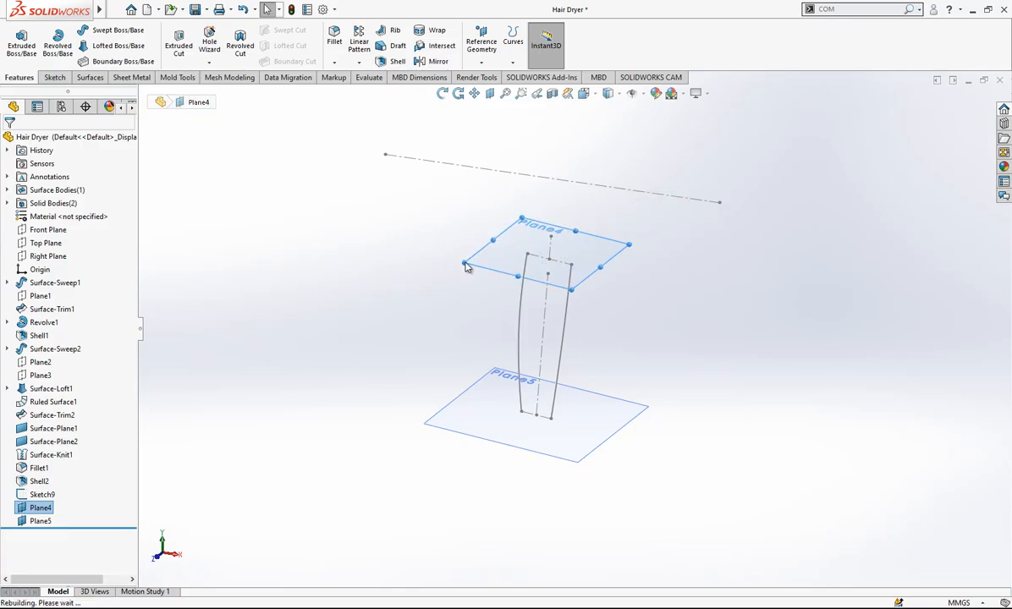
pyautogui.click(517, 232)
pyautogui.click(568, 198)
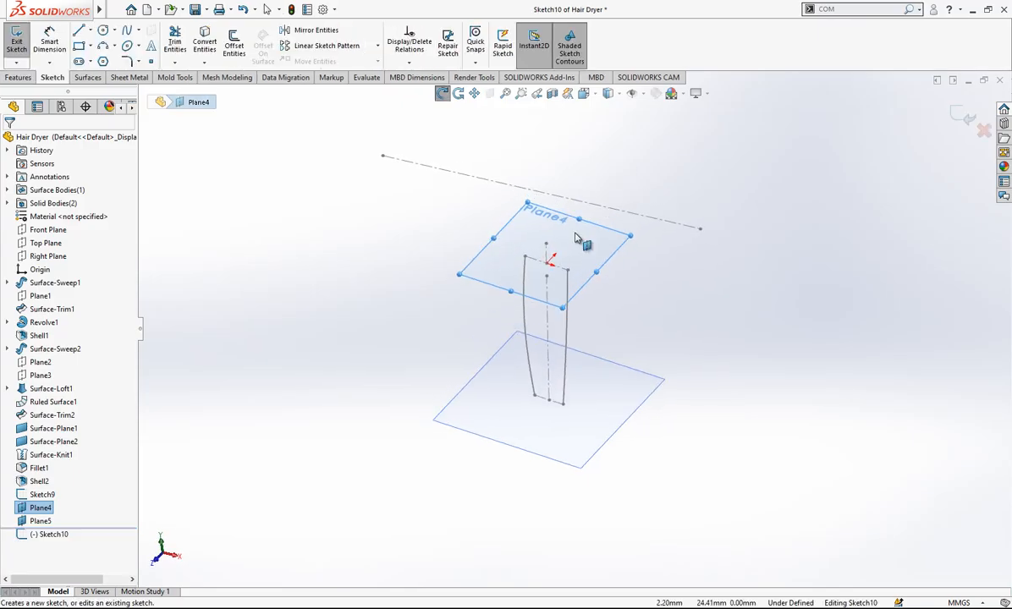
# - Draw a three-point spline between the two ends of the handle profile's top line, bowing out to one side
pyautogui.click(128, 30)
pyautogui.scroll(2, 529, 279)
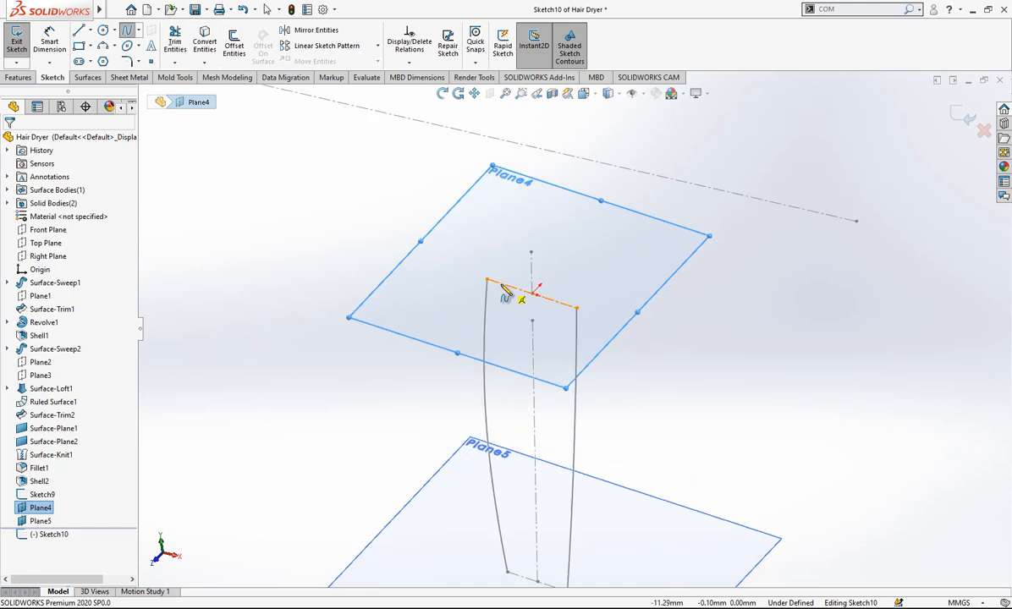
pyautogui.click(486, 279)
pyautogui.click(509, 336)
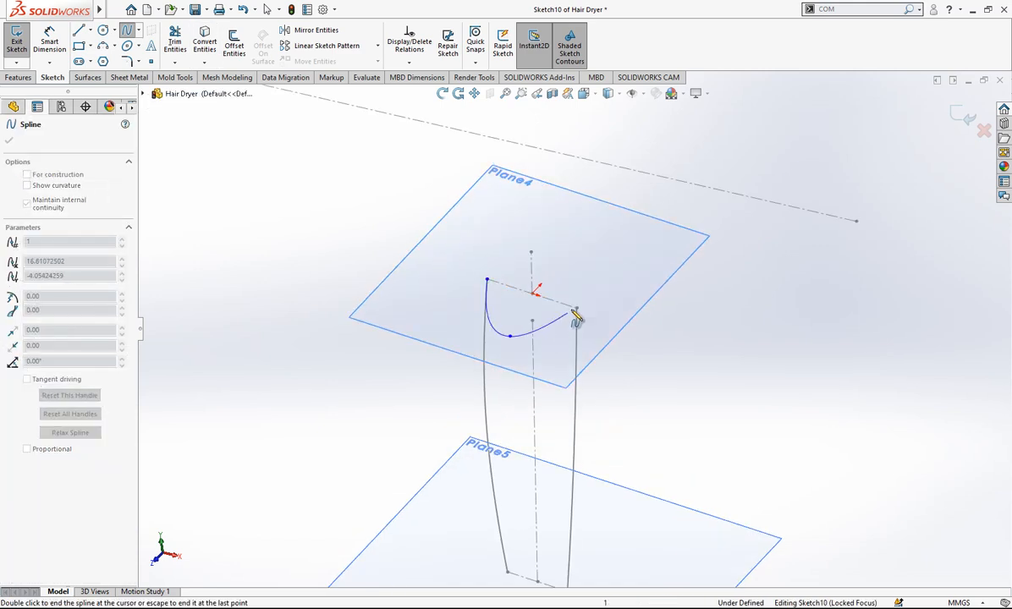
pyautogui.doubleClick(578, 309)
pyautogui.rightClick(628, 223)
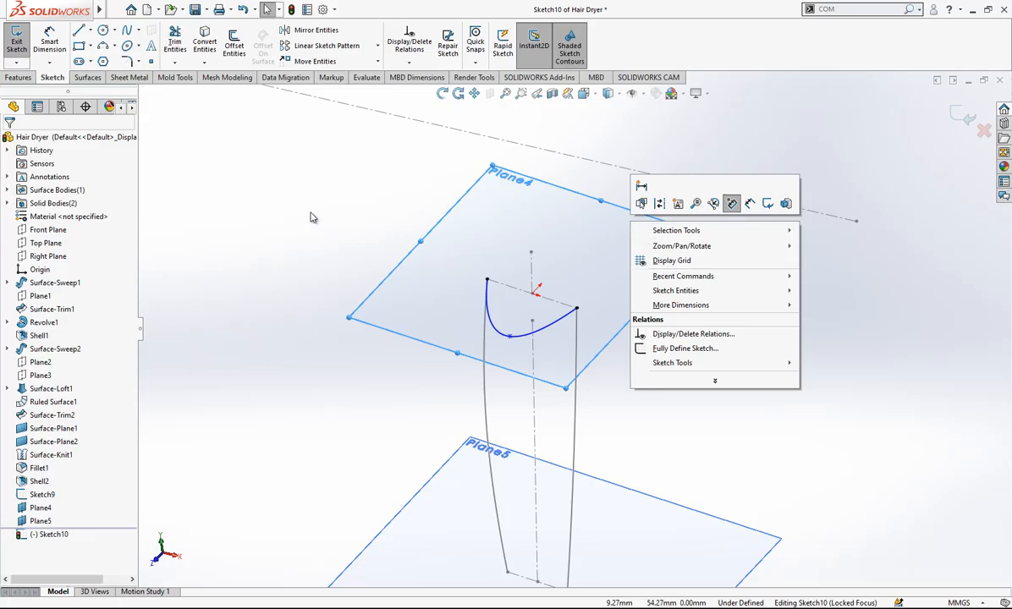
pyautogui.press('Escape')
# - Reshape the spline in a view normal to the sketch: both end tangents roughly vertical, middle point about 22 mm from the top line
pyautogui.press('space')
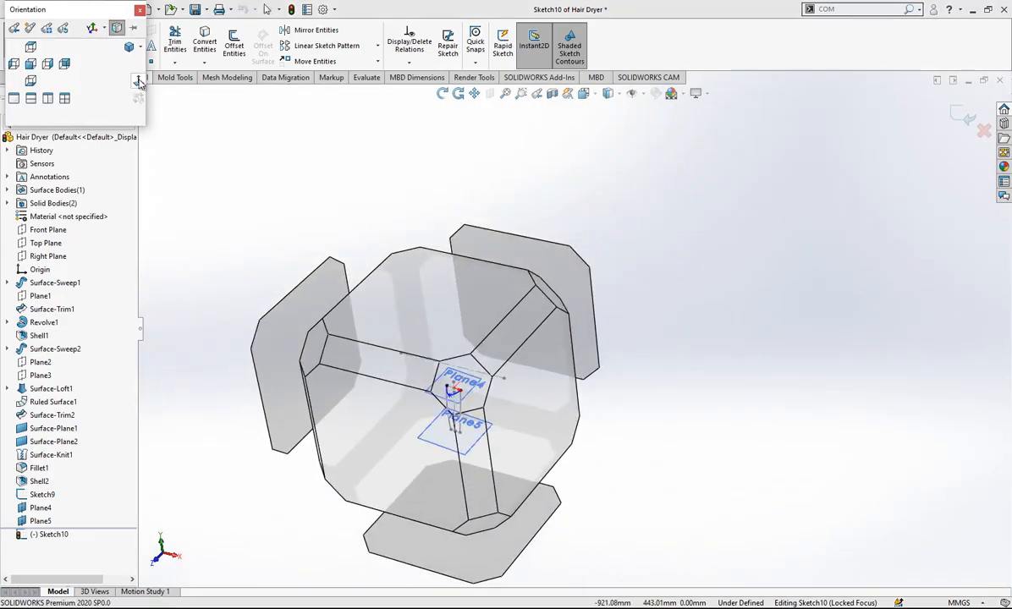
pyautogui.click(139, 79)
pyautogui.scroll(-5, 640, 350)
pyautogui.scroll(-3, 568, 345)
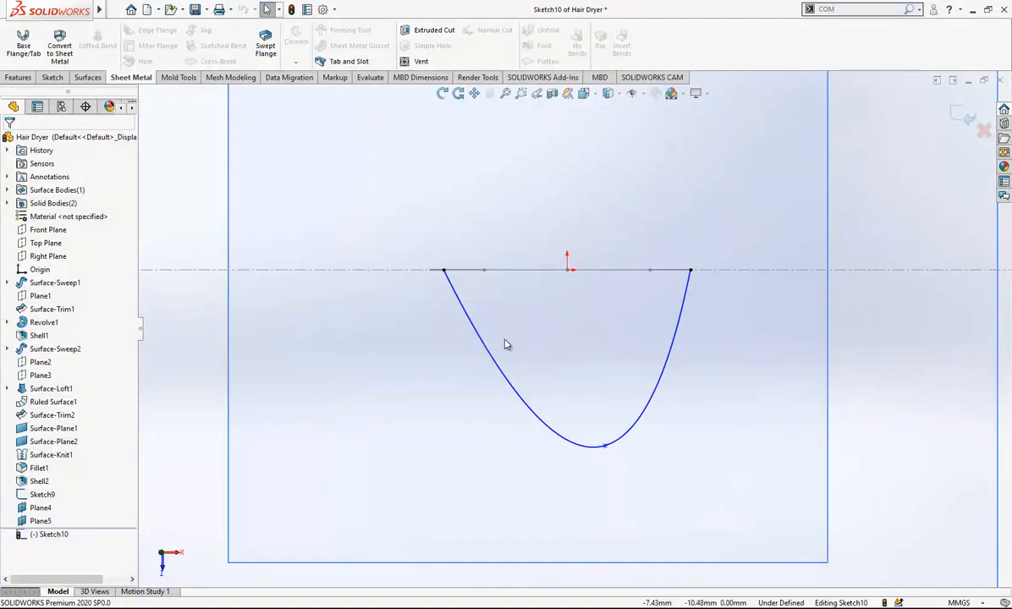
pyautogui.click(481, 343)
pyautogui.moveTo(496, 375); pyautogui.dragTo(439, 340)
pyautogui.moveTo(708, 366)
pyautogui.mouseDown()
pyautogui.moveTo(714, 378)
pyautogui.moveTo(691, 364)
pyautogui.mouseUp()
pyautogui.moveTo(604, 445); pyautogui.dragTo(582, 418)
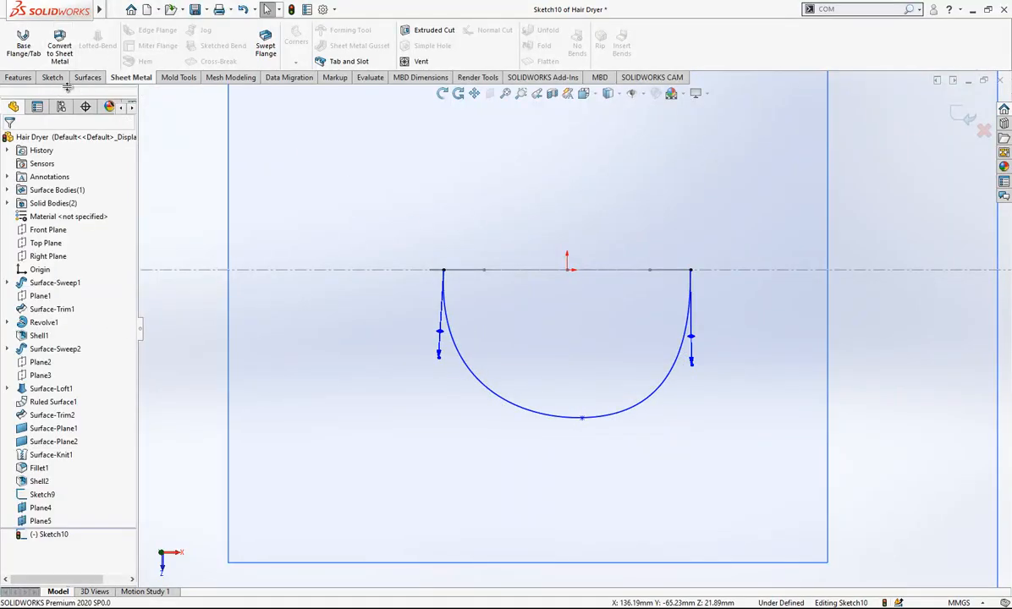
# - Draw a vertical construction line about 14 mm long from the spline's left endpoint, extending away from the curve
pyautogui.click(53, 77)
pyautogui.click(78, 31)
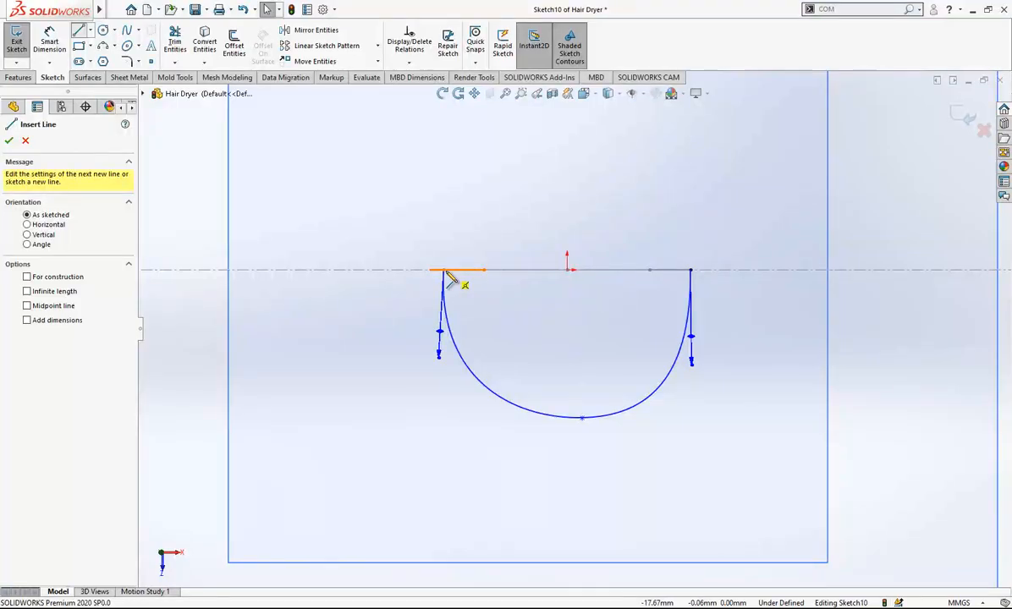
pyautogui.click(444, 270)
pyautogui.click(443, 177)
pyautogui.press('Escape')
pyautogui.click(444, 200)
pyautogui.click(496, 162)
pyautogui.press('Escape')
# - Draw a matching vertical construction line about 14 mm long from the spline's right endpoint
pyautogui.press('l')
pyautogui.click(690, 270)
pyautogui.click(691, 177)
pyautogui.press('Escape')
pyautogui.click(691, 335)
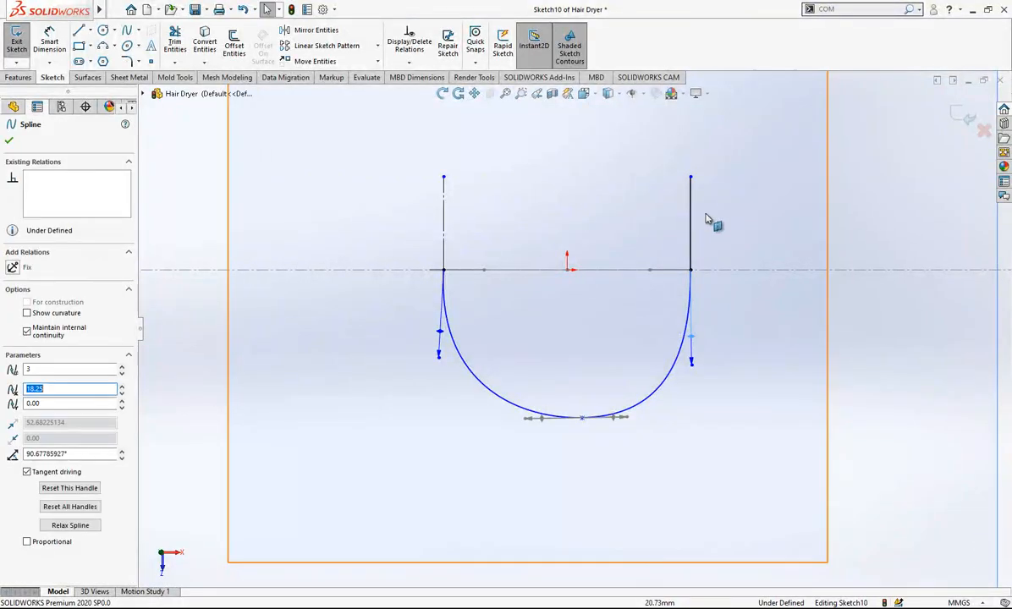
pyautogui.click(705, 219)
pyautogui.click(747, 184)
pyautogui.press('Escape')
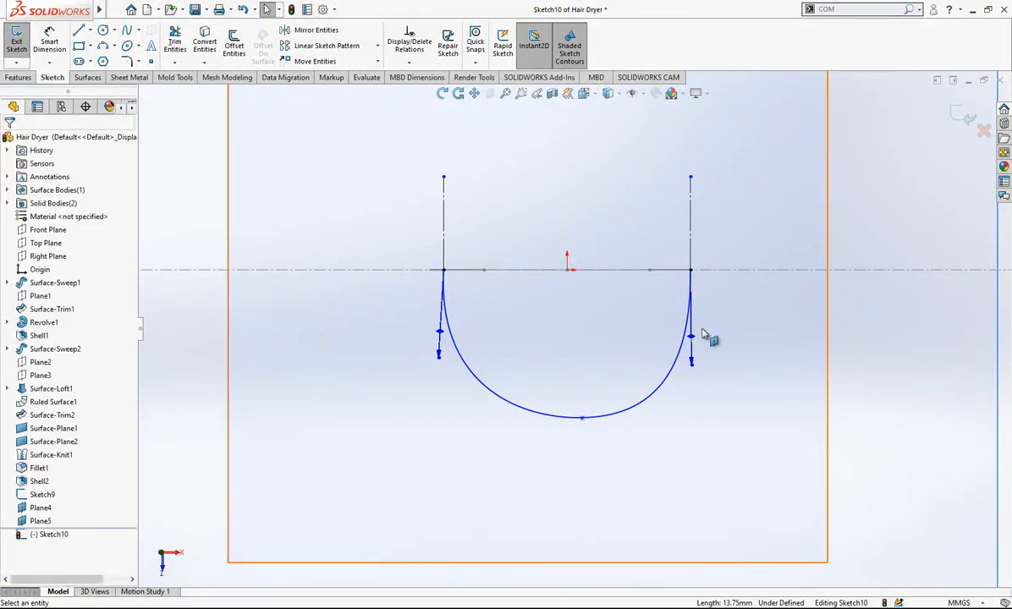
# - Add tangent relations between the spline and the vertical construction lines at both of its ends
pyautogui.click(690, 250)
pyautogui.keyDown('ctrl'); pyautogui.click(688, 355); pyautogui.keyUp('ctrl')
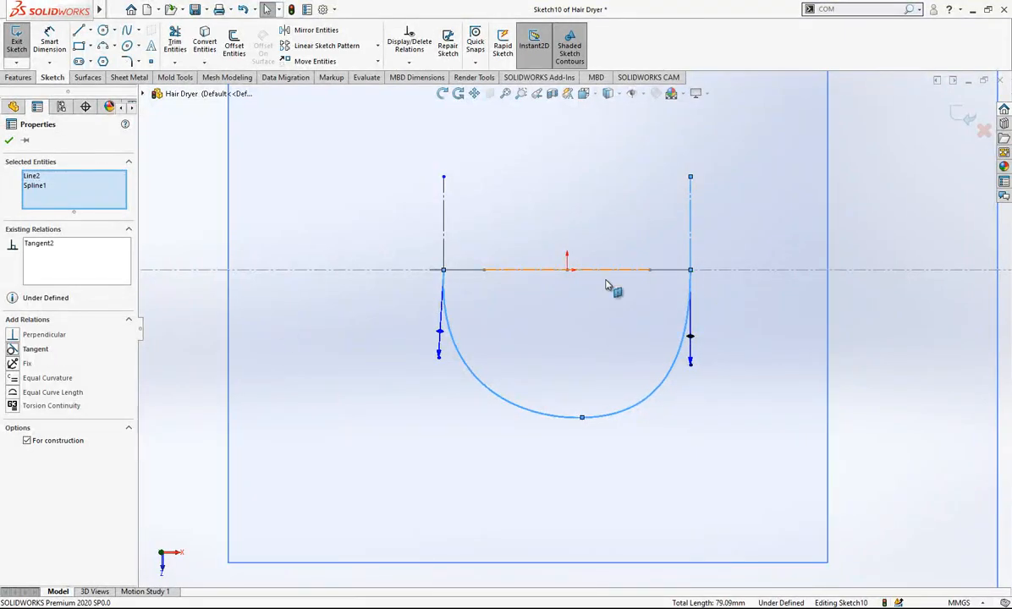
pyautogui.click(445, 337)
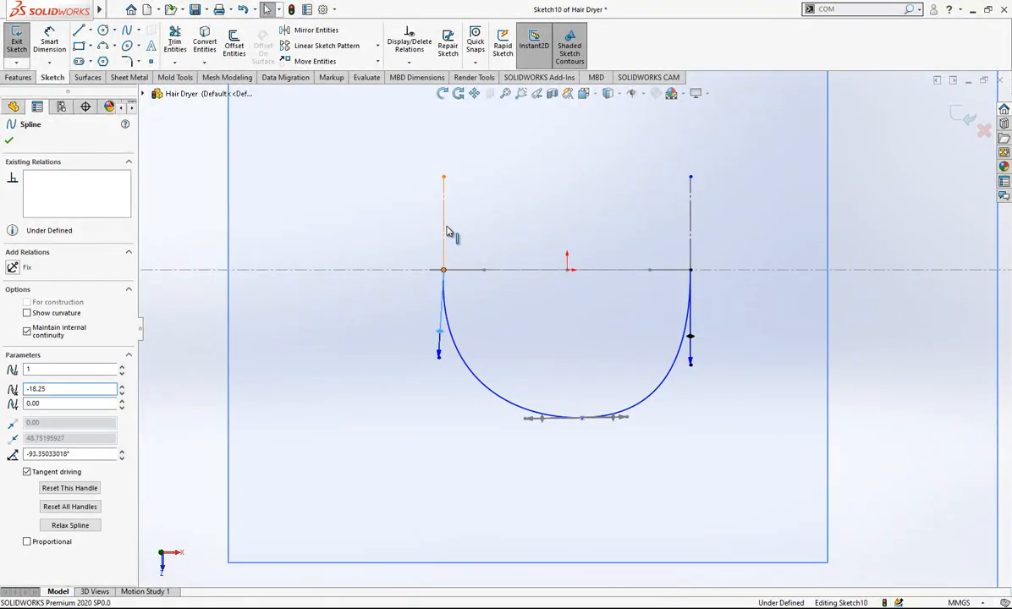
pyautogui.click(446, 228)
pyautogui.keyDown('ctrl'); pyautogui.click(451, 328); pyautogui.keyUp('ctrl')
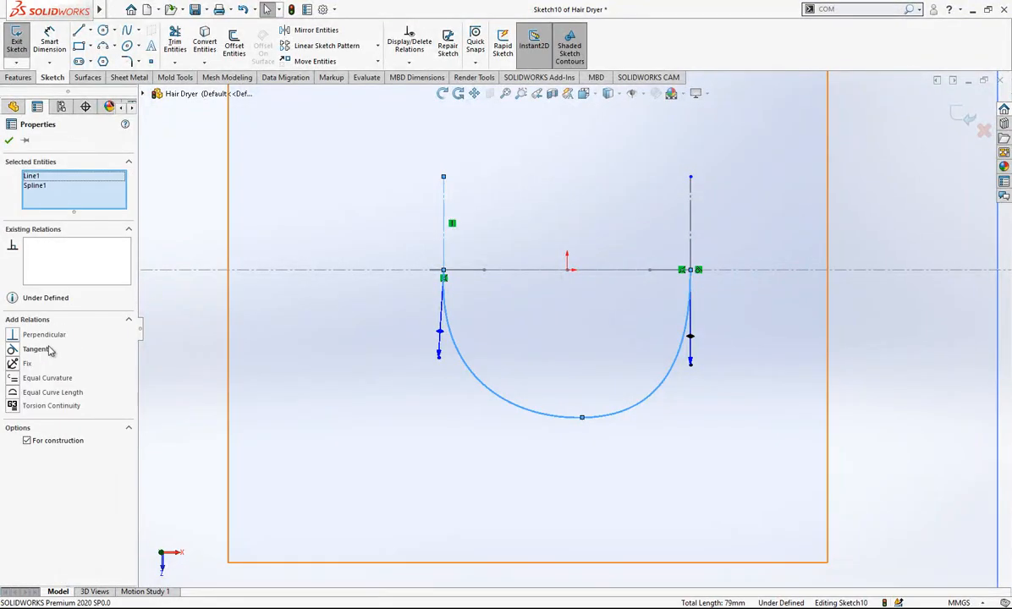
pyautogui.click(49, 350)
pyautogui.click(210, 339)
# - Dimension the magnitude of the spline's left tangent handle to 42 mm
pyautogui.moveTo(363, 279); pyautogui.dragTo(363, 233, button='right')
pyautogui.click(443, 356)
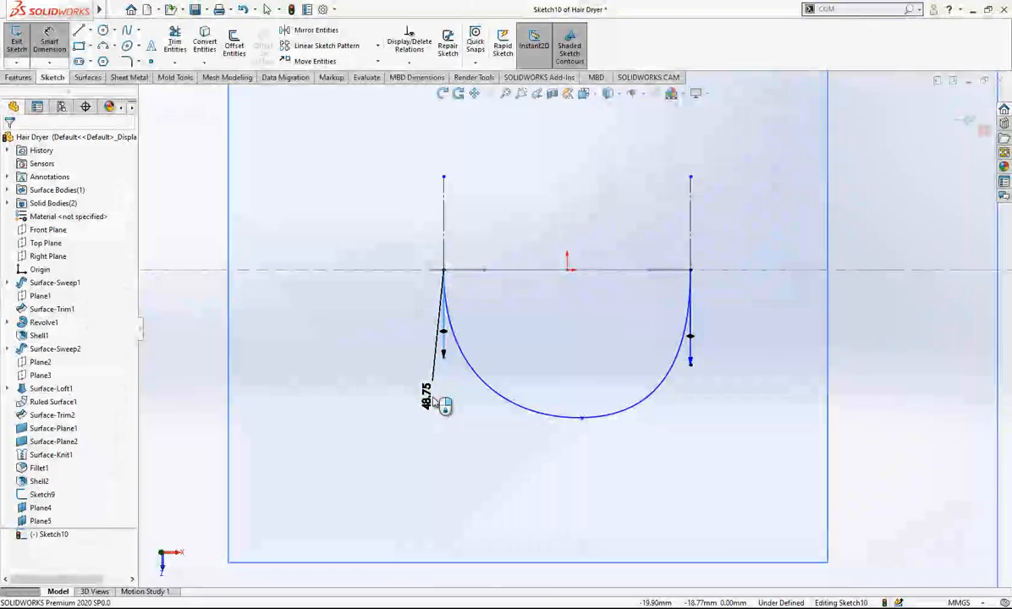
pyautogui.click(433, 404)
pyautogui.write('42')
pyautogui.press('Return')
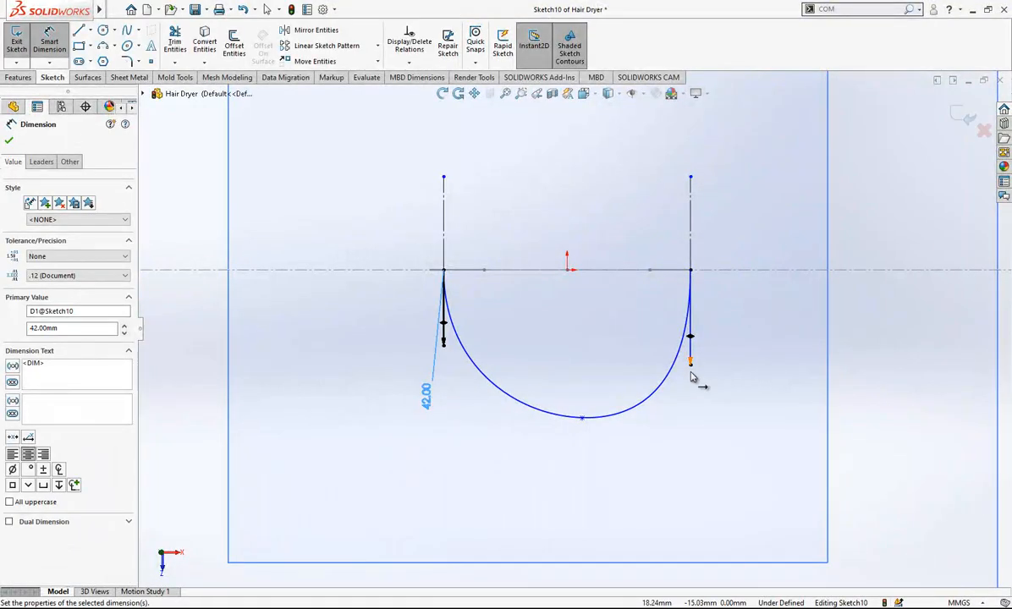
# - Dimension the magnitude of the spline's right tangent handle to 35 mm
pyautogui.click(690, 363)
pyautogui.click(736, 408)
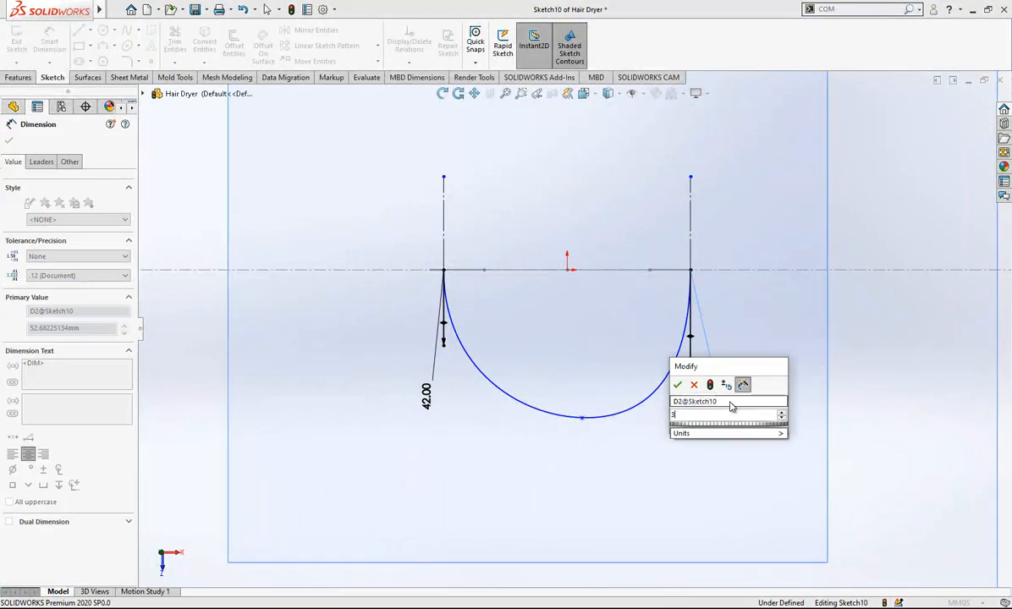
pyautogui.write('35')
pyautogui.press('Return')
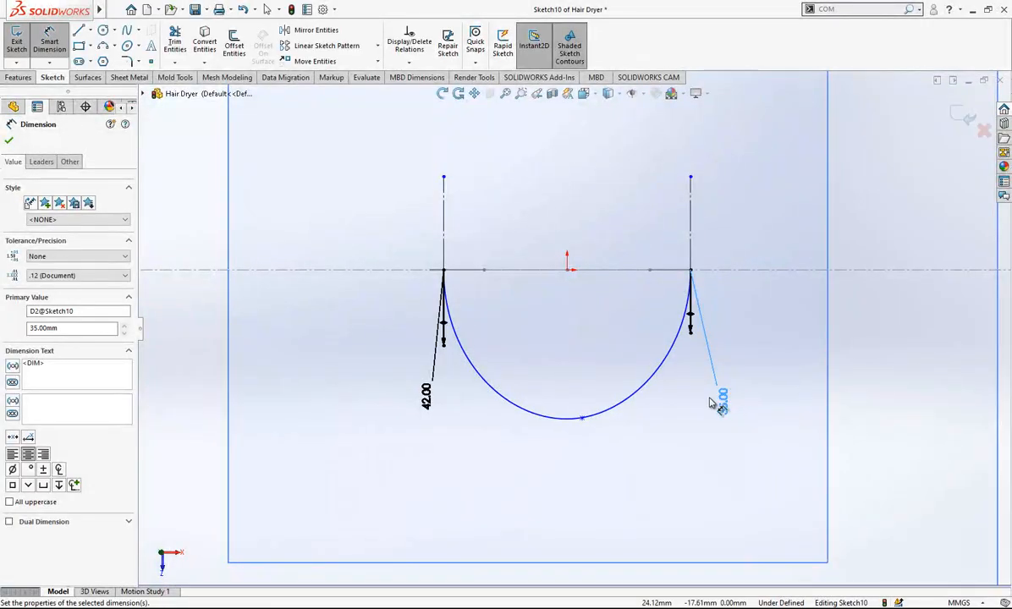
# - Dimension the distance from the spline's middle point to the handle profile's top line as 17 mm
pyautogui.click(582, 418)
pyautogui.click(569, 270)
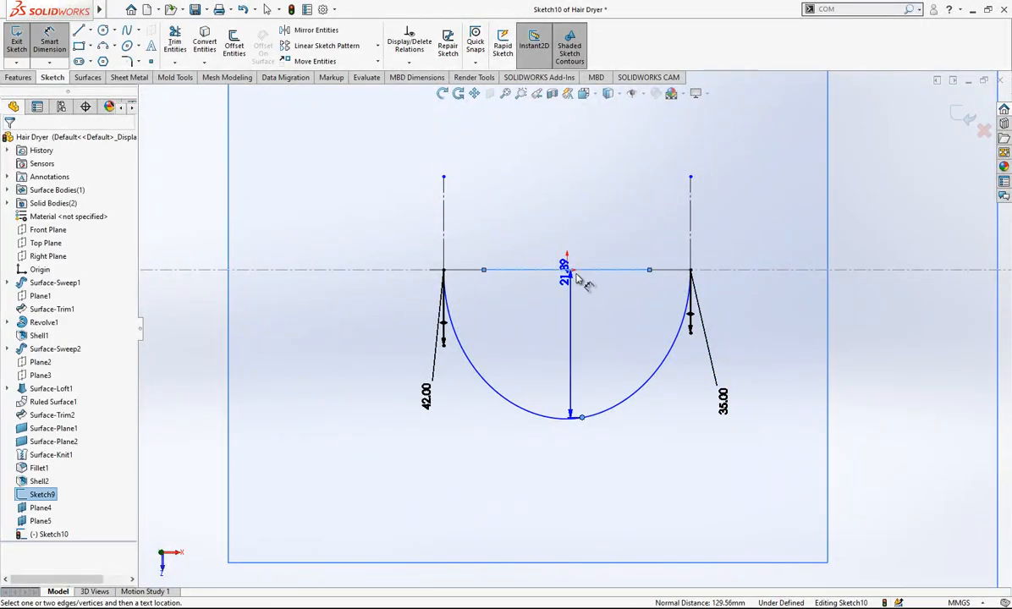
pyautogui.click(771, 347)
pyautogui.write('17')
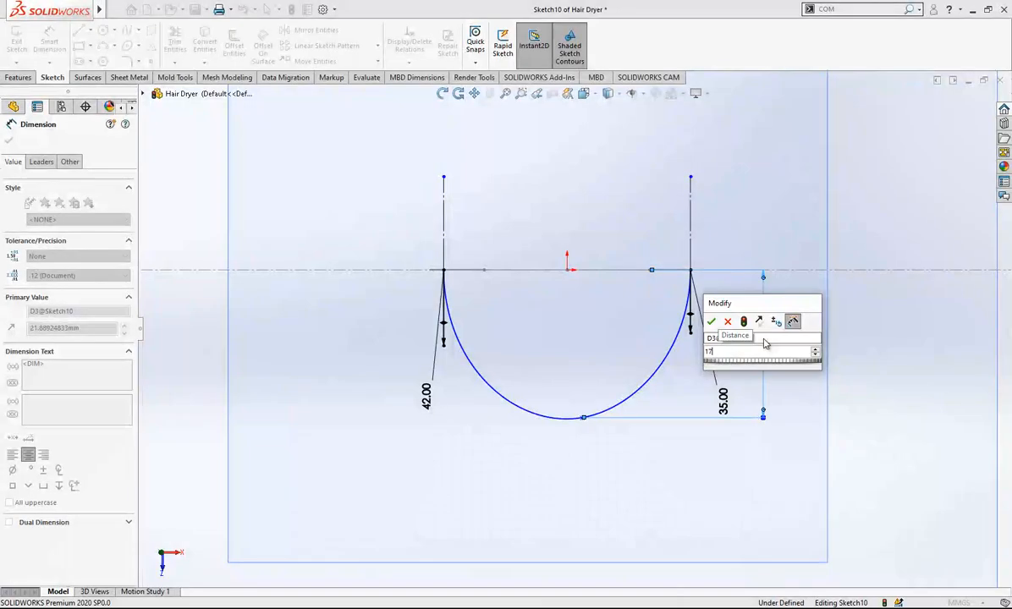
pyautogui.press('Return')
pyautogui.press('Escape')
# - Draw a construction line from the sketch origin to the spline's middle point
pyautogui.scroll(-2, 571, 384)
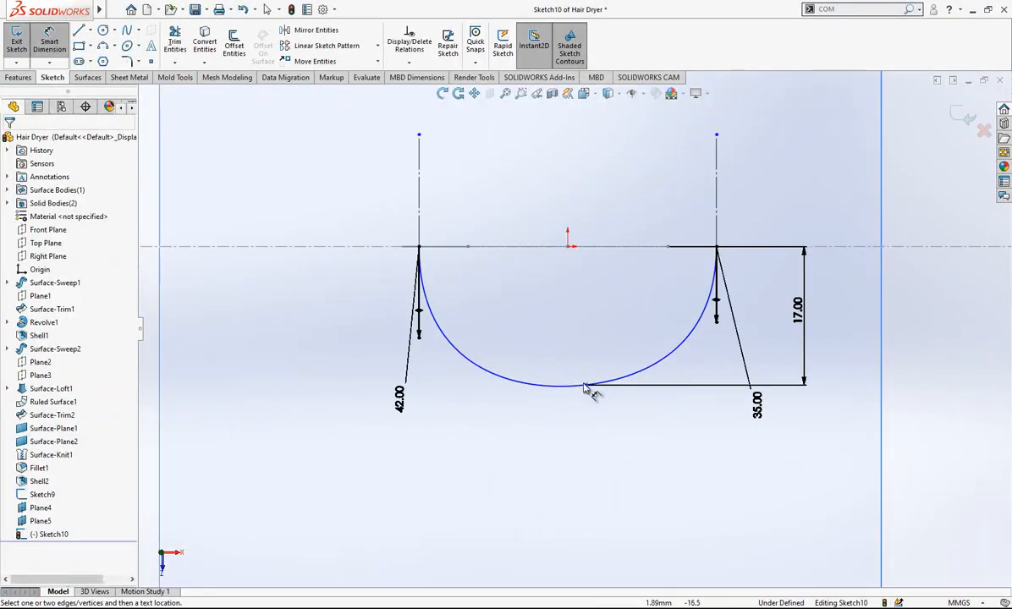
pyautogui.click(585, 385)
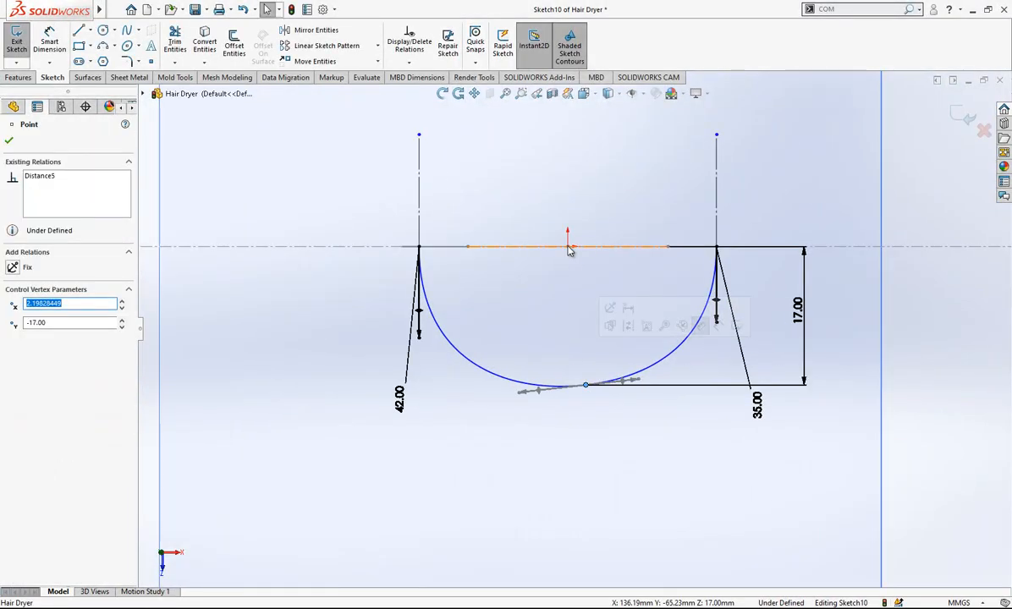
pyautogui.press('Escape')
pyautogui.press('l')
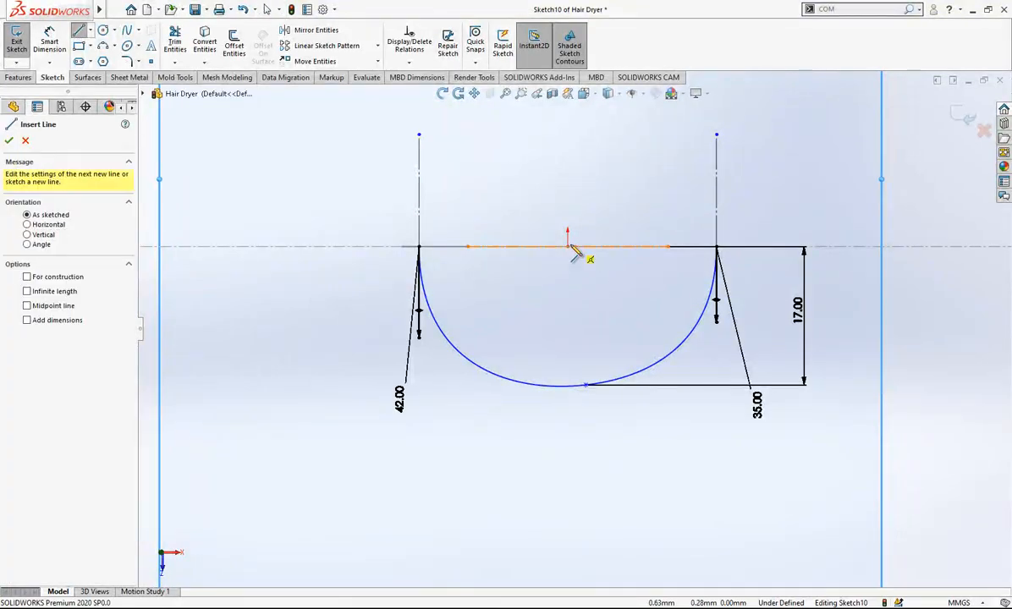
pyautogui.click(567, 246)
pyautogui.click(586, 386)
pyautogui.press('Escape')
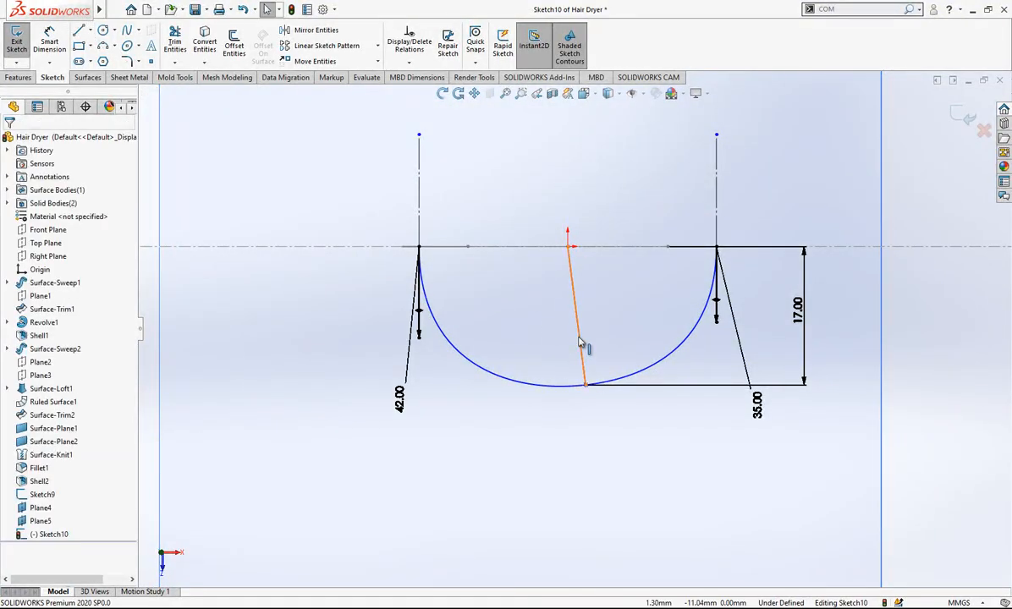
pyautogui.click(579, 341)
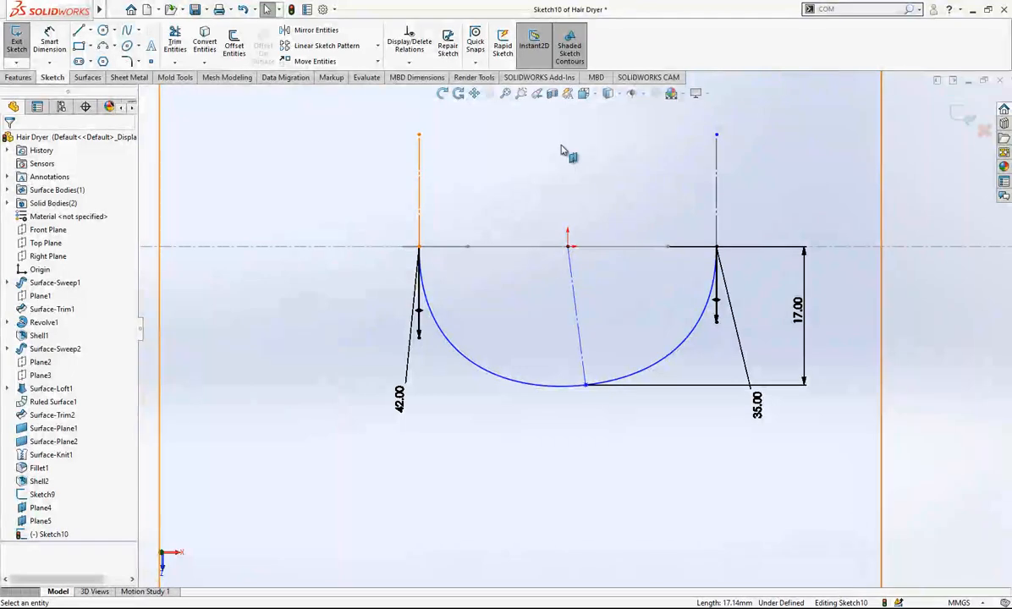
# - Make the construction line from the origin to the spline's middle point vertical, and finish the upper handle profile sketch
pyautogui.click(573, 312)
pyautogui.click(578, 293)
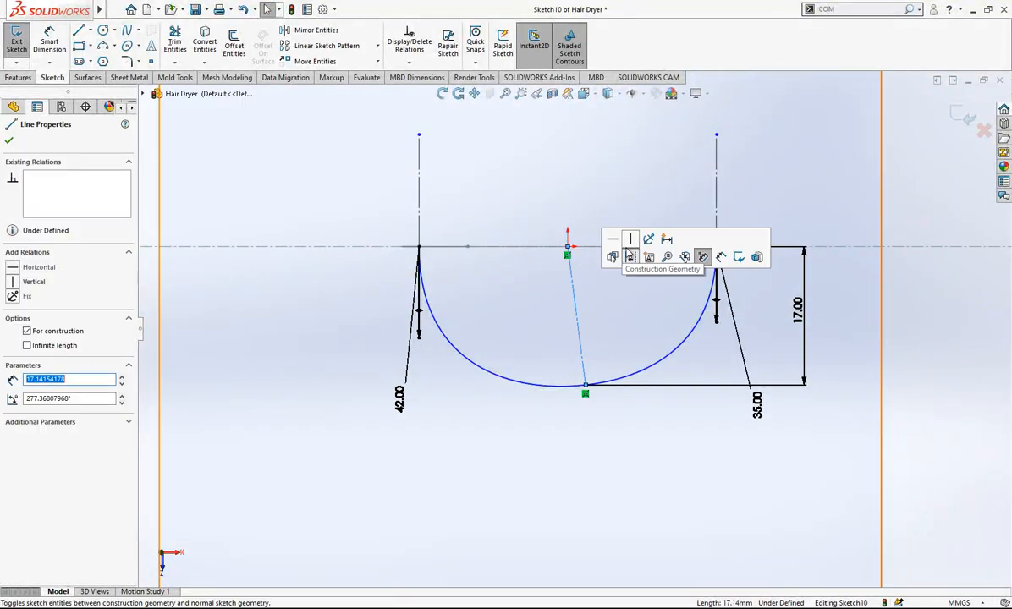
pyautogui.click(630, 241)
pyautogui.press('Escape')
pyautogui.scroll(1, 600, 338)
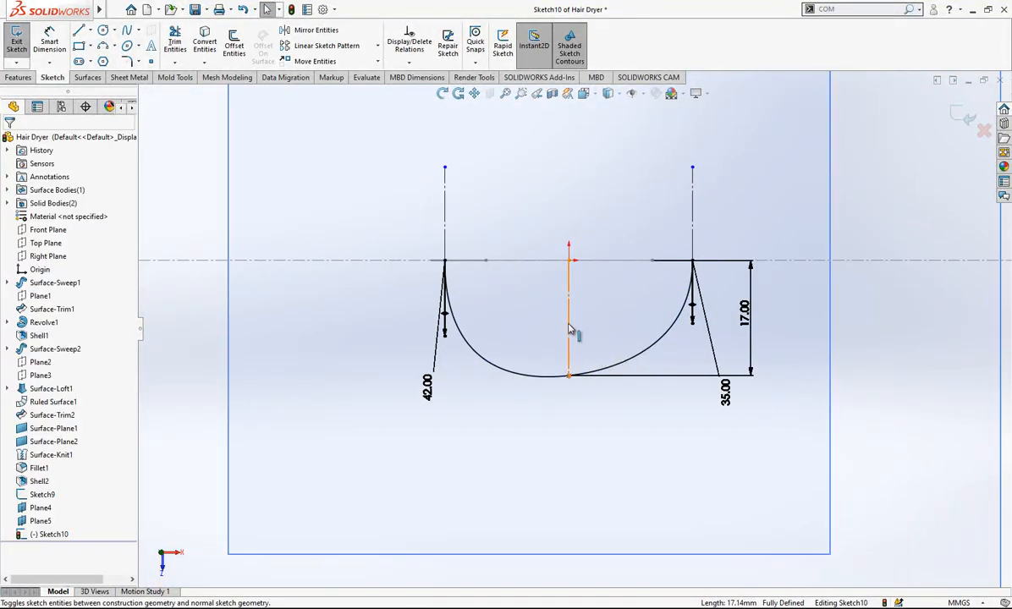
pyautogui.click(568, 329)
pyautogui.press('Escape')
pyautogui.scroll(3, 606, 454)
pyautogui.moveTo(606, 454); pyautogui.dragTo(643, 346, button='middle')
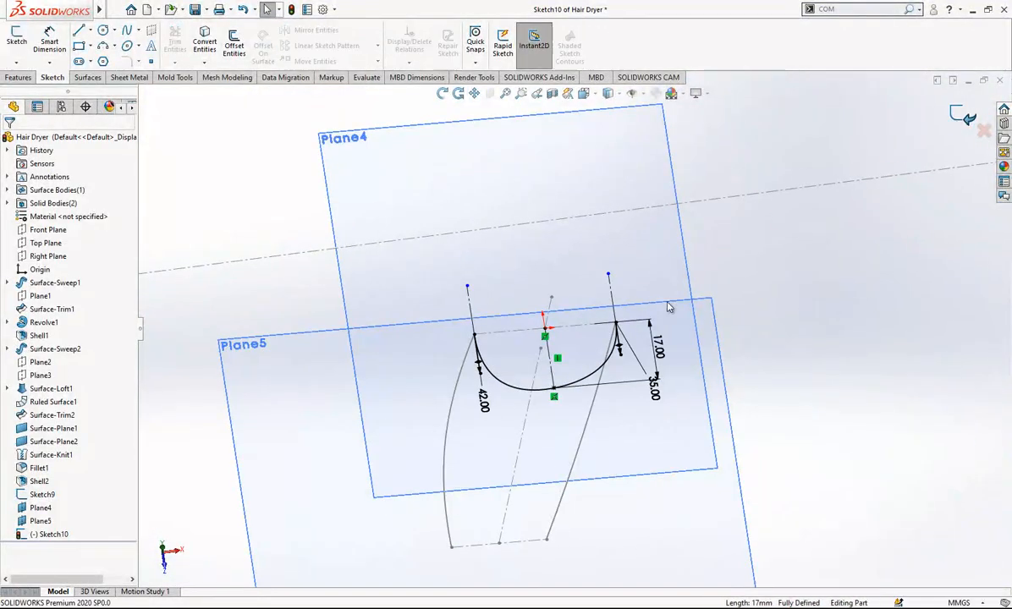
pyautogui.scroll(2, 623, 281)
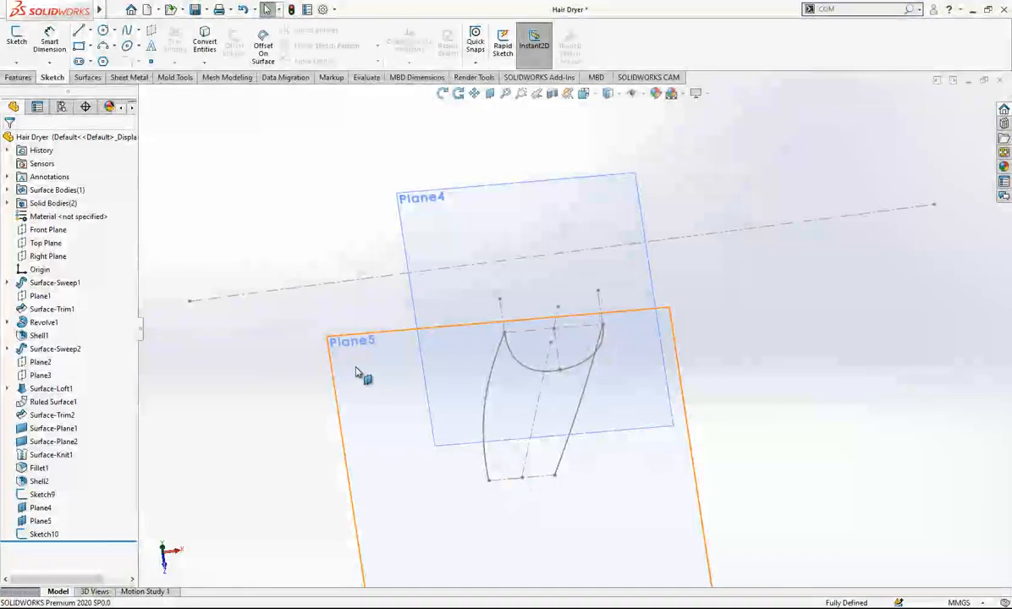
pyautogui.click(393, 338)
pyautogui.click(392, 331)
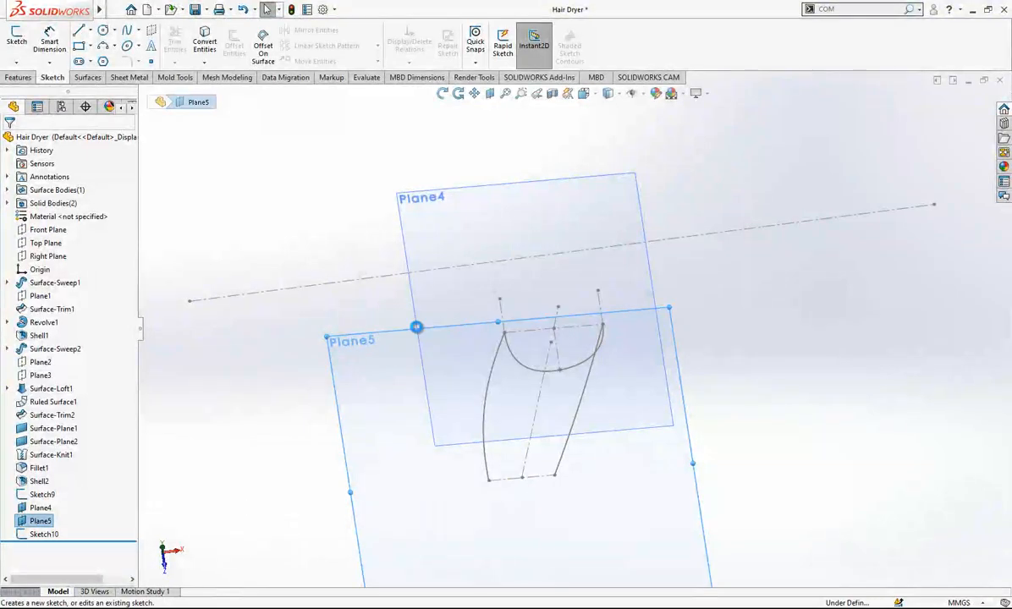
pyautogui.rightClick(462, 191)
pyautogui.click(959, 113)
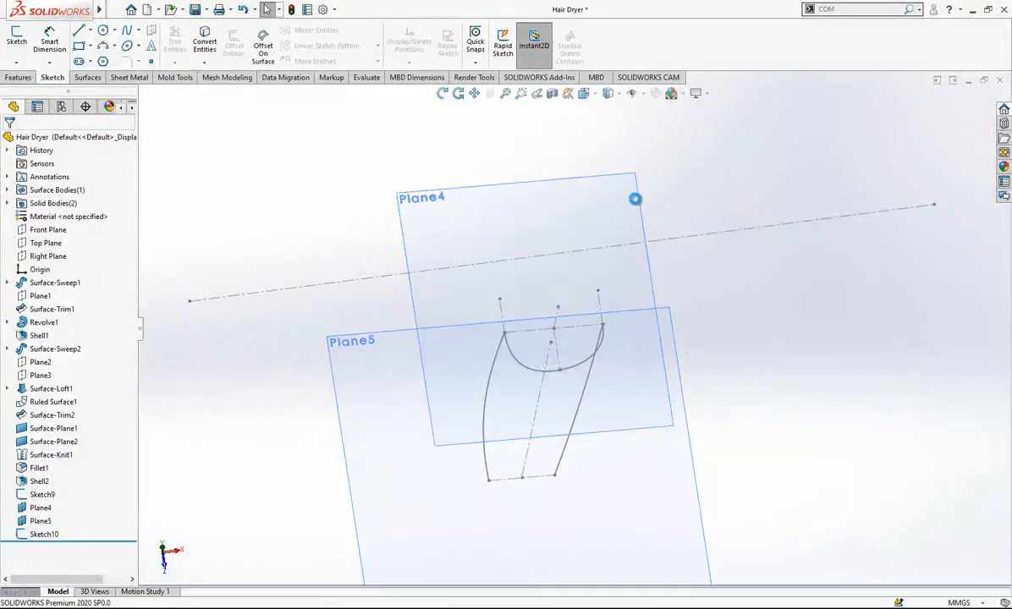
# - Hide Plane4 and start a new sketch on Plane5
pyautogui.click(635, 197)
pyautogui.click(706, 165)
pyautogui.moveTo(643, 356); pyautogui.dragTo(631, 400, button='middle')
pyautogui.click(630, 400)
pyautogui.click(686, 363)
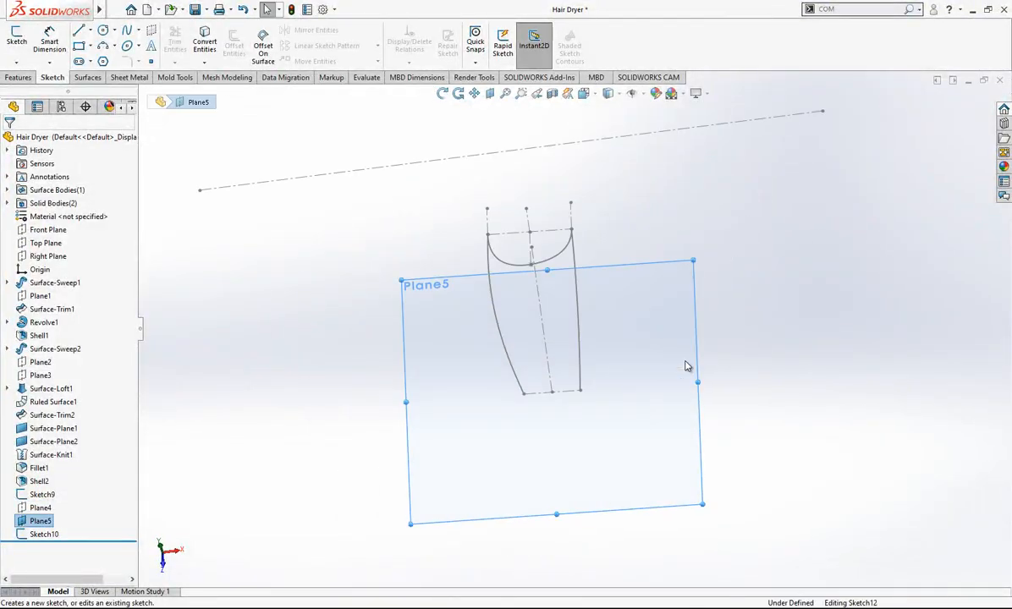
# - Sketch a three-point spline between the endpoints of the handle layout's bottom line, bowing outward through a middle point
pyautogui.click(126, 29)
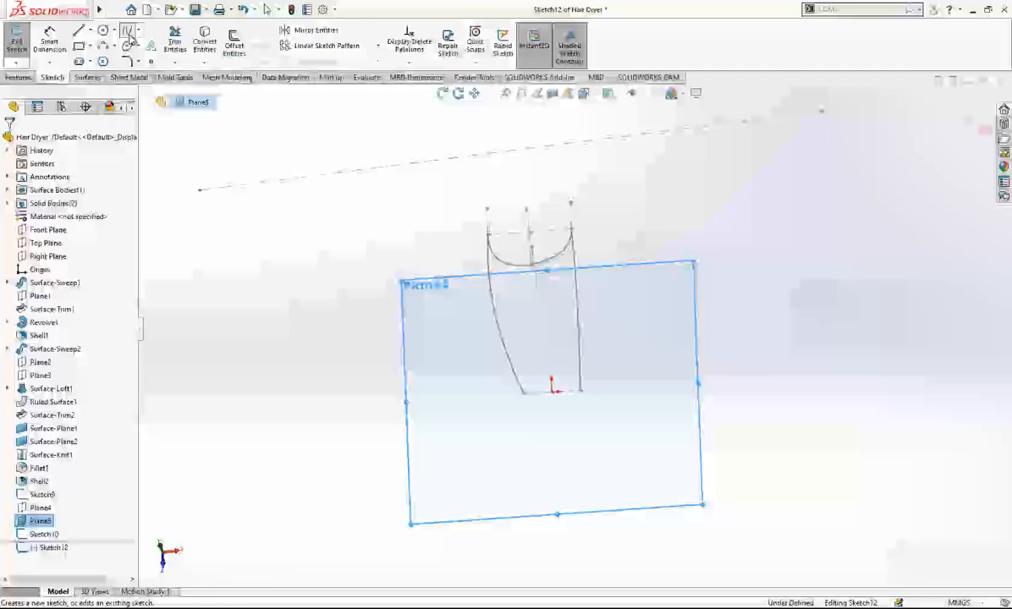
pyautogui.click(523, 394)
pyautogui.click(563, 423)
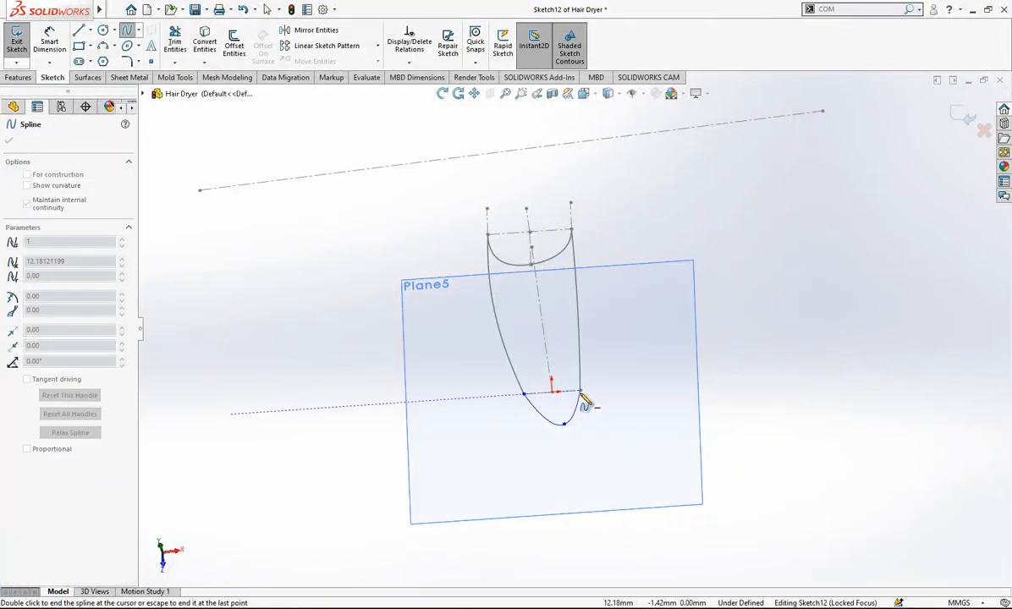
pyautogui.press('Escape')
pyautogui.scroll(-3, 596, 385)
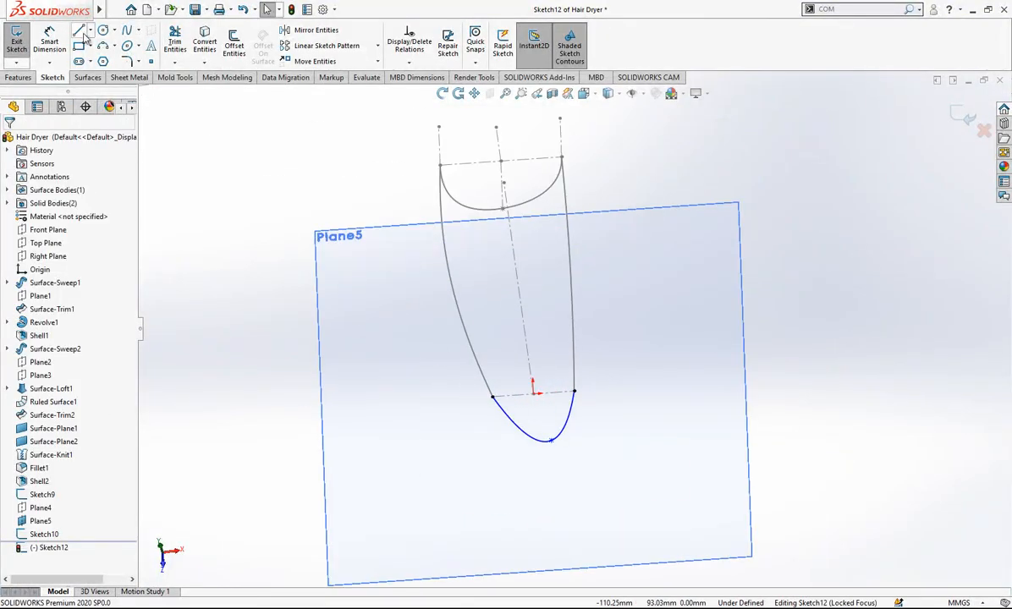
pyautogui.click(84, 34)
pyautogui.press('Escape')
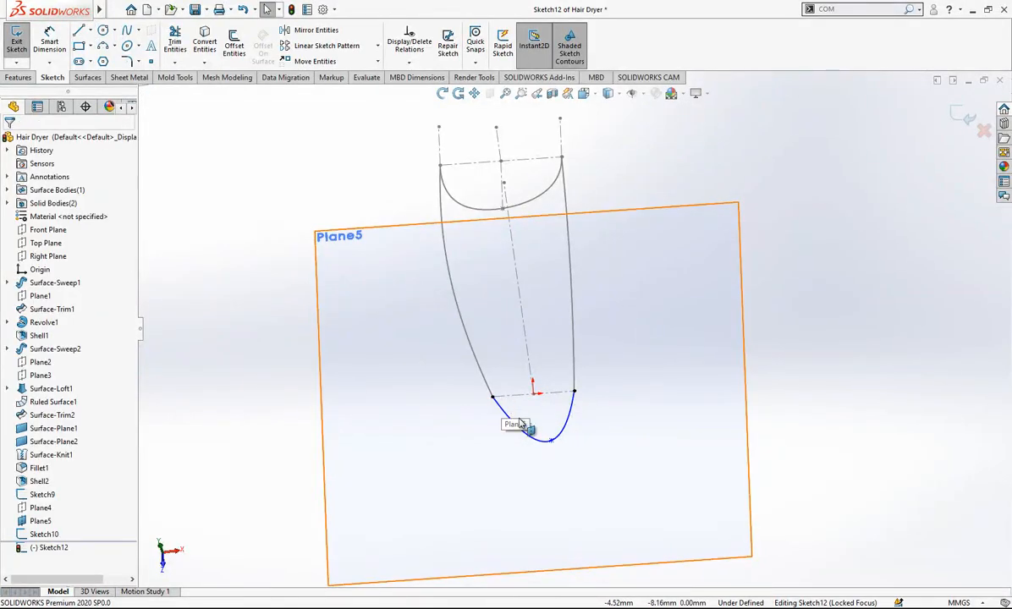
pyautogui.click(511, 425)
pyautogui.click(482, 447)
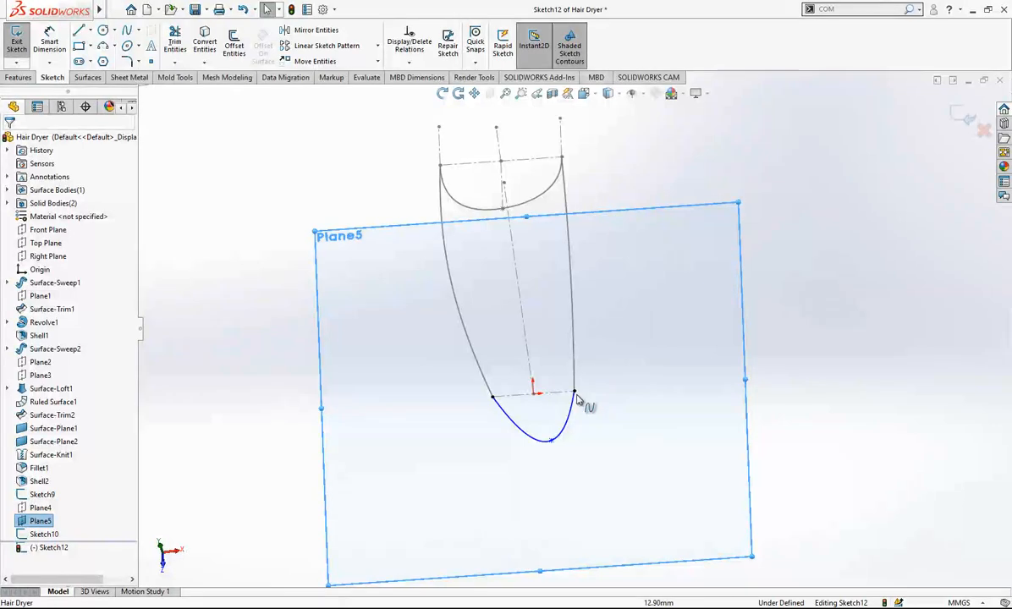
# - Draw a vertical construction line about 14 mm long upward from the new spline's left endpoint
pyautogui.scroll(-2, 568, 442)
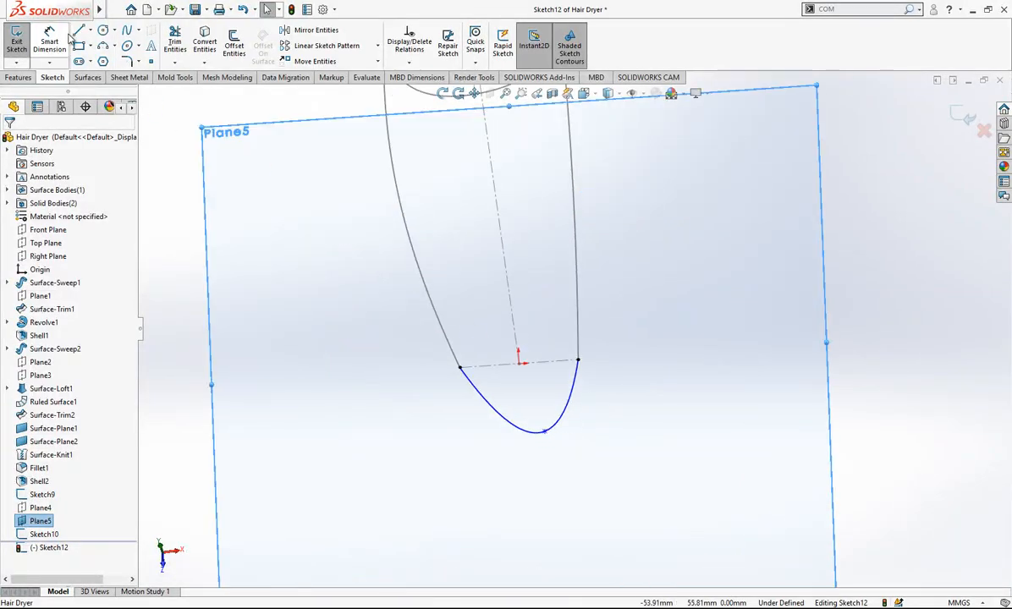
pyautogui.click(79, 30)
pyautogui.click(460, 366)
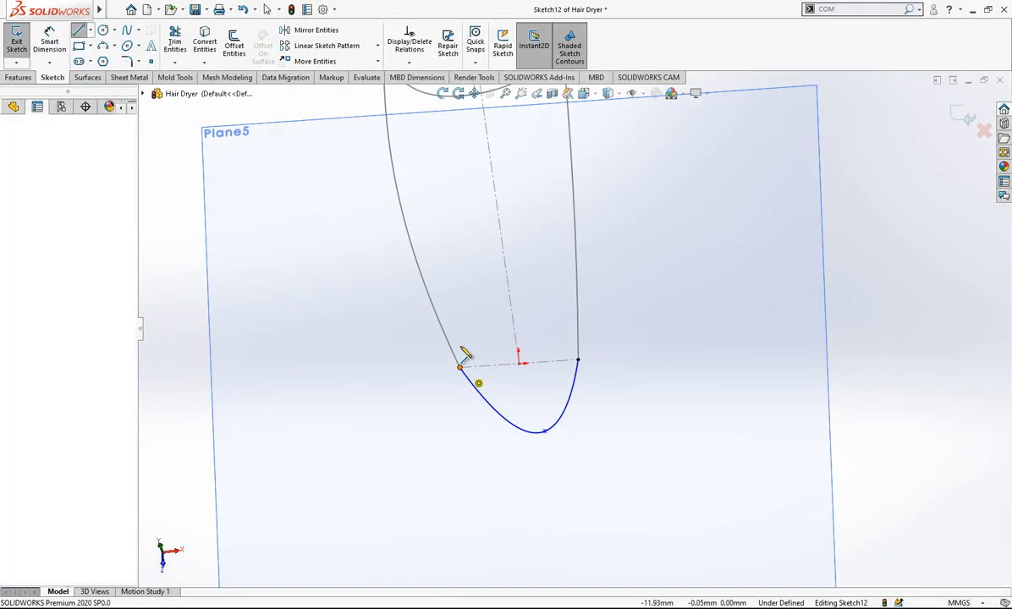
pyautogui.click(457, 311)
pyautogui.press('Escape')
pyautogui.click(458, 337)
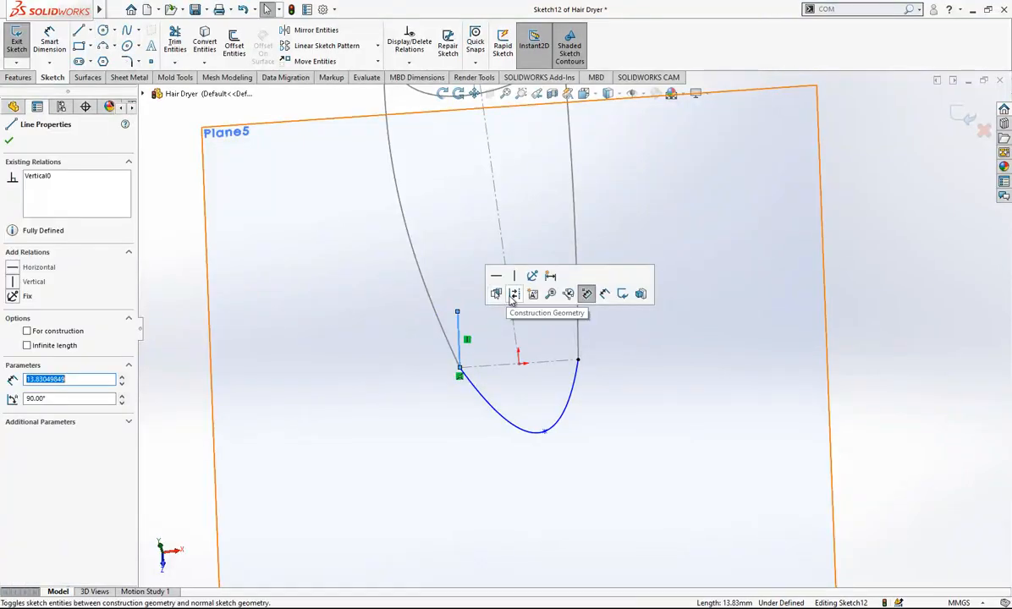
pyautogui.click(711, 320)
# - Draw a vertical construction line about 12 mm long upward from the new spline's right endpoint
pyautogui.press('l')
pyautogui.click(579, 359)
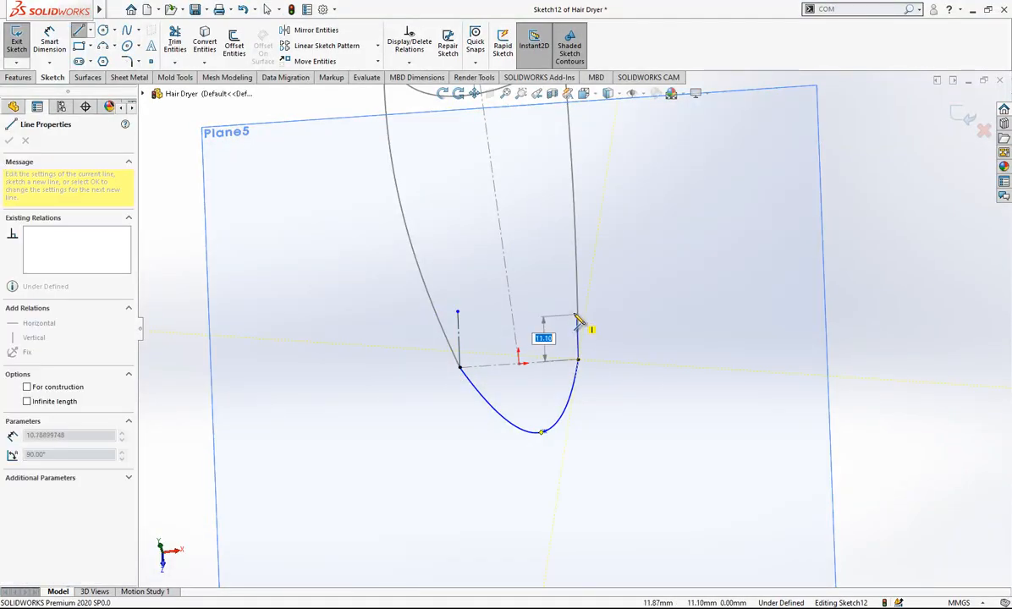
pyautogui.click(576, 313)
pyautogui.press('Escape')
pyautogui.click(577, 332)
pyautogui.click(634, 295)
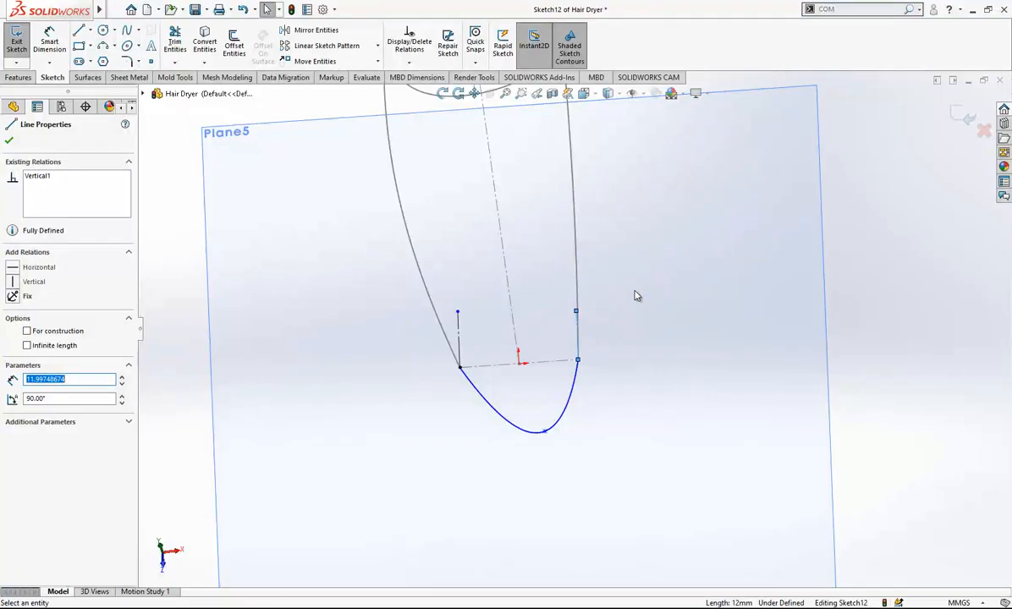
# - View the sketch normal to Plane5 and make the spline tangent to the left vertical construction line
pyautogui.press('space')
pyautogui.click(436, 291)
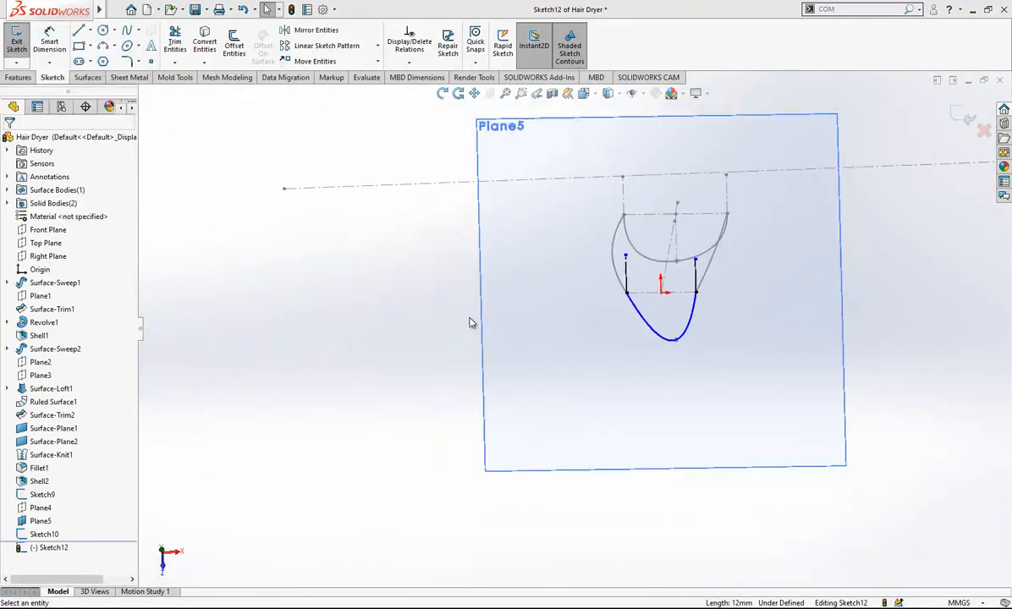
pyautogui.click(40, 521)
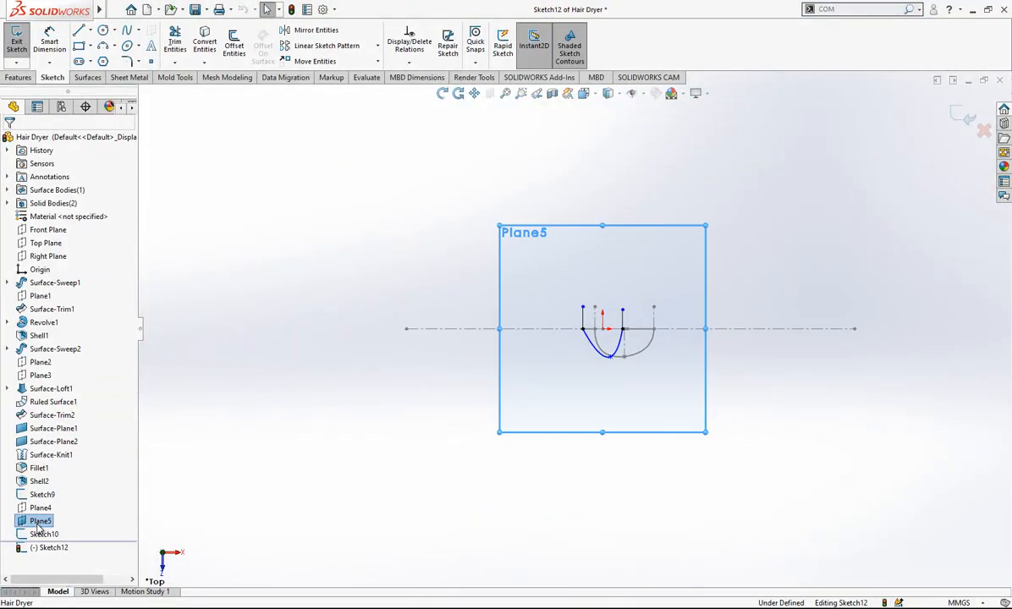
pyautogui.click(101, 506)
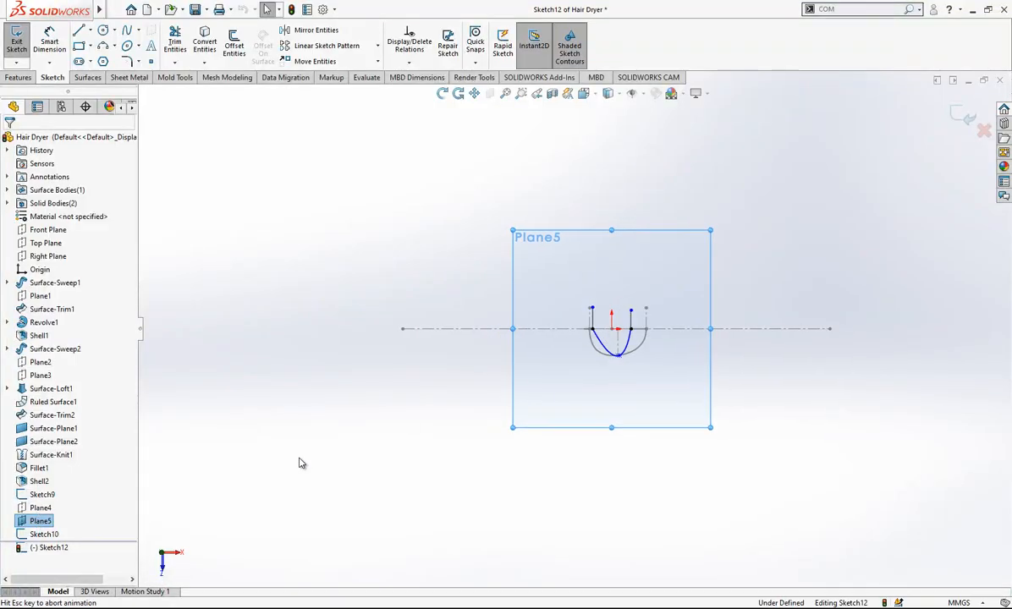
pyautogui.click(525, 301)
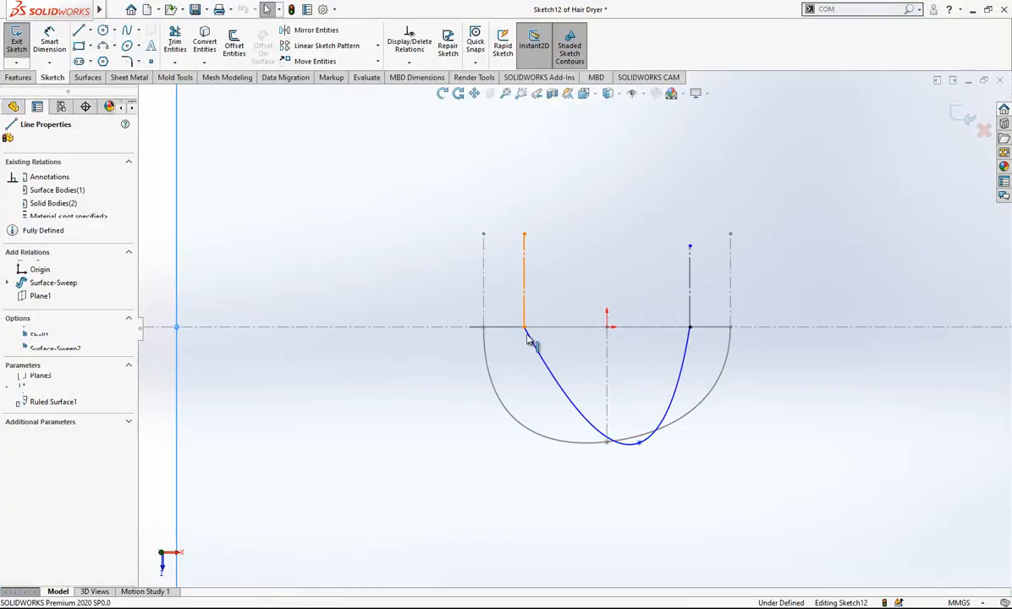
pyautogui.keyDown('ctrl'); pyautogui.click(539, 349); pyautogui.keyUp('ctrl')
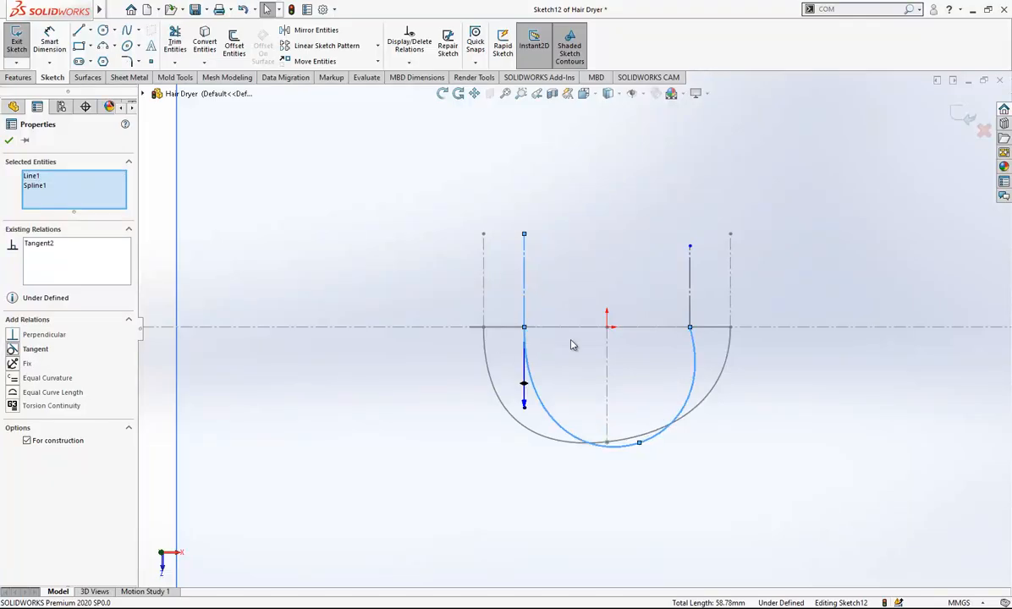
pyautogui.press('Escape')
# - Make the spline tangent to the right vertical construction line
pyautogui.click(691, 323)
pyautogui.keyDown('ctrl'); pyautogui.click(694, 348); pyautogui.keyUp('ctrl')
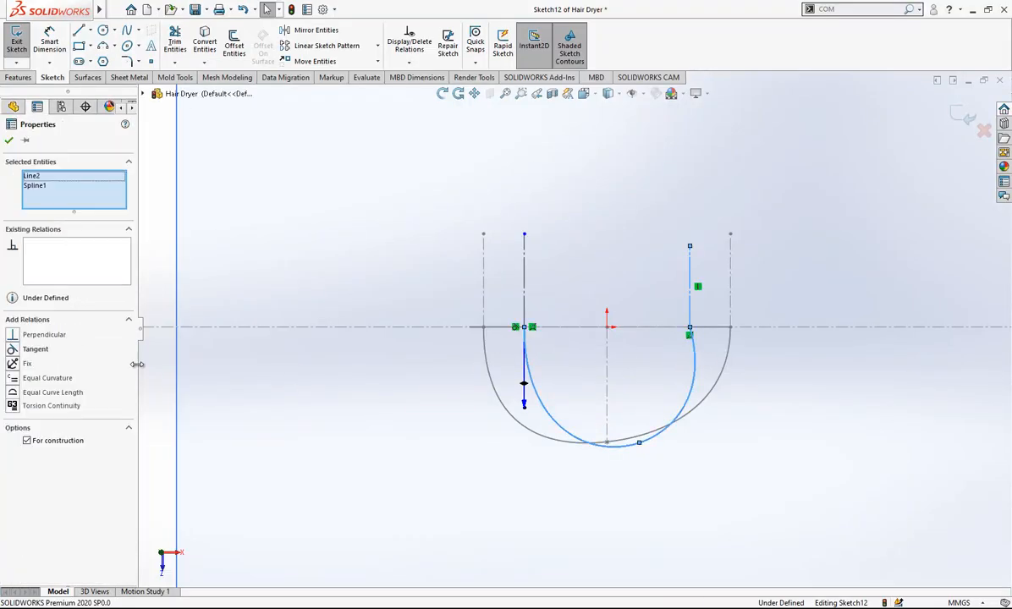
pyautogui.press('Escape')
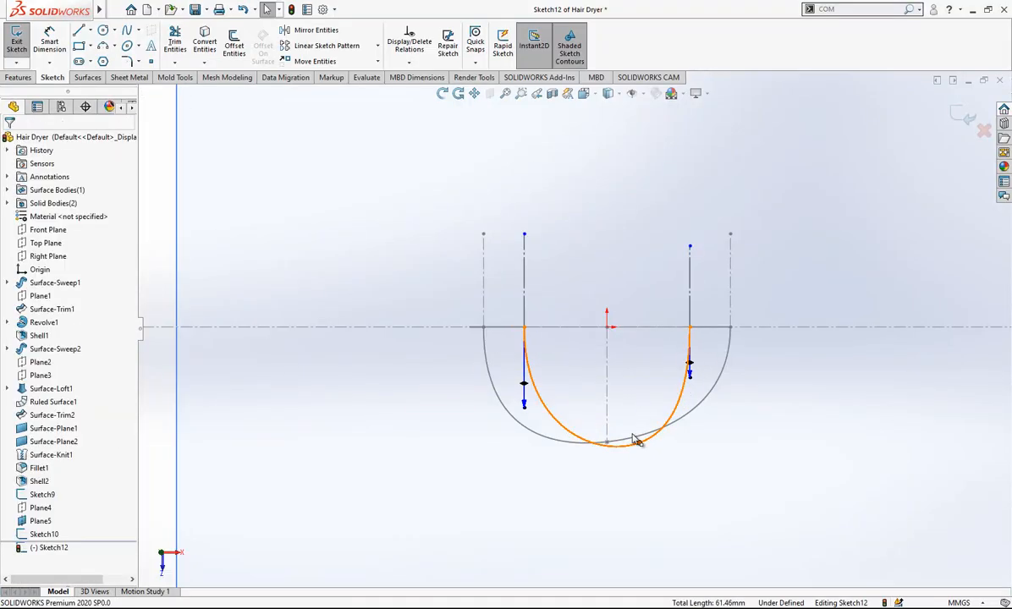
# - Move the spline's middle point up inside the larger profile, about 13 mm below the horizontal line
pyautogui.moveTo(636, 440); pyautogui.dragTo(626, 417)
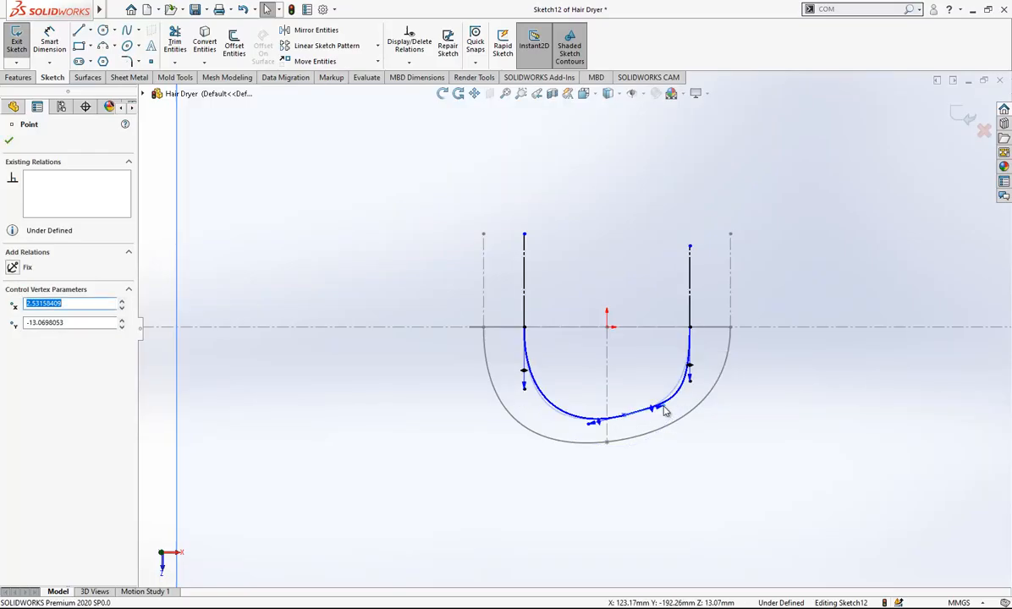
pyautogui.press('Escape')
pyautogui.scroll(-1, 705, 450)
pyautogui.moveTo(700, 462); pyautogui.dragTo(644, 338, button='right')
pyautogui.press('Escape')
pyautogui.moveTo(667, 474); pyautogui.dragTo(634, 393, button='right')
pyautogui.press('Escape')
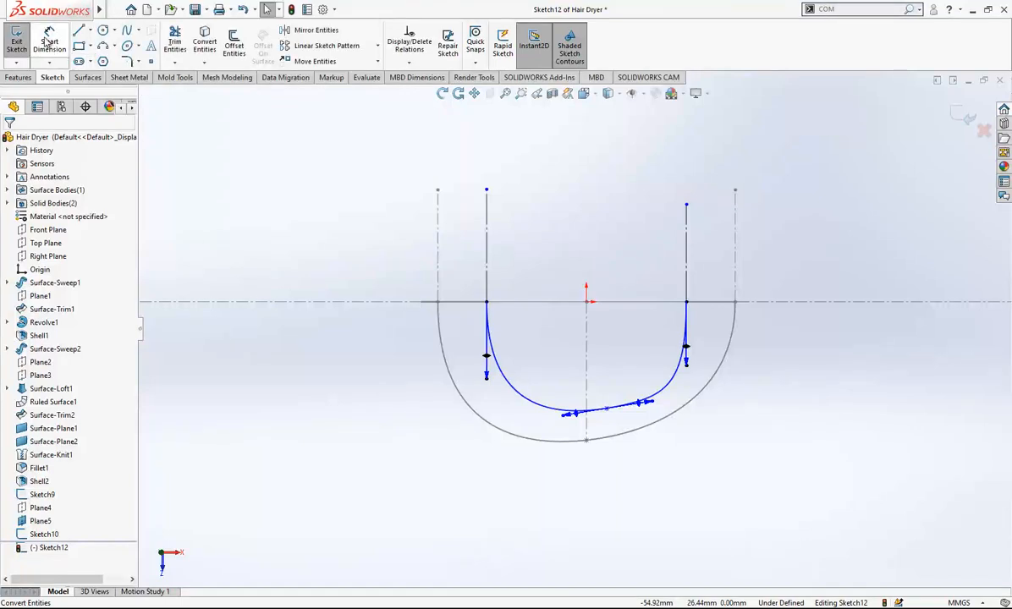
# - Dimension the angle between the middle point's tangent handle and the horizontal line as 5°
pyautogui.click(49, 40)
pyautogui.click(640, 406)
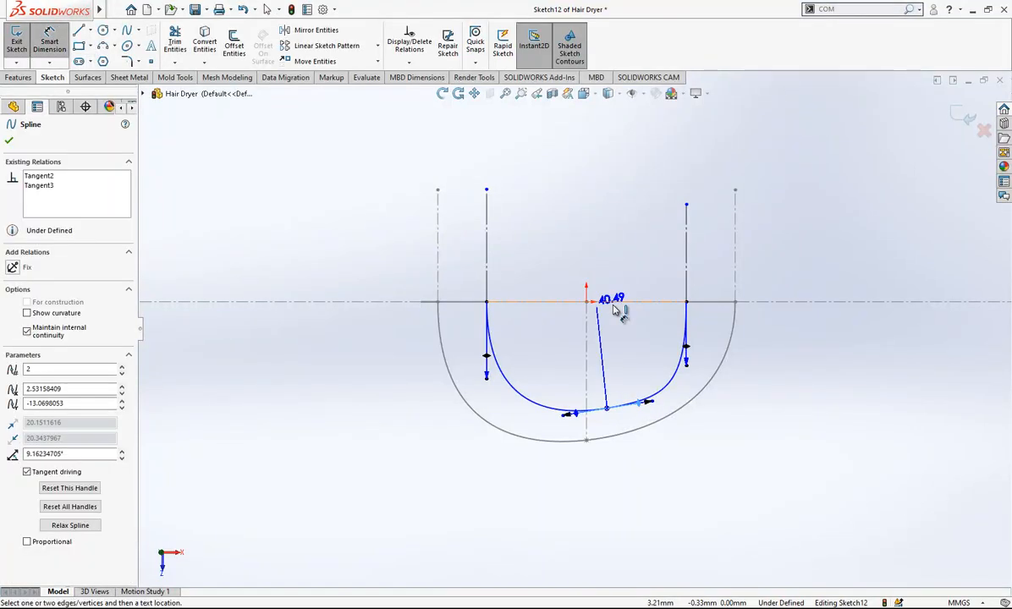
pyautogui.click(628, 333)
pyautogui.write('5')
pyautogui.press('Return')
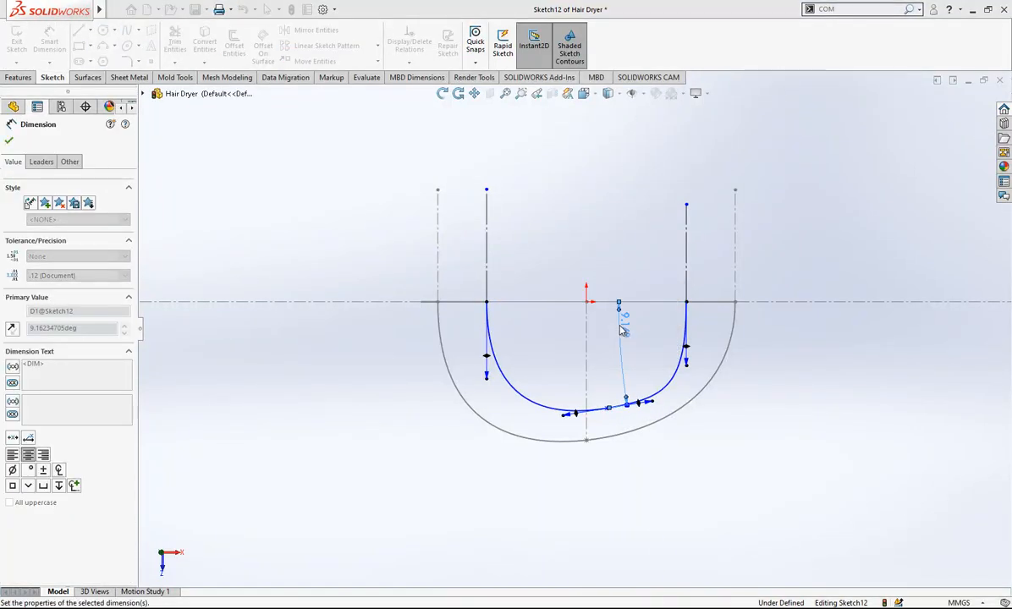
# - Dimension the magnitude of the middle point's tangent handle to 34 mm
pyautogui.click(660, 489)
pyautogui.click(560, 416)
pyautogui.click(579, 499)
pyautogui.write('34')
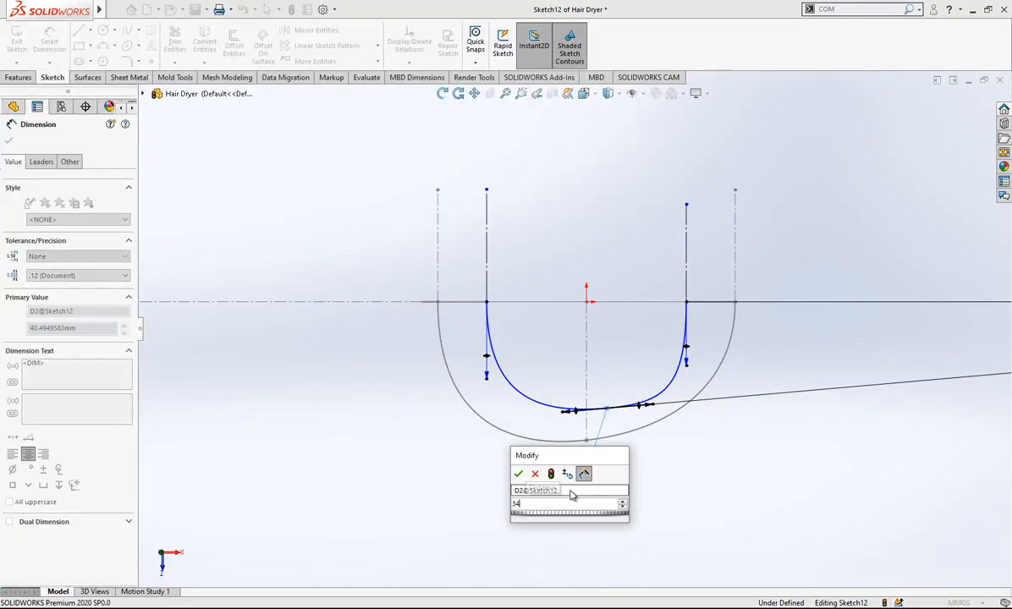
pyautogui.press('Return')
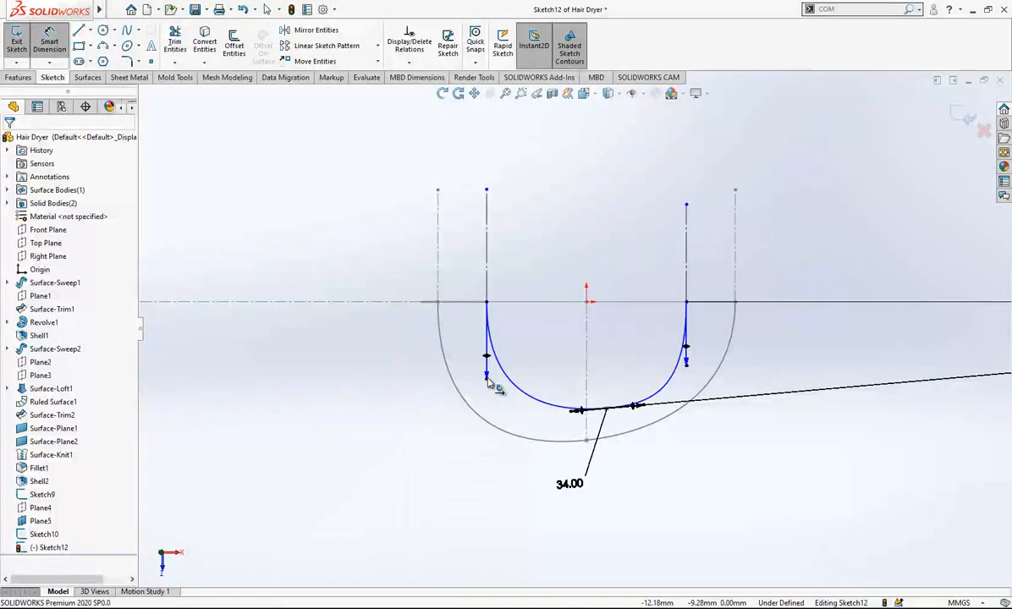
# - Dimension the magnitude of the lower profile spline's left tangent handle to 32 mm
pyautogui.click(487, 380)
pyautogui.click(501, 396)
pyautogui.press('Return')
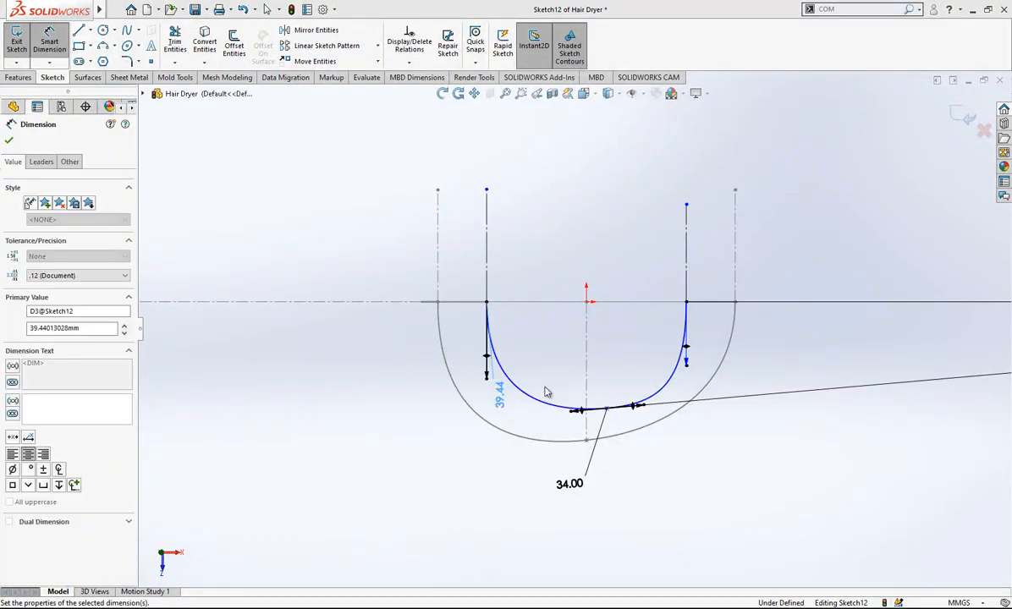
# - Dimension the magnitude of the lower profile spline's right tangent handle to 26 mm
pyautogui.click(686, 362)
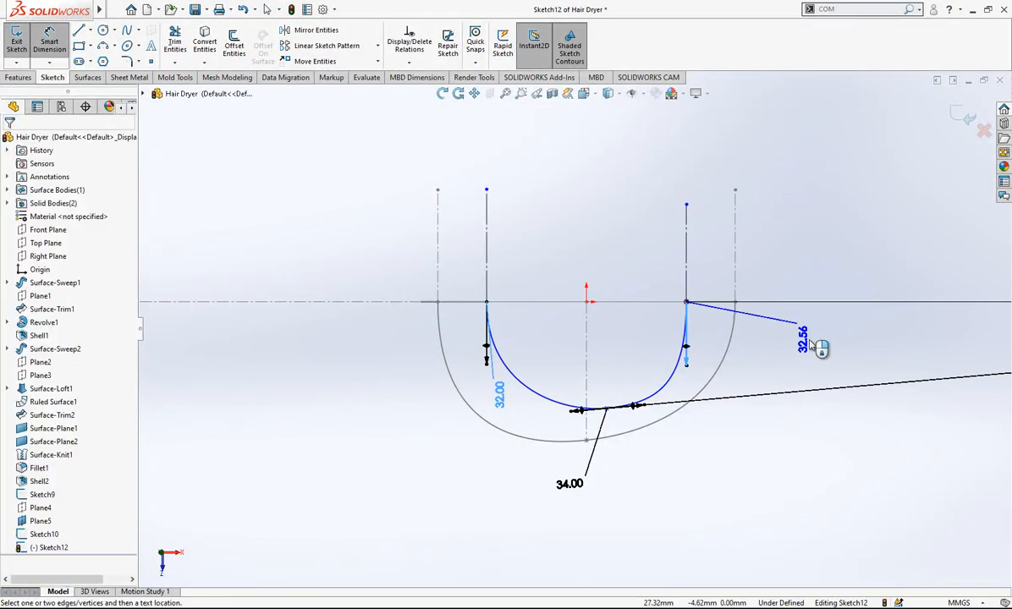
pyautogui.click(817, 346)
pyautogui.click(757, 320)
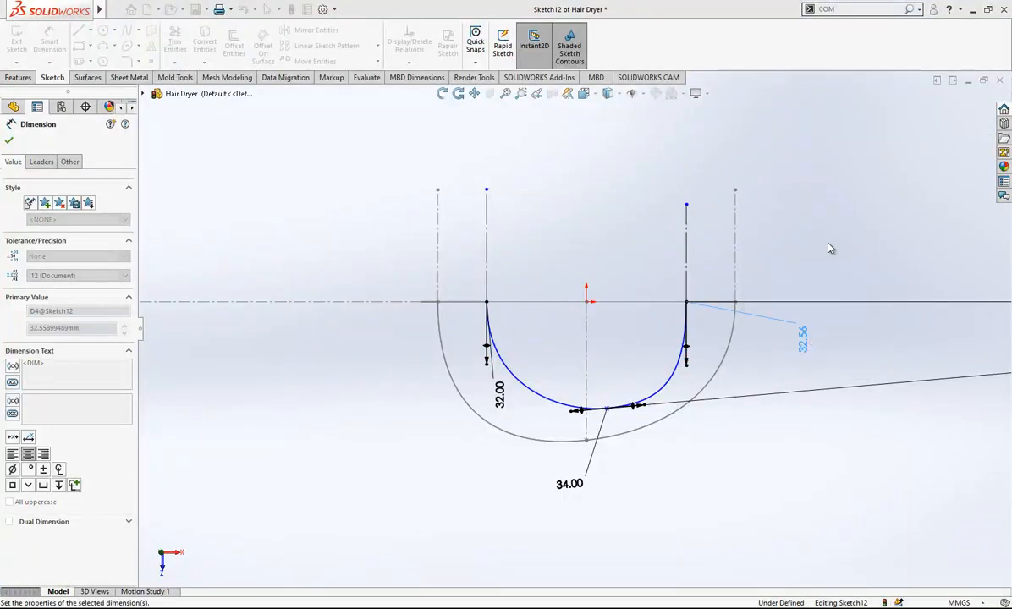
pyautogui.scroll(-1, 629, 369)
pyautogui.press('Escape')
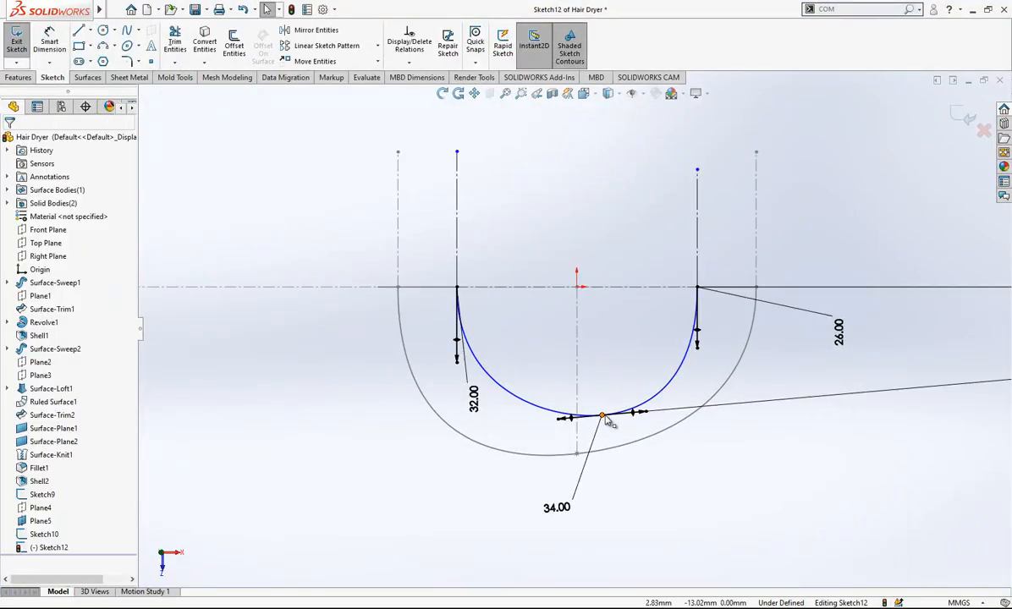
# - Move the spline's middle point onto the vertical construction line below the origin
pyautogui.moveTo(602, 416); pyautogui.dragTo(585, 418)
pyautogui.click(537, 399)
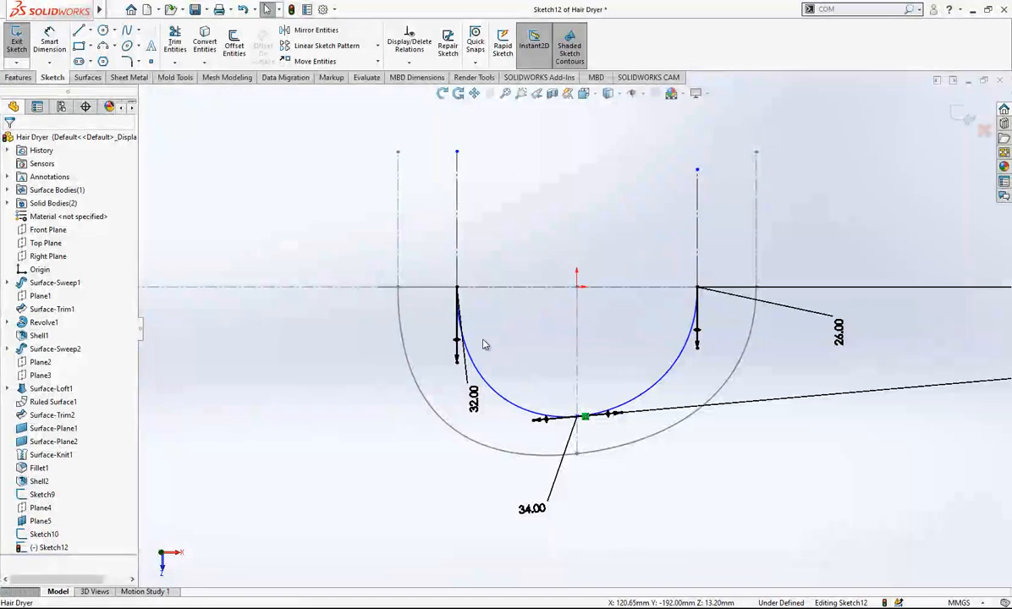
# - Move the spline's 32 mm tangent handle dimension outside the lower profile
pyautogui.click(465, 350)
pyautogui.click(697, 288)
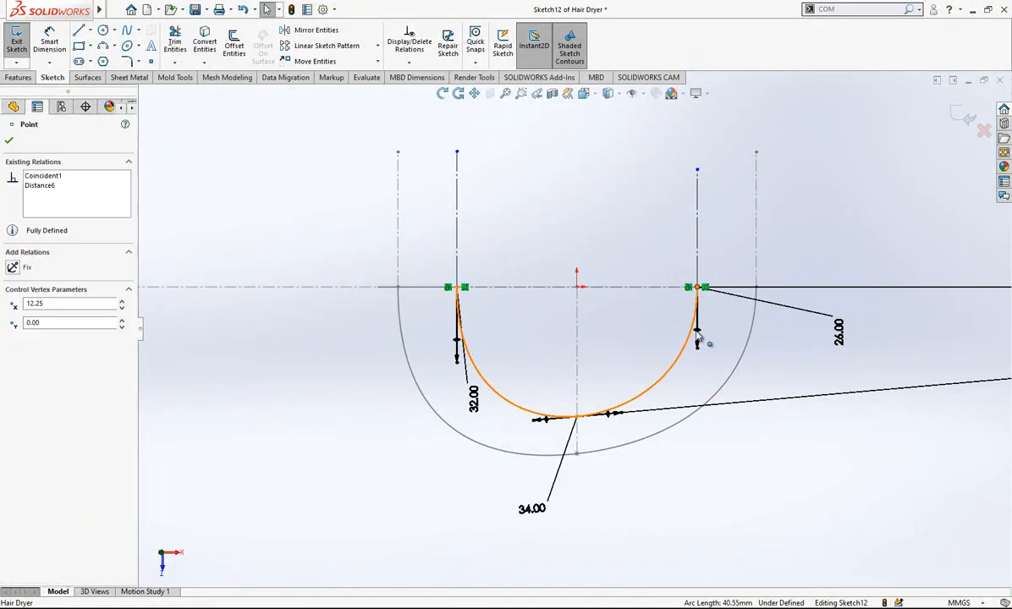
pyautogui.click(524, 388)
pyautogui.click(532, 420)
pyautogui.moveTo(474, 399); pyautogui.dragTo(365, 336)
pyautogui.click(465, 372)
# - Examine how the lower profile spline fits the handle's side curves and upper cross-section
pyautogui.click(597, 351)
pyautogui.click(695, 361)
pyautogui.moveTo(695, 361)
pyautogui.mouseDown(button='middle')
pyautogui.moveTo(657, 331)
pyautogui.moveTo(702, 293)
pyautogui.moveTo(566, 423)
pyautogui.mouseUp(button='middle')
pyautogui.click(566, 423)
pyautogui.scroll(-3, 452, 481)
pyautogui.moveTo(451, 482); pyautogui.dragTo(482, 402, button='middle')
pyautogui.scroll(1, 523, 425)
pyautogui.scroll(1, 523, 426)
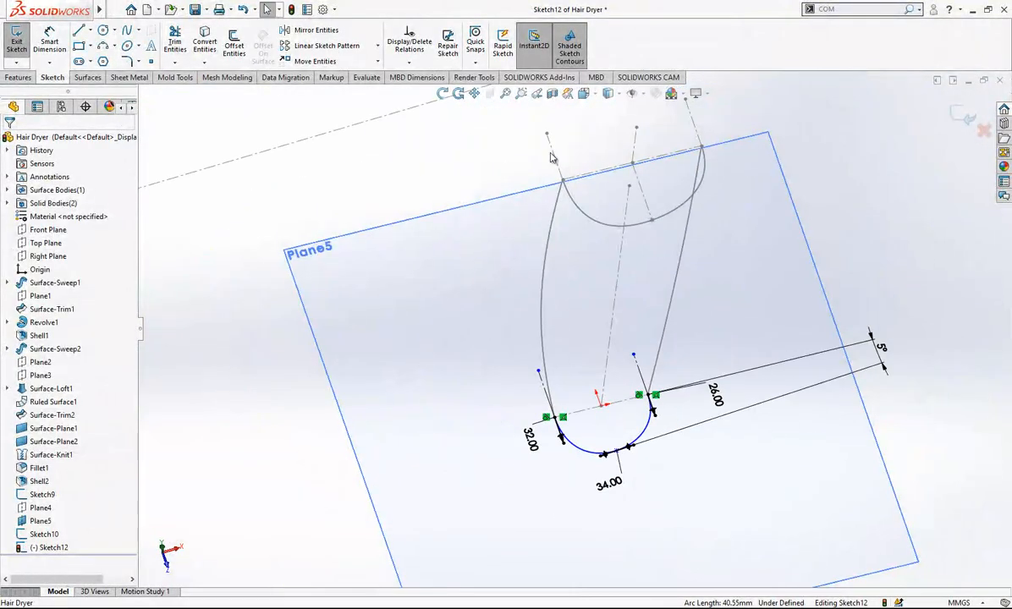
# - Dimension the lower spline's middle point 13 mm below the origin and exit the sketch
pyautogui.press('space')
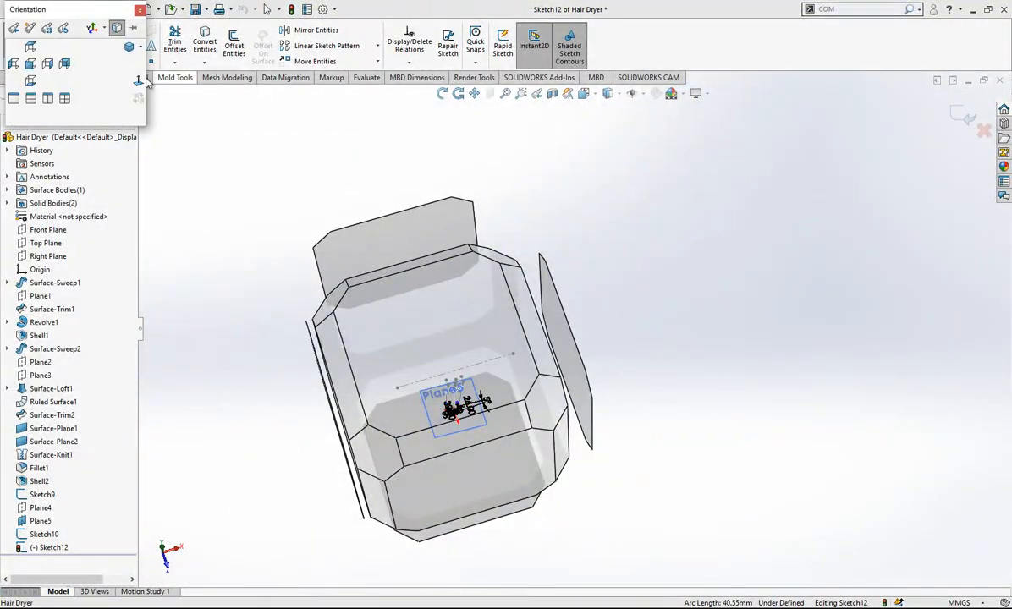
pyautogui.click(116, 27)
pyautogui.scroll(-5, 645, 342)
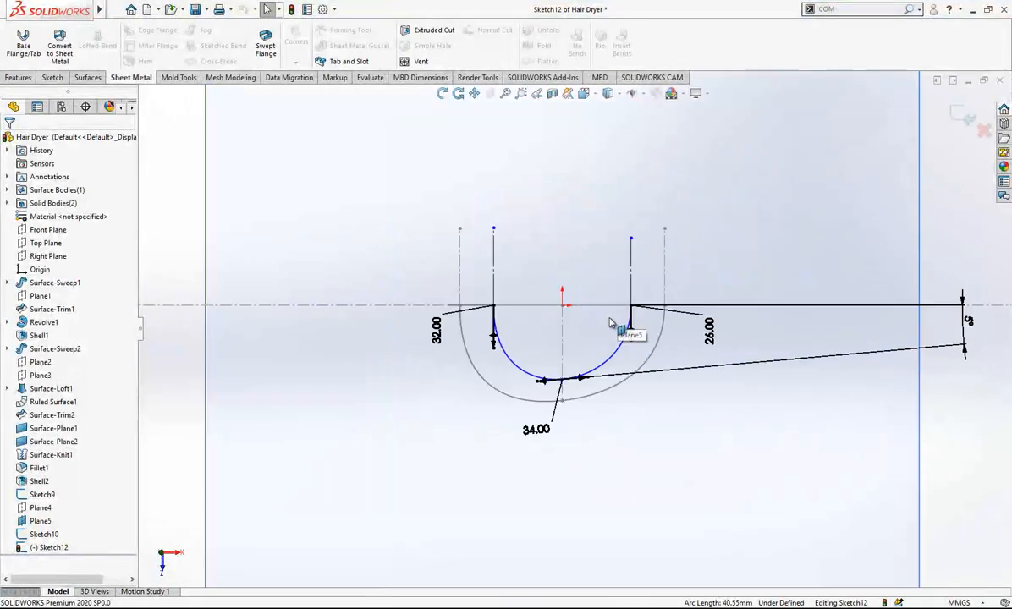
pyautogui.click(50, 75)
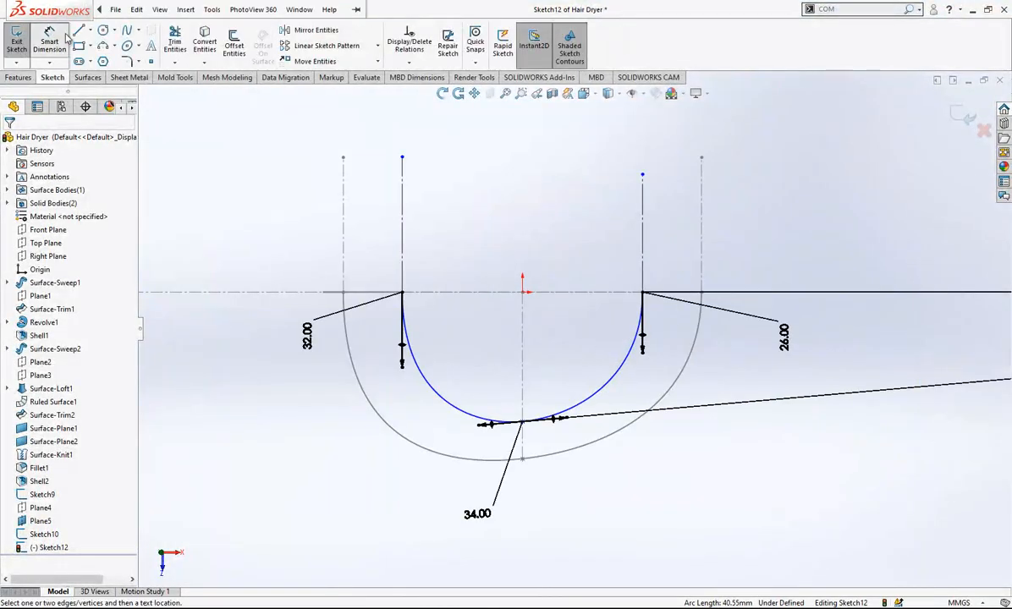
pyautogui.click(65, 39)
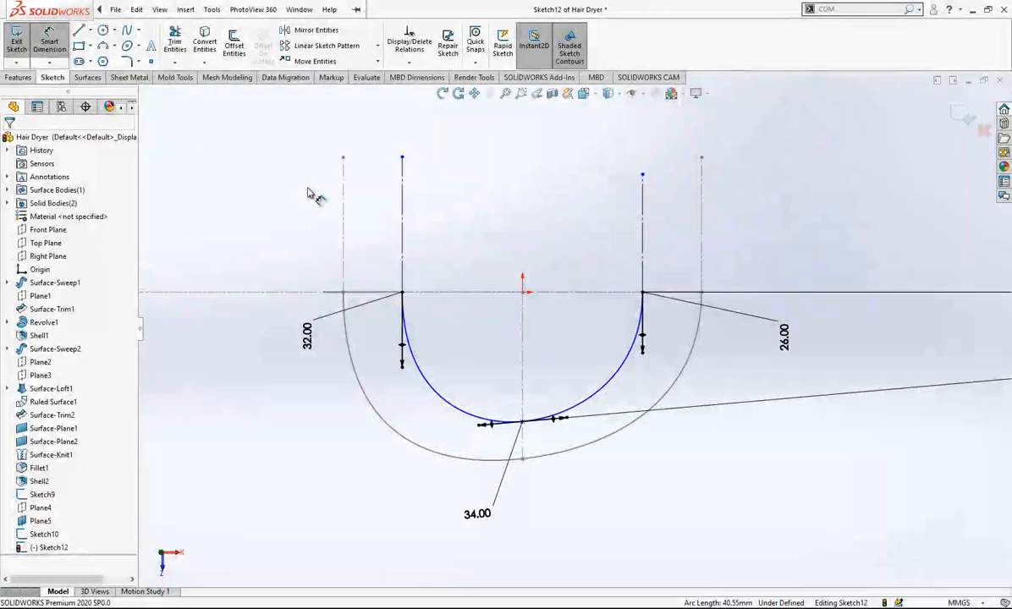
pyautogui.click(524, 419)
pyautogui.click(523, 293)
pyautogui.click(554, 329)
pyautogui.write('13')
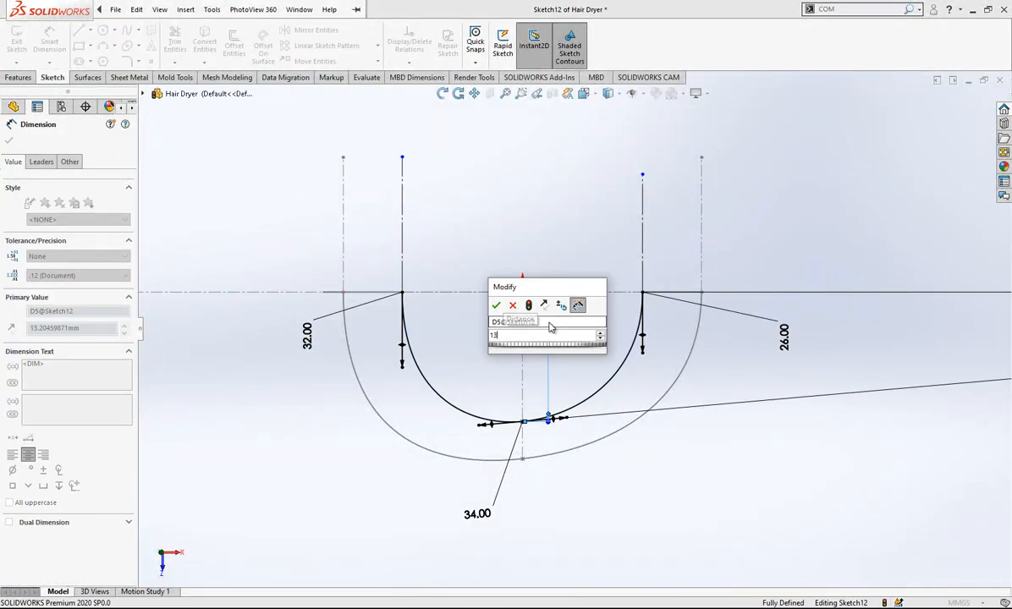
pyautogui.press('Return')
pyautogui.scroll(5, 574, 328)
pyautogui.moveTo(560, 306)
pyautogui.mouseDown(button='middle')
pyautogui.moveTo(550, 265)
pyautogui.moveTo(609, 253)
pyautogui.mouseUp(button='middle')
pyautogui.click(963, 118)
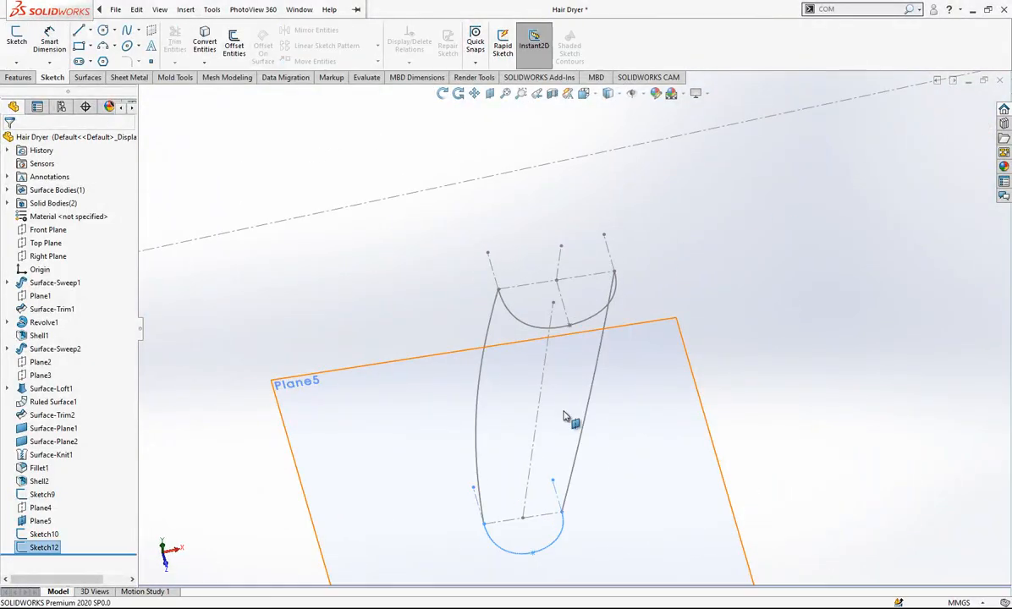
pyautogui.click(93, 77)
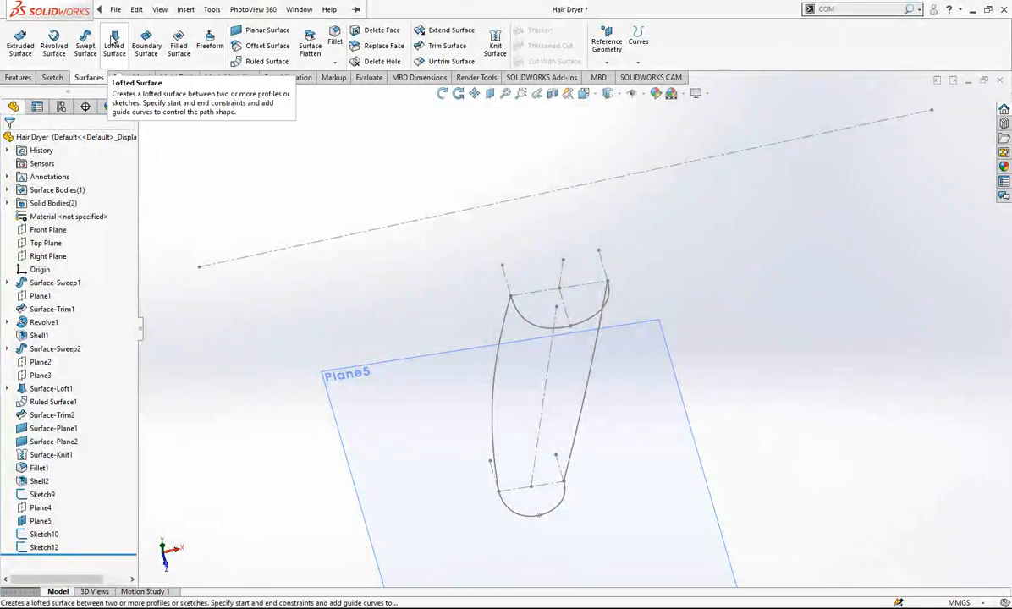
pyautogui.click(114, 42)
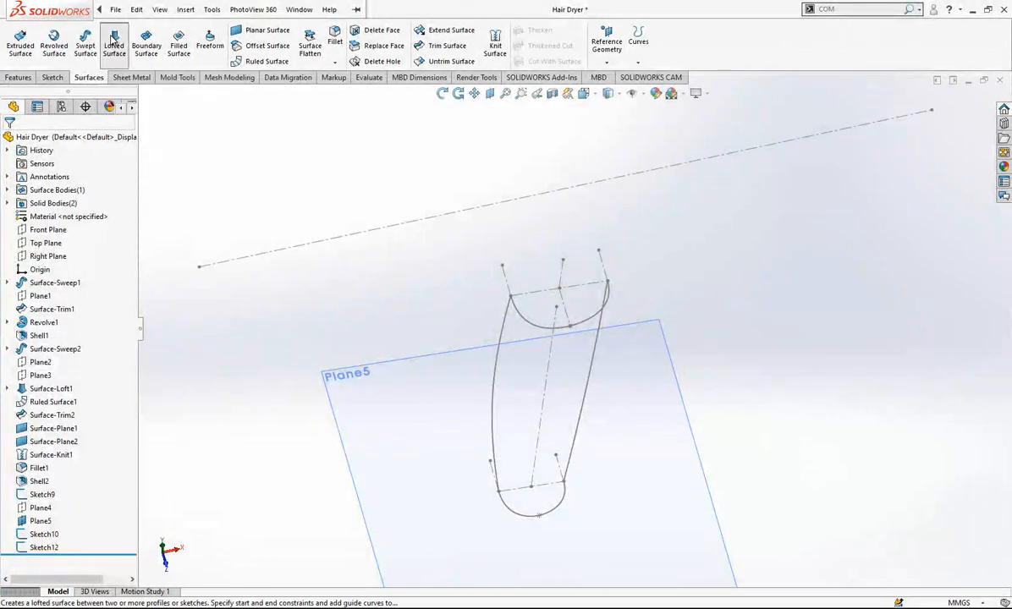
pyautogui.click(508, 315)
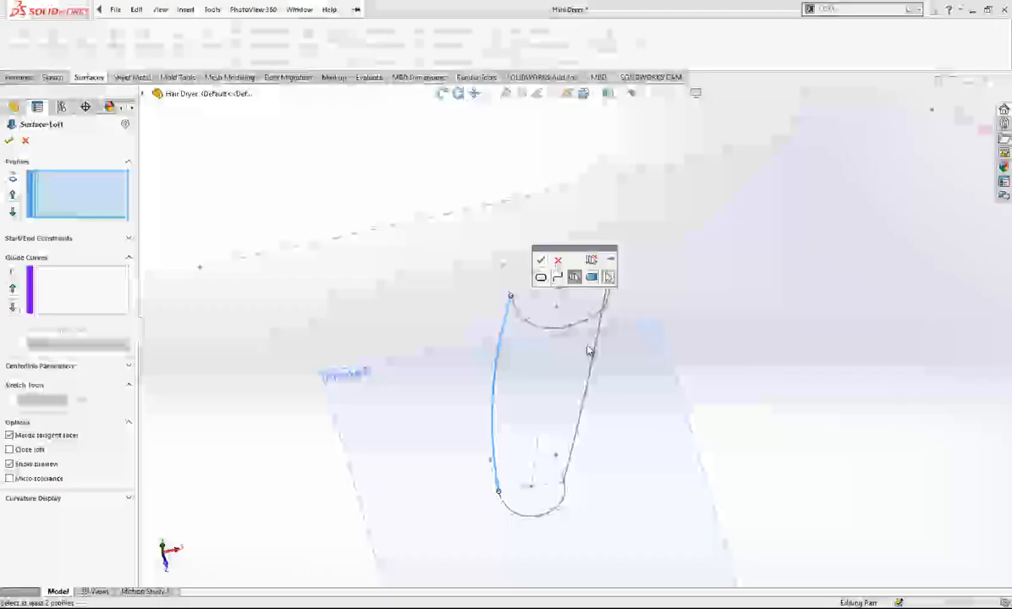
pyautogui.click(558, 262)
pyautogui.press('Escape')
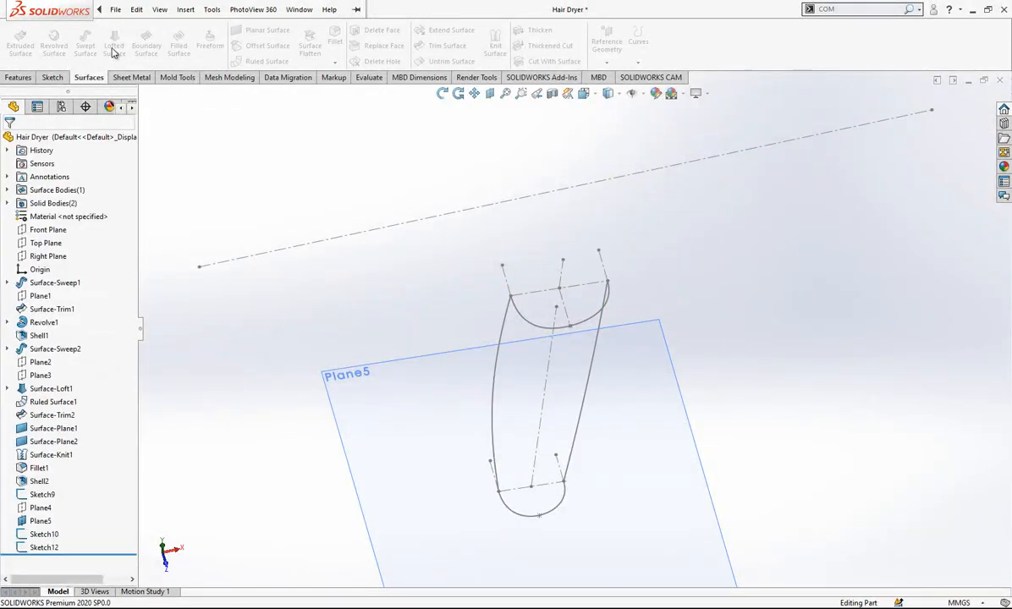
# - Set up a lofted surface between the handle's two side curves, using Sketch10 and Sketch12 as guide curves
pyautogui.click(503, 331)
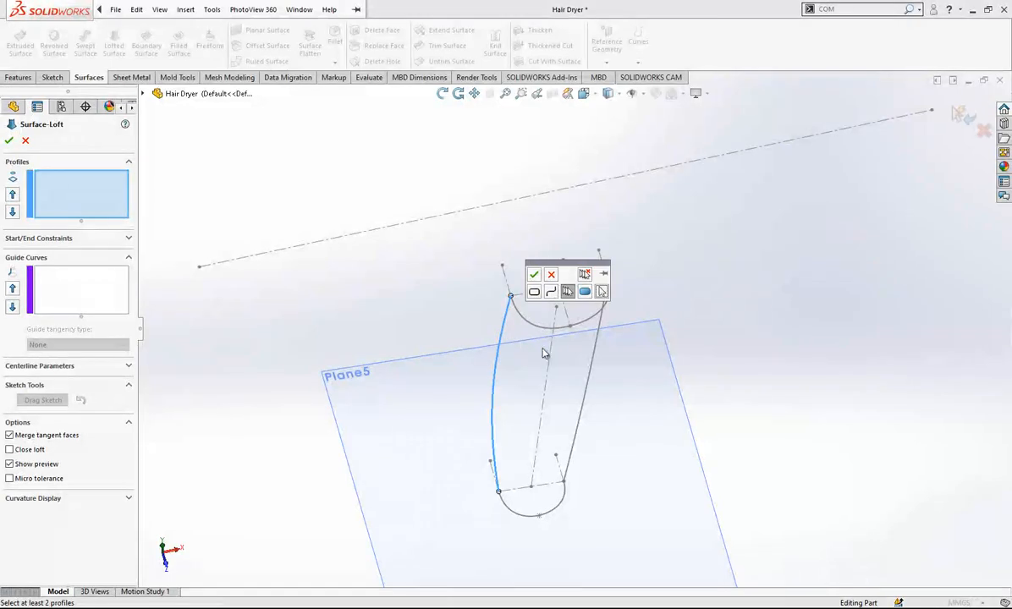
pyautogui.click(533, 274)
pyautogui.click(593, 344)
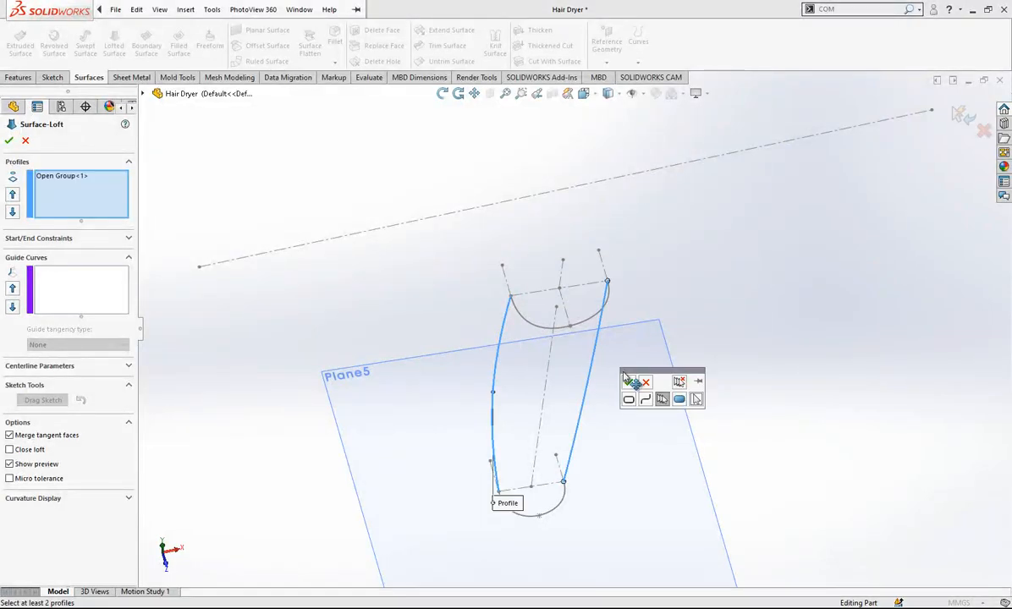
pyautogui.click(628, 385)
pyautogui.click(107, 288)
pyautogui.click(529, 318)
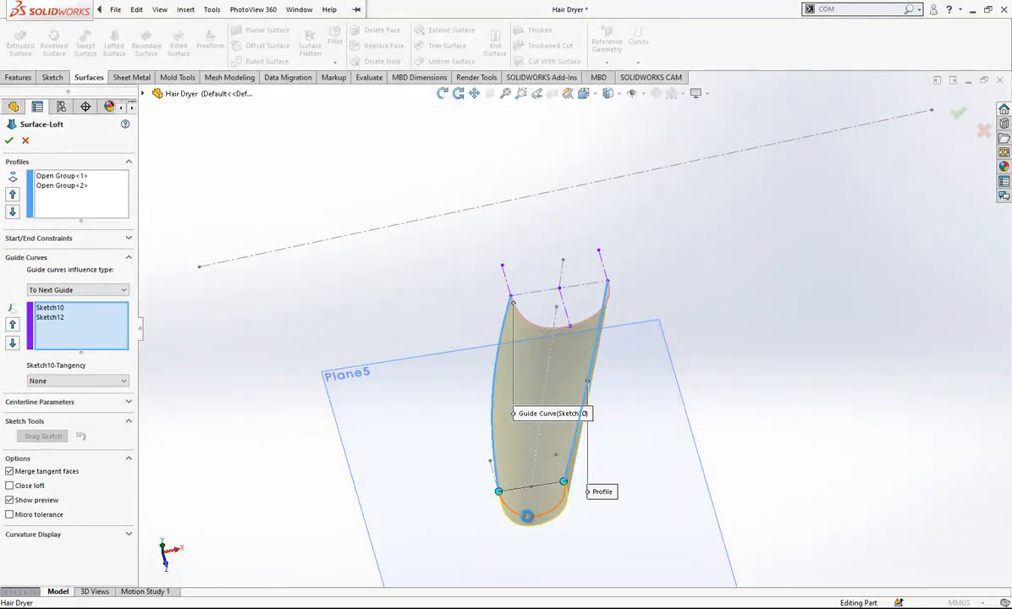
# - Set the tangency of both loft guide curves, Sketch12 and Sketch10, to Normal To Profile
pyautogui.moveTo(561, 385); pyautogui.dragTo(592, 330, button='middle')
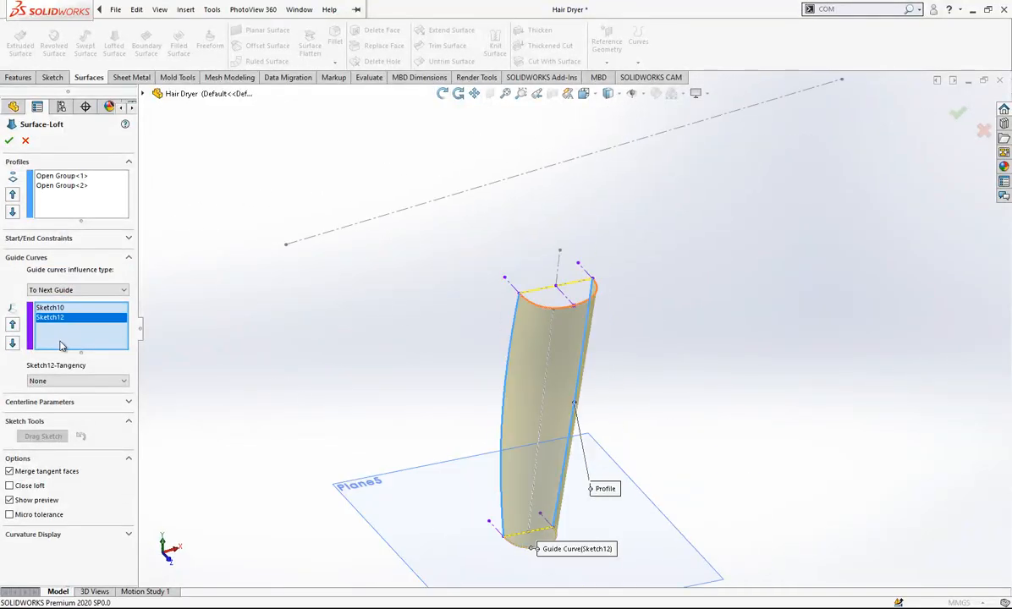
pyautogui.click(72, 403)
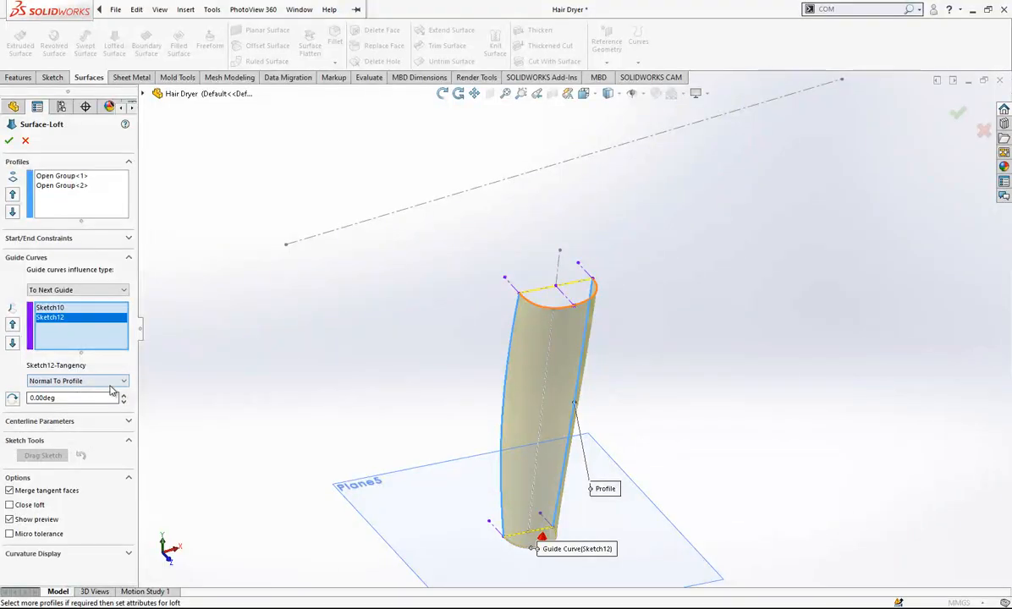
pyautogui.click(49, 308)
pyautogui.click(91, 382)
pyautogui.click(115, 398)
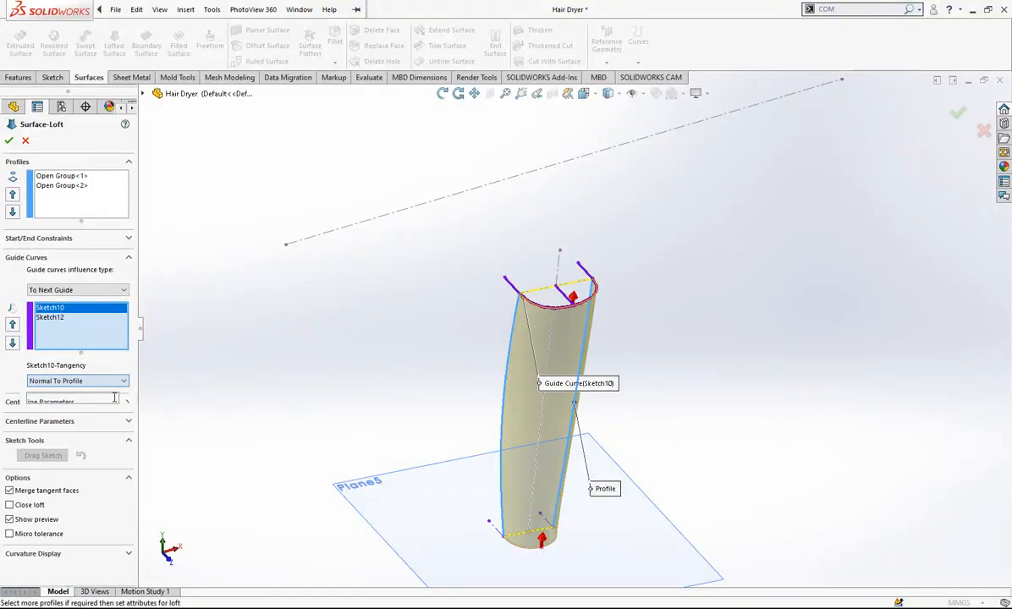
# - Set the loft's start and end constraints to Normal To Profile and create the handle surface
pyautogui.click(62, 199)
pyautogui.click(90, 240)
pyautogui.click(92, 240)
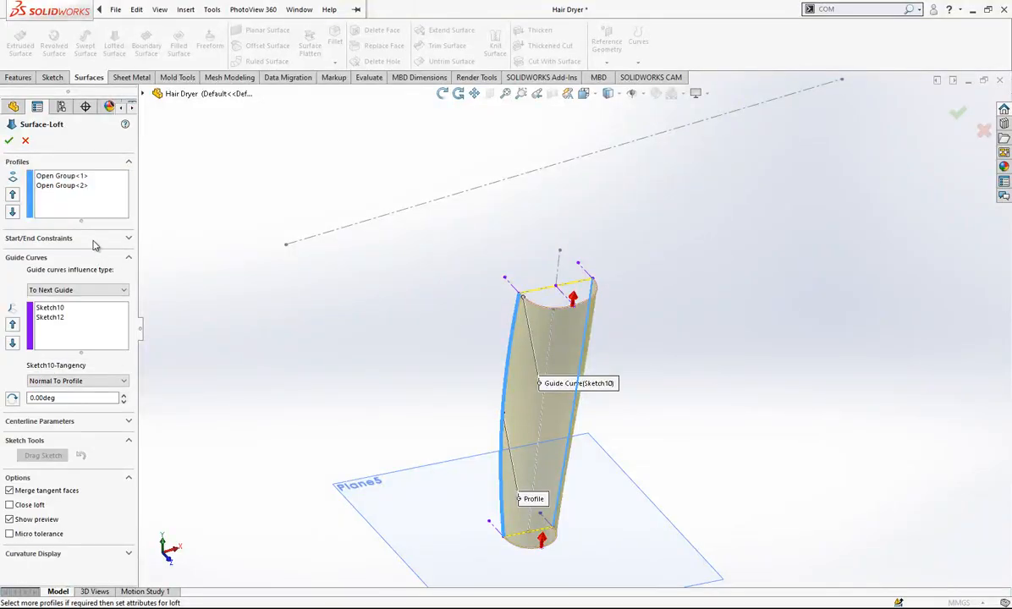
pyautogui.click(94, 242)
pyautogui.click(95, 266)
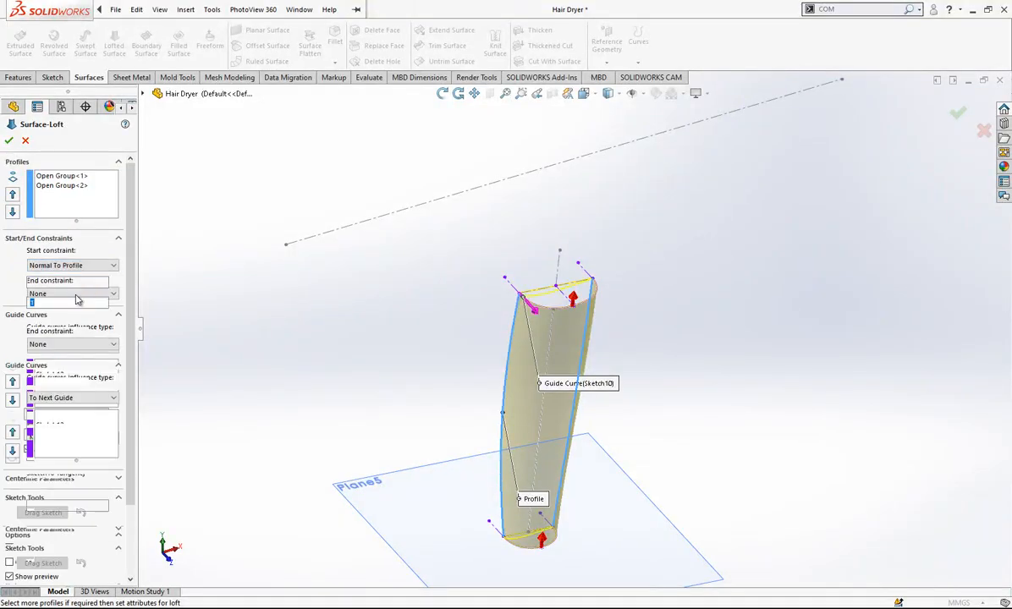
pyautogui.click(84, 364)
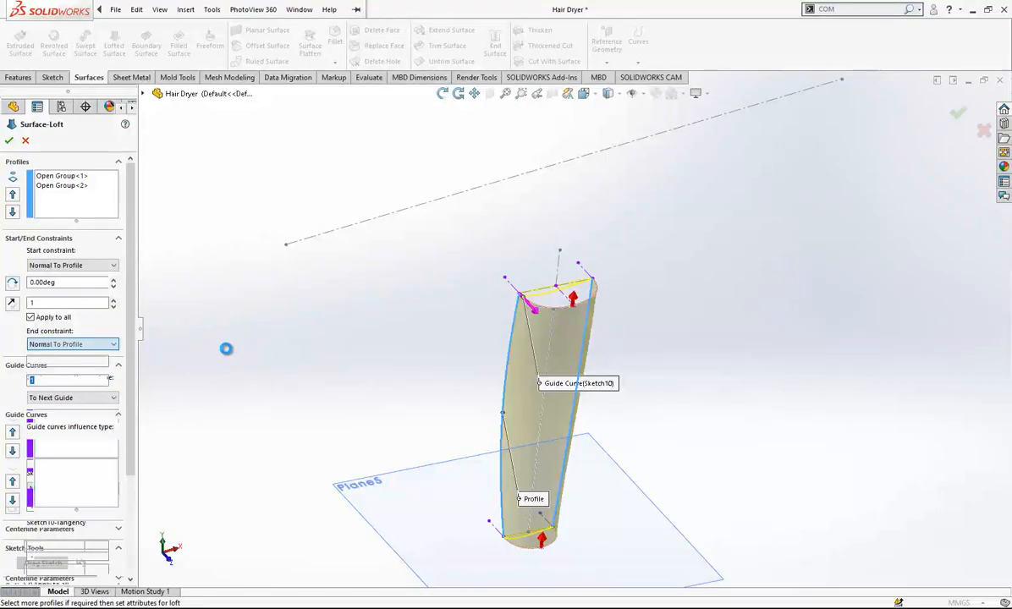
pyautogui.moveTo(350, 359); pyautogui.dragTo(628, 410, button='middle')
pyautogui.rightClick(658, 229)
# - Hide Plane5 and mirror the lofted handle surface body about the Front Plane
pyautogui.click(521, 395)
pyautogui.click(566, 332)
pyautogui.click(59, 233)
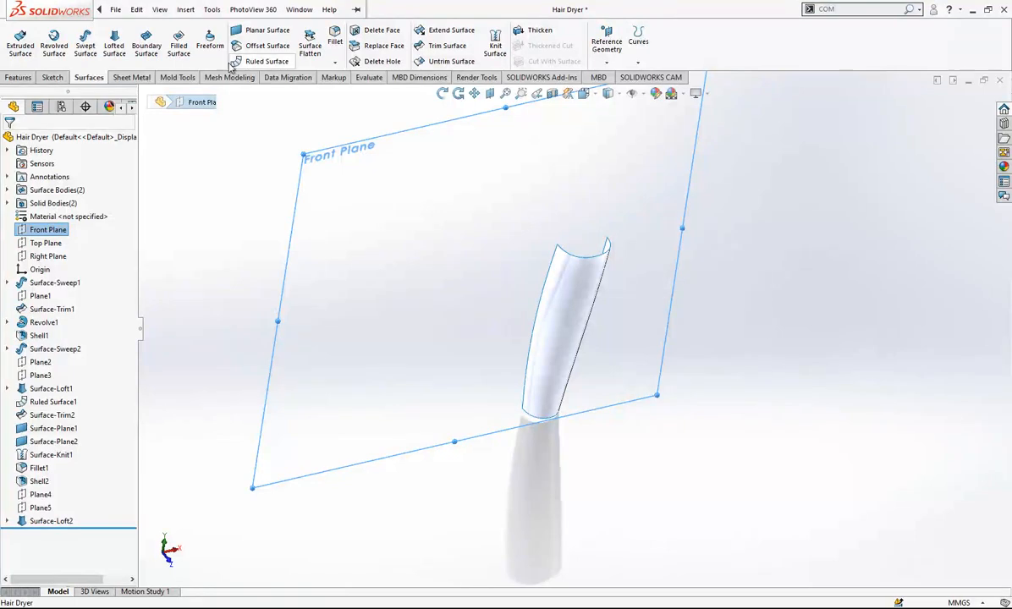
pyautogui.click(32, 78)
pyautogui.click(420, 62)
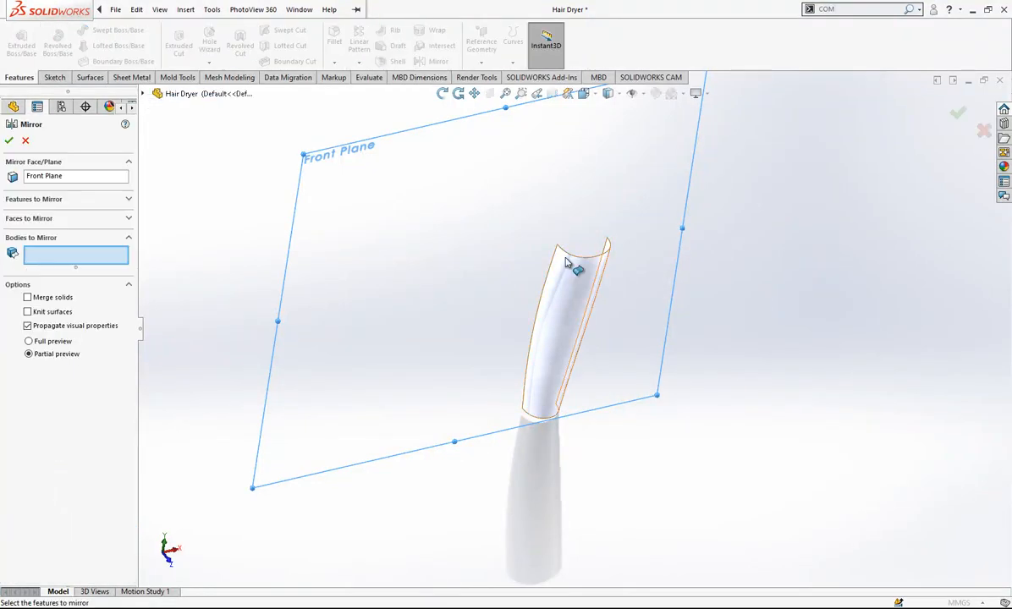
pyautogui.click(576, 282)
pyautogui.press('Return')
# - Show all of the part's hidden solid bodies and surface bodies
pyautogui.click(439, 280)
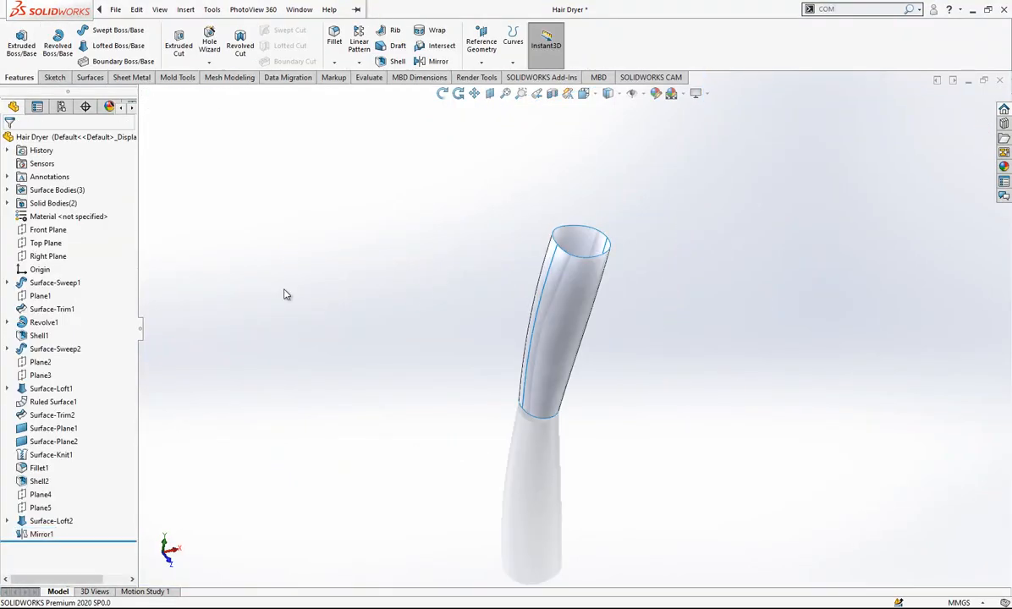
pyautogui.click(71, 205)
pyautogui.click(76, 188)
pyautogui.click(72, 191)
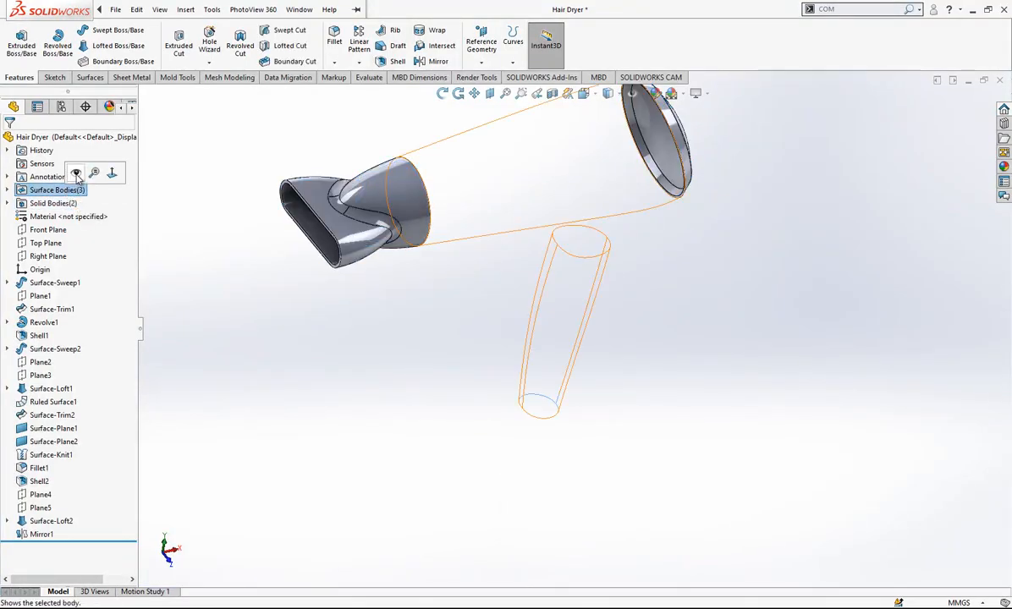
pyautogui.click(75, 174)
# - Sketch a horizontal construction line about 261 mm long from the origin on the Front Plane, extending past the body's rear end
pyautogui.moveTo(388, 323); pyautogui.dragTo(592, 193, button='middle')
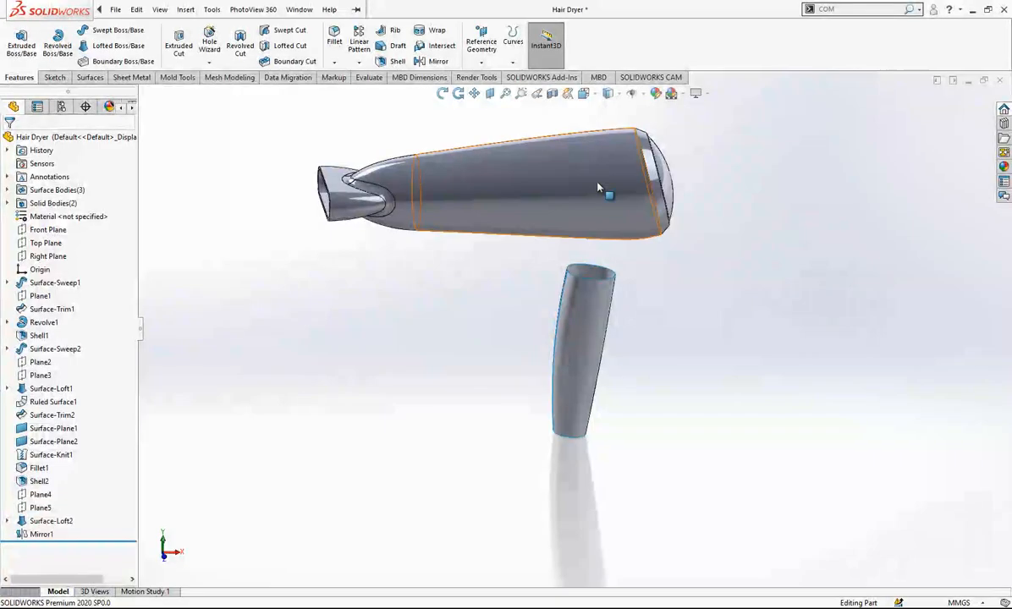
pyautogui.click(598, 100)
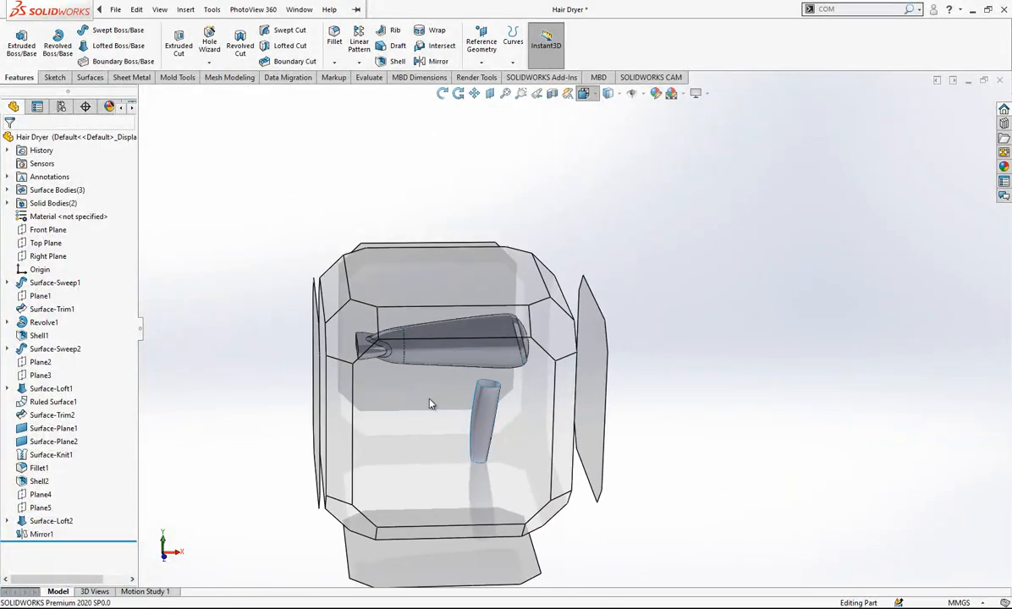
pyautogui.click(428, 406)
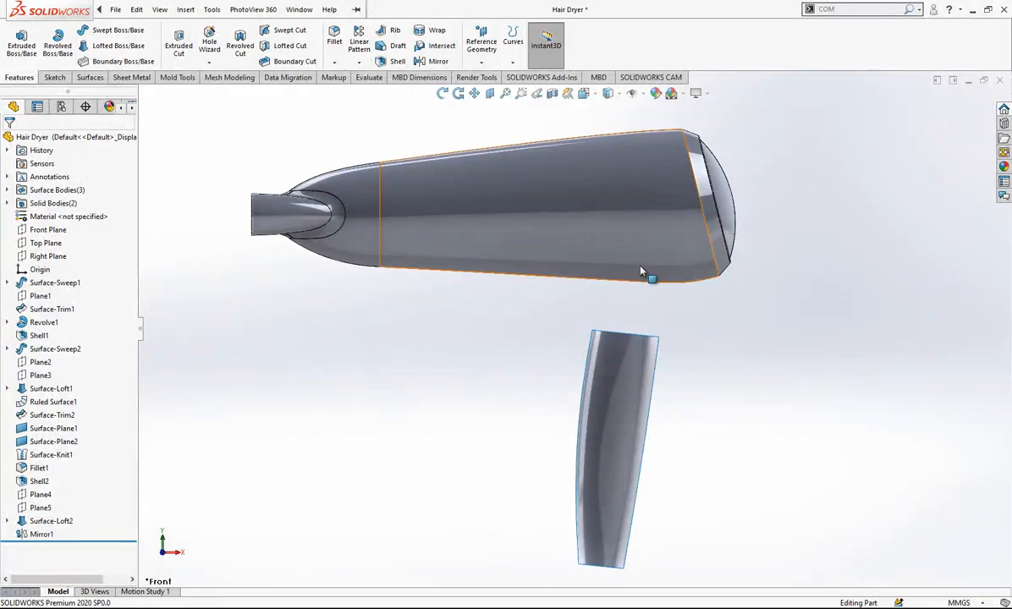
pyautogui.click(66, 230)
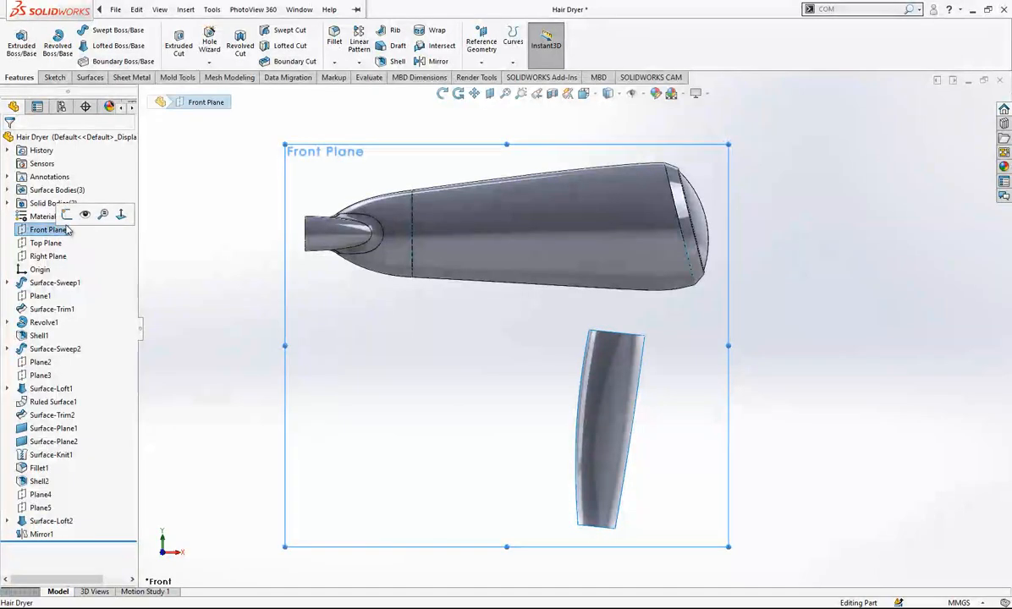
pyautogui.click(67, 214)
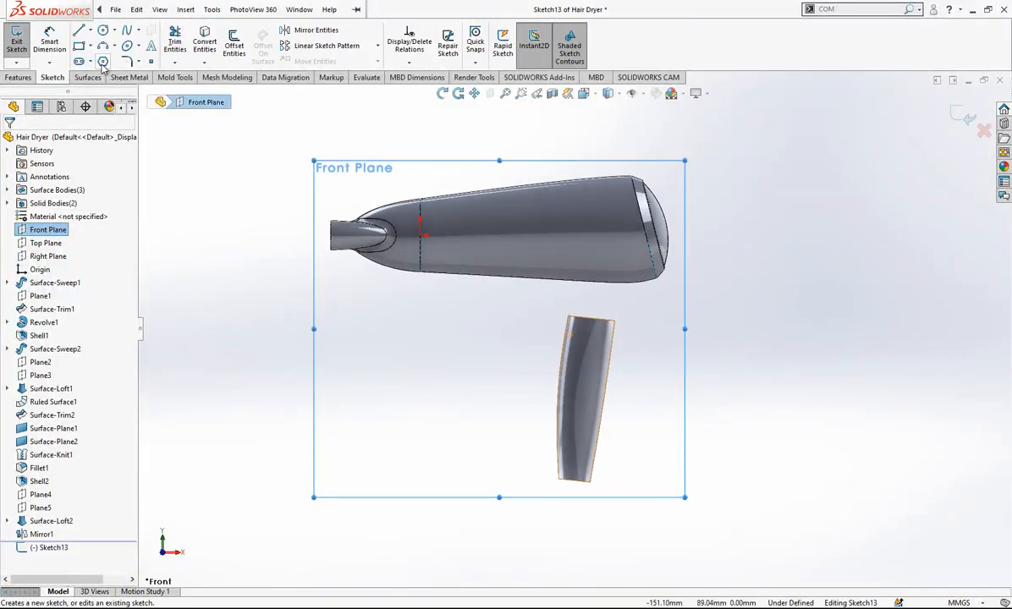
pyautogui.click(80, 30)
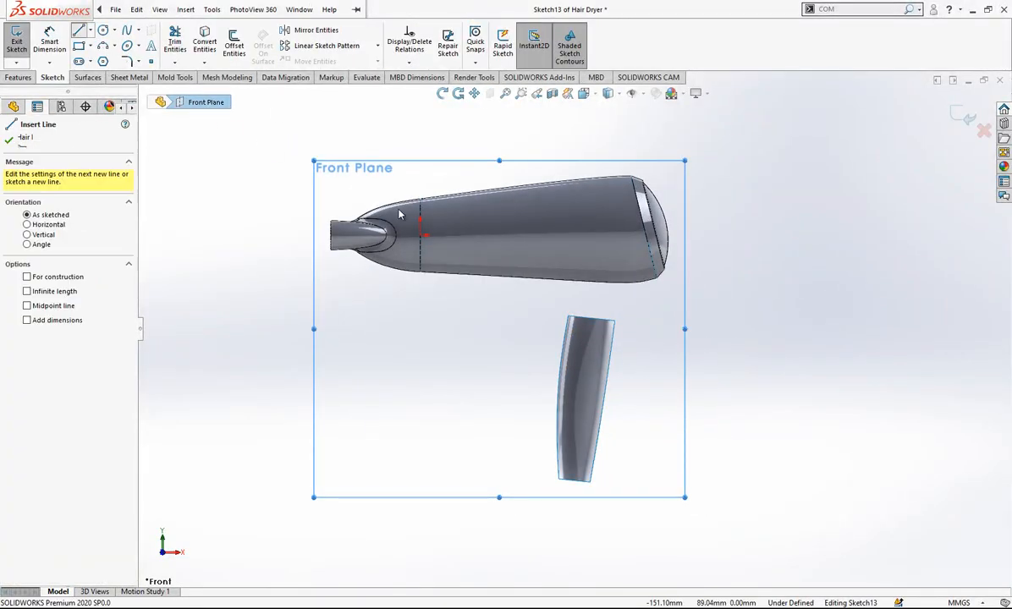
pyautogui.click(420, 234)
pyautogui.click(754, 234)
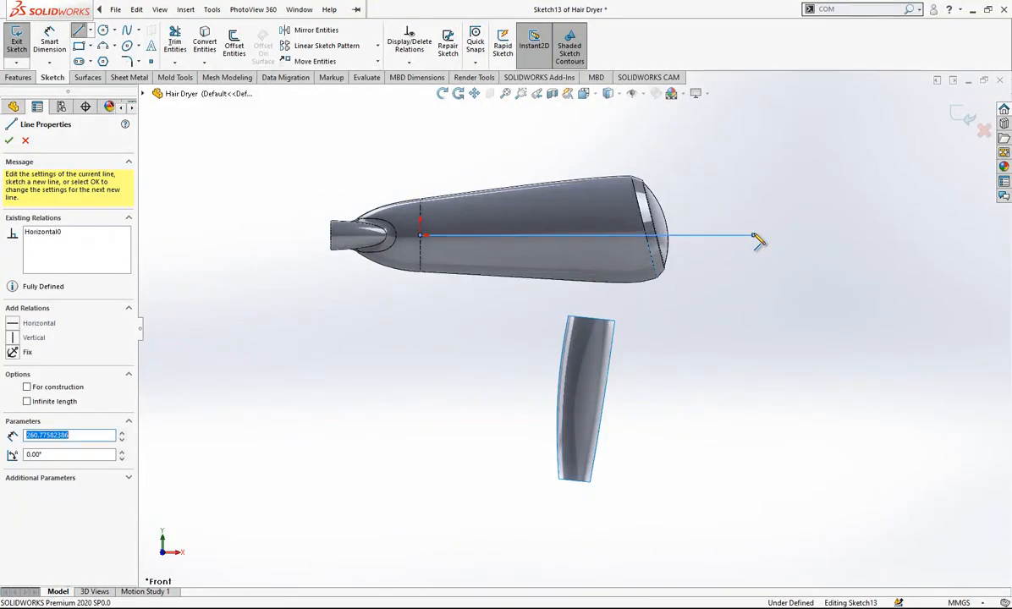
pyautogui.press('Escape')
pyautogui.click(727, 236)
pyautogui.click(776, 198)
# - Sketch a two-point spline starting on the body's lower edge above the handle and move its end point onto the same edge
pyautogui.scroll(-2, 643, 208)
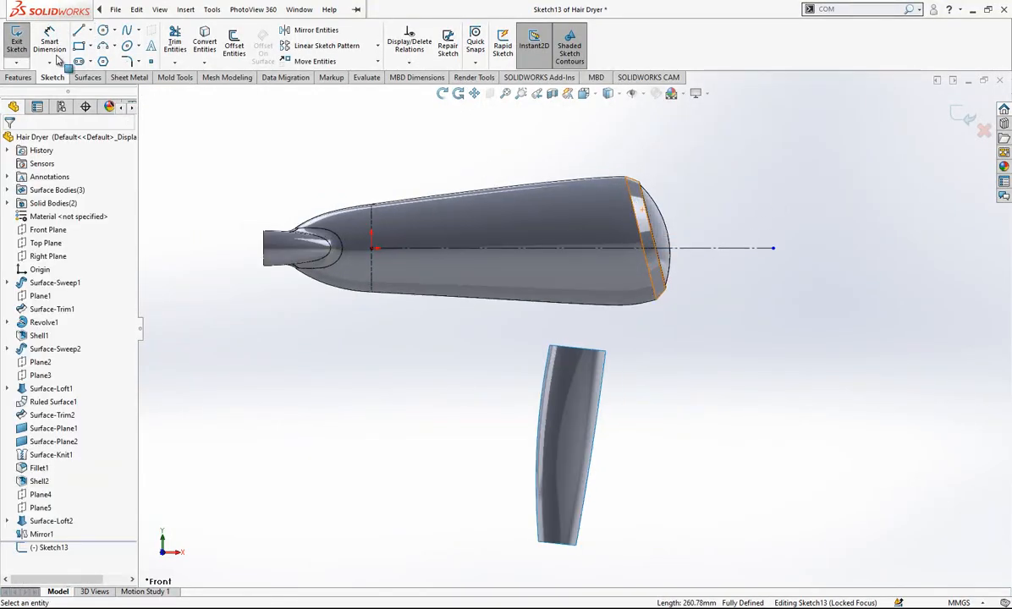
pyautogui.click(508, 300)
pyautogui.click(634, 291)
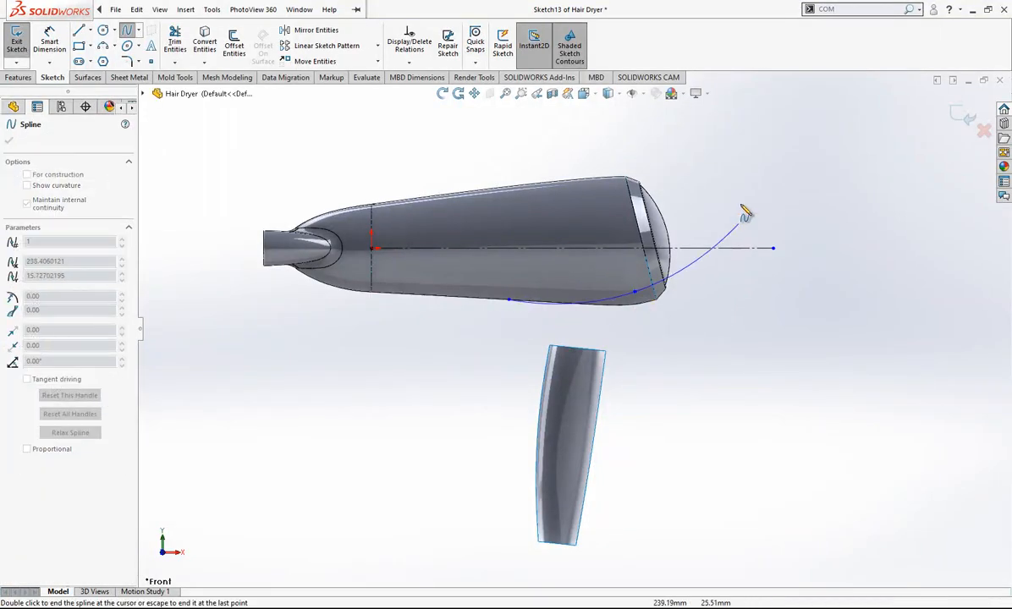
pyautogui.press('Escape')
pyautogui.click(591, 299)
pyautogui.moveTo(590, 293); pyautogui.dragTo(645, 303)
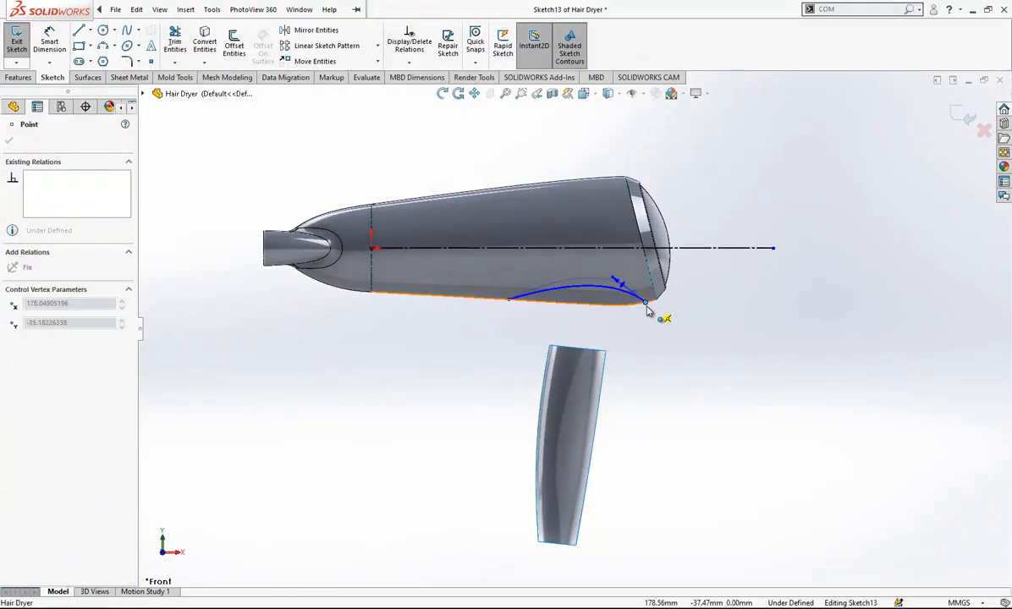
# - Shape the spline into an arch with a reverse bend toward the body's rear by adjusting both of its end tangents
pyautogui.click(544, 290)
pyautogui.moveTo(549, 291); pyautogui.dragTo(563, 256)
pyautogui.moveTo(622, 290); pyautogui.dragTo(613, 297)
pyautogui.scroll(-1, 636, 269)
pyautogui.click(653, 372)
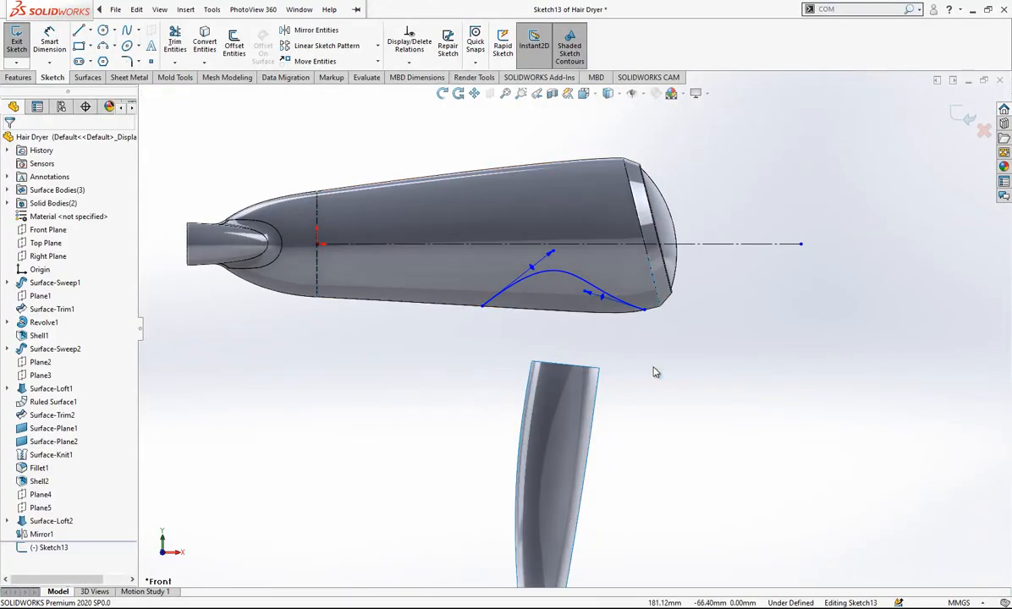
# - Dimension the horizontal distance between the spline's two end points as 102 mm
pyautogui.moveTo(653, 373); pyautogui.dragTo(666, 311, button='right')
pyautogui.press('Escape')
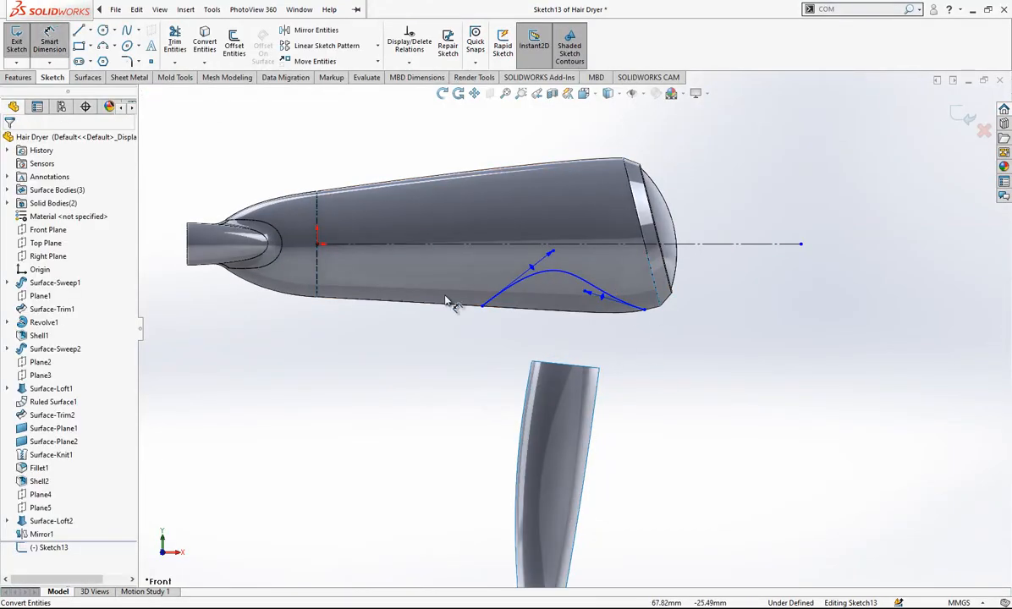
pyautogui.click(644, 311)
pyautogui.click(666, 369)
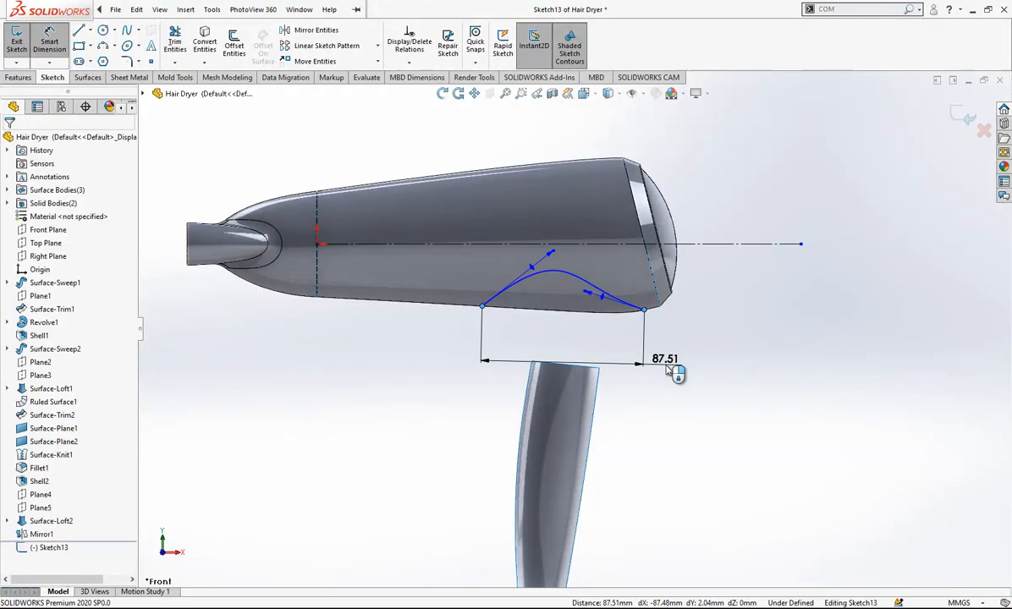
pyautogui.write('102')
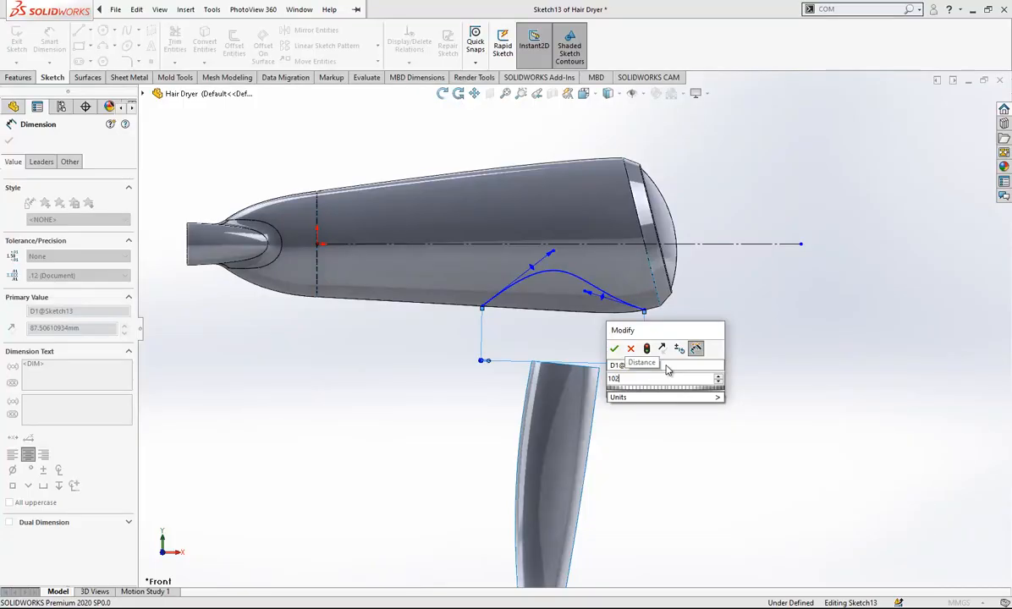
pyautogui.press('Return')
pyautogui.press('Escape')
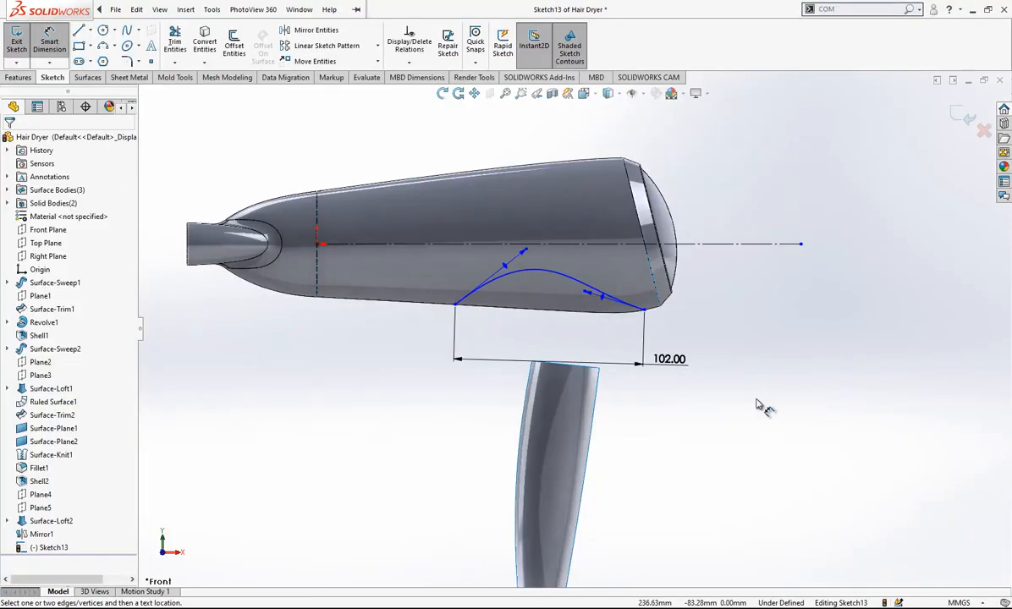
# - Dimension the spline's rear end point at a horizontal distance of 182 mm from the origin
pyautogui.click(643, 310)
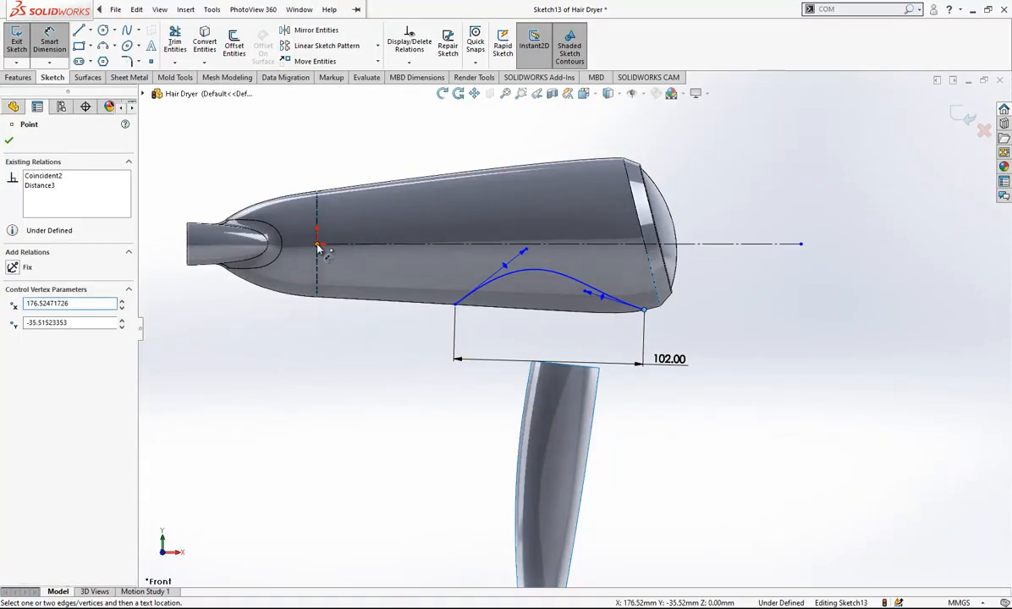
pyautogui.click(318, 246)
pyautogui.click(400, 130)
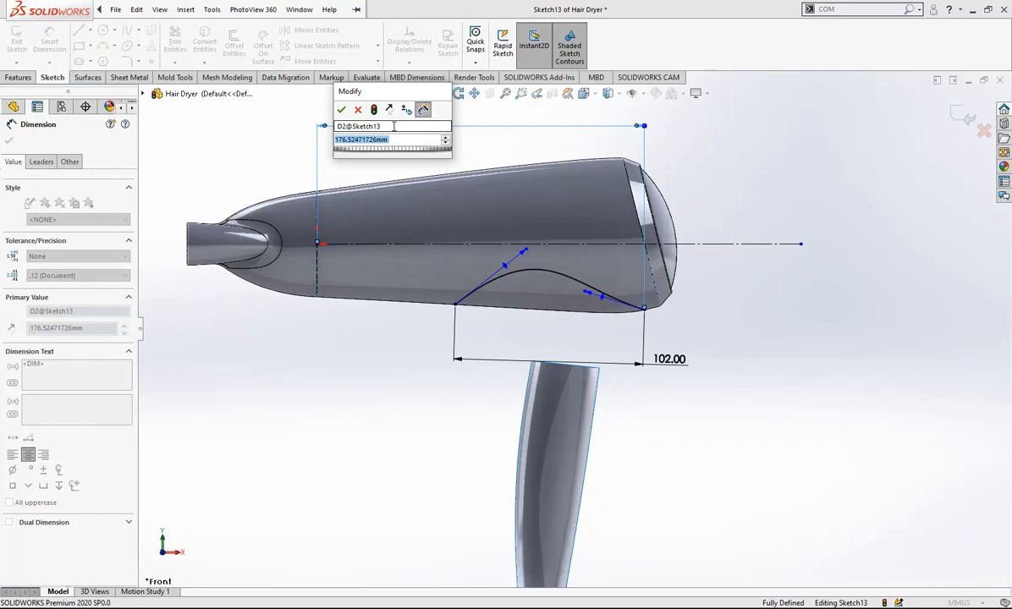
pyautogui.write('182')
pyautogui.press('Return')
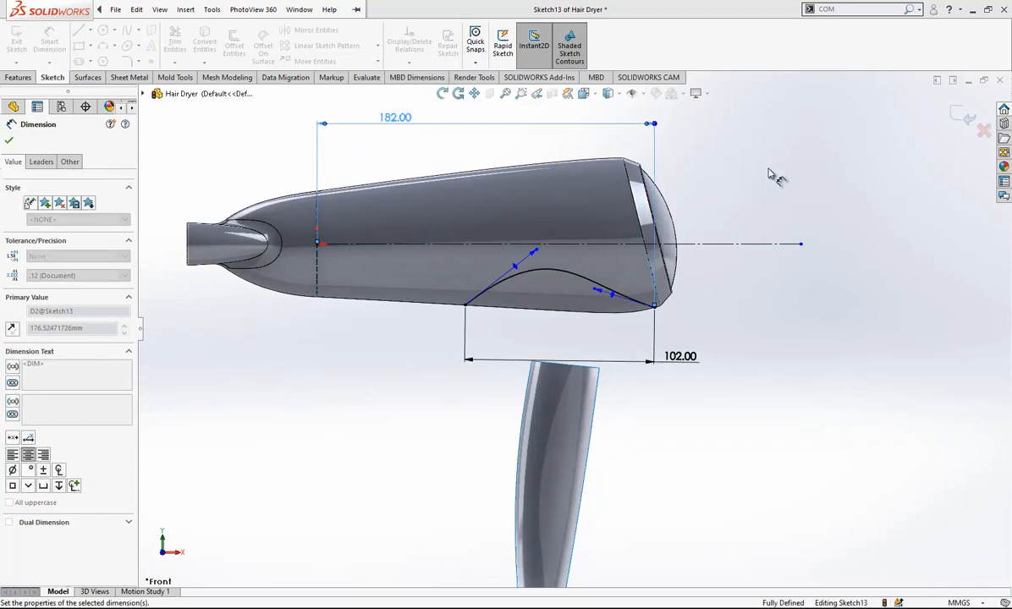
# - Dimension the angle between the spline's front tangent handle and the horizontal construction line as 40°
pyautogui.click(515, 265)
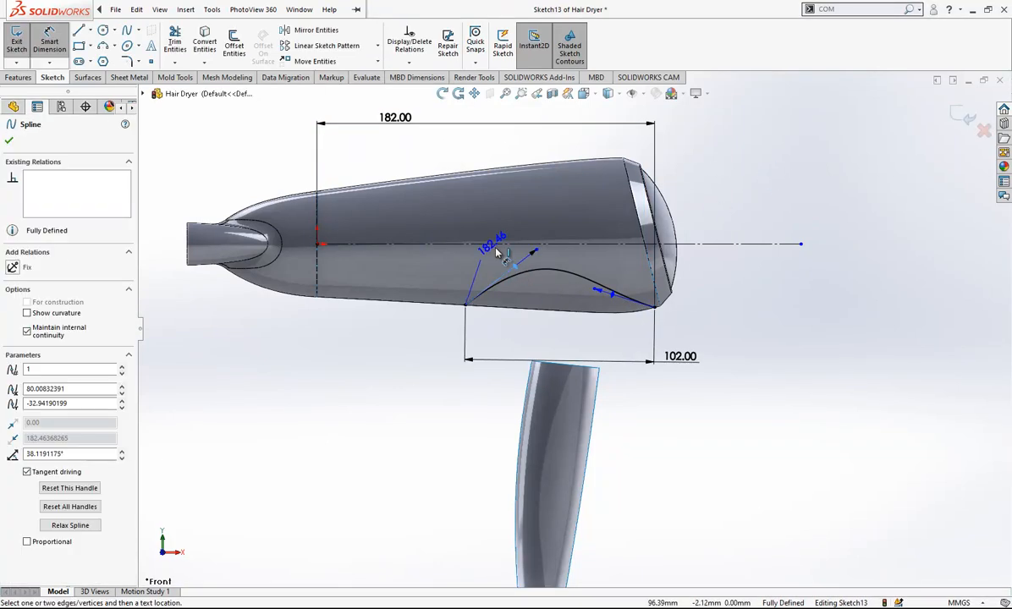
pyautogui.click(490, 244)
pyautogui.click(462, 265)
pyautogui.write('1')
pyautogui.write('0')
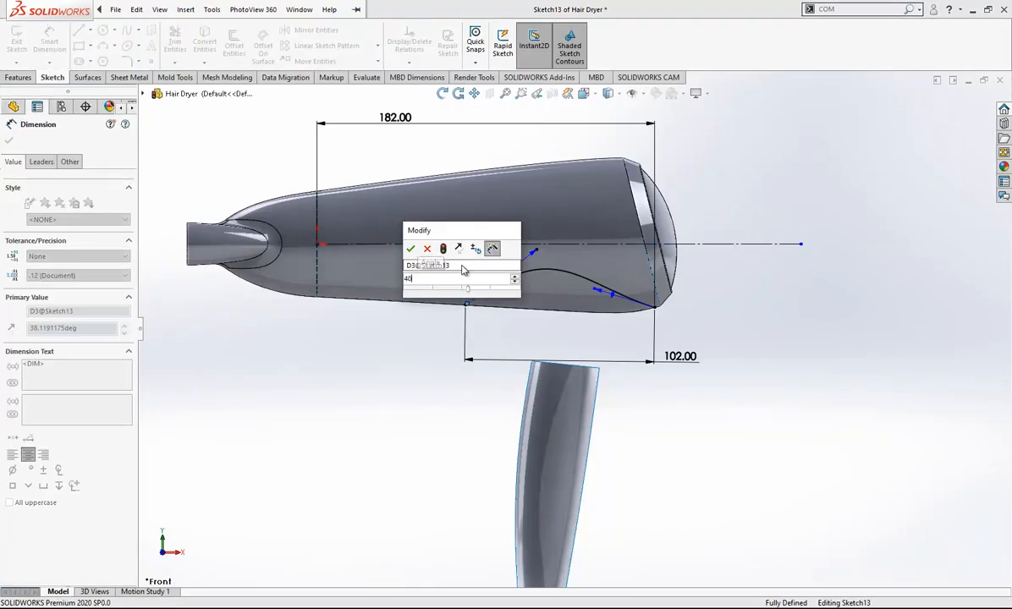
pyautogui.press('Return')
# - Dimension the angle between the spline's rear tangent handle and the horizontal construction line as 16°
pyautogui.click(615, 297)
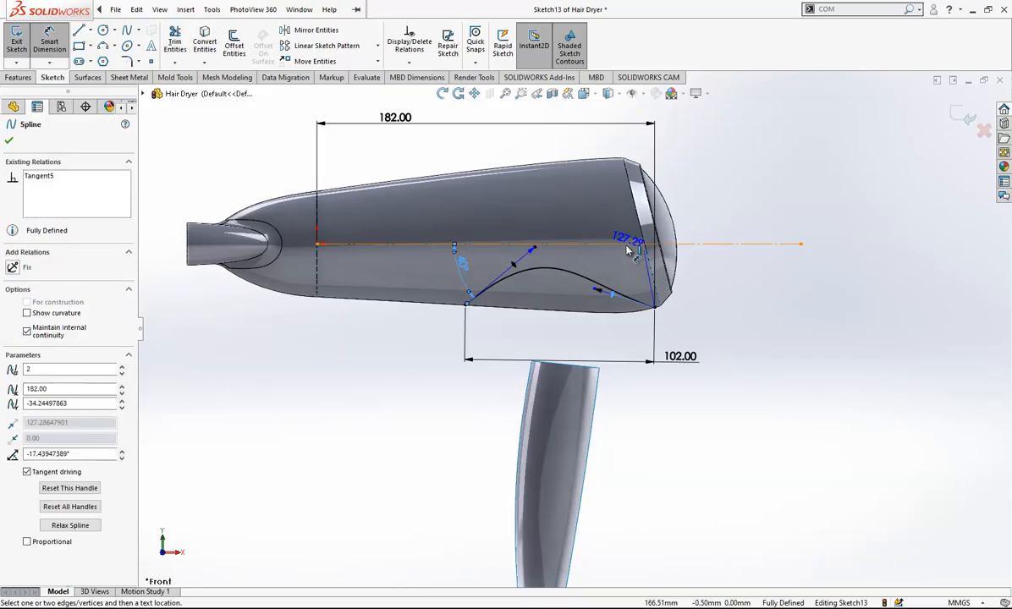
pyautogui.click(702, 244)
pyautogui.click(729, 284)
pyautogui.write('16')
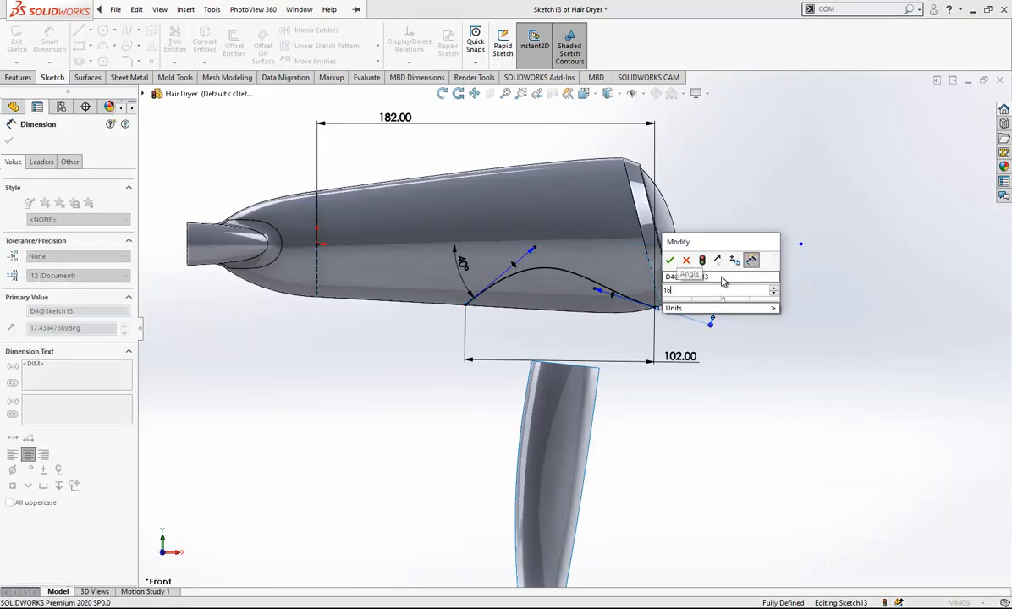
pyautogui.press('Return')
# - Dimension the tangent weight of the spline's rear handle as 150
pyautogui.click(597, 292)
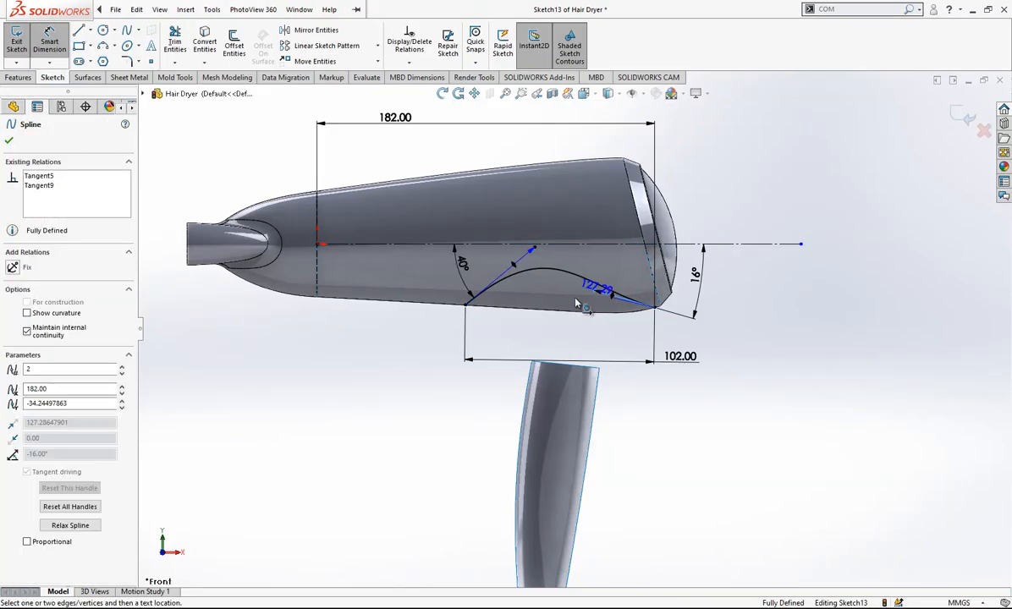
pyautogui.click(572, 298)
pyautogui.write('150')
pyautogui.press('Return')
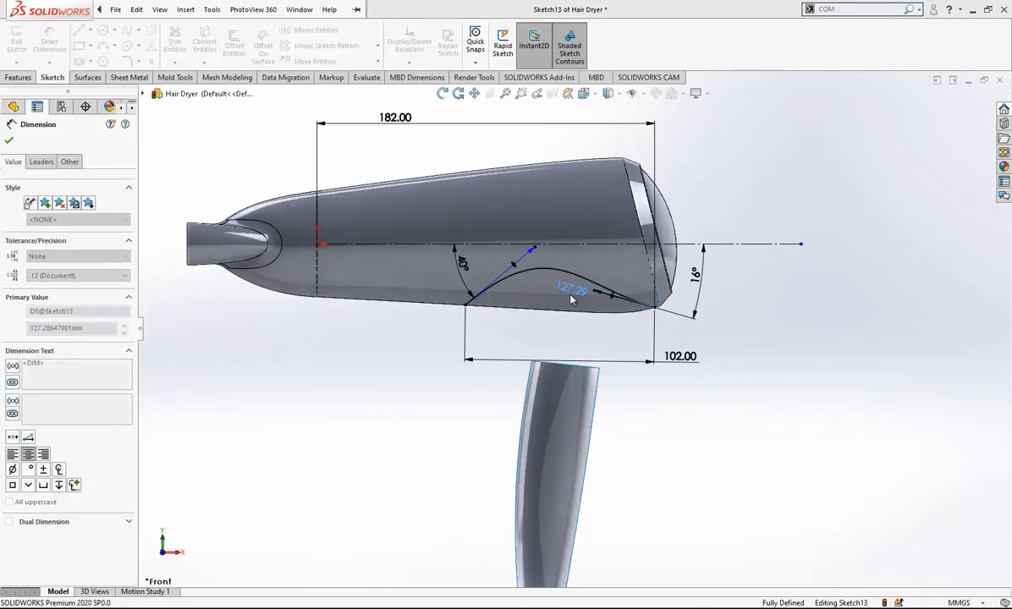
pyautogui.click(788, 439)
# - Dimension the tangent weight of the spline's front handle as 150 and finish the sketch
pyautogui.click(544, 249)
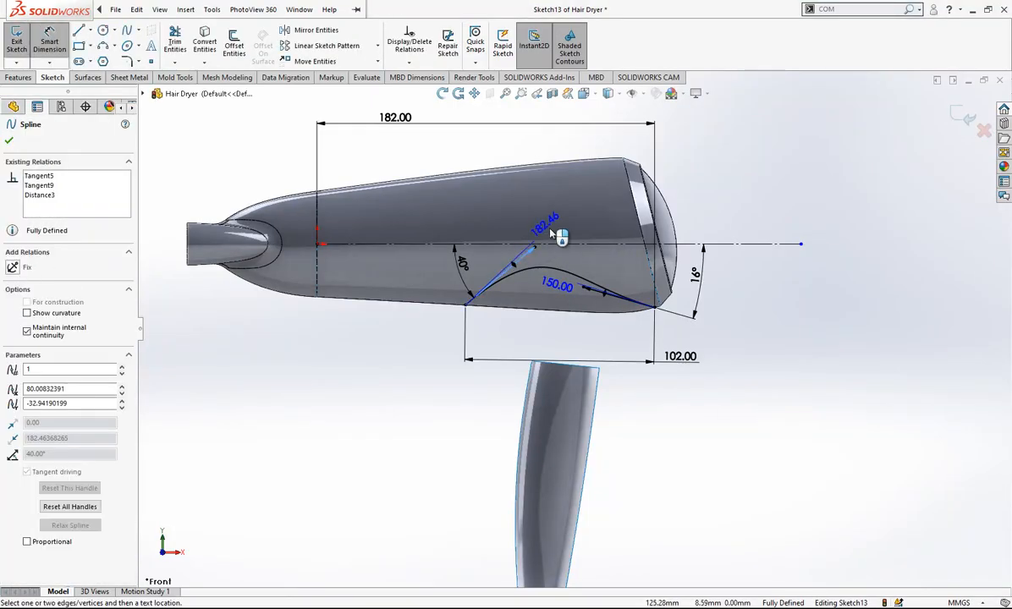
pyautogui.click(552, 232)
pyautogui.write('150')
pyautogui.press('Return')
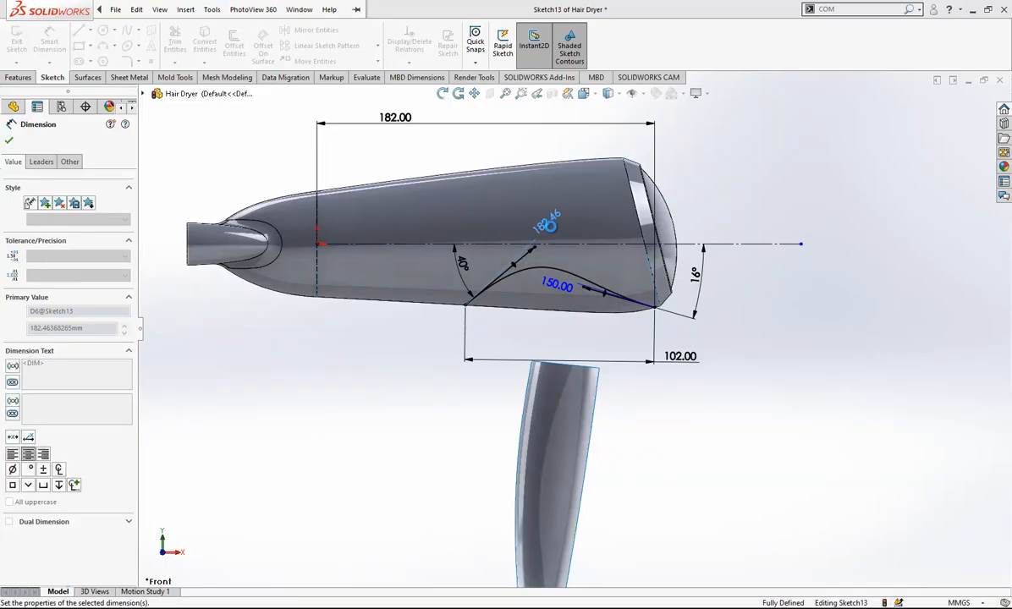
pyautogui.click(783, 336)
pyautogui.scroll(-2, 541, 279)
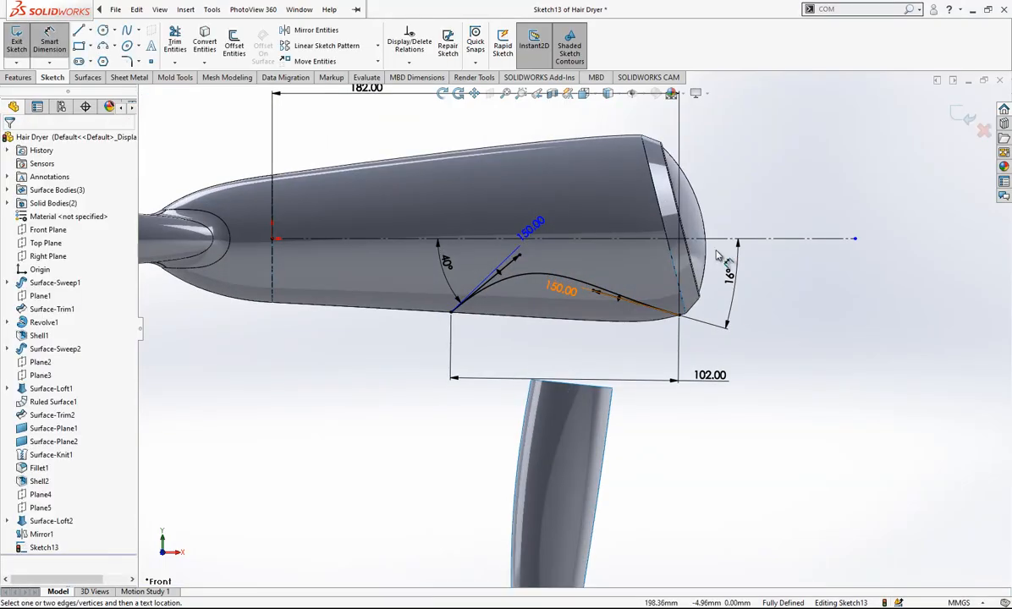
pyautogui.click(960, 118)
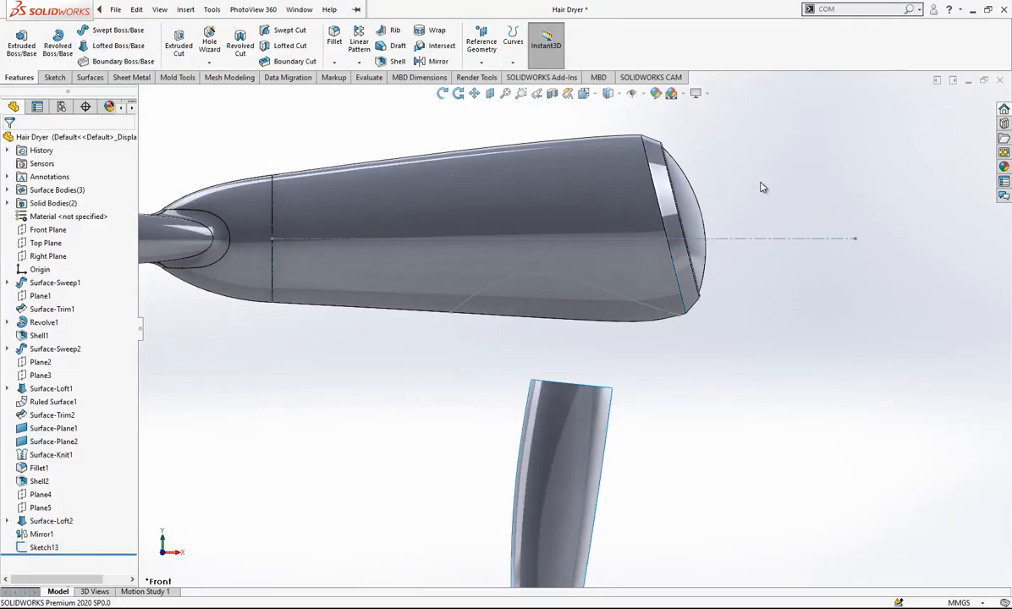
# - Reopen the spline sketch to review its dimensions and close it again
pyautogui.scroll(2, 584, 322)
pyautogui.click(545, 291)
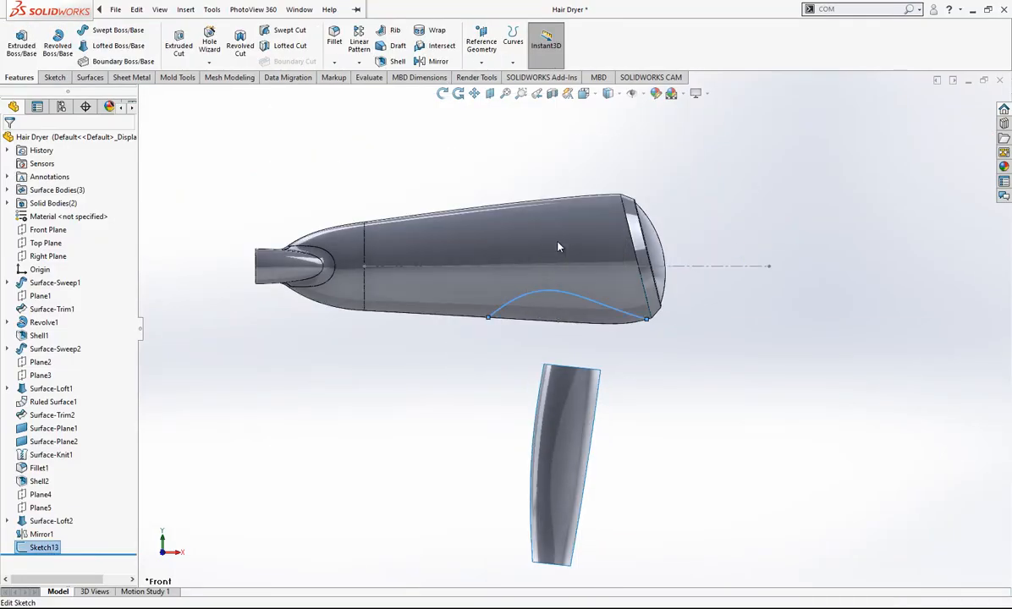
pyautogui.scroll(-1, 555, 271)
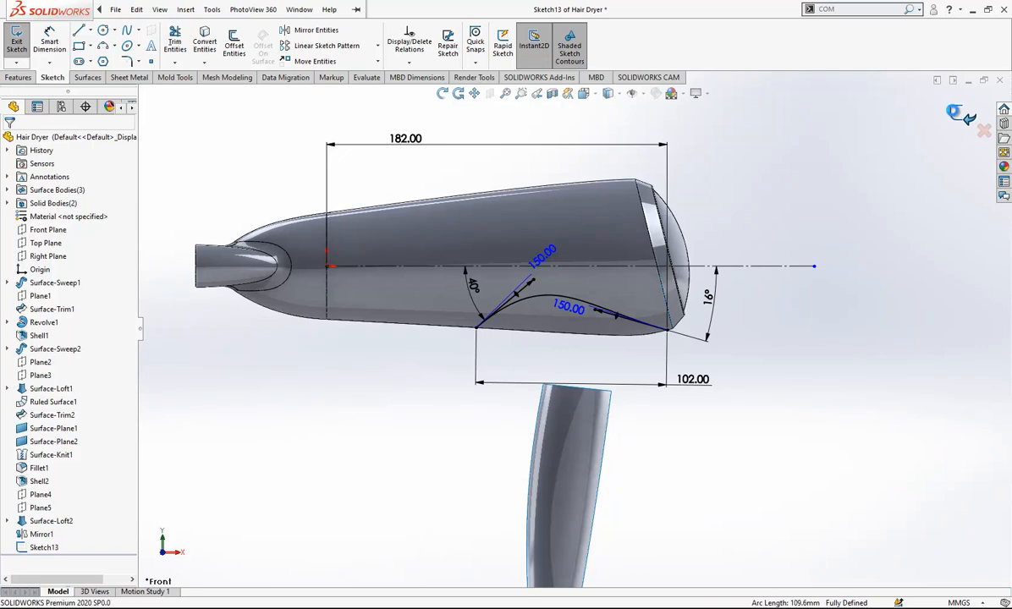
pyautogui.scroll(2, 650, 331)
pyautogui.scroll(-1, 626, 407)
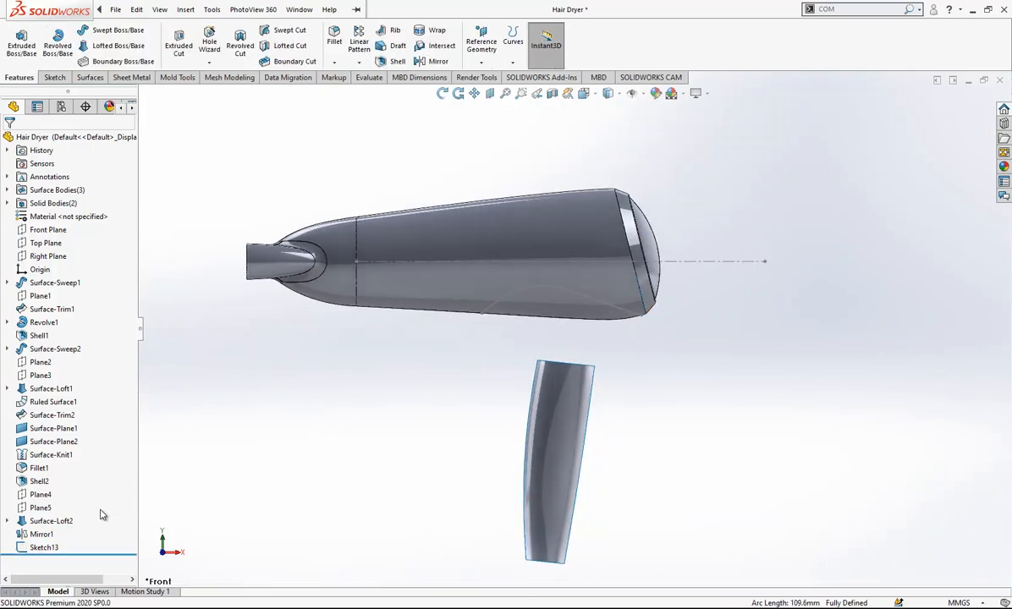
# - Trim the body surface with the spline sketch as trim tool, removing the region beneath the spline on the underside
pyautogui.click(57, 549)
pyautogui.click(285, 165)
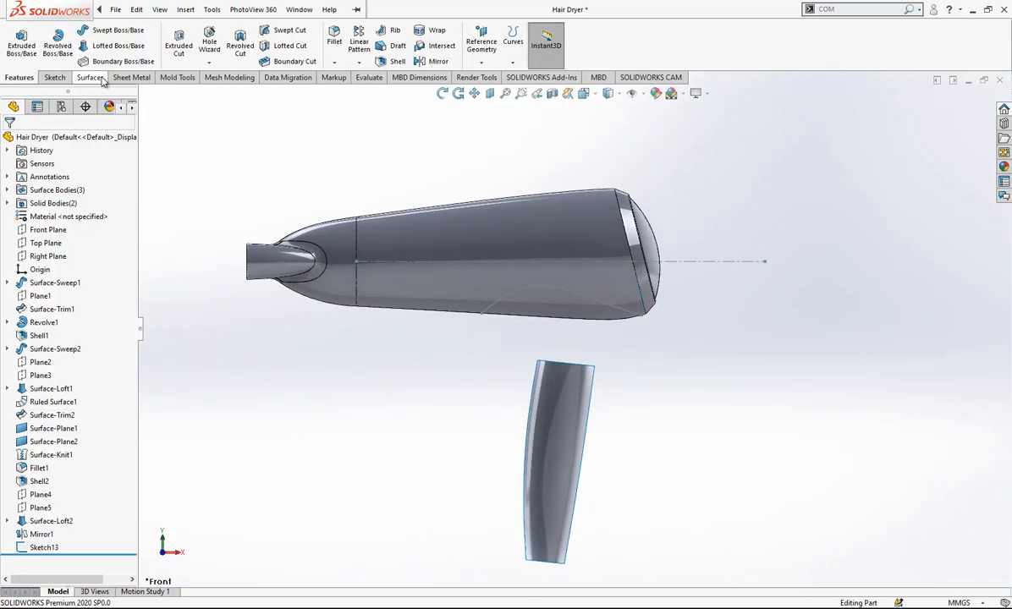
pyautogui.click(127, 77)
pyautogui.click(93, 77)
pyautogui.click(446, 46)
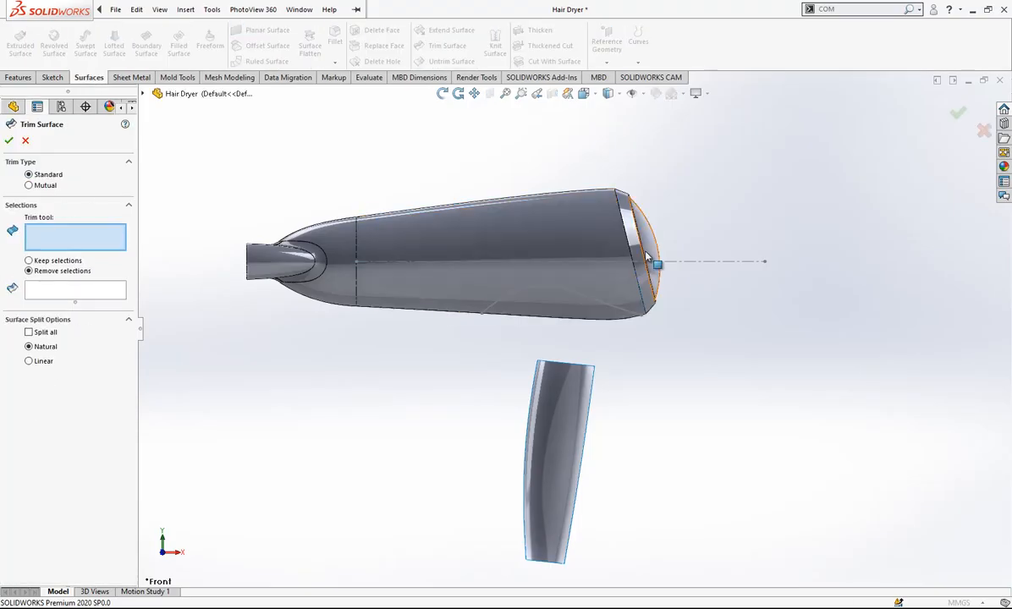
pyautogui.click(566, 293)
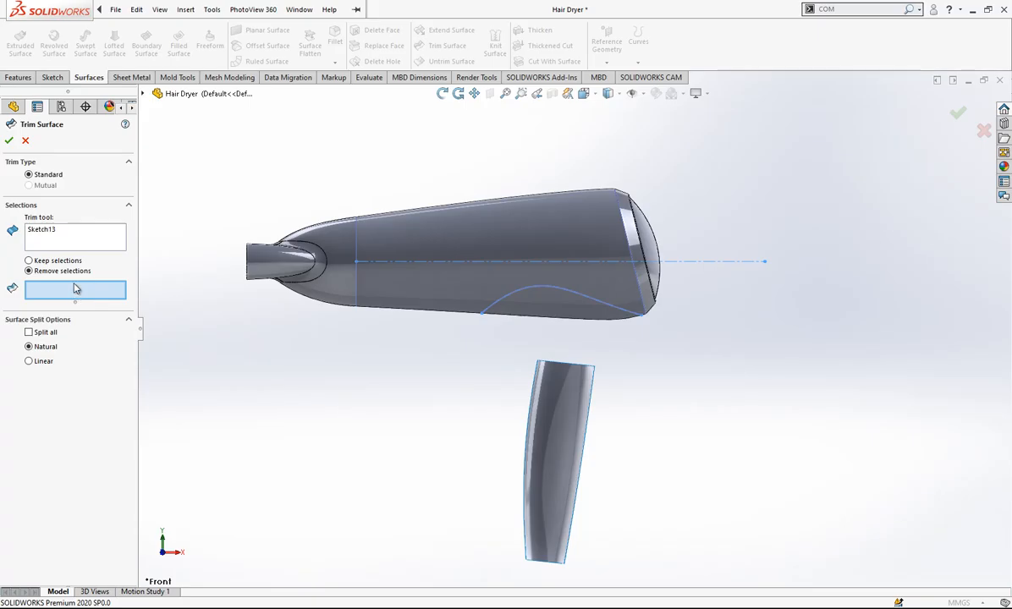
pyautogui.click(567, 304)
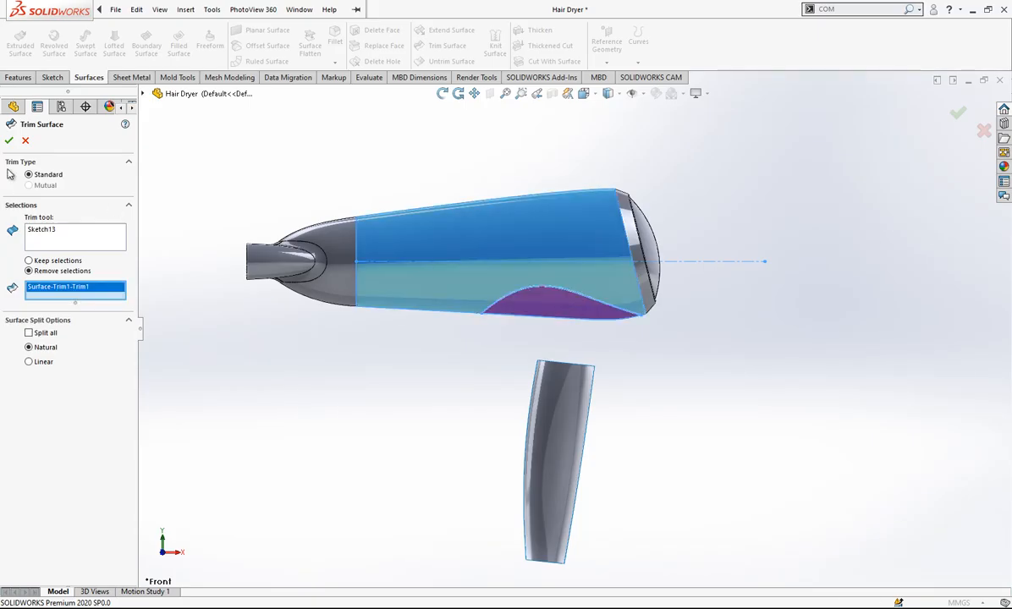
pyautogui.press('Return')
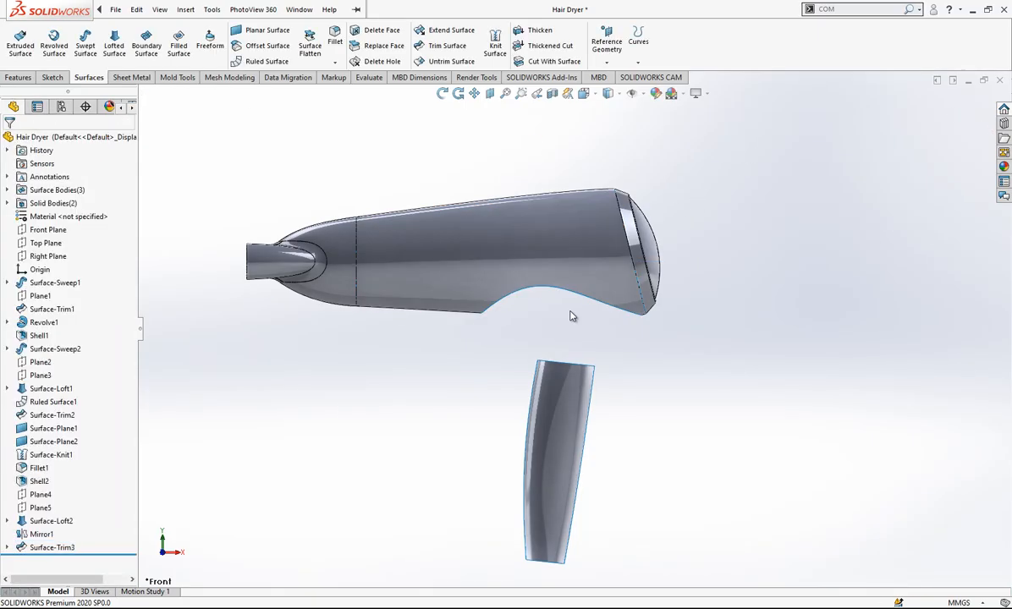
# - Examine the trimmed opening in the body's underside and the separate handle from several angles
pyautogui.scroll(2, 599, 371)
pyautogui.moveTo(599, 371); pyautogui.dragTo(616, 389, button='middle')
pyautogui.scroll(-3, 616, 389)
pyautogui.moveTo(566, 334); pyautogui.dragTo(414, 374, button='middle')
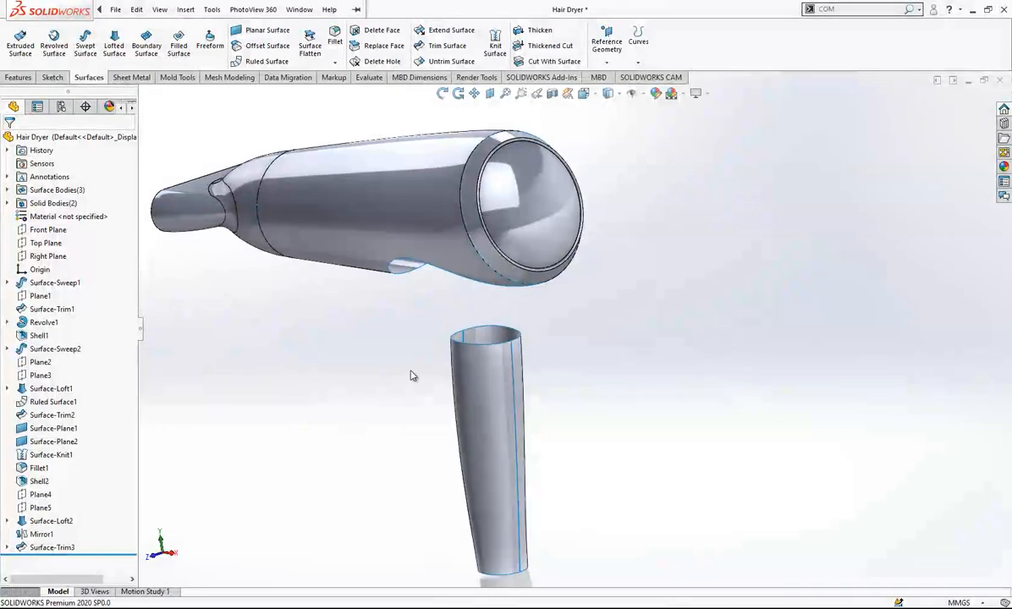
pyautogui.scroll(-3, 523, 346)
pyautogui.scroll(4, 524, 347)
pyautogui.moveTo(571, 342); pyautogui.dragTo(629, 196, button='middle')
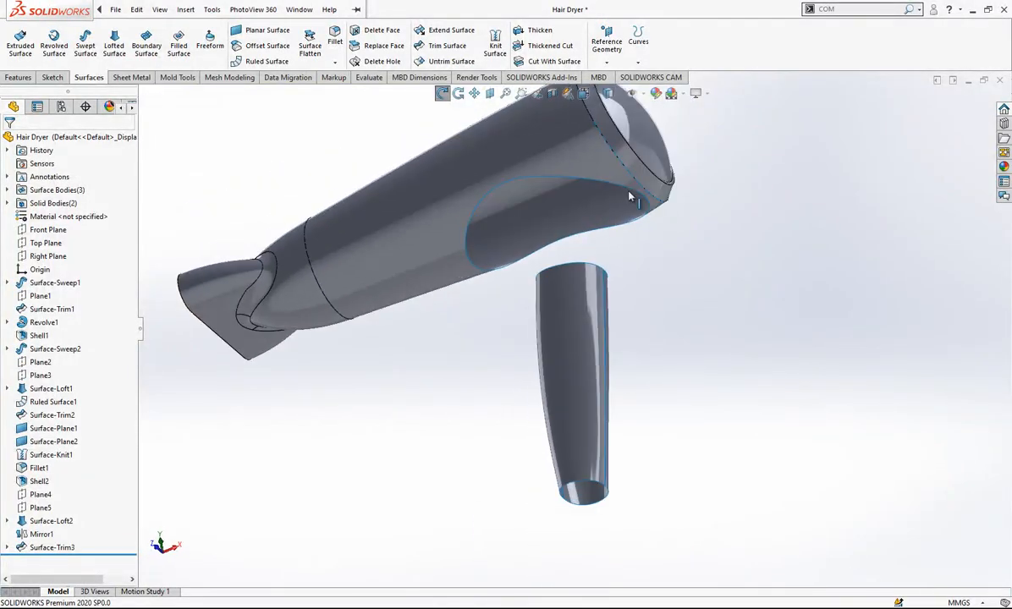
# - Split the main body face along the Front Plane with an Intersection split line
pyautogui.click(33, 232)
pyautogui.moveTo(284, 234); pyautogui.dragTo(407, 288, button='middle')
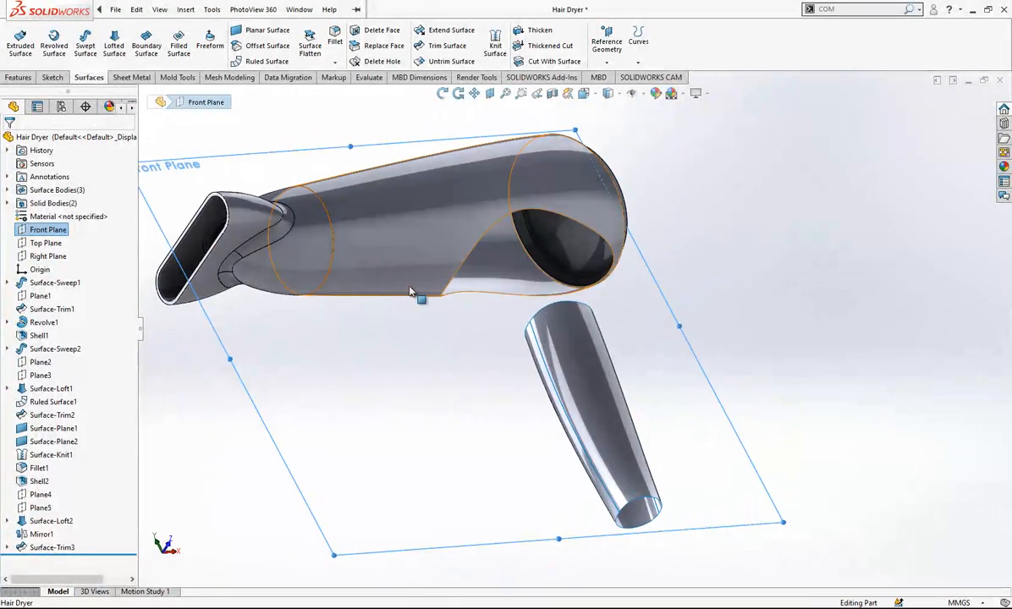
pyautogui.click(637, 48)
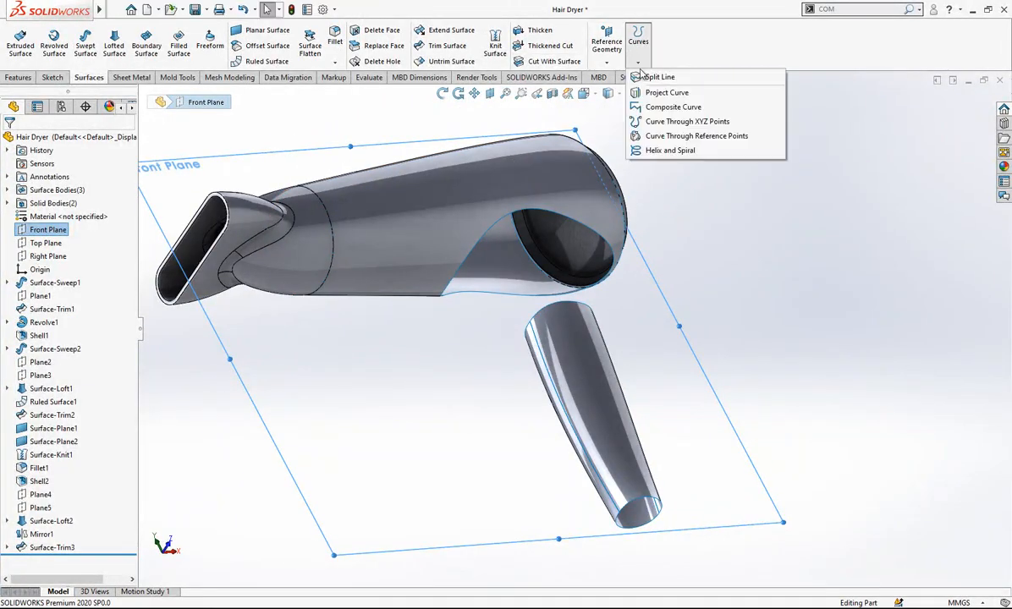
pyautogui.click(709, 80)
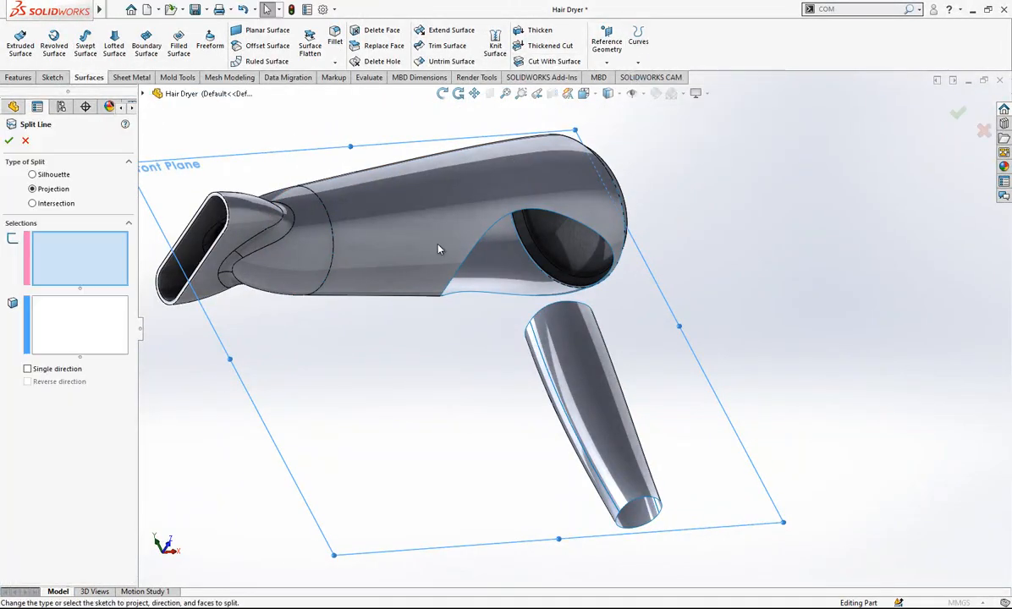
pyautogui.click(56, 203)
pyautogui.click(384, 213)
pyautogui.moveTo(479, 229)
pyautogui.mouseDown(button='middle')
pyautogui.moveTo(470, 223)
pyautogui.moveTo(484, 229)
pyautogui.mouseUp(button='middle')
pyautogui.press('Return')
# - Start a surface loft with the closed edge loop of the body's underside opening and the handle's closed upper edge loop as profiles
pyautogui.moveTo(523, 348); pyautogui.dragTo(381, 254, button='middle')
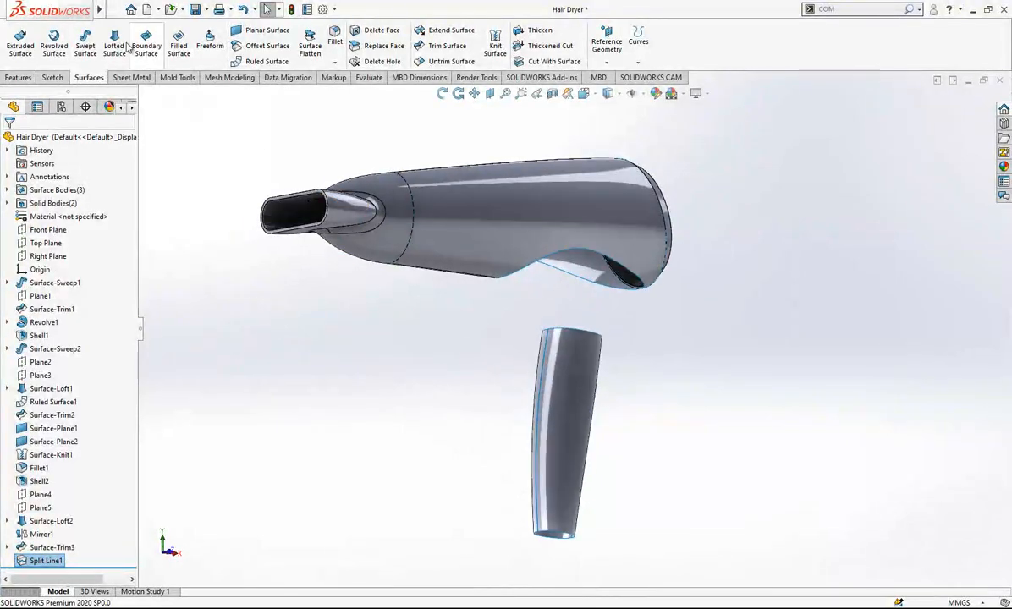
pyautogui.click(114, 43)
pyautogui.rightClick(72, 186)
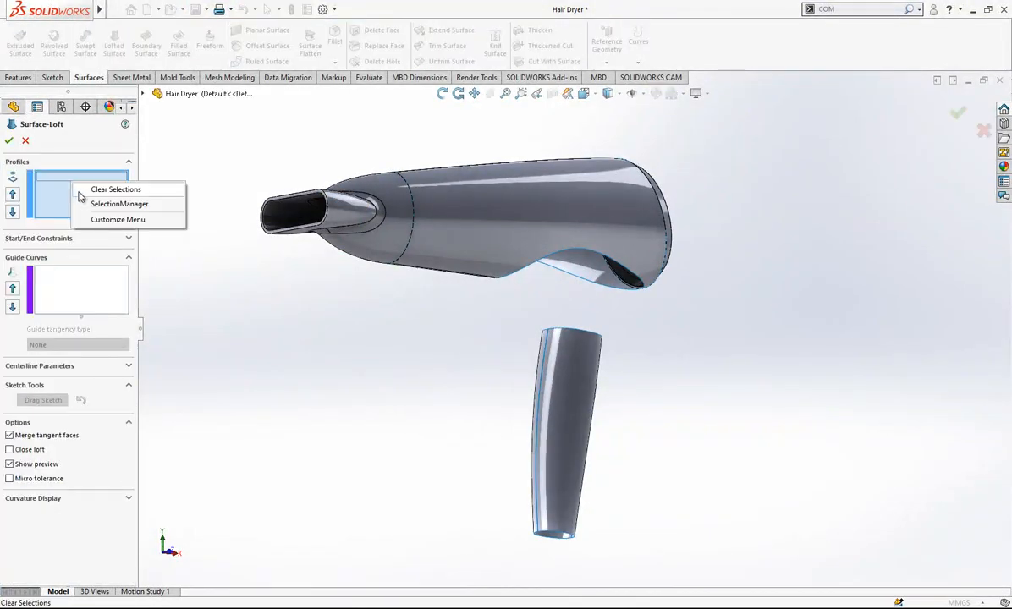
pyautogui.click(114, 203)
pyautogui.click(542, 260)
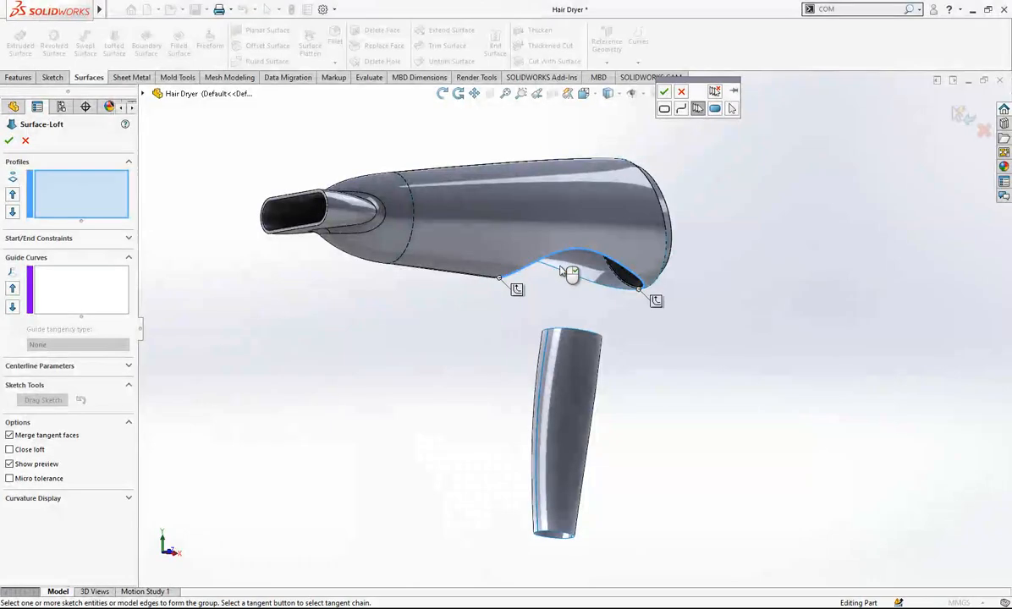
pyautogui.click(664, 91)
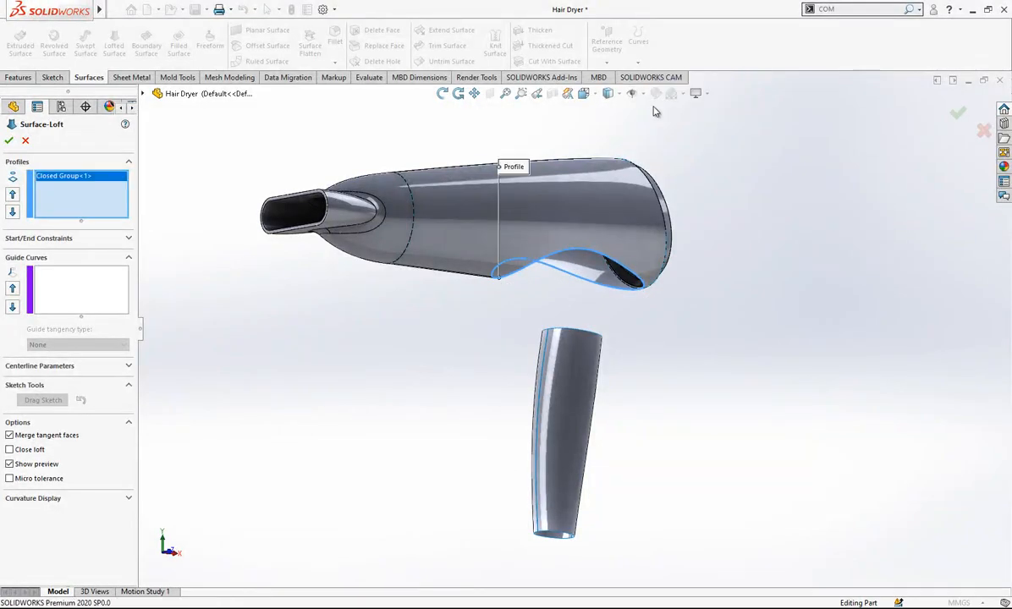
pyautogui.rightClick(77, 189)
pyautogui.click(112, 211)
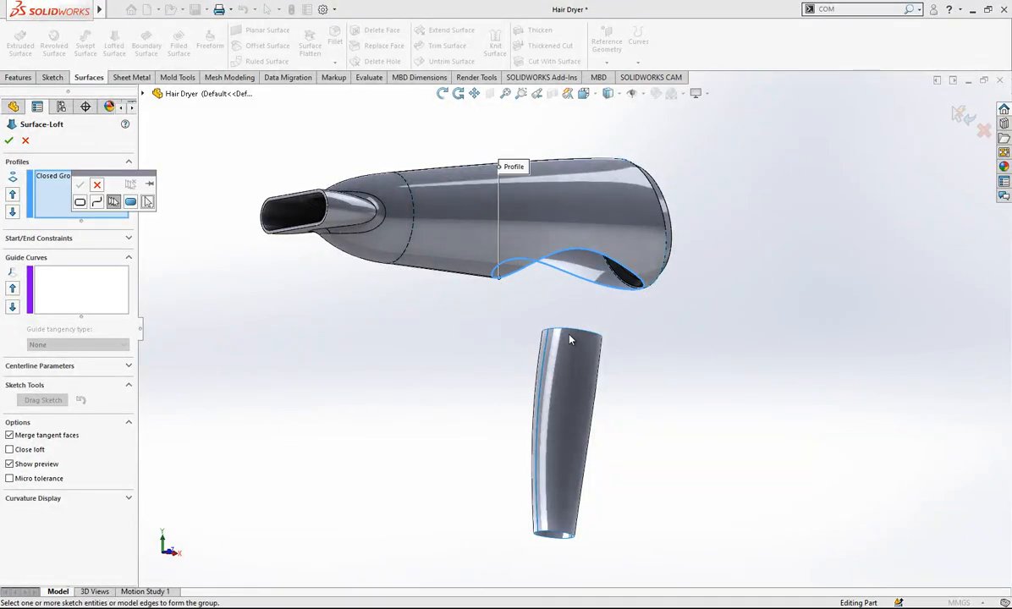
pyautogui.click(547, 333)
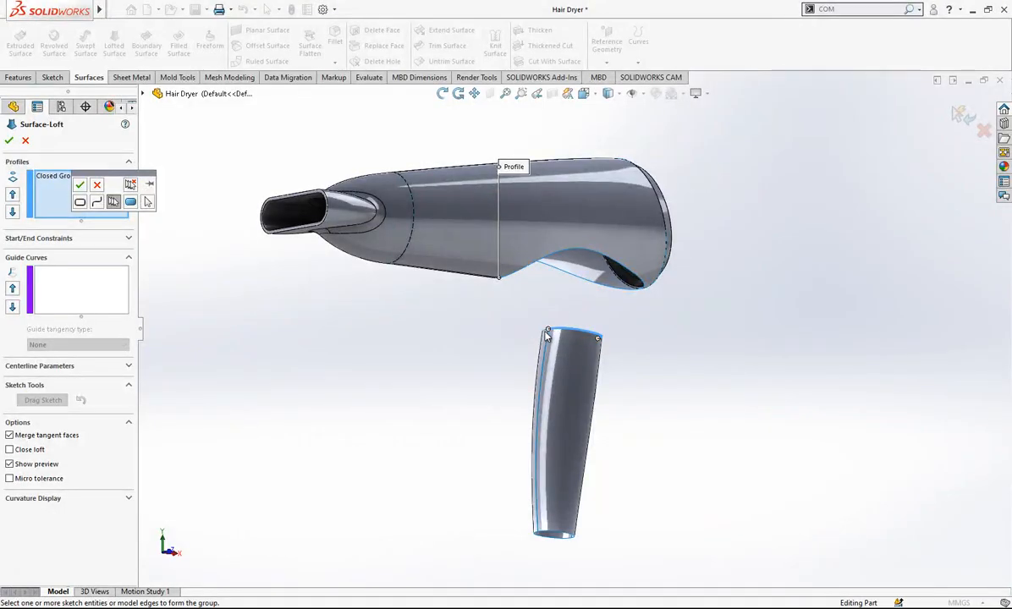
pyautogui.rightClick(554, 321)
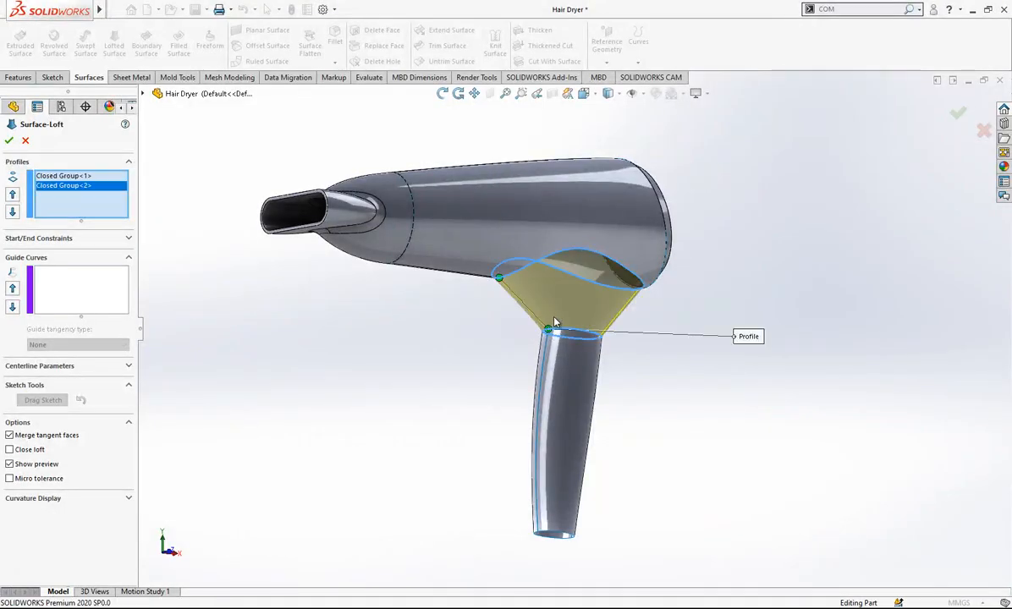
# - Set both the start and end constraints of the loft to Tangency To Face and show the model from the front
pyautogui.click(127, 238)
pyautogui.click(93, 264)
pyautogui.click(98, 292)
pyautogui.click(92, 323)
pyautogui.click(85, 353)
pyautogui.moveTo(536, 280); pyautogui.dragTo(538, 322, button='middle')
pyautogui.scroll(1, 538, 318)
pyautogui.click(584, 93)
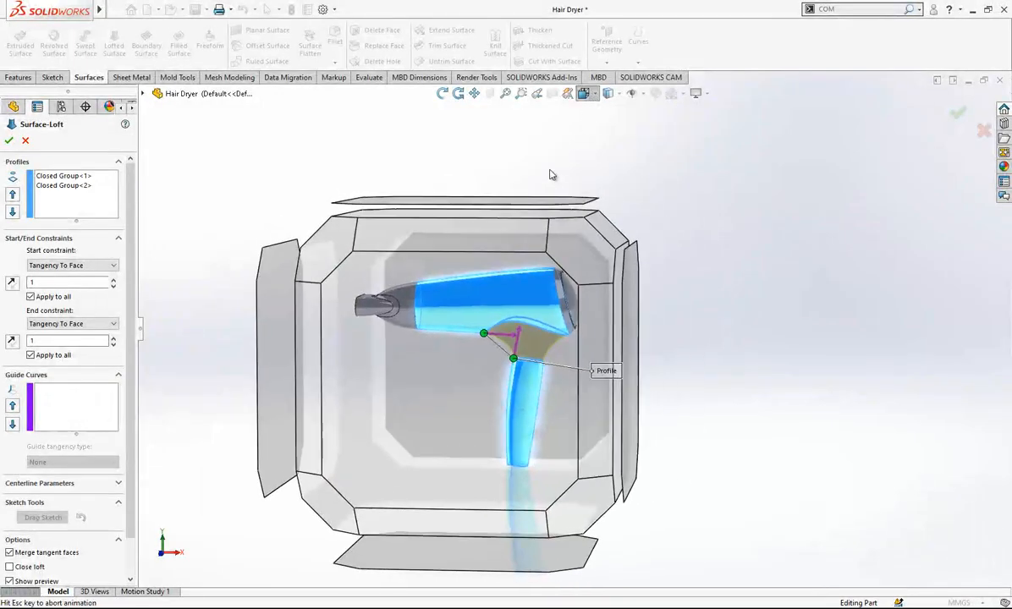
pyautogui.click(358, 385)
pyautogui.scroll(-2, 746, 267)
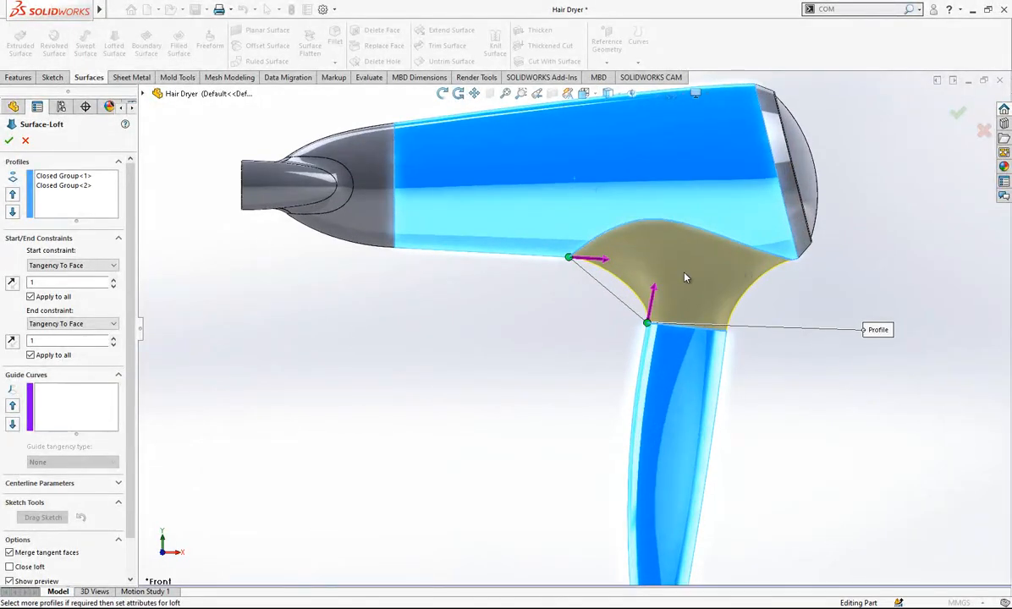
# - Set the loft's start tangent length to 2 and end tangent length to 1.25, and accept the loft
pyautogui.moveTo(61, 281); pyautogui.dragTo(20, 295)
pyautogui.moveTo(41, 342); pyautogui.dragTo(11, 341)
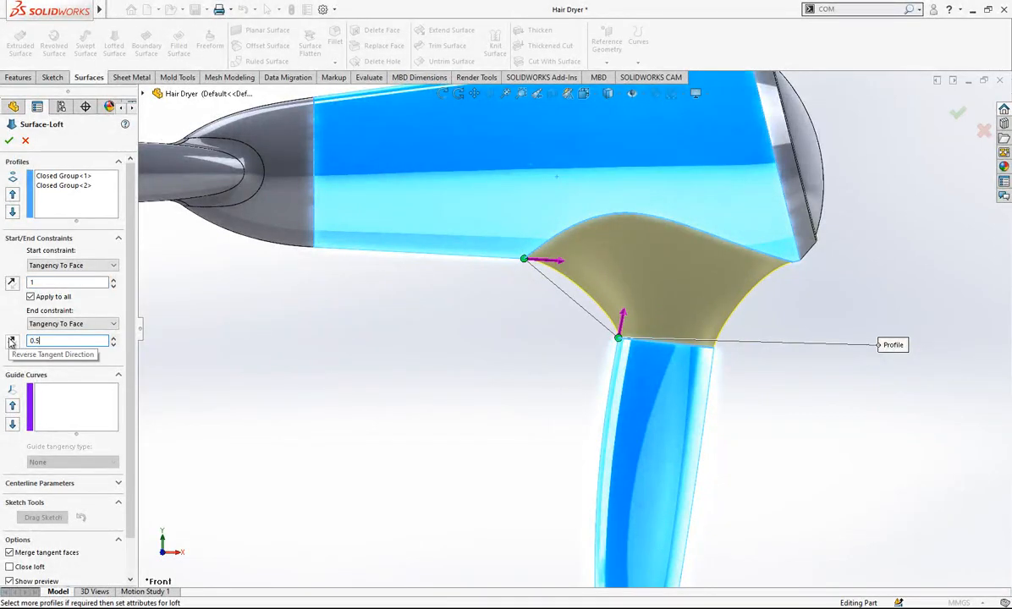
pyautogui.press('BackSpace')
pyautogui.press('BackSpace')
pyautogui.press('BackSpace')
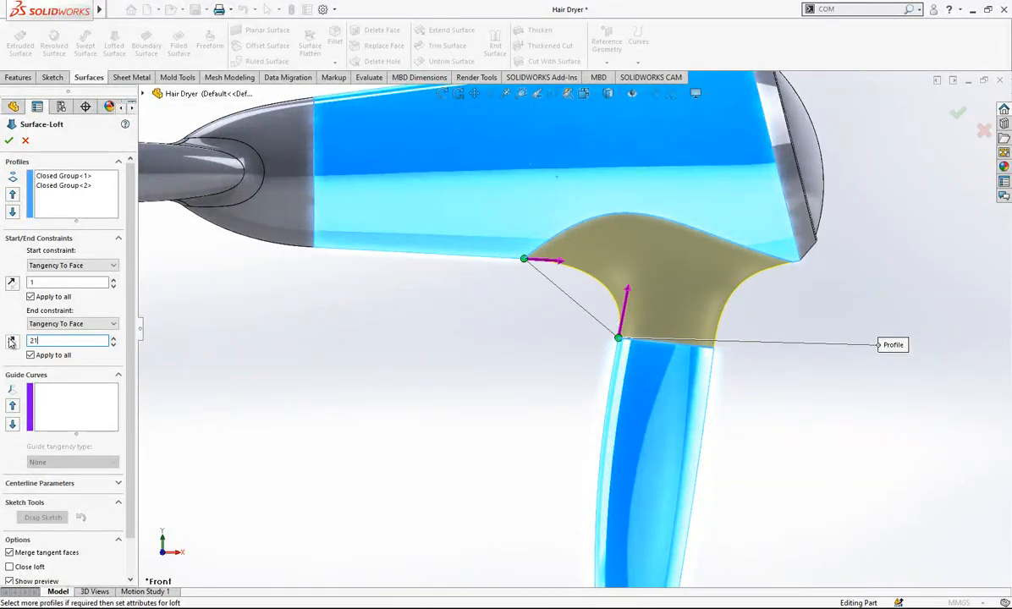
pyautogui.write('.25')
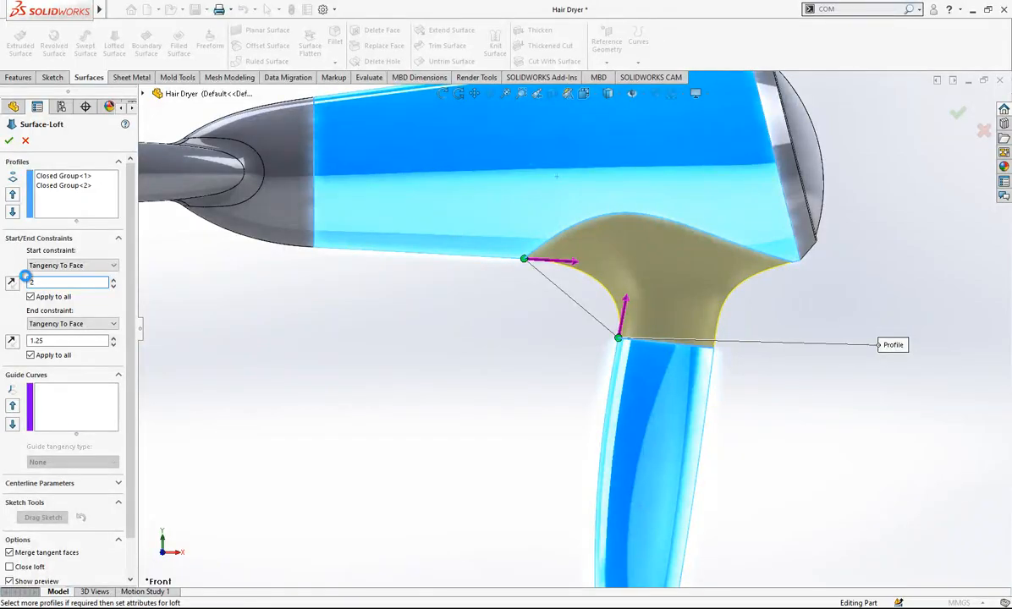
pyautogui.scroll(4, 791, 319)
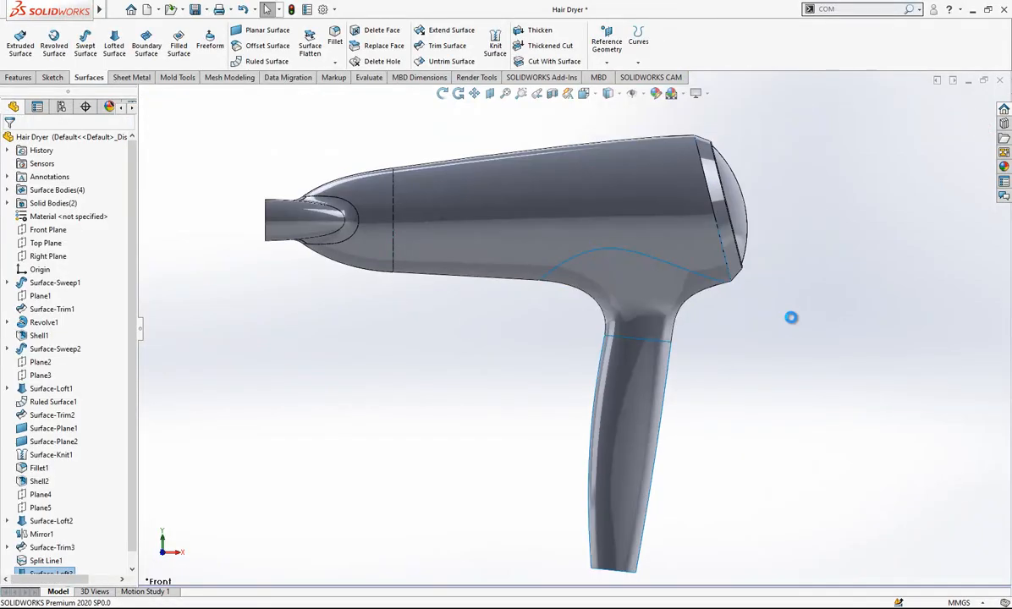
# - Create a reference plane offset 5 mm from Plane5 at the handle's lower end, flipped to lie below the handle
pyautogui.scroll(-1, 687, 337)
pyautogui.moveTo(616, 409); pyautogui.dragTo(486, 336, button='middle')
pyautogui.moveTo(568, 303); pyautogui.dragTo(594, 455, button='middle')
pyautogui.scroll(-2, 594, 455)
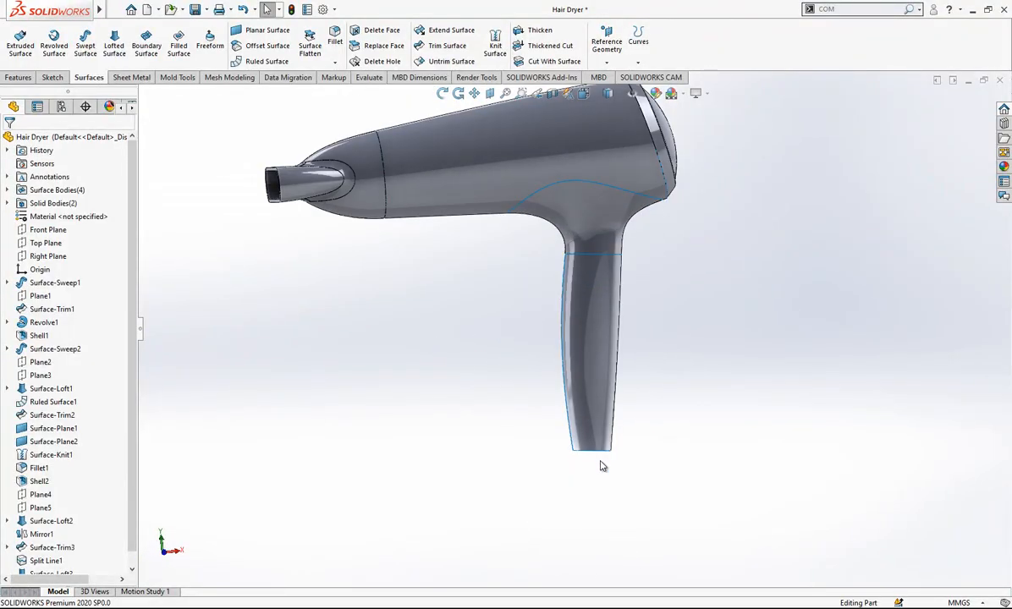
pyautogui.scroll(2, 601, 454)
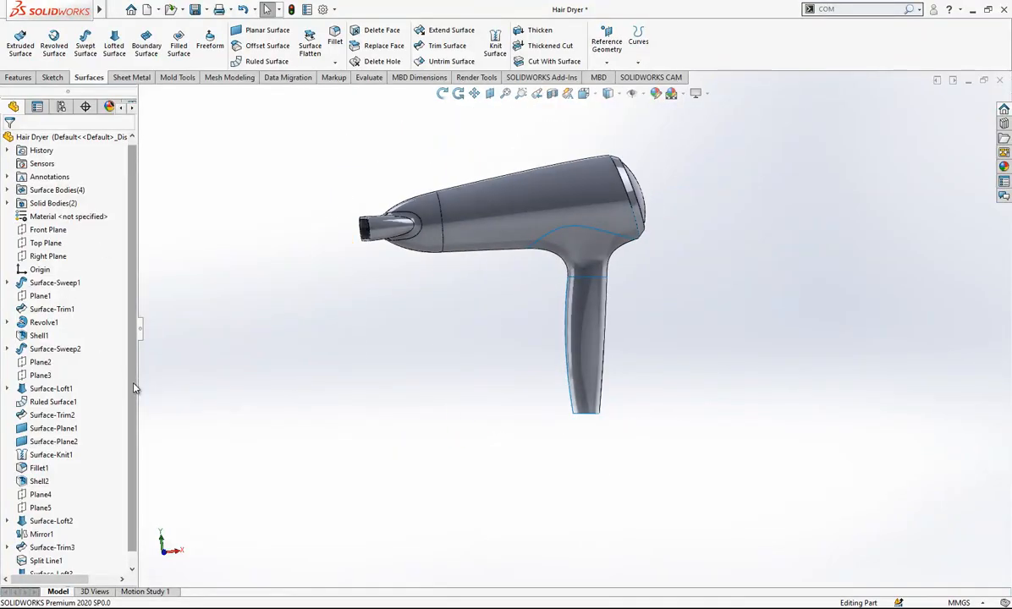
pyautogui.scroll(-1, 125, 357)
pyautogui.click(42, 481)
pyautogui.click(43, 494)
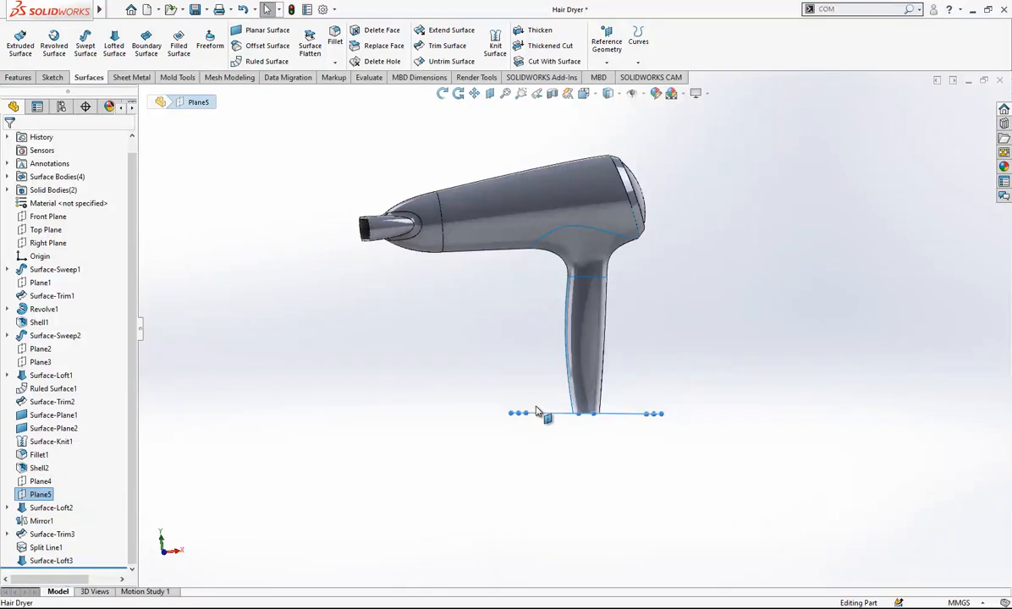
pyautogui.moveTo(533, 408); pyautogui.dragTo(508, 463, button='middle')
pyautogui.scroll(-2, 617, 364)
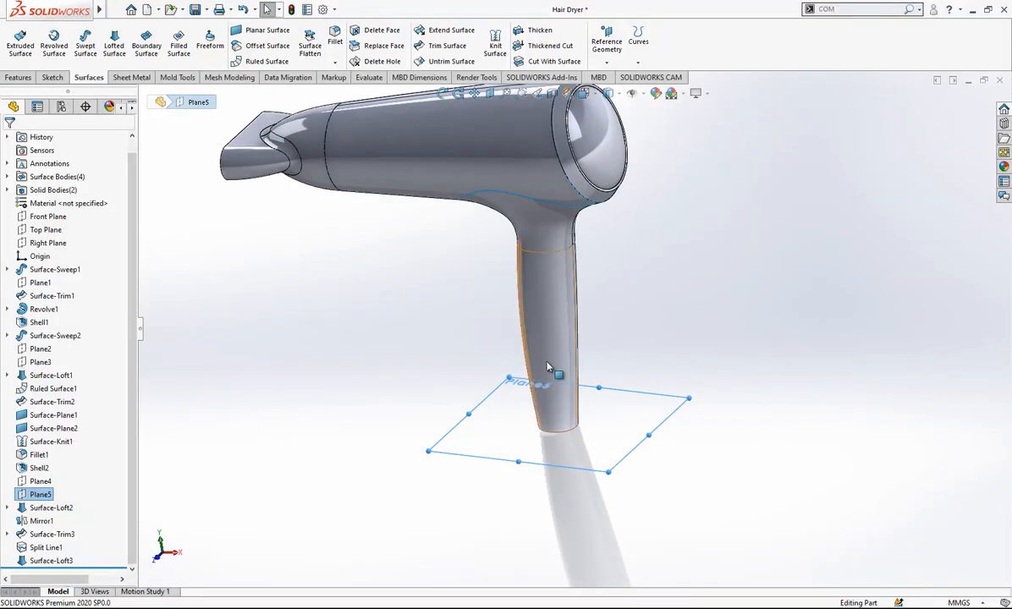
pyautogui.click(606, 45)
pyautogui.click(618, 78)
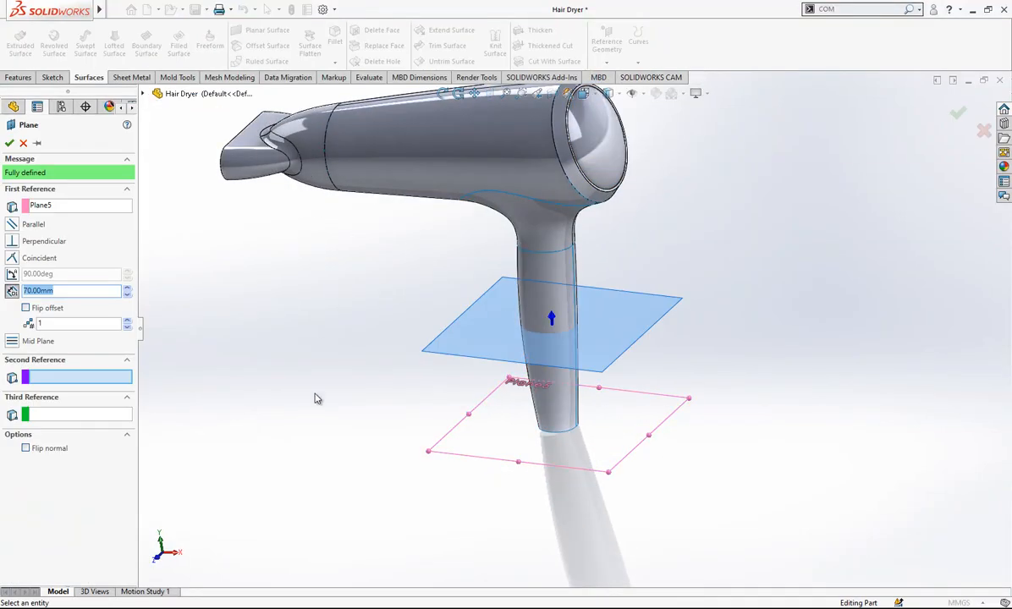
pyautogui.click(47, 309)
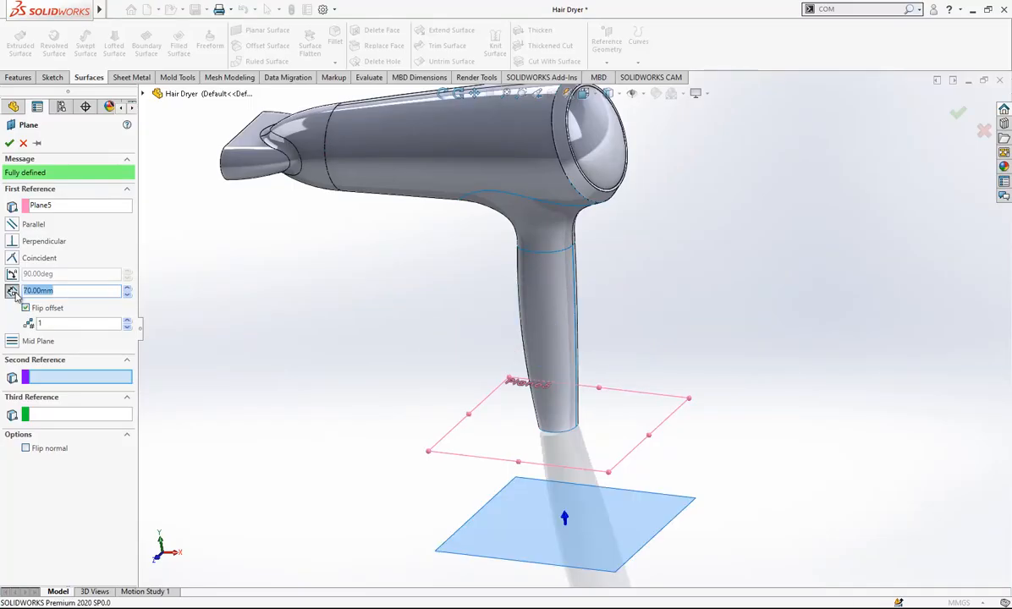
pyautogui.write('5')
pyautogui.press('Return')
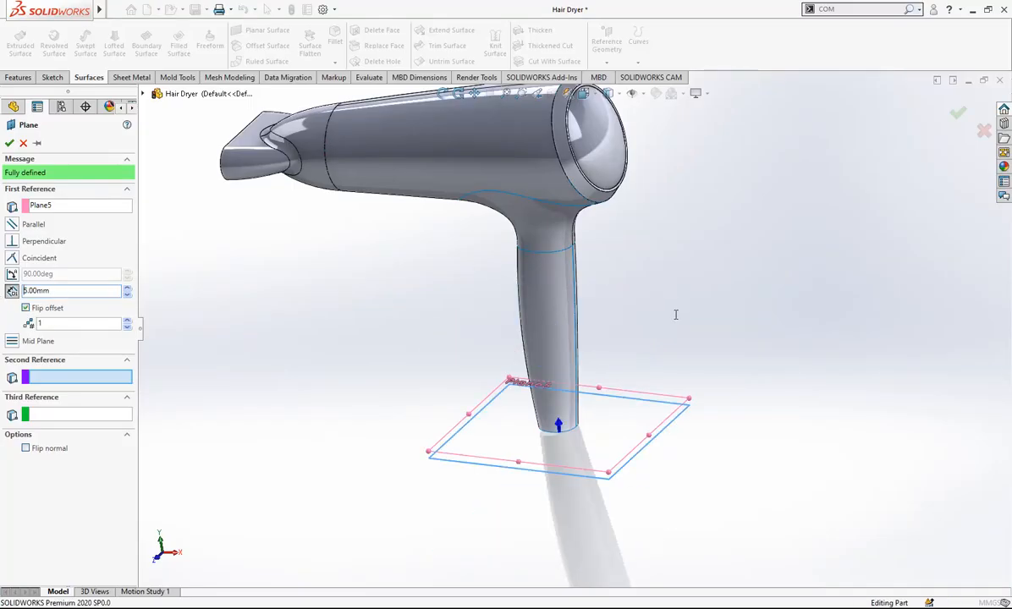
pyautogui.moveTo(580, 352); pyautogui.dragTo(599, 337, button='middle')
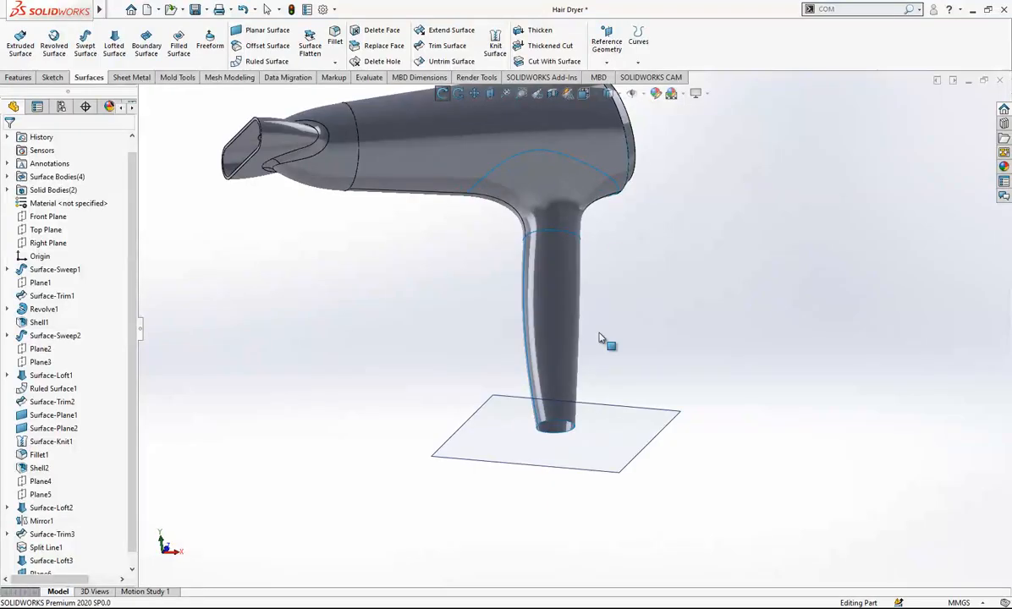
pyautogui.scroll(-2, 576, 395)
pyautogui.click(442, 31)
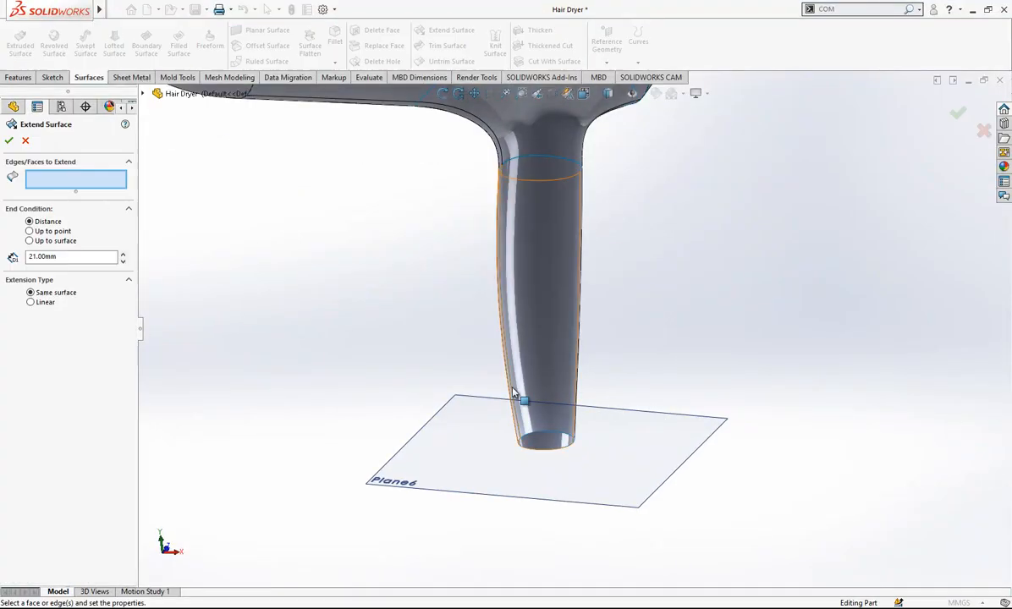
pyautogui.click(538, 435)
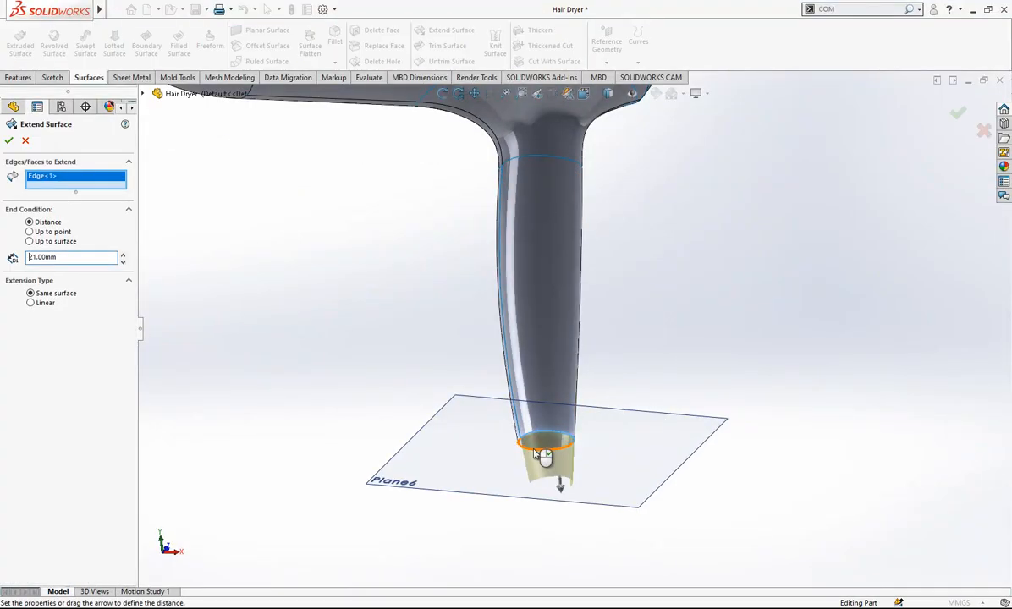
pyautogui.click(534, 447)
pyautogui.click(572, 309)
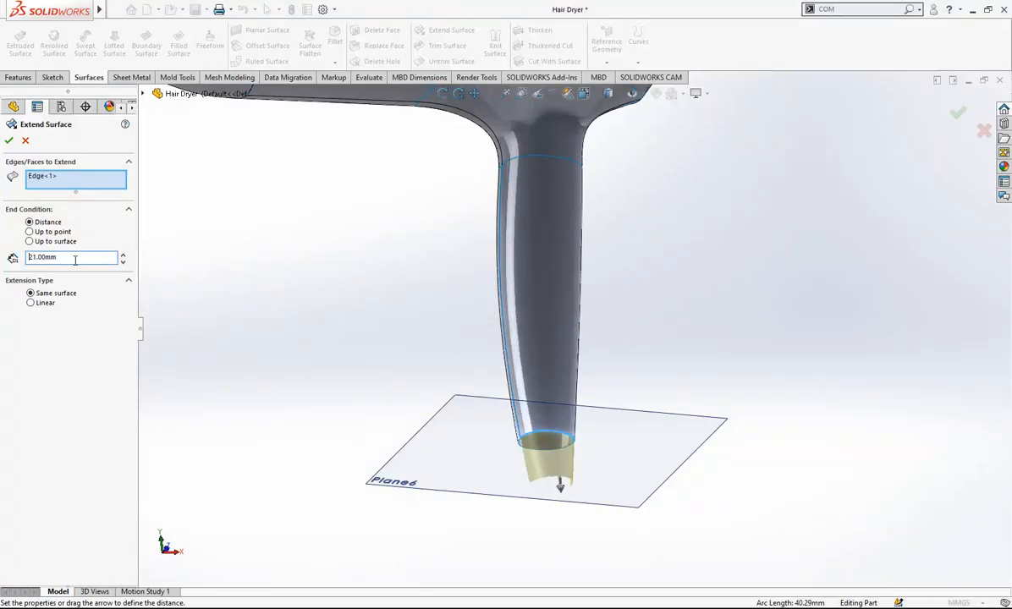
pyautogui.click(25, 140)
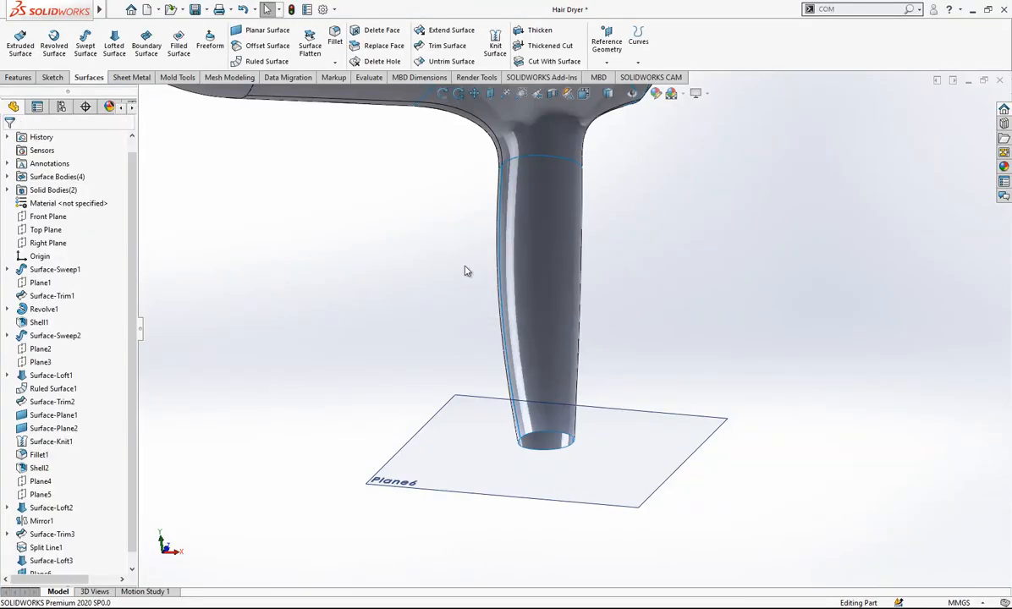
# - Knit both handle halves, the lofted transition and the main body surface into one surface, without creating a solid
pyautogui.scroll(2, 573, 329)
pyautogui.click(494, 46)
pyautogui.click(533, 285)
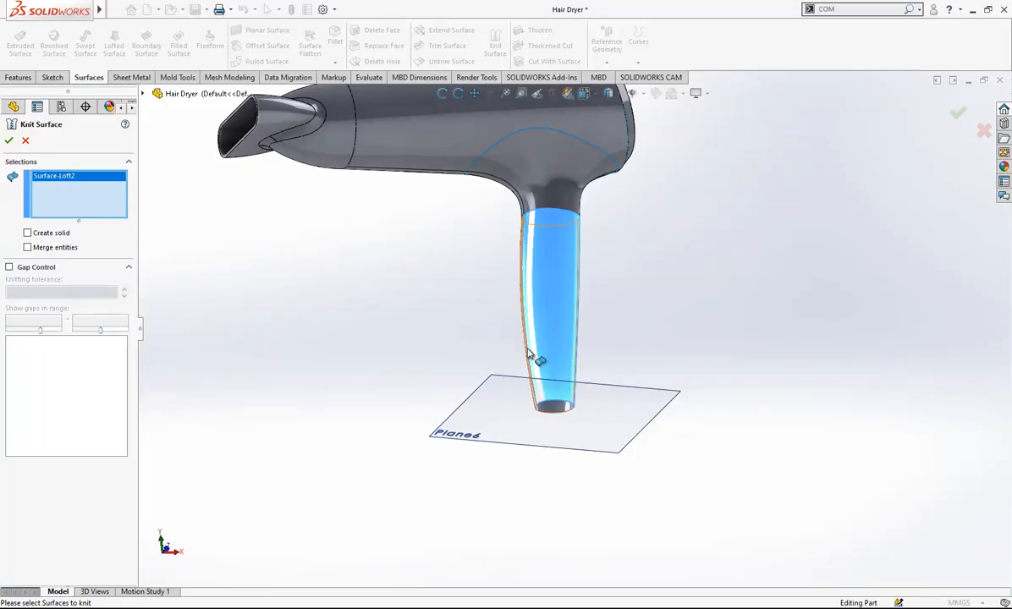
pyautogui.click(526, 346)
pyautogui.click(473, 177)
pyautogui.click(431, 127)
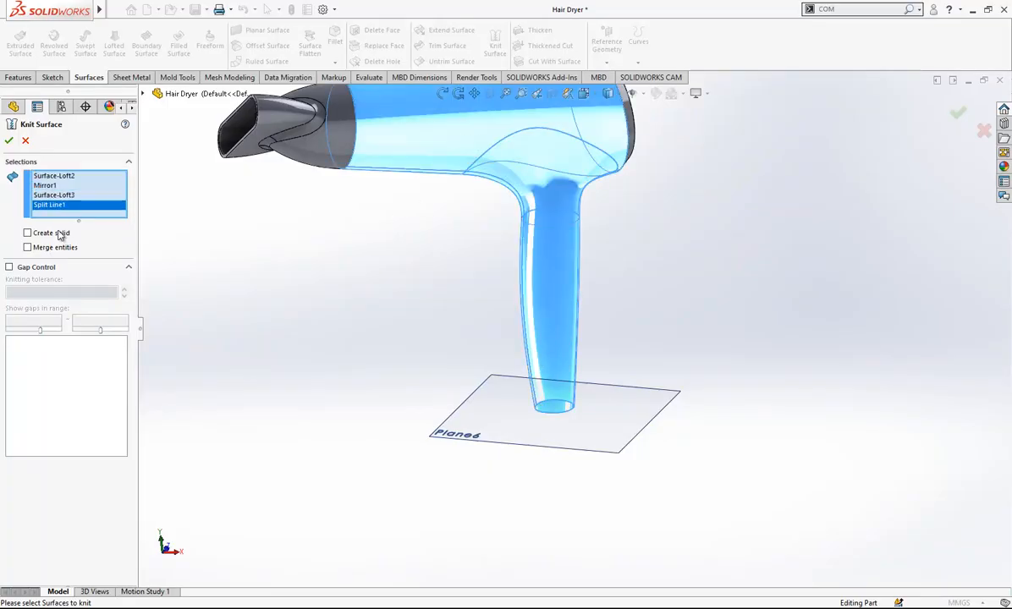
pyautogui.press('Return')
# - Extend the knitted surface at both bottom edges of the handle by a distance of 5 mm, using the Same surface type
pyautogui.scroll(-3, 632, 433)
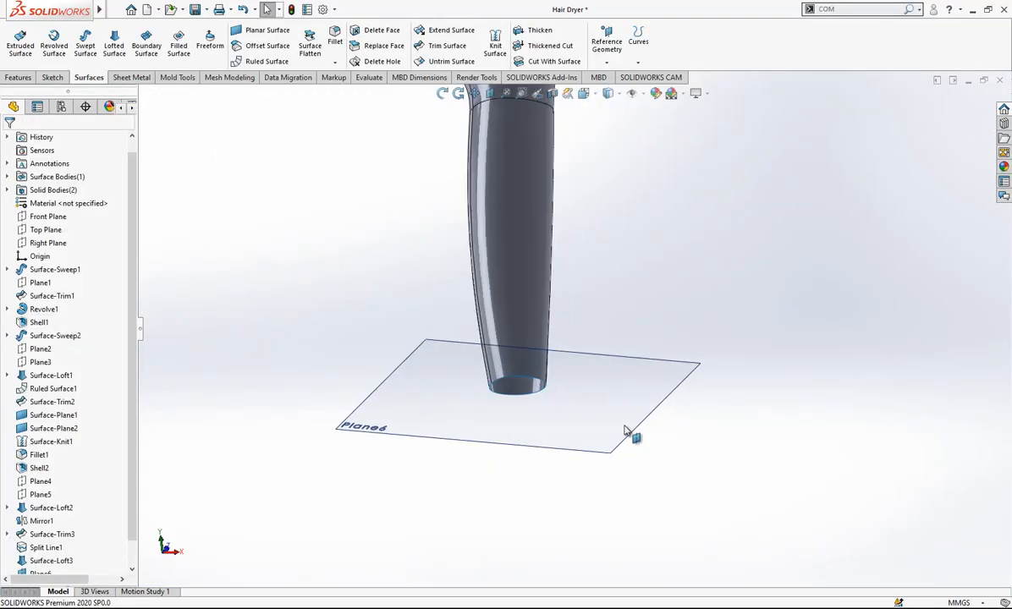
pyautogui.click(448, 31)
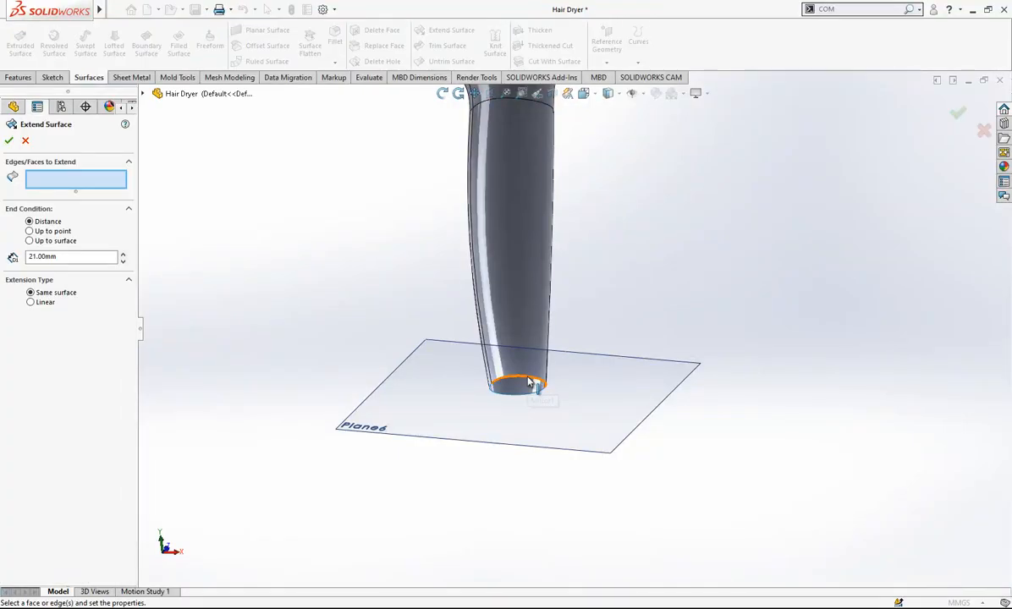
pyautogui.click(514, 391)
pyautogui.click(515, 394)
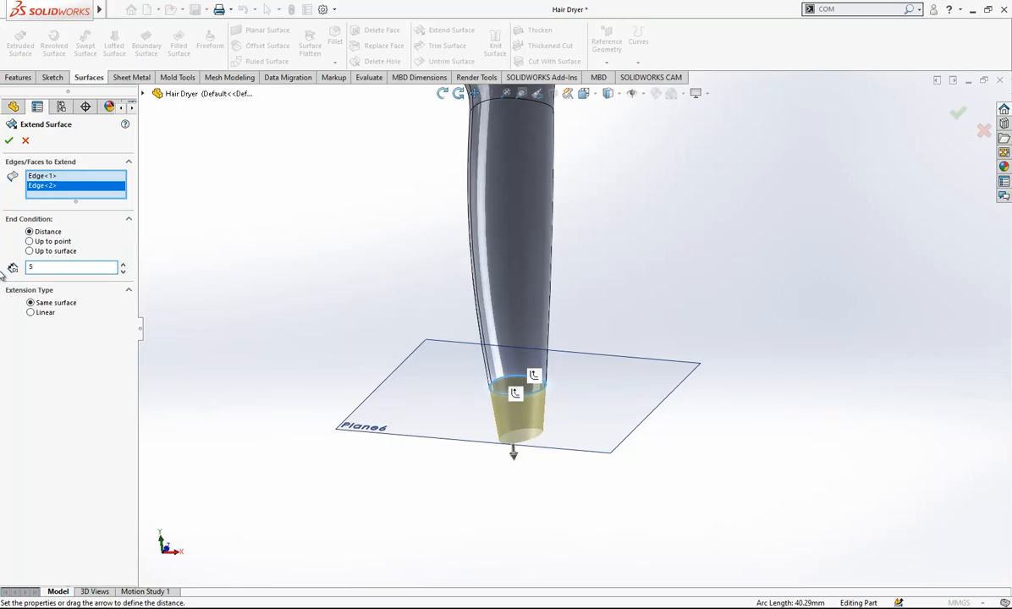
pyautogui.press('Return')
pyautogui.moveTo(520, 412); pyautogui.dragTo(700, 421, button='middle')
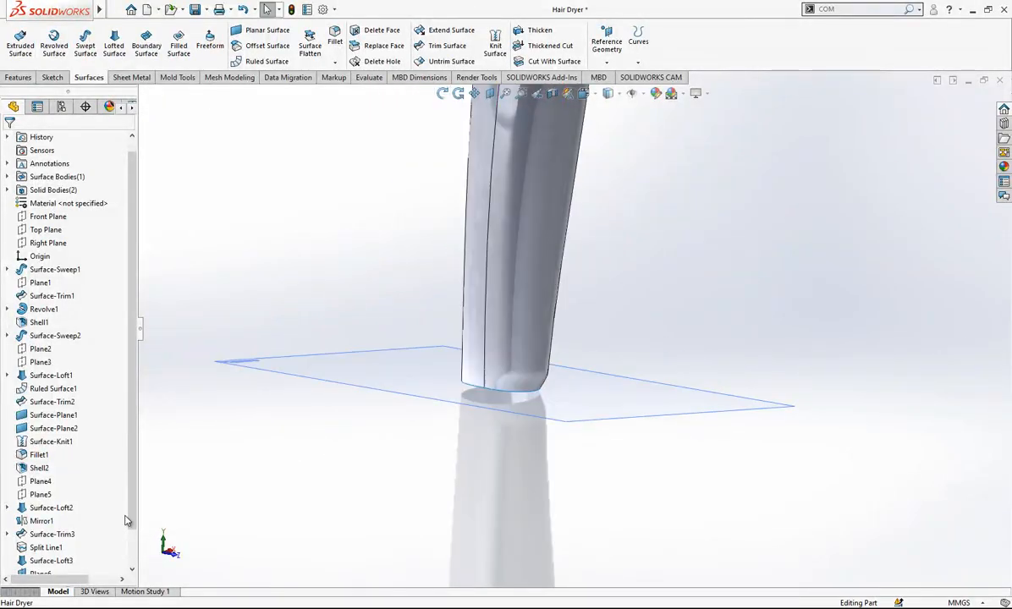
# - Edit the handle's surface extension to use the Linear extension type
pyautogui.moveTo(129, 519); pyautogui.dragTo(129, 590)
pyautogui.click(73, 560)
pyautogui.click(82, 527)
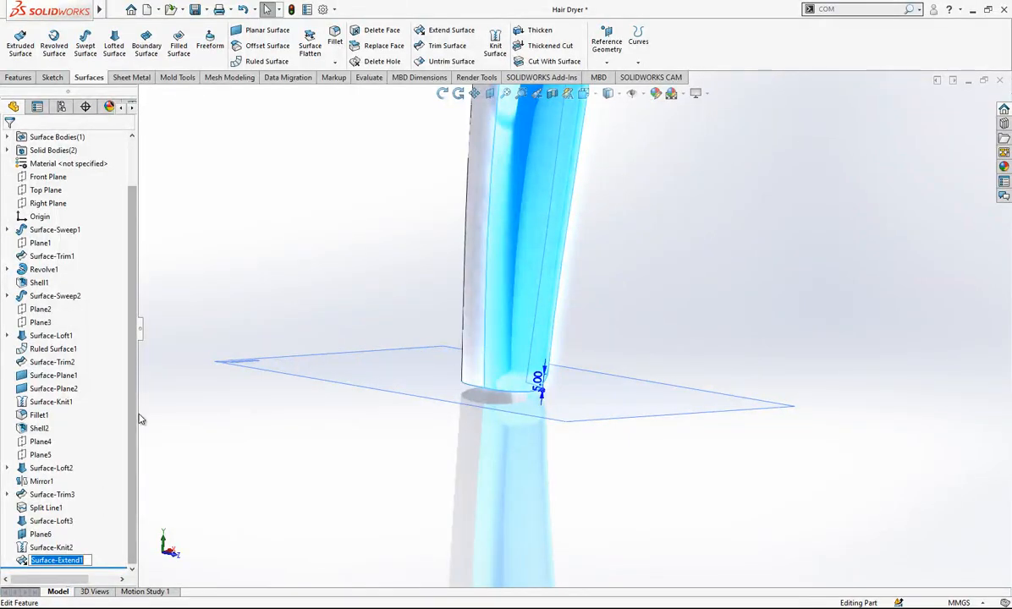
pyautogui.click(21, 562)
pyautogui.rightClick(21, 562)
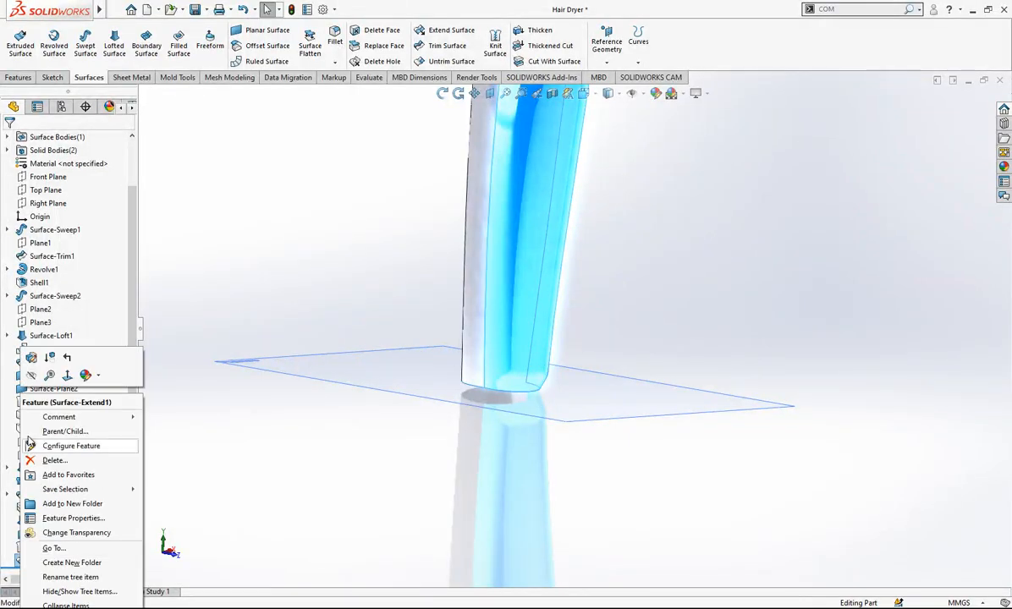
pyautogui.click(32, 356)
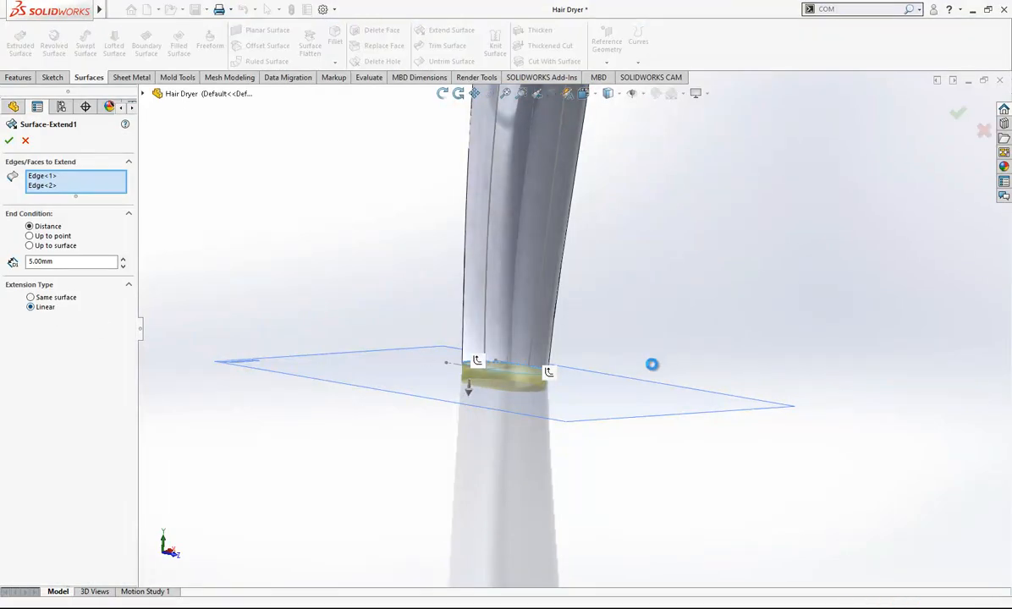
pyautogui.press('Return')
pyautogui.scroll(-2, 549, 396)
pyautogui.moveTo(528, 376)
pyautogui.mouseDown(button='middle')
pyautogui.moveTo(440, 351)
pyautogui.moveTo(415, 365)
pyautogui.moveTo(537, 392)
pyautogui.mouseUp(button='middle')
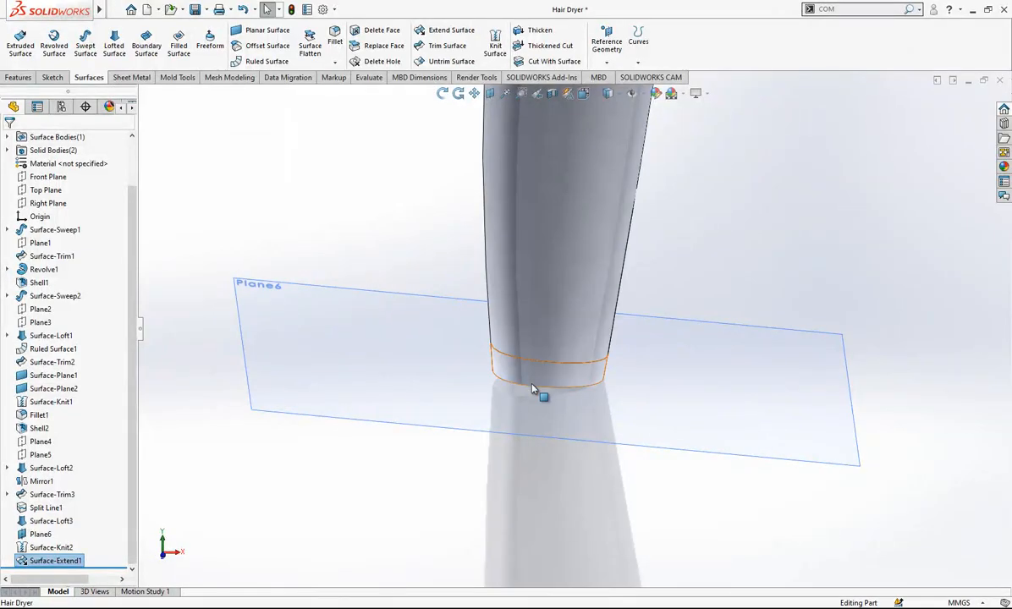
# - Hide Plane6 and close the handle's lower opening with a planar surface bounded by its complete edge loop
pyautogui.click(614, 404)
pyautogui.click(676, 362)
pyautogui.moveTo(598, 399); pyautogui.dragTo(545, 373, button='middle')
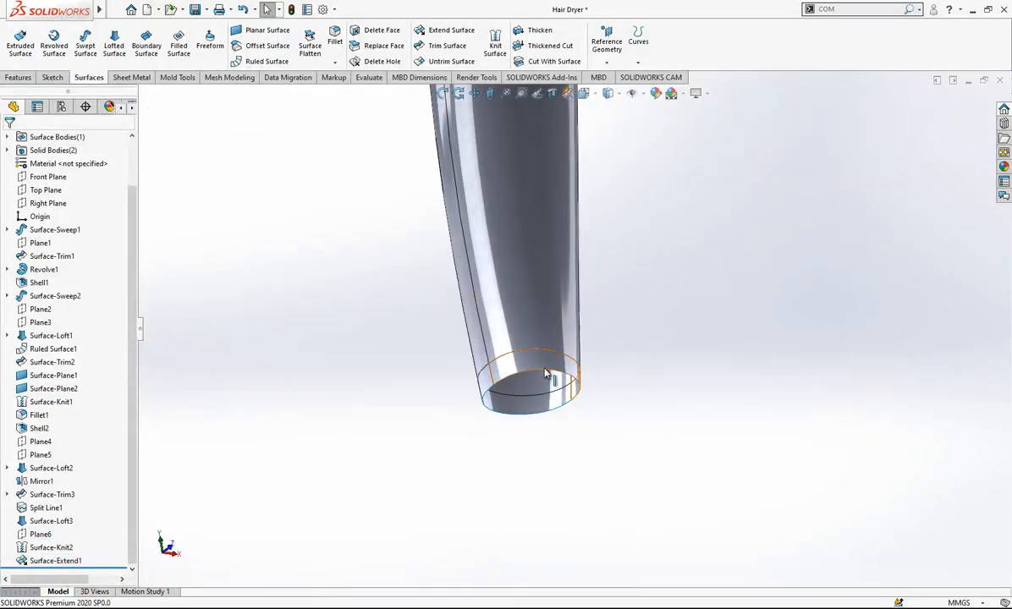
pyautogui.rightClick(538, 369)
pyautogui.click(604, 377)
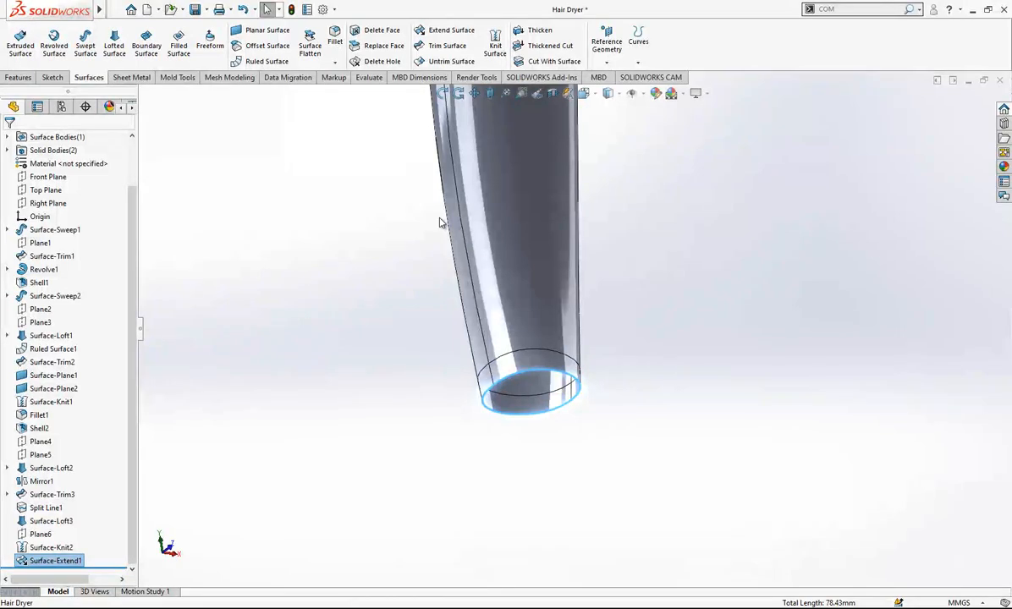
pyautogui.click(247, 28)
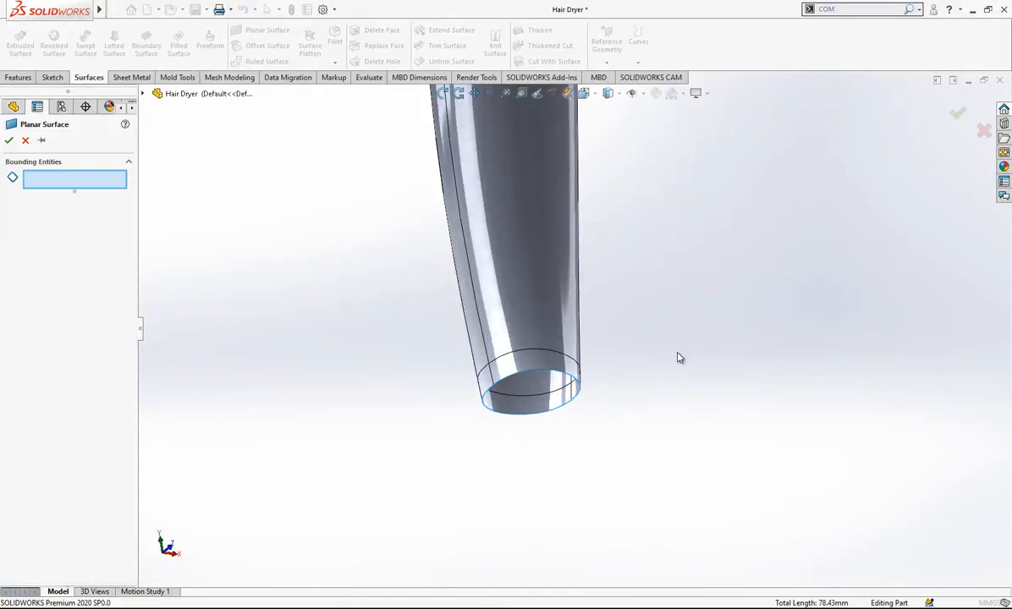
pyautogui.press('Return')
# - Hide the solid bodies of the front nozzle and rear cap, leaving only the surface bodies displayed
pyautogui.scroll(5, 672, 375)
pyautogui.moveTo(603, 386); pyautogui.dragTo(547, 474, button='middle')
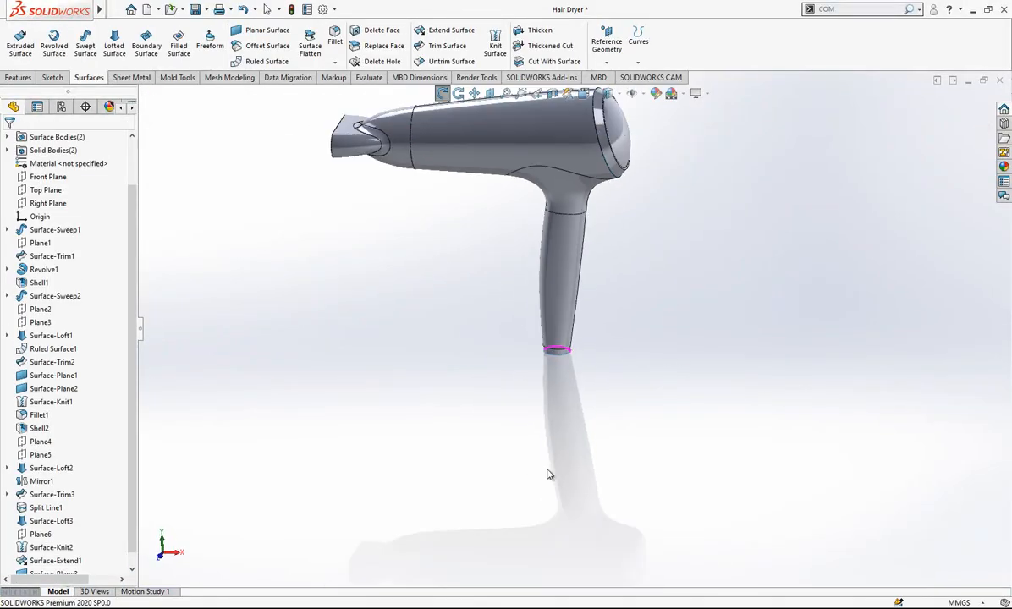
pyautogui.scroll(2, 559, 326)
pyautogui.scroll(-3, 596, 98)
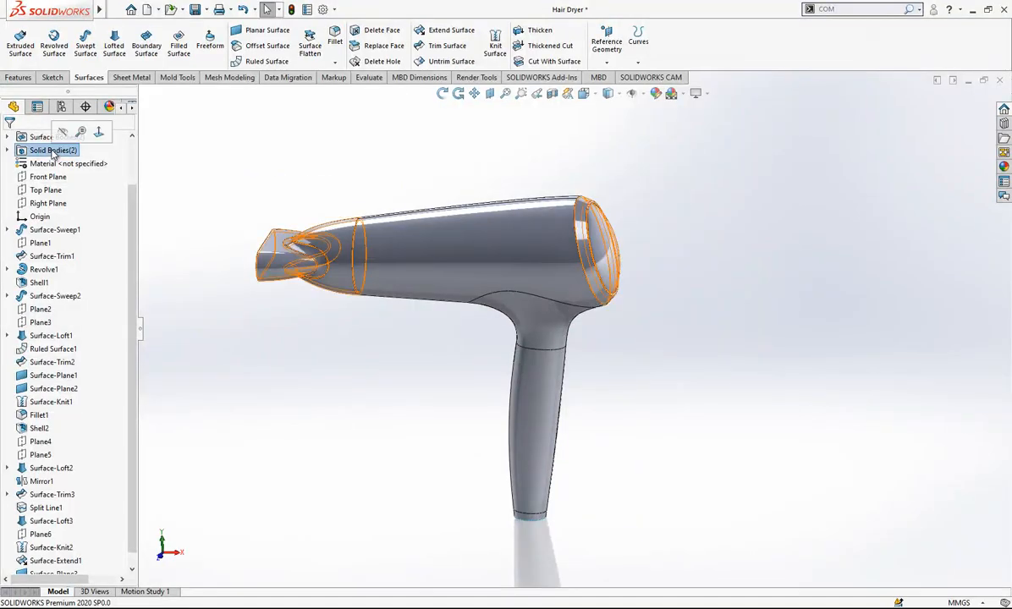
pyautogui.click(63, 133)
# - Close the main body's front circular opening with a planar surface
pyautogui.moveTo(267, 169); pyautogui.dragTo(505, 340, button='middle')
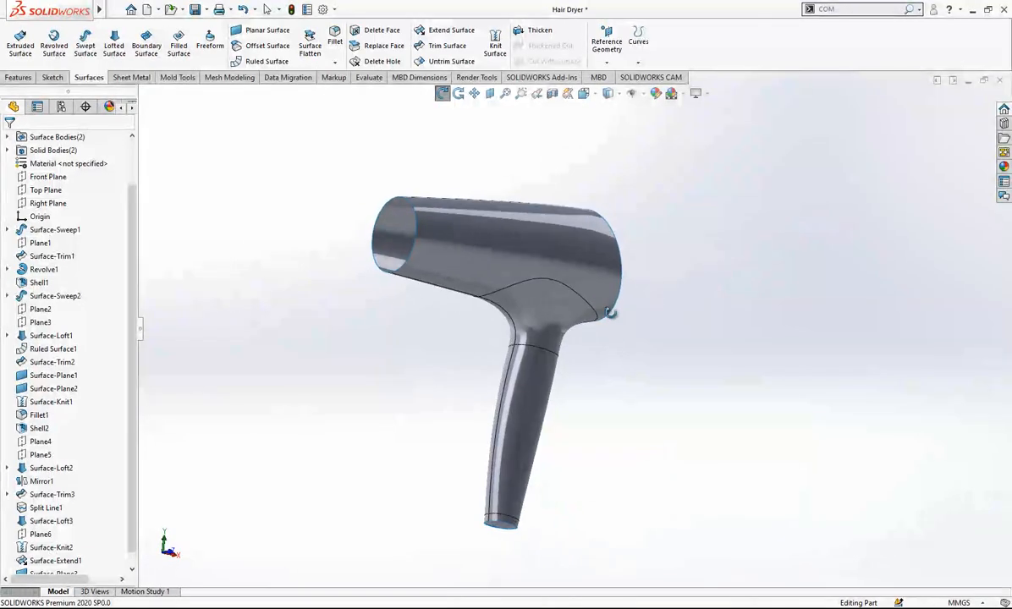
pyautogui.moveTo(610, 316); pyautogui.dragTo(513, 220, button='middle')
pyautogui.click(267, 31)
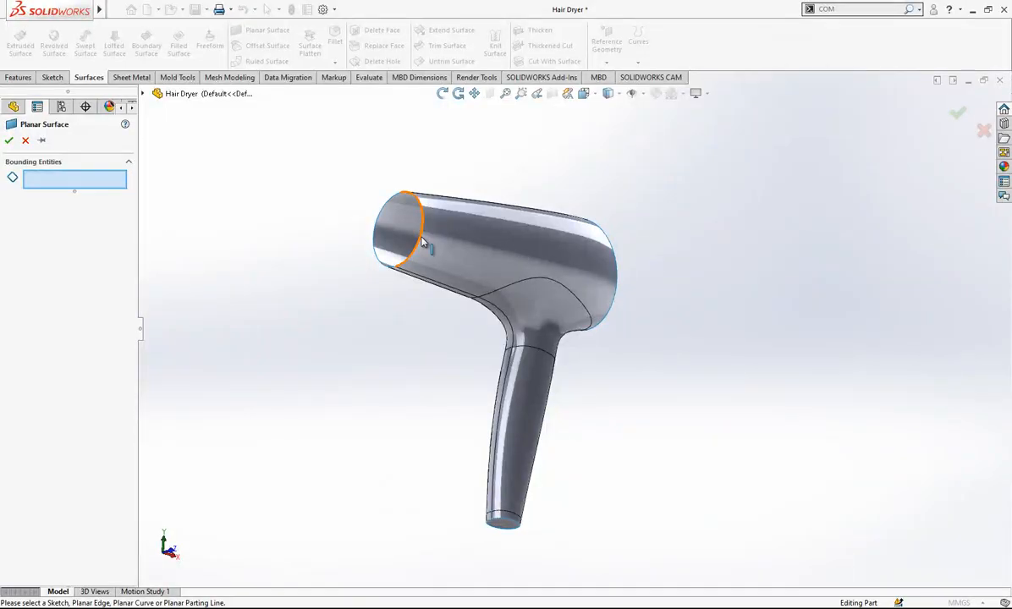
pyautogui.click(422, 242)
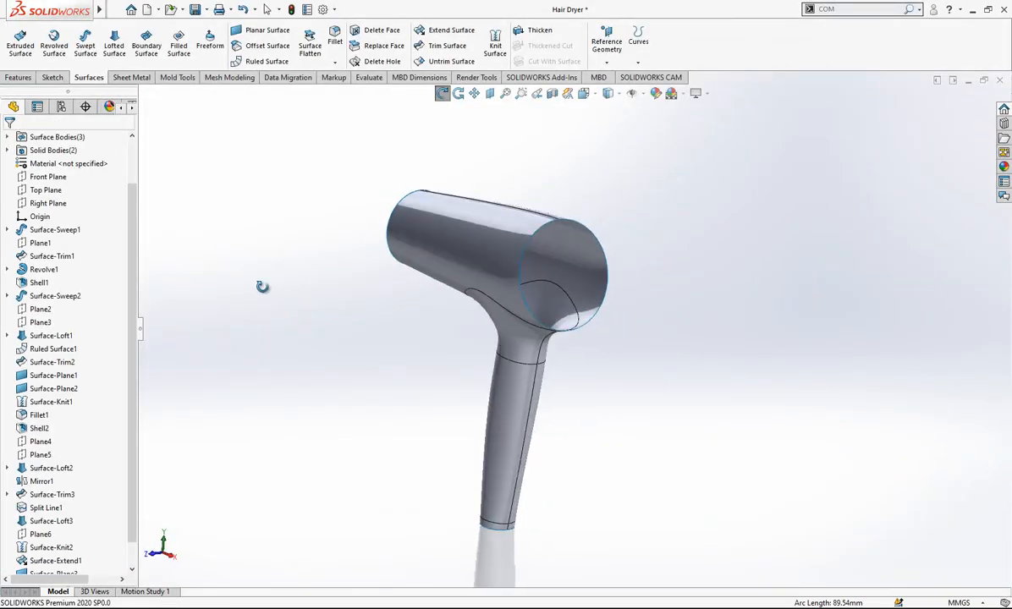
# - Cap the main body's large rear opening with a planar surface bounded by its two edges
pyautogui.click(267, 32)
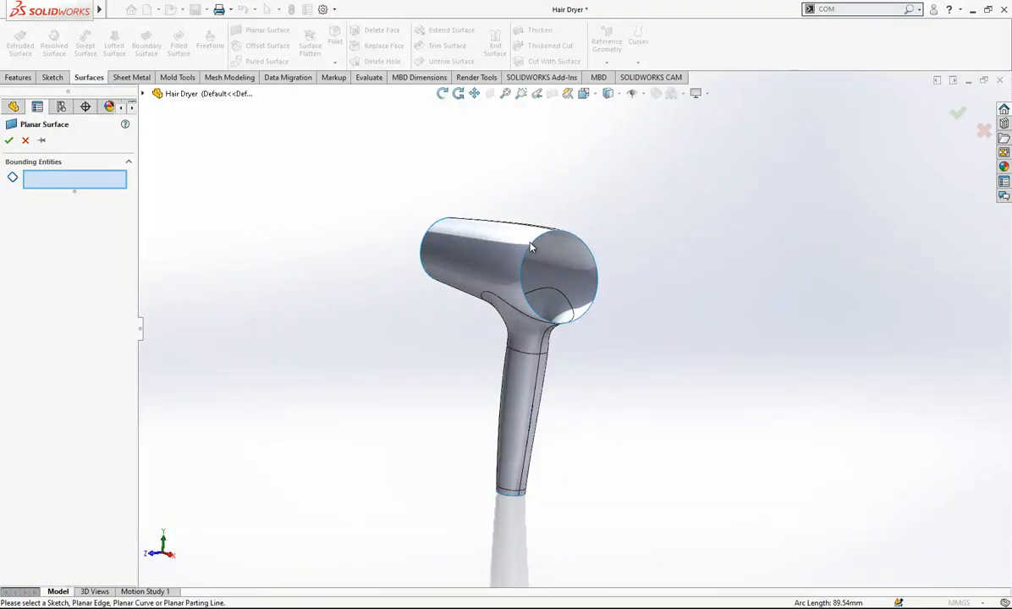
pyautogui.click(538, 247)
pyautogui.click(573, 241)
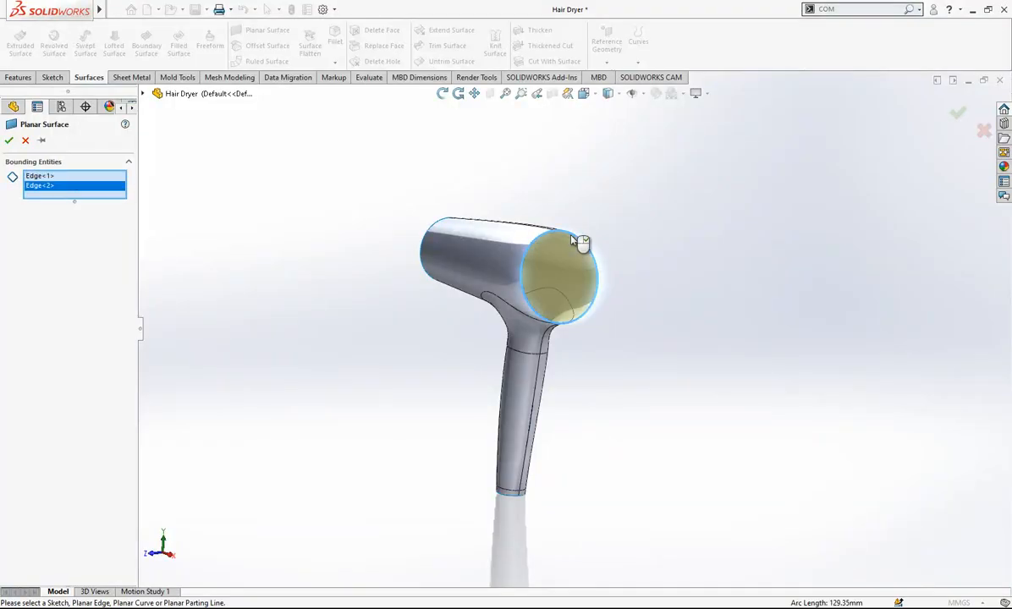
pyautogui.rightClick(630, 248)
# - Knit the extended body surface and the three planar caps together, creating a solid and merging entities
pyautogui.moveTo(614, 276); pyautogui.dragTo(545, 124, button='middle')
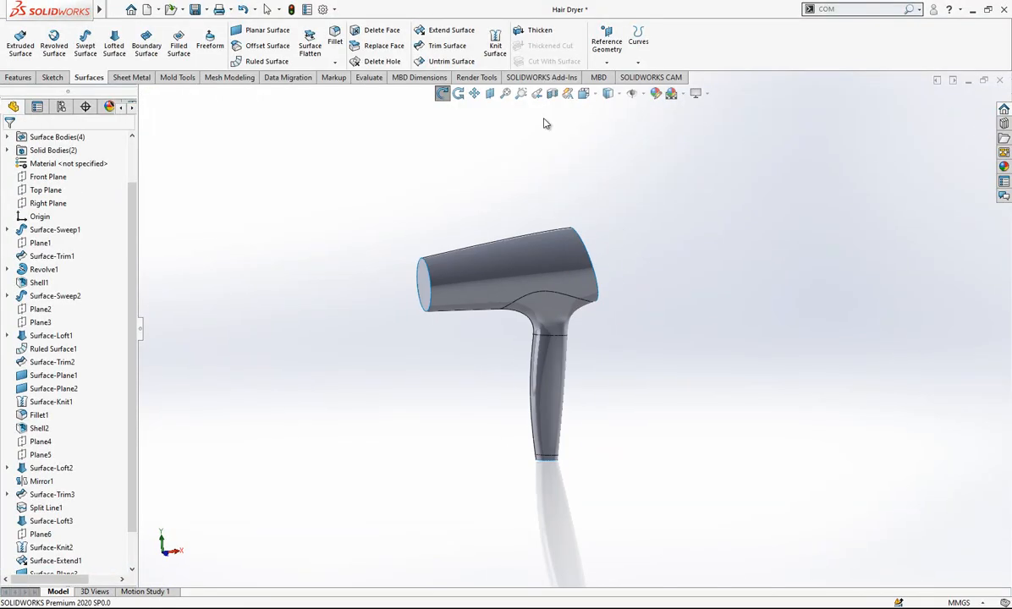
pyautogui.click(494, 44)
pyautogui.moveTo(754, 168); pyautogui.dragTo(372, 518)
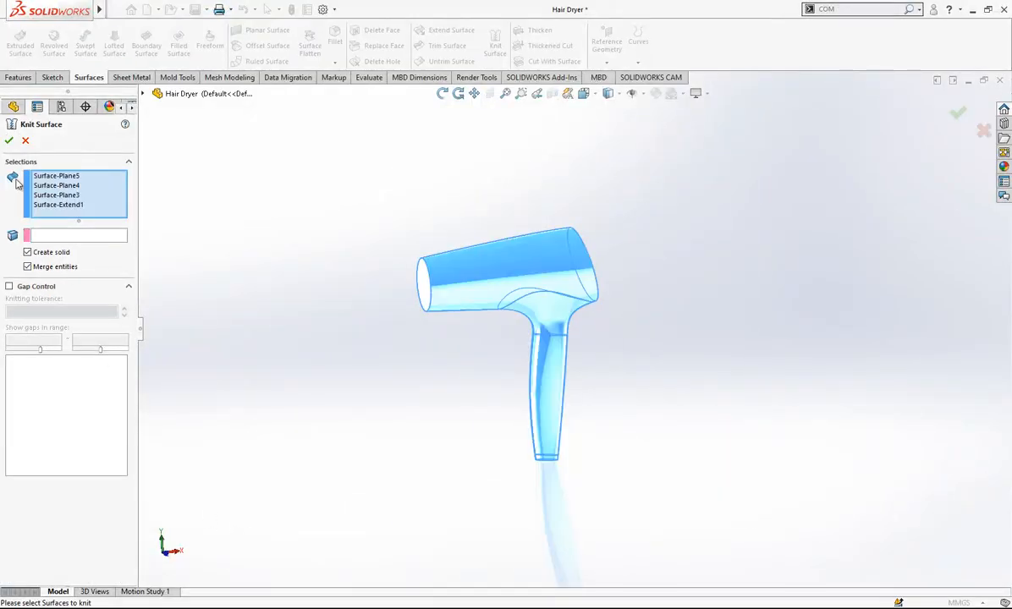
pyautogui.moveTo(552, 311); pyautogui.dragTo(590, 280, button='middle')
pyautogui.scroll(2, 110, 237)
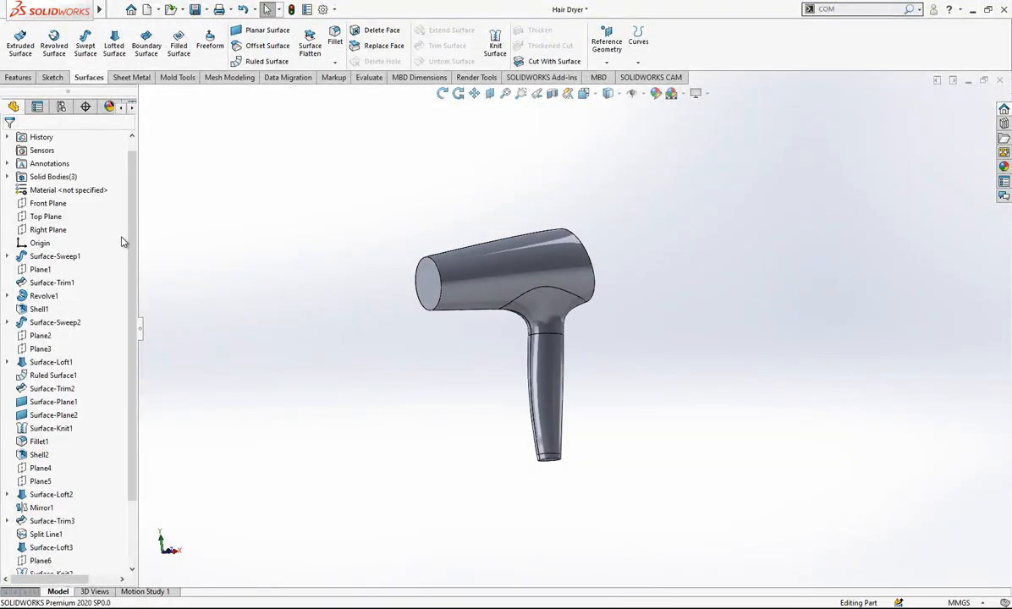
# - Show all the solid bodies, including the nozzle and the rear cap
pyautogui.click(73, 191)
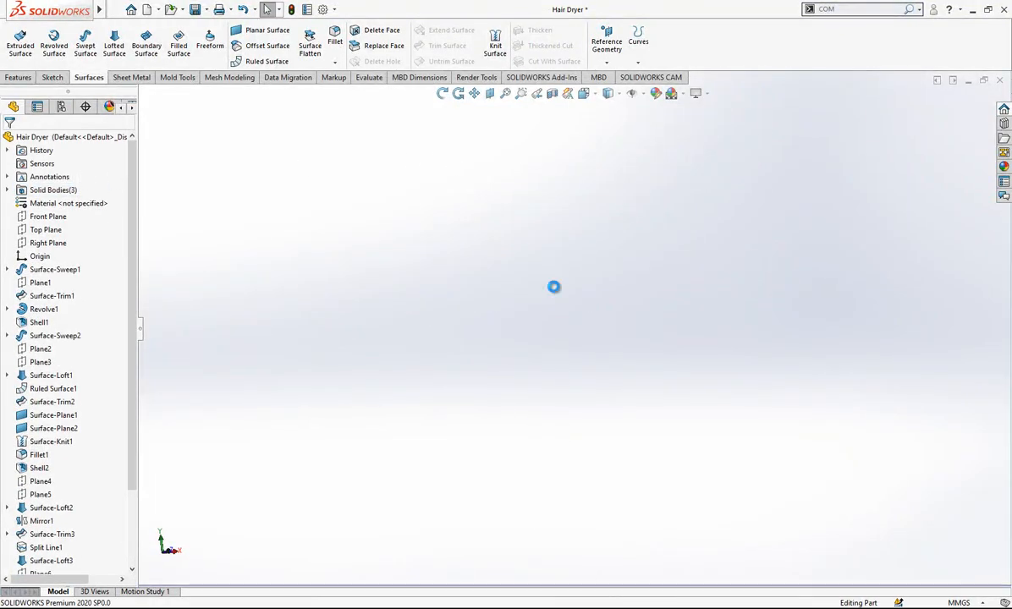
pyautogui.click(48, 190)
pyautogui.moveTo(549, 333); pyautogui.dragTo(492, 316, button='middle')
# - Fillet the bottom edge of the handle with a 5 mm symmetric radius
pyautogui.scroll(-3, 575, 437)
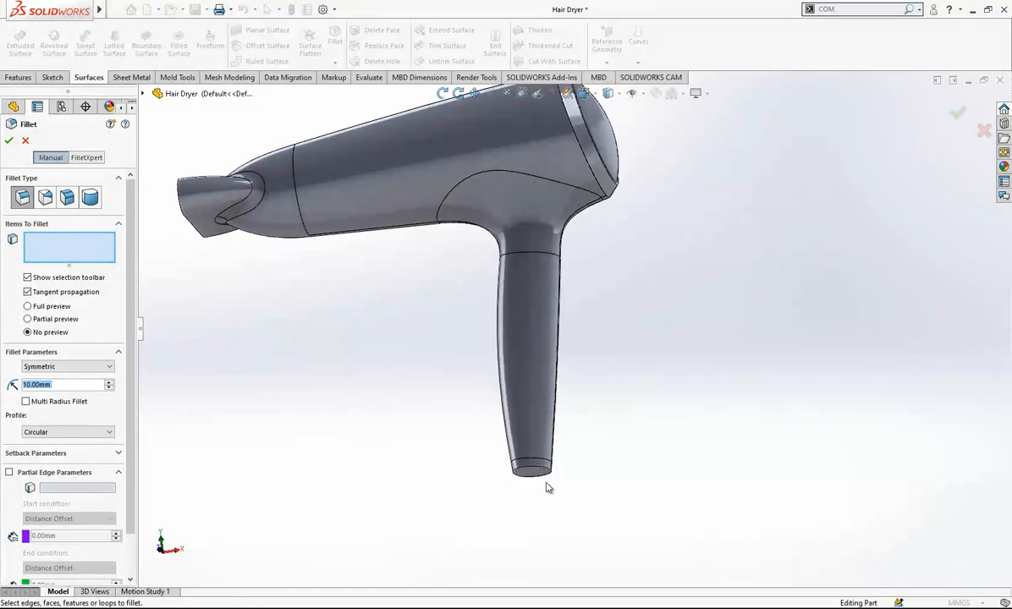
pyautogui.write('5')
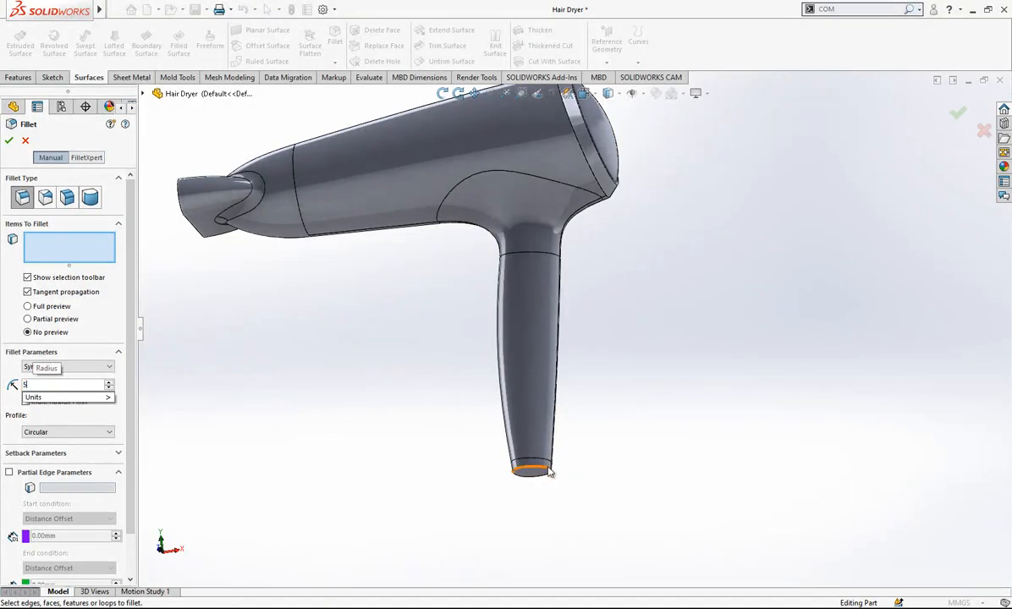
pyautogui.click(549, 472)
pyautogui.press('Return')
pyautogui.scroll(-1, 565, 457)
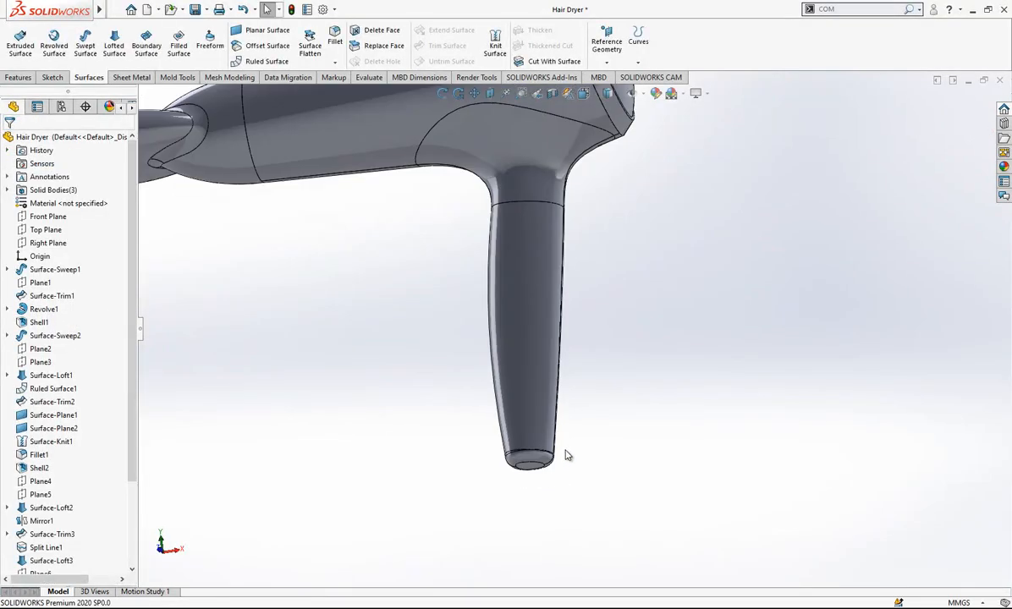
# - Fillet the rim edge of the nozzle's outlet with a 0.5 mm radius
pyautogui.scroll(-1, 549, 453)
pyautogui.moveTo(541, 459); pyautogui.dragTo(564, 477, button='middle')
pyautogui.scroll(4, 564, 477)
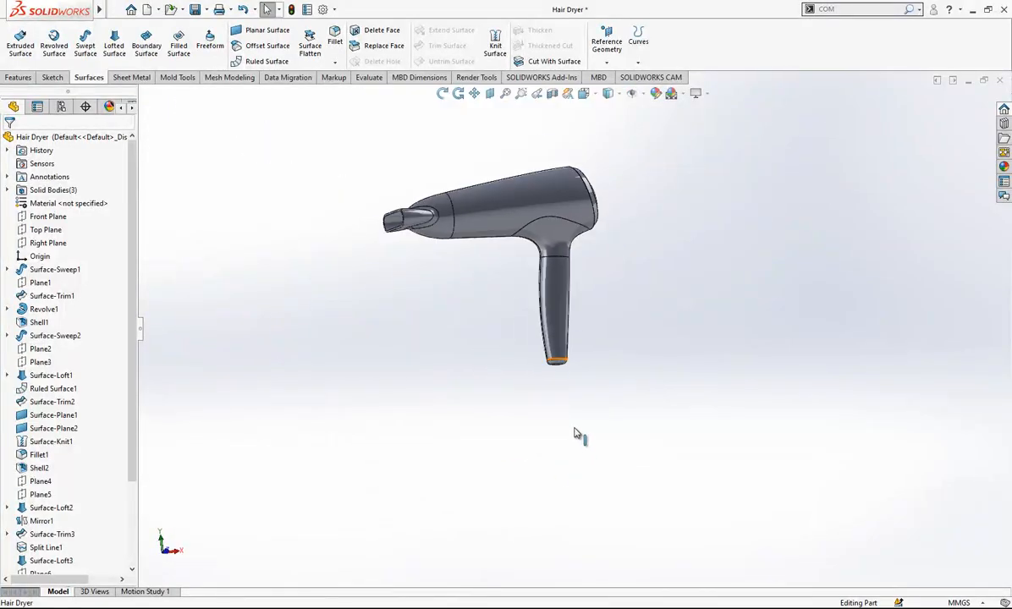
pyautogui.scroll(-6, 395, 208)
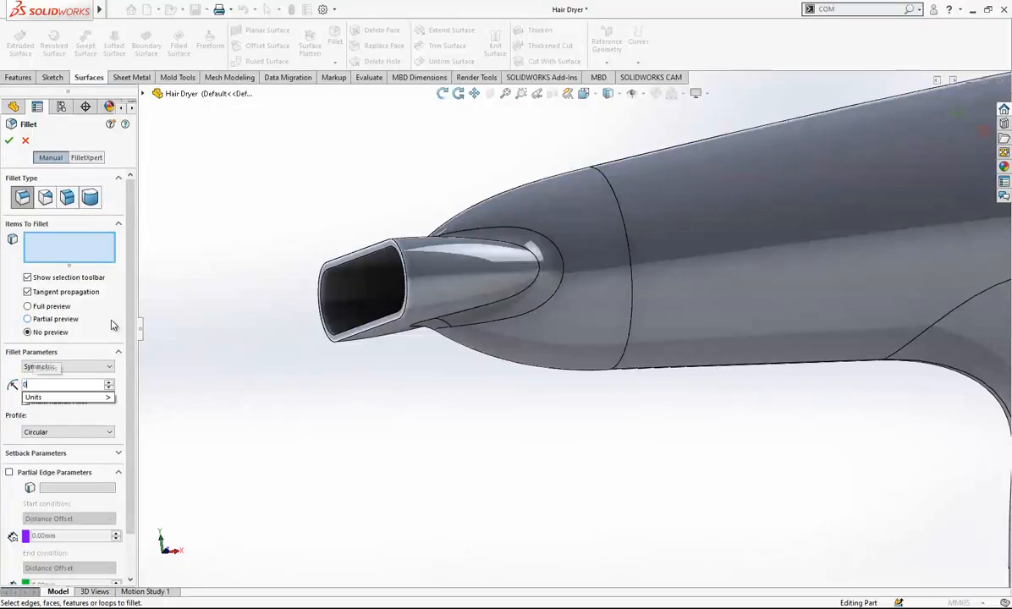
pyautogui.press('Return')
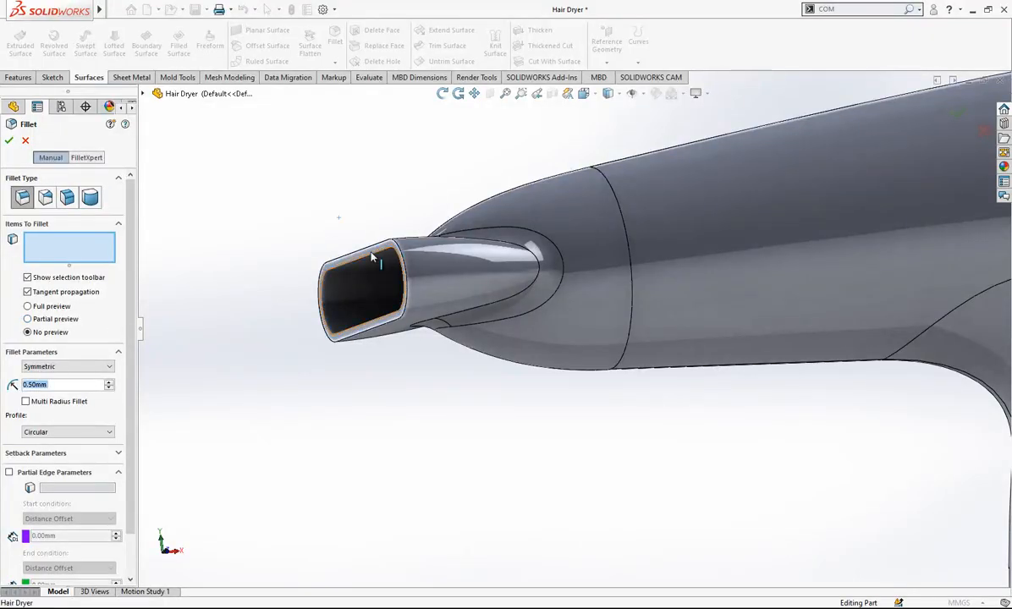
pyautogui.click(346, 254)
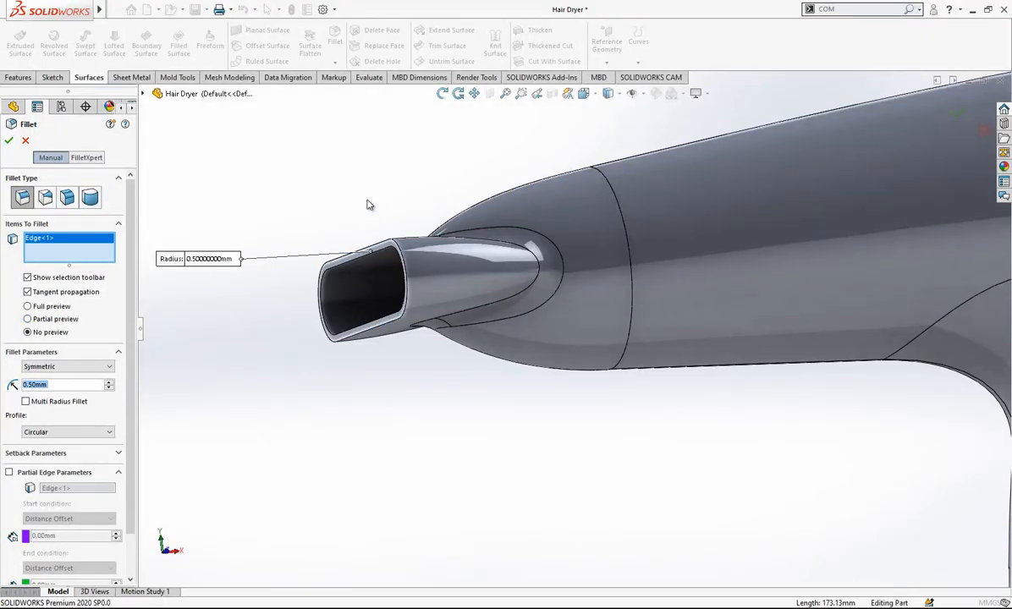
pyautogui.press('Return')
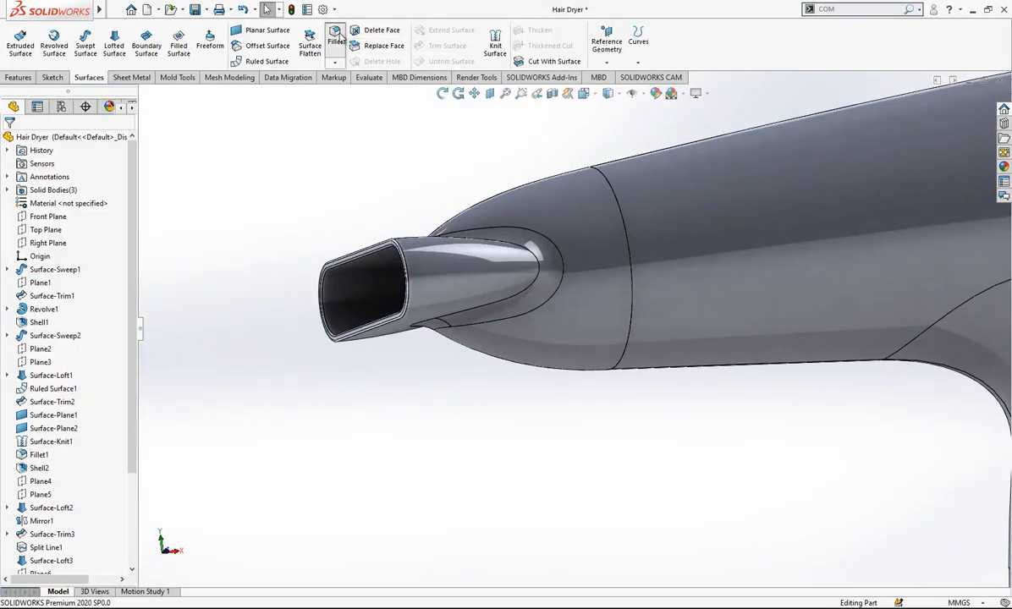
# - Fillet the nozzle body's rear edge, where it meets the main body, with a 0.5 mm radius
pyautogui.click(610, 184)
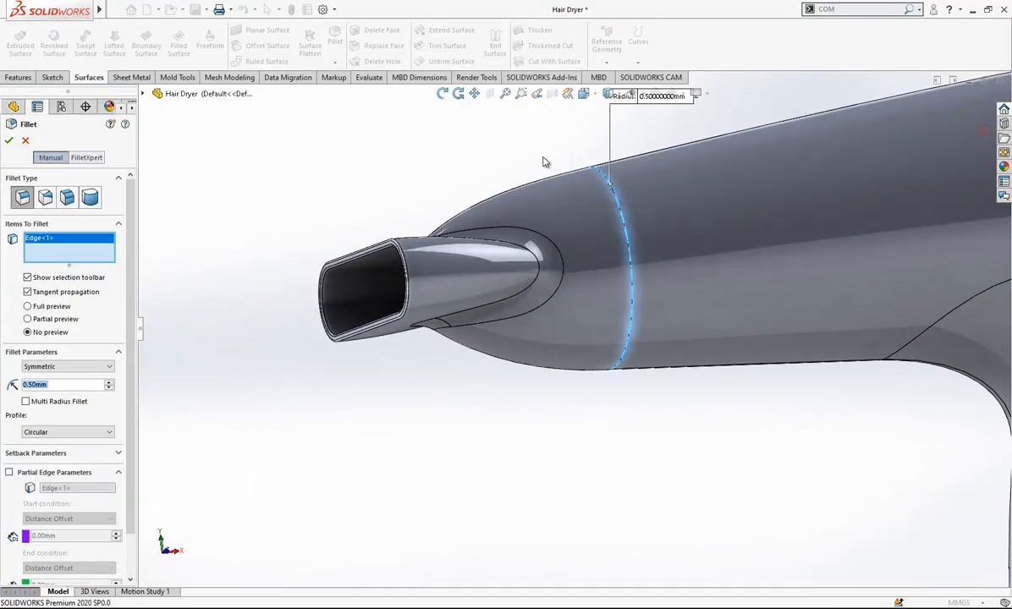
pyautogui.press('Return')
pyautogui.moveTo(637, 196); pyautogui.dragTo(625, 129, button='middle')
pyautogui.scroll(-2, 626, 130)
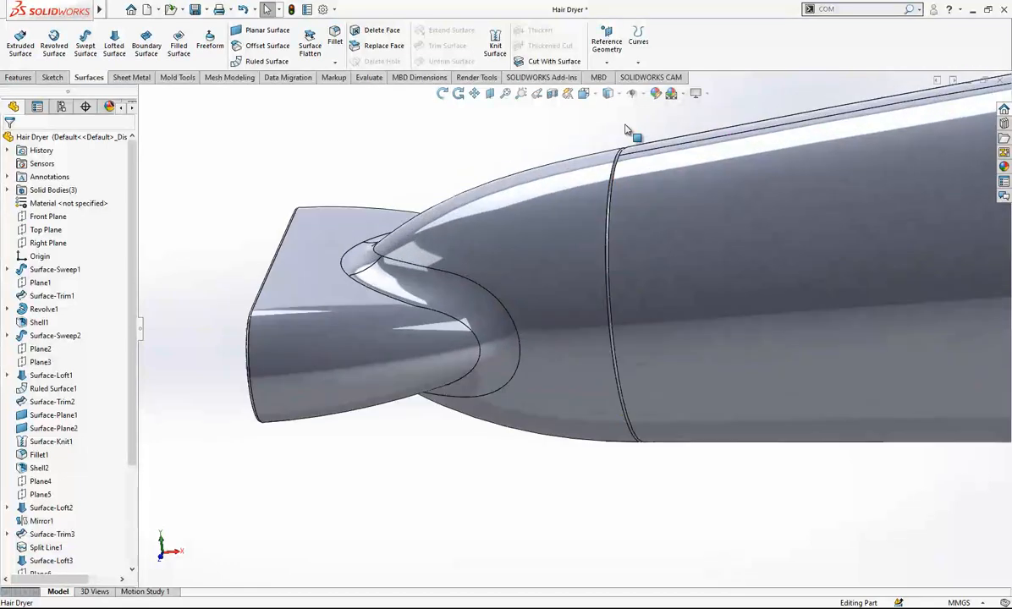
# - Fillet the main body's front edge at the nozzle seam with the same 0.5 mm radius
pyautogui.scroll(-4, 623, 203)
pyautogui.click(603, 222)
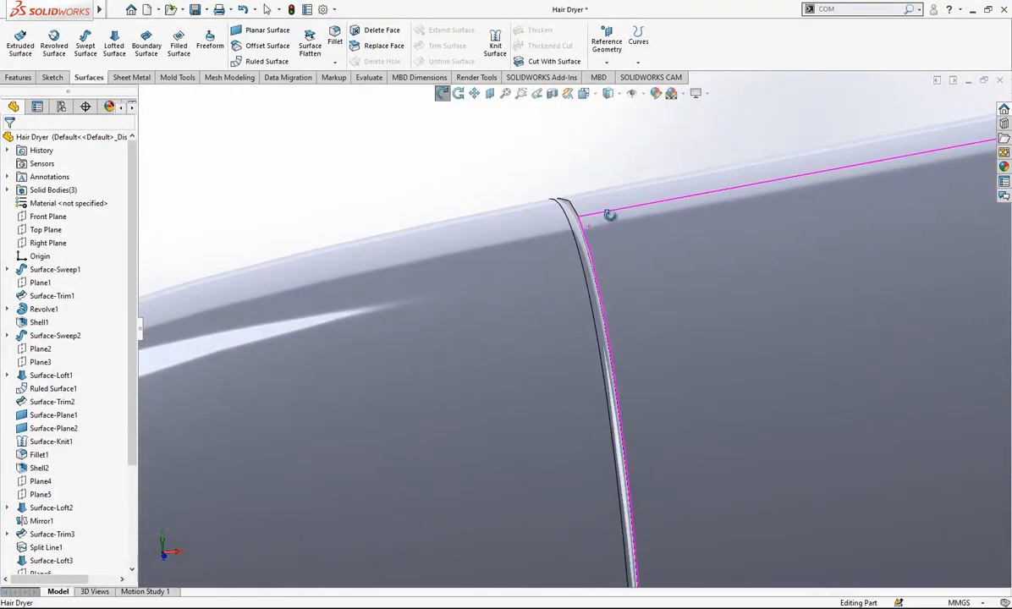
pyautogui.click(517, 157)
pyautogui.click(592, 256)
pyautogui.rightClick(448, 175)
# - Fillet the rear cap's edge where it meets the main body with a 0.5 mm radius
pyautogui.scroll(8, 457, 195)
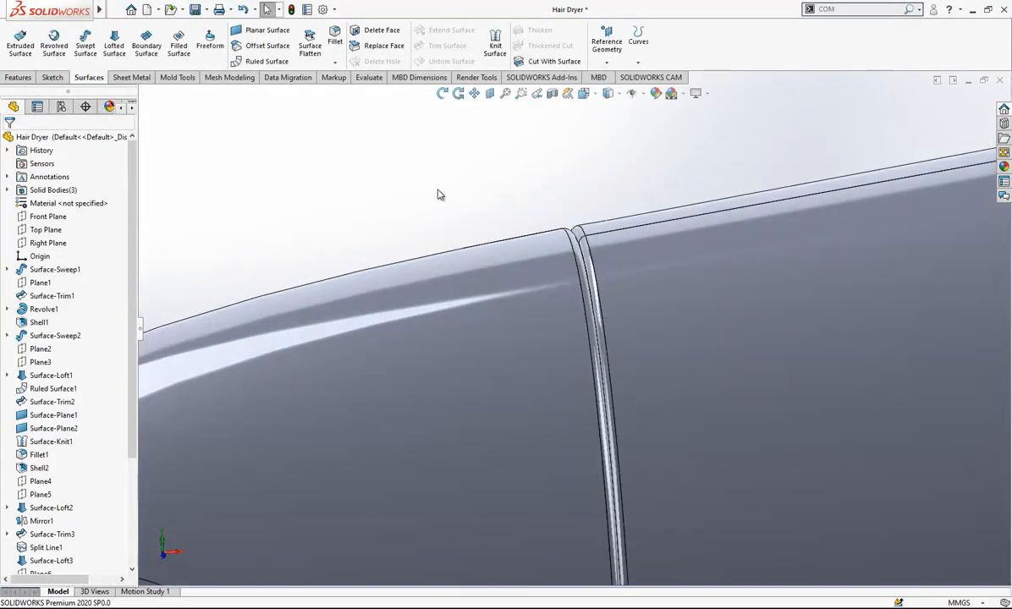
pyautogui.scroll(6, 599, 364)
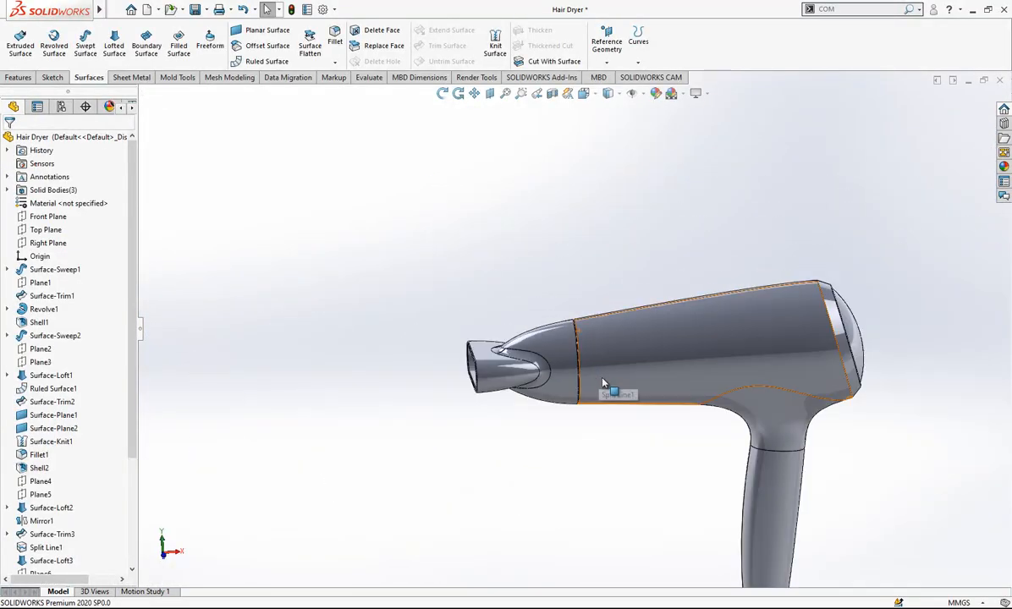
pyautogui.scroll(-2, 700, 327)
pyautogui.moveTo(700, 327)
pyautogui.mouseDown(button='middle')
pyautogui.moveTo(657, 353)
pyautogui.moveTo(696, 334)
pyautogui.mouseUp(button='middle')
pyautogui.scroll(2, 695, 334)
pyautogui.scroll(-8, 695, 335)
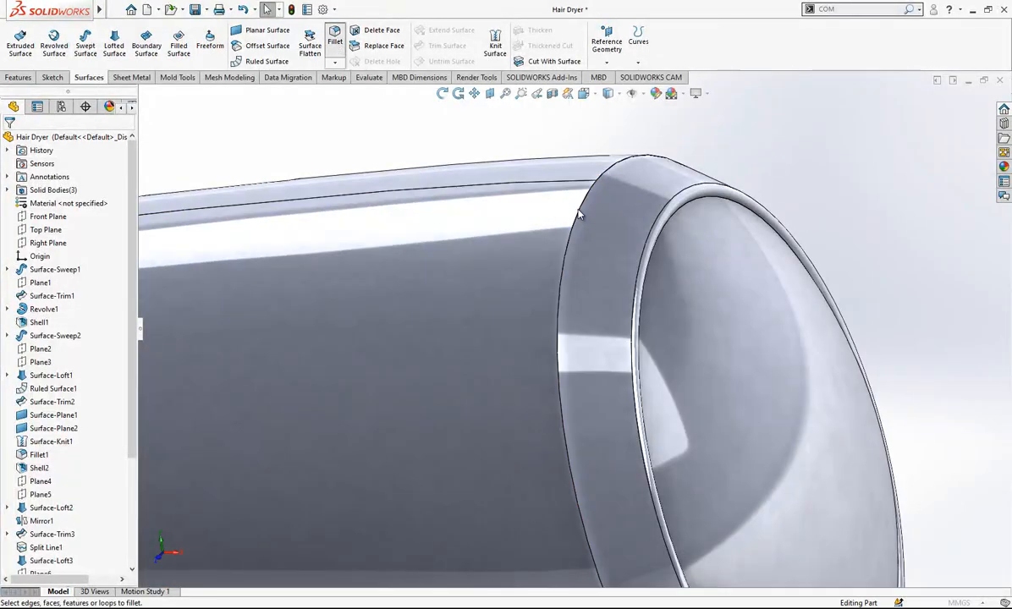
pyautogui.click(580, 209)
pyautogui.press('Return')
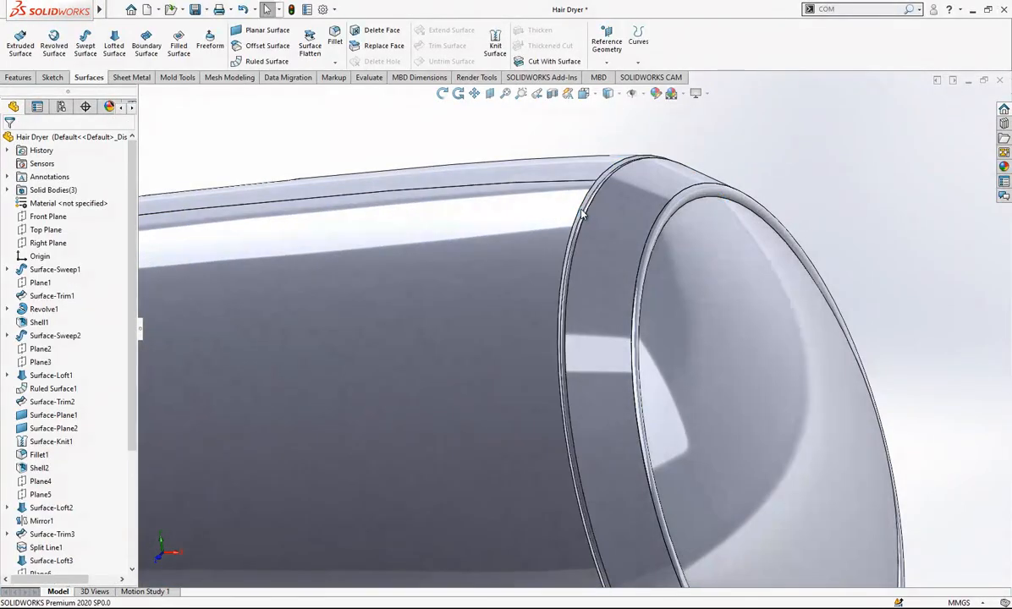
# - Fillet the two edges of the main body's rear rim beside the cap with a 0.5 mm radius
pyautogui.click(581, 215)
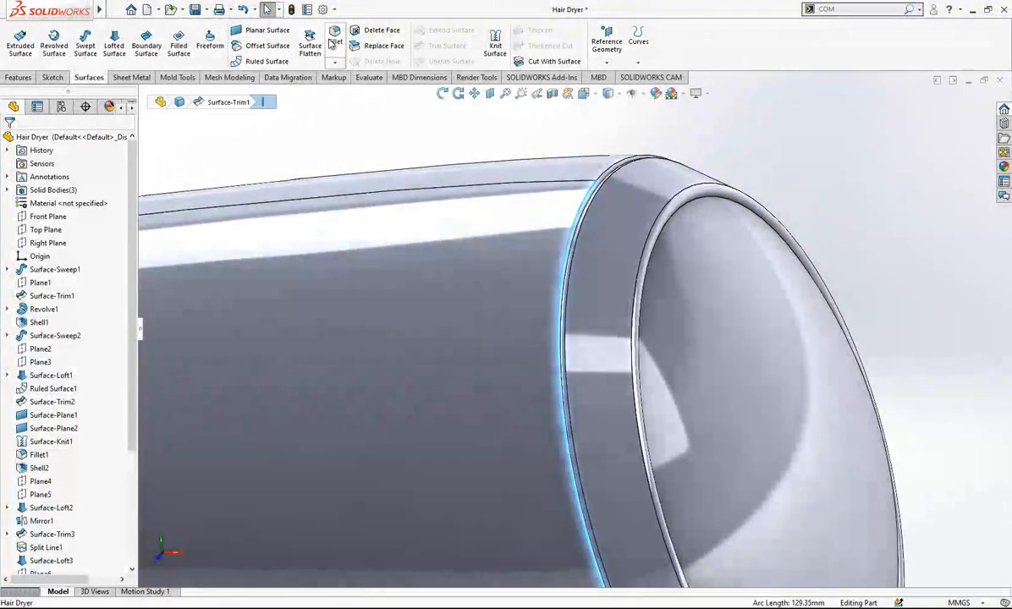
pyautogui.click(604, 170)
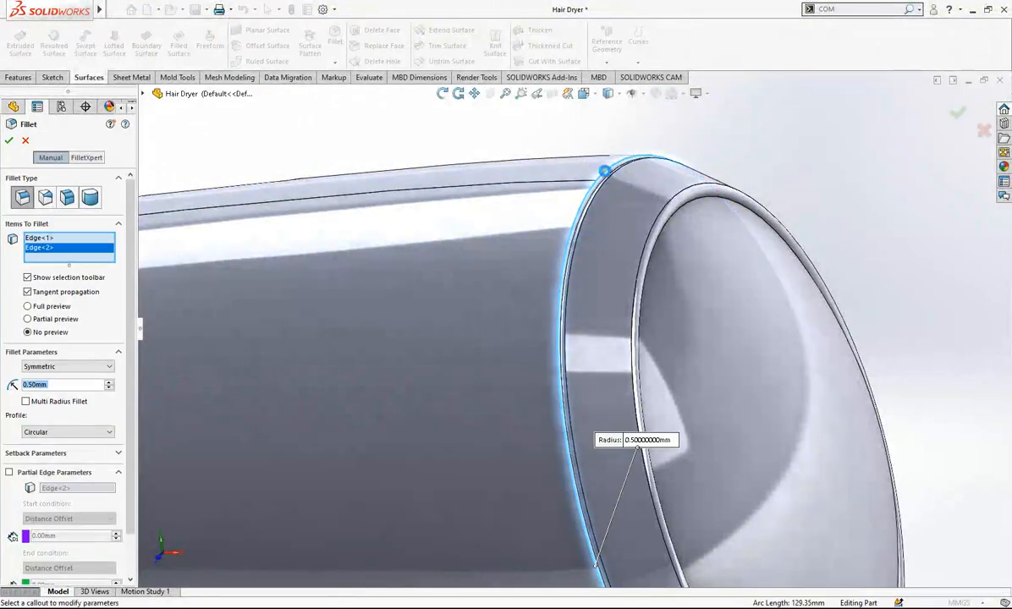
pyautogui.press('Return')
pyautogui.scroll(5, 624, 153)
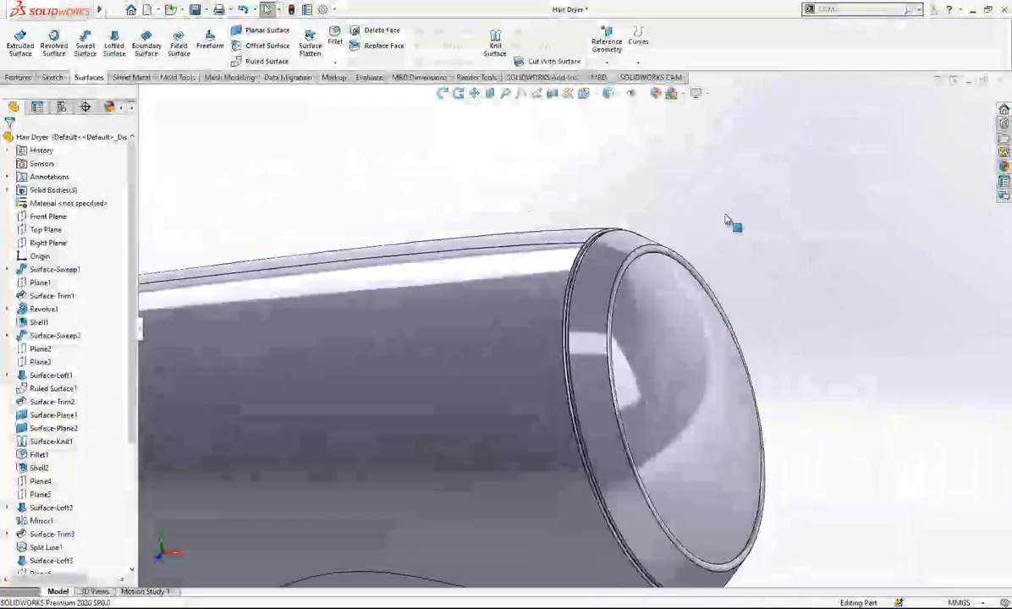
# - Switch to the Front view and examine the overall shape of the hair dryer, its seams and handle
pyautogui.moveTo(677, 392); pyautogui.dragTo(588, 352, button='middle')
pyautogui.click(584, 93)
pyautogui.click(417, 265)
pyautogui.scroll(1, 594, 242)
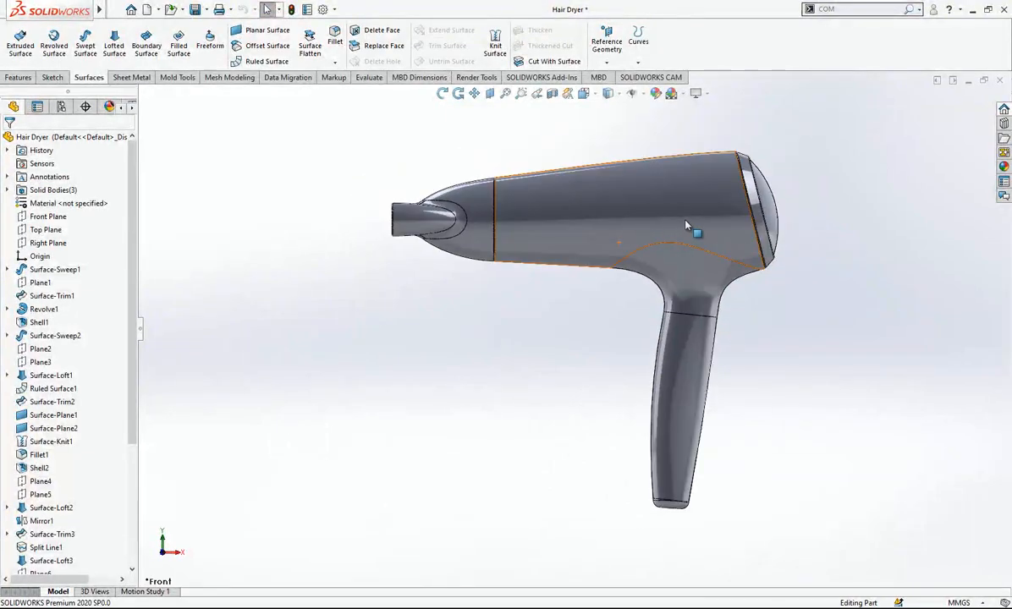
pyautogui.scroll(-2, 685, 223)
pyautogui.scroll(3, 590, 203)
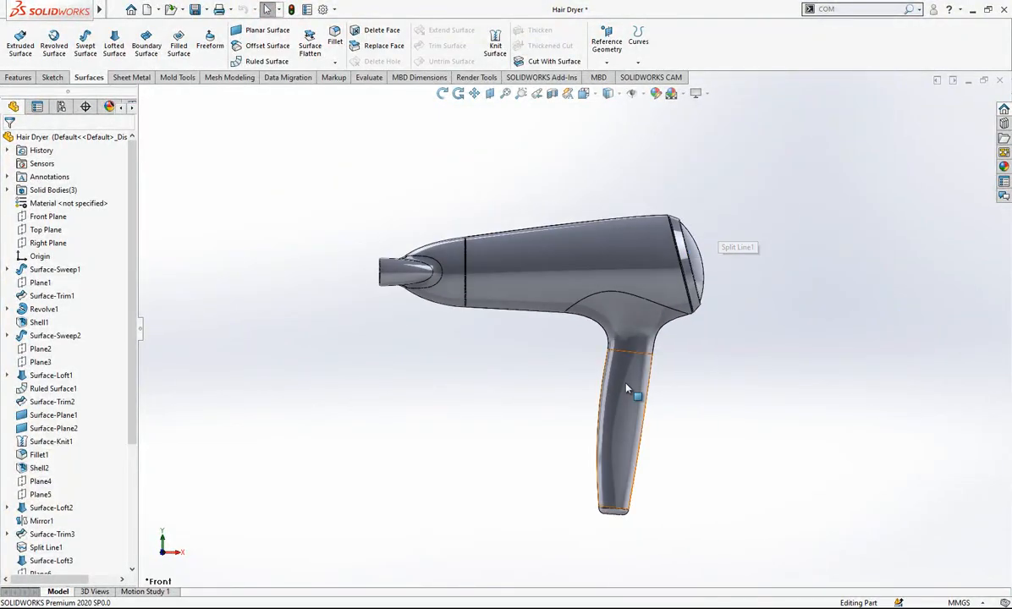
pyautogui.scroll(-3, 626, 363)
pyautogui.scroll(-1, 641, 359)
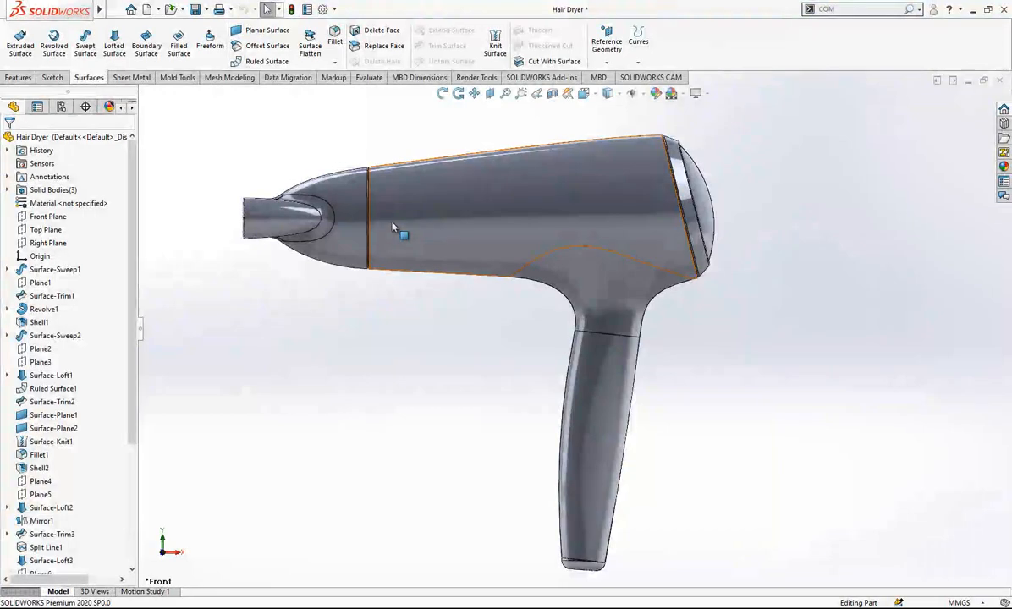
# - On the Front Plane, sketch a horizontal construction line about 247 mm long from the origin rearward through the body
pyautogui.scroll(2, 584, 327)
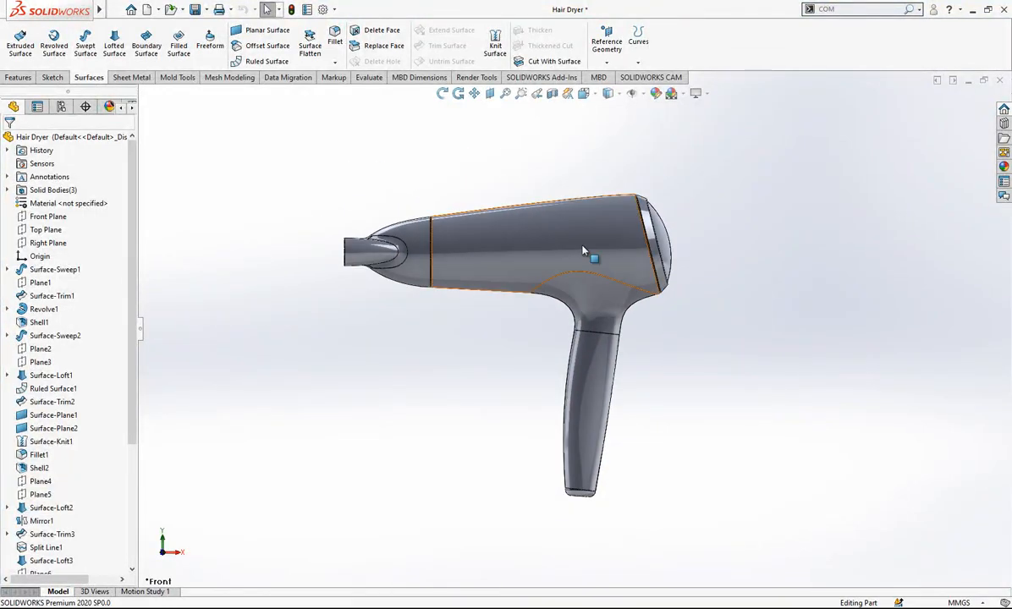
pyautogui.click(47, 216)
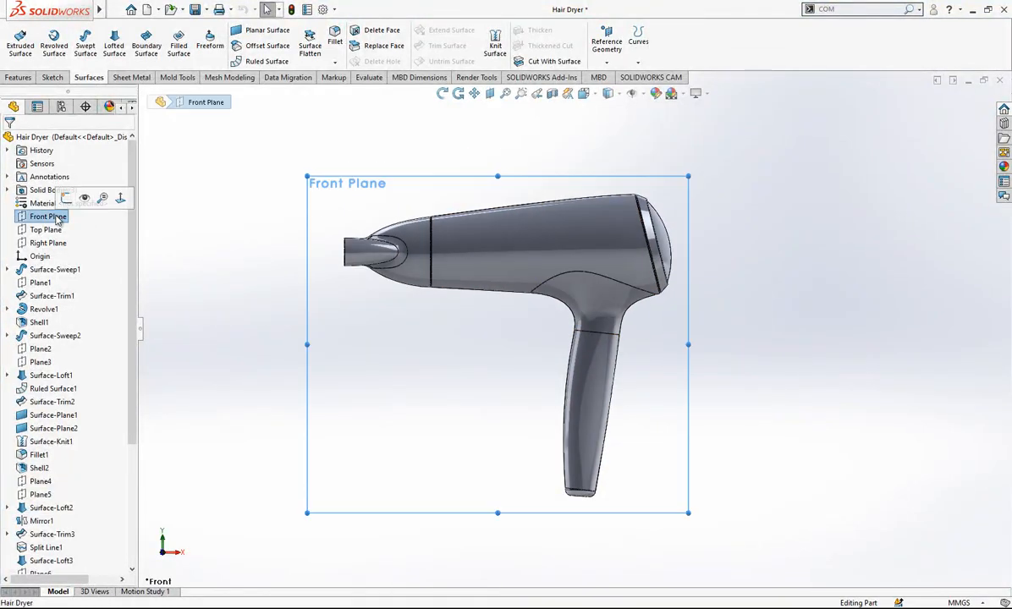
pyautogui.click(71, 188)
pyautogui.click(79, 30)
pyautogui.scroll(-3, 449, 269)
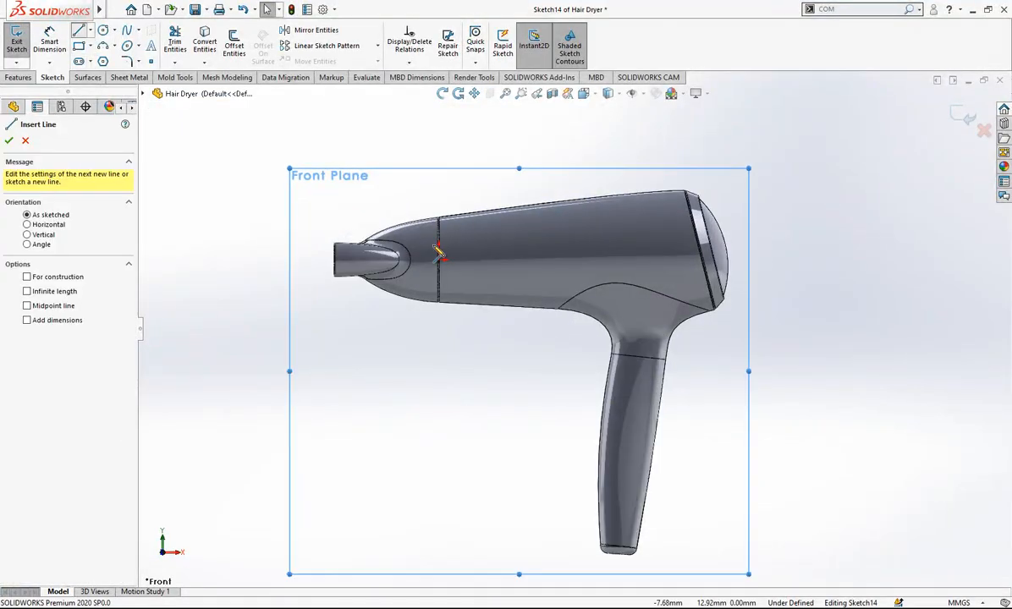
pyautogui.click(448, 268)
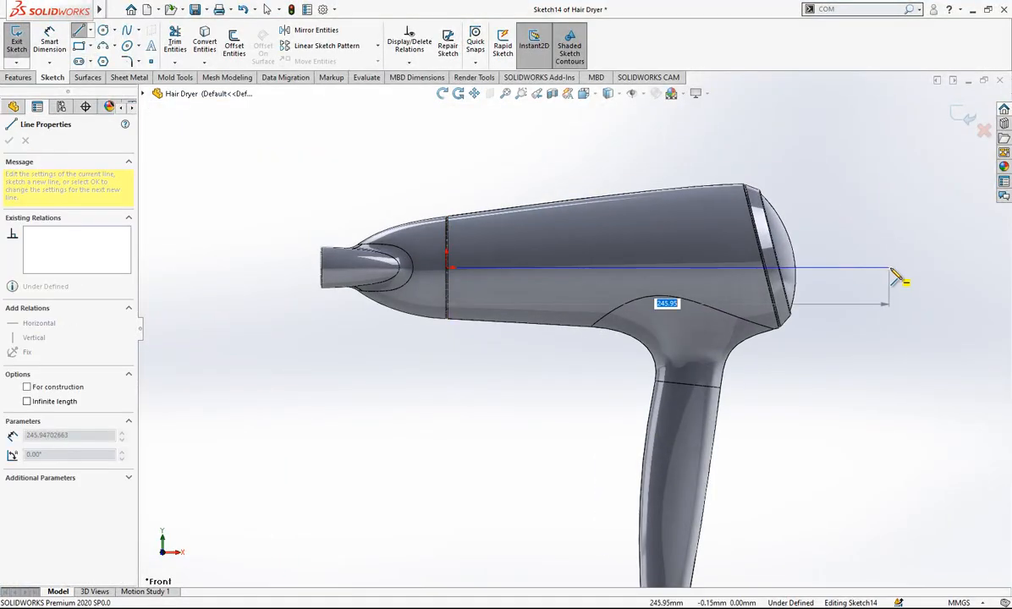
pyautogui.click(890, 267)
pyautogui.press('Escape')
pyautogui.click(871, 269)
pyautogui.click(385, 215)
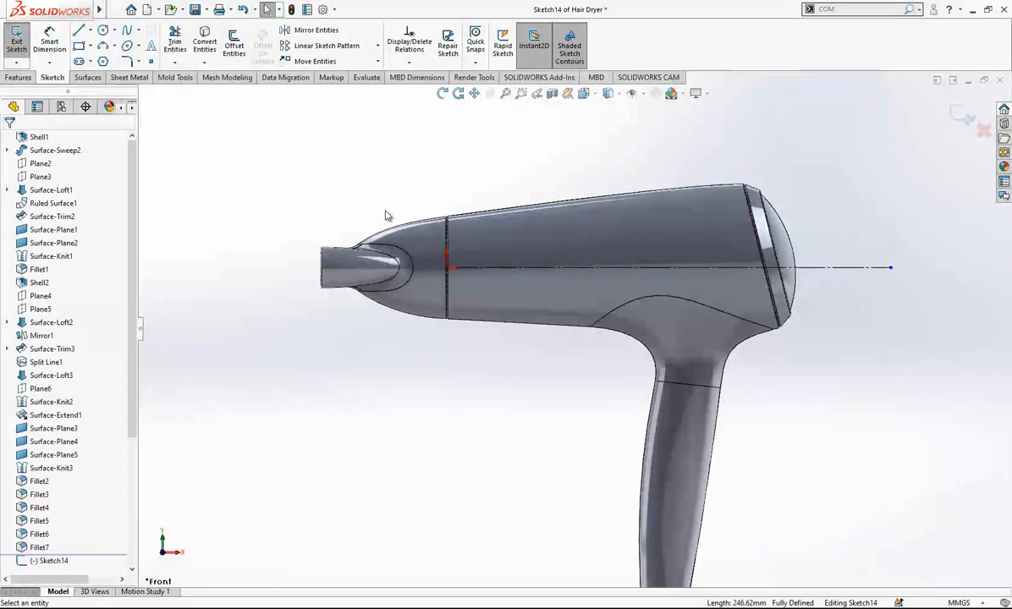
# - Draw a horizontal line about 149 mm long just below the construction line, starting at the nozzle seam
pyautogui.click(78, 32)
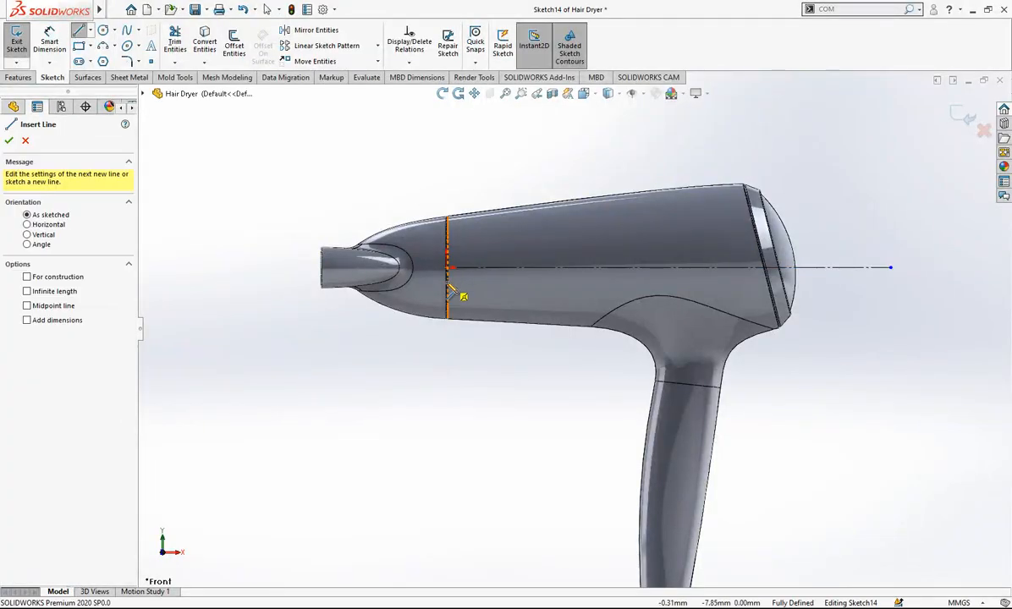
pyautogui.scroll(-5, 464, 283)
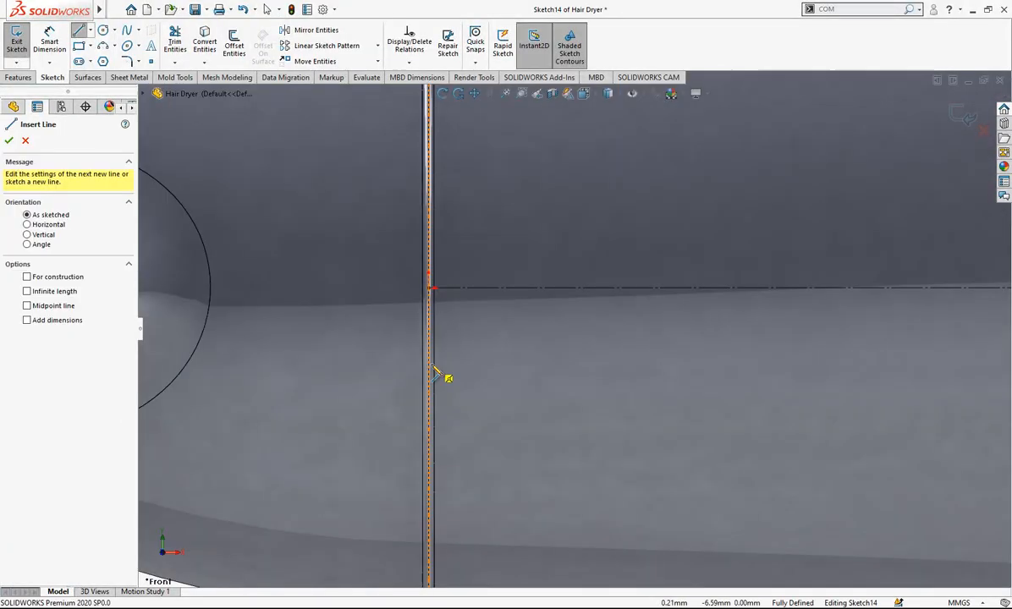
pyautogui.click(432, 373)
pyautogui.scroll(8, 660, 373)
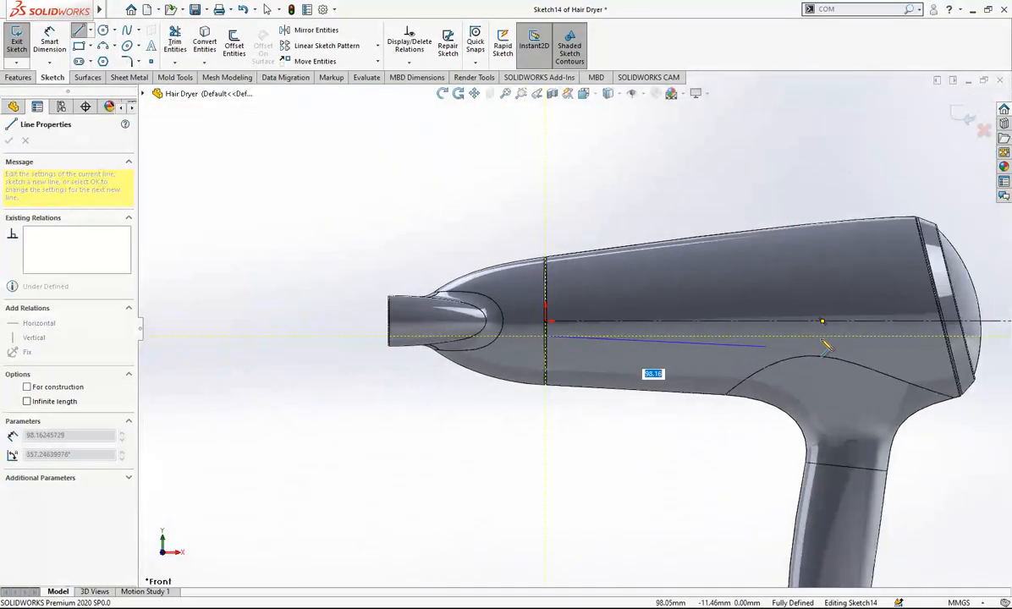
pyautogui.click(879, 336)
pyautogui.press('Escape')
pyautogui.click(829, 335)
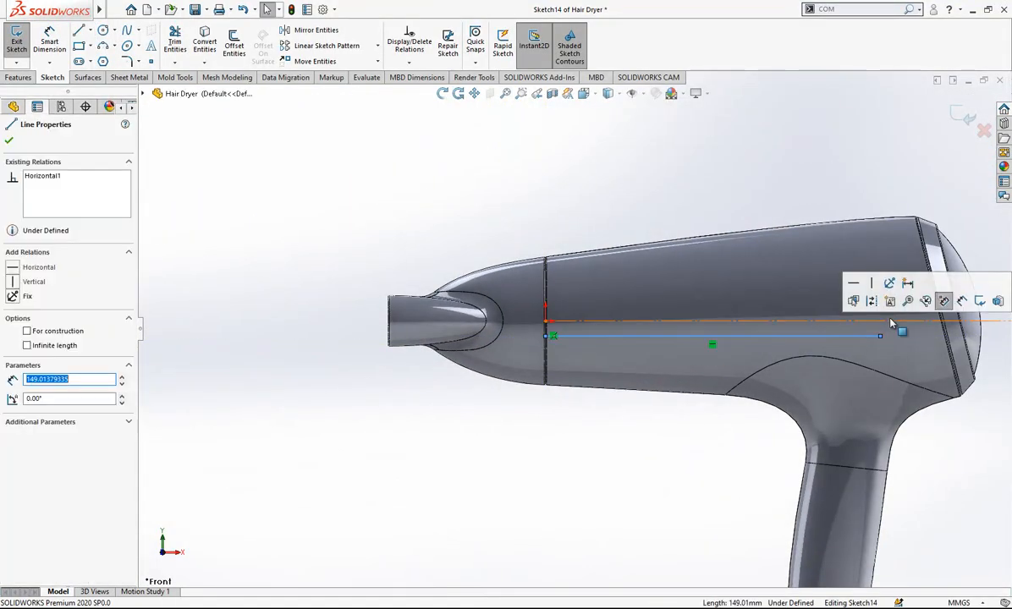
pyautogui.click(872, 302)
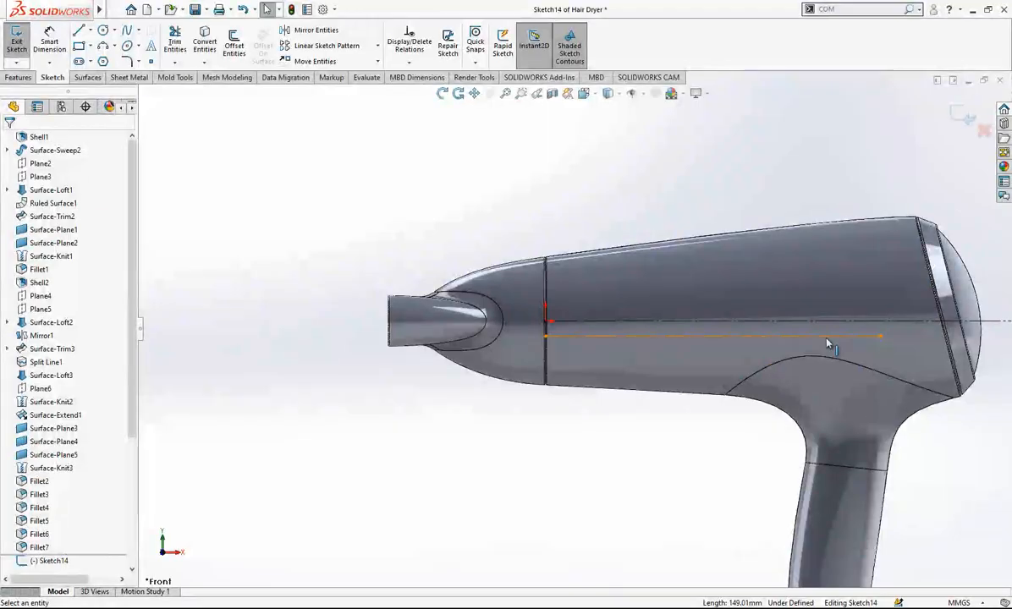
pyautogui.click(829, 336)
pyautogui.click(873, 302)
pyautogui.scroll(4, 563, 328)
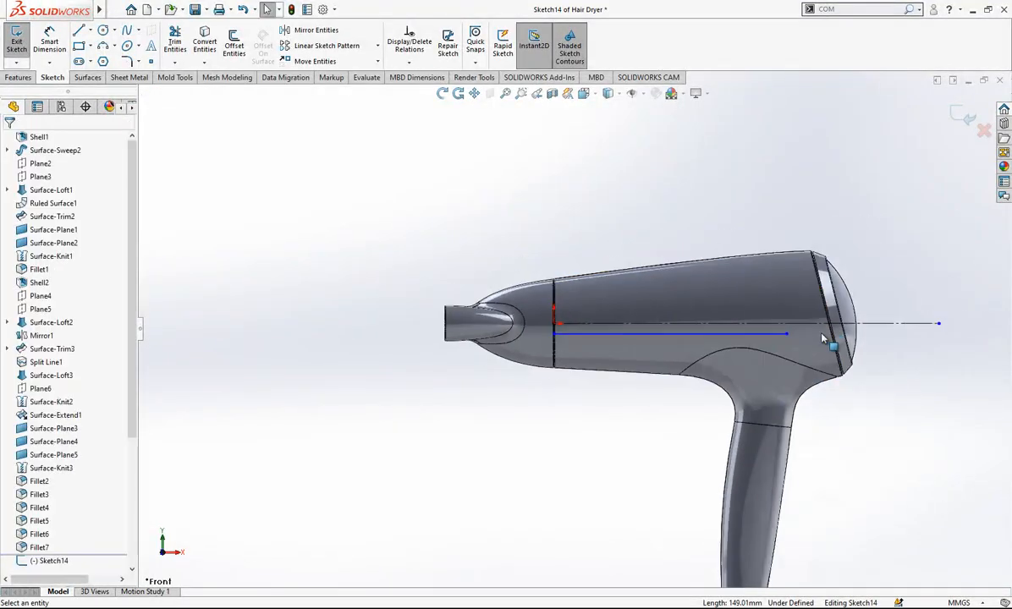
# - Try a doubled distance dimension between the lower line and the construction centerline, and delete that dimension
pyautogui.click(605, 331)
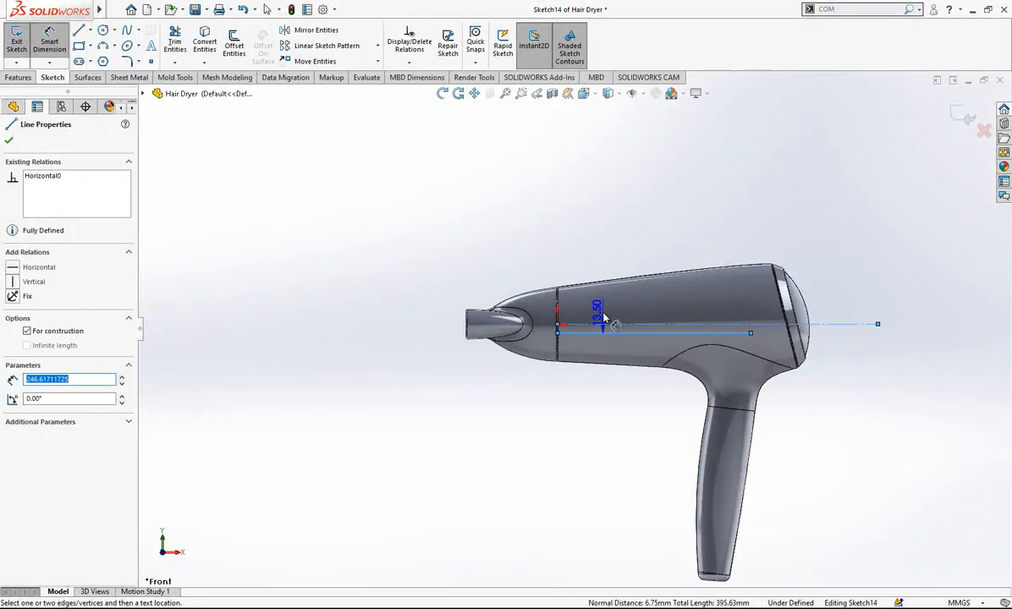
pyautogui.click(563, 287)
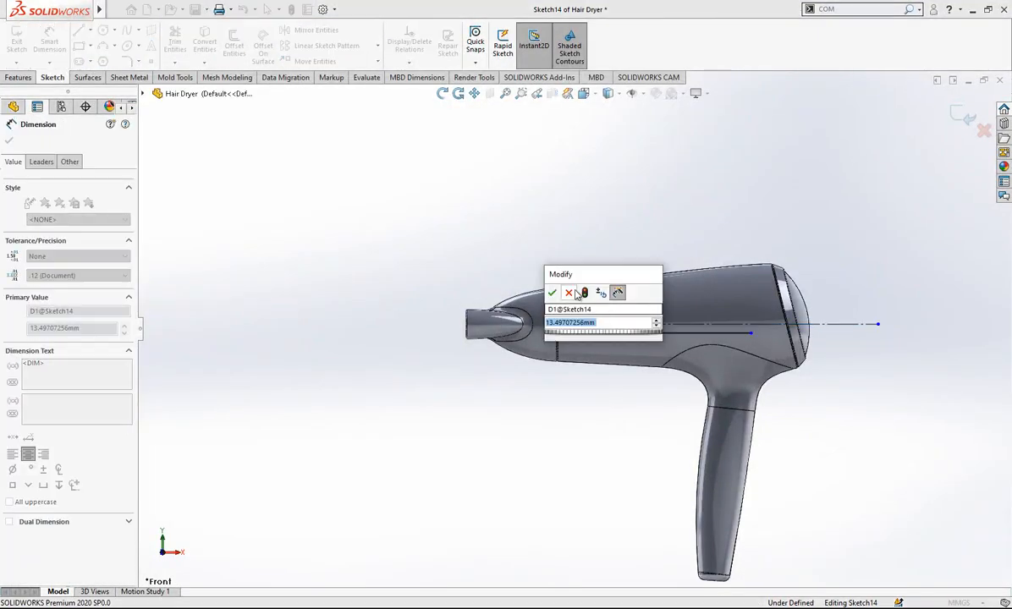
pyautogui.press('Return')
pyautogui.scroll(-5, 597, 334)
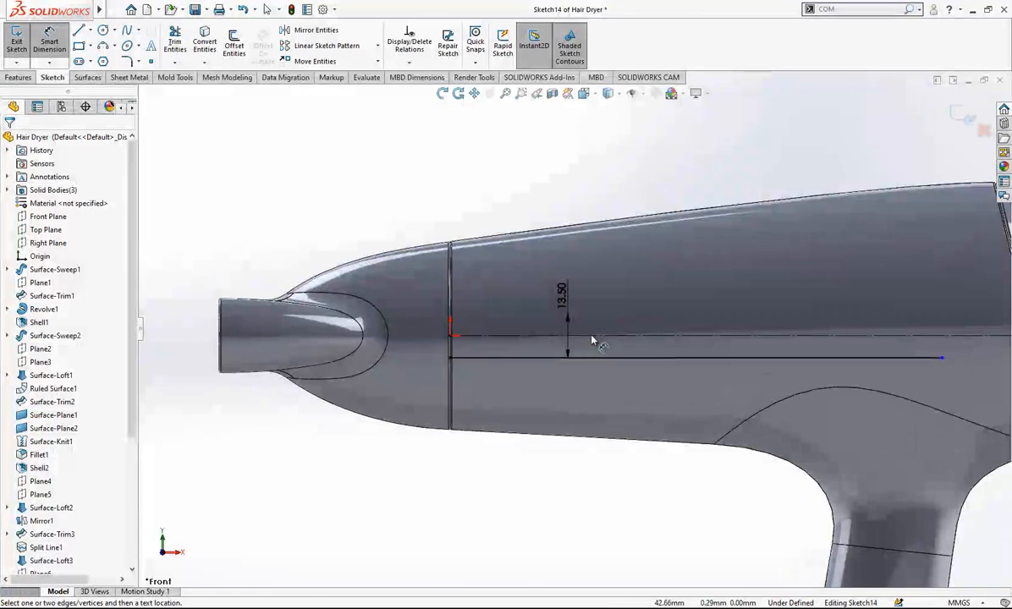
pyautogui.click(591, 336)
pyautogui.press('Escape')
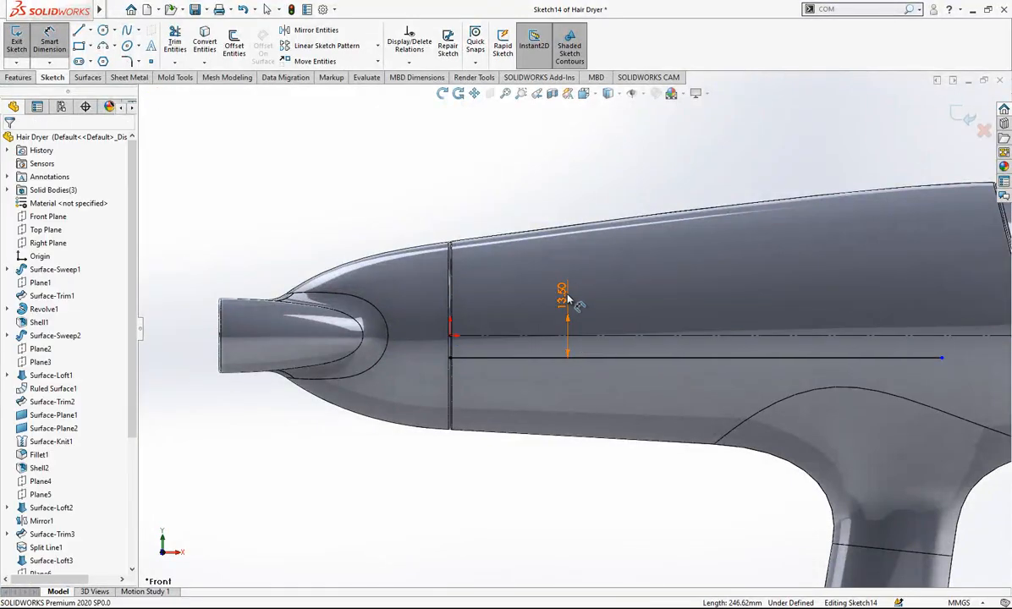
pyautogui.press('Delete')
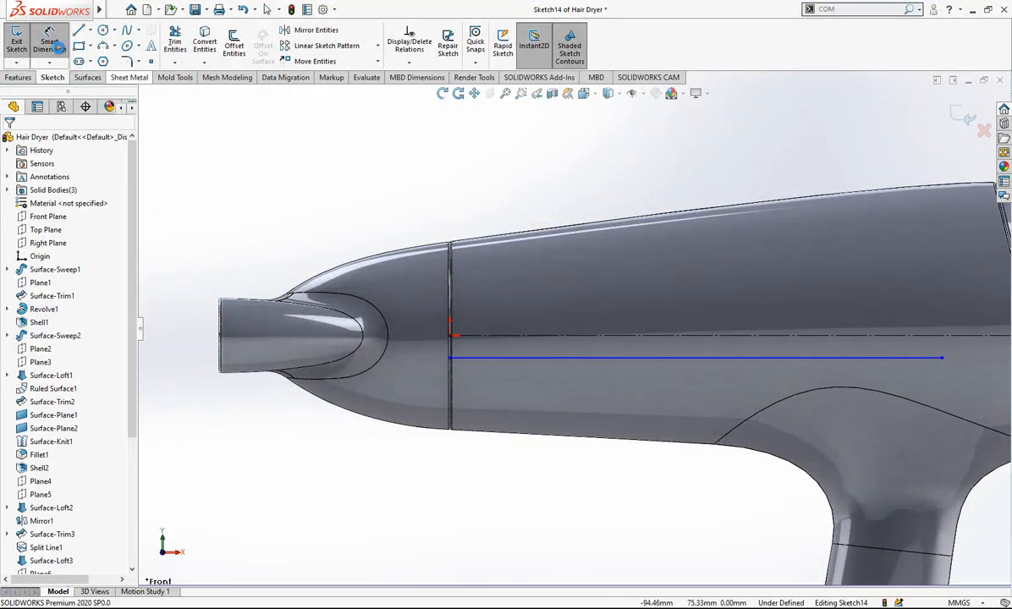
# - Dimension the lower horizontal line 7 mm from the origin
pyautogui.click(51, 47)
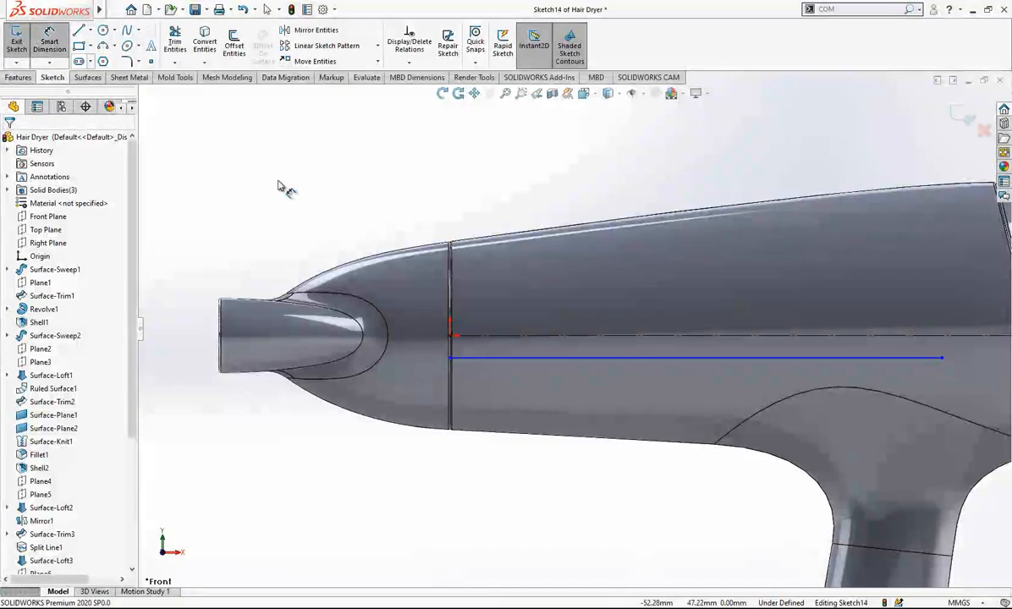
pyautogui.click(499, 352)
pyautogui.click(452, 337)
pyautogui.click(436, 354)
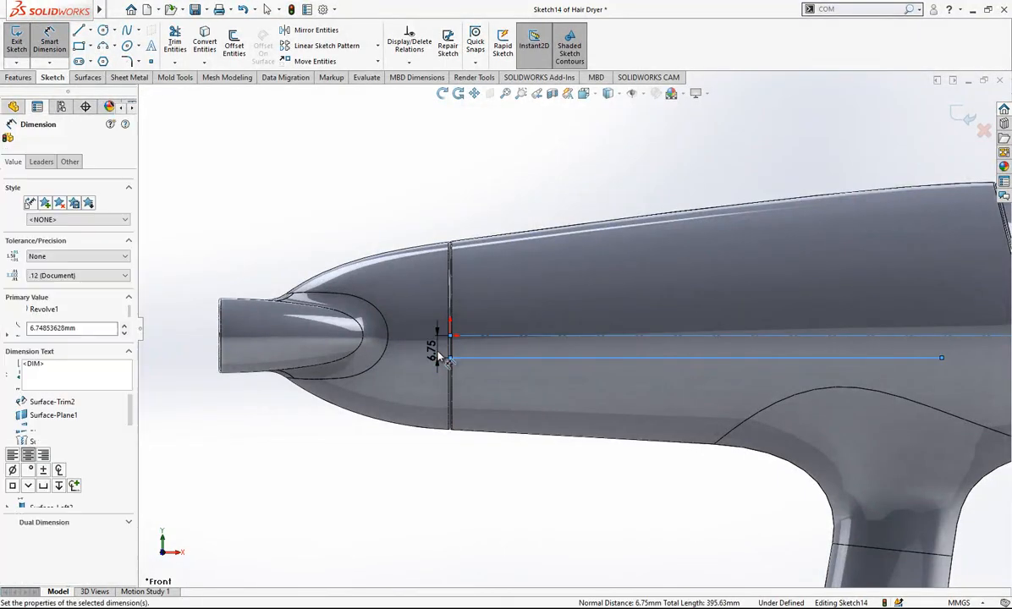
pyautogui.write('7')
pyautogui.press('Return')
pyautogui.click(483, 176)
pyautogui.press('z')
pyautogui.press('z')
pyautogui.press('z')
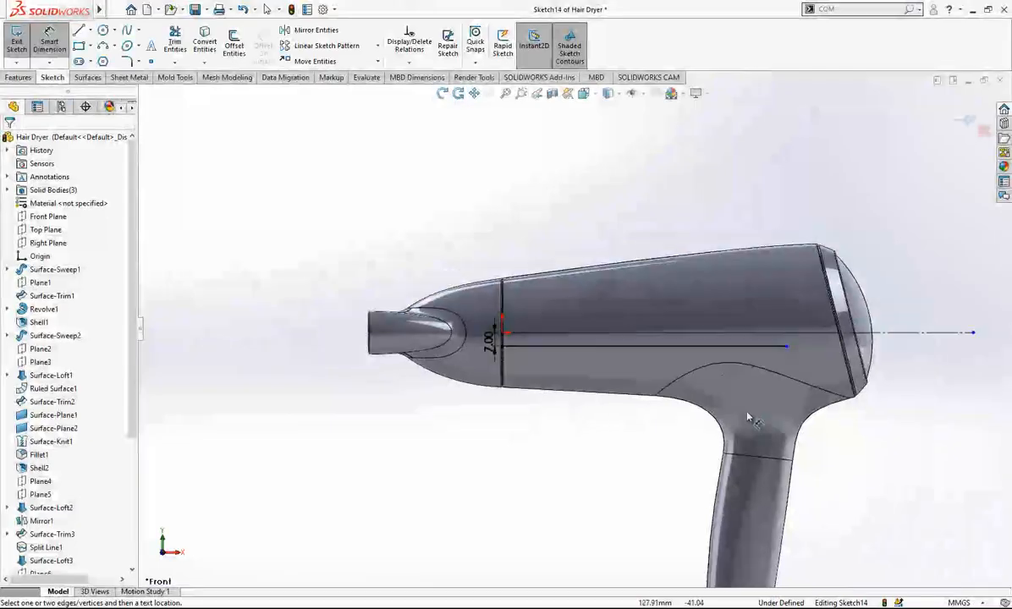
pyautogui.scroll(3, 723, 443)
pyautogui.scroll(-3, 683, 520)
pyautogui.press('Escape')
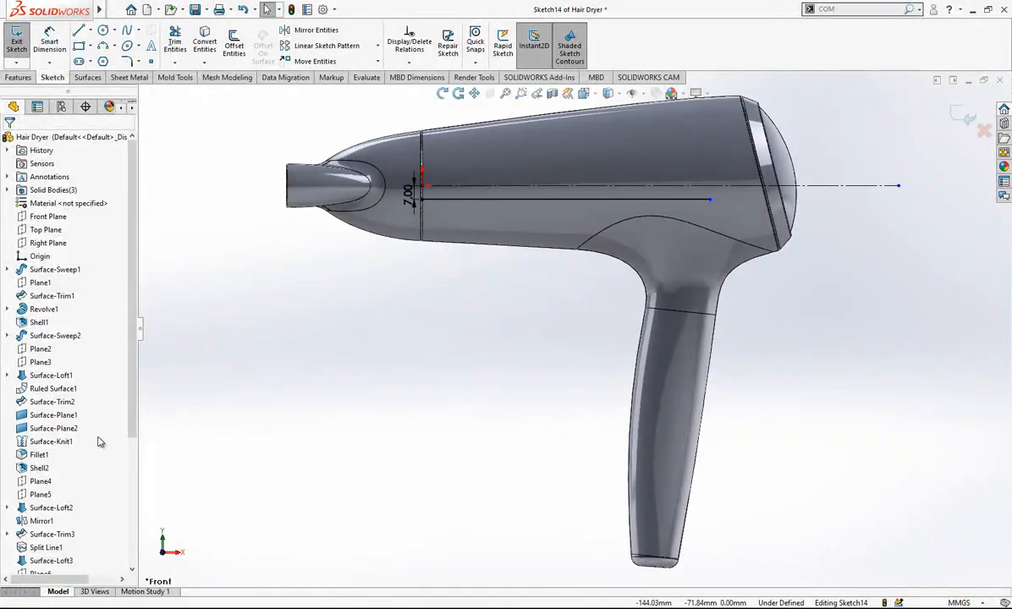
# - Show Sketch9 contained in the Surface-Loft2 feature
pyautogui.scroll(-5, 124, 474)
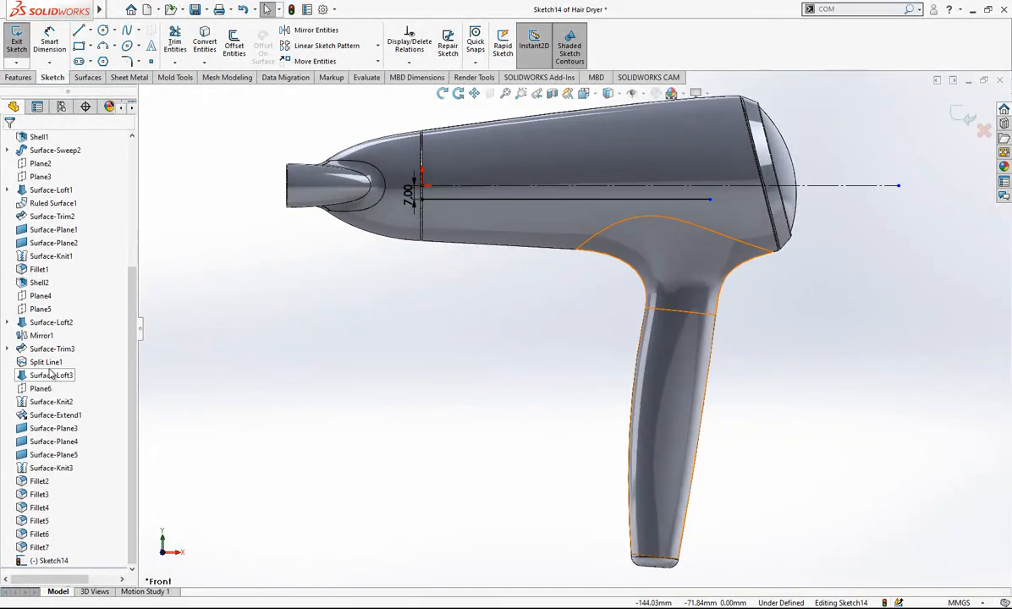
pyautogui.click(50, 378)
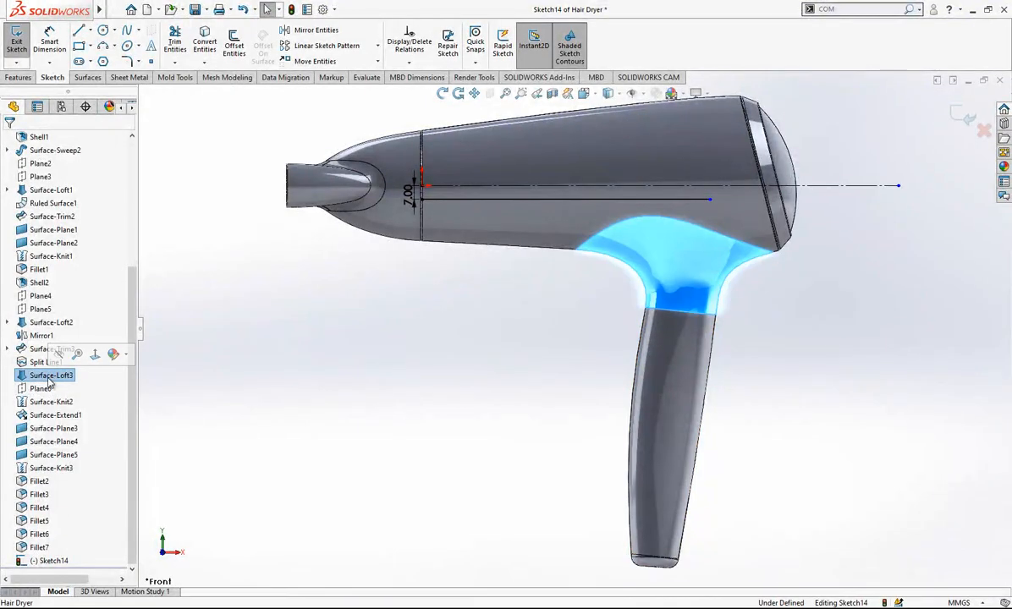
pyautogui.click(36, 350)
pyautogui.click(8, 323)
pyautogui.click(52, 335)
pyautogui.click(53, 318)
# - Convert the handle's center line from Sketch9 into the current sketch and extend its lower end to the handle's bottom edge
pyautogui.scroll(2, 668, 354)
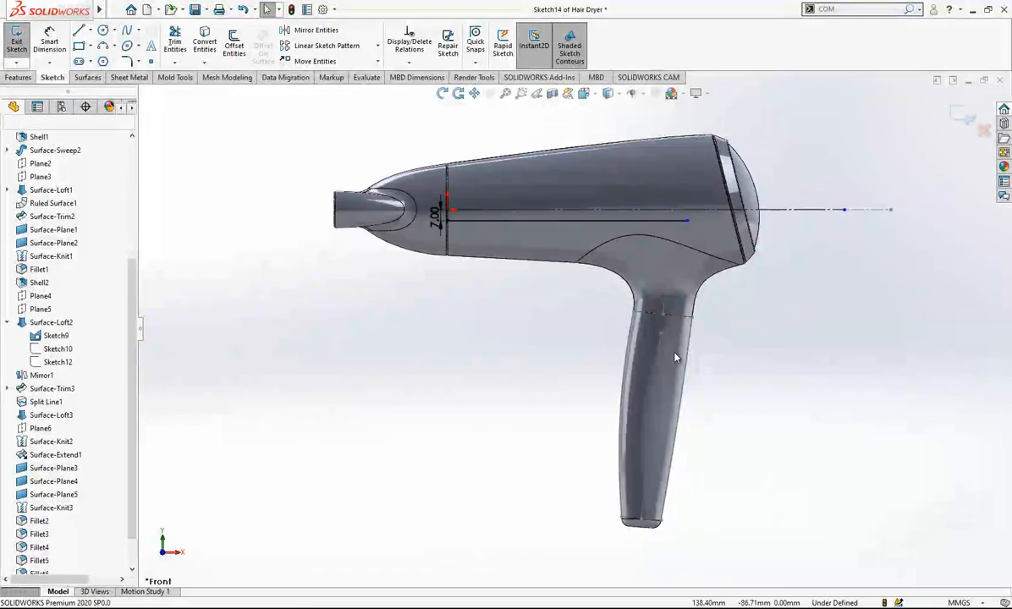
pyautogui.scroll(-1, 681, 377)
pyautogui.click(635, 364)
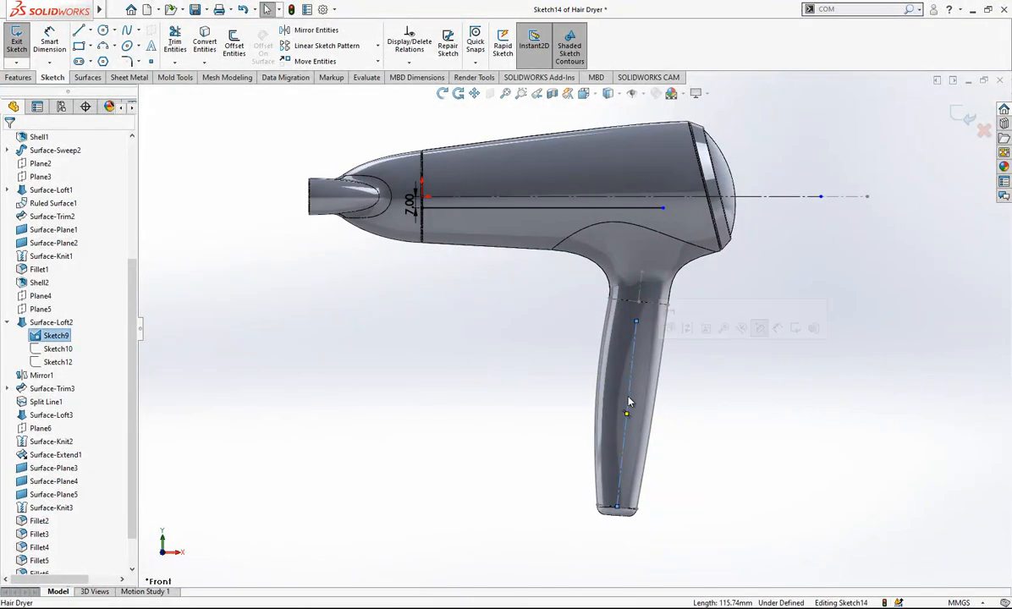
pyautogui.scroll(-1, 650, 436)
pyautogui.click(213, 56)
pyautogui.moveTo(607, 518); pyautogui.dragTo(606, 549)
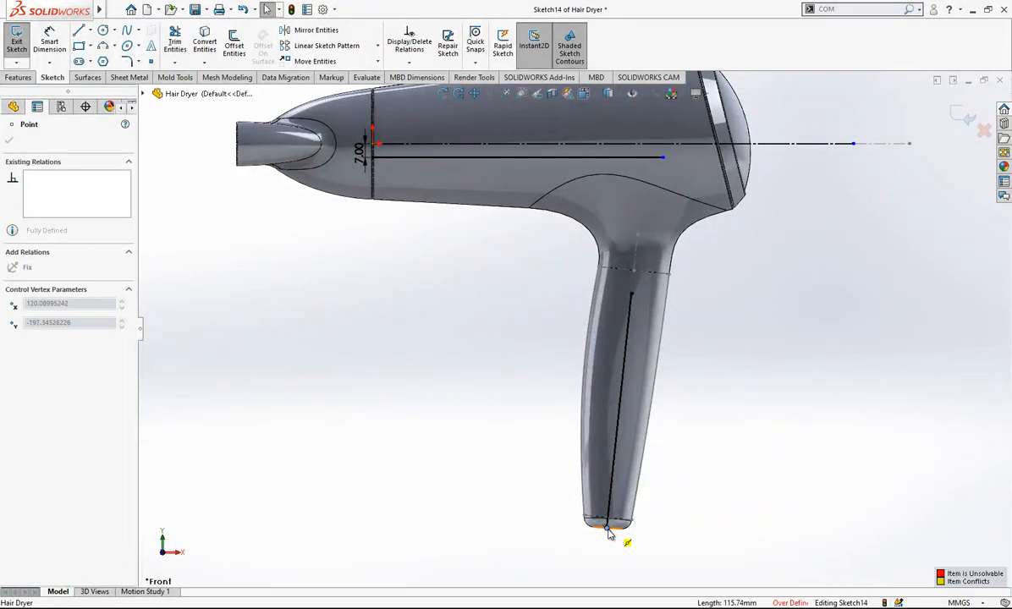
pyautogui.click(709, 370)
# - Hide Sketch9 again and extend the converted handle line's upper end to the seam between neck and handle
pyautogui.scroll(-3, 657, 462)
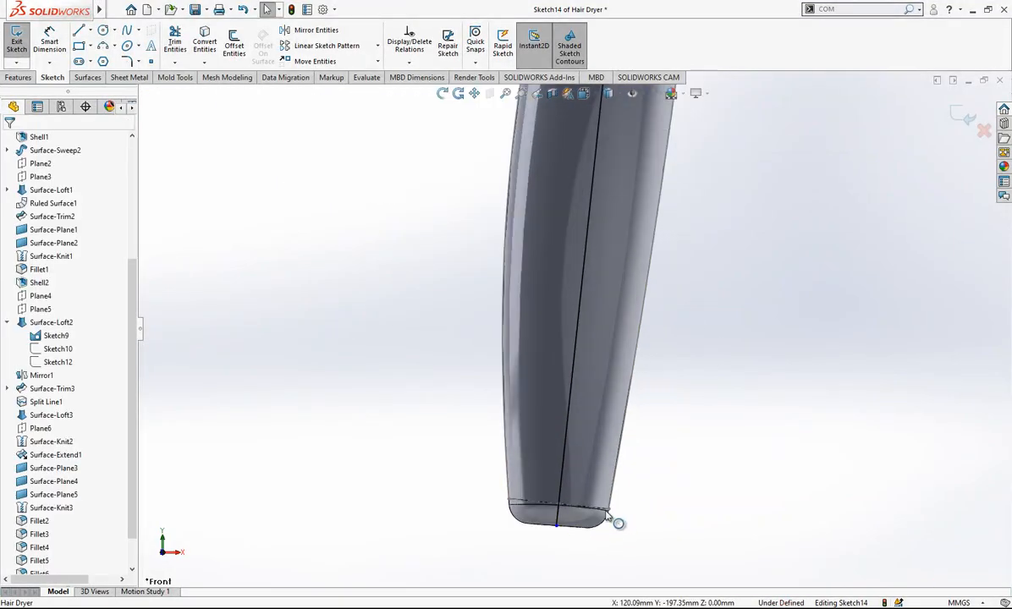
pyautogui.scroll(6, 614, 523)
pyautogui.scroll(-2, 585, 217)
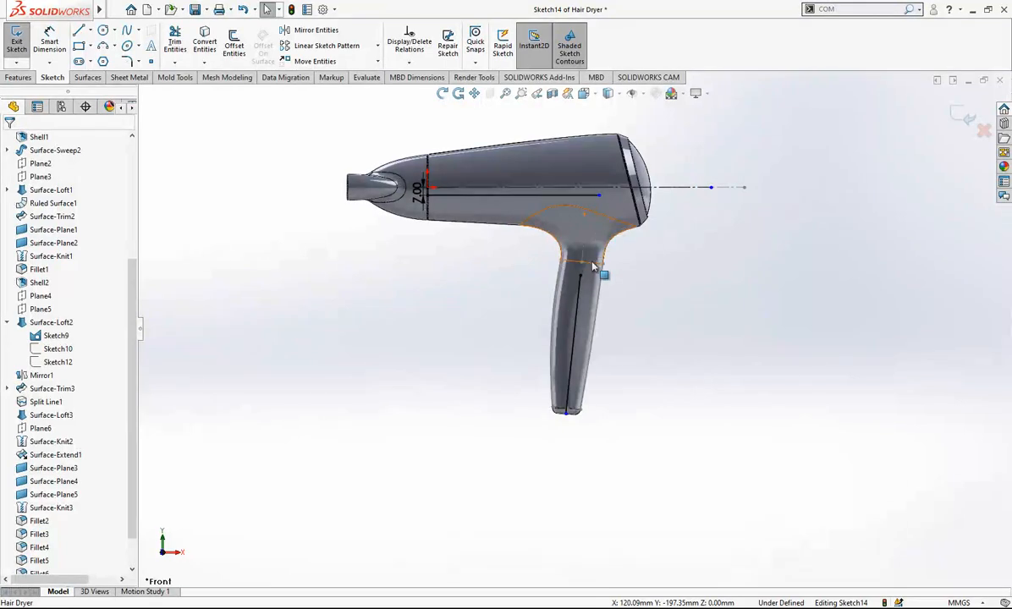
pyautogui.click(50, 336)
pyautogui.rightClick(45, 336)
pyautogui.click(55, 318)
pyautogui.scroll(-2, 540, 230)
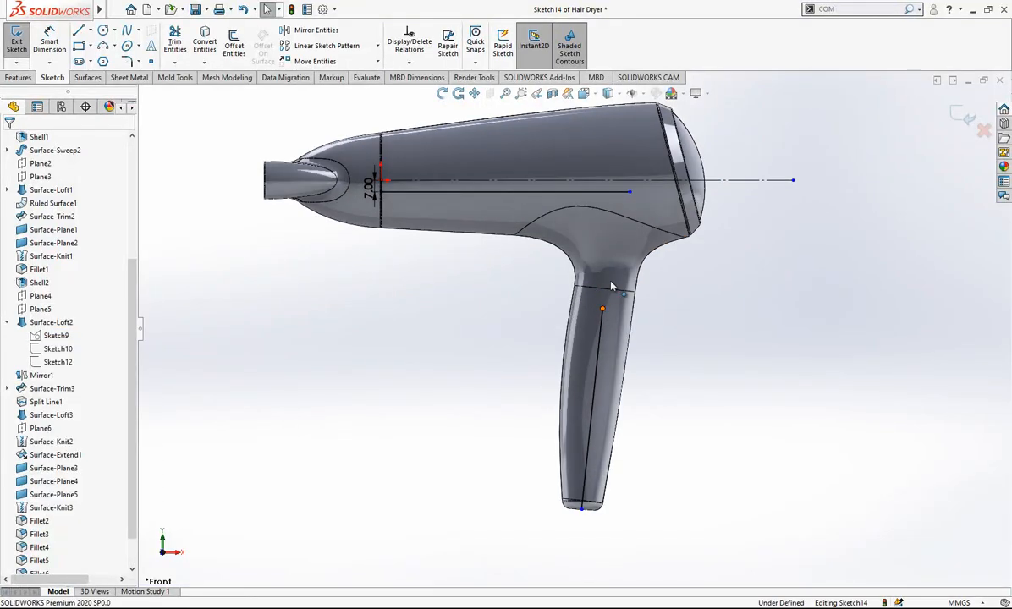
pyautogui.click(620, 291)
pyautogui.scroll(-2, 624, 221)
pyautogui.press('Escape')
# - Shorten the horizontal line to about 134 mm and draw a small arc tangent to its rear end, curving down toward the handle
pyautogui.moveTo(628, 191); pyautogui.dragTo(592, 191)
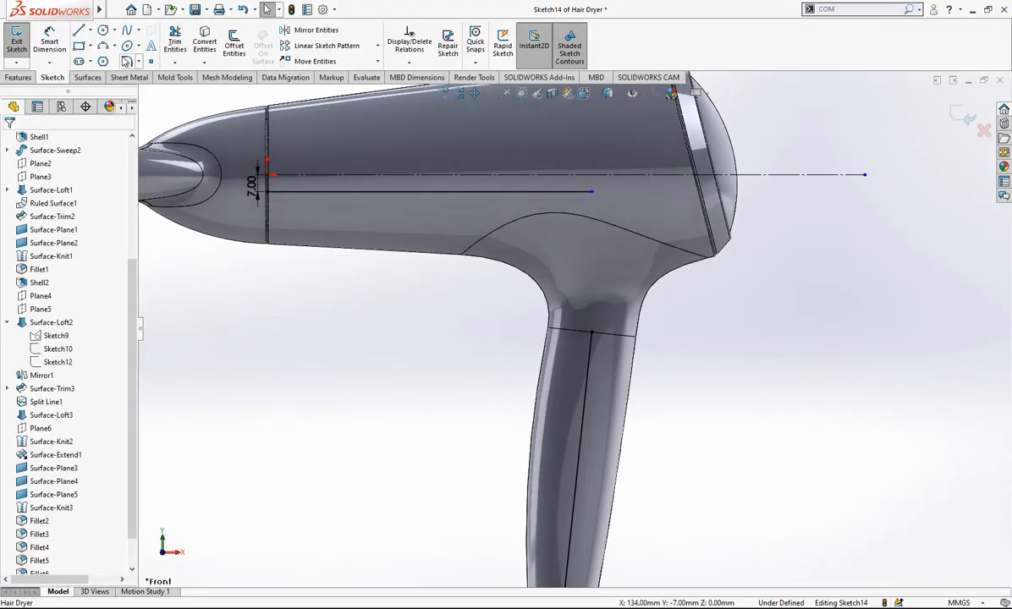
pyautogui.click(129, 59)
pyautogui.click(592, 191)
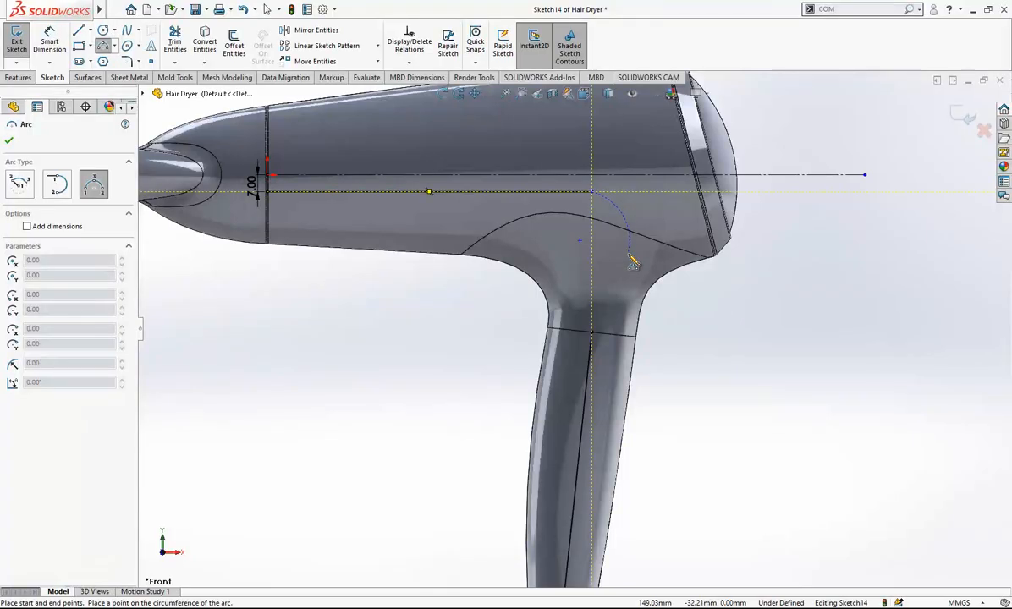
pyautogui.click(633, 217)
pyautogui.press('Escape')
pyautogui.click(621, 205)
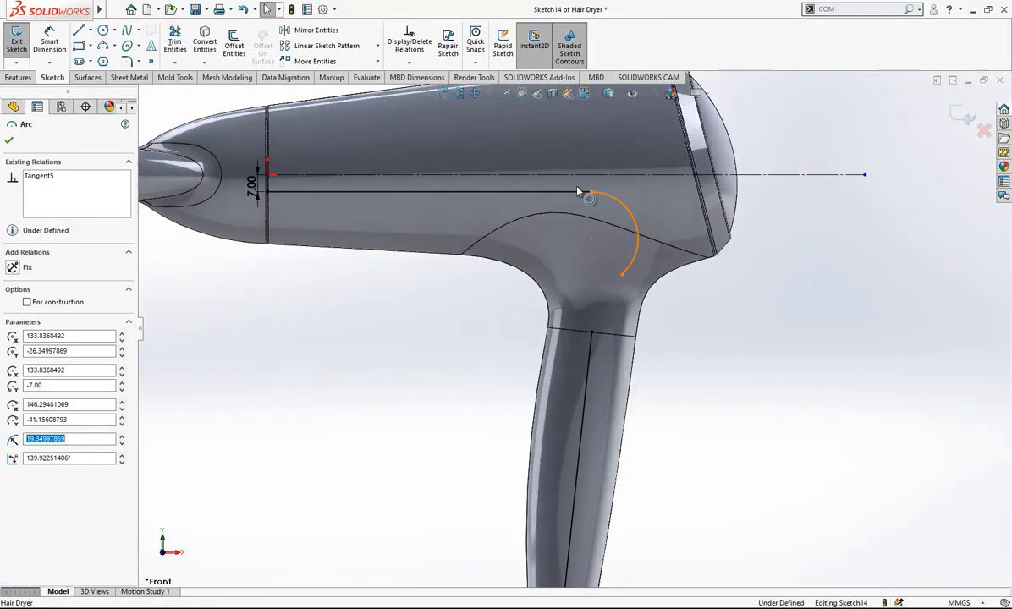
pyautogui.keyDown('ctrl'); pyautogui.click(559, 192); pyautogui.keyUp('ctrl')
pyautogui.press('Escape')
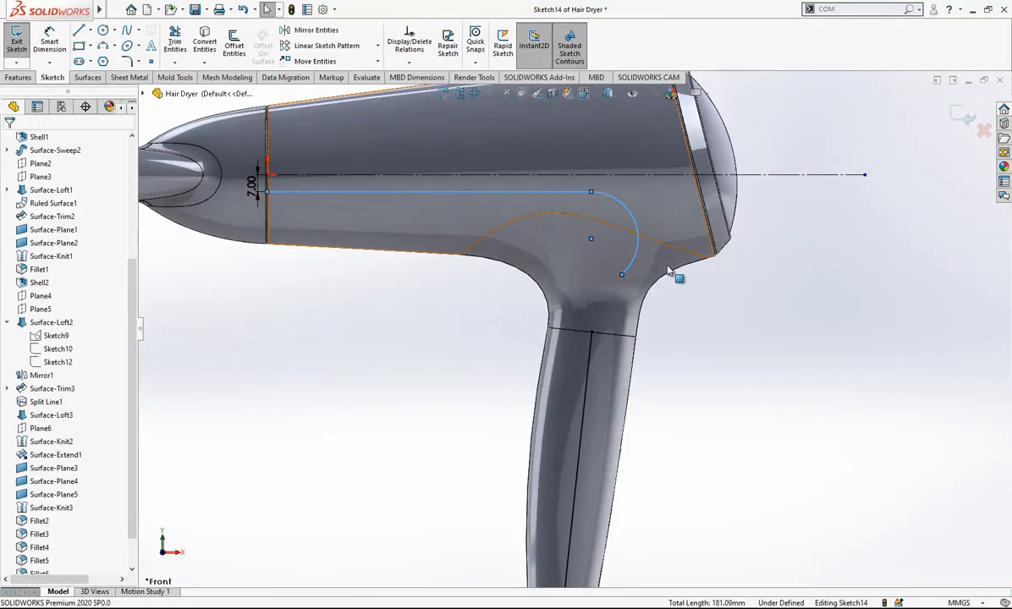
pyautogui.moveTo(622, 274); pyautogui.dragTo(622, 249)
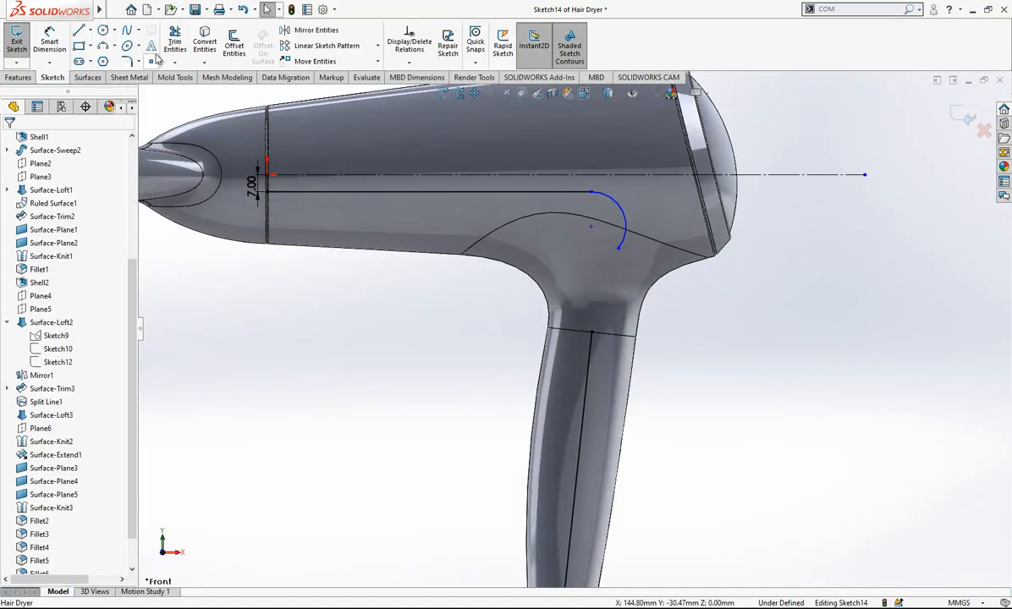
pyautogui.click(126, 31)
pyautogui.click(592, 332)
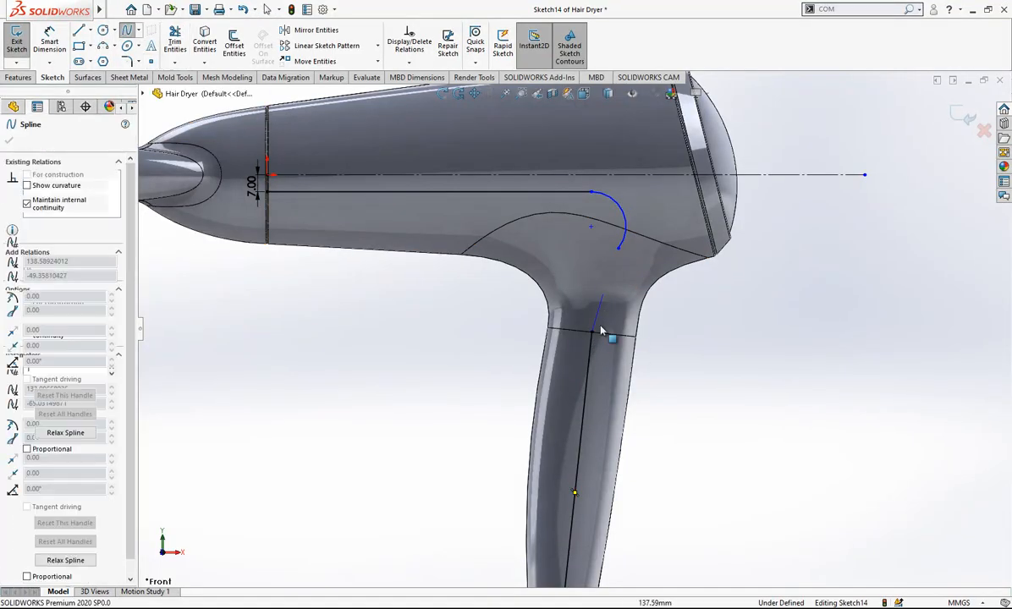
pyautogui.press('Escape')
# - Free the handle line's upper end from the seam and shorten the line so it ends slightly below the seam
pyautogui.click(592, 330)
pyautogui.press('Delete')
pyautogui.moveTo(593, 335)
pyautogui.mouseDown()
pyautogui.moveTo(585, 365)
pyautogui.moveTo(590, 355)
pyautogui.mouseUp()
pyautogui.press('Escape')
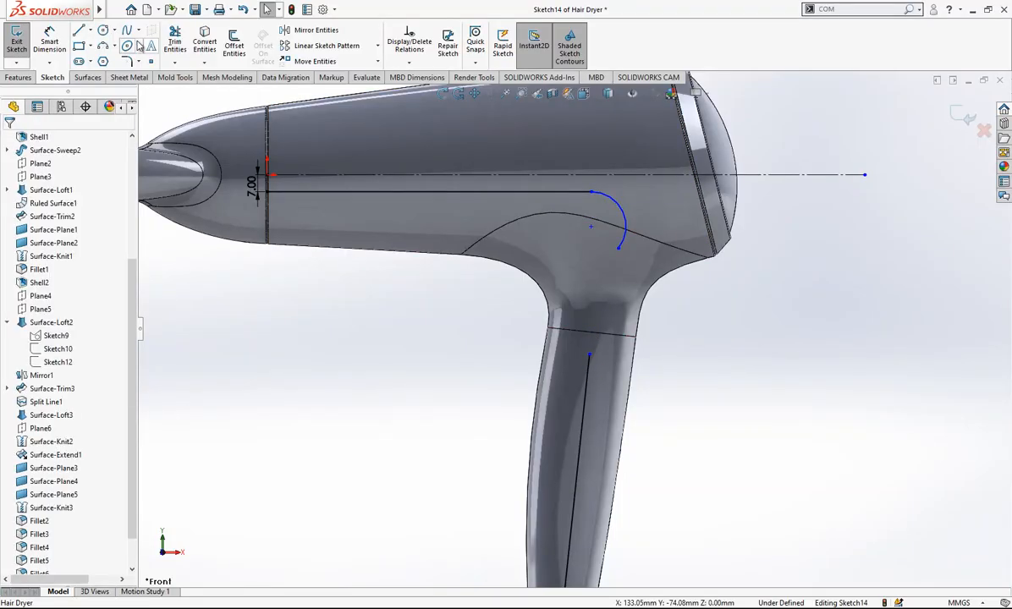
# - Draw a two-point spline from the arc's lower end to the upper end of the handle line
pyautogui.click(619, 249)
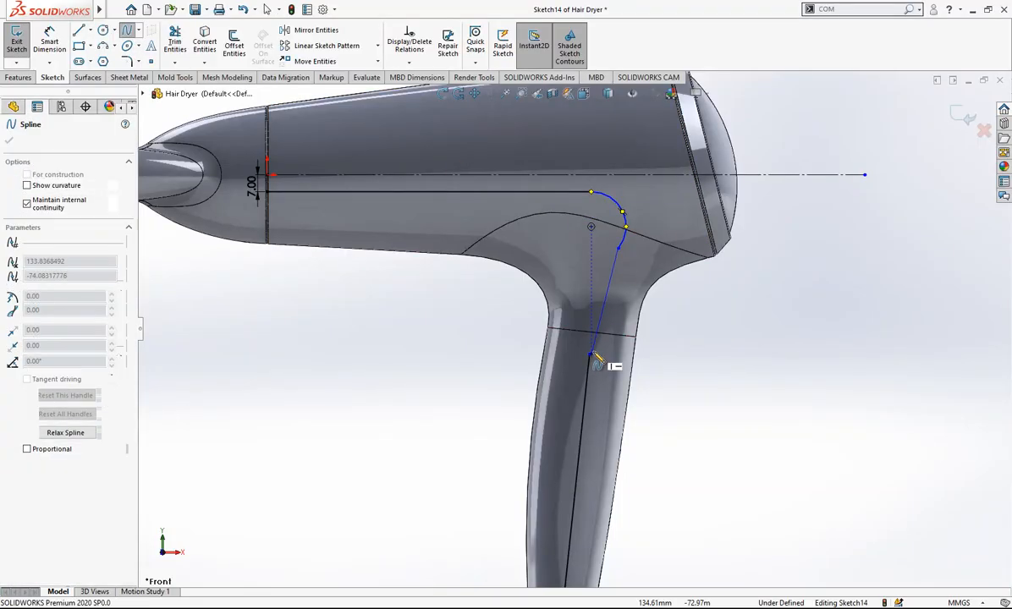
pyautogui.click(589, 355)
pyautogui.rightClick(645, 291)
pyautogui.click(645, 290)
# - Make the spline tangent to the arc at its upper end and tangent to the handle line at its lower end
pyautogui.click(623, 239)
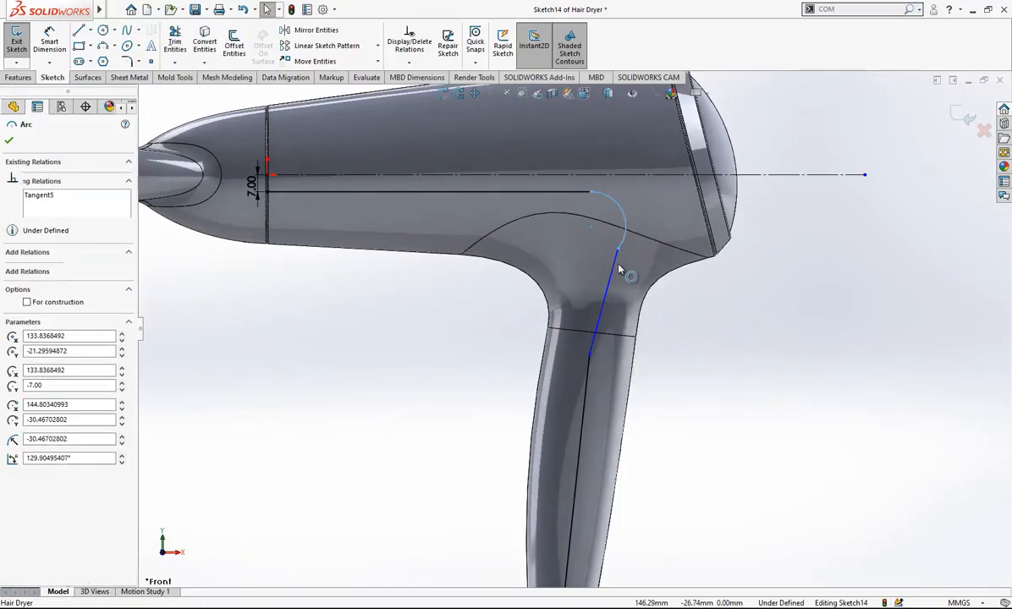
pyautogui.keyDown('ctrl'); pyautogui.click(606, 281); pyautogui.keyUp('ctrl')
pyautogui.click(42, 336)
pyautogui.press('Escape')
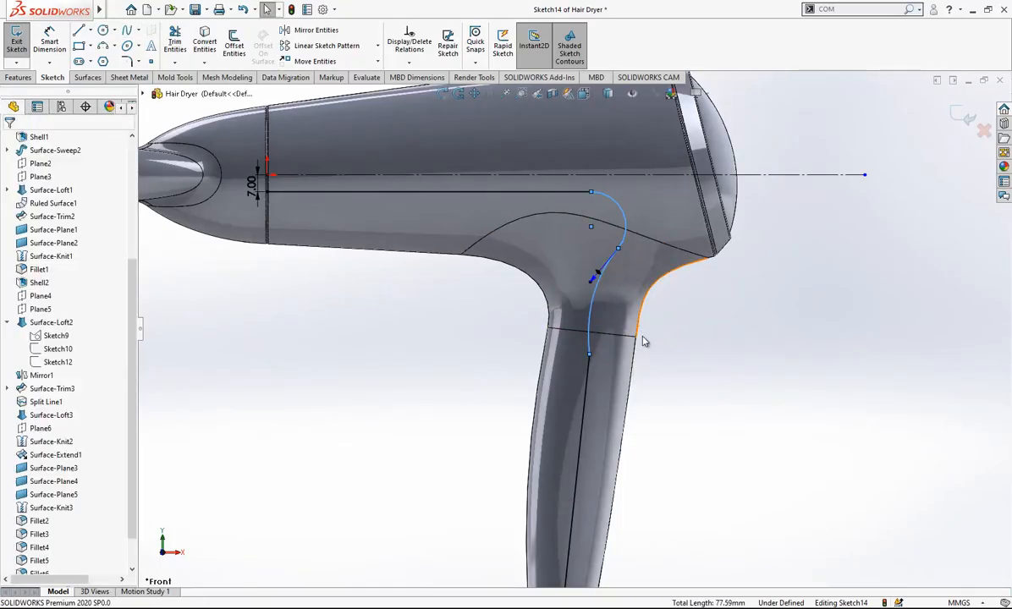
pyautogui.click(588, 363)
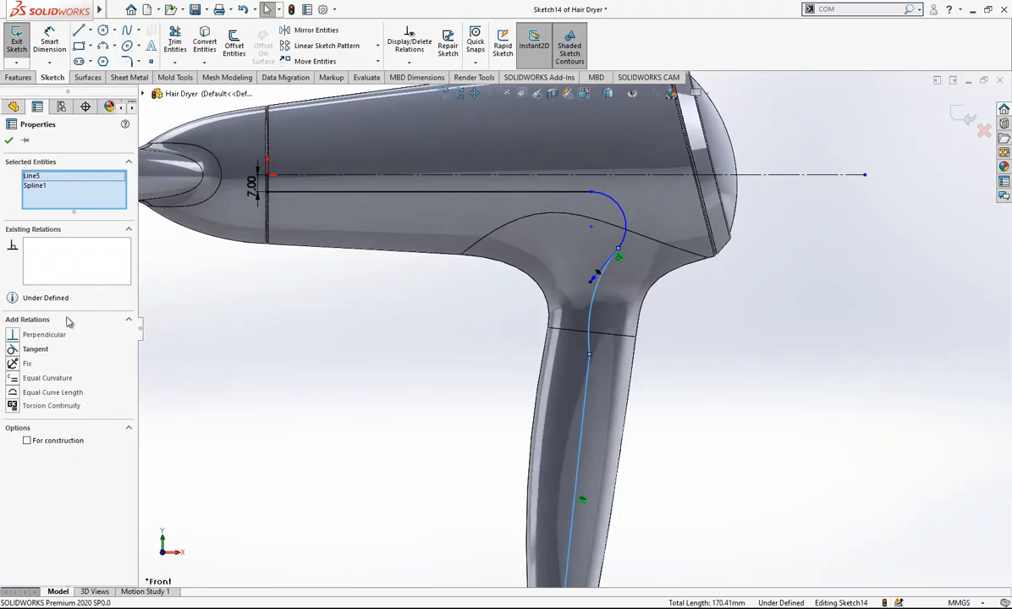
pyautogui.click(34, 349)
pyautogui.press('Escape')
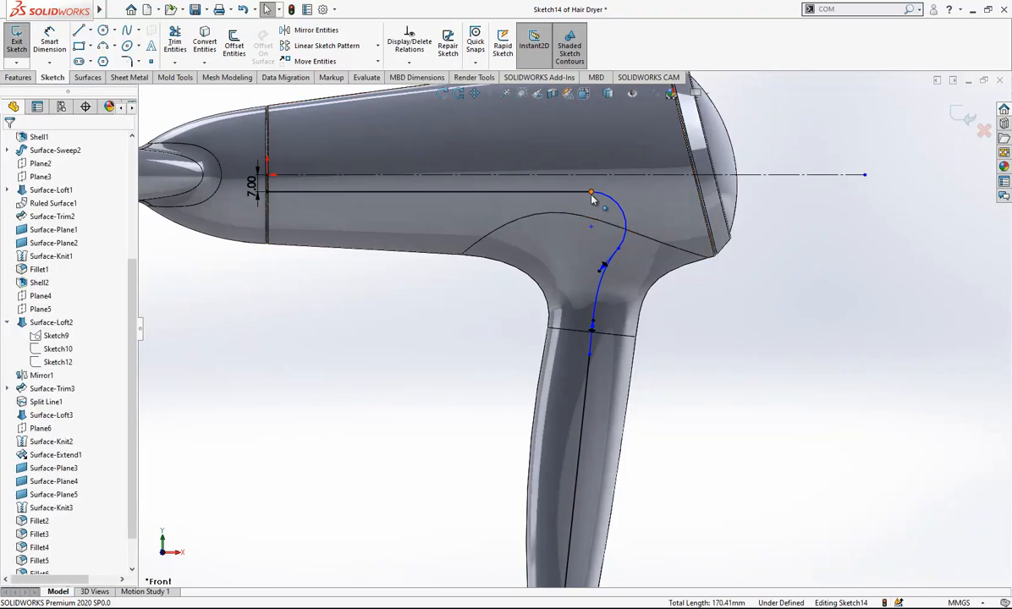
# - Lengthen the horizontal line to about 145 mm and reshape the arc to a radius of about 14 mm, moving its lower end rearward
pyautogui.moveTo(591, 192); pyautogui.dragTo(619, 192)
pyautogui.moveTo(592, 248); pyautogui.dragTo(635, 262)
pyautogui.click(698, 342)
pyautogui.moveTo(698, 342); pyautogui.dragTo(592, 203, button='right')
pyautogui.press('Escape')
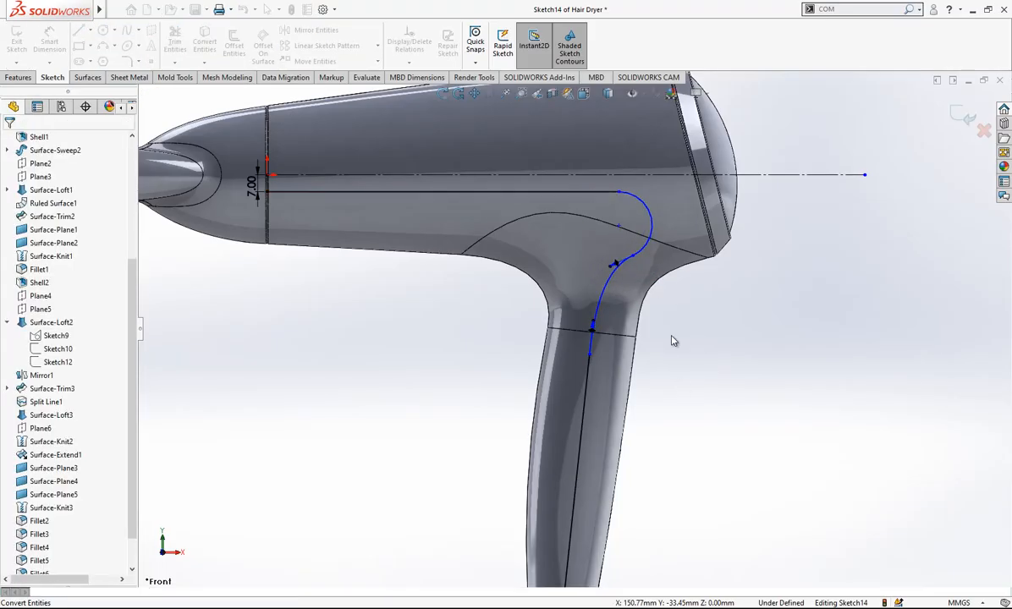
# - Dimension the horizontal line's length as 145 mm
pyautogui.moveTo(680, 383); pyautogui.dragTo(646, 190, button='right')
pyautogui.click(556, 195)
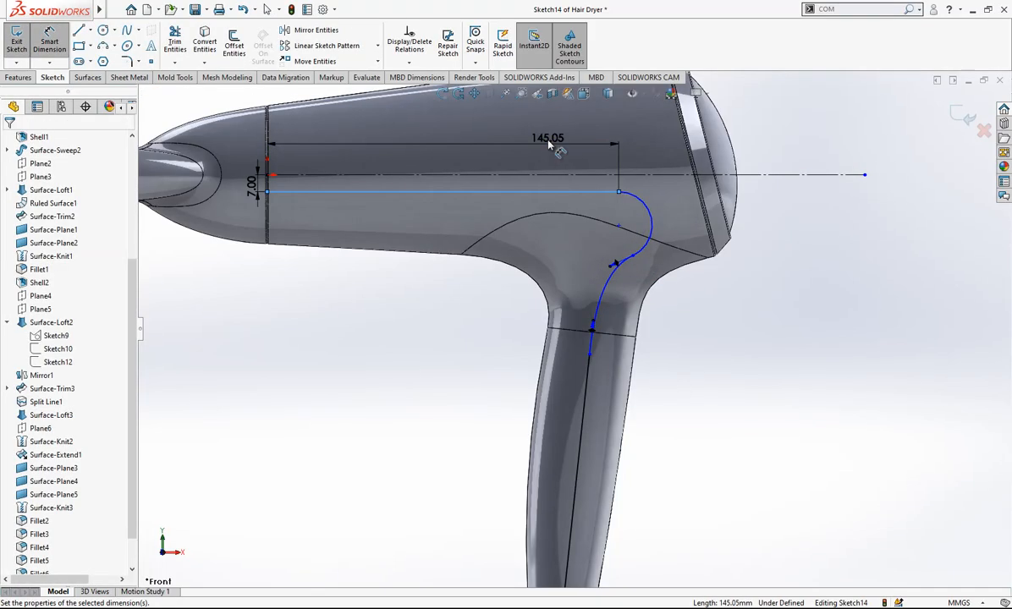
pyautogui.click(548, 142)
pyautogui.write('145')
pyautogui.press('Return')
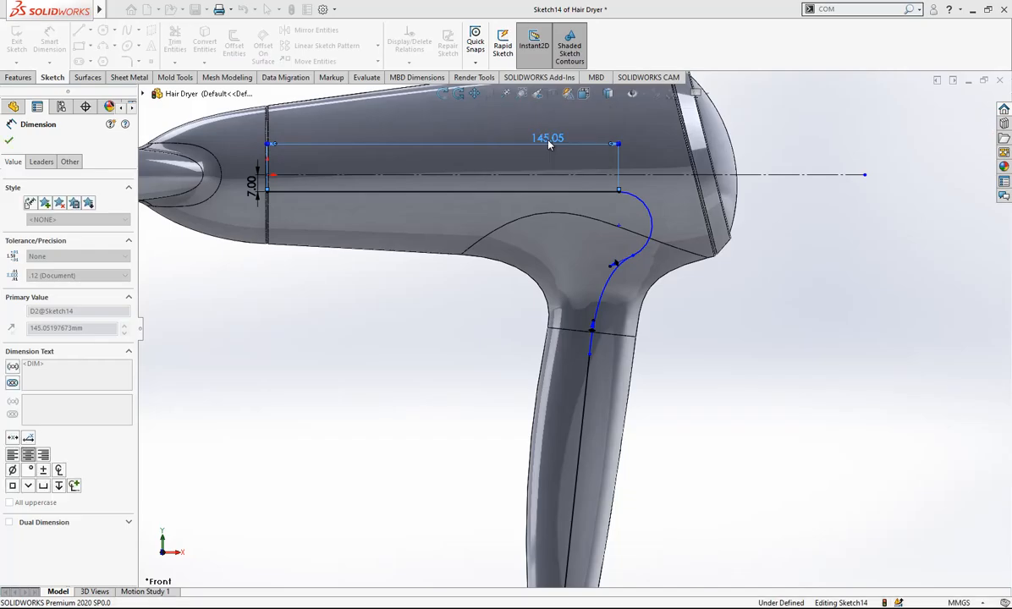
# - Dimension the arc's radius as 15 mm and change the horizontal line's length to 140 mm
pyautogui.click(642, 216)
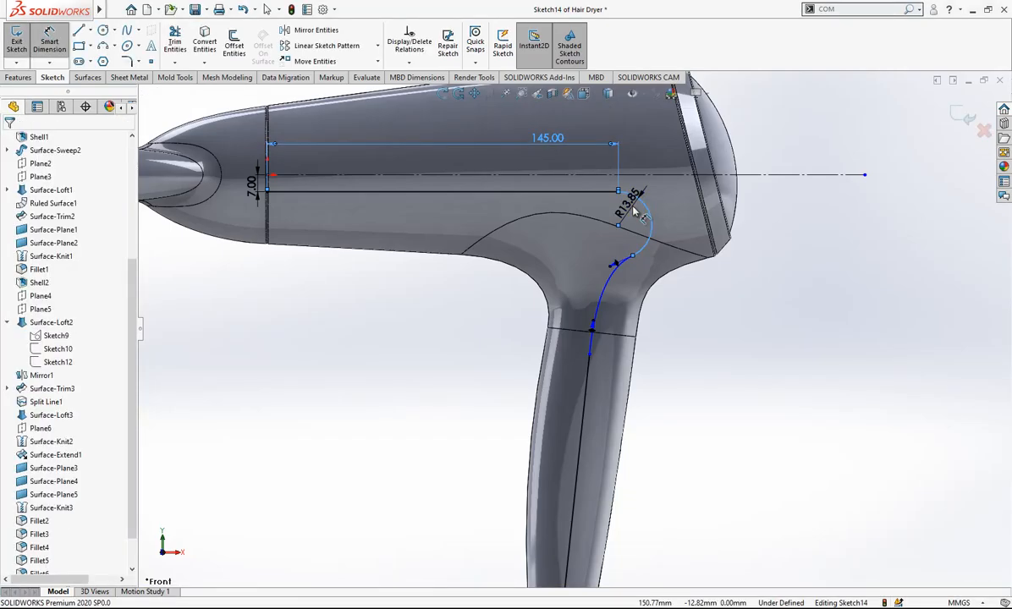
pyautogui.click(636, 211)
pyautogui.write('15')
pyautogui.press('Return')
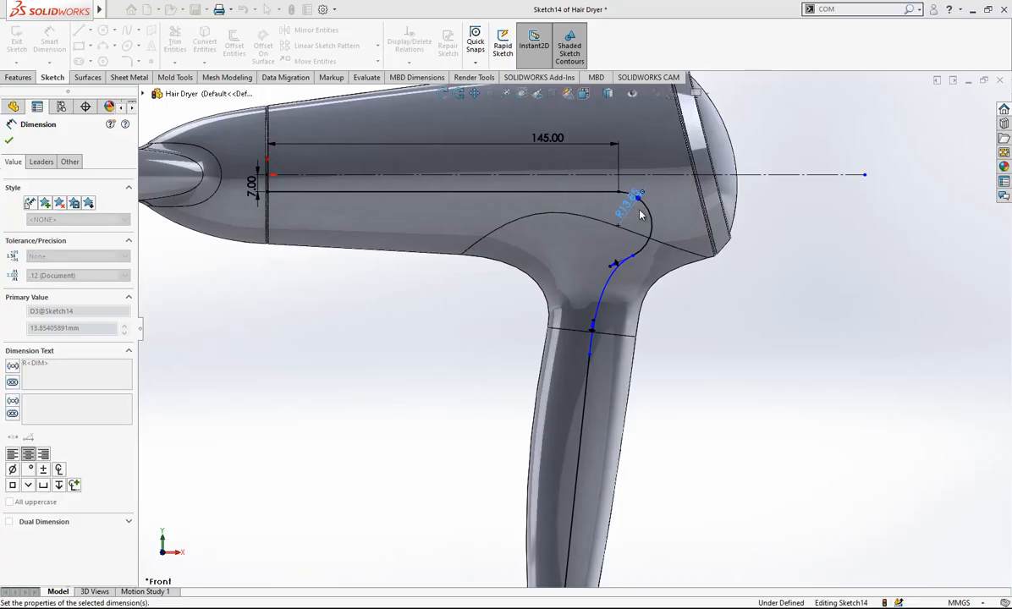
pyautogui.click(534, 137)
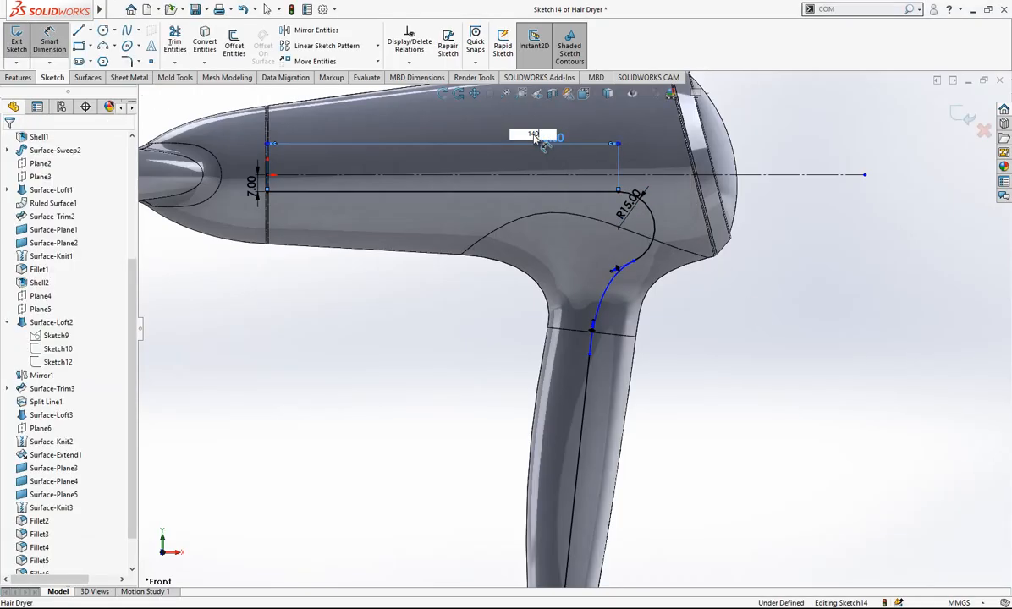
pyautogui.press('Return')
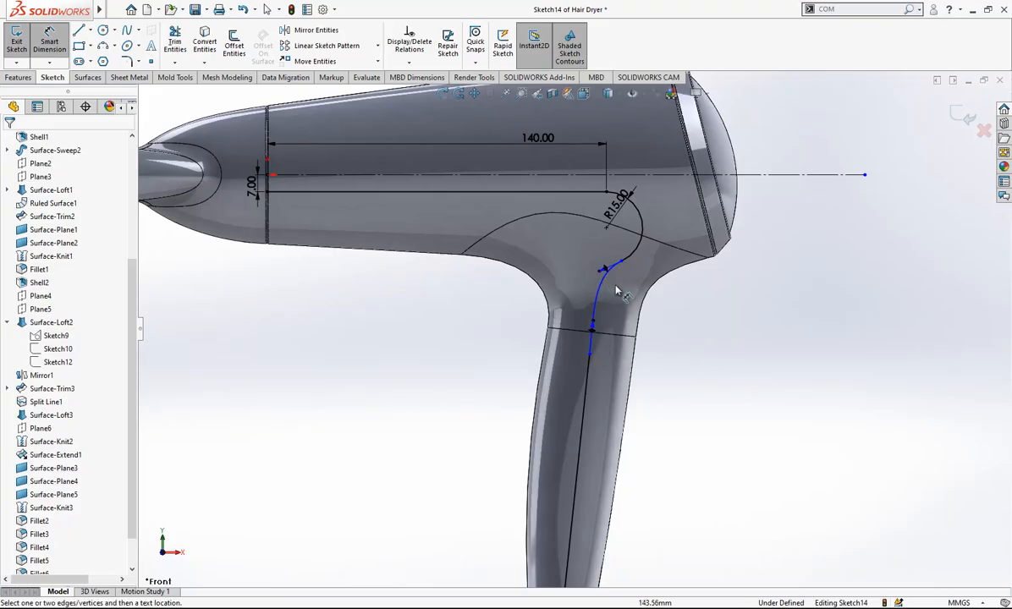
# - Examine the spline's handles and the existing relation between the spline and the handle line
pyautogui.scroll(3, 617, 291)
pyautogui.scroll(-4, 582, 284)
pyautogui.click(578, 276)
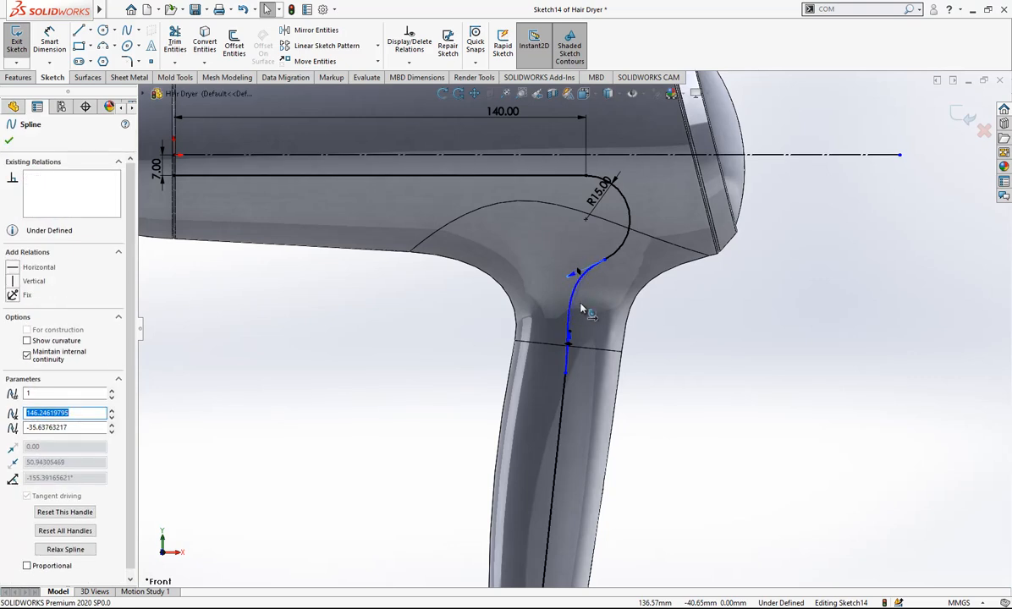
pyautogui.press('Escape')
pyautogui.click(559, 396)
pyautogui.click(564, 388)
pyautogui.keyDown('ctrl'); pyautogui.click(567, 361); pyautogui.keyUp('ctrl')
pyautogui.scroll(1, 543, 375)
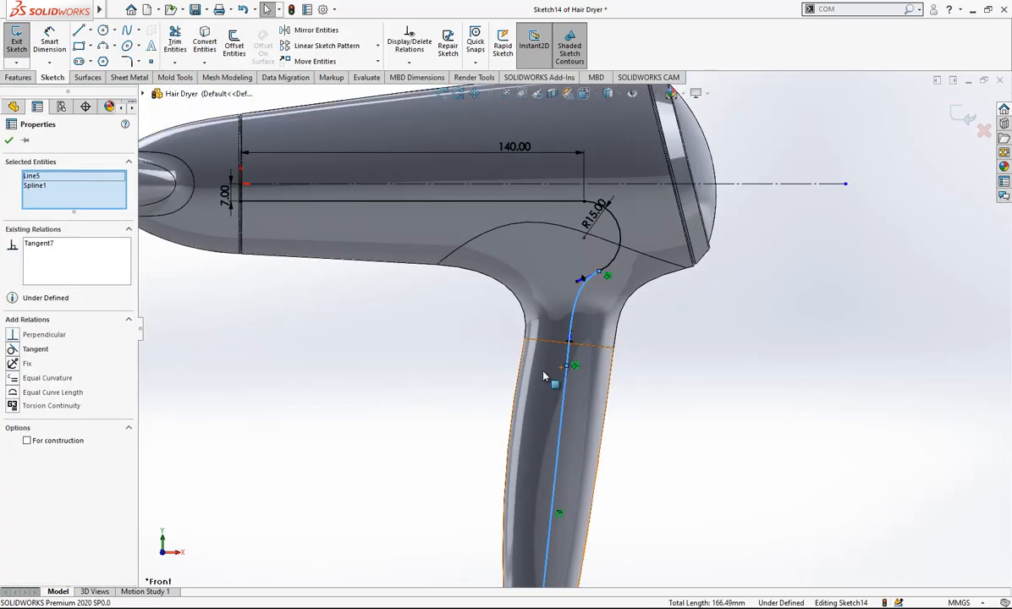
pyautogui.press('Escape')
# - Move the point joining the spline and the handle line up onto the seam between neck and handle
pyautogui.click(569, 343)
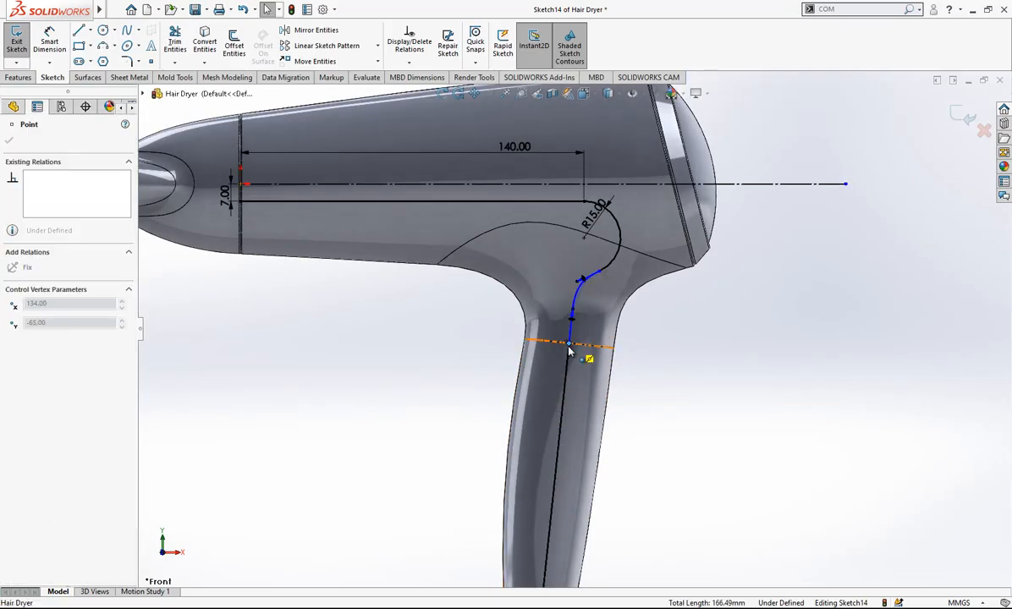
pyautogui.moveTo(568, 345); pyautogui.dragTo(568, 344)
pyautogui.press('Escape')
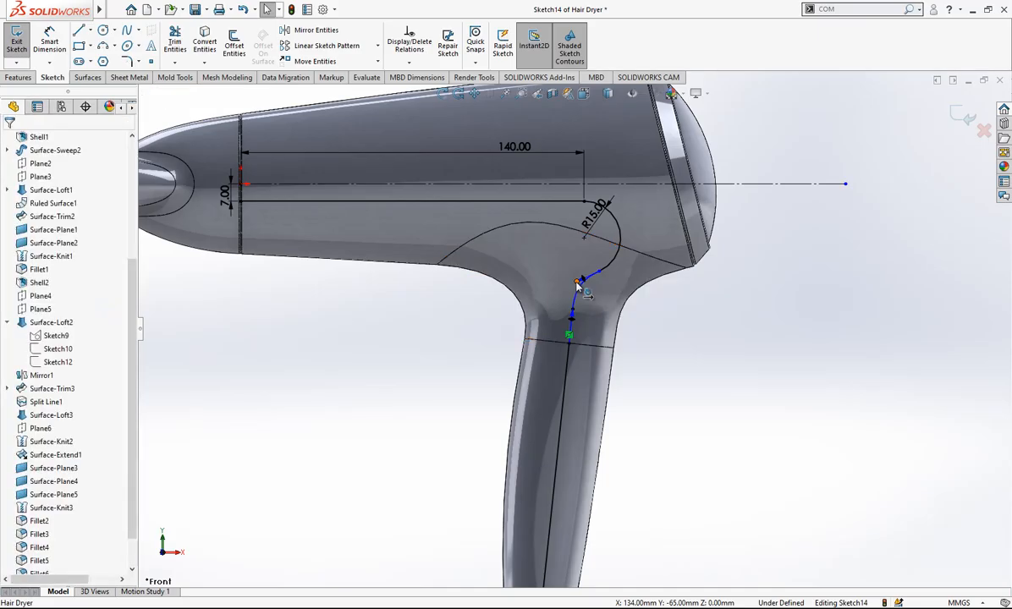
# - Dimension the tangent weight of the spline's upper handle as 40 mm
pyautogui.scroll(-2, 614, 264)
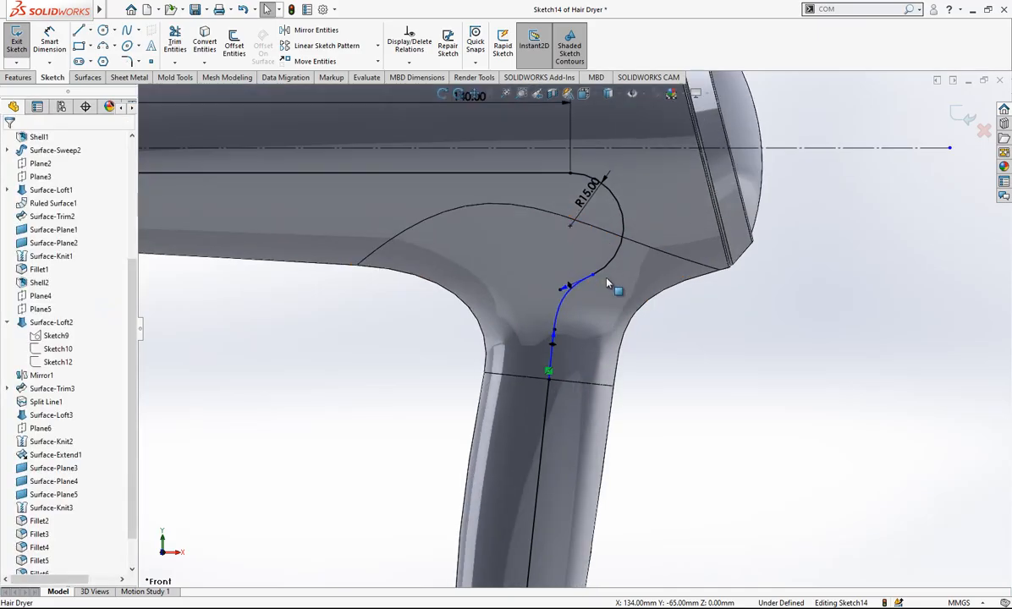
pyautogui.click(556, 288)
pyautogui.click(538, 265)
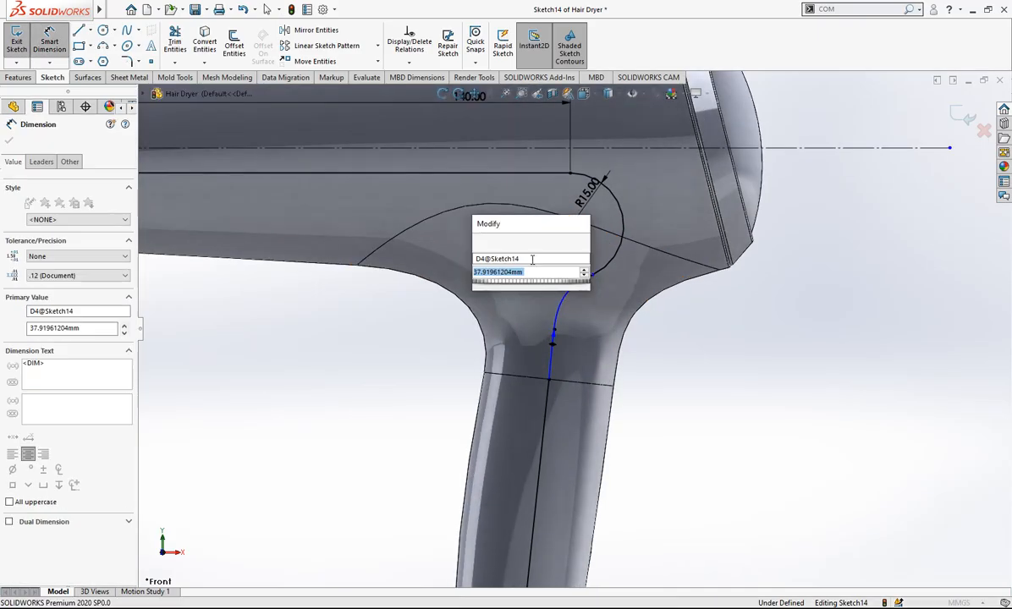
pyautogui.write('40')
pyautogui.press('Return')
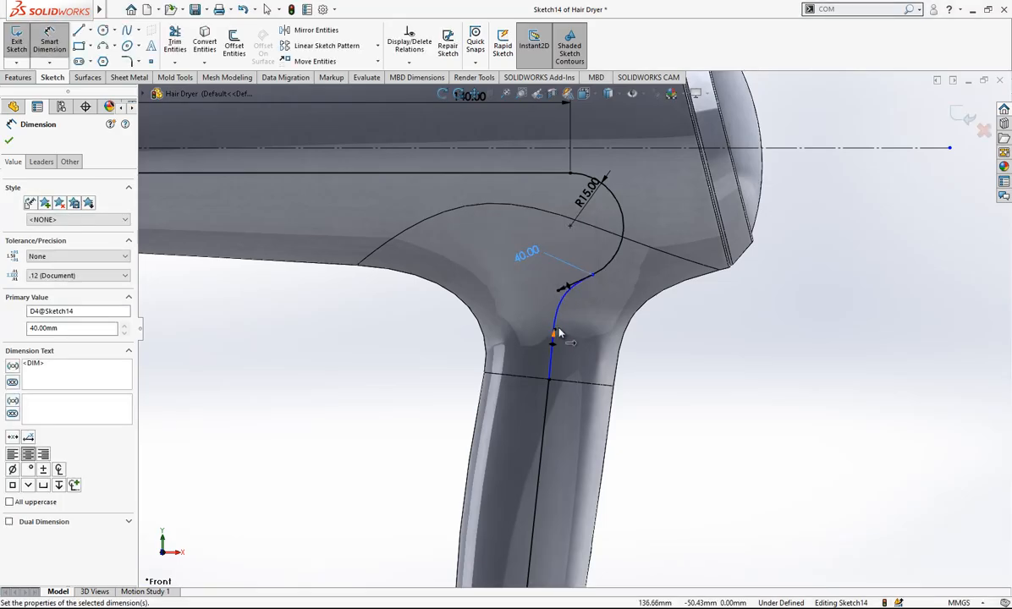
# - Dimension the tangent weight of the spline's lower handle as 50 mm
pyautogui.click(559, 330)
pyautogui.click(582, 337)
pyautogui.click(586, 339)
pyautogui.press('Return')
# - Dimension the angle between the spline's upper handle and the horizontal centerline as 25°
pyautogui.scroll(1, 599, 295)
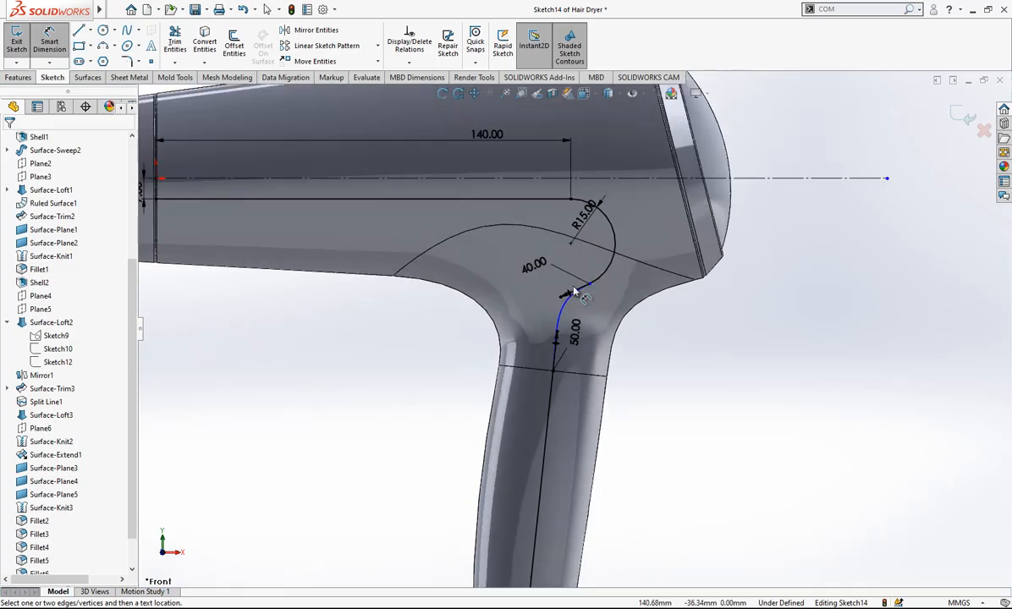
pyautogui.click(570, 295)
pyautogui.click(605, 180)
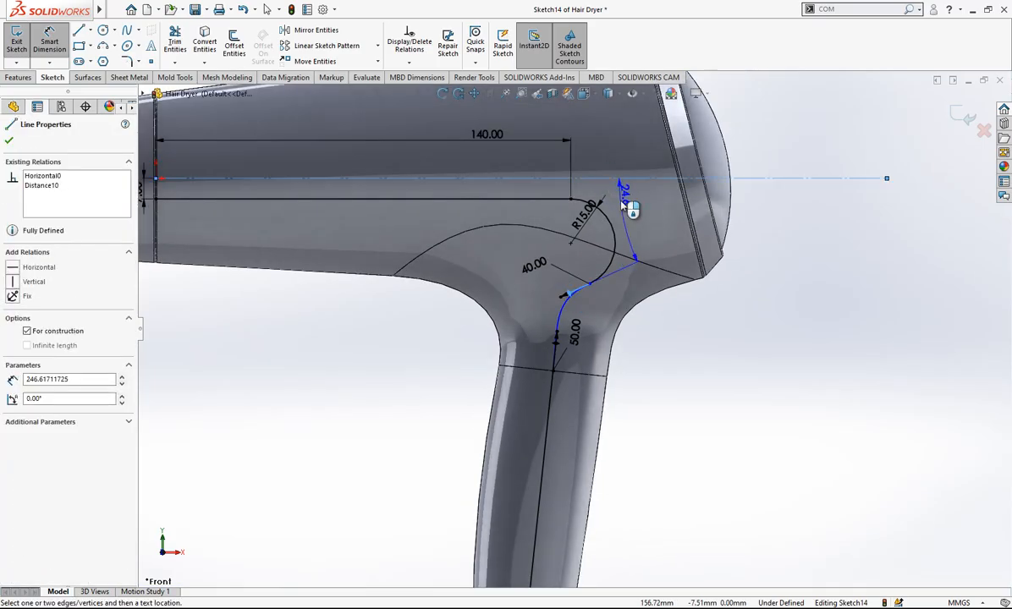
pyautogui.click(636, 219)
pyautogui.write('2')
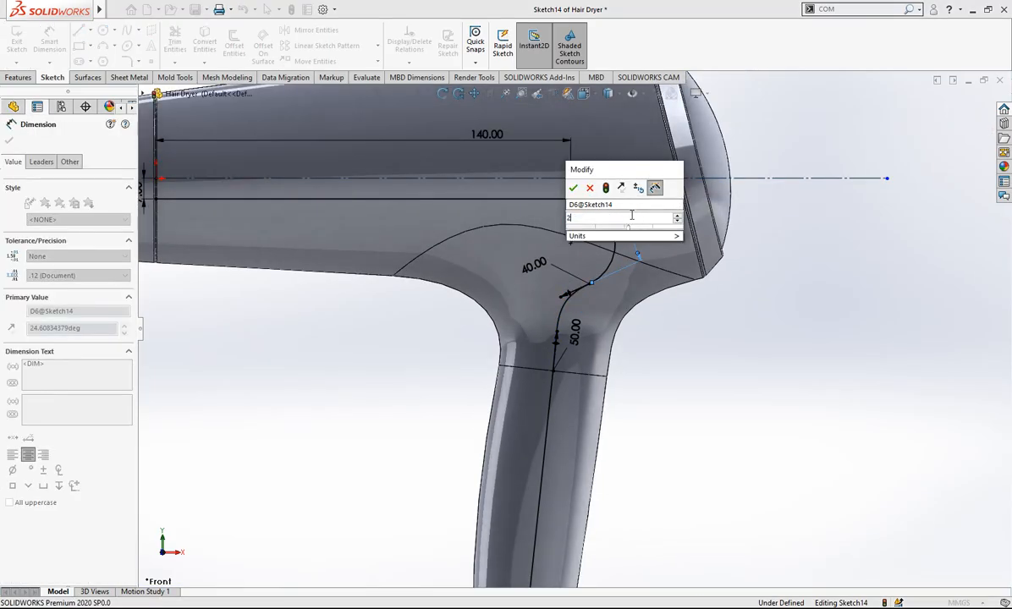
pyautogui.press('Return')
pyautogui.click(730, 319)
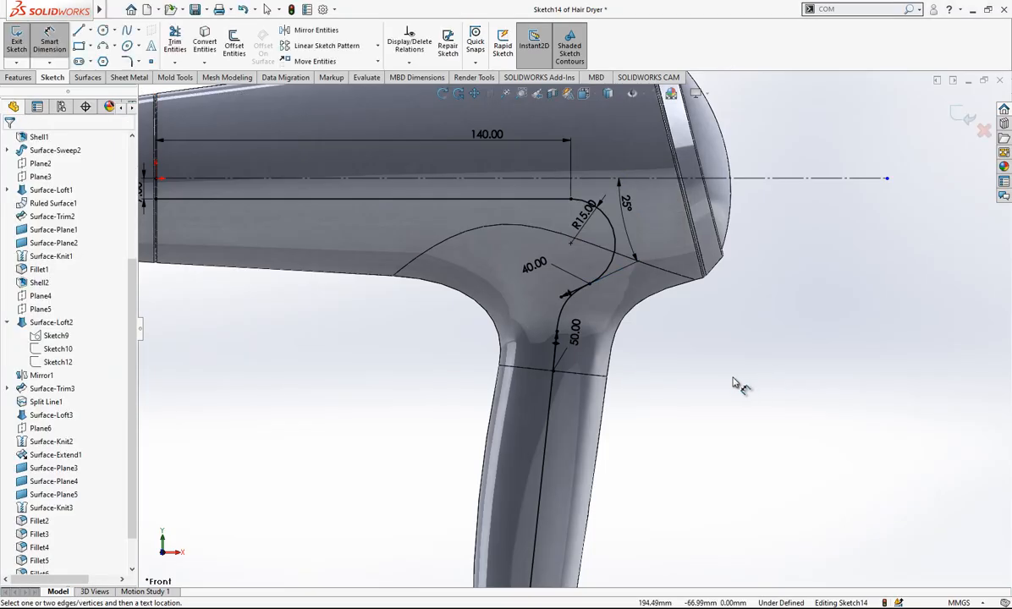
# - Offset the chained path from the body through the handle 3 mm bi-directionally, with dimensions added
pyautogui.press('z')
pyautogui.press('Escape')
pyautogui.rightClick(508, 220)
pyautogui.click(534, 230)
pyautogui.press('z')
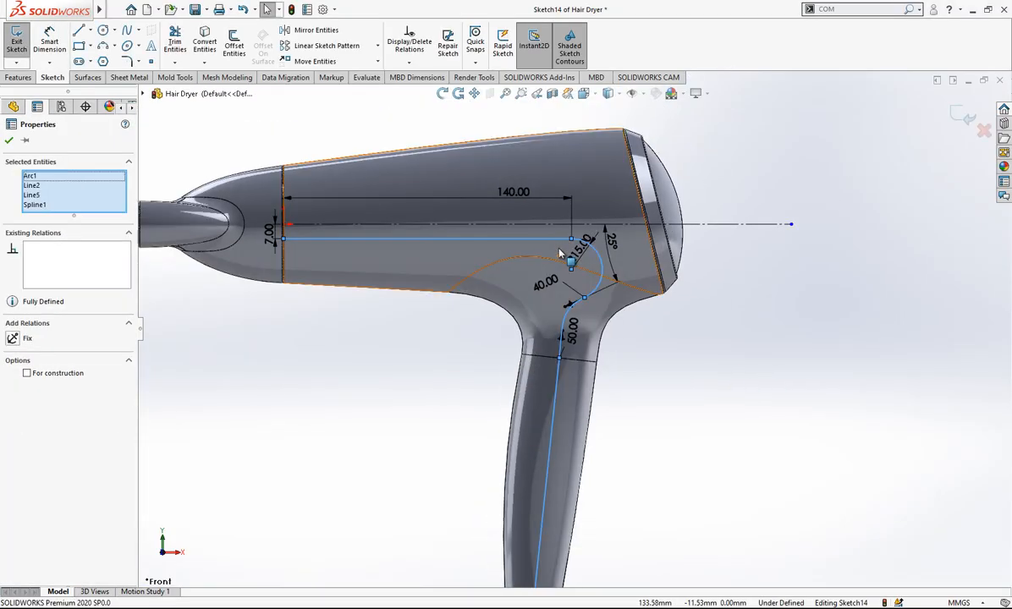
pyautogui.click(236, 44)
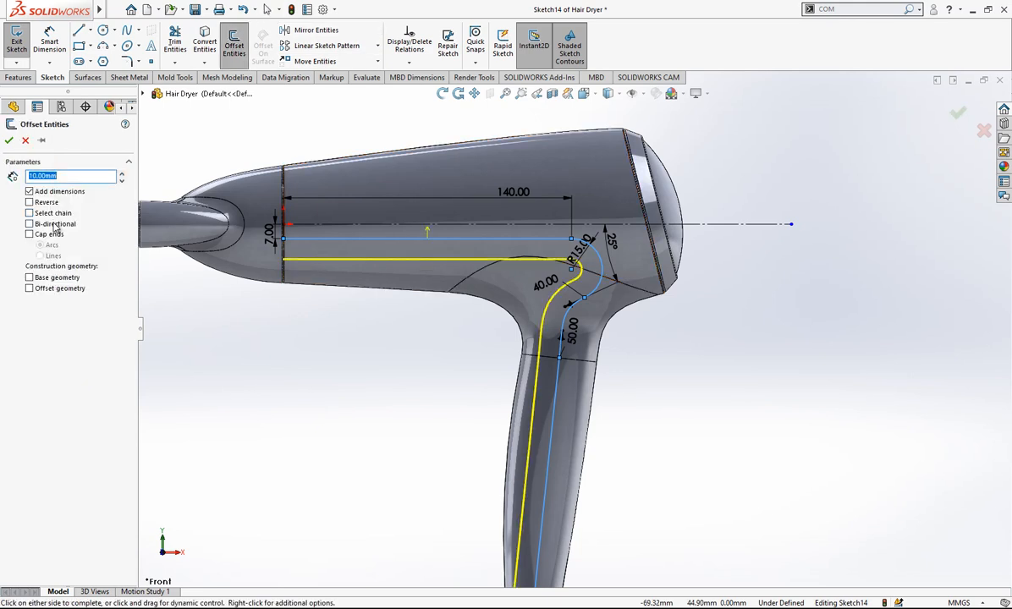
pyautogui.write('3')
pyautogui.press('Return')
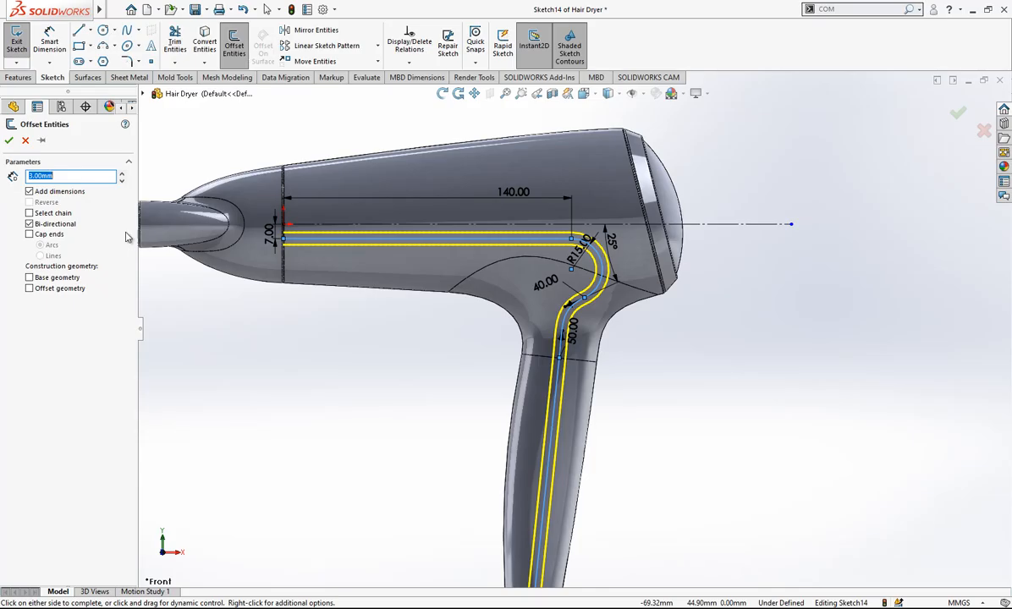
pyautogui.scroll(2, 457, 344)
pyautogui.scroll(-1, 580, 508)
pyautogui.scroll(-2, 369, 193)
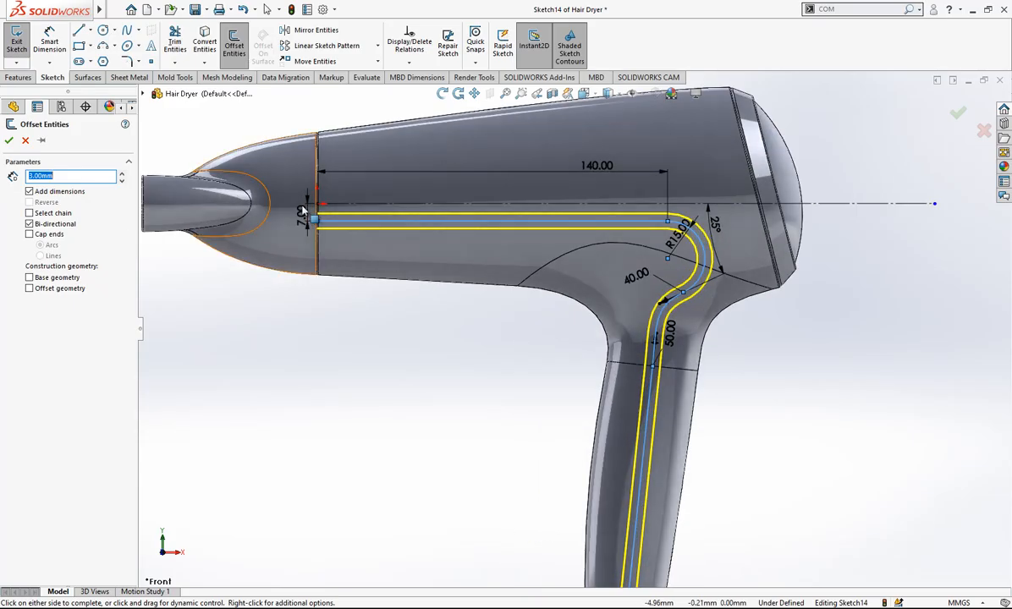
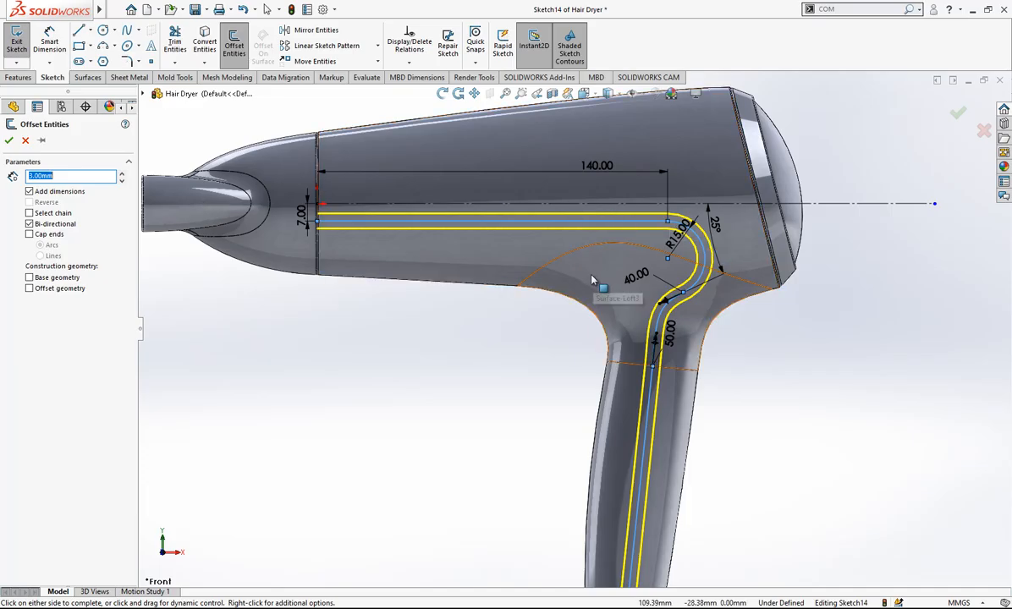
pyautogui.scroll(-4, 270, 249)
pyautogui.scroll(6, 645, 294)
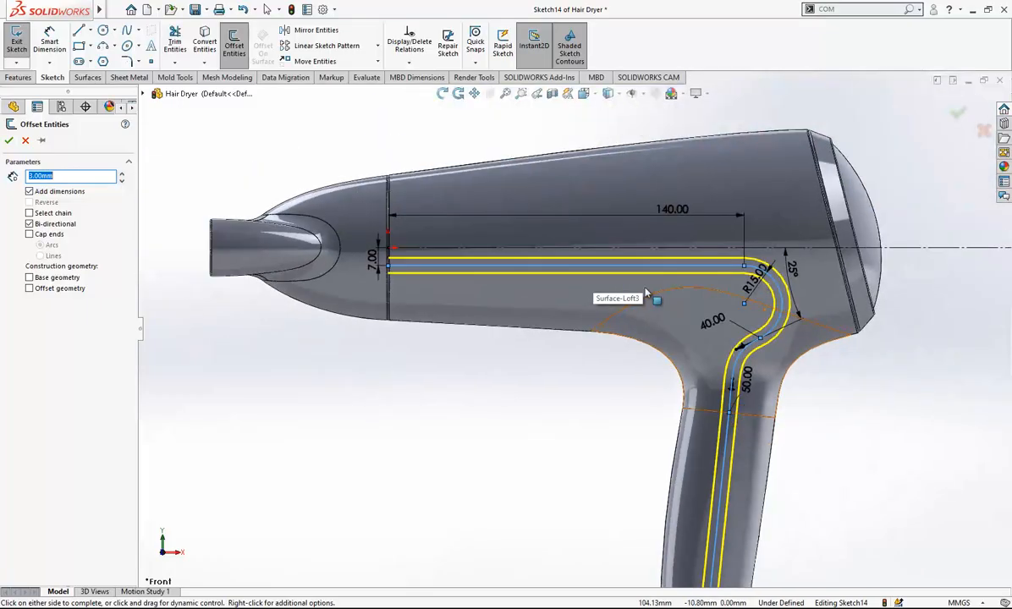
pyautogui.scroll(-4, 707, 427)
pyautogui.scroll(2, 626, 426)
pyautogui.scroll(-1, 622, 429)
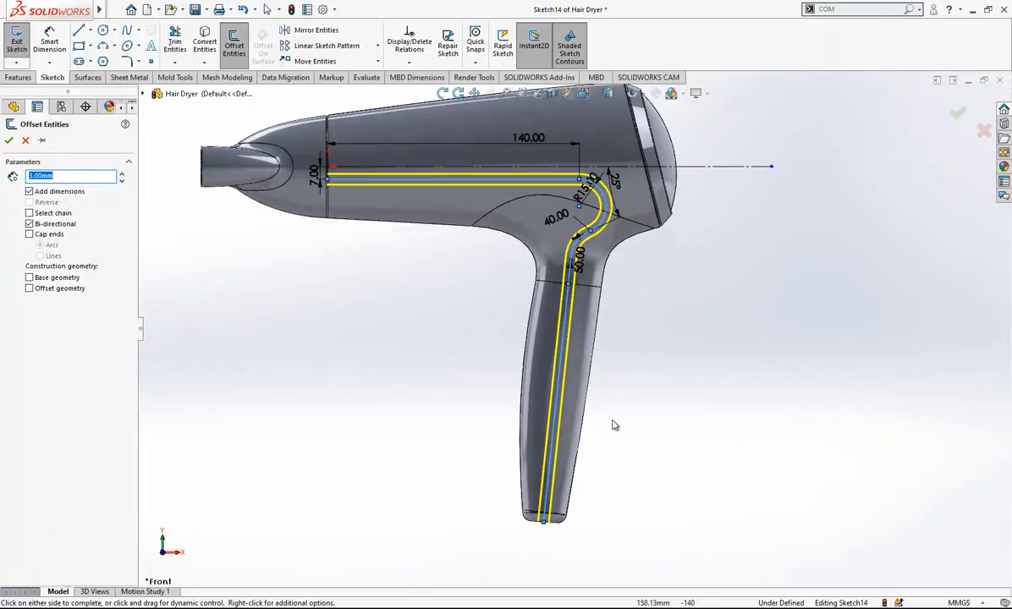
pyautogui.click(9, 141)
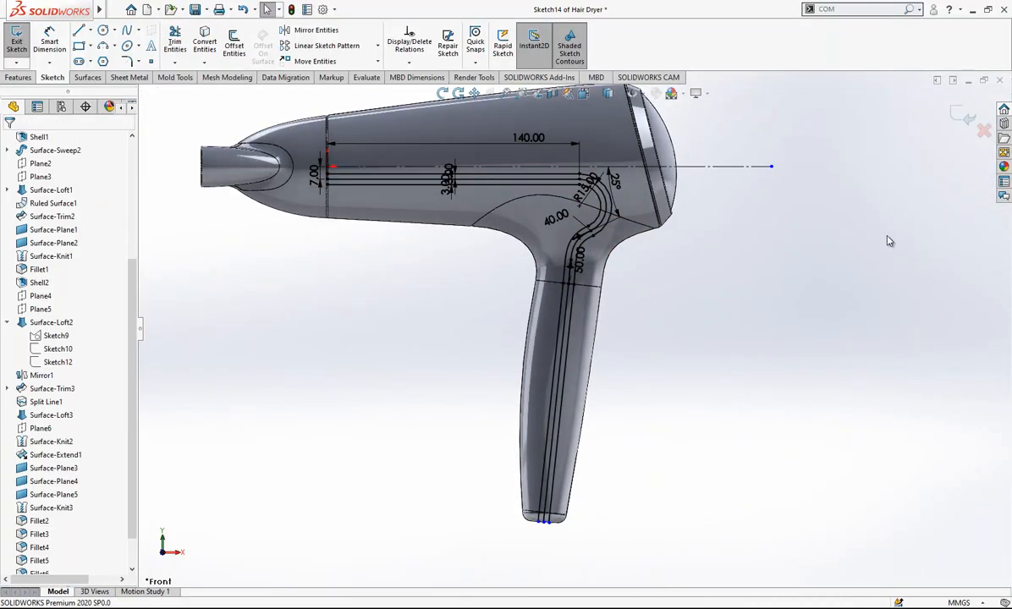
# - Convert the middle path chain between the two offset lines to construction geometry and exit the sketch
pyautogui.scroll(1, 702, 323)
pyautogui.scroll(-4, 604, 293)
pyautogui.click(534, 204)
pyautogui.rightClick(535, 204)
pyautogui.click(568, 211)
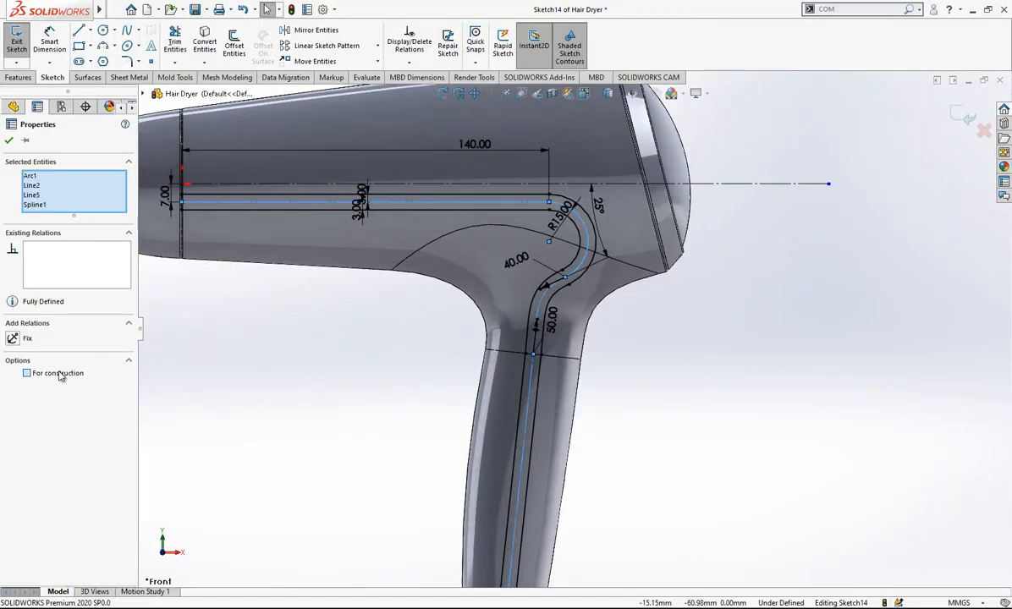
pyautogui.click(844, 347)
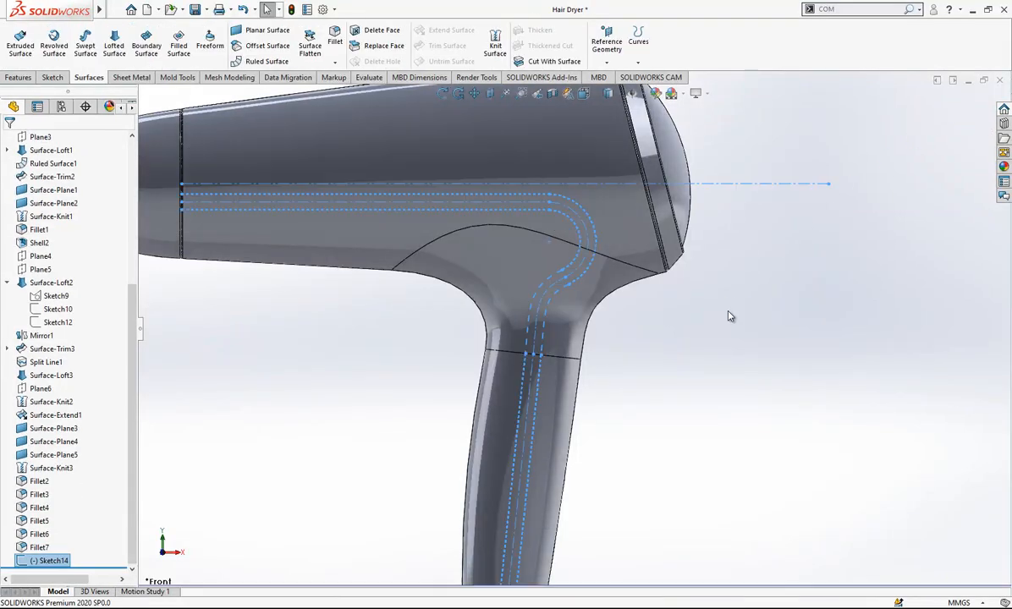
# - Start an offset surface and select the main body, neck and handle faces plus the two faces at the handle's lower end
pyautogui.scroll(2, 721, 326)
pyautogui.moveTo(684, 343); pyautogui.dragTo(454, 241, button='middle')
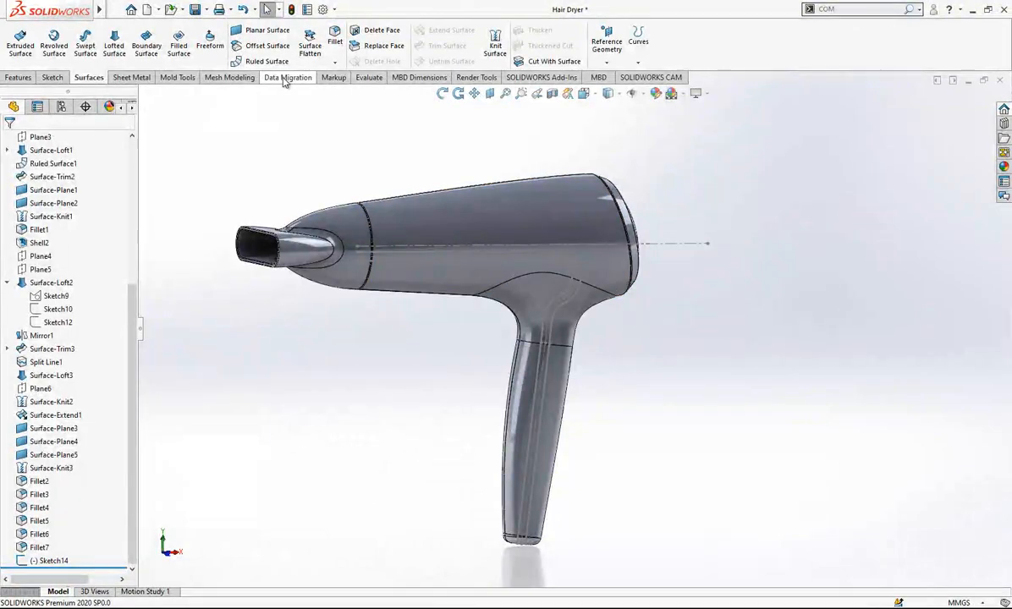
pyautogui.click(252, 51)
pyautogui.click(416, 189)
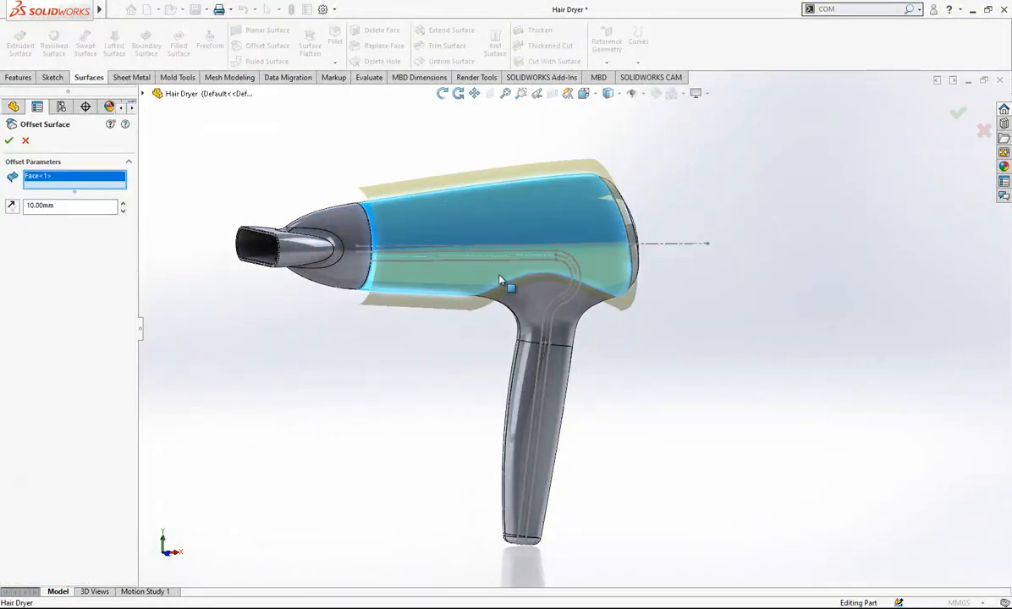
pyautogui.click(525, 293)
pyautogui.click(492, 344)
pyautogui.scroll(-5, 497, 423)
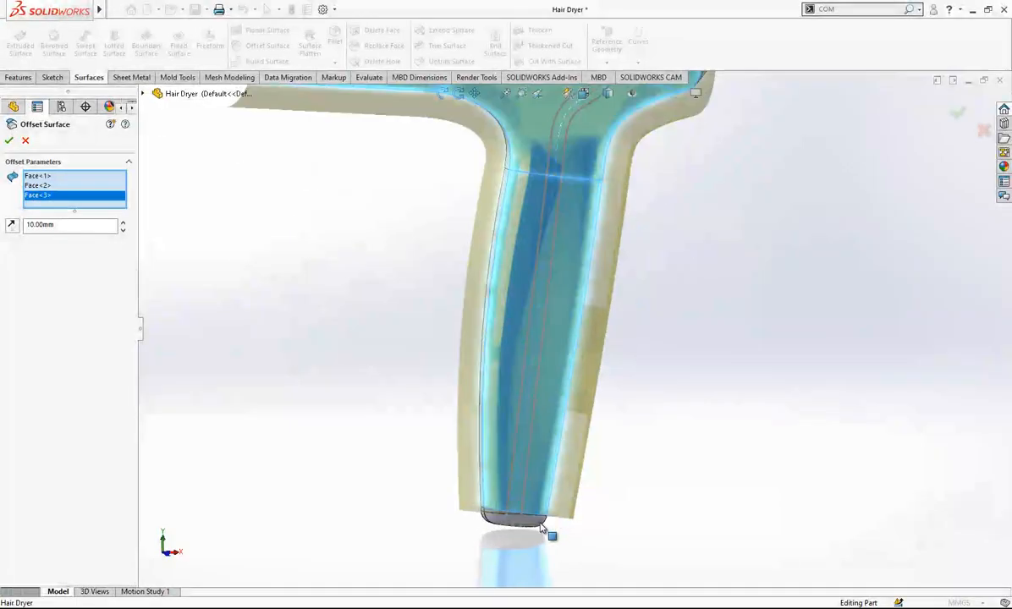
pyautogui.click(536, 526)
pyautogui.scroll(3, 540, 526)
pyautogui.scroll(-8, 545, 516)
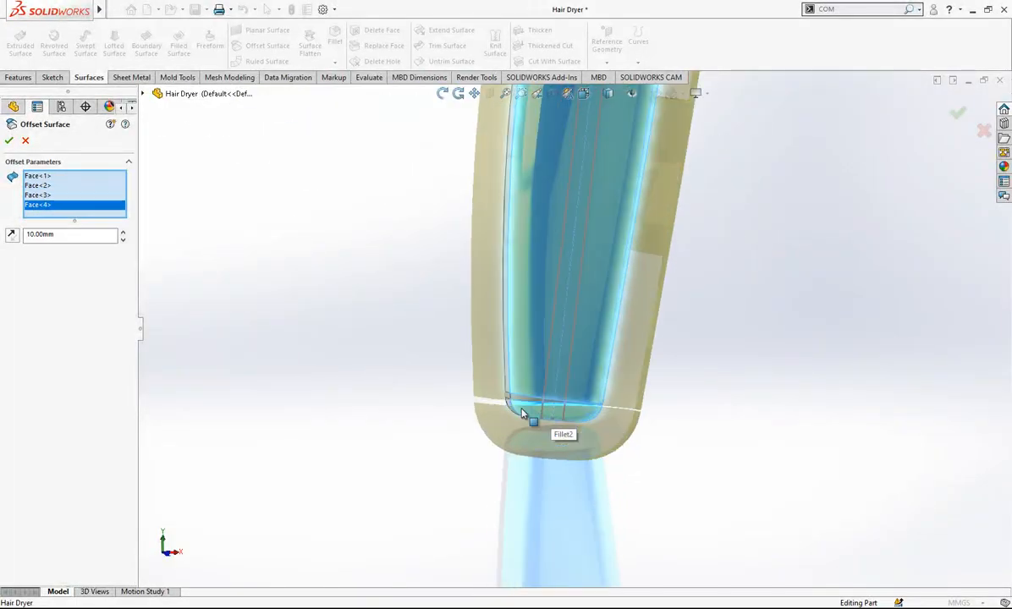
pyautogui.click(596, 354)
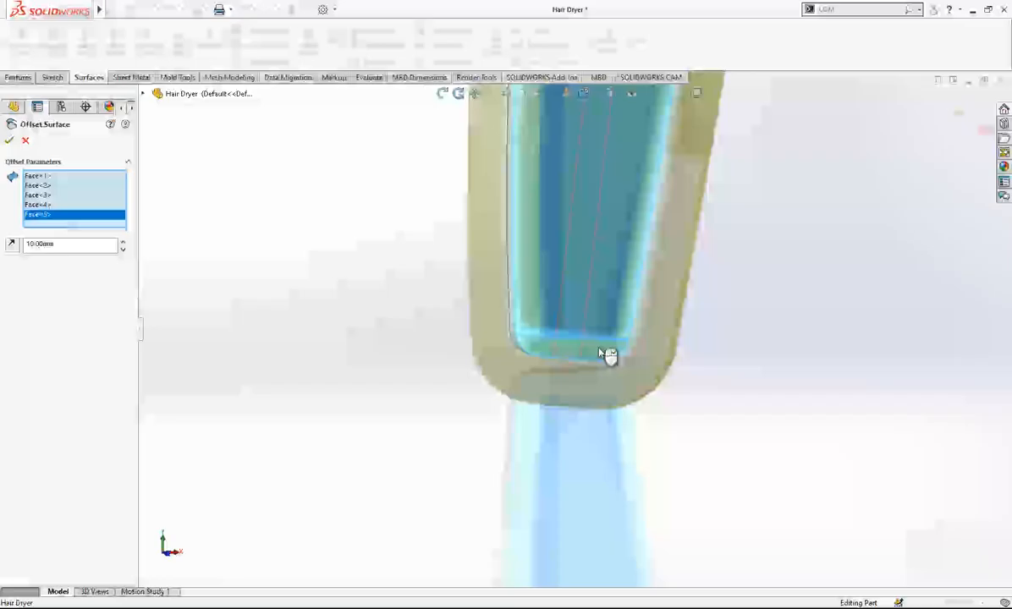
pyautogui.scroll(8, 605, 354)
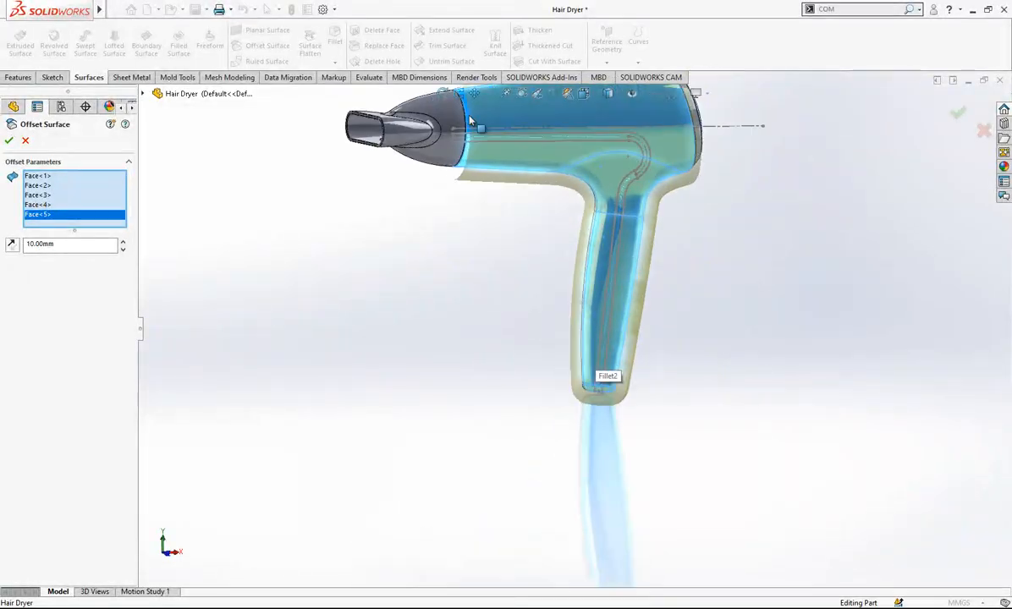
# - Add the thin front rim face of the main body and set the offset distance to 0 mm to copy the faces
pyautogui.scroll(-8, 502, 182)
pyautogui.scroll(-3, 501, 182)
pyautogui.click(542, 290)
pyautogui.click(70, 253)
pyautogui.write('0')
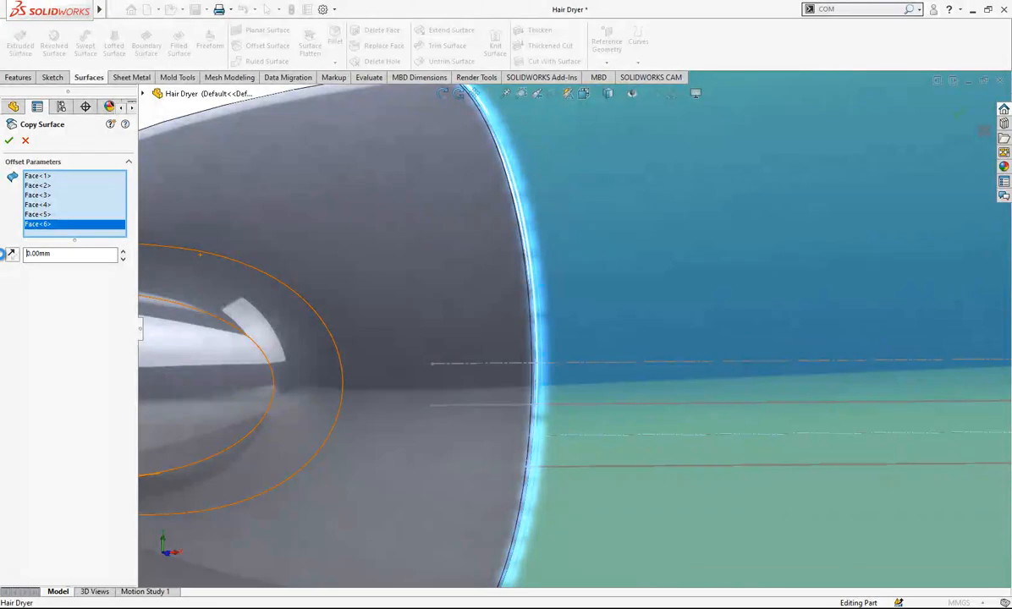
pyautogui.scroll(8, 677, 270)
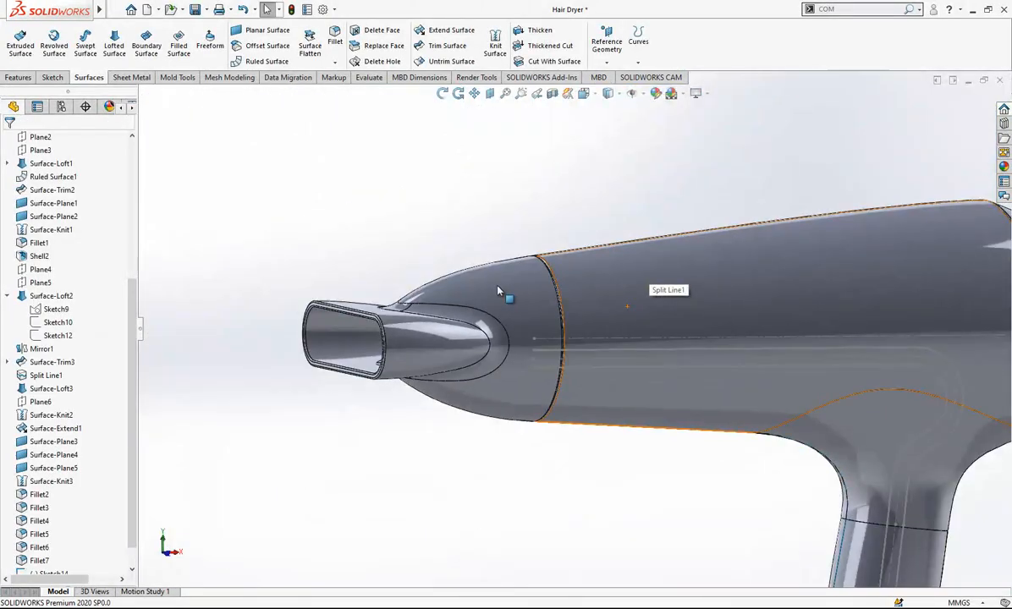
pyautogui.scroll(1, 50, 271)
# - Hide the solid bodies so that only the copied surface is displayed
pyautogui.click(52, 136)
pyautogui.moveTo(490, 155); pyautogui.dragTo(550, 330, button='middle')
pyautogui.scroll(-5, 552, 330)
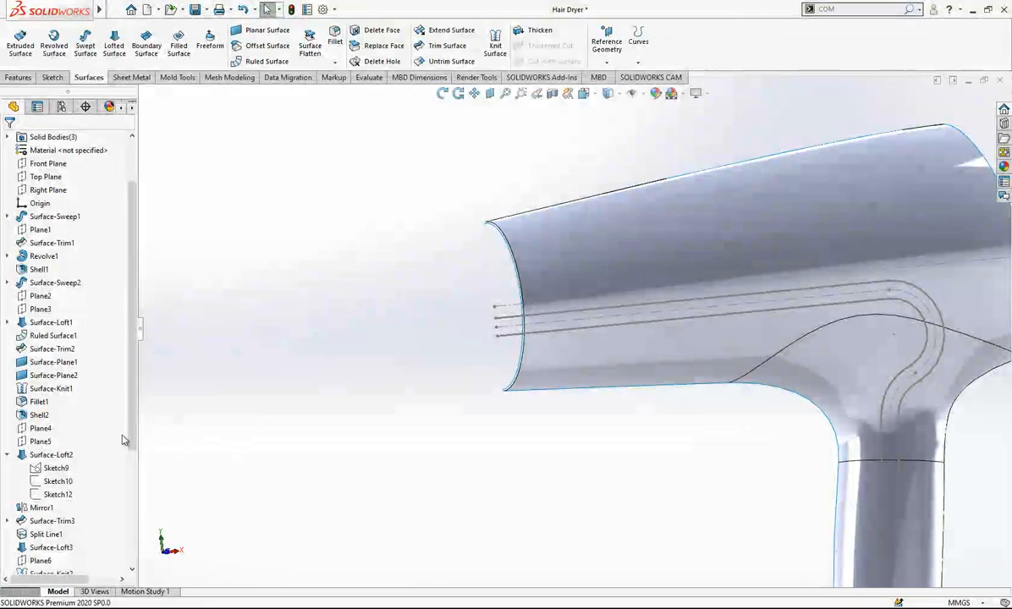
# - Try to trim the copied surface with Sketch14, keeping only the narrow strip between the offset lines
pyautogui.moveTo(131, 440); pyautogui.dragTo(111, 570)
pyautogui.click(69, 560)
pyautogui.click(51, 548)
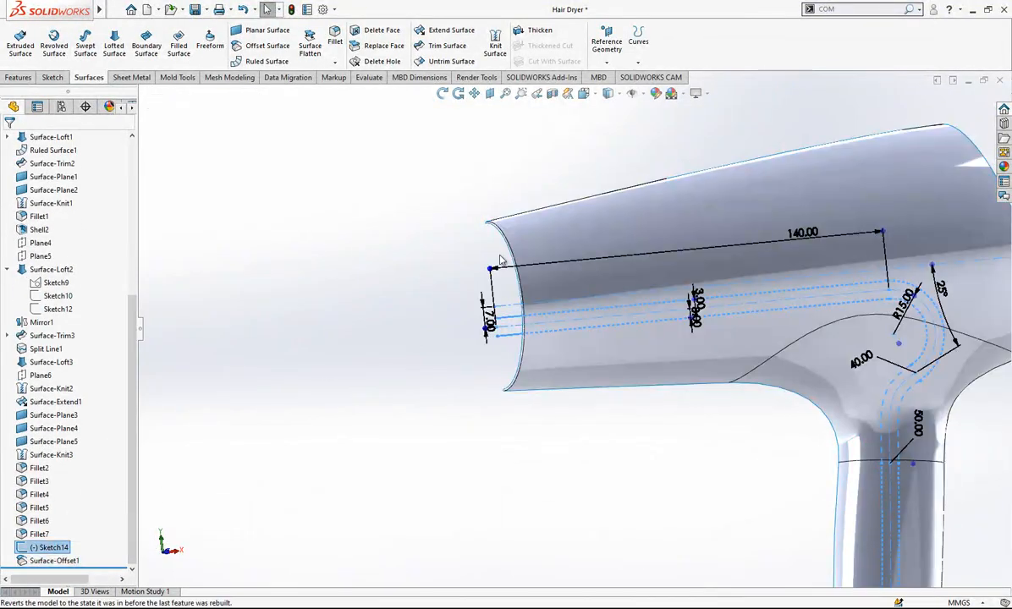
pyautogui.scroll(4, 501, 265)
pyautogui.click(449, 46)
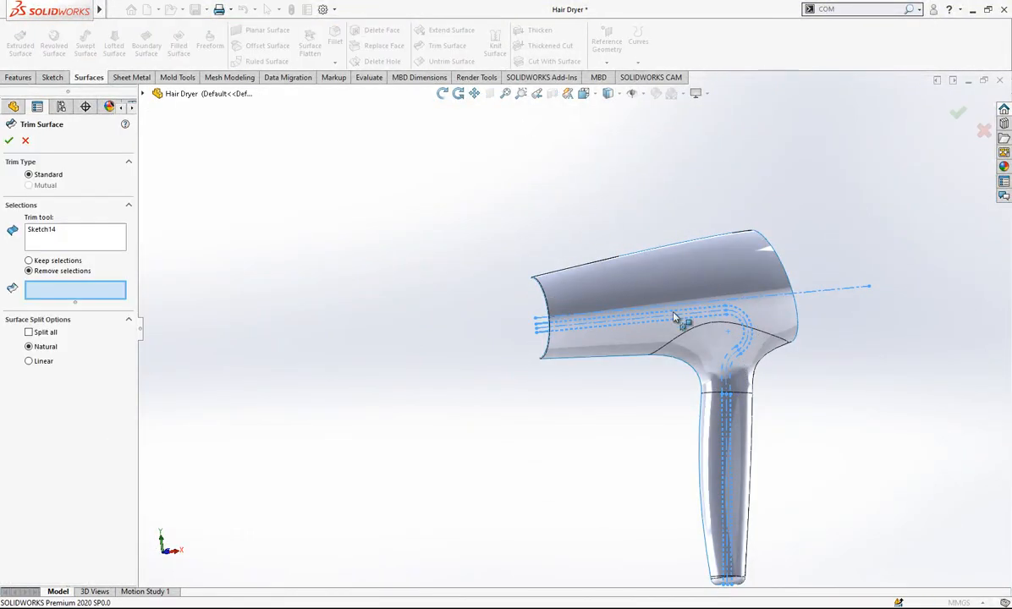
pyautogui.scroll(-1, 690, 347)
pyautogui.click(675, 315)
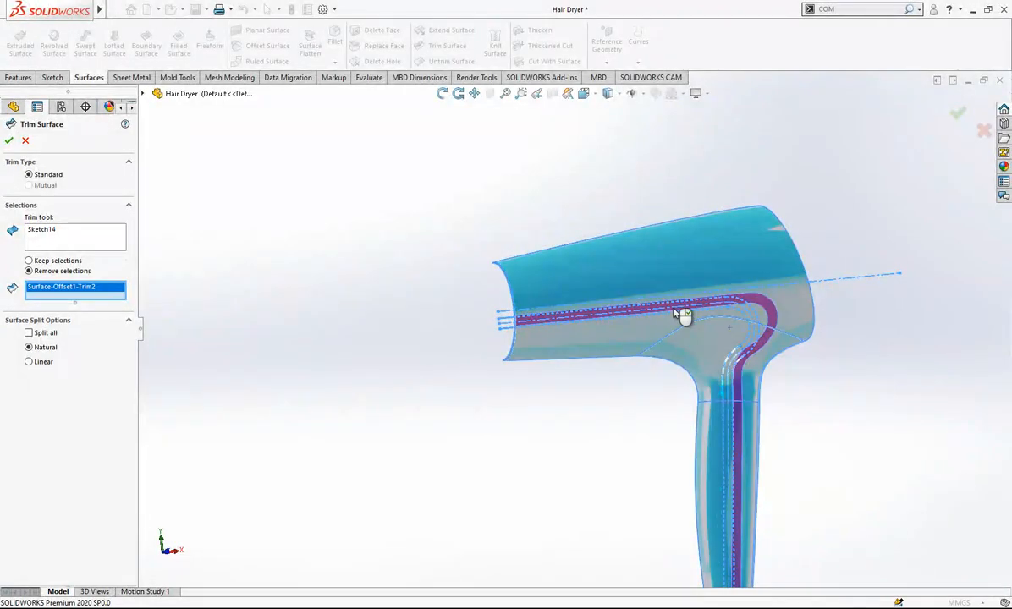
pyautogui.scroll(-1, 677, 314)
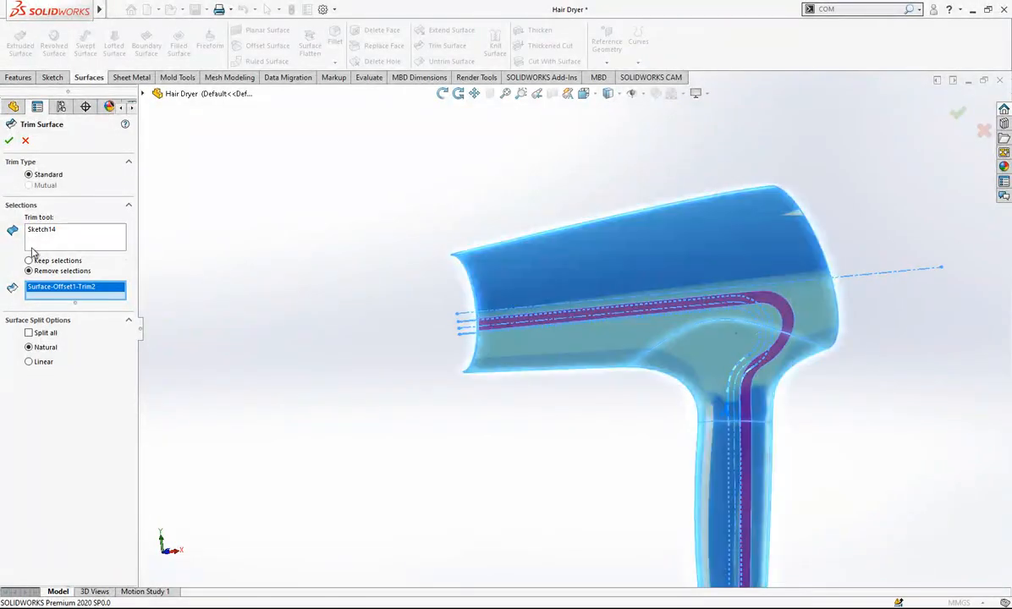
pyautogui.click(48, 264)
pyautogui.scroll(-1, 765, 338)
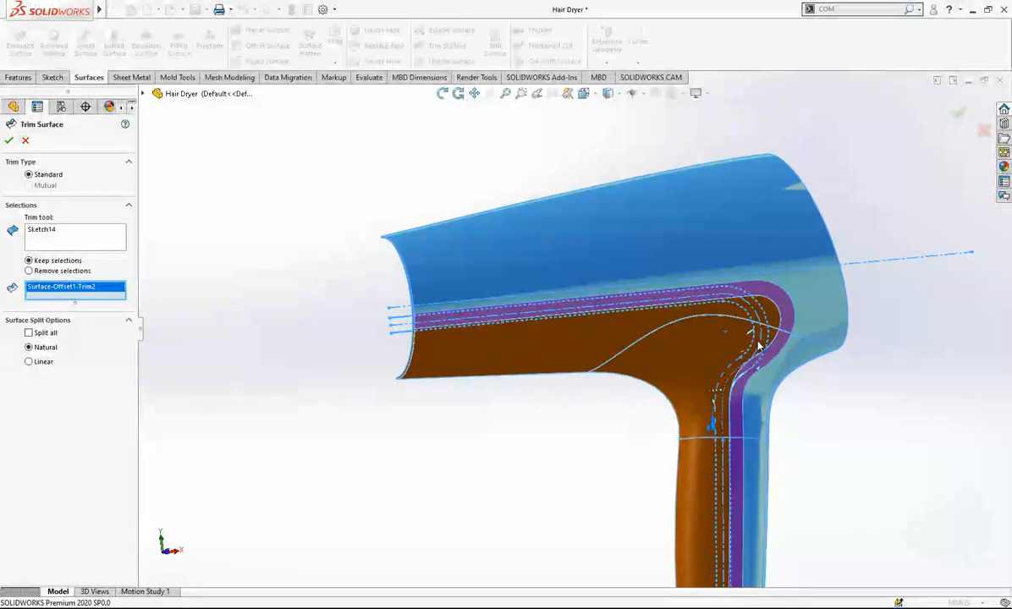
pyautogui.scroll(1, 706, 279)
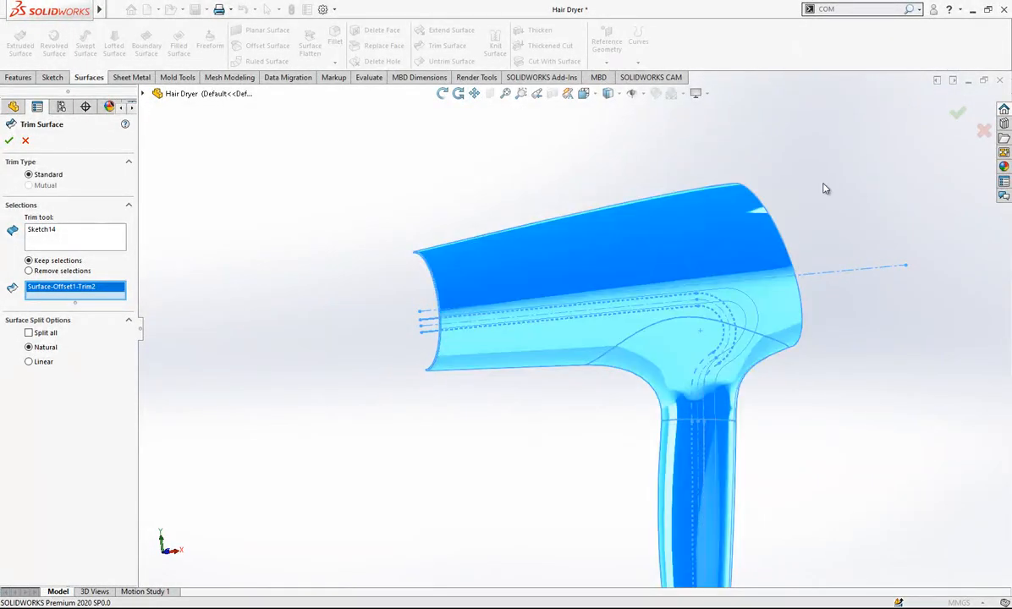
pyautogui.click(10, 143)
pyautogui.moveTo(660, 322); pyautogui.dragTo(677, 379, button='middle')
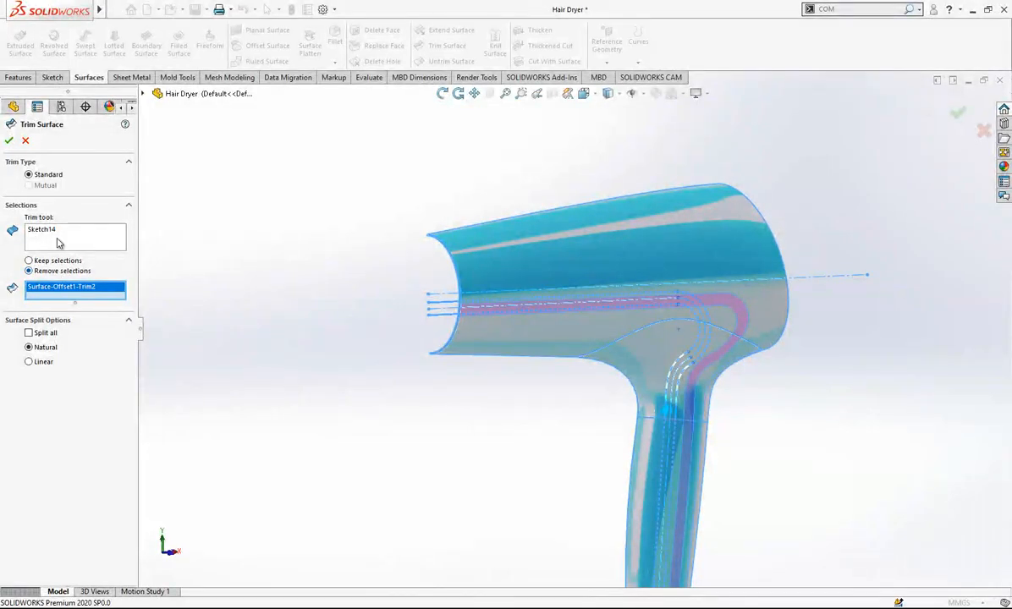
# - Try the Sketch14 trim again by removing the two large regions on either side of the strip
pyautogui.click(88, 305)
pyautogui.click(533, 268)
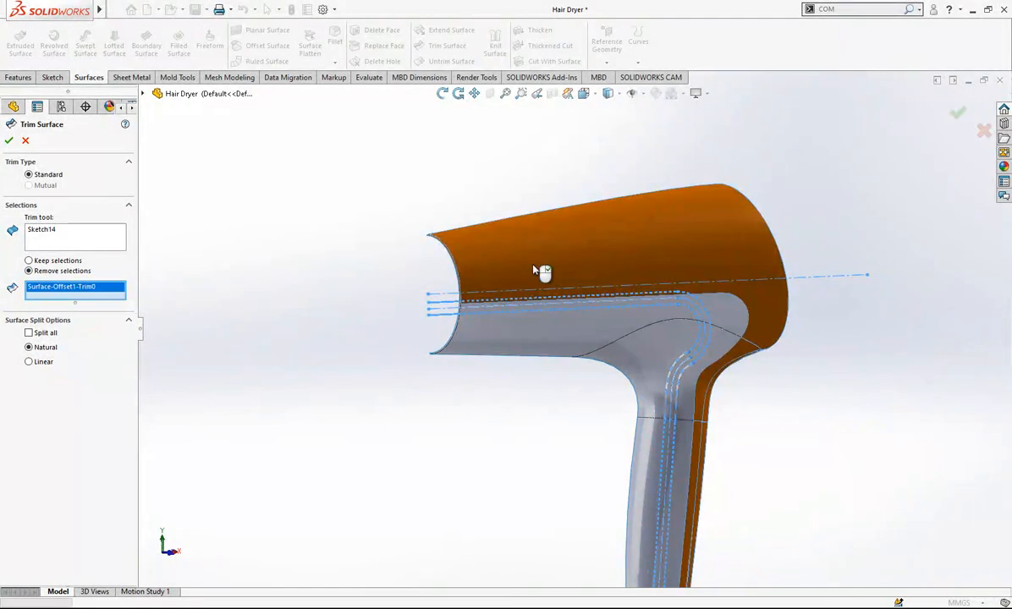
pyautogui.click(518, 332)
pyautogui.scroll(-3, 482, 322)
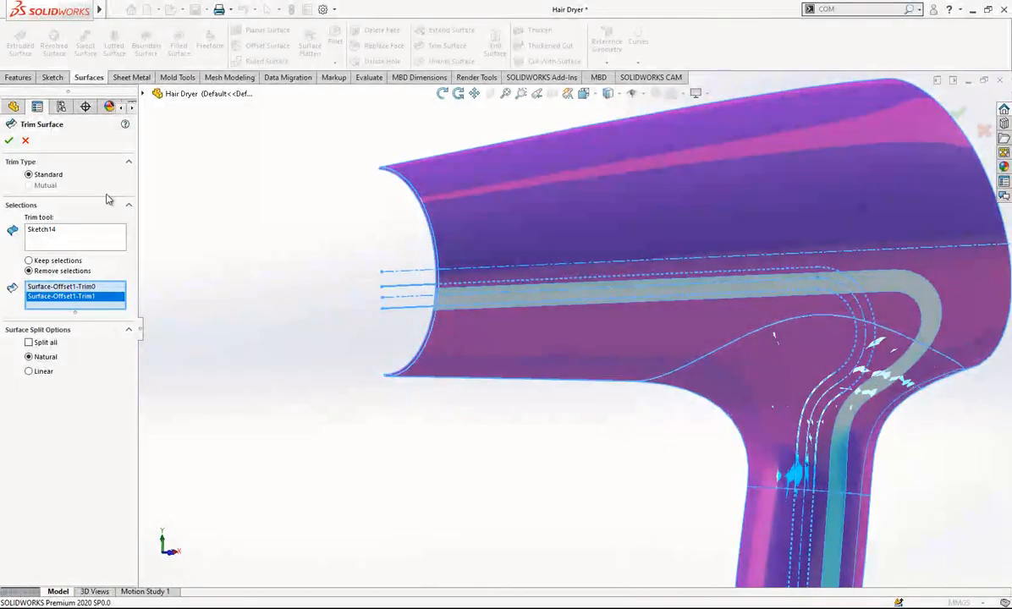
pyautogui.click(8, 140)
pyautogui.press('Escape')
# - Examine where the sketch lines cross the copied surface at the front opening and the handle's lower end
pyautogui.scroll(-6, 476, 288)
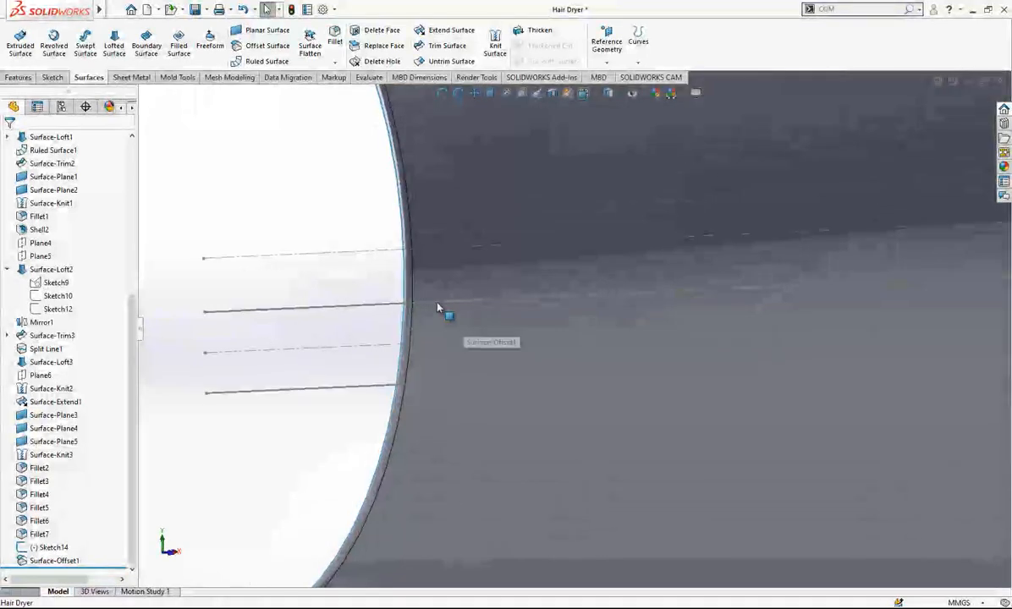
pyautogui.moveTo(438, 304); pyautogui.dragTo(462, 318, button='middle')
pyautogui.scroll(5, 462, 318)
pyautogui.scroll(6, 606, 356)
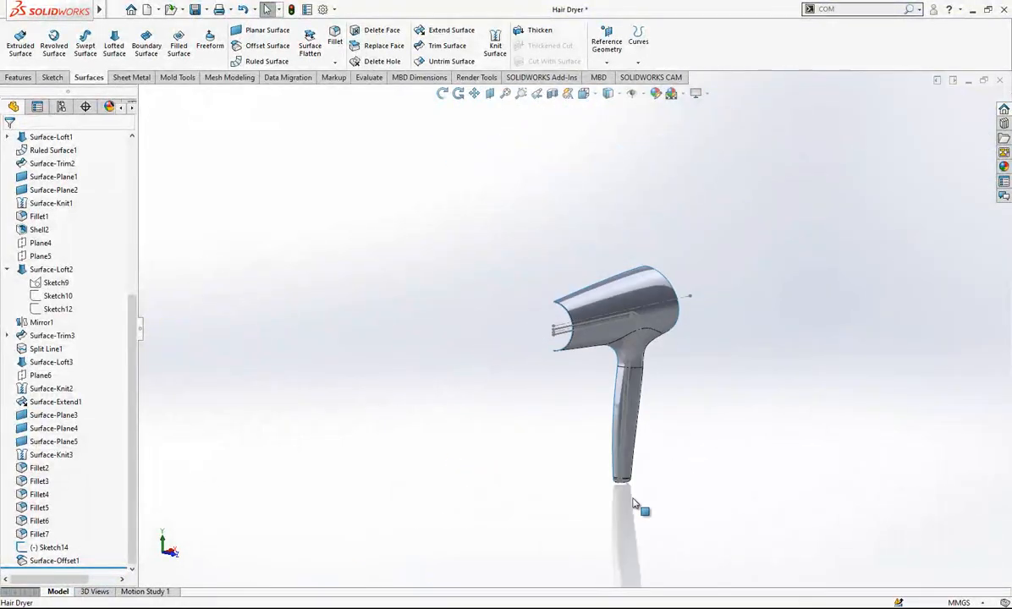
pyautogui.scroll(-10, 648, 510)
pyautogui.moveTo(572, 335); pyautogui.dragTo(502, 276, button='middle')
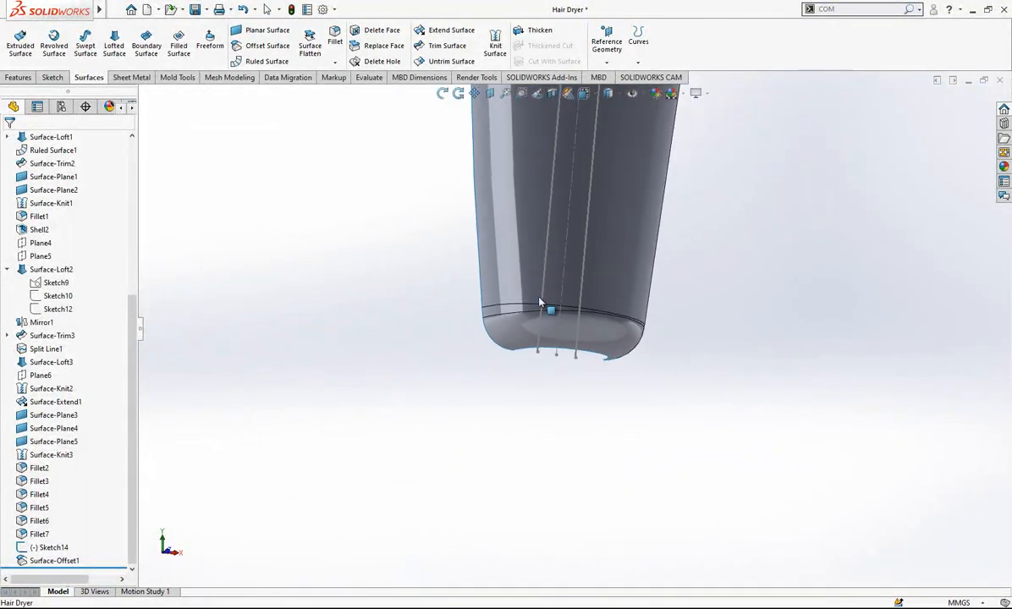
pyautogui.scroll(3, 503, 276)
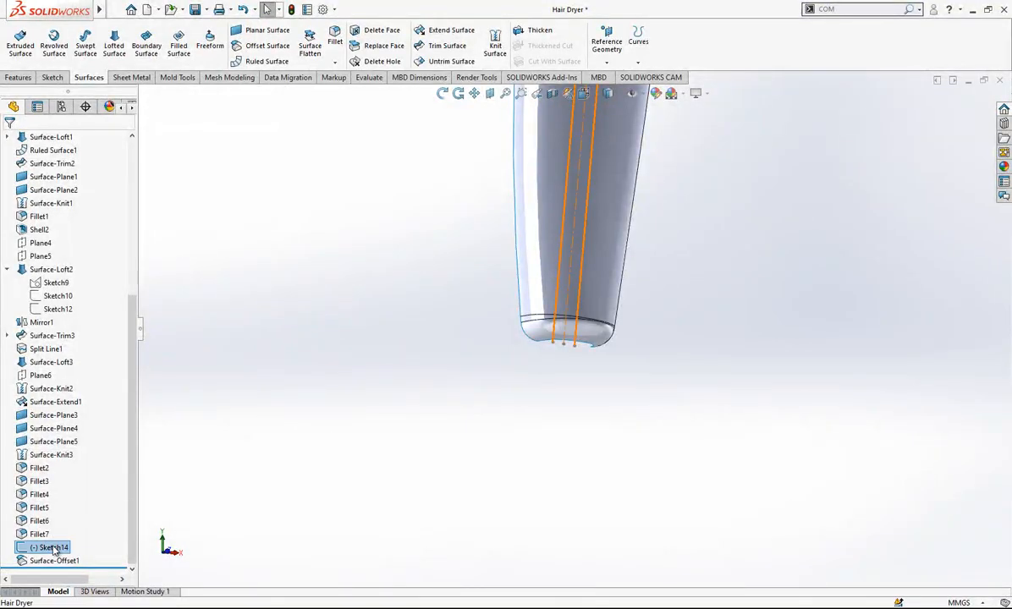
# - Start a projection split line with Sketch14 and select the handle face and the two faces at its lower end
pyautogui.click(637, 41)
pyautogui.click(658, 77)
pyautogui.click(556, 330)
pyautogui.click(548, 302)
pyautogui.click(541, 298)
pyautogui.scroll(5, 610, 343)
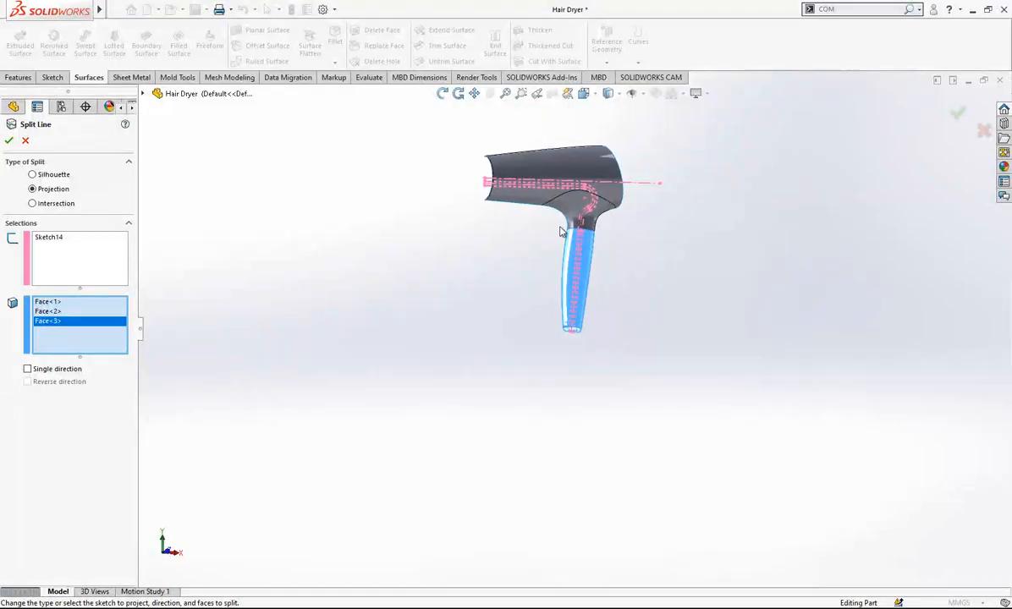
# - Add the neck, main body and thin front rim faces to the split and create the split line
pyautogui.scroll(-3, 614, 215)
pyautogui.click(614, 215)
pyautogui.click(502, 171)
pyautogui.scroll(-4, 387, 147)
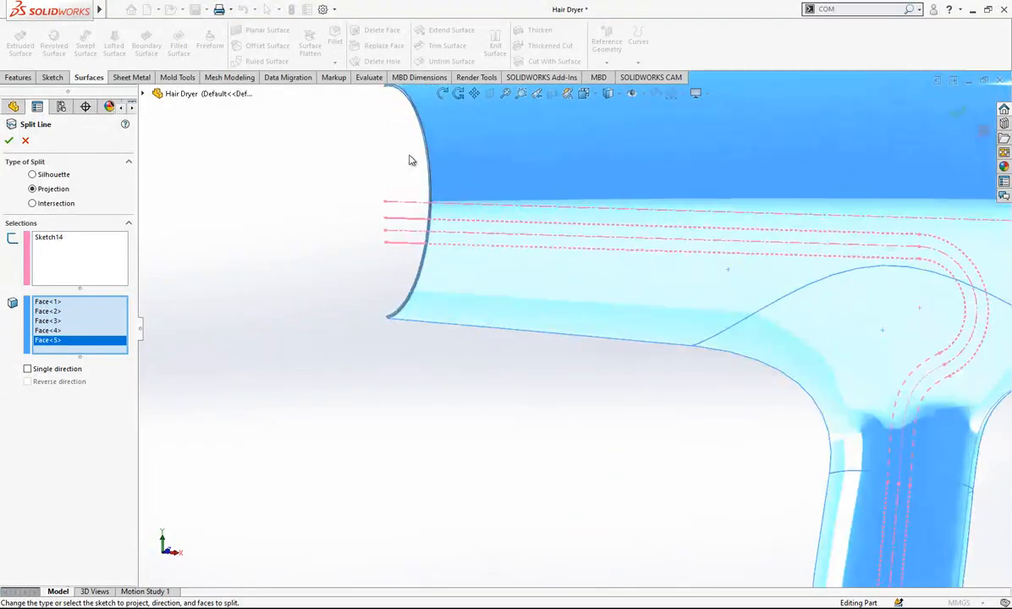
pyautogui.click(467, 213)
pyautogui.click(7, 141)
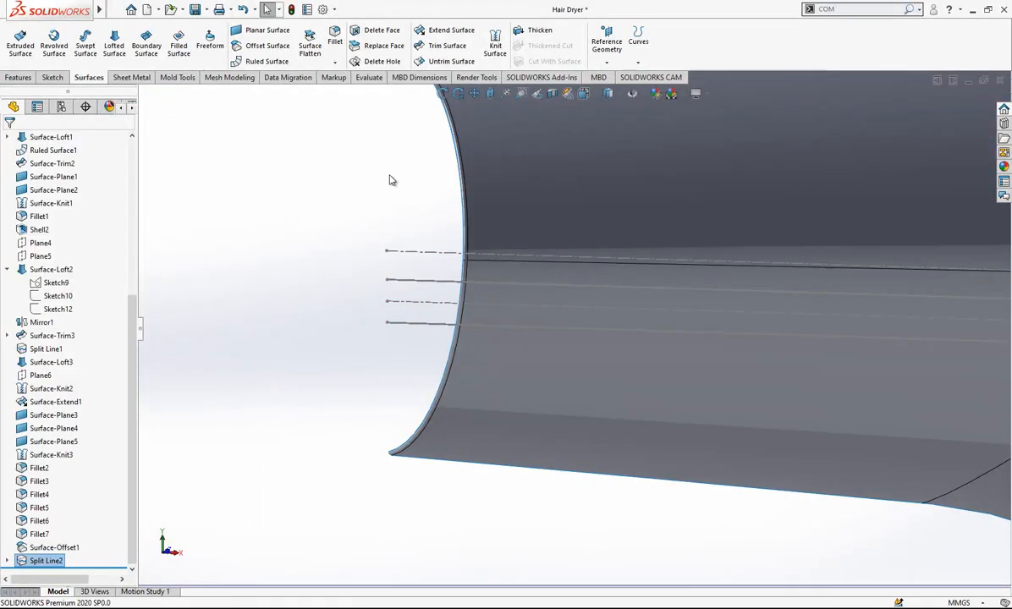
# - Open Sketch14 under the split line for editing and face its lower handle end from the front
pyautogui.scroll(4, 436, 314)
pyautogui.scroll(-5, 571, 319)
pyautogui.scroll(7, 558, 326)
pyautogui.moveTo(682, 406); pyautogui.dragTo(619, 391, button='middle')
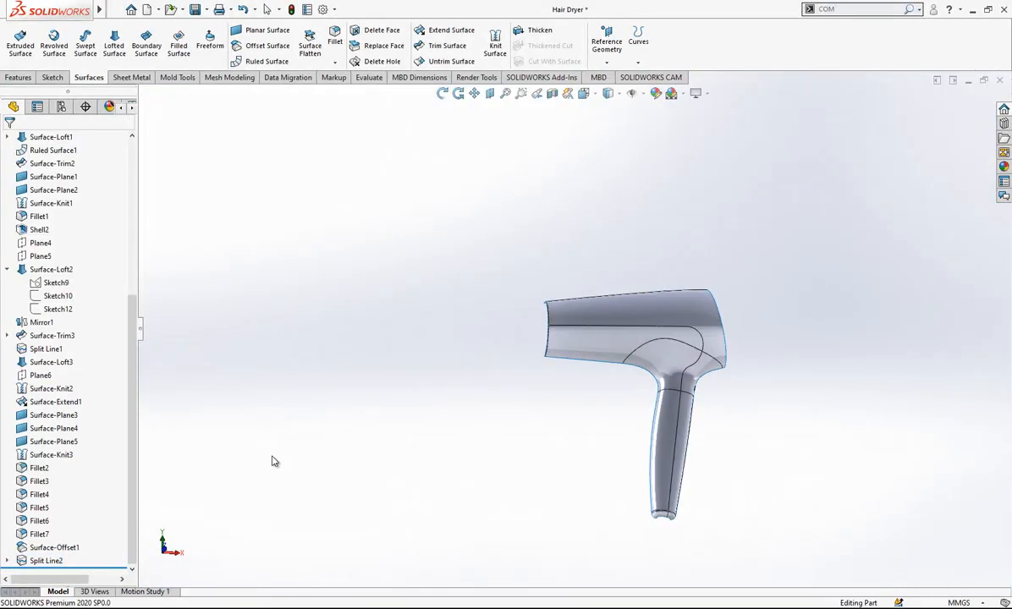
pyautogui.click(7, 560)
pyautogui.click(64, 560)
pyautogui.click(64, 523)
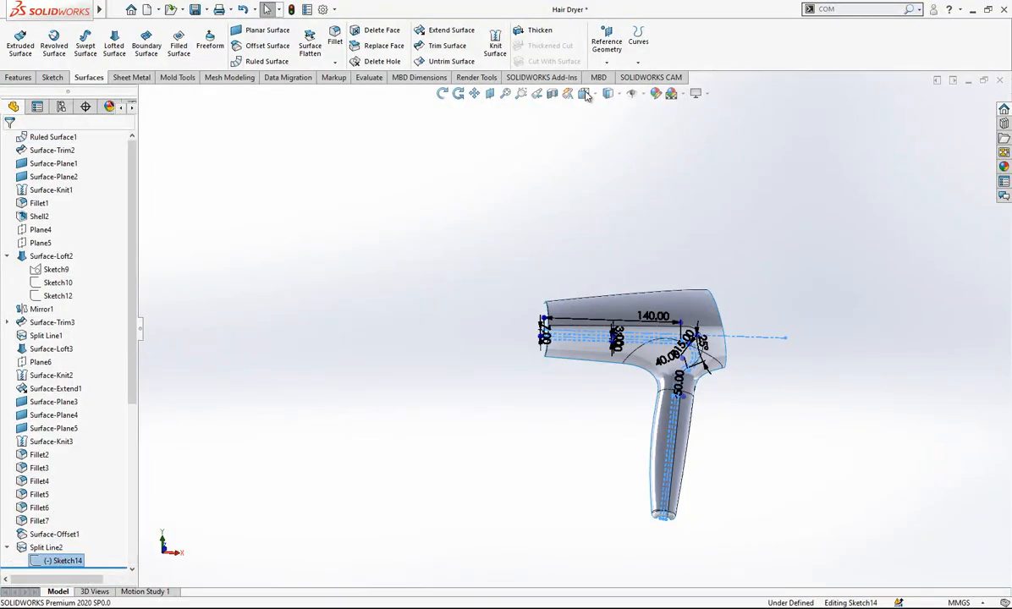
pyautogui.click(536, 311)
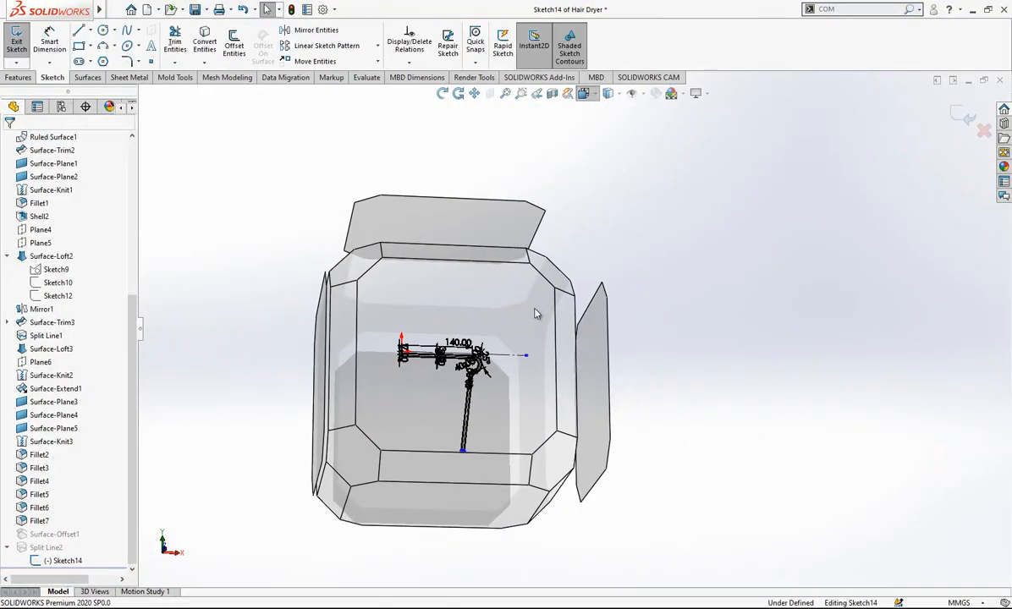
pyautogui.scroll(-4, 675, 543)
pyautogui.scroll(-2, 645, 529)
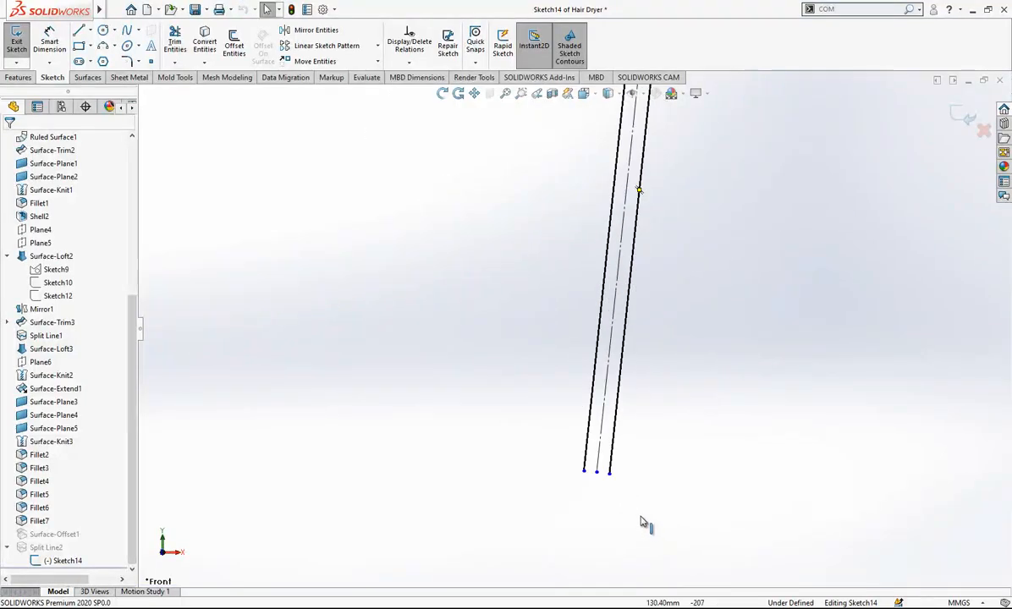
# - Draw a line about 16 mm long continuing the strip's front-side sketch line past the lower end of the handle
pyautogui.click(585, 476)
pyautogui.click(579, 484)
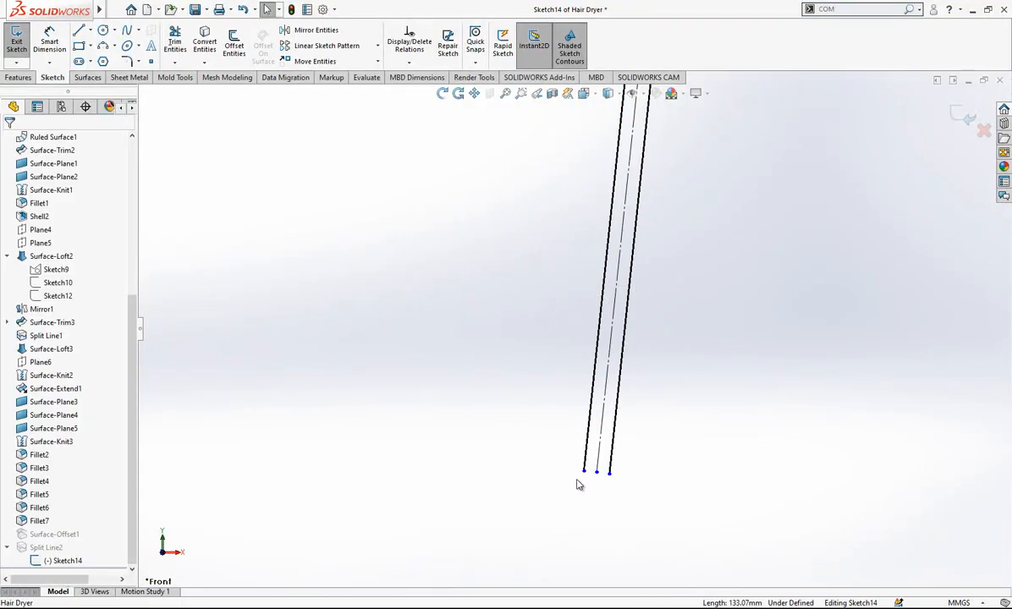
pyautogui.click(79, 30)
pyautogui.click(584, 472)
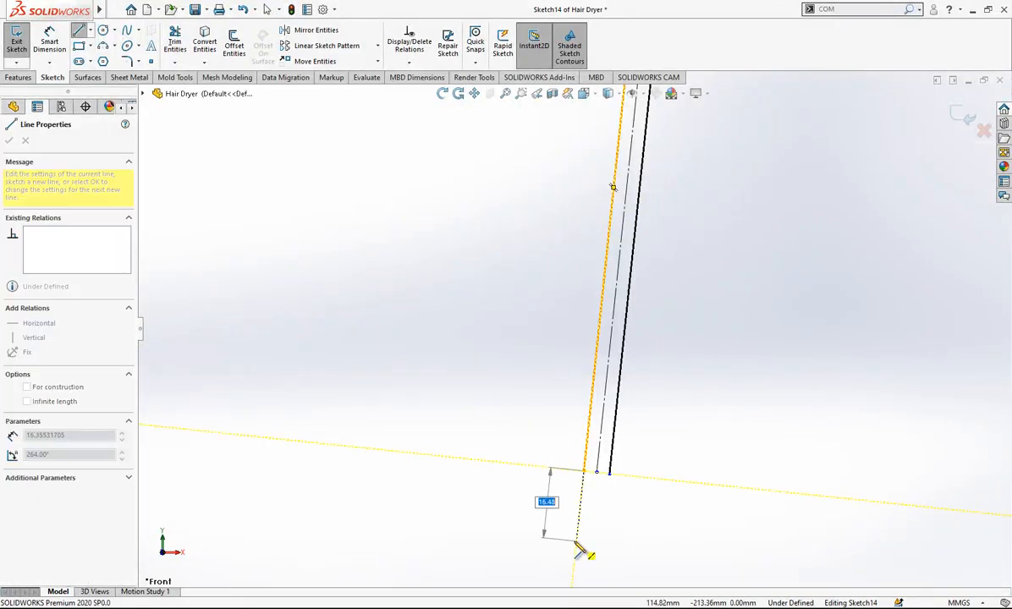
pyautogui.click(576, 540)
pyautogui.press('Escape')
# - Draw a line about 14 mm long continuing the strip's rear-side sketch line downward, and make the two collinear
pyautogui.press('l')
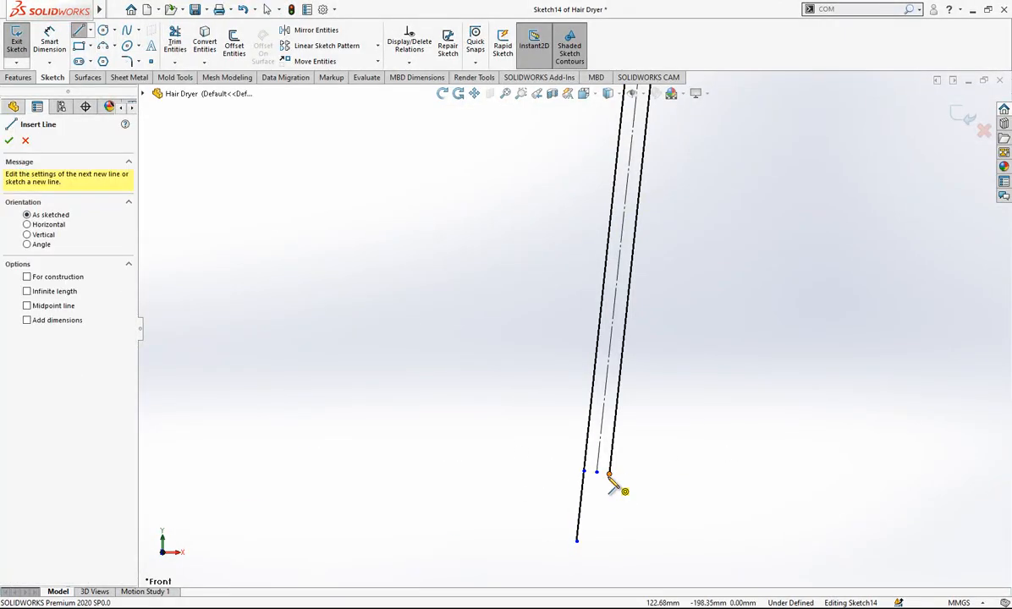
pyautogui.click(608, 475)
pyautogui.click(605, 535)
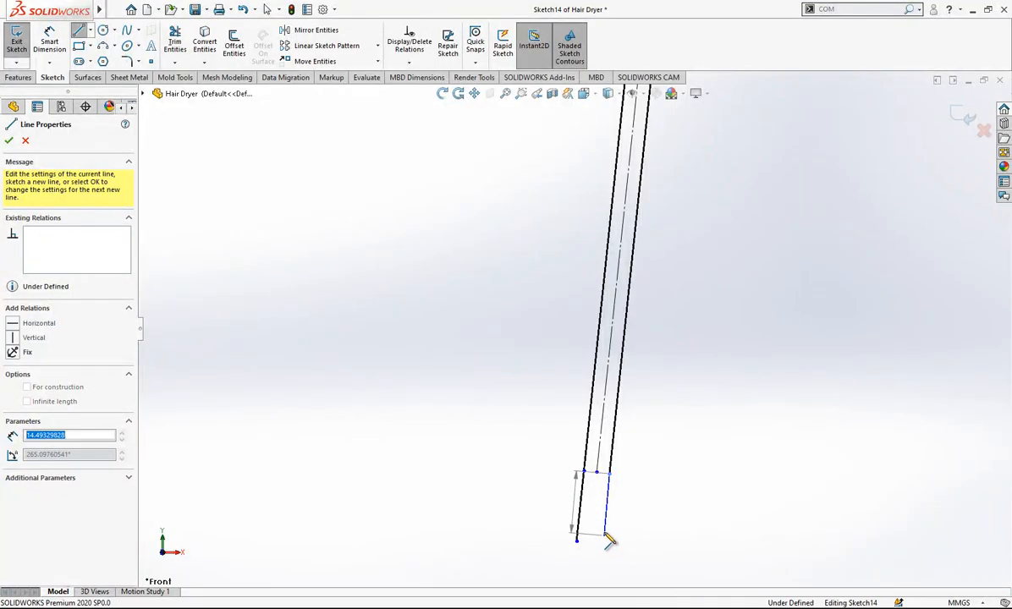
pyautogui.press('Escape')
pyautogui.click(606, 512)
pyautogui.keyDown('ctrl'); pyautogui.click(611, 466); pyautogui.keyUp('ctrl')
pyautogui.click(44, 365)
pyautogui.click(729, 441)
# - Check the sketch lines at the front opening, then exit Sketch14 and rebuild the split line
pyautogui.scroll(8, 729, 441)
pyautogui.scroll(-3, 492, 207)
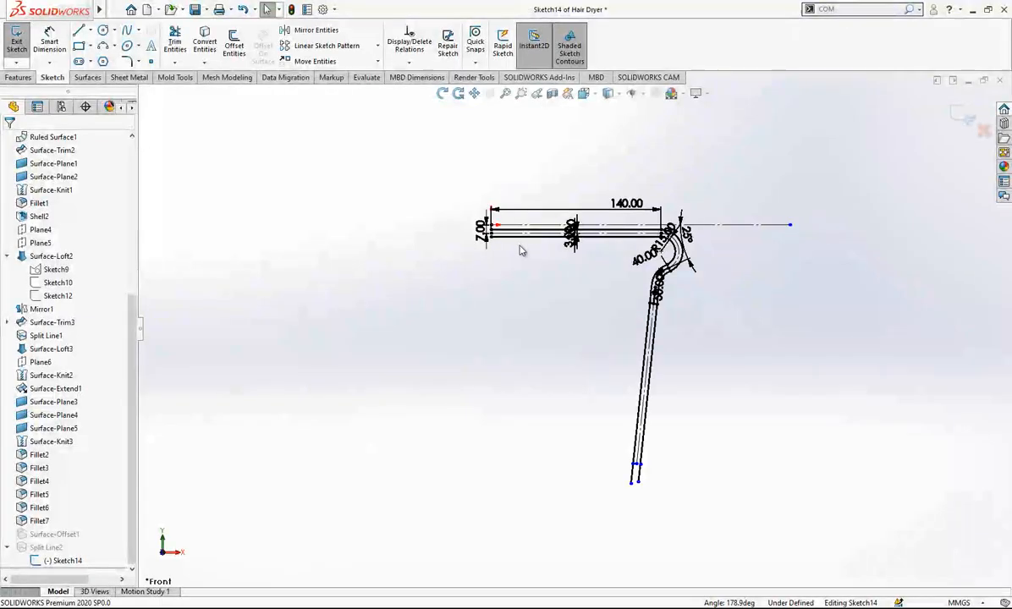
pyautogui.scroll(-5, 521, 250)
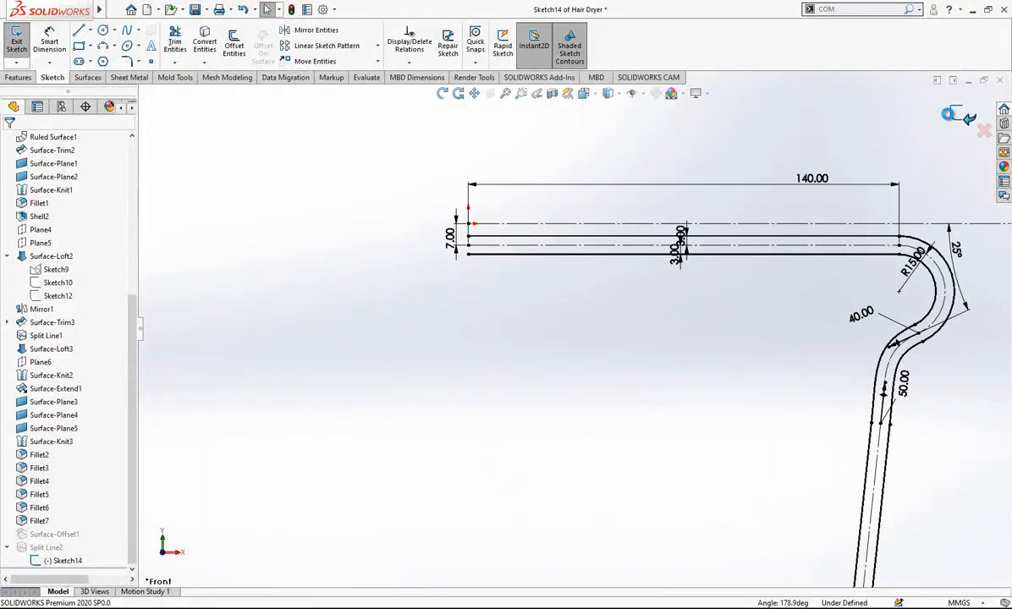
pyautogui.hotkey('ctrl', 'b')
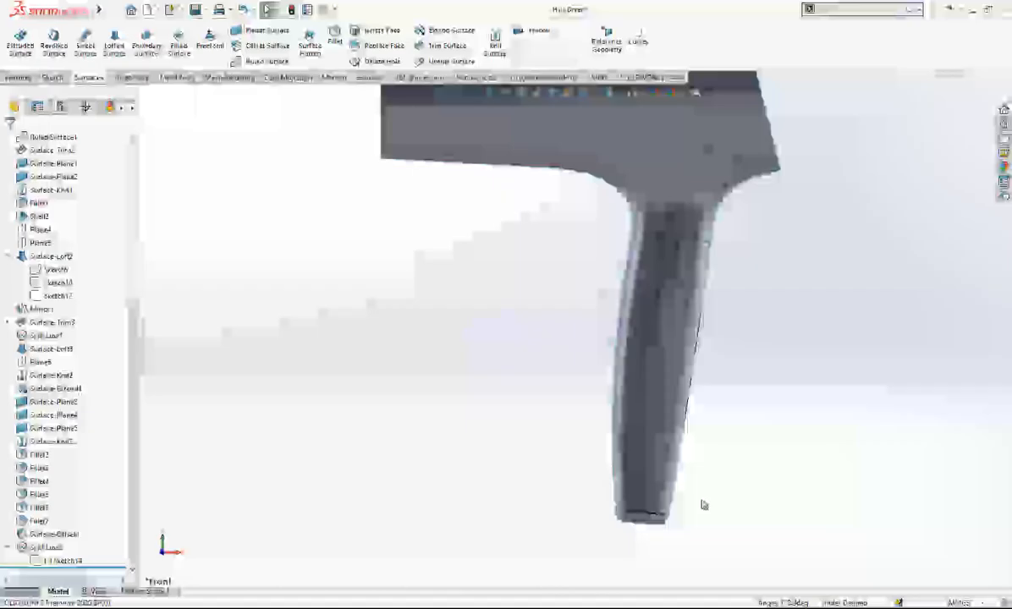
pyautogui.scroll(2, 656, 162)
pyautogui.scroll(-1, 656, 155)
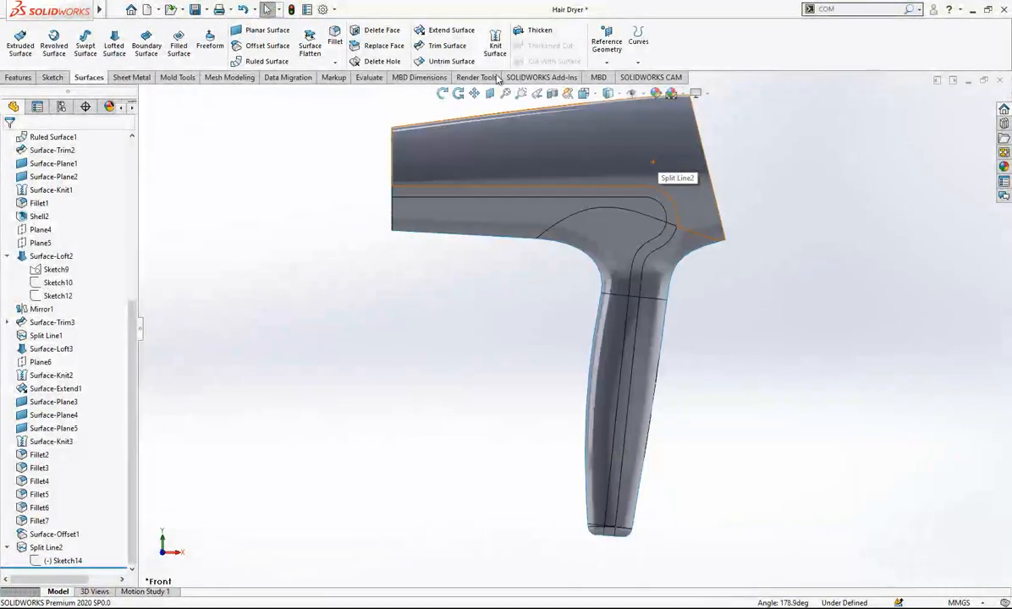
# - Delete the split line feature while keeping Sketch14
pyautogui.click(382, 30)
pyautogui.press('Escape')
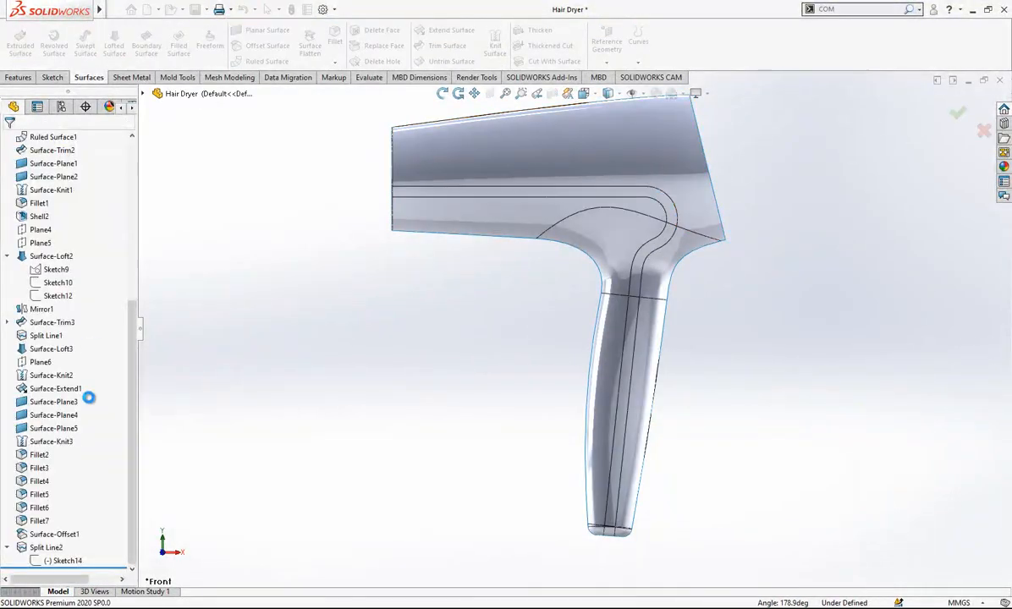
pyautogui.click(47, 547)
pyautogui.click(56, 548)
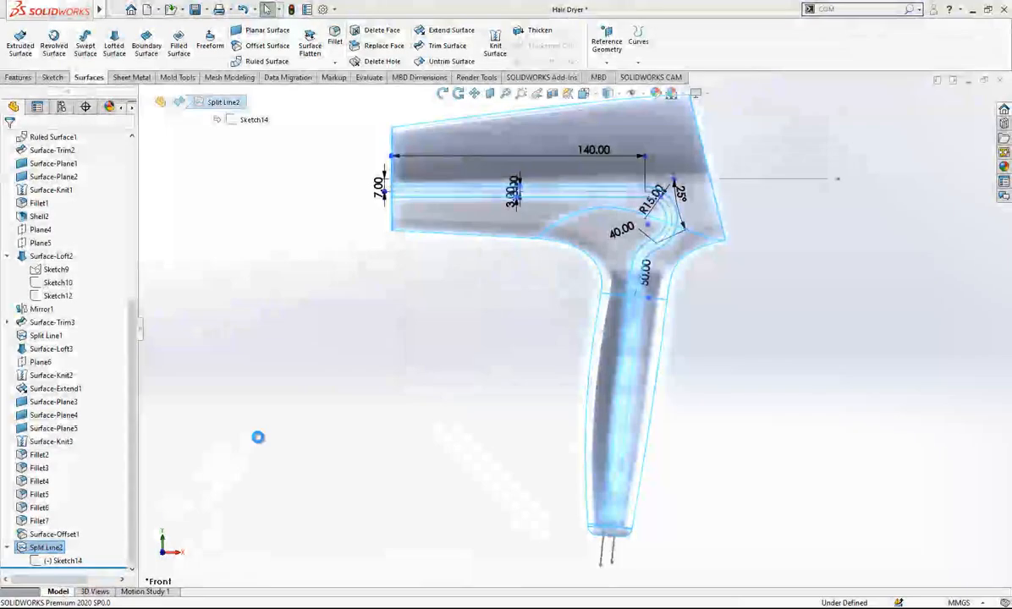
pyautogui.click(50, 549)
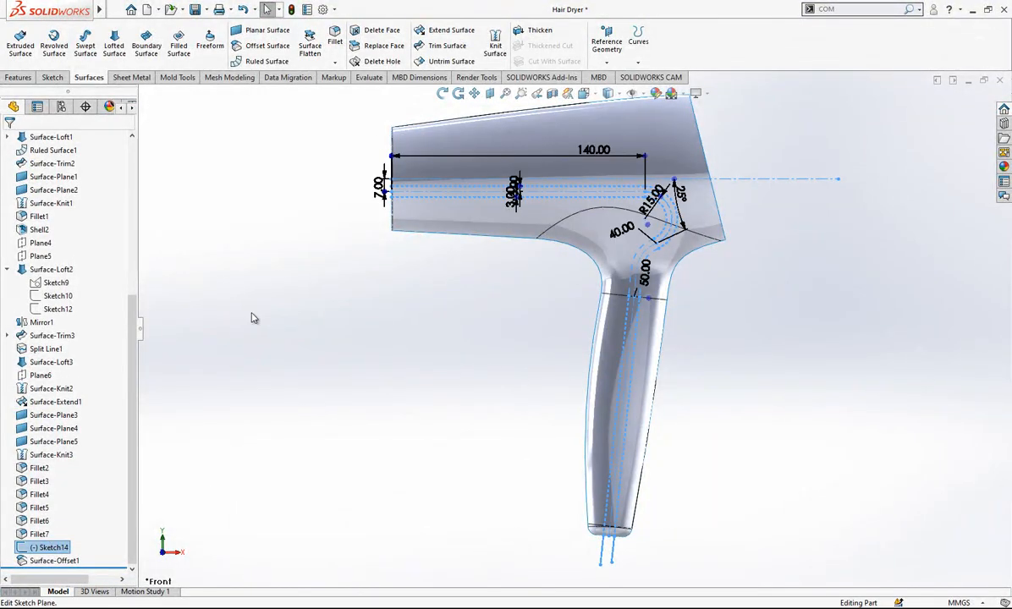
# - Trim the copied outer surface with Sketch14, keeping only the narrow strip region
pyautogui.click(435, 49)
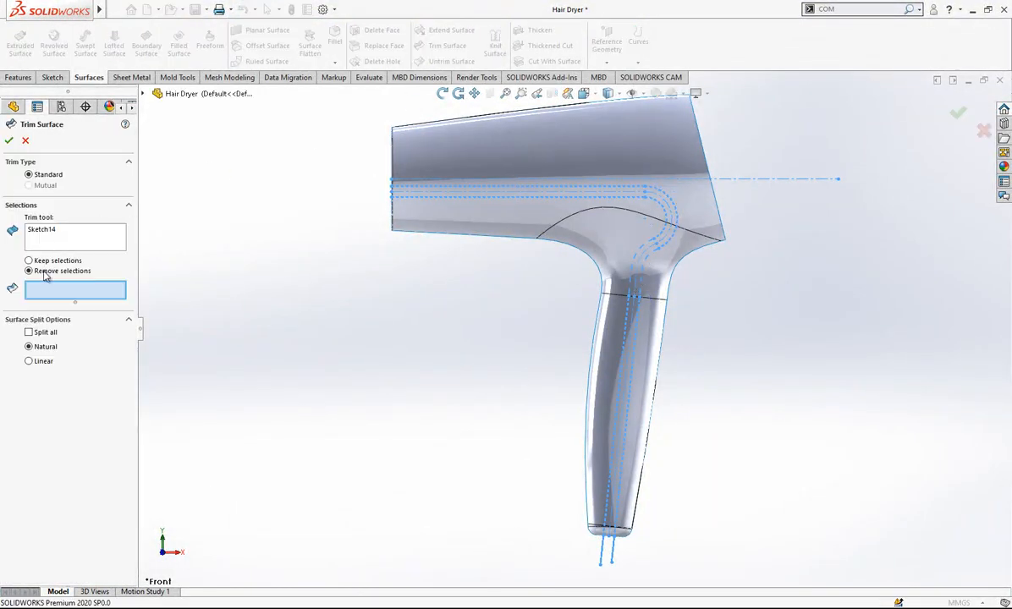
pyautogui.scroll(-1, 497, 163)
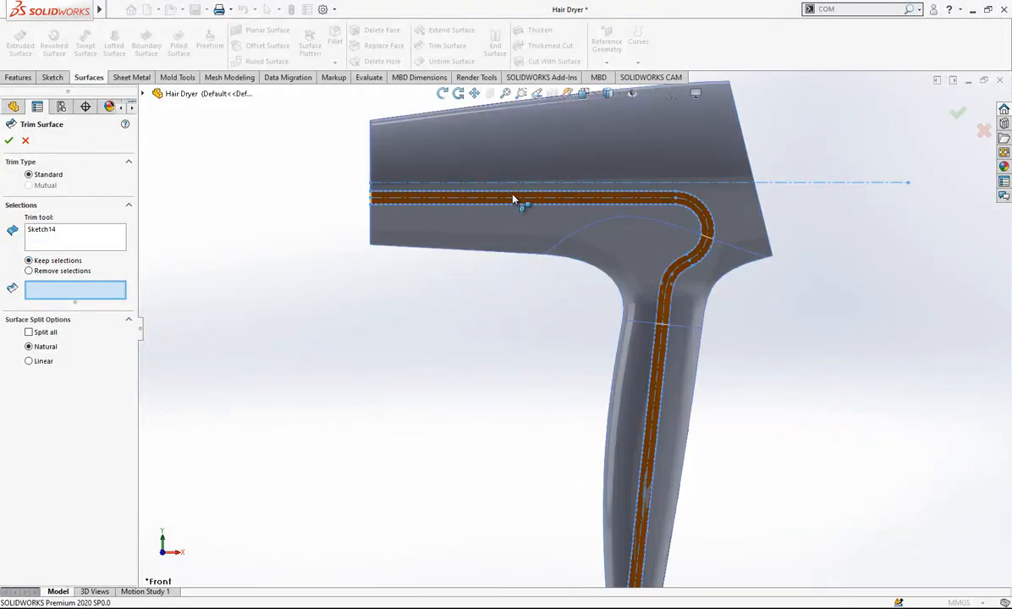
pyautogui.click(512, 196)
pyautogui.rightClick(513, 196)
pyautogui.moveTo(795, 302); pyautogui.dragTo(719, 348, button='middle')
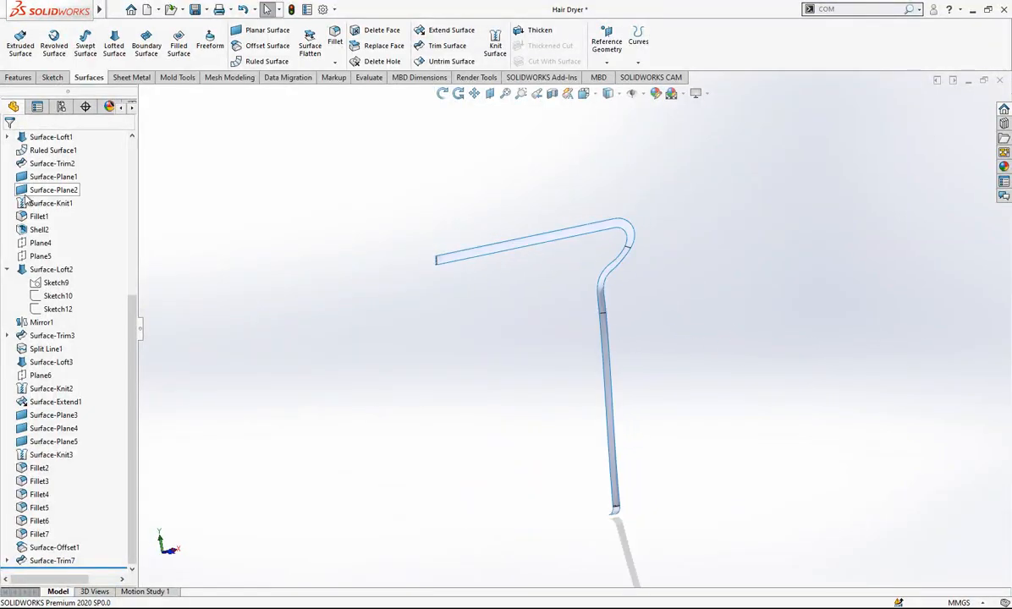
# - Compare the trimmed strip with the solid hair dryer bodies, leaving only the strip surface shown
pyautogui.moveTo(133, 305); pyautogui.dragTo(133, 139)
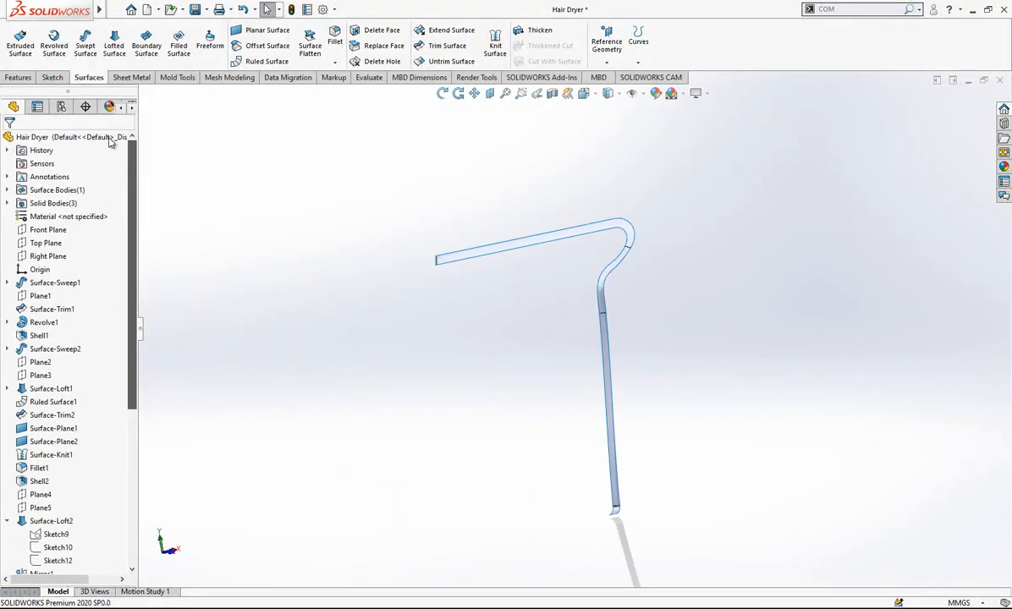
pyautogui.click(59, 203)
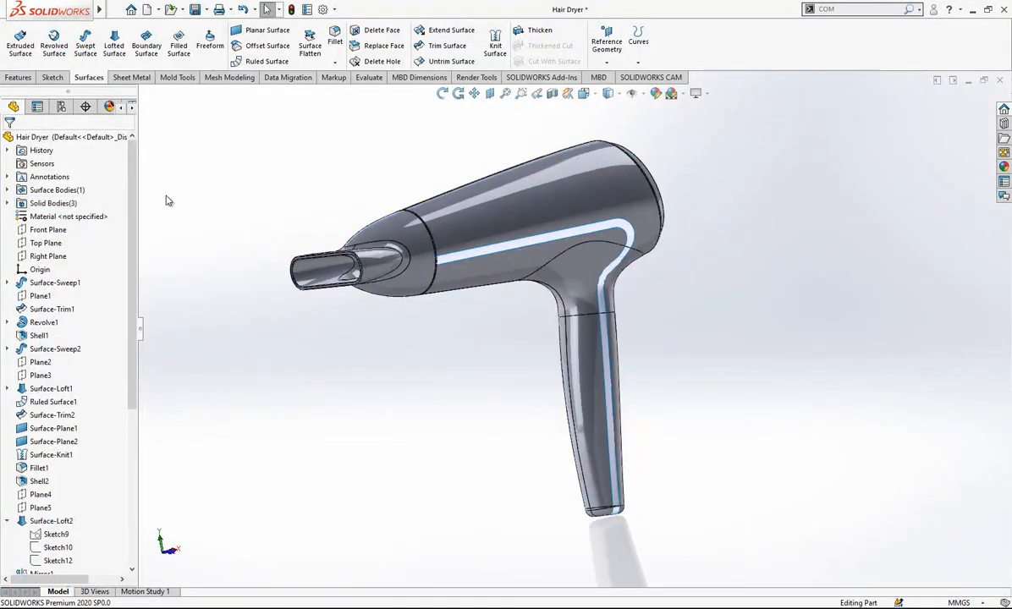
pyautogui.rightClick(81, 189)
pyautogui.click(12, 192)
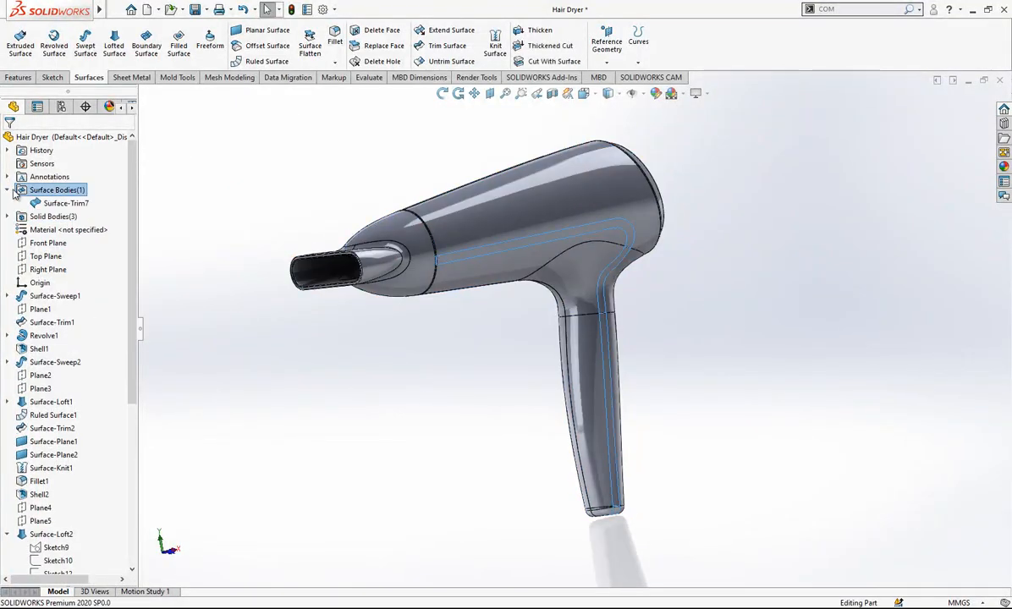
pyautogui.click(54, 205)
pyautogui.click(277, 190)
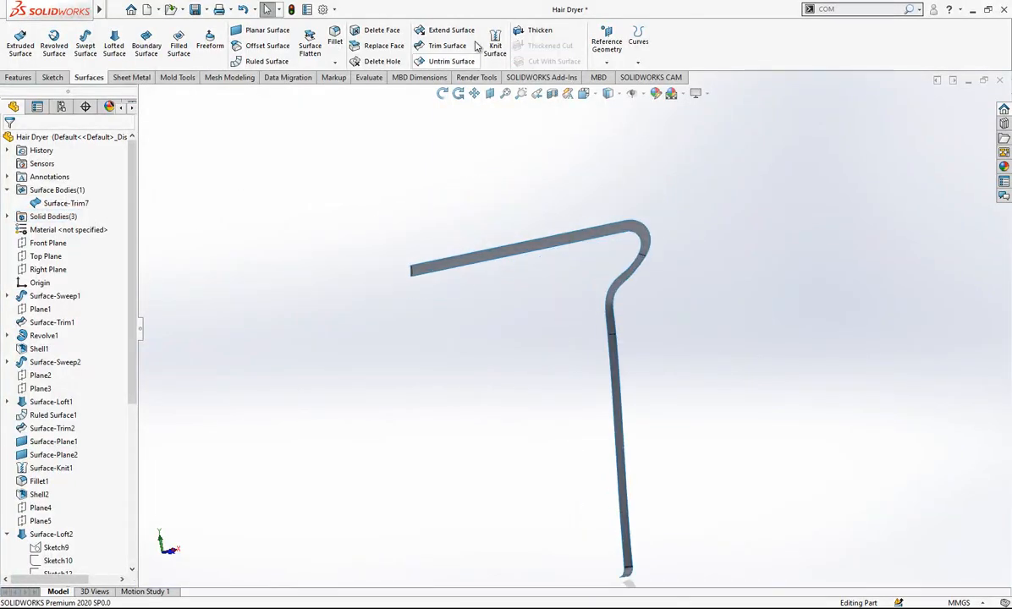
# - Try to thicken the trimmed strip surface by 1 mm without merging the result
pyautogui.click(533, 29)
pyautogui.click(472, 263)
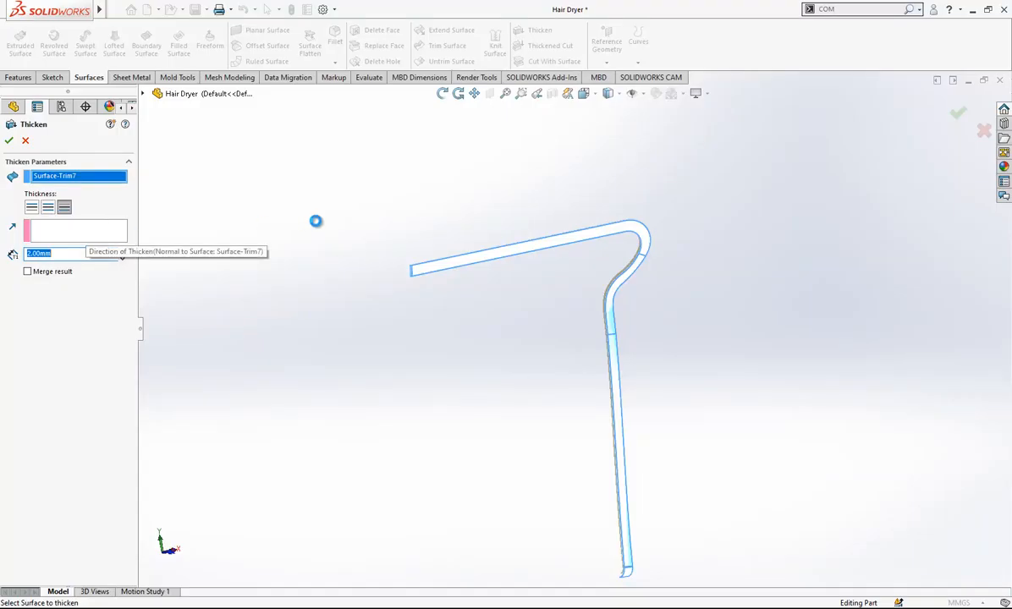
pyautogui.scroll(-3, 597, 274)
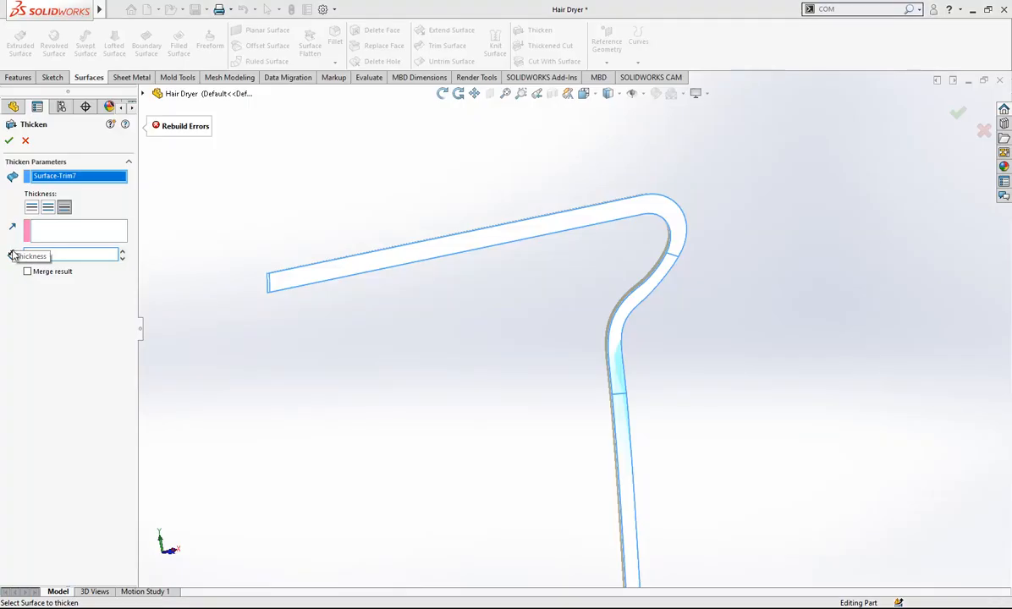
pyautogui.doubleClick(71, 253)
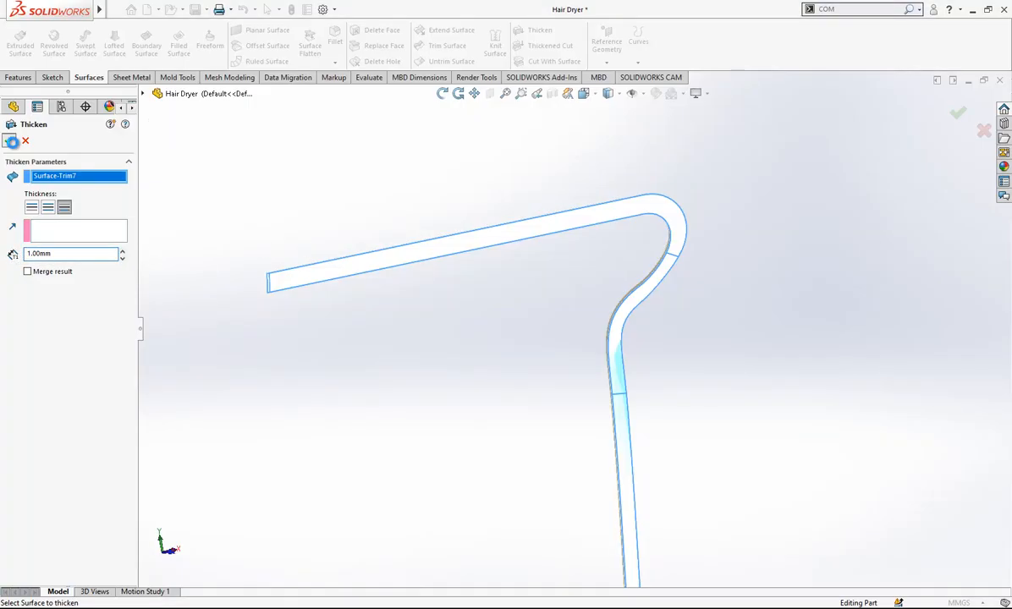
pyautogui.click(10, 141)
pyautogui.scroll(-5, 271, 282)
pyautogui.moveTo(371, 280); pyautogui.dragTo(348, 315, button='middle')
pyautogui.press('Escape')
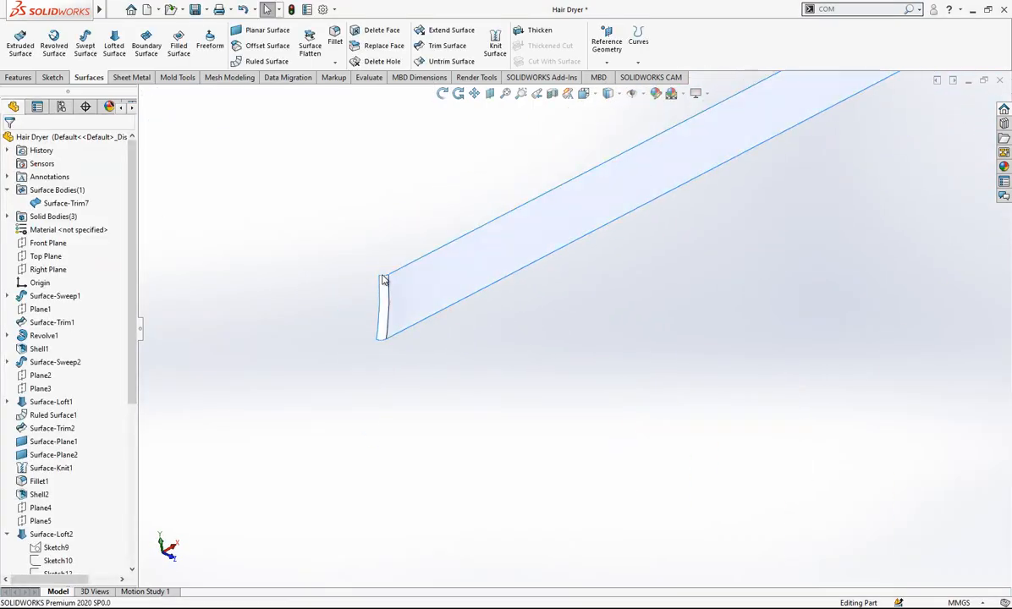
# - Delete the thin rim face at the strip's front end and extend the remaining front edge by 0.5 mm along the same surface
pyautogui.click(382, 31)
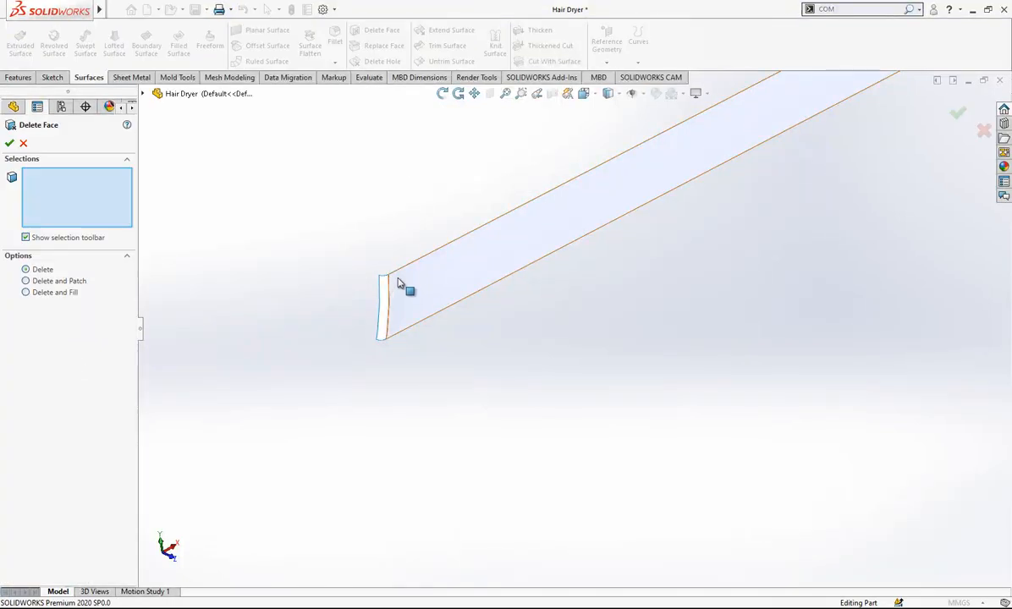
pyautogui.click(9, 143)
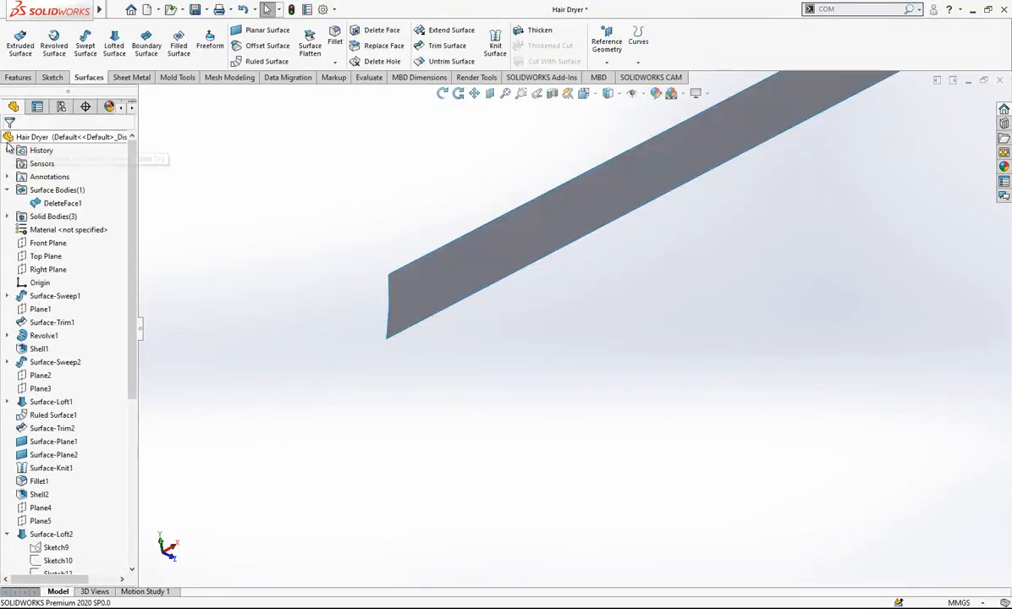
pyautogui.click(443, 31)
pyautogui.click(389, 292)
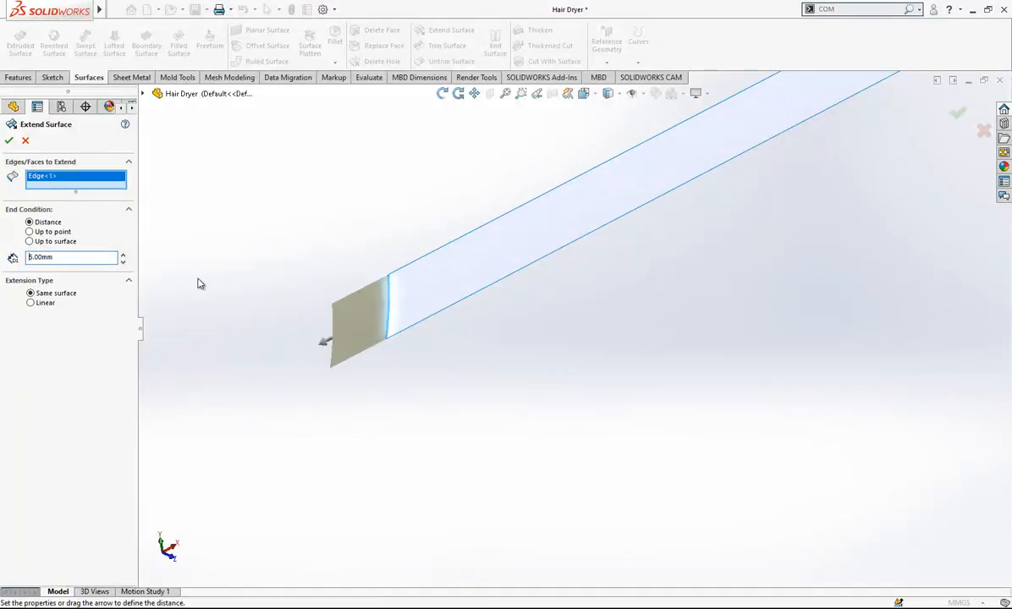
pyautogui.write('0.5')
pyautogui.press('Return')
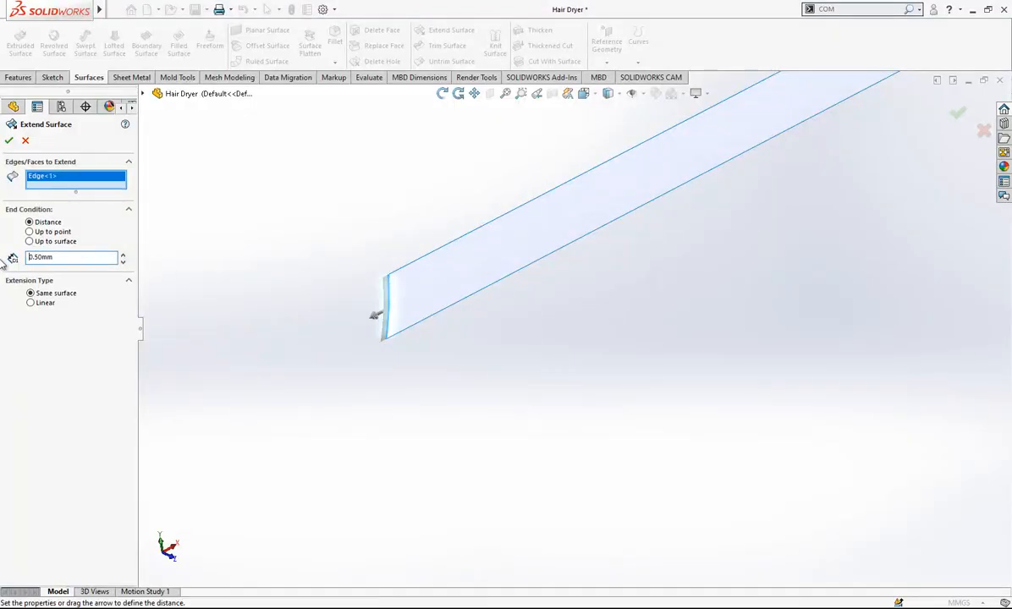
# - Thicken the extended strip surface by 1 mm as a separate body
pyautogui.scroll(7, 354, 266)
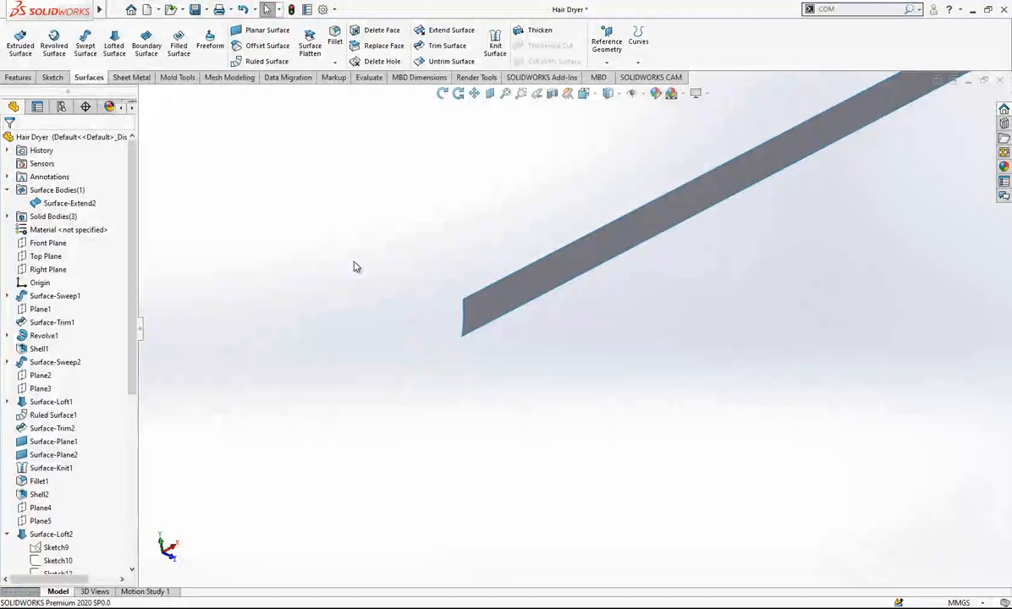
pyautogui.scroll(5, 506, 340)
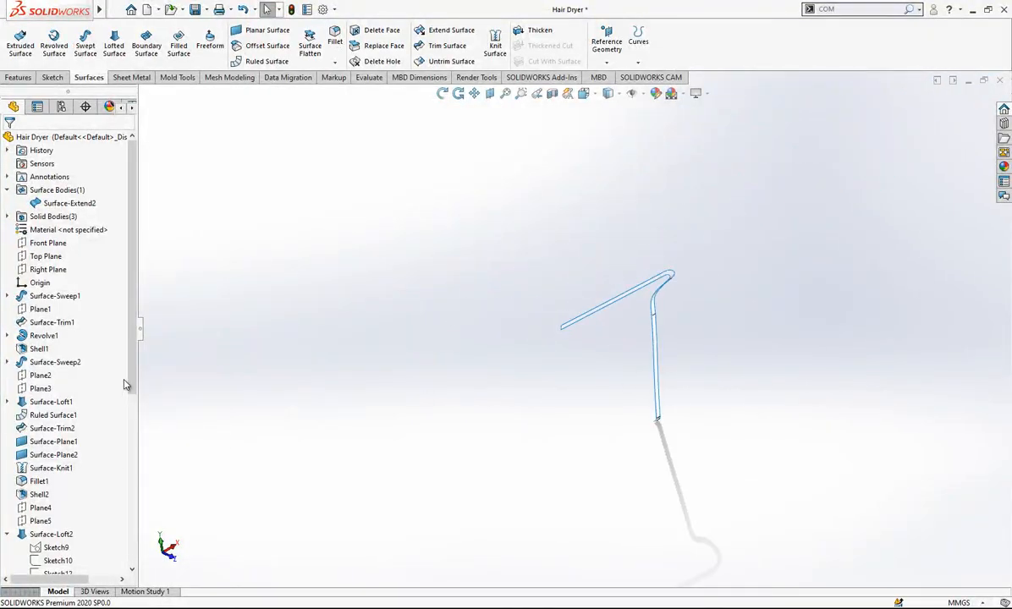
pyautogui.scroll(-7, 123, 385)
pyautogui.click(533, 30)
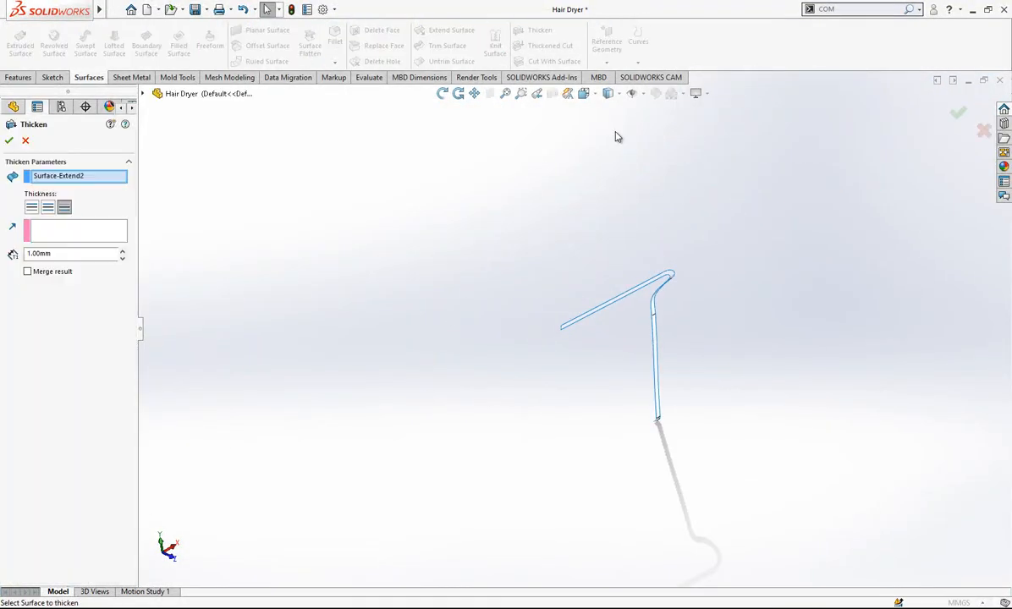
pyautogui.scroll(-5, 591, 310)
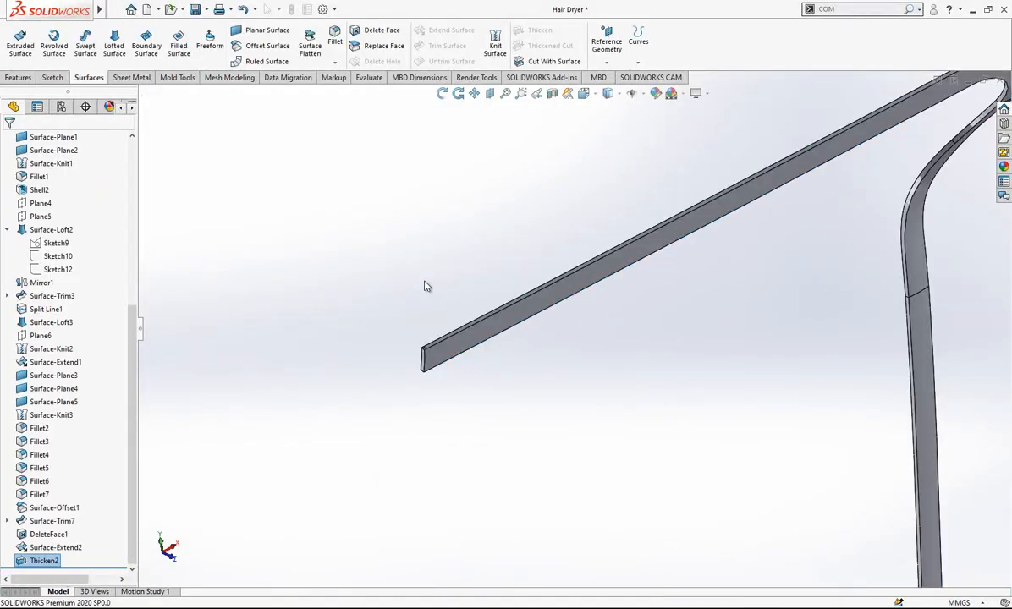
pyautogui.scroll(5, 423, 285)
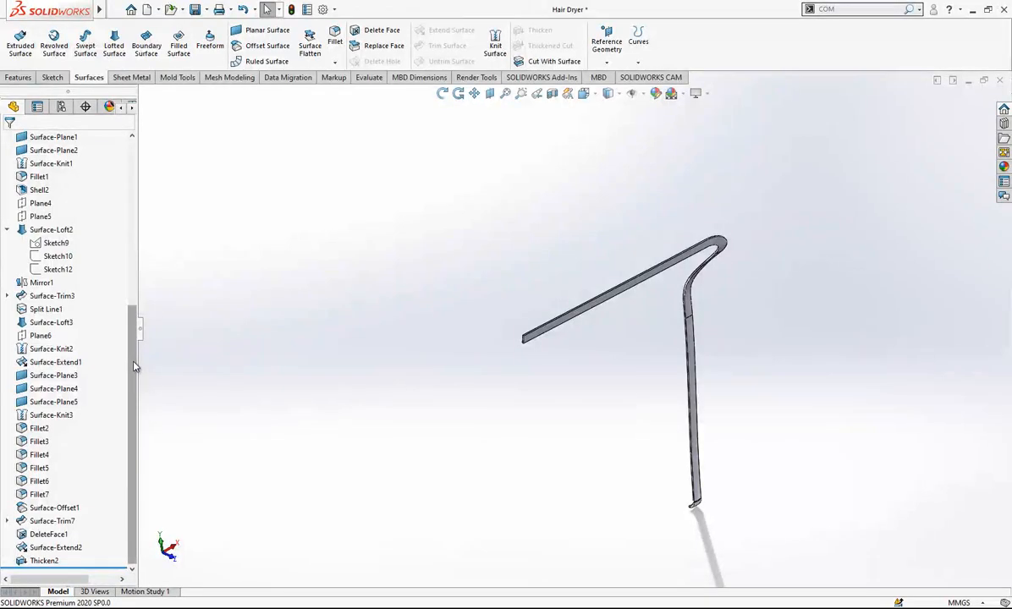
# - Show all the solid bodies again and examine the strip's front end where it meets the nozzle joint
pyautogui.scroll(7, 124, 336)
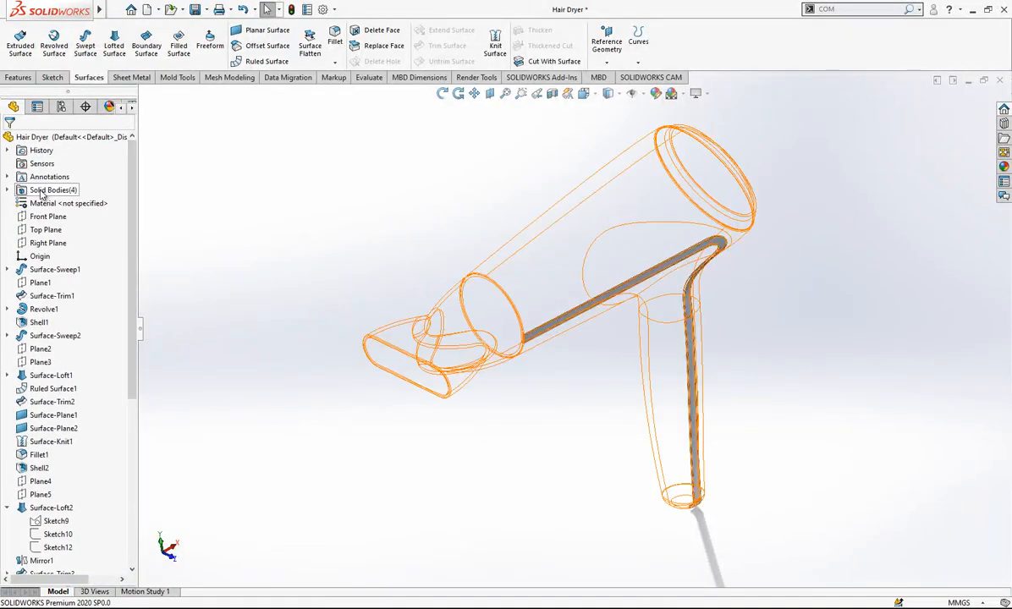
pyautogui.click(49, 174)
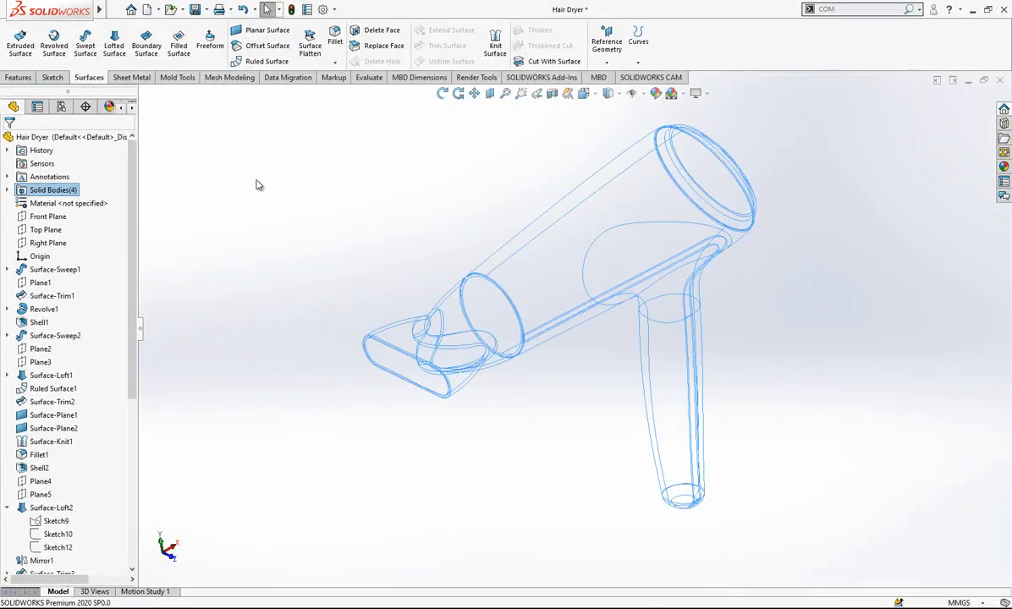
pyautogui.moveTo(605, 295)
pyautogui.mouseDown(button='middle')
pyautogui.moveTo(556, 195)
pyautogui.moveTo(549, 253)
pyautogui.moveTo(531, 257)
pyautogui.mouseUp(button='middle')
pyautogui.rightClick(74, 191)
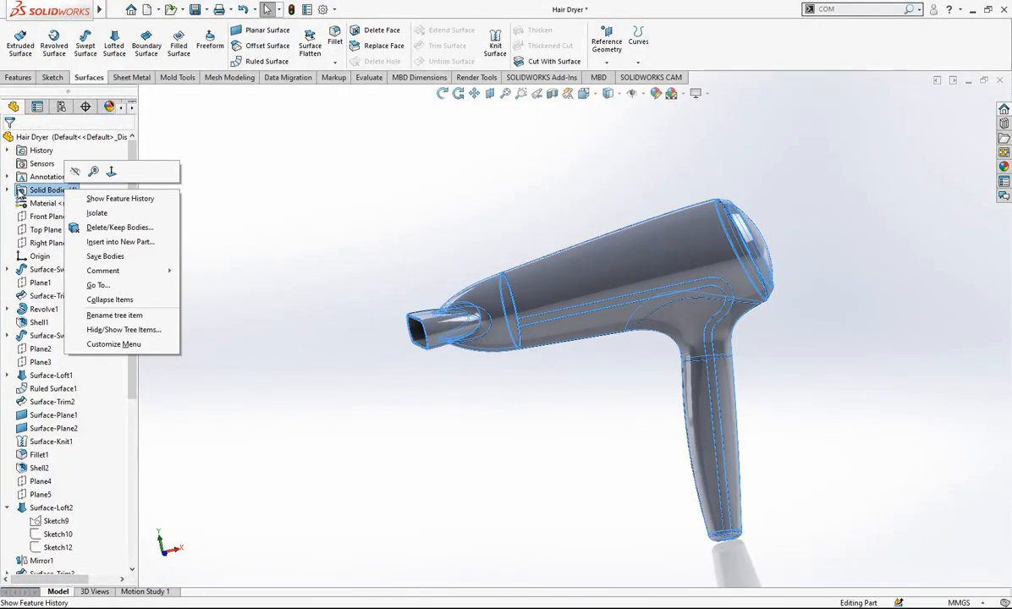
pyautogui.click(10, 192)
pyautogui.moveTo(447, 281); pyautogui.dragTo(677, 279, button='middle')
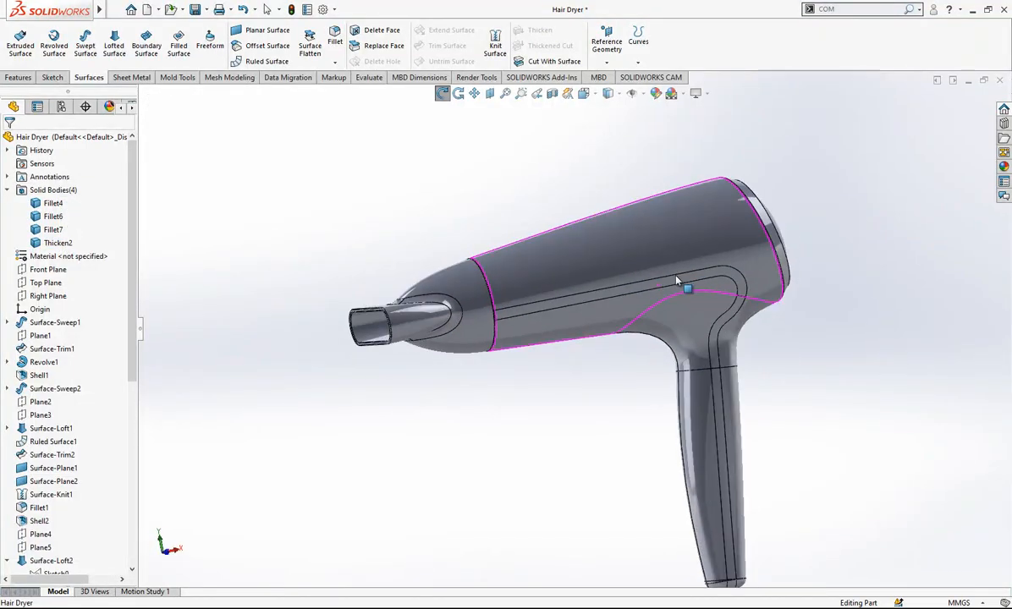
pyautogui.scroll(-1, 677, 279)
pyautogui.scroll(-8, 490, 323)
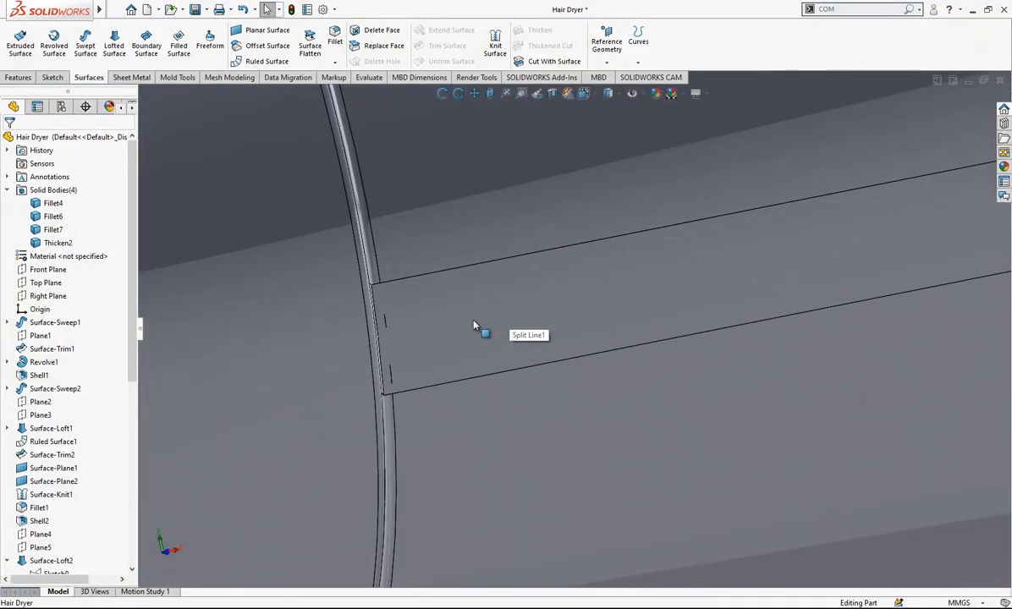
pyautogui.scroll(7, 476, 312)
pyautogui.scroll(5, 507, 313)
pyautogui.scroll(-3, 626, 309)
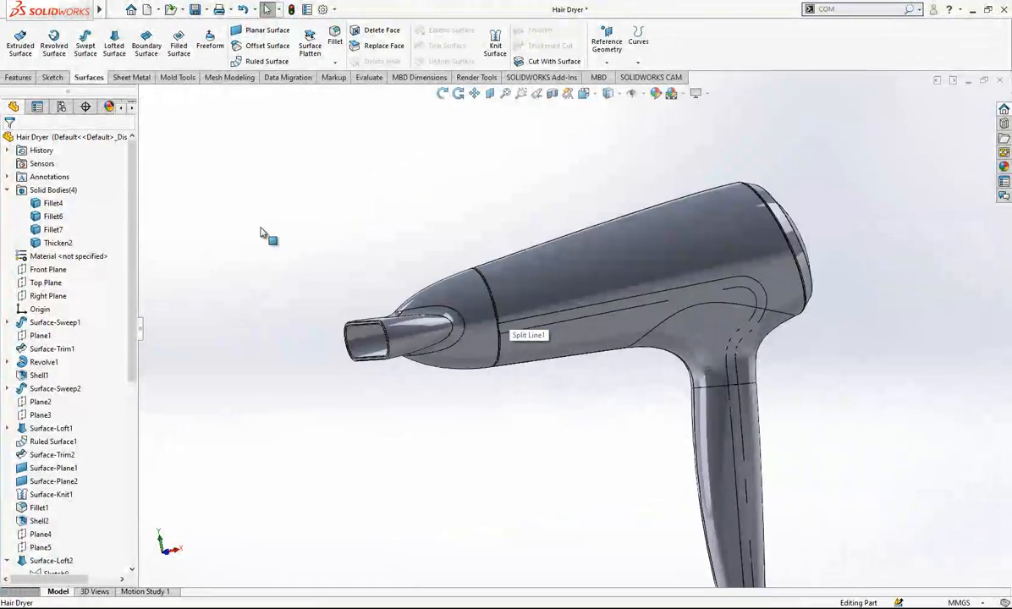
# - Make one copy of the thickened strip body in place, with zero translation in X, Y and Z
pyautogui.click(185, 9)
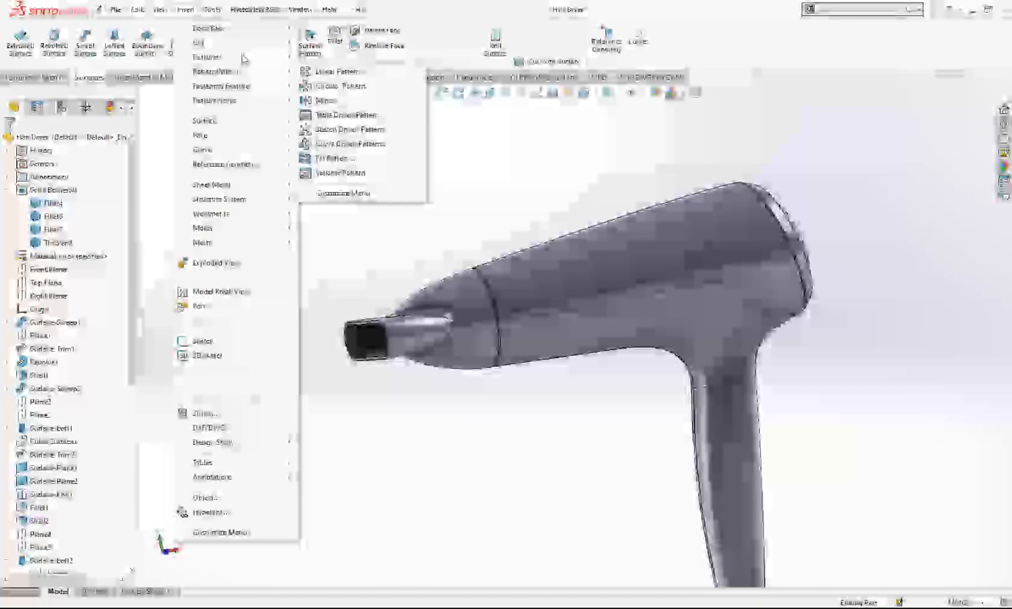
pyautogui.moveTo(262, 62)
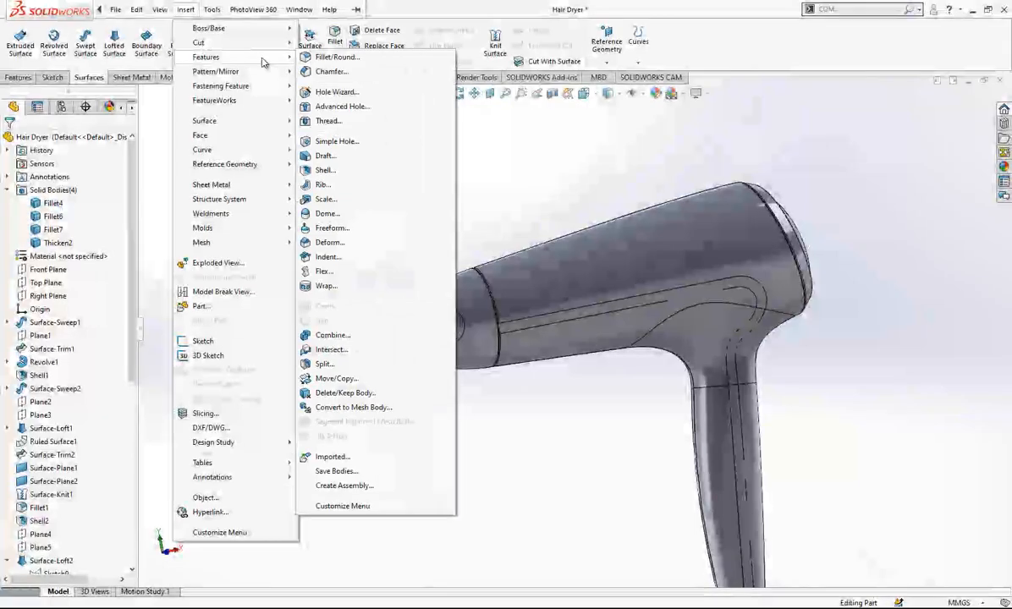
pyautogui.click(336, 378)
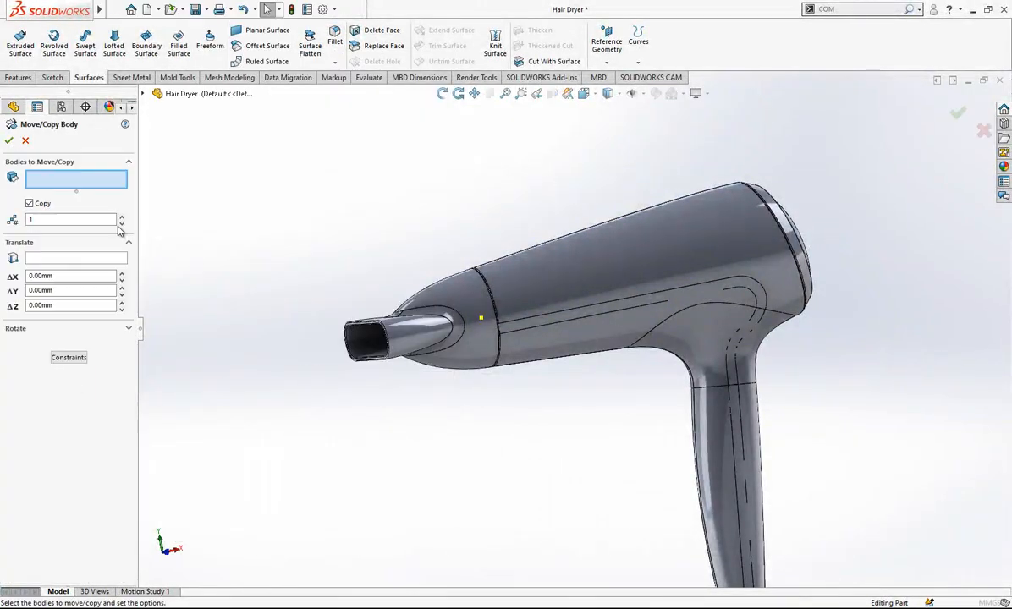
pyautogui.click(144, 94)
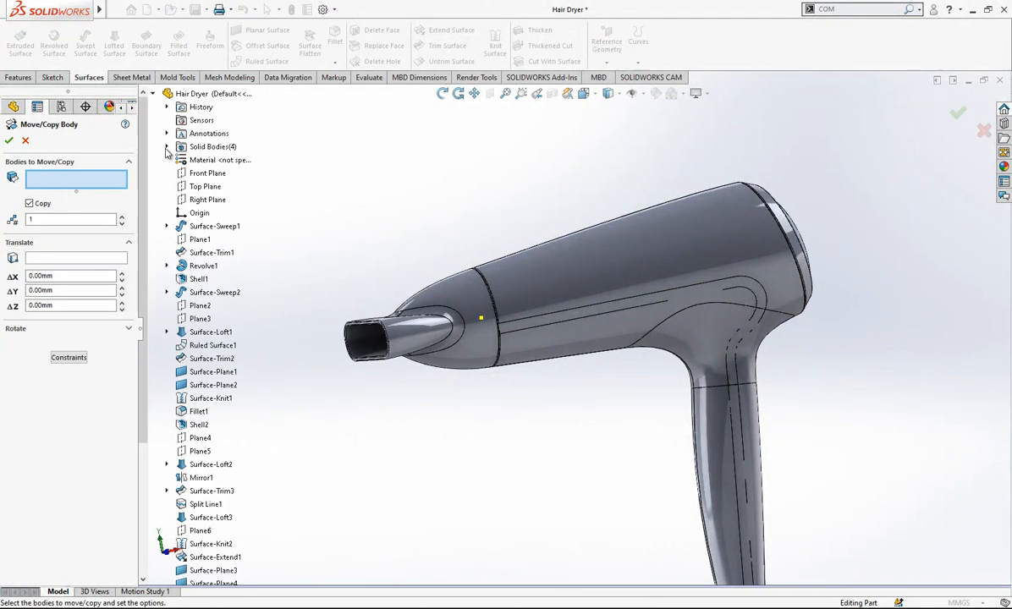
pyautogui.click(166, 146)
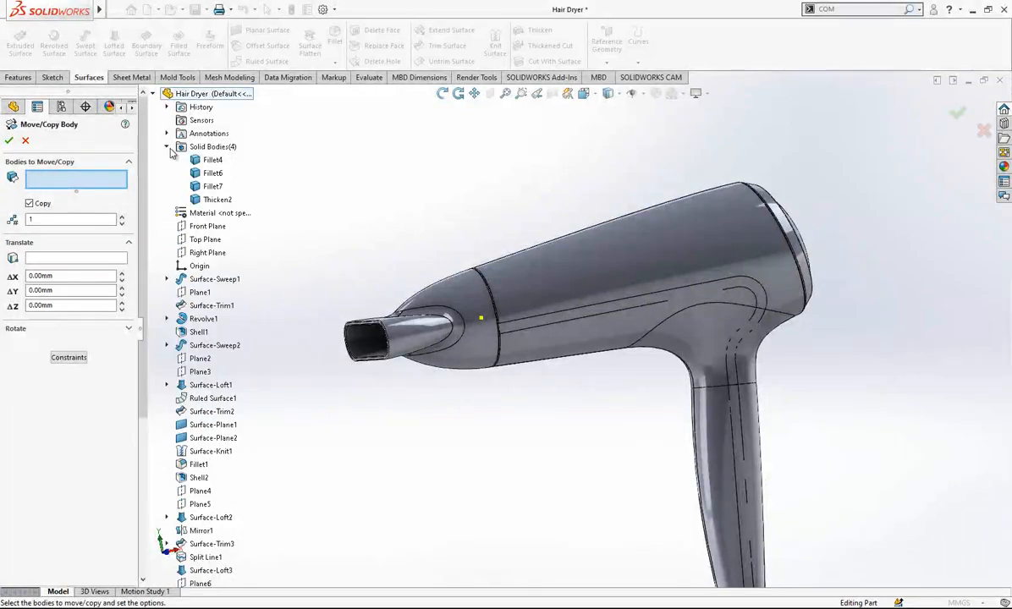
pyautogui.click(217, 200)
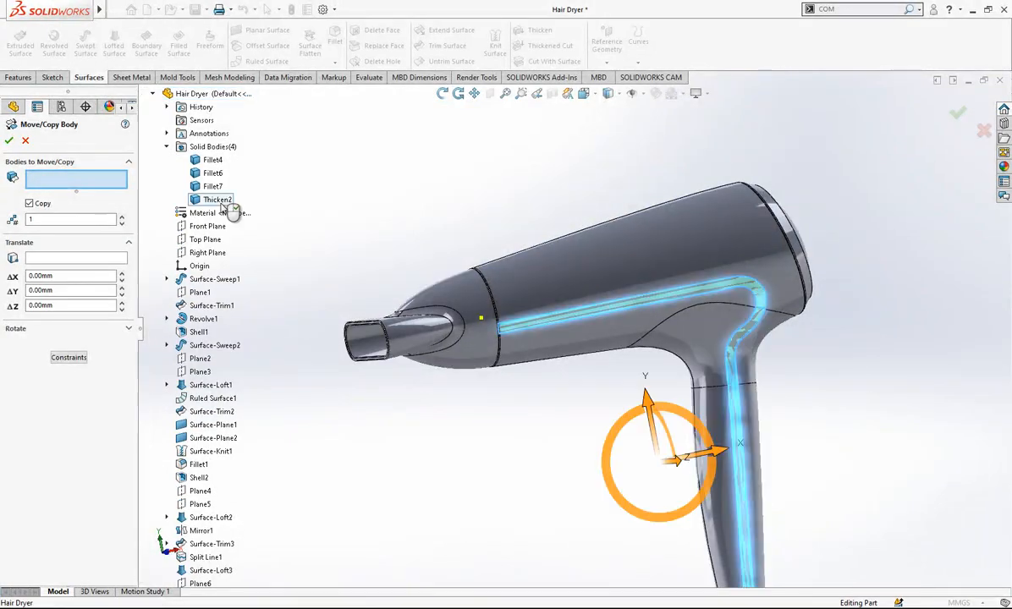
pyautogui.click(12, 140)
pyautogui.press('Escape')
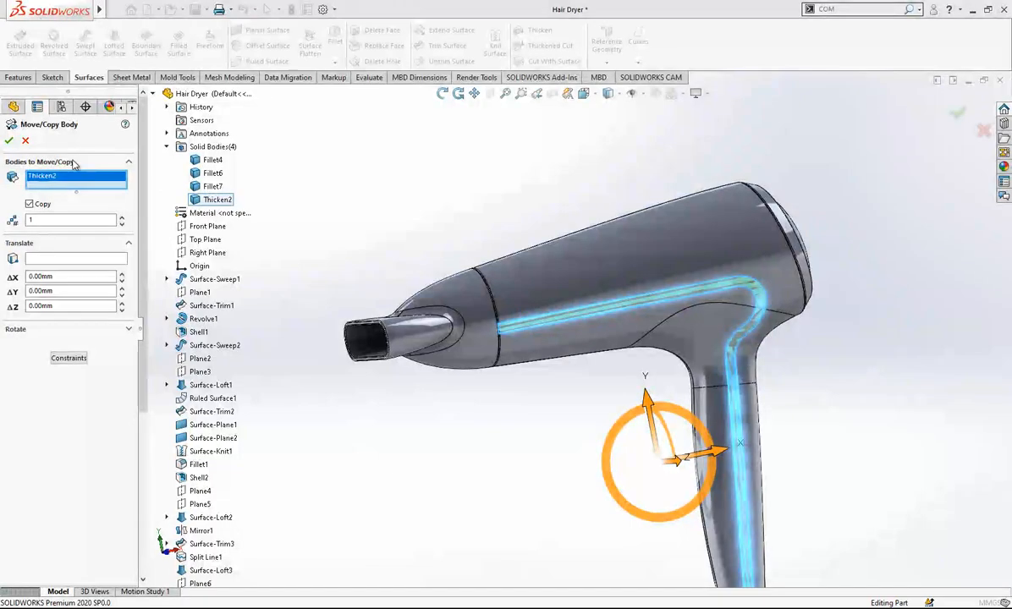
# - Hide the original thickened strip and subtract its copied body from the main dryer body and handle
pyautogui.click(58, 242)
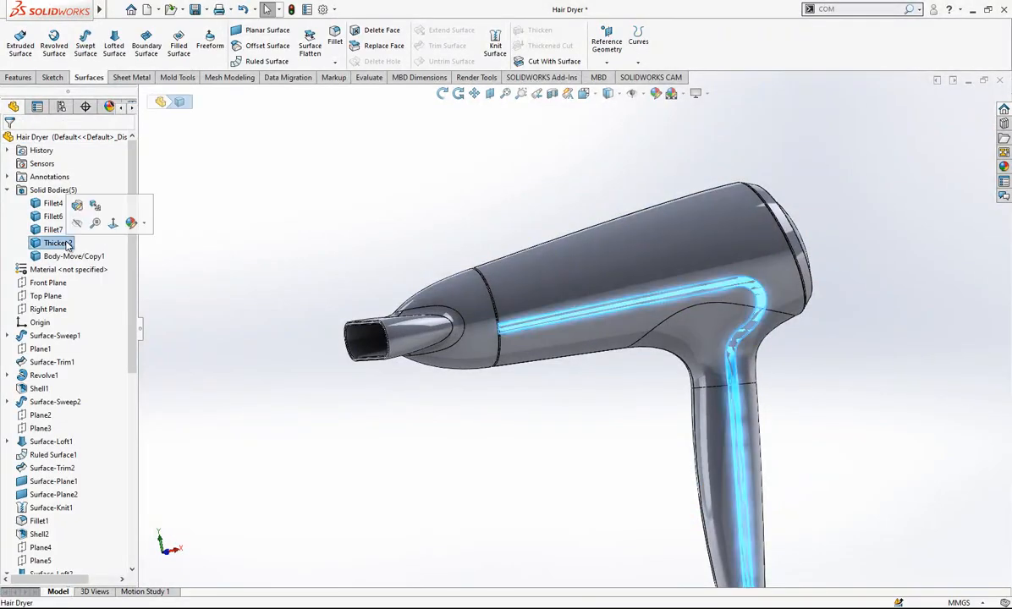
pyautogui.click(144, 252)
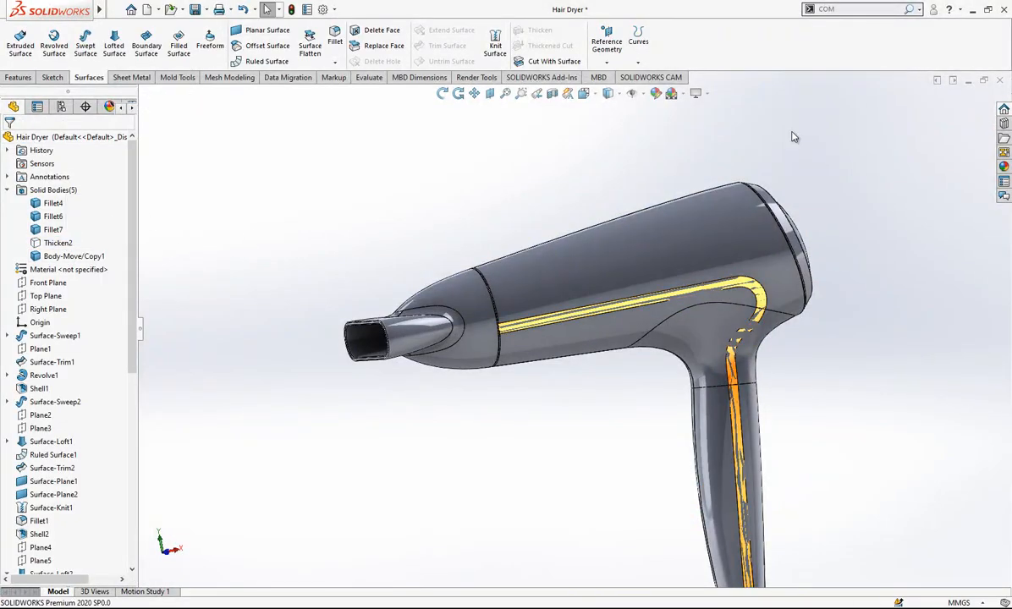
pyautogui.click(843, 11)
pyautogui.click(837, 34)
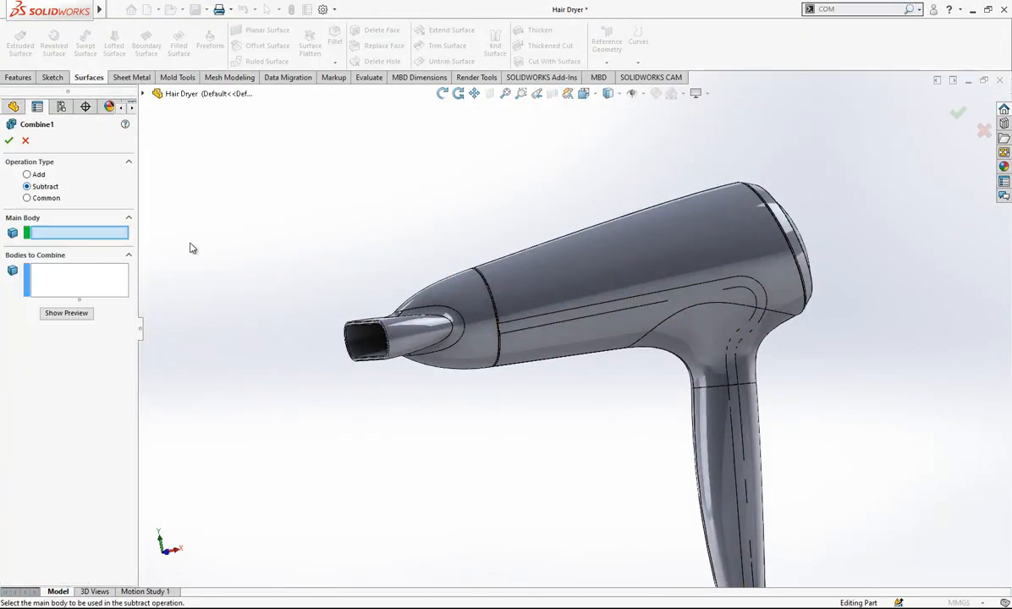
pyautogui.click(511, 269)
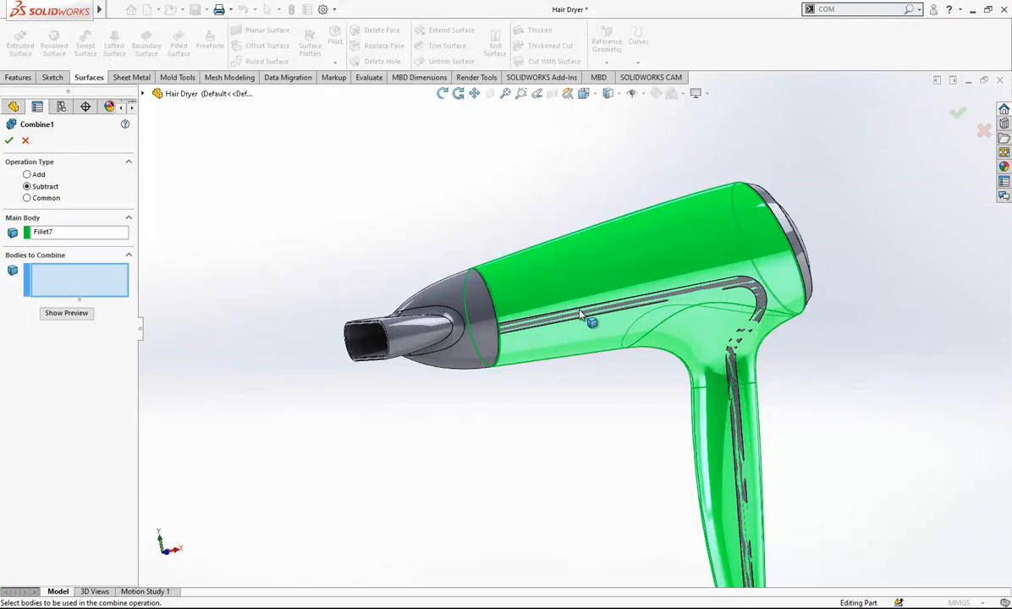
pyautogui.click(143, 95)
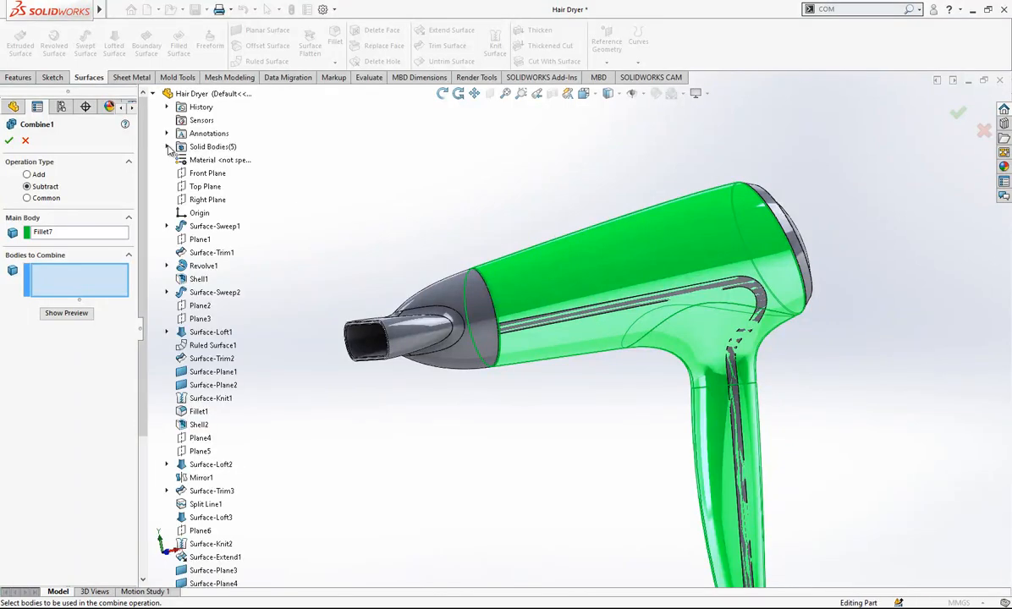
pyautogui.click(167, 147)
pyautogui.click(245, 213)
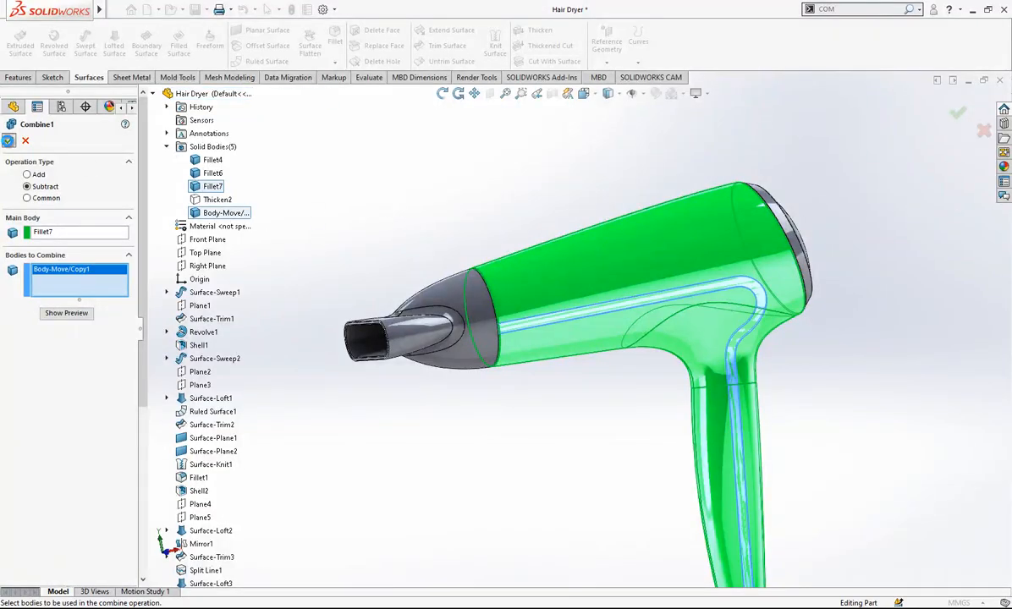
pyautogui.press('Return')
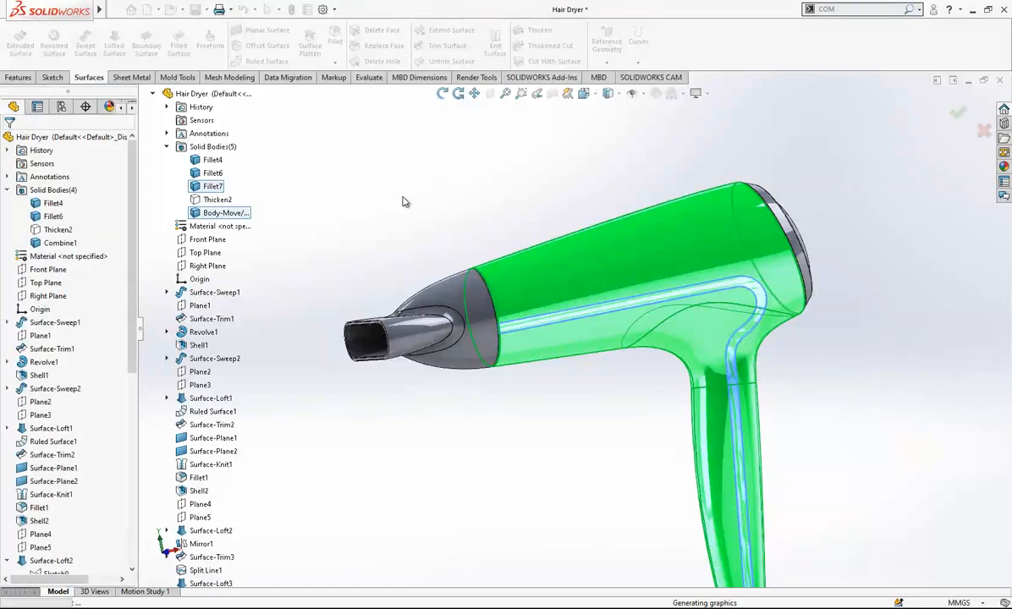
# - Try to fillet both long outer edges of the strip groove together with a 0.5 mm radius
pyautogui.scroll(-3, 687, 304)
pyautogui.moveTo(753, 314); pyautogui.dragTo(755, 268, button='middle')
pyautogui.scroll(2, 692, 176)
pyautogui.scroll(2, 755, 268)
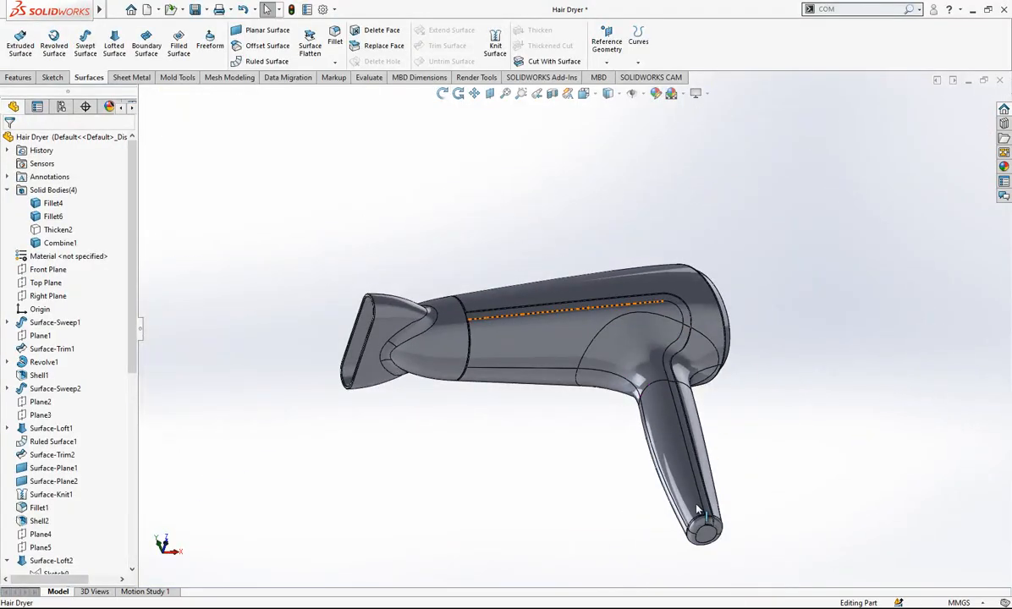
pyautogui.scroll(-3, 698, 510)
pyautogui.scroll(5, 661, 449)
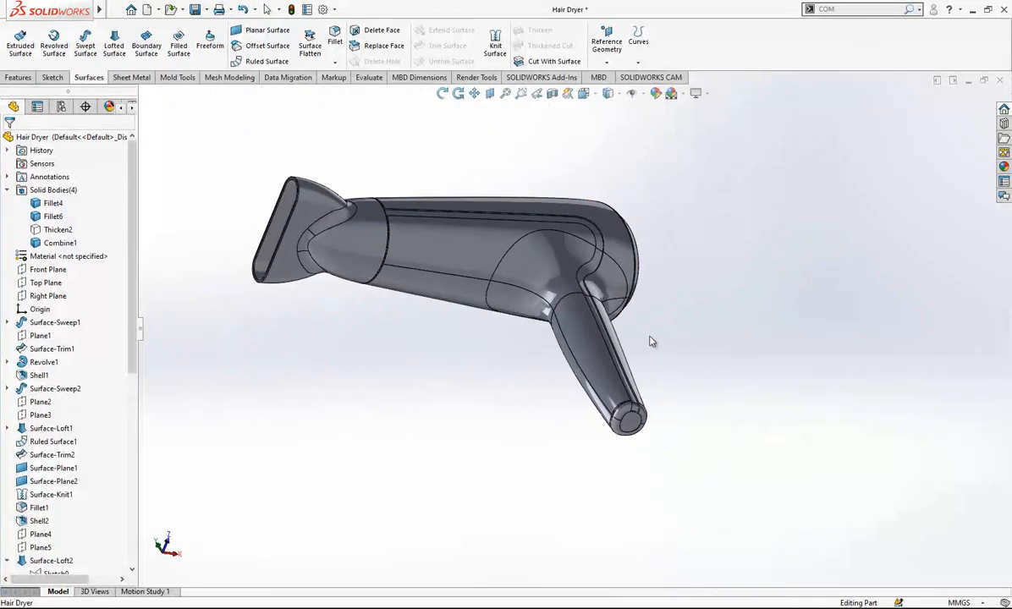
pyautogui.scroll(-4, 431, 205)
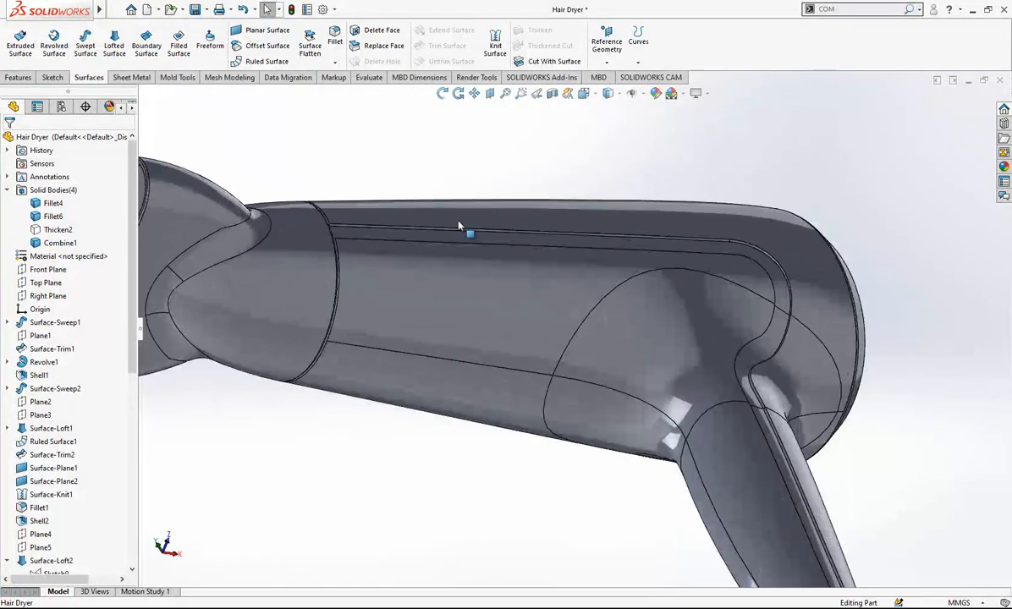
pyautogui.click(372, 225)
pyautogui.click(372, 244)
pyautogui.scroll(3, 592, 292)
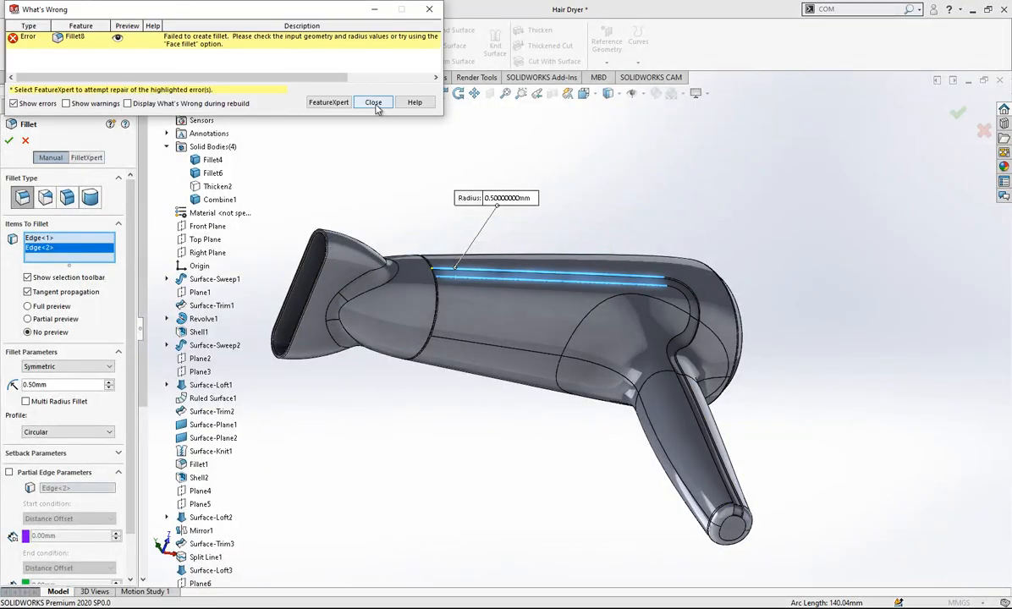
pyautogui.click(373, 102)
# - Fillet the lower outer edge of the strip groove with a 0.49 mm radius
pyautogui.scroll(-10, 431, 267)
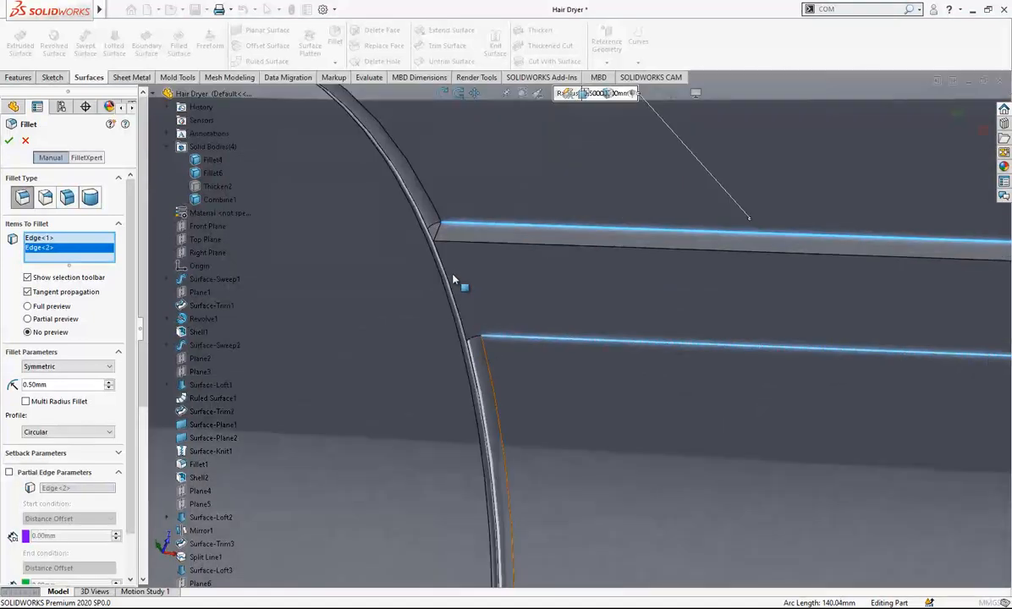
pyautogui.moveTo(466, 252); pyautogui.dragTo(407, 401, button='middle')
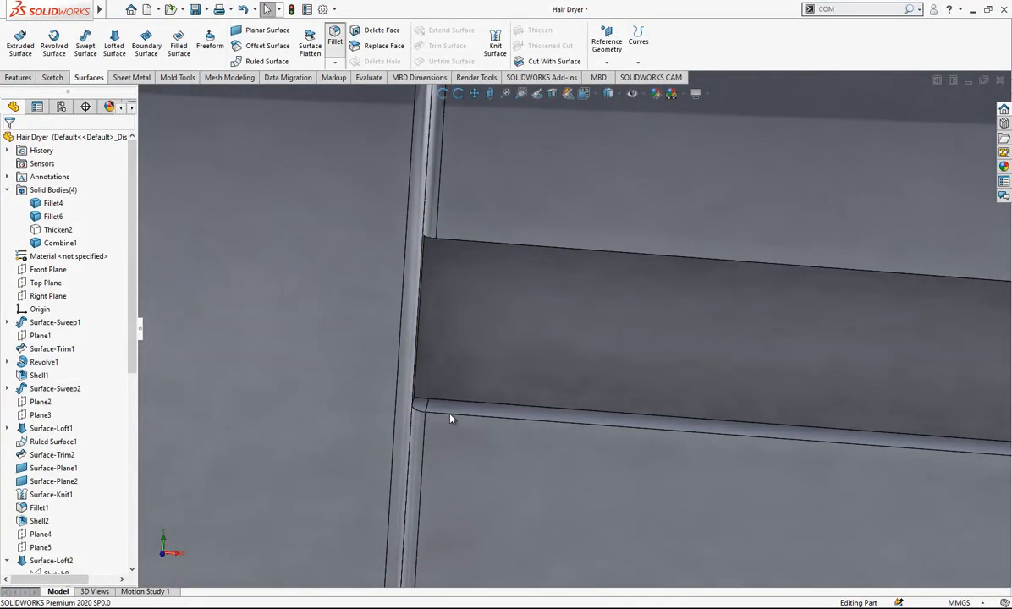
pyautogui.click(452, 418)
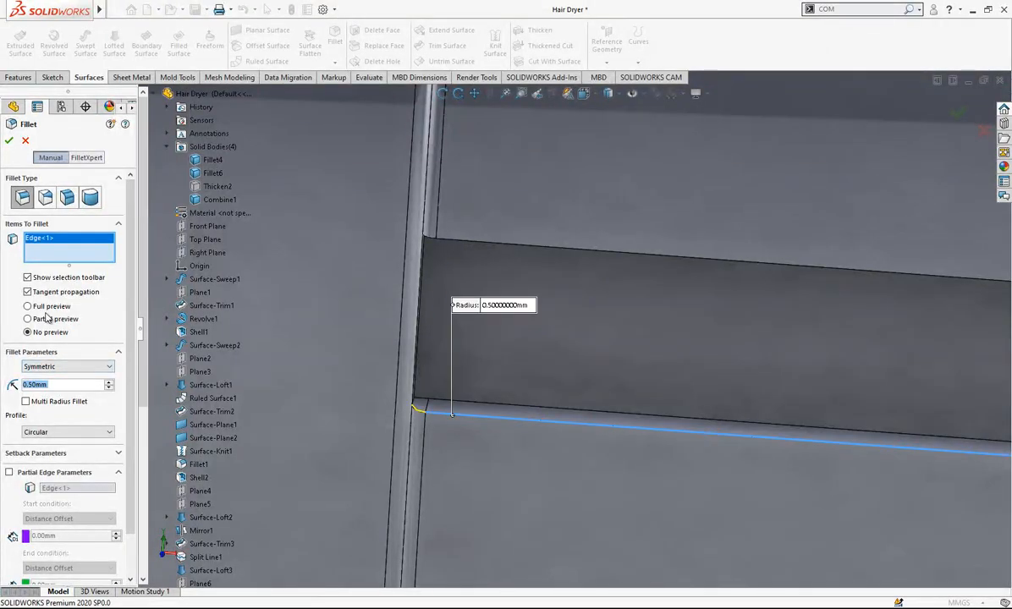
pyautogui.press('Return')
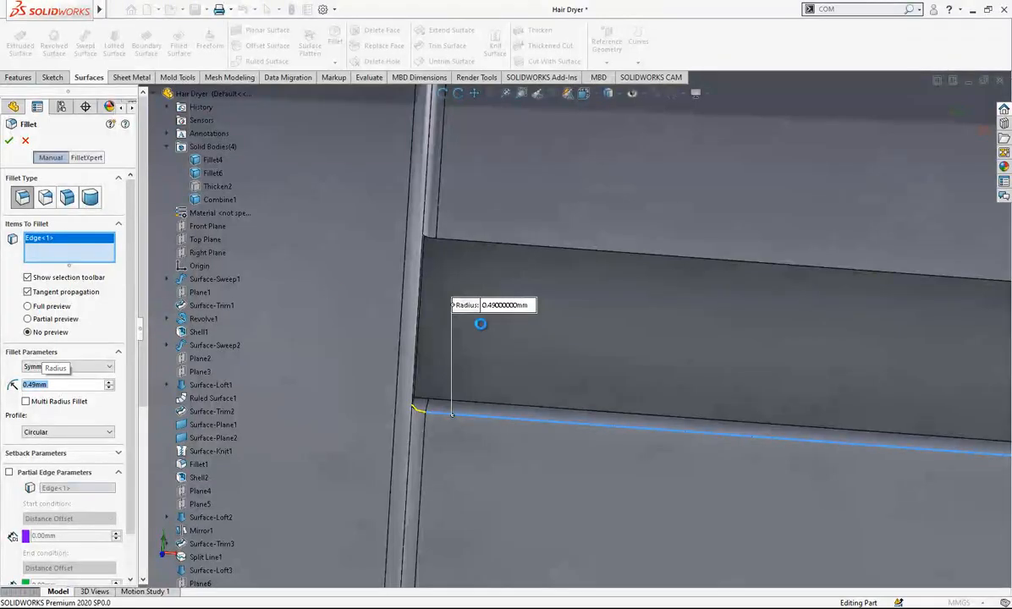
pyautogui.press('Return')
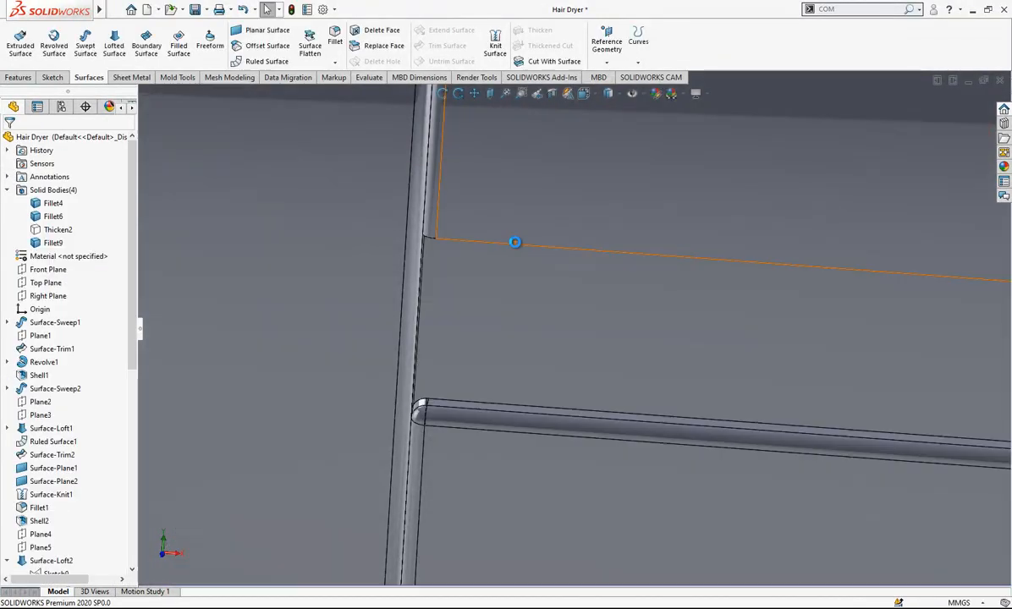
# - Fillet the upper outer edge of the strip groove with a 0.49 mm radius
pyautogui.moveTo(474, 348); pyautogui.dragTo(431, 235, button='middle')
pyautogui.press('Return')
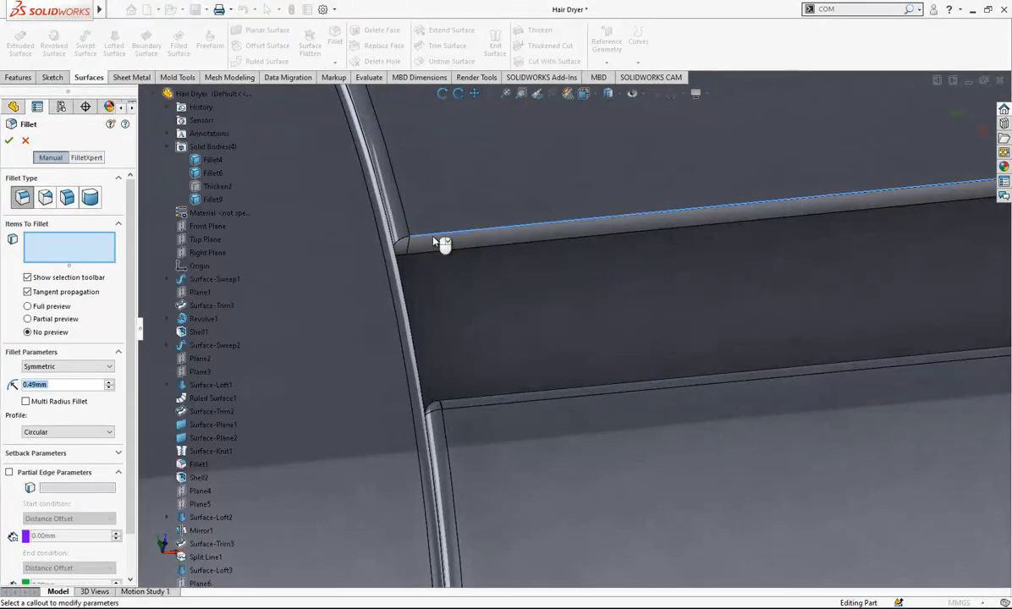
pyautogui.click(432, 235)
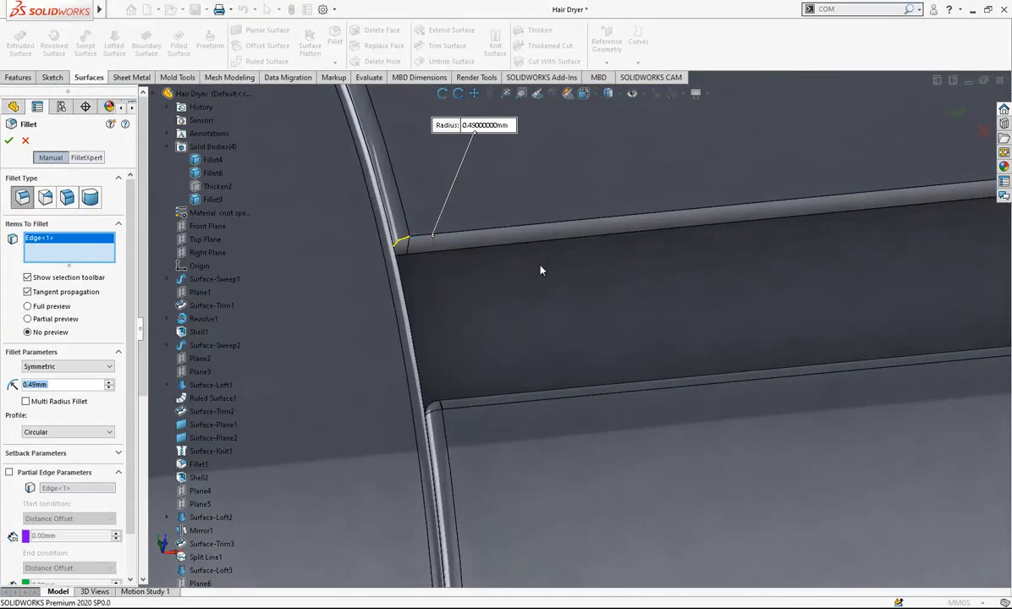
pyautogui.press('Return')
# - Show the hidden thickened strip body in its groove again
pyautogui.scroll(3, 533, 267)
pyautogui.click(38, 229)
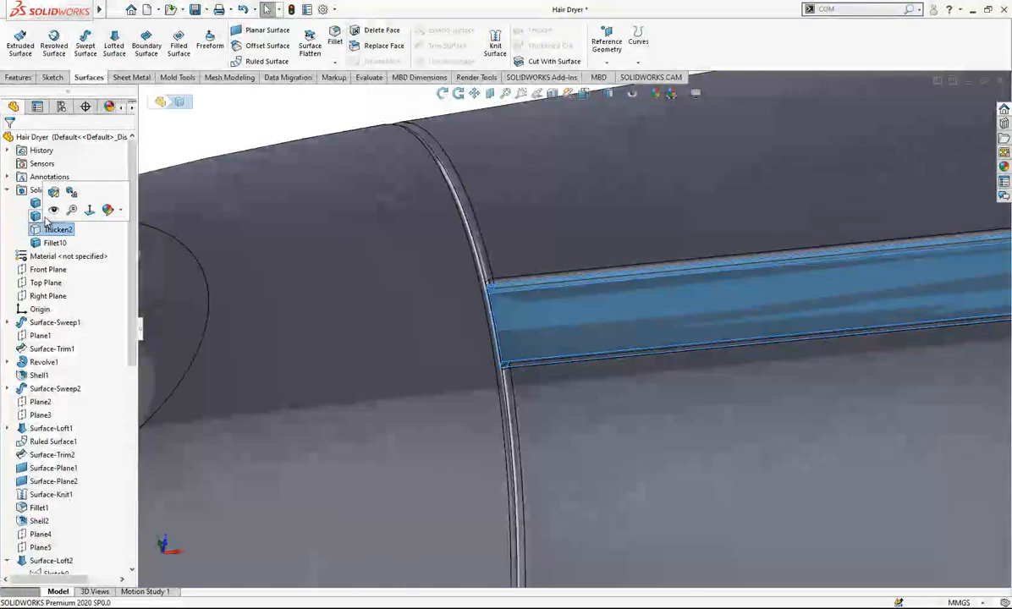
pyautogui.moveTo(671, 298); pyautogui.dragTo(393, 168, button='middle')
pyautogui.press('Escape')
# - Fillet both long outer edges of the strip body with a 0.49 mm radius
pyautogui.click(333, 42)
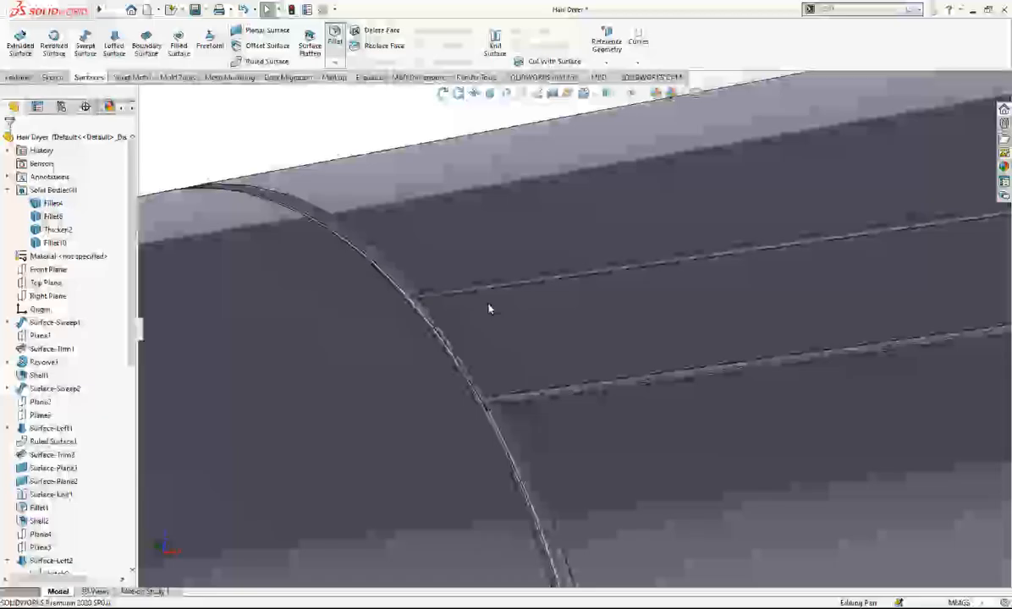
pyautogui.click(521, 395)
pyautogui.scroll(6, 521, 391)
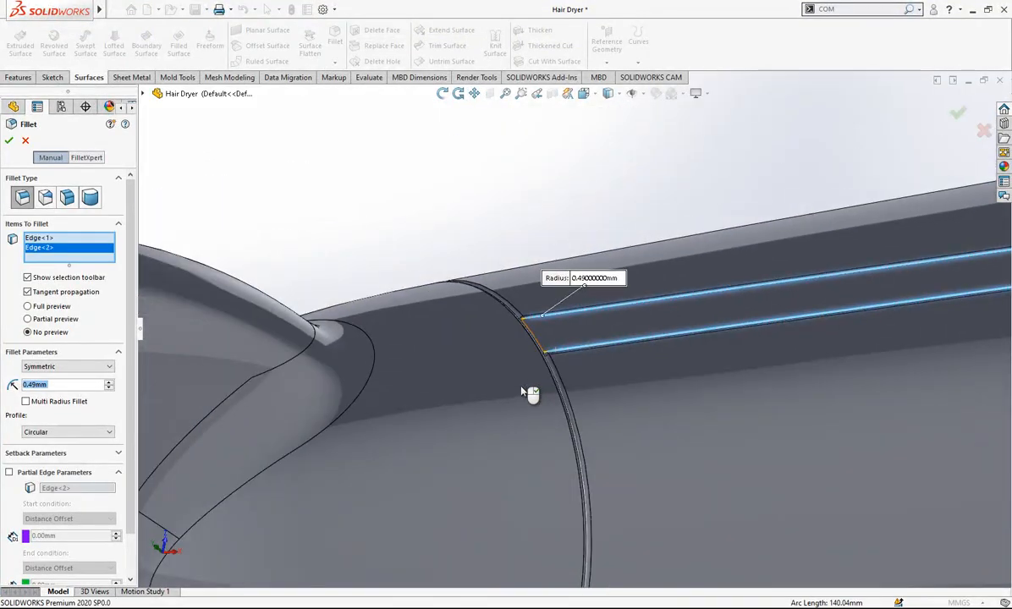
pyautogui.scroll(1, 521, 391)
pyautogui.rightClick(521, 390)
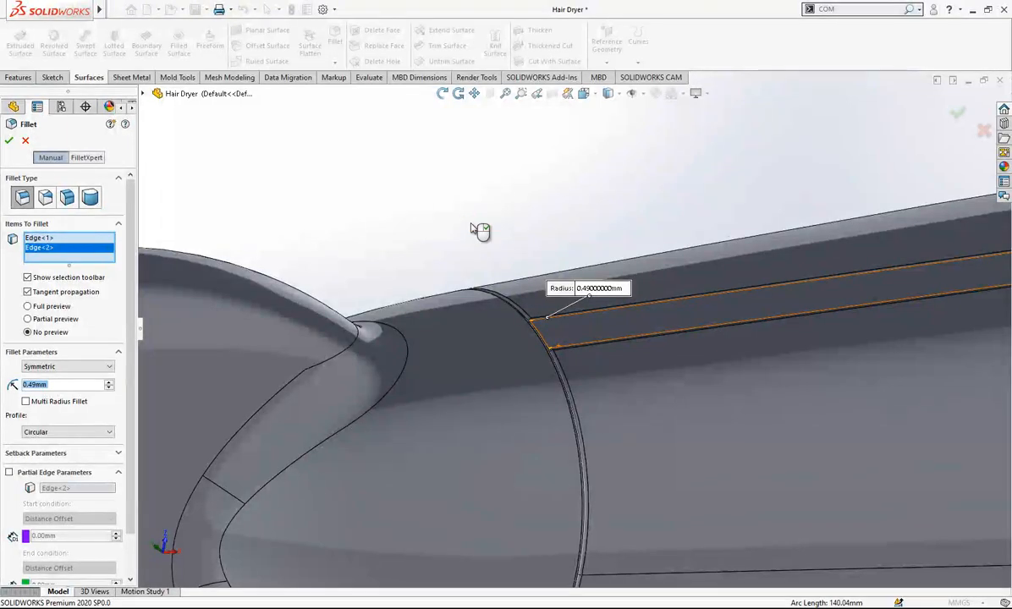
# - Change the colour of the inlaid strip body to cyan, RGB 0, 255, 255
pyautogui.scroll(5, 645, 355)
pyautogui.moveTo(646, 359); pyautogui.dragTo(707, 516, button='middle')
pyautogui.click(55, 242)
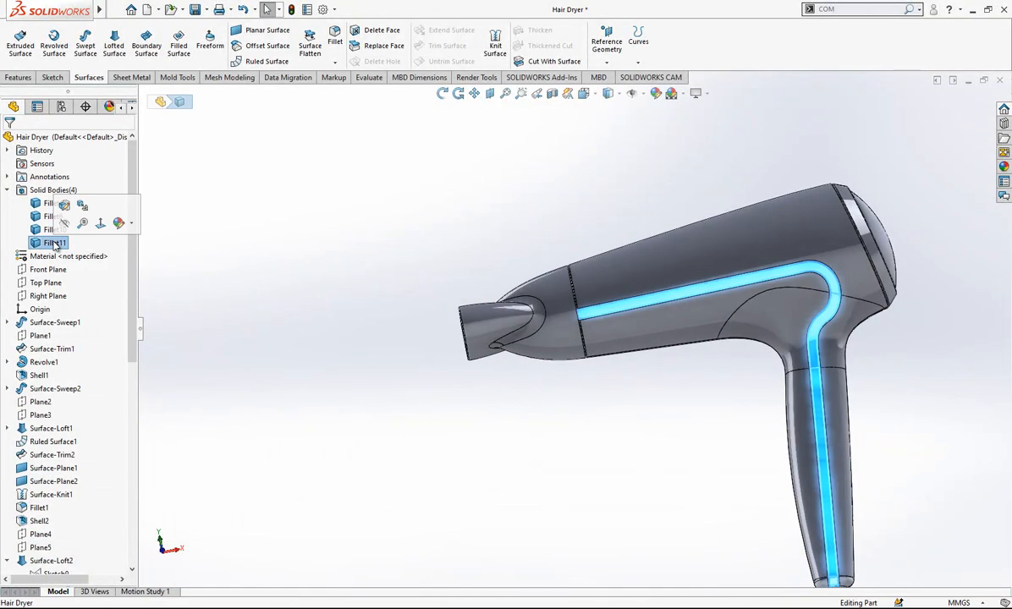
pyautogui.rightClick(55, 243)
pyautogui.click(118, 223)
pyautogui.click(132, 258)
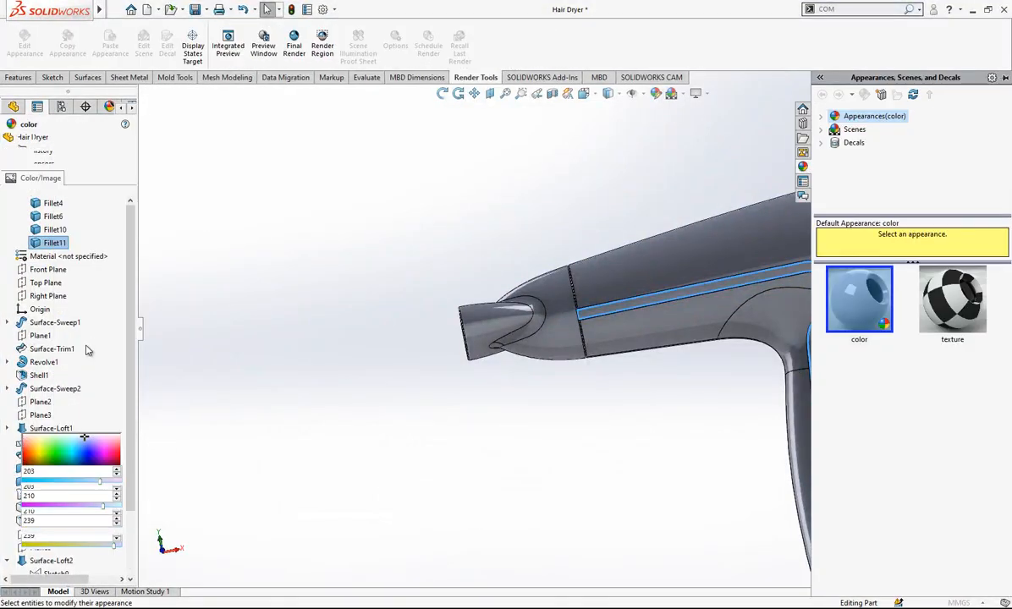
pyautogui.click(67, 394)
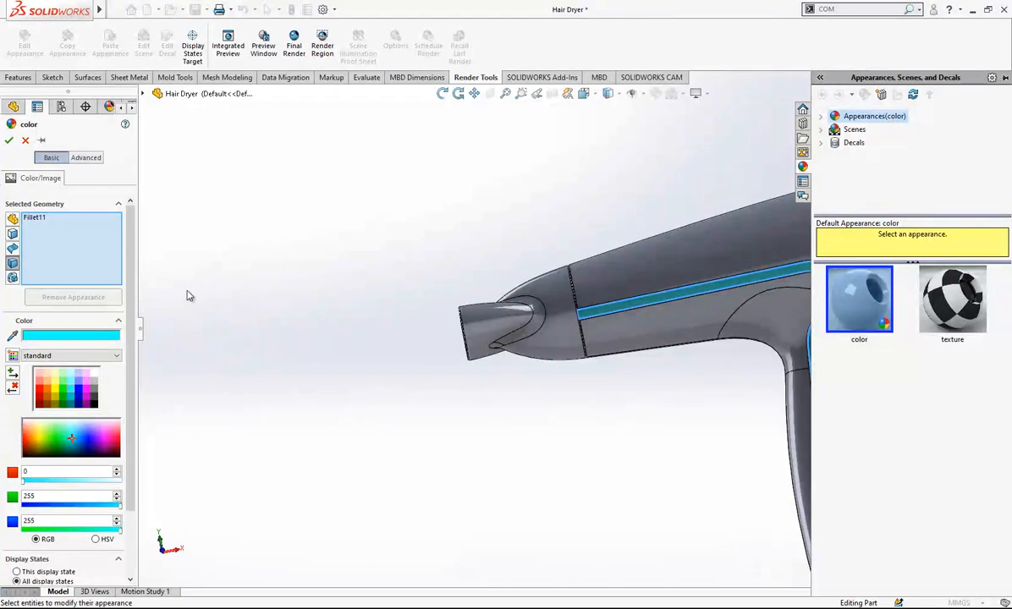
pyautogui.click(8, 141)
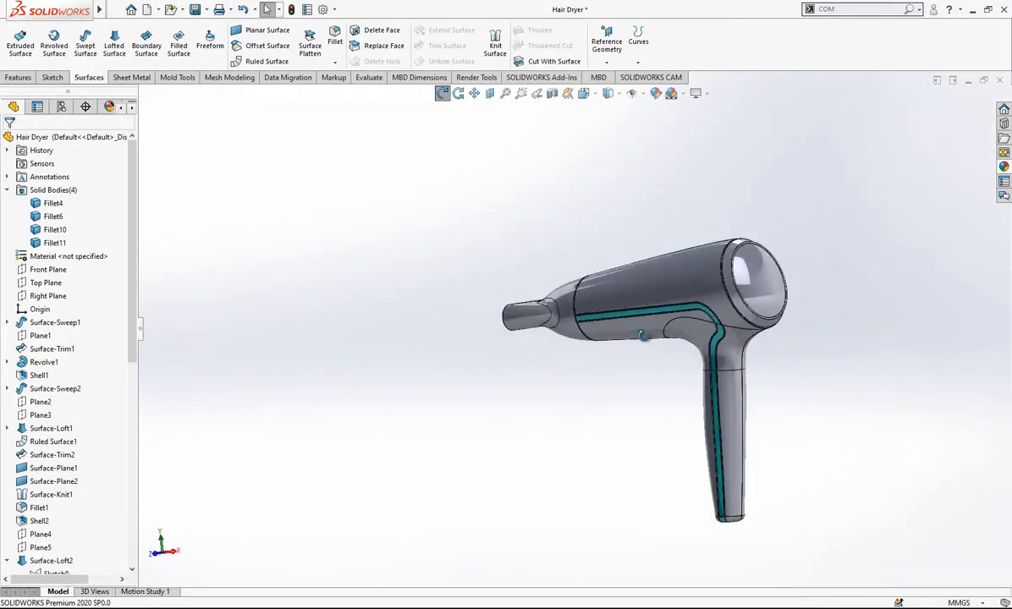
# - Examine the recoloured strip along the body and handle in the front view
pyautogui.click(583, 97)
pyautogui.click(498, 316)
pyautogui.scroll(-2, 667, 371)
pyautogui.scroll(2, 707, 406)
pyautogui.scroll(-2, 714, 420)
pyautogui.scroll(-2, 649, 208)
pyautogui.scroll(2, 694, 262)
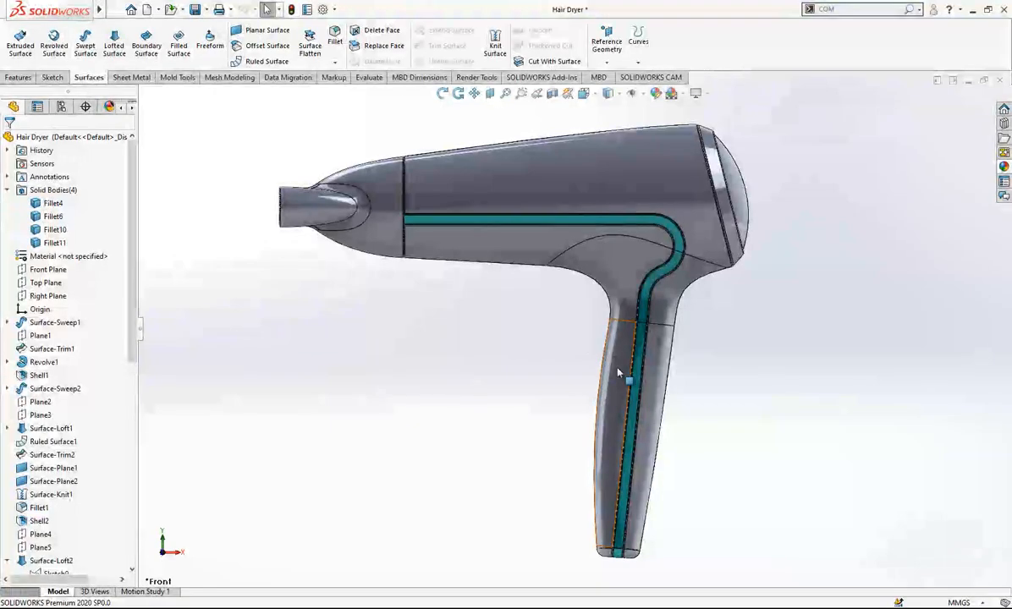
pyautogui.scroll(2, 683, 158)
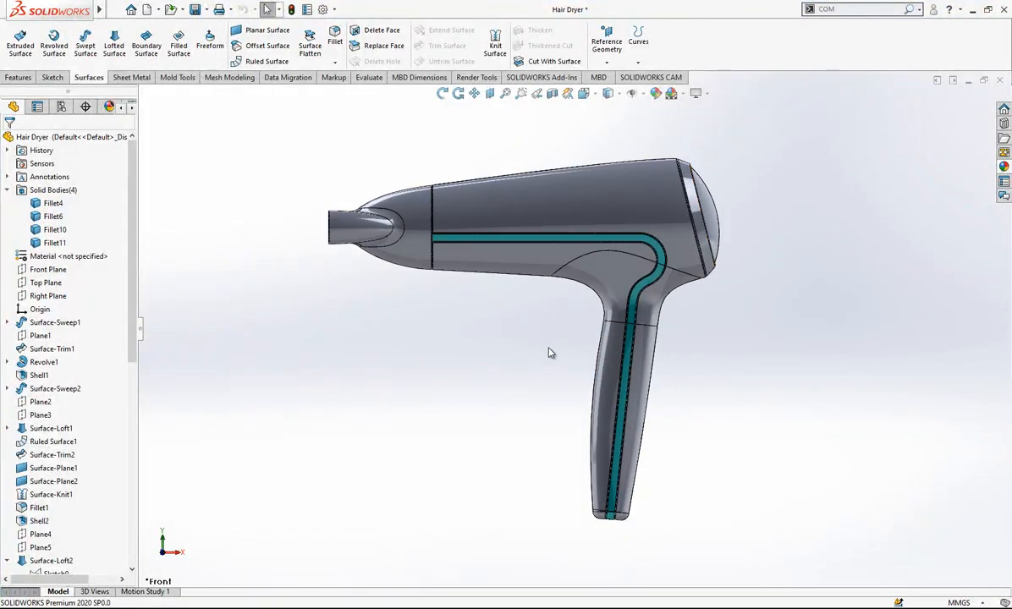
pyautogui.scroll(-3, 576, 422)
pyautogui.scroll(3, 617, 395)
pyautogui.scroll(-2, 645, 174)
pyautogui.scroll(2, 648, 191)
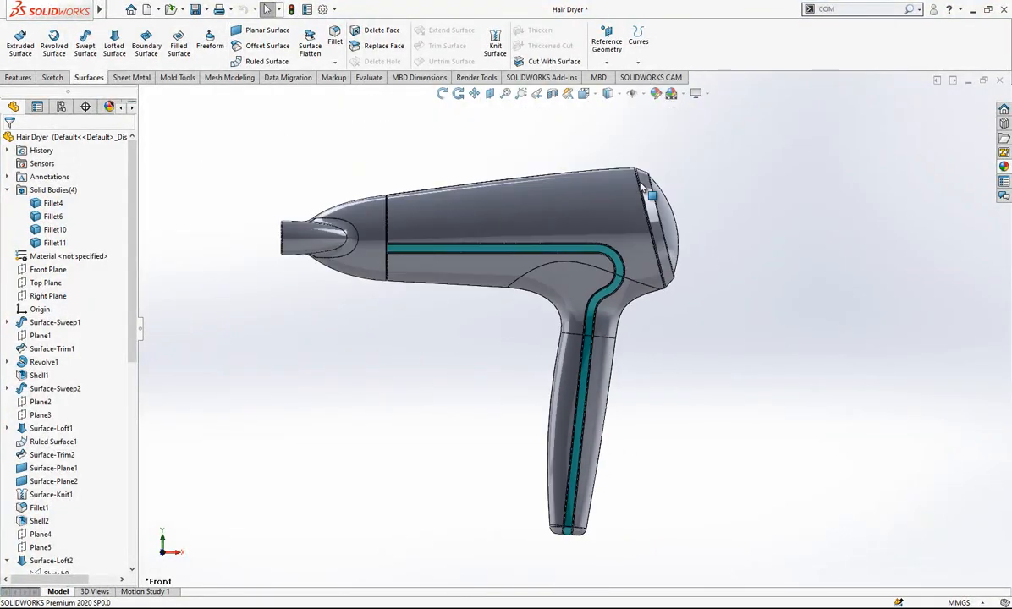
# - Start a new sketch on the Right Plane and orient the view to face the nozzle opening
pyautogui.click(9, 190)
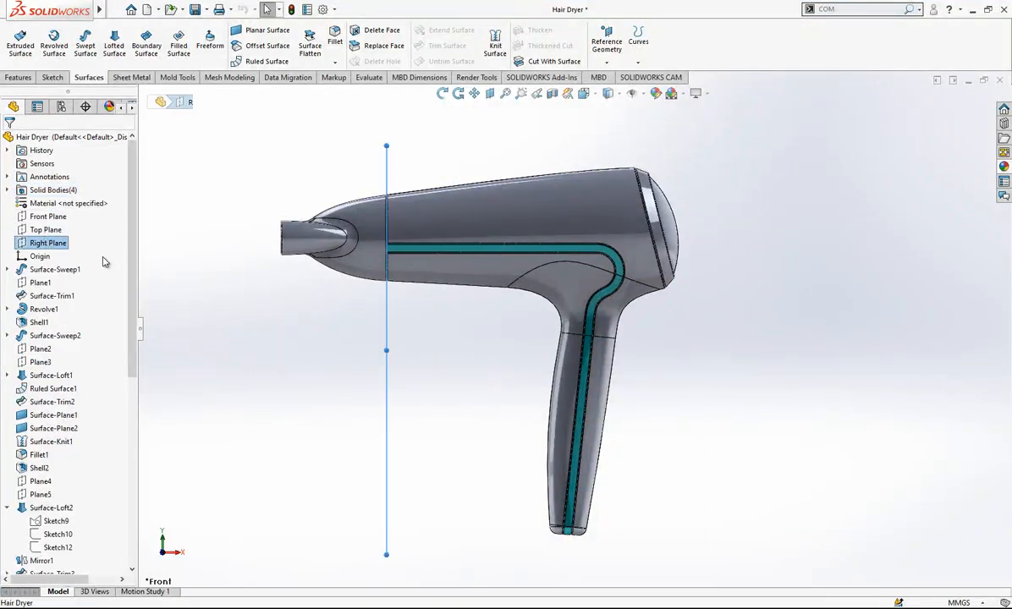
pyautogui.rightClick(61, 242)
pyautogui.click(74, 222)
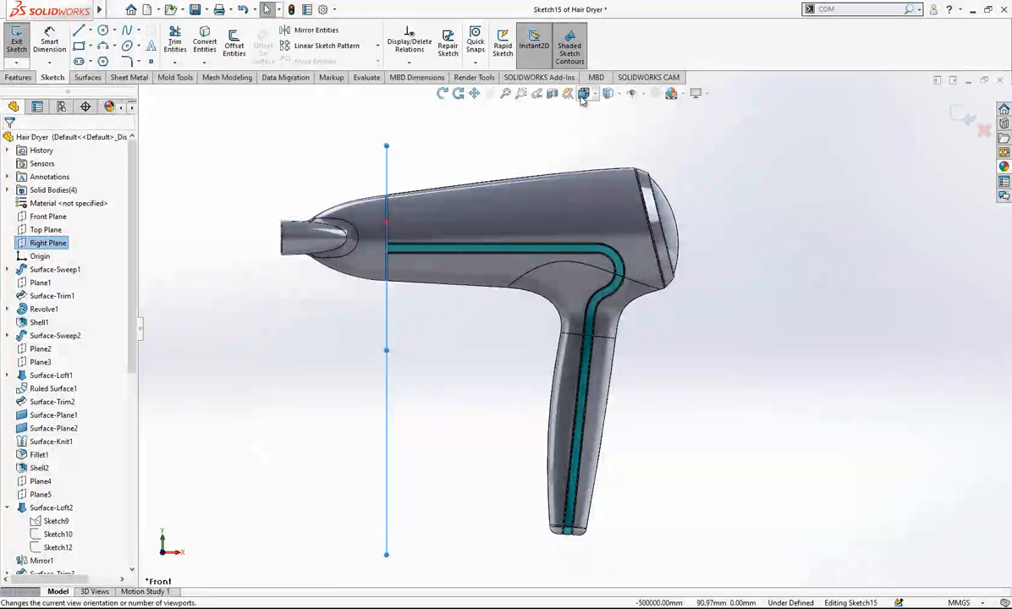
pyautogui.press('space')
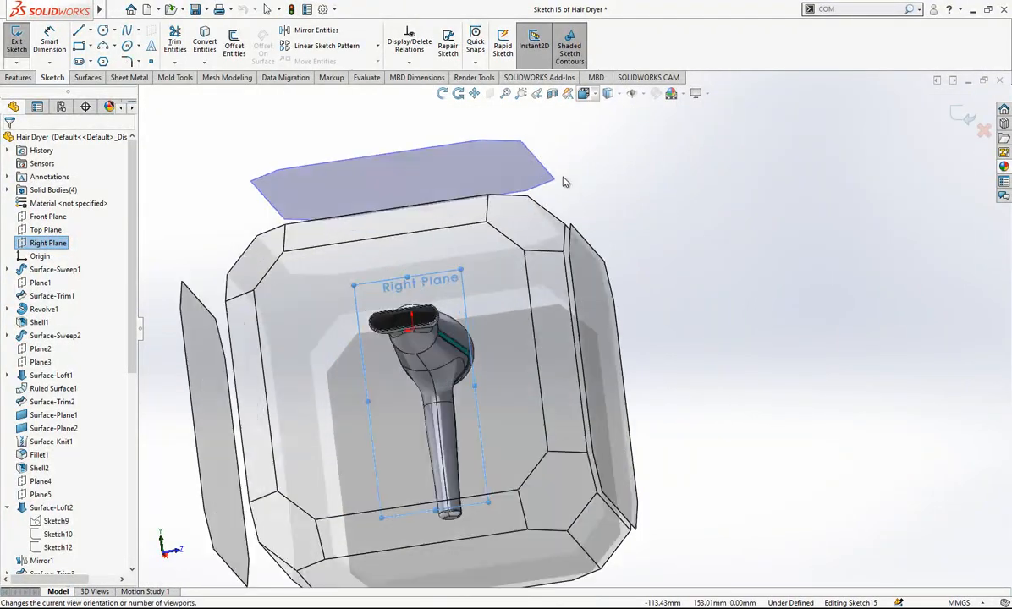
pyautogui.click(565, 182)
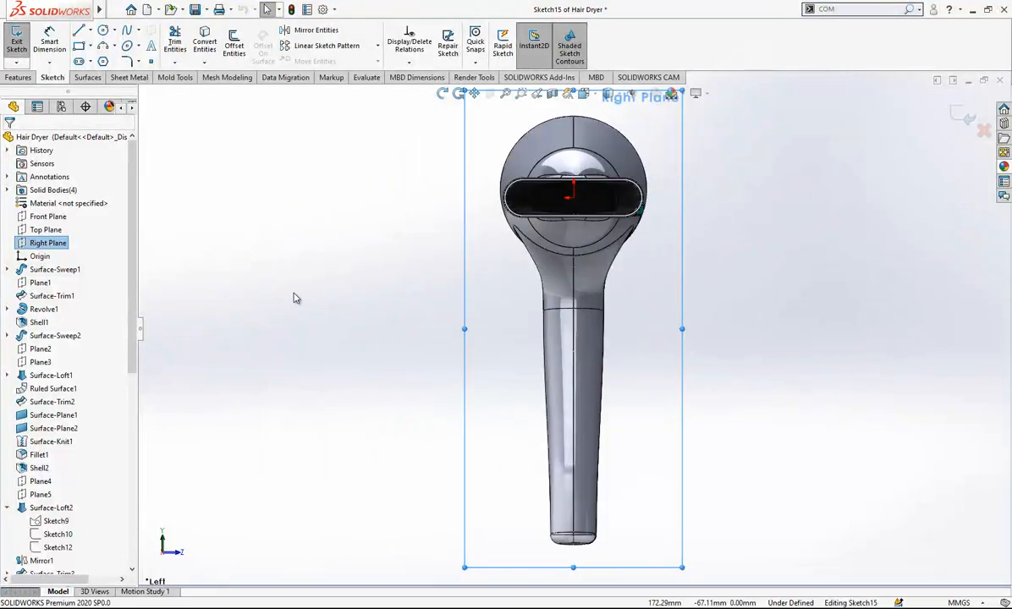
pyautogui.click(282, 264)
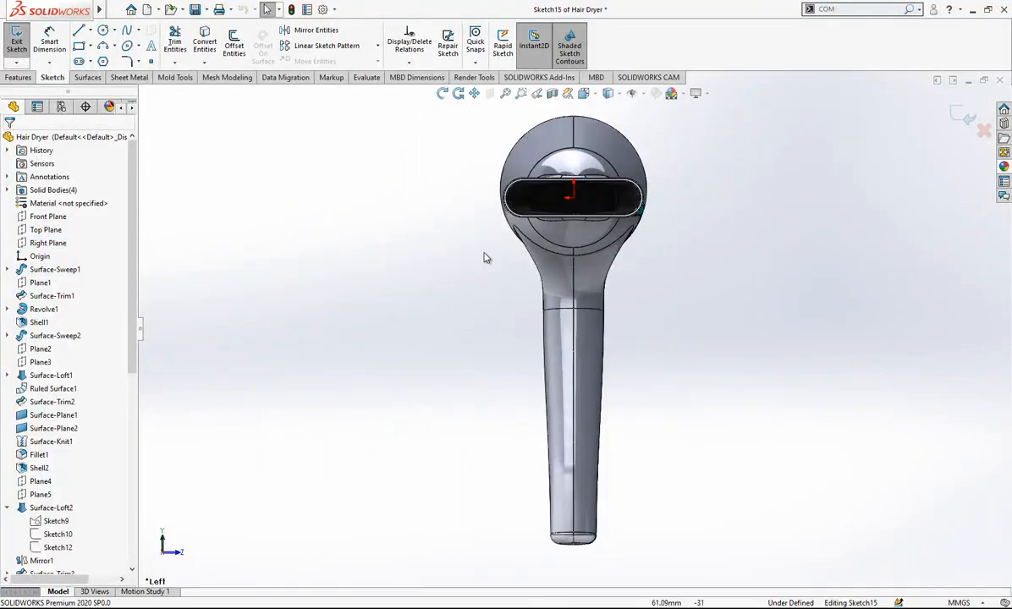
pyautogui.click(49, 242)
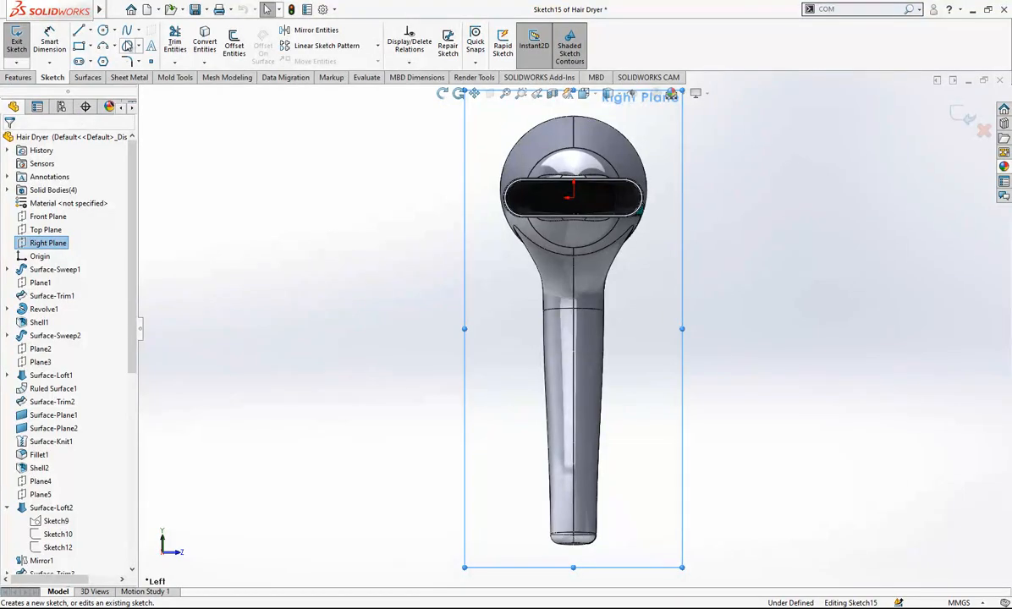
# - Sketch an ellipse about 21 by 11 mm centred on the handle's upper seam intersection and align its short-axis endpoints vertically
pyautogui.scroll(-5, 579, 315)
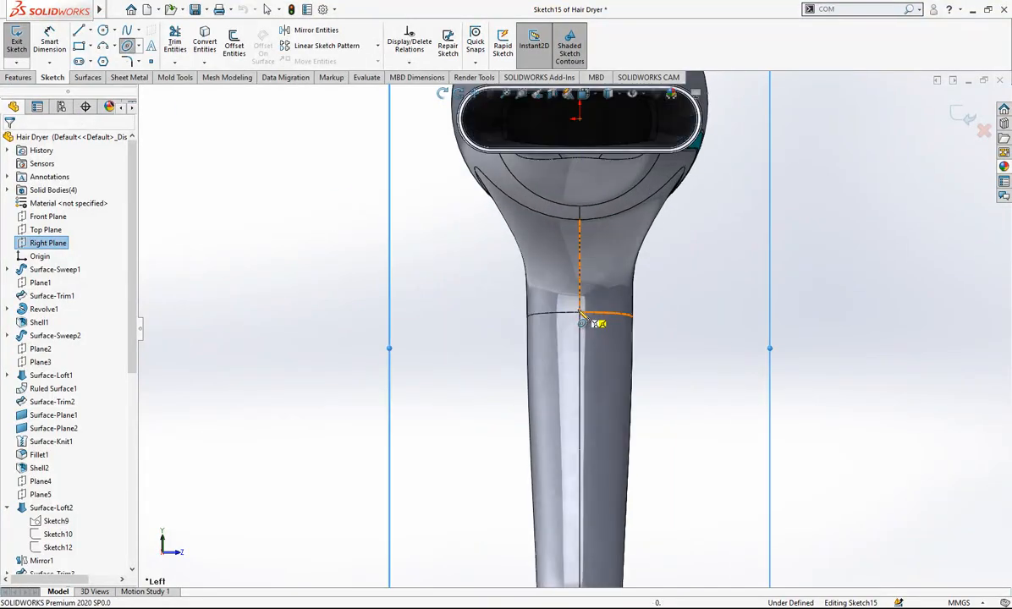
pyautogui.click(579, 313)
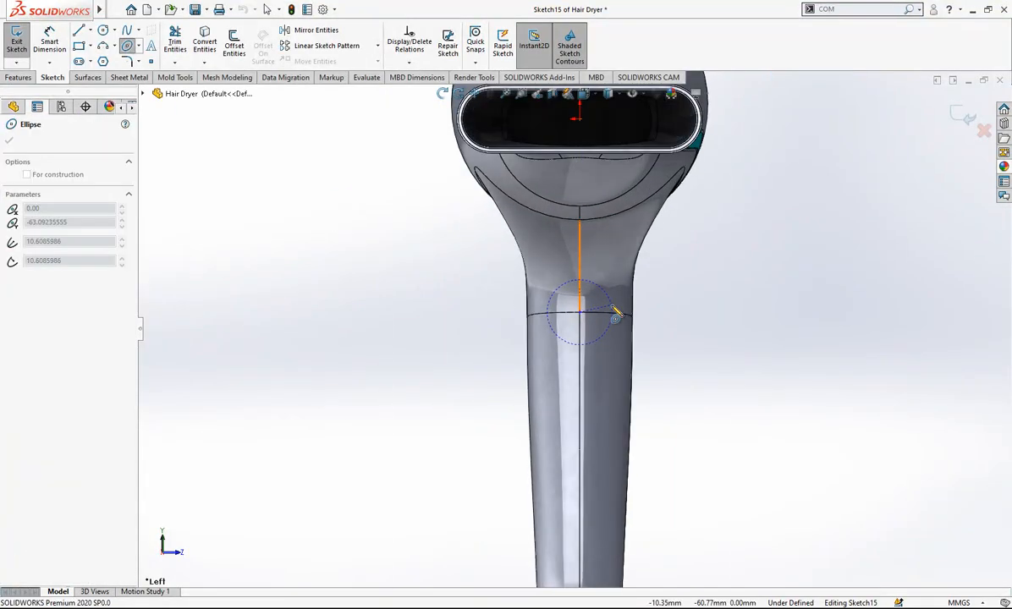
pyautogui.click(613, 289)
pyautogui.scroll(-3, 602, 301)
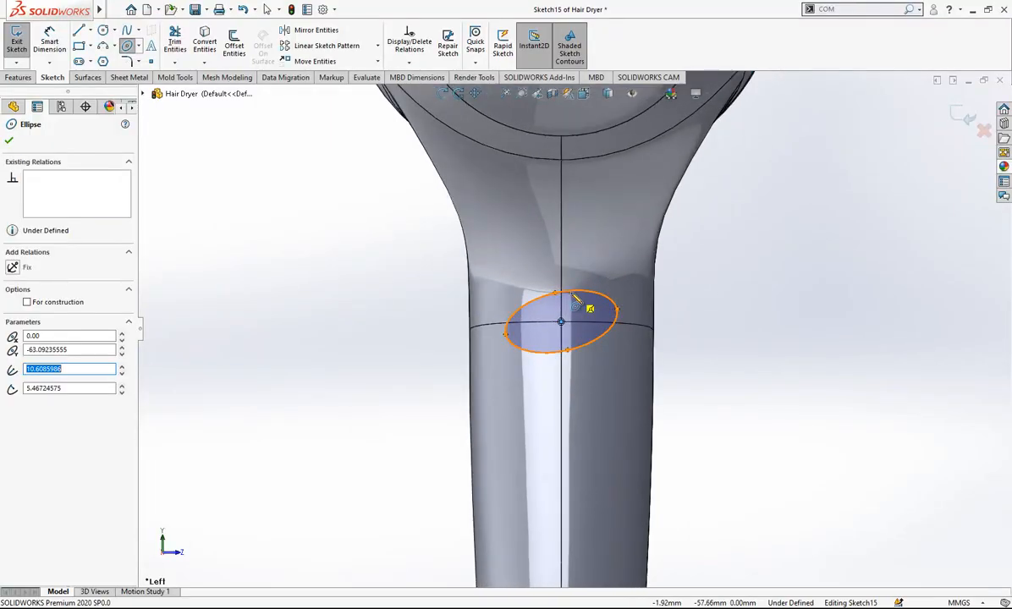
pyautogui.press('Escape')
pyautogui.click(554, 292)
pyautogui.keyDown('ctrl'); pyautogui.click(567, 350); pyautogui.keyUp('ctrl')
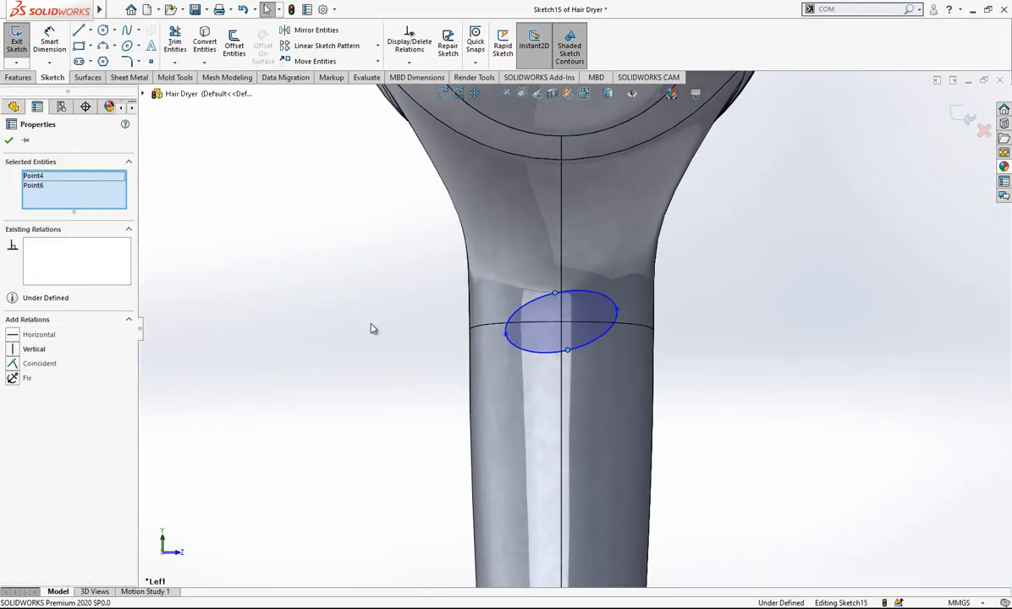
pyautogui.click(32, 348)
pyautogui.click(446, 314)
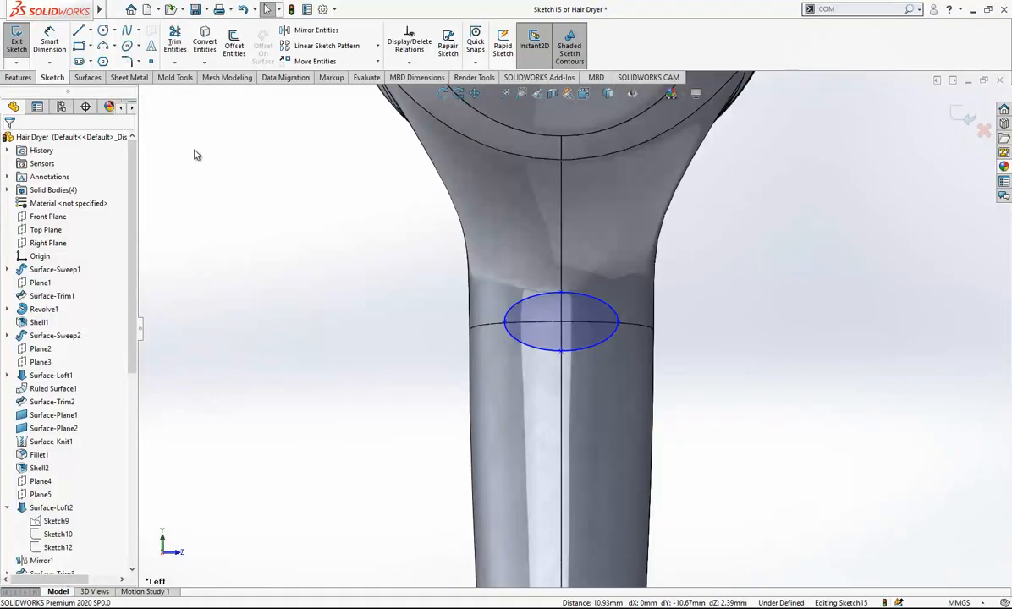
# - Dimension the ellipse to a height of 12 mm and a width of 20 mm
pyautogui.click(64, 41)
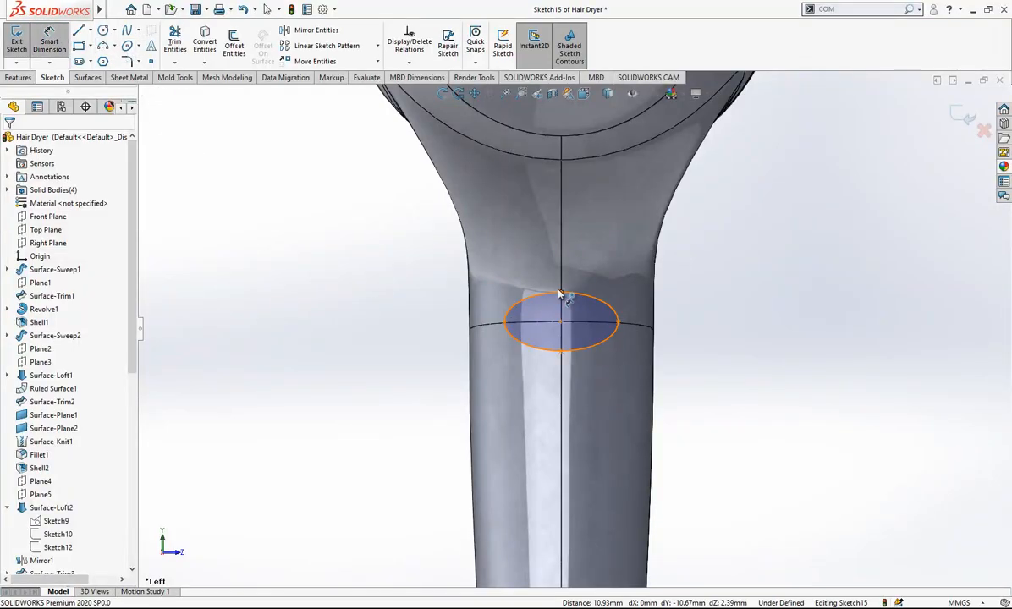
pyautogui.click(562, 350)
pyautogui.click(754, 342)
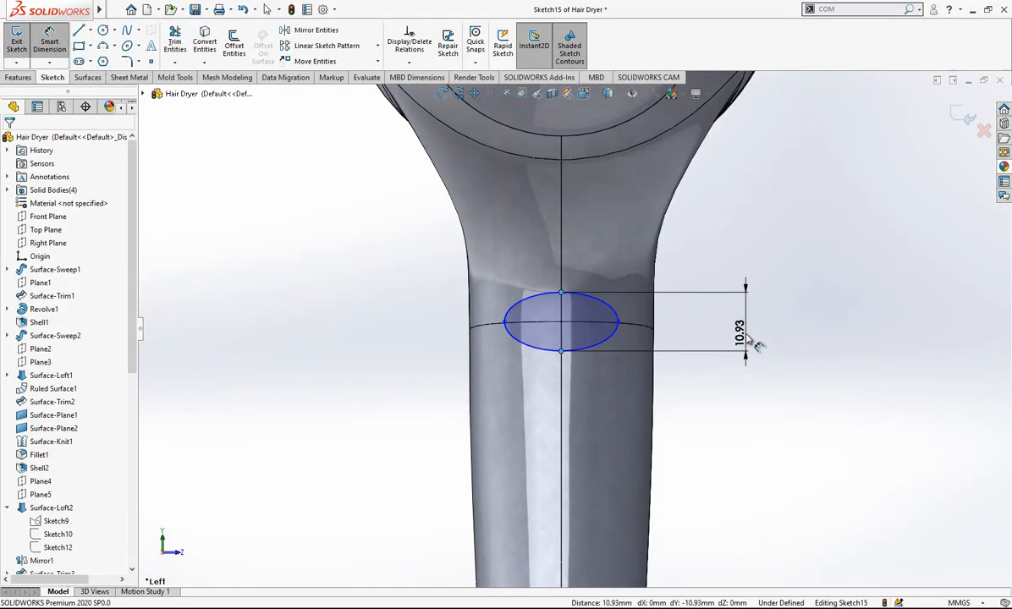
pyautogui.write('12')
pyautogui.press('Return')
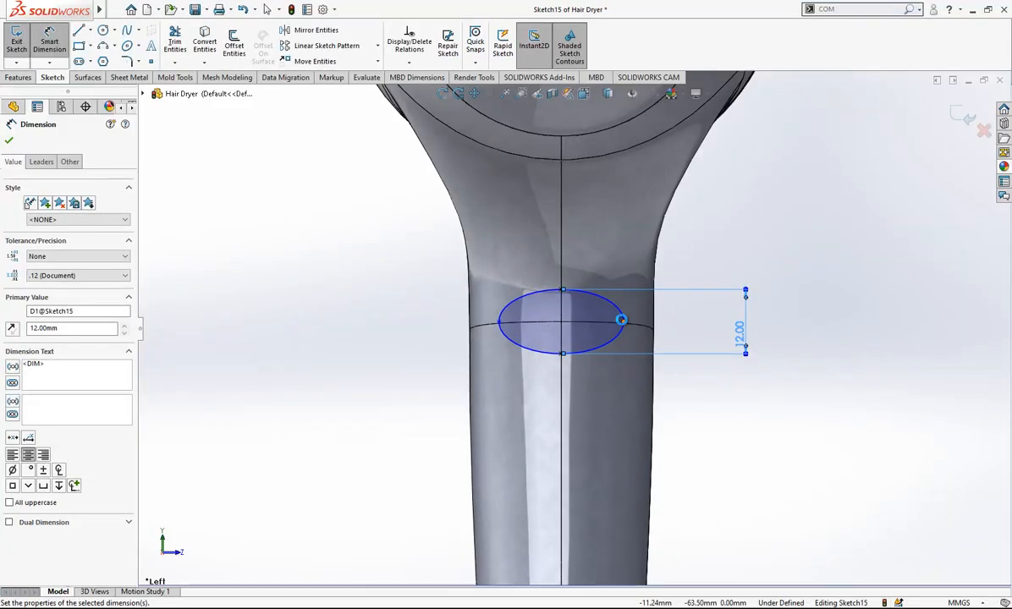
pyautogui.click(623, 321)
pyautogui.click(521, 258)
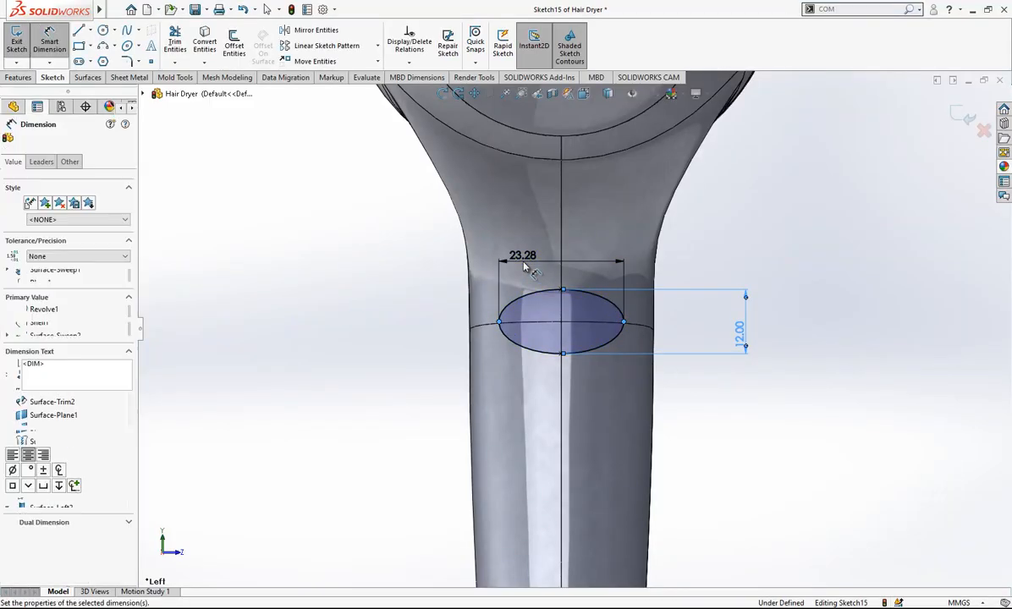
pyautogui.press('Return')
# - Create an offset surface at 3 mm from the four outer faces of the handle and its neck
pyautogui.scroll(2, 715, 293)
pyautogui.moveTo(641, 338); pyautogui.dragTo(554, 357, button='middle')
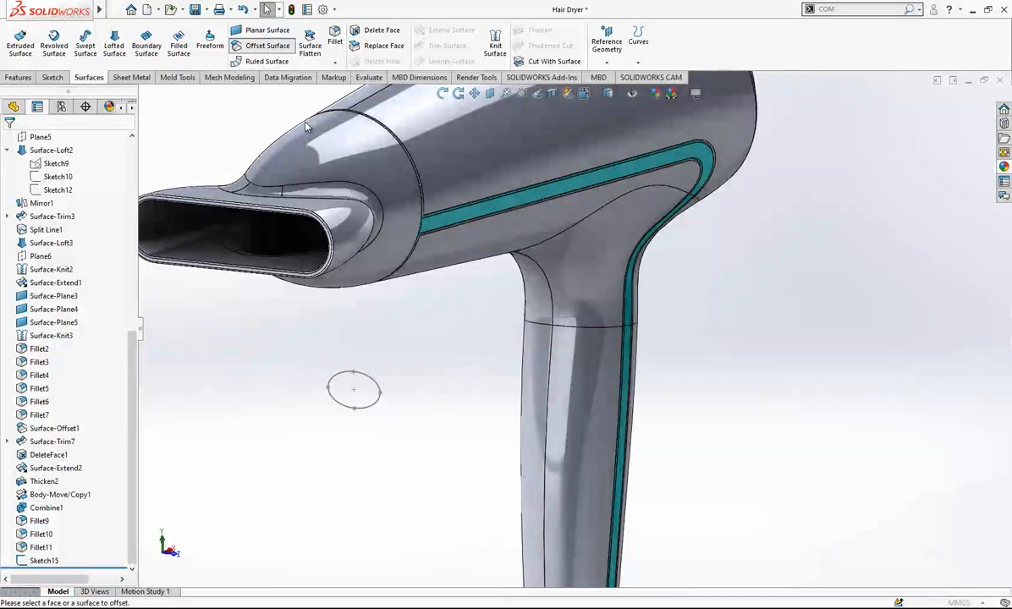
pyautogui.click(264, 46)
pyautogui.click(561, 345)
pyautogui.click(558, 312)
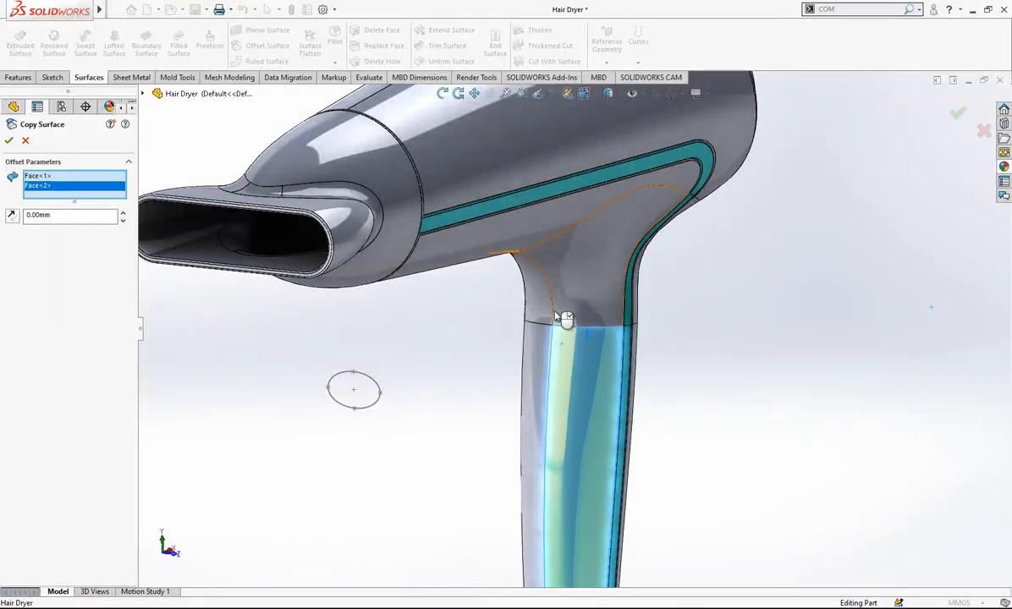
pyautogui.click(540, 312)
pyautogui.click(536, 344)
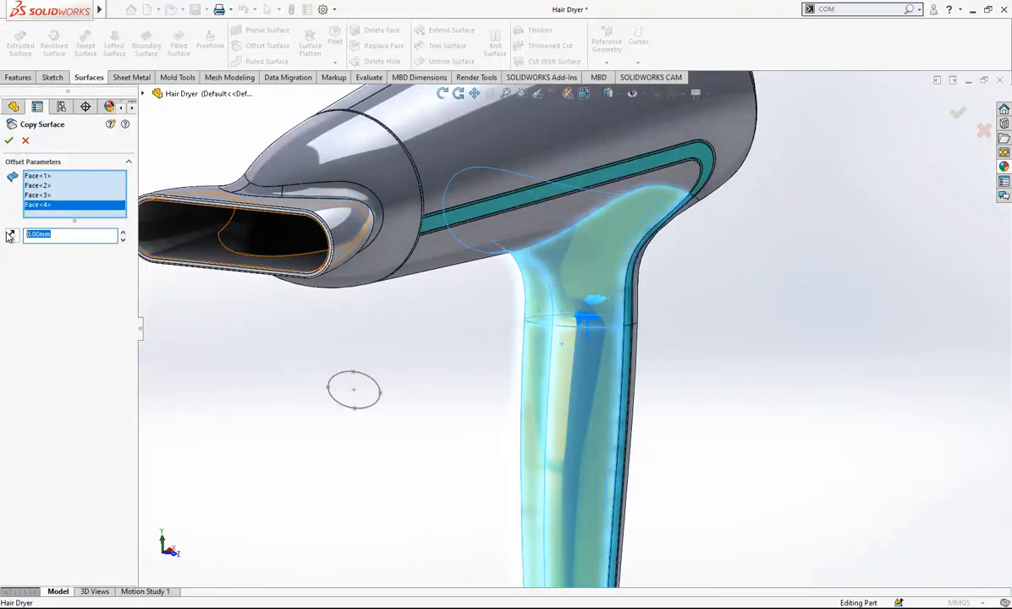
pyautogui.press('Return')
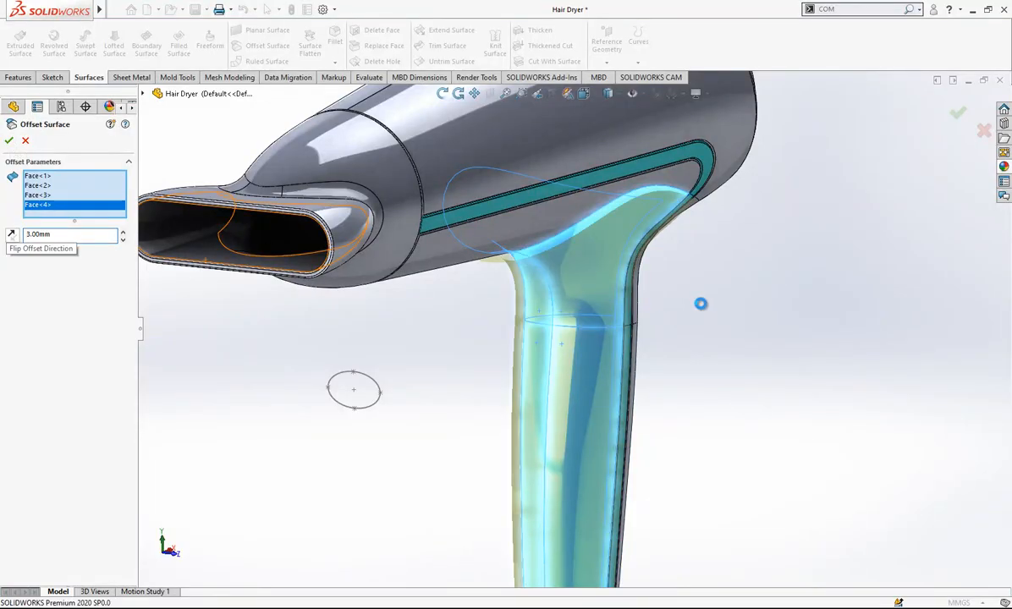
pyautogui.press('Return')
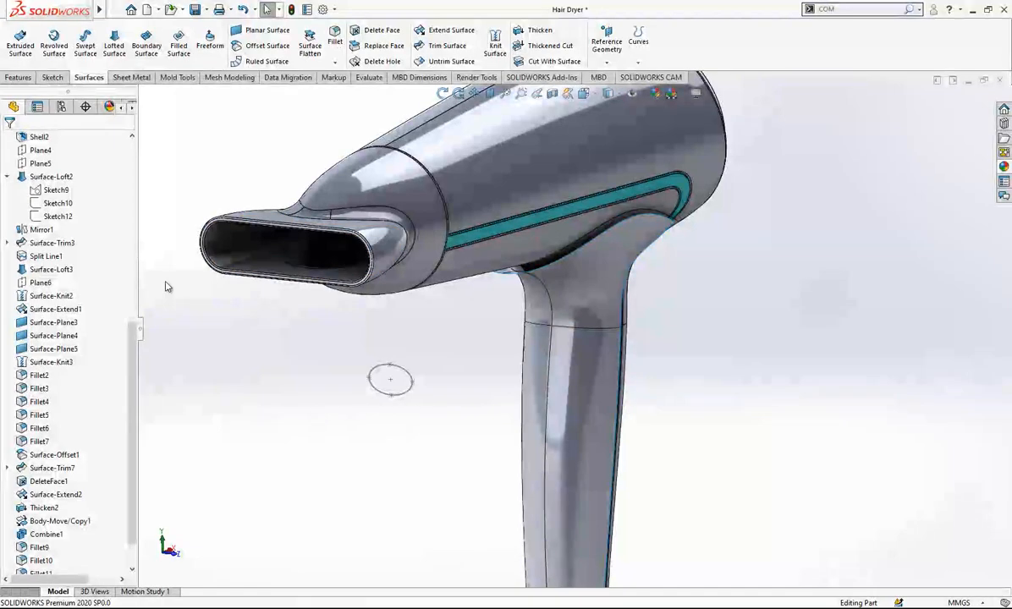
# - Hide the surface body offset from the handle
pyautogui.scroll(-1, 61, 406)
pyautogui.click(50, 562)
pyautogui.click(57, 547)
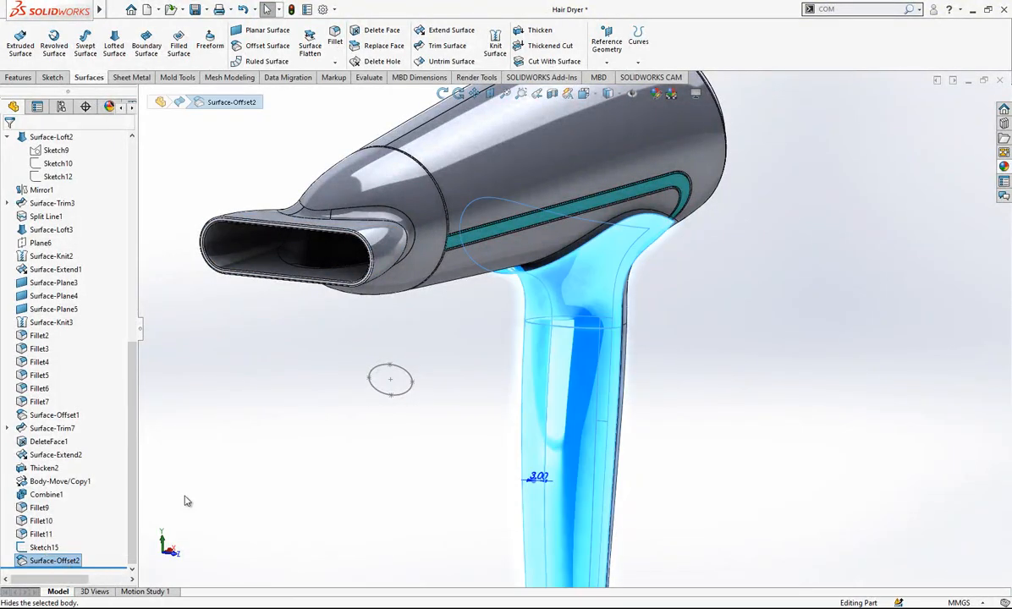
pyautogui.scroll(-1, 522, 364)
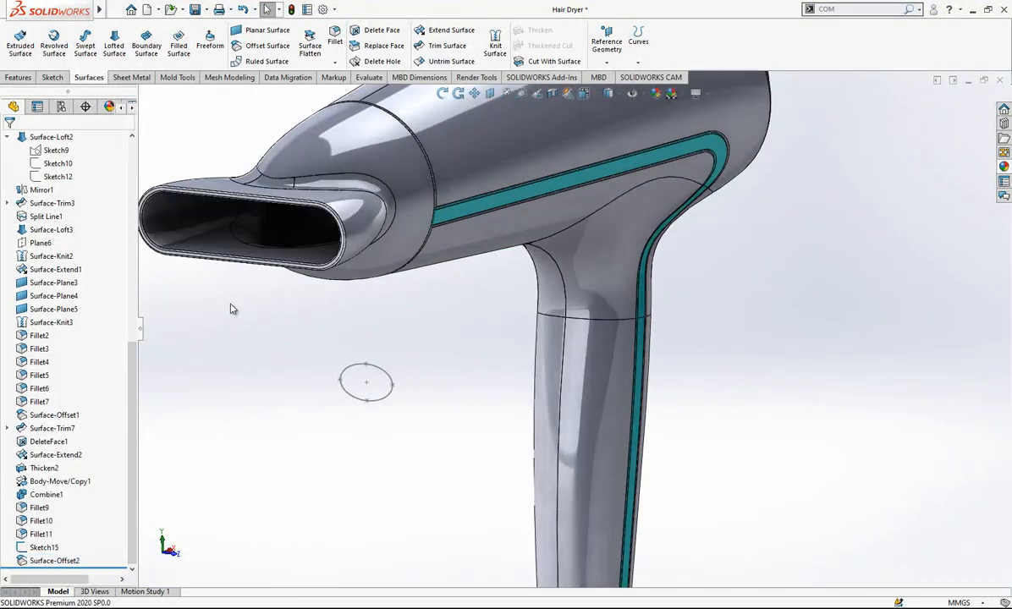
# - Cut-extrude the ellipse sketch toward the handle with a blind depth of 123 mm to form an elliptical recess
pyautogui.click(33, 548)
pyautogui.click(18, 77)
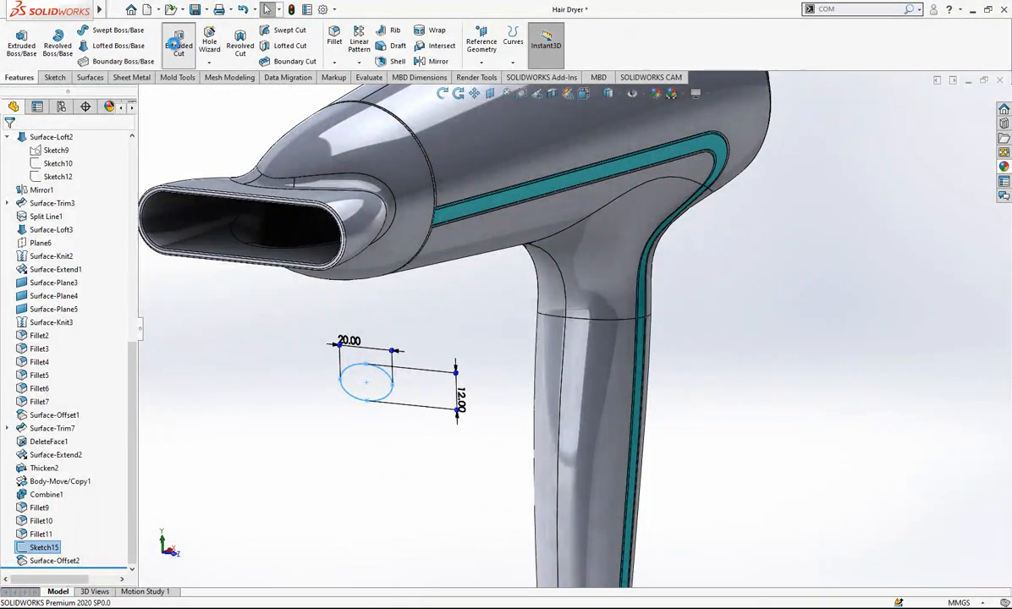
pyautogui.click(13, 211)
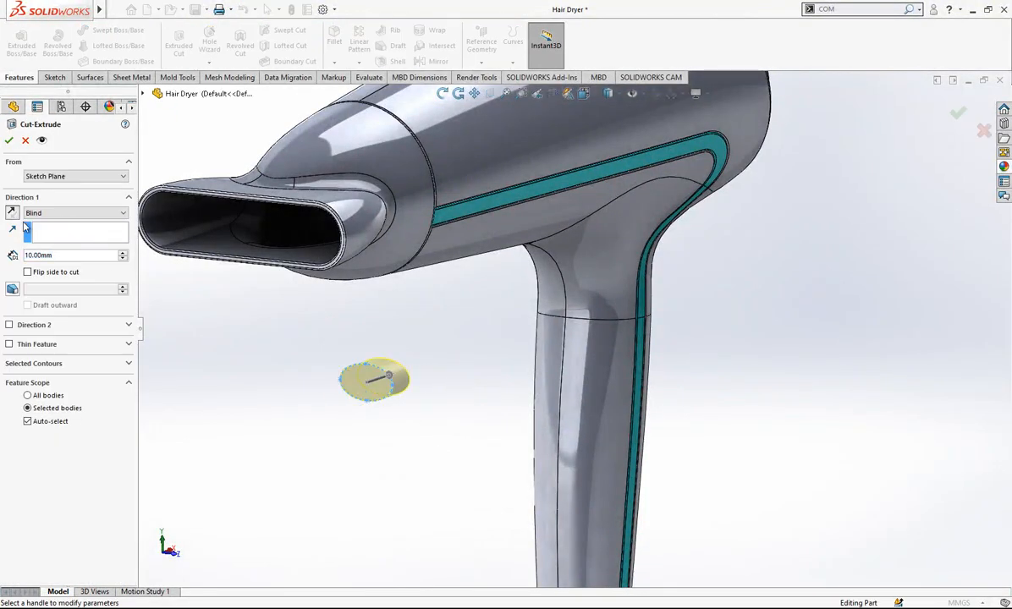
pyautogui.moveTo(123, 253); pyautogui.dragTo(124, 256)
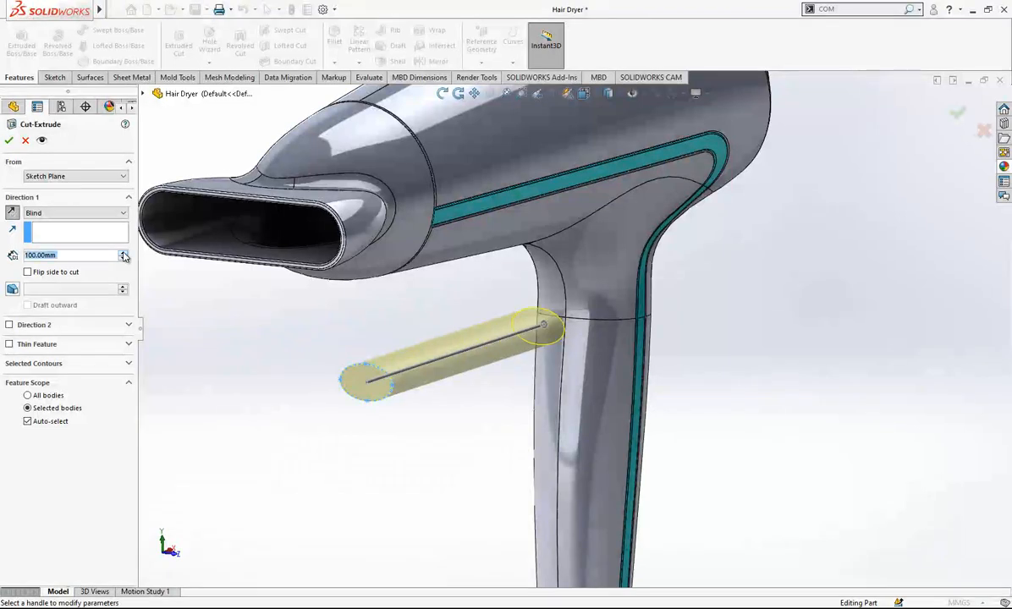
pyautogui.moveTo(770, 322); pyautogui.dragTo(713, 328, button='middle')
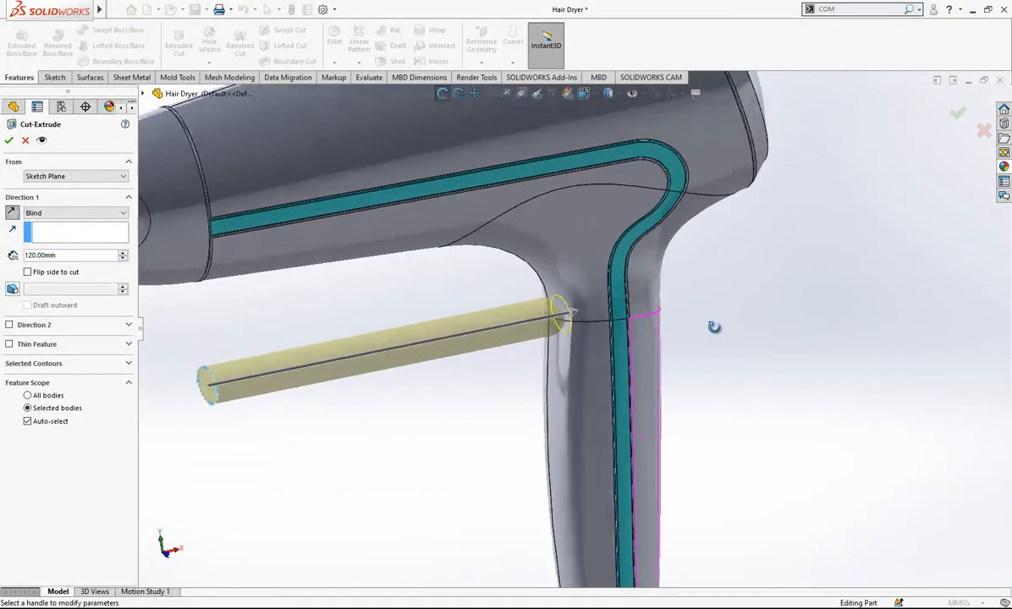
pyautogui.scroll(-5, 571, 326)
pyautogui.moveTo(571, 326)
pyautogui.mouseDown()
pyautogui.moveTo(574, 337)
pyautogui.moveTo(586, 324)
pyautogui.mouseUp()
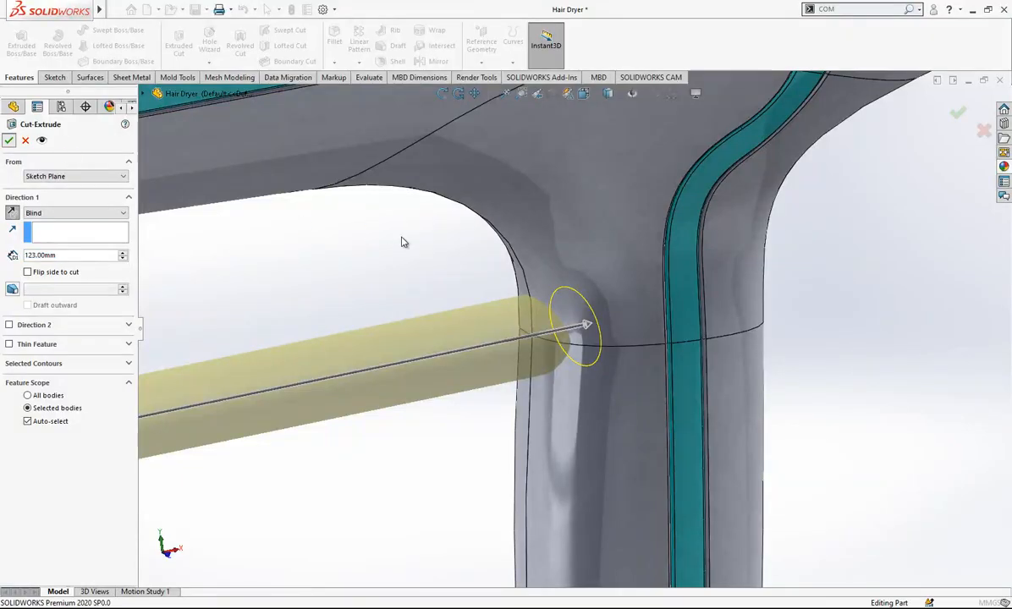
pyautogui.press('Return')
pyautogui.moveTo(436, 262); pyautogui.dragTo(548, 292, button='middle')
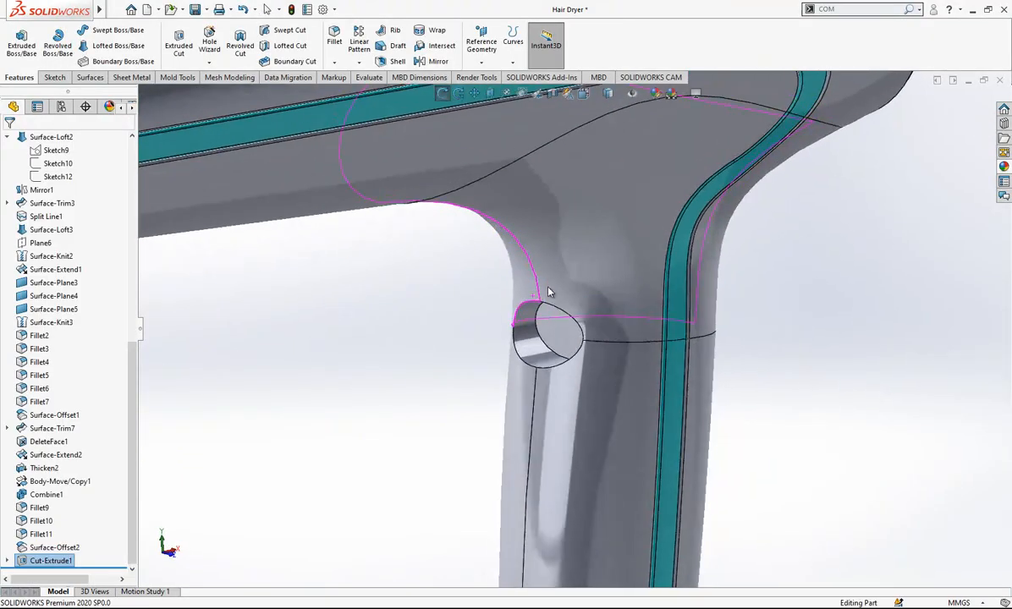
# - Fillet the front rim of the elliptical recess with a 1 mm radius
pyautogui.click(518, 360)
pyautogui.write('1')
pyautogui.press('Return')
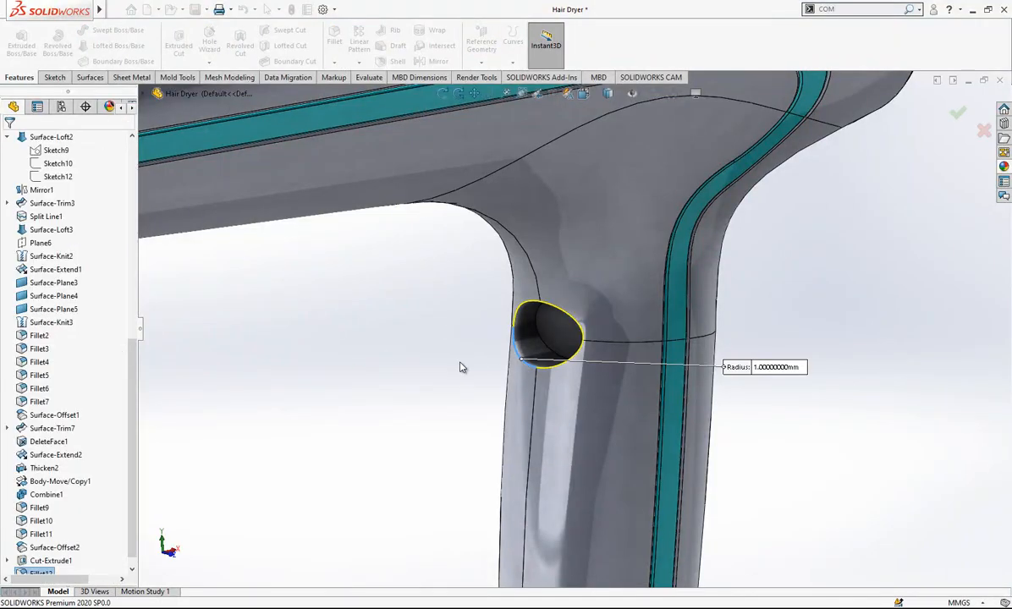
# - Show the hidden offset surface body of the handle
pyautogui.moveTo(128, 361); pyautogui.dragTo(120, 148)
pyautogui.click(79, 215)
pyautogui.click(68, 203)
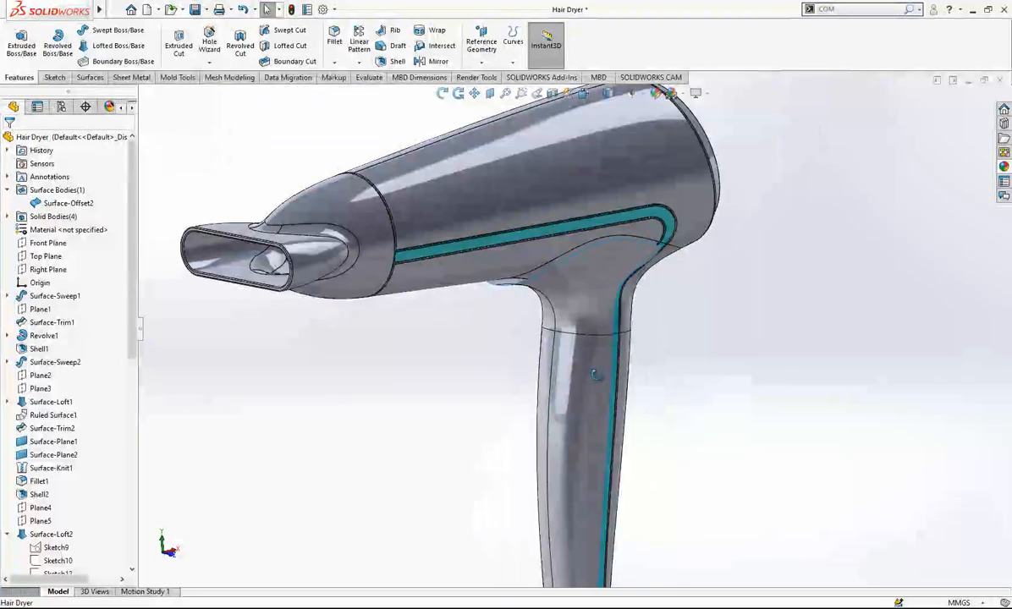
# - Trim the offset surface with the ellipse sketch, removing the portion outside the ellipse
pyautogui.scroll(-10, 120, 354)
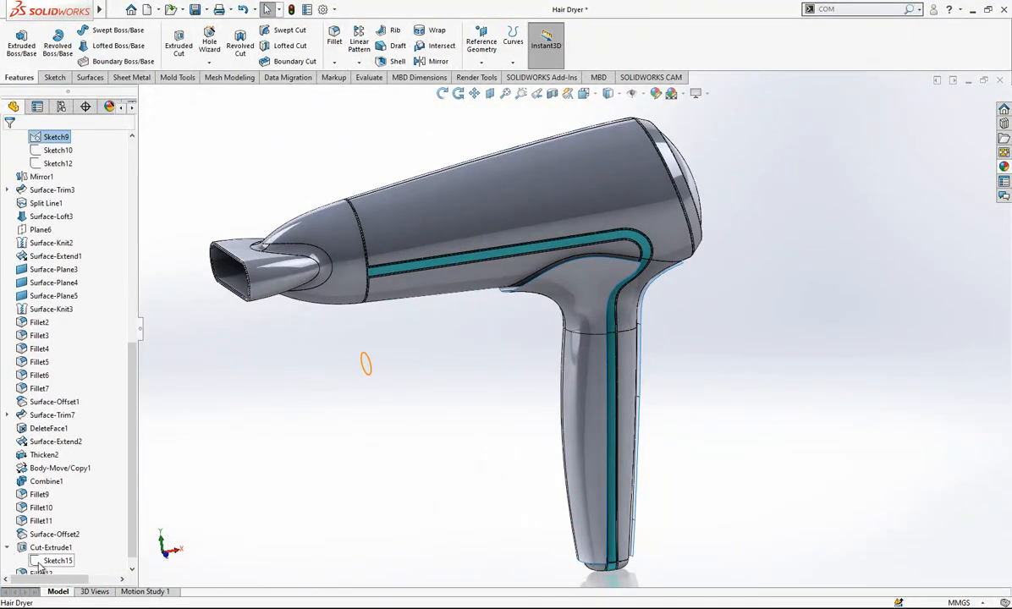
pyautogui.click(42, 562)
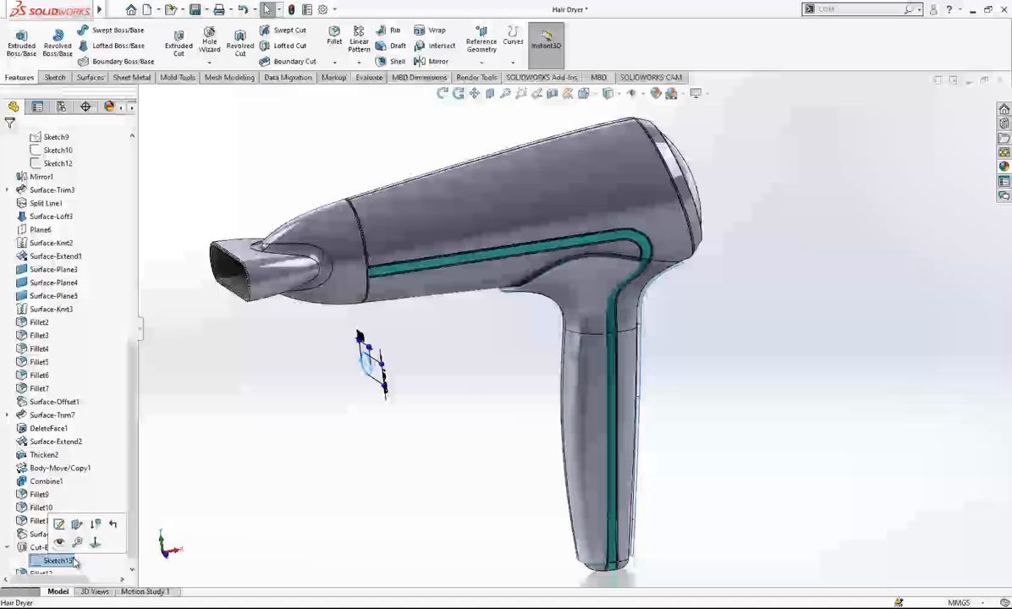
pyautogui.click(104, 77)
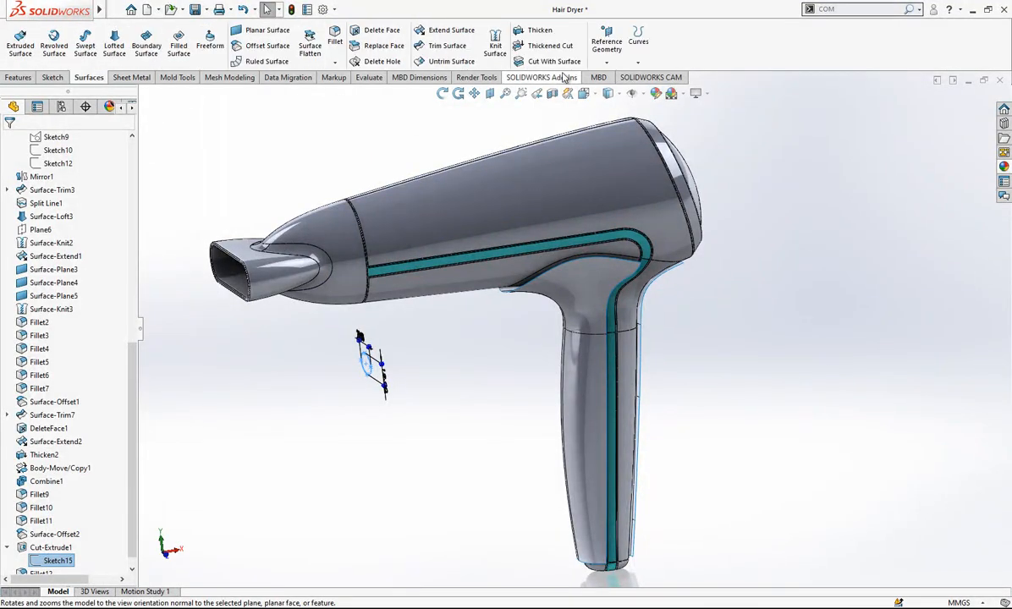
pyautogui.click(446, 47)
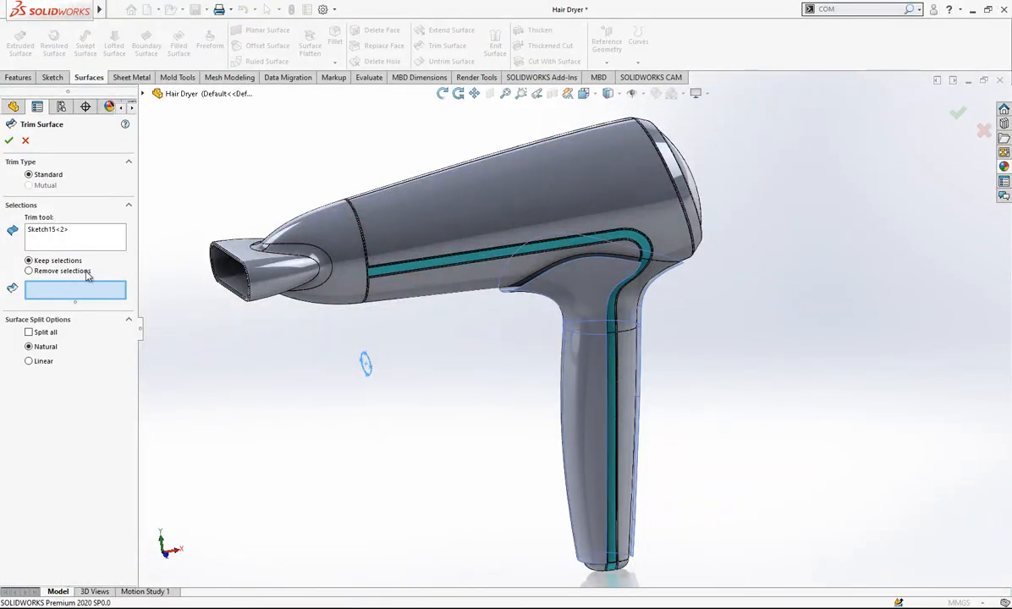
pyautogui.click(540, 298)
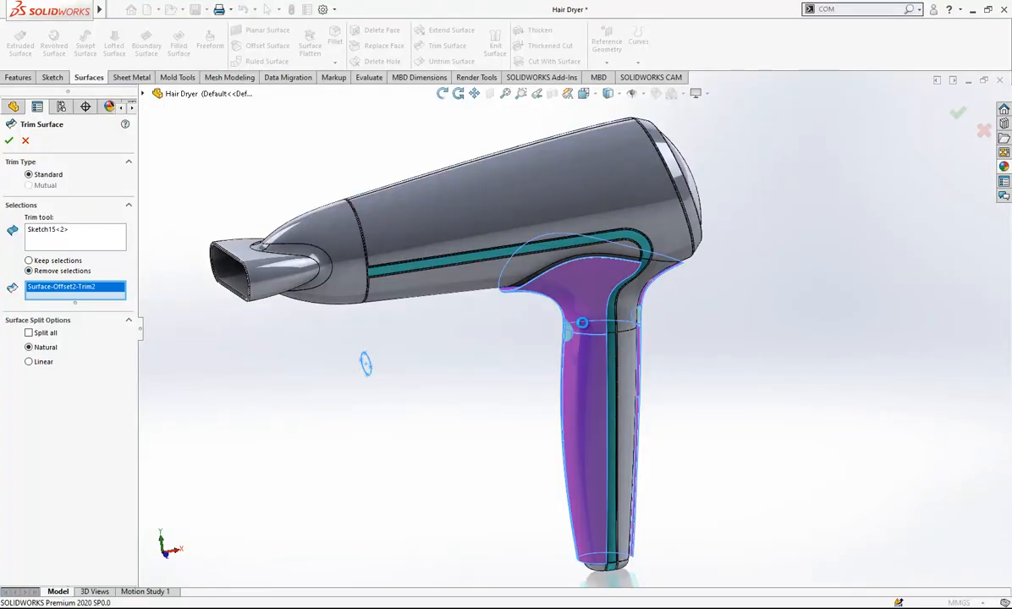
pyautogui.scroll(-5, 607, 322)
pyautogui.moveTo(597, 338); pyautogui.dragTo(537, 328, button='middle')
# - Hide the trimmed elliptical surface patch at the rear of the handle
pyautogui.click(774, 315)
pyautogui.click(823, 275)
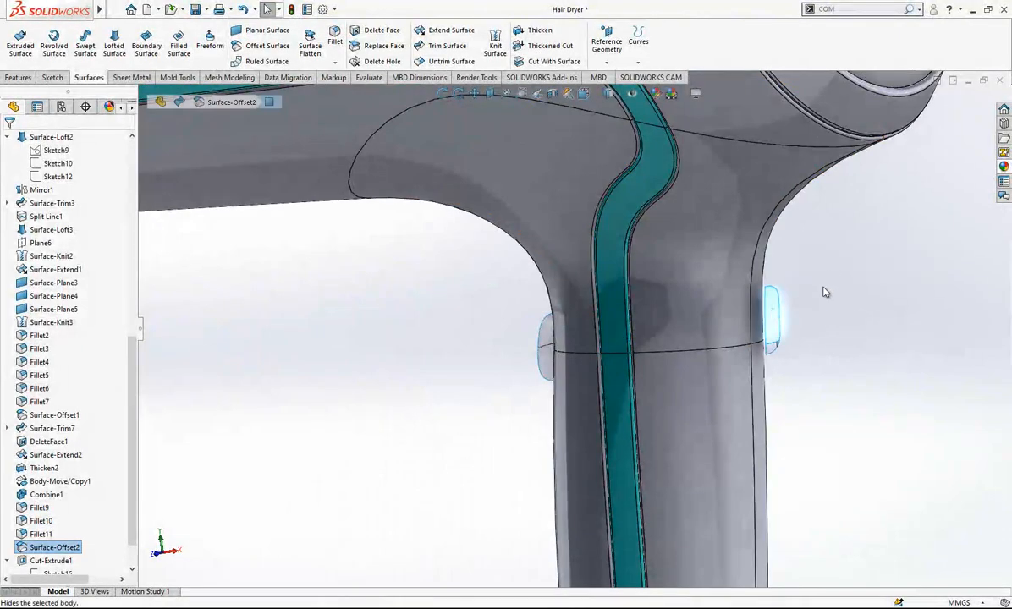
pyautogui.moveTo(833, 329); pyautogui.dragTo(611, 356, button='middle')
pyautogui.moveTo(158, 302); pyautogui.dragTo(151, 223, button='middle')
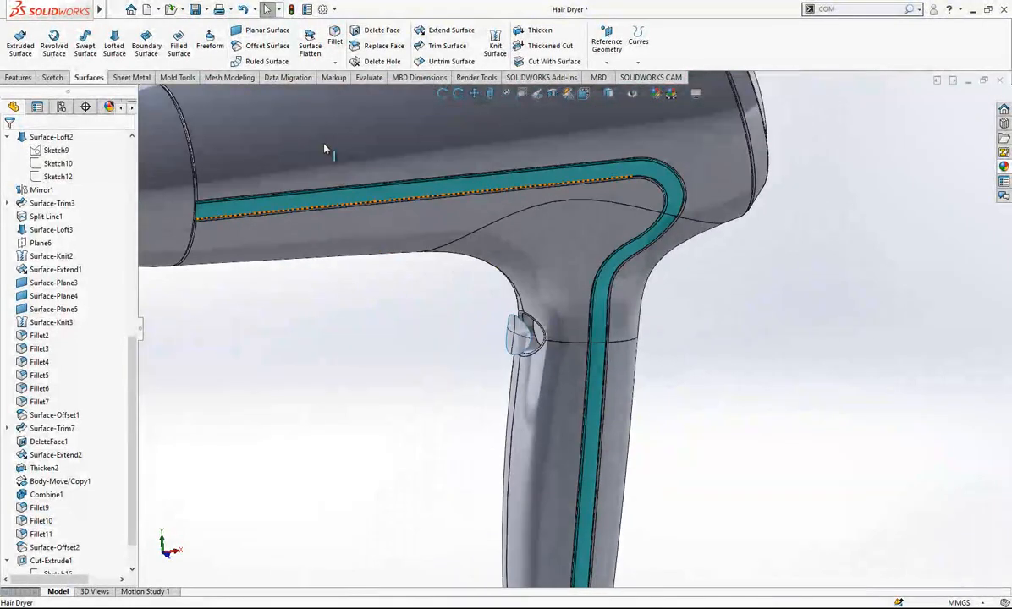
# - Set up a Sweep-type ruled surface with the Right Plane as its direction reference
pyautogui.click(264, 60)
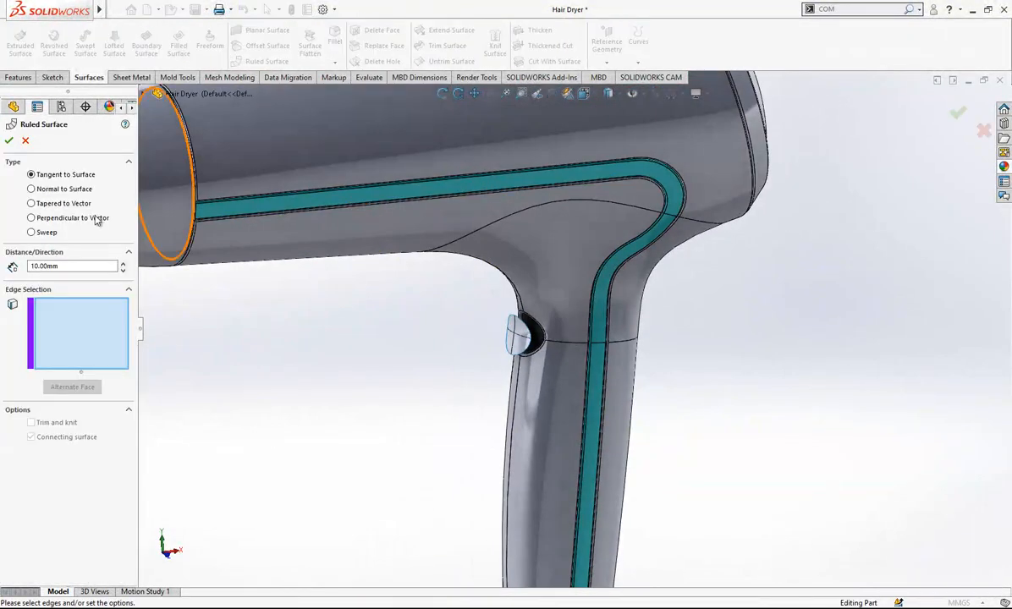
pyautogui.click(53, 233)
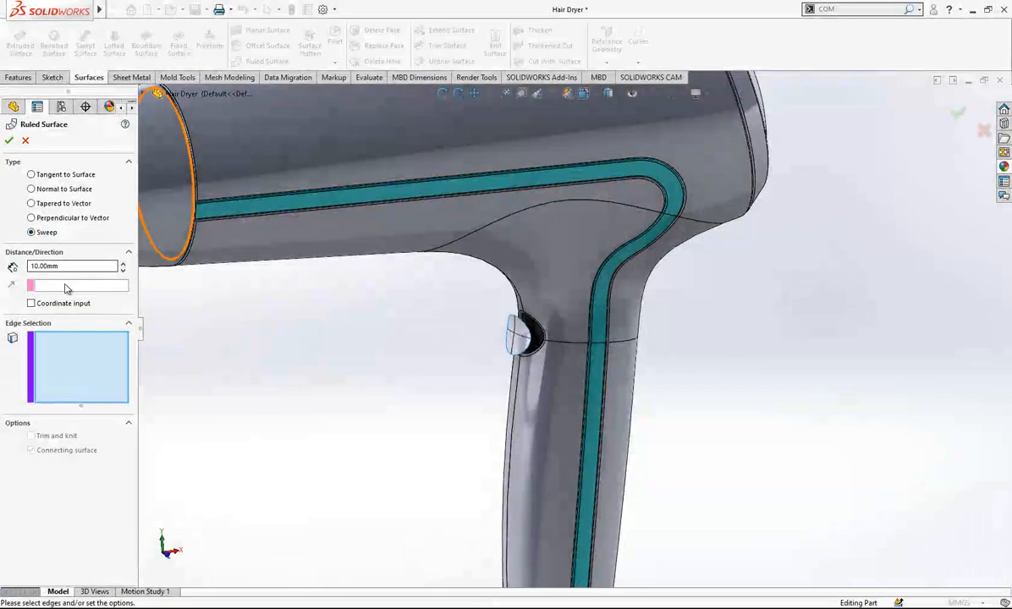
pyautogui.click(66, 286)
pyautogui.scroll(4, 350, 327)
pyautogui.click(143, 93)
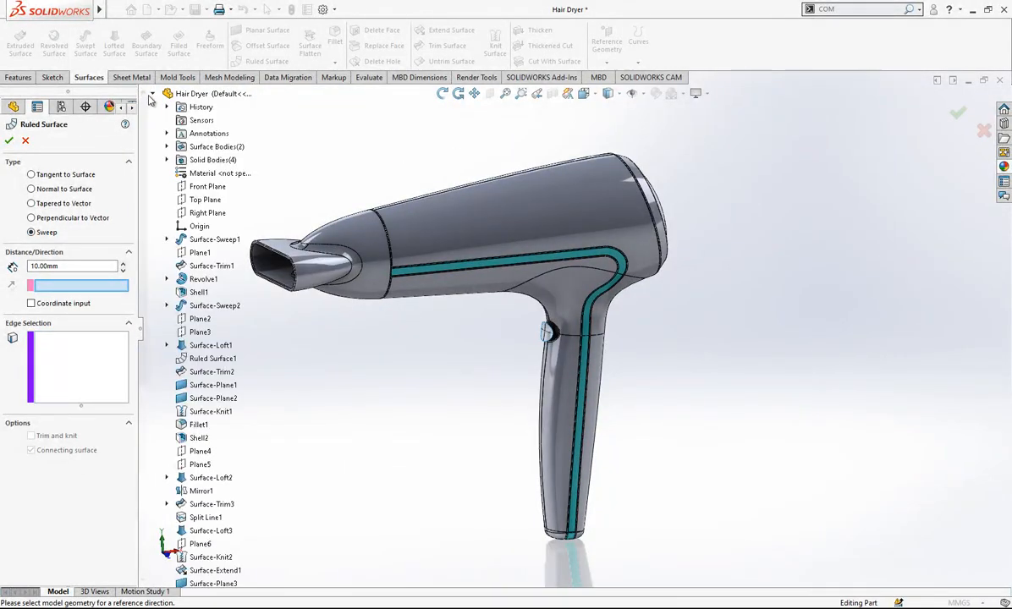
pyautogui.click(207, 212)
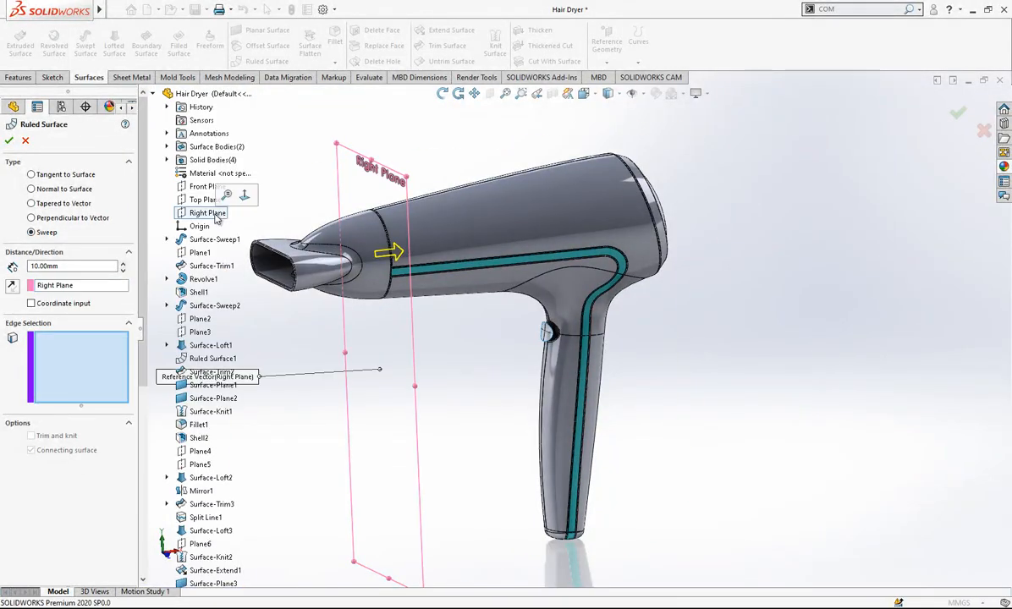
# - Create the ruled surface at a distance of 10 mm from the four edges of the front elliptical patch
pyautogui.scroll(-5, 566, 330)
pyautogui.scroll(-3, 568, 330)
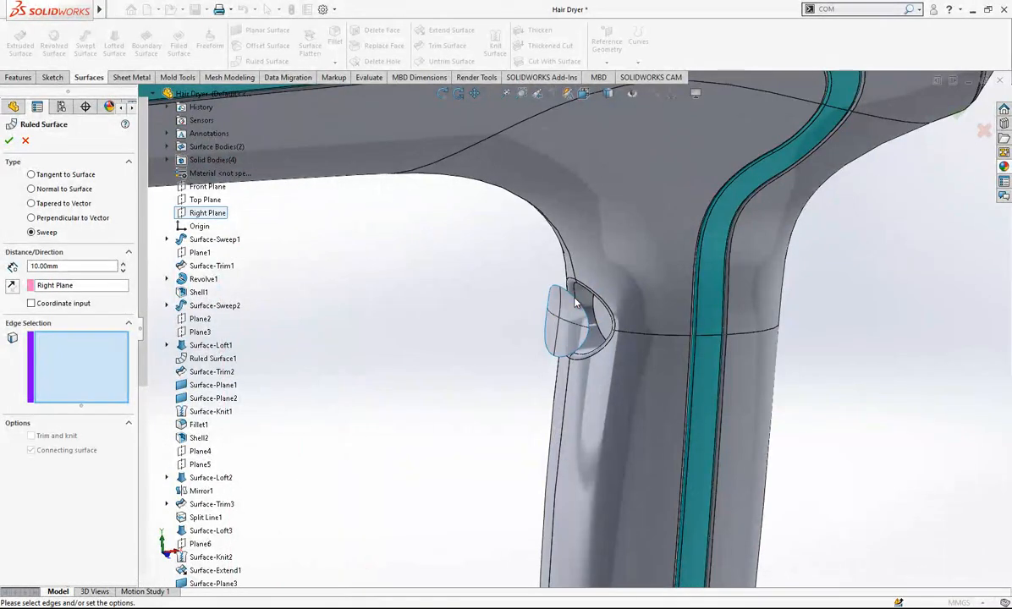
pyautogui.scroll(-2, 575, 303)
pyautogui.click(571, 299)
pyautogui.click(583, 348)
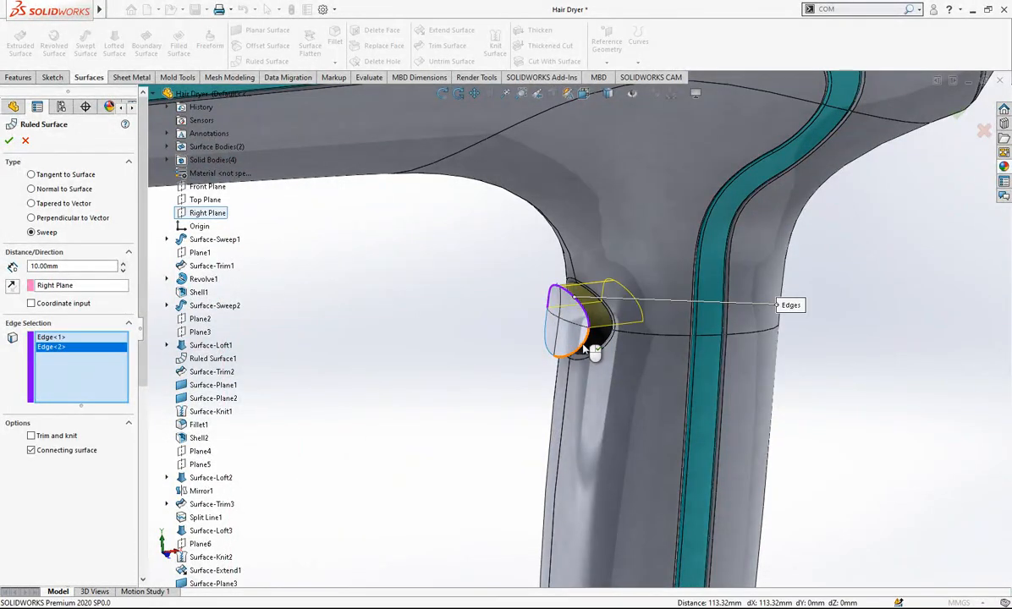
pyautogui.click(550, 349)
pyautogui.click(548, 349)
pyautogui.moveTo(556, 341); pyautogui.dragTo(550, 308, button='middle')
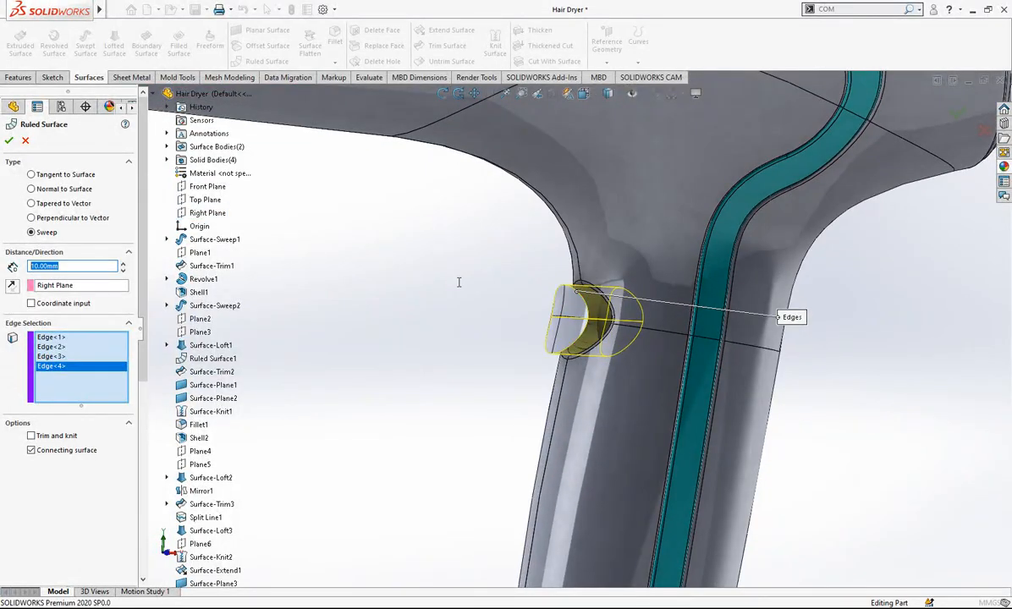
pyautogui.press('Return')
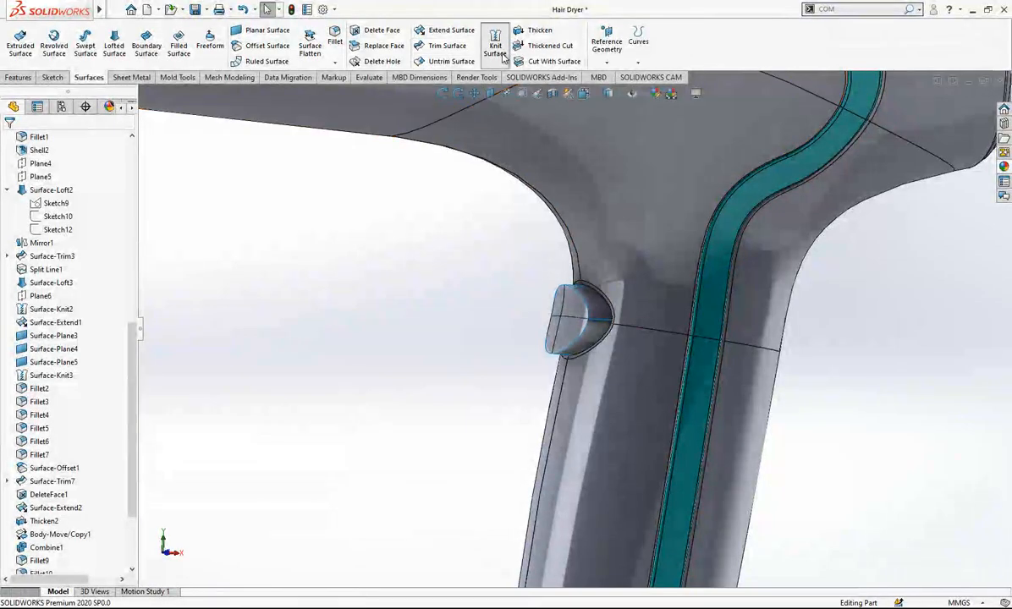
# - Knit the front elliptical patch and its four ruled side surfaces into one surface body
pyautogui.click(502, 56)
pyautogui.click(579, 300)
pyautogui.click(594, 313)
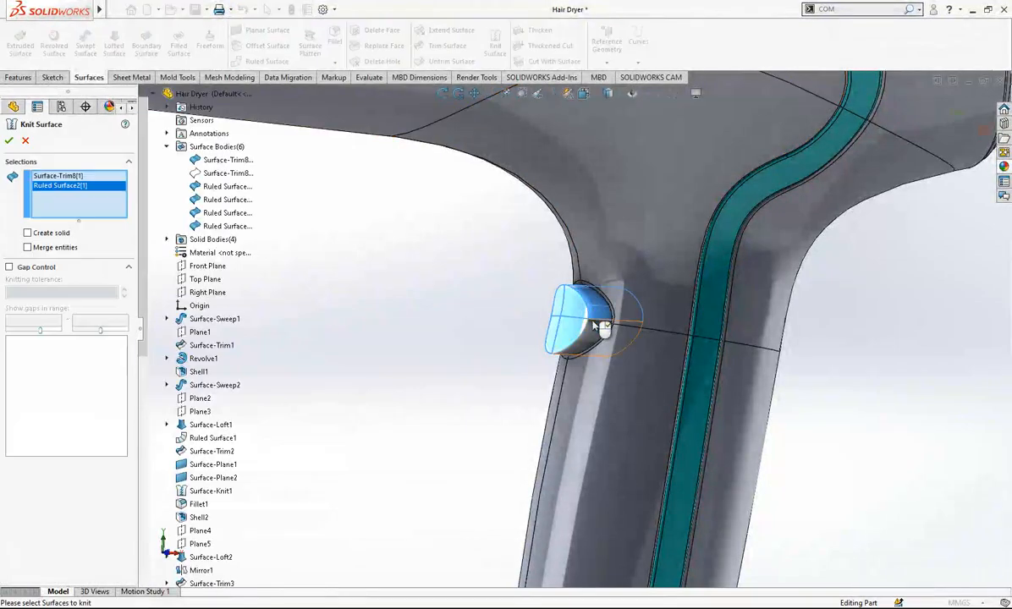
pyautogui.click(595, 326)
pyautogui.moveTo(594, 327); pyautogui.dragTo(542, 342, button='middle')
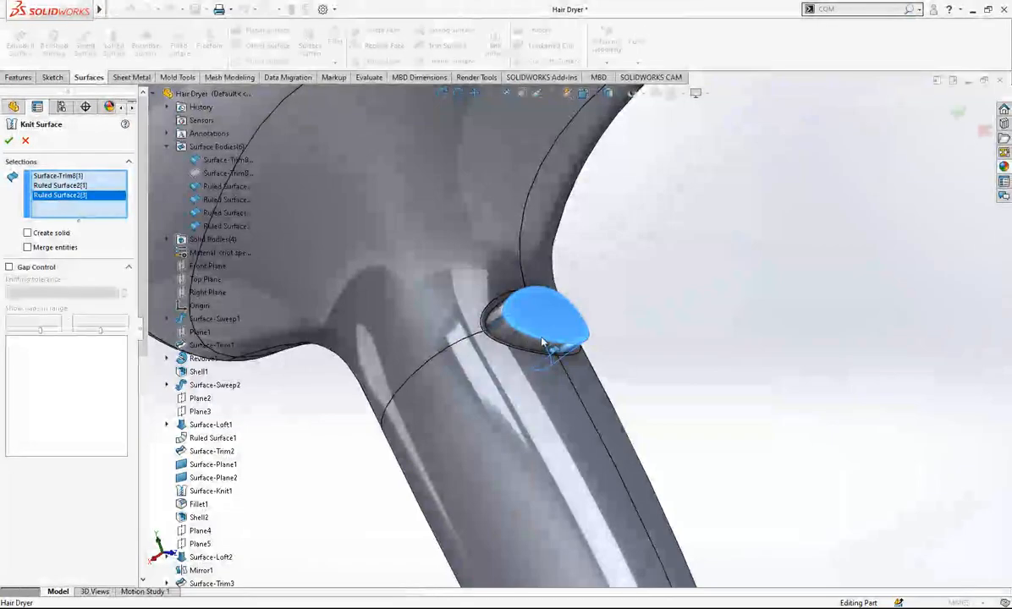
pyautogui.click(503, 329)
pyautogui.click(498, 319)
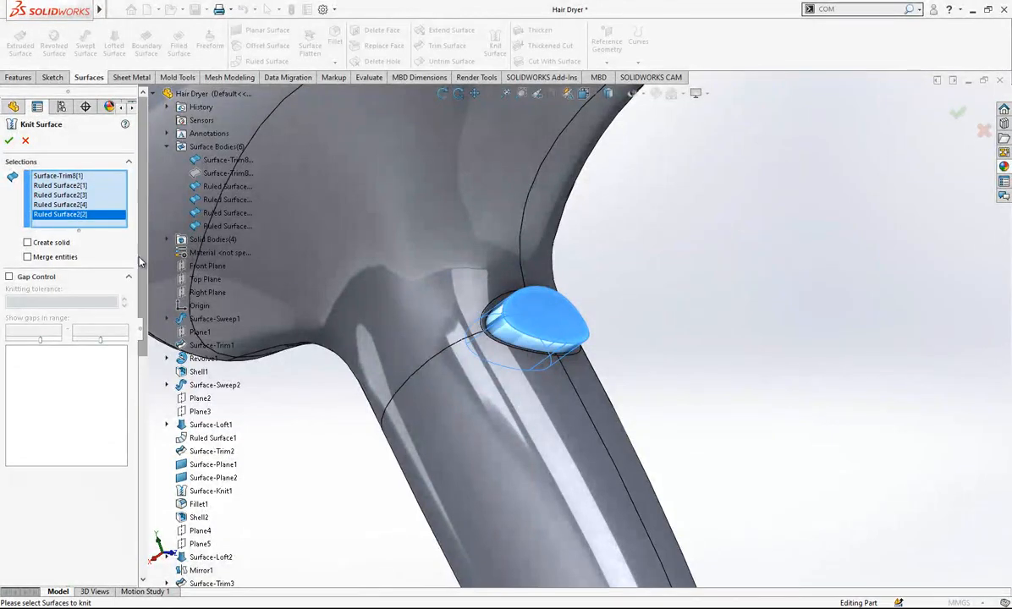
pyautogui.rightClick(428, 239)
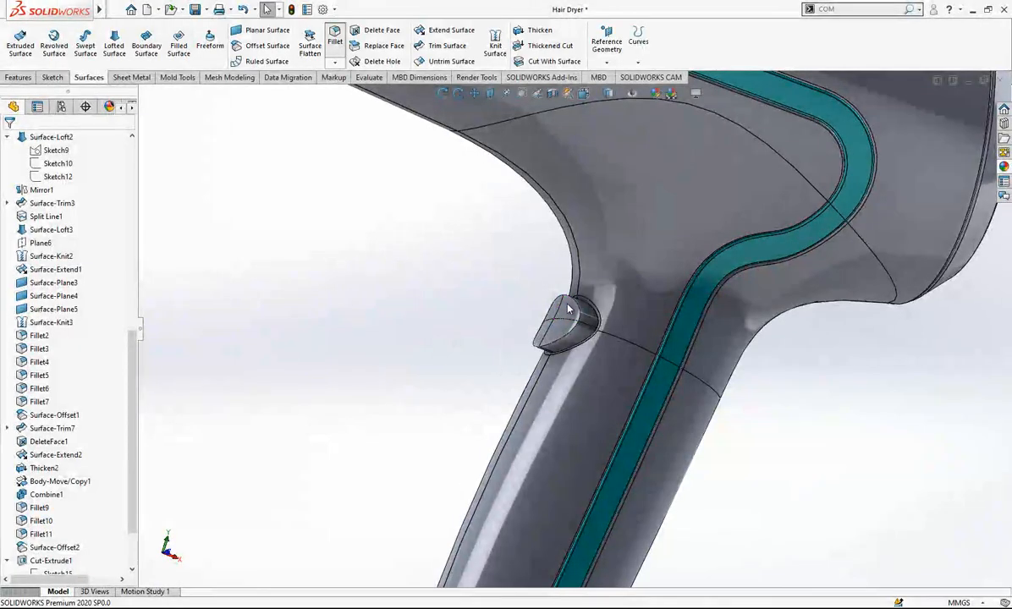
# - Fillet the button's outer front edge with a 1 mm radius, including all four edge segments
pyautogui.click(567, 335)
pyautogui.scroll(-2, 561, 329)
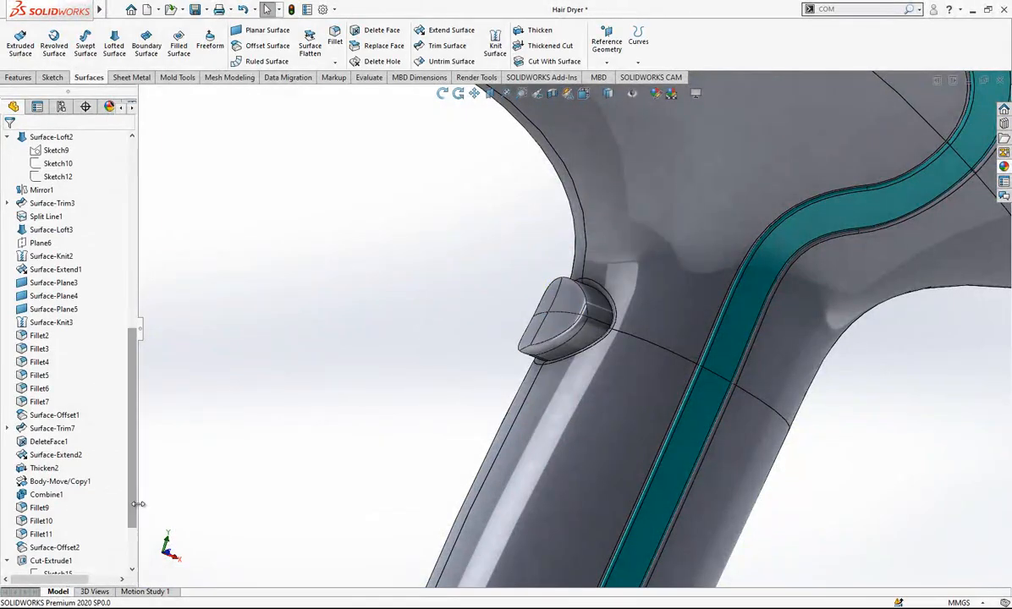
pyautogui.scroll(-2, 59, 516)
pyautogui.rightClick(47, 558)
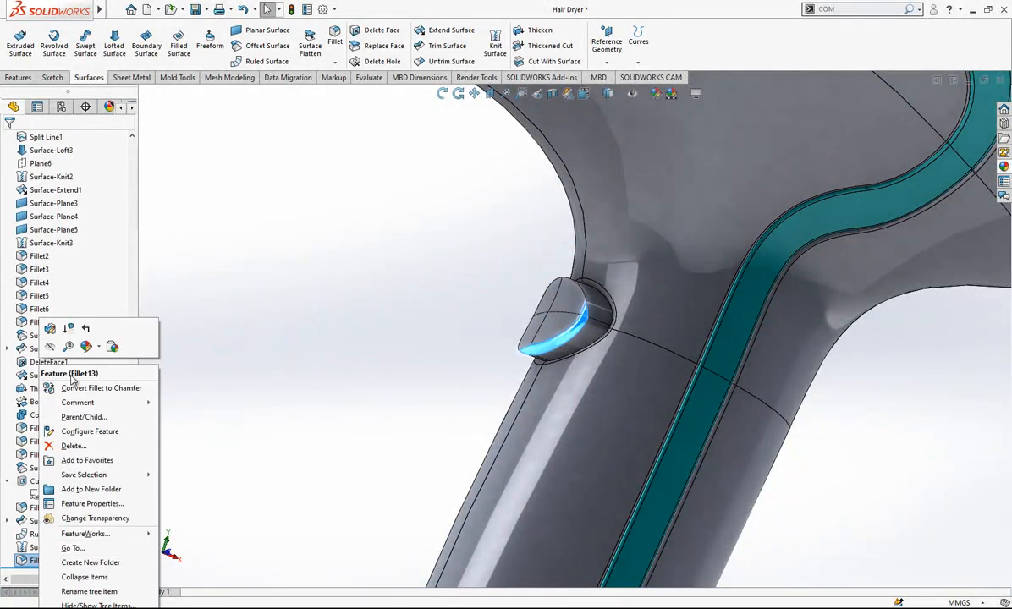
pyautogui.click(50, 328)
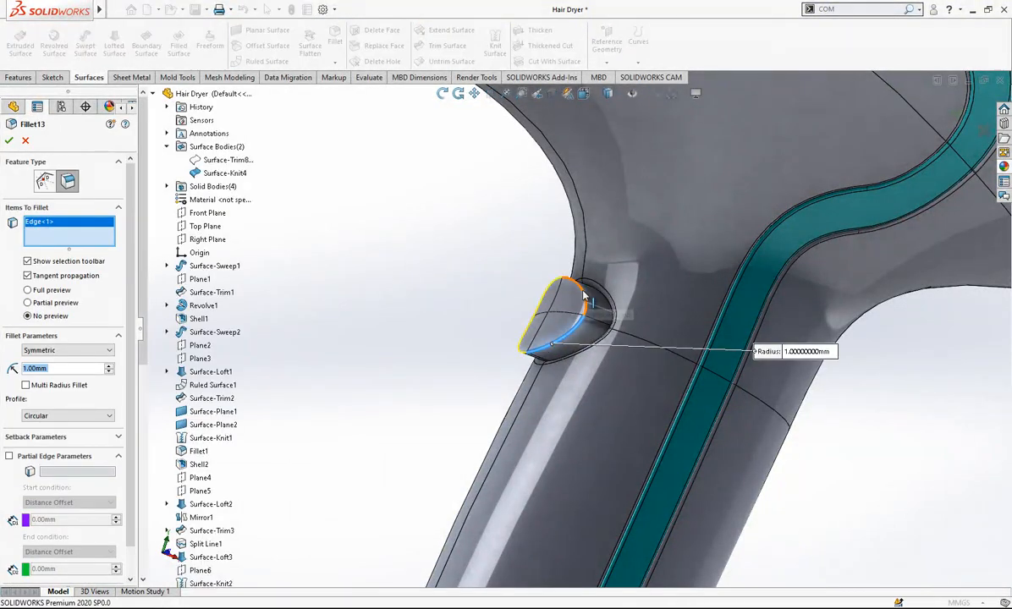
pyautogui.click(583, 294)
pyautogui.moveTo(515, 299); pyautogui.dragTo(611, 334, button='middle')
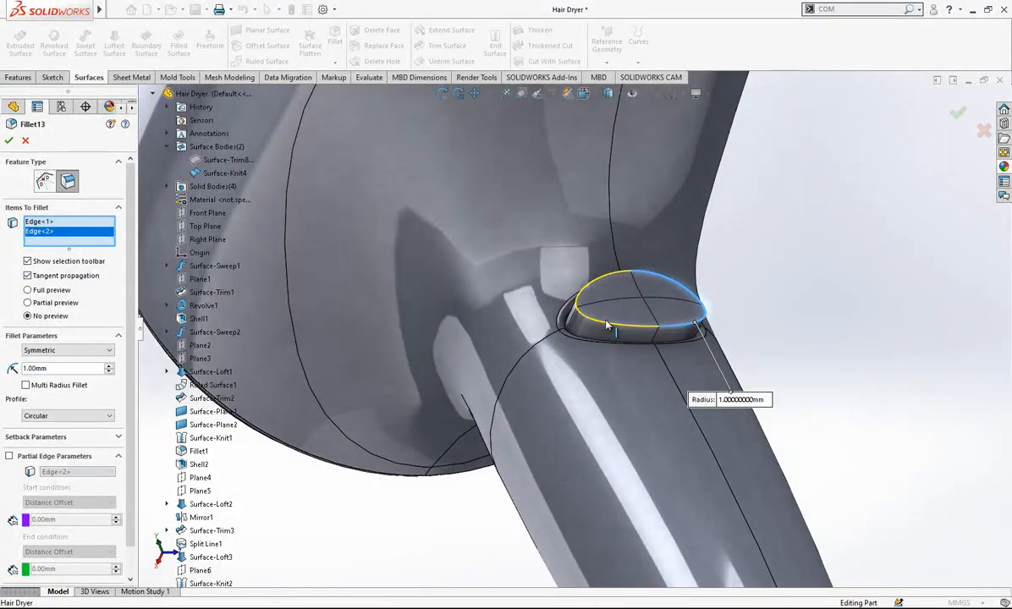
pyautogui.click(606, 324)
pyautogui.click(618, 281)
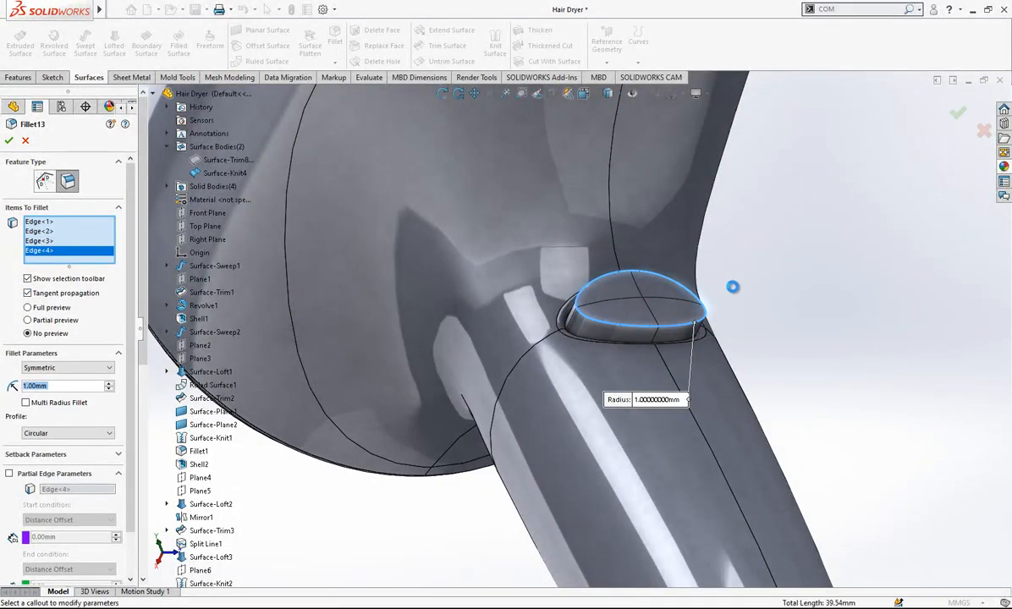
pyautogui.press('Return')
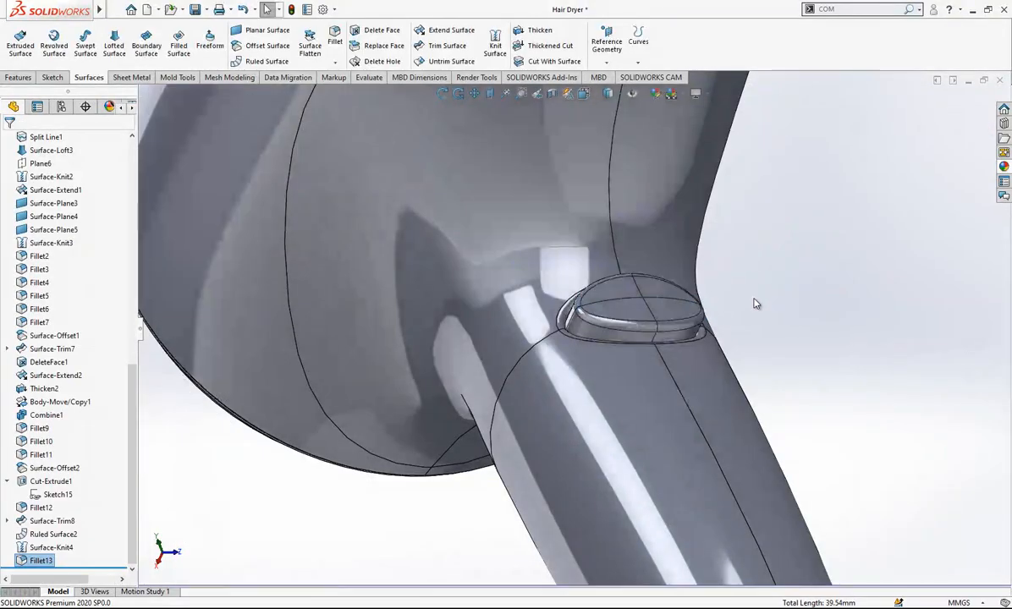
# - Examine the rounded button and its recess on the handle from several angles
pyautogui.scroll(3, 666, 345)
pyautogui.moveTo(666, 345); pyautogui.dragTo(526, 416, button='middle')
pyautogui.scroll(3, 580, 391)
pyautogui.scroll(1, 579, 391)
pyautogui.moveTo(579, 391)
pyautogui.mouseDown(button='middle')
pyautogui.moveTo(544, 404)
pyautogui.moveTo(577, 363)
pyautogui.moveTo(582, 384)
pyautogui.moveTo(592, 381)
pyautogui.mouseUp(button='middle')
pyautogui.moveTo(603, 427); pyautogui.dragTo(624, 450, button='middle')
pyautogui.scroll(-2, 597, 396)
pyautogui.moveTo(620, 347); pyautogui.dragTo(636, 332, button='middle')
pyautogui.scroll(-1, 636, 333)
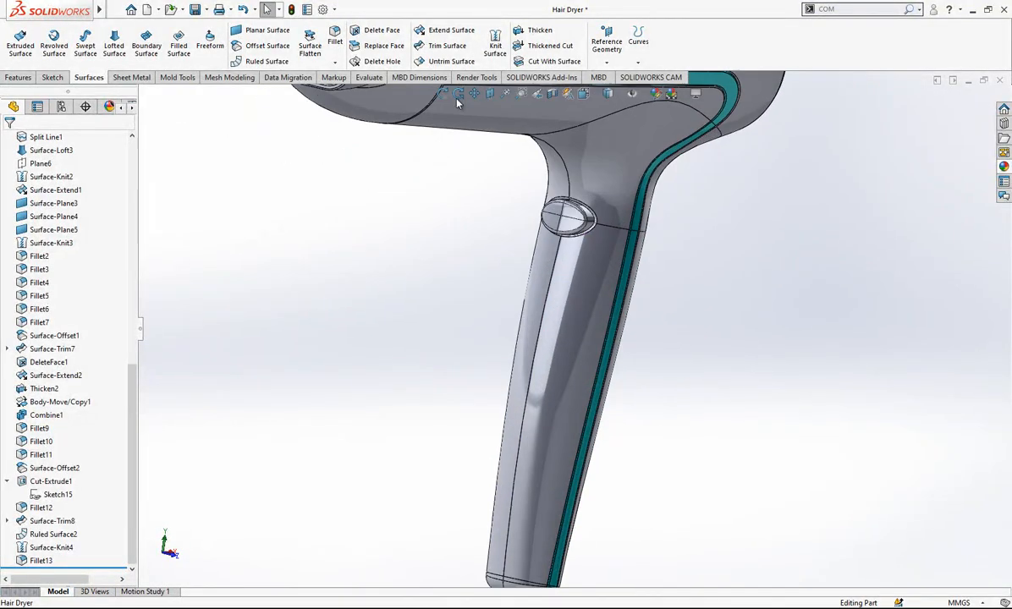
pyautogui.click(457, 95)
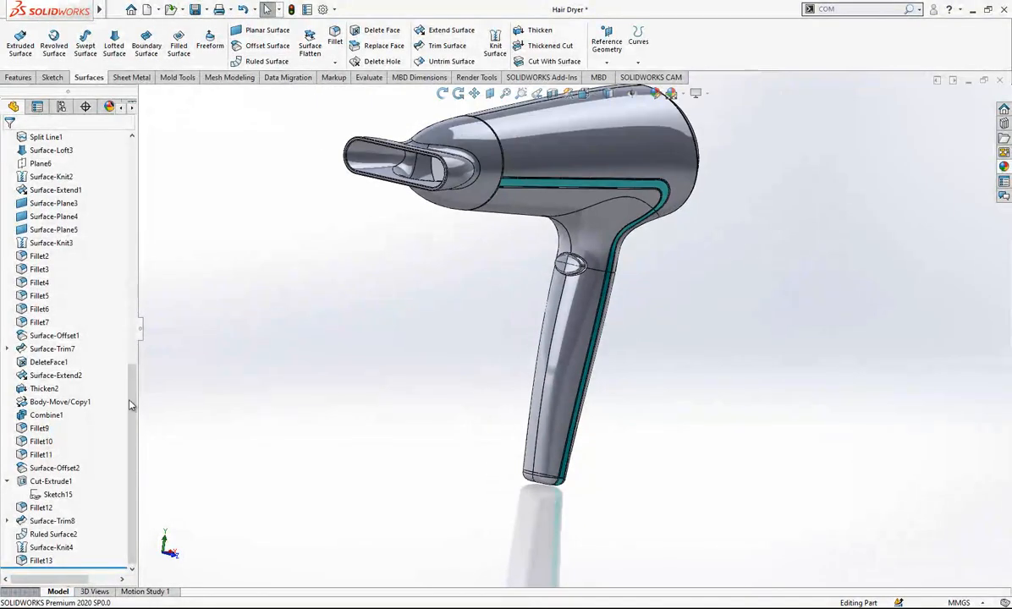
# - View the hair dryer normal to the Right Plane from the nozzle side, with the handle's front and button in view
pyautogui.moveTo(132, 406); pyautogui.dragTo(131, 200)
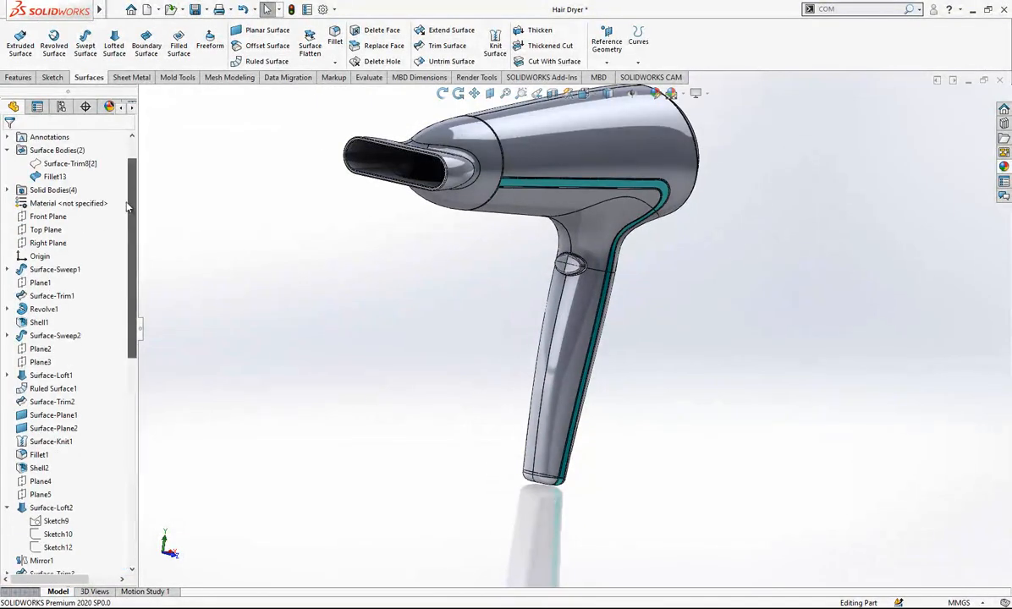
pyautogui.click(44, 242)
pyautogui.click(103, 236)
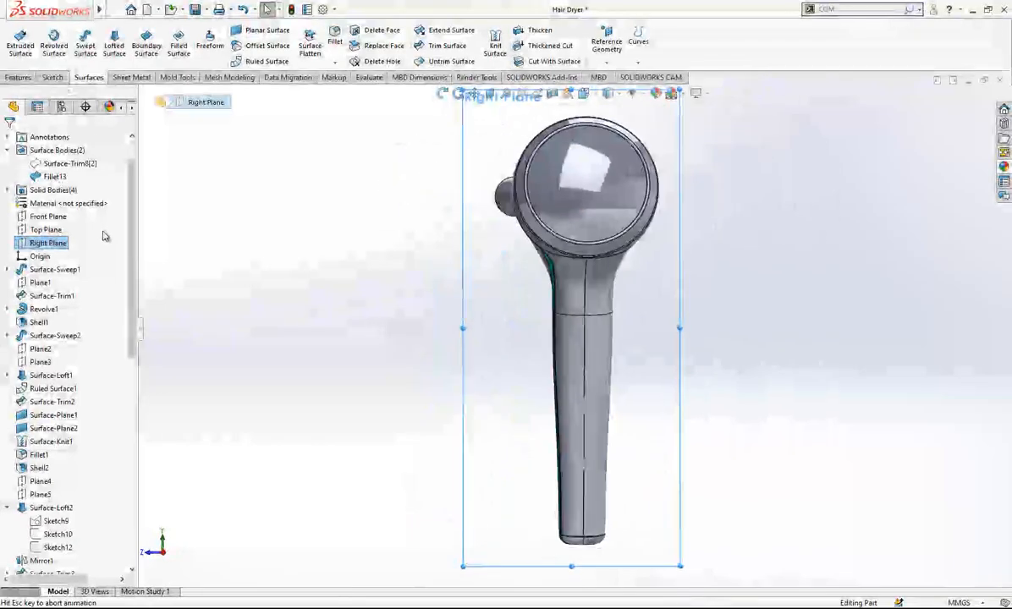
pyautogui.moveTo(440, 320); pyautogui.dragTo(704, 307, button='middle')
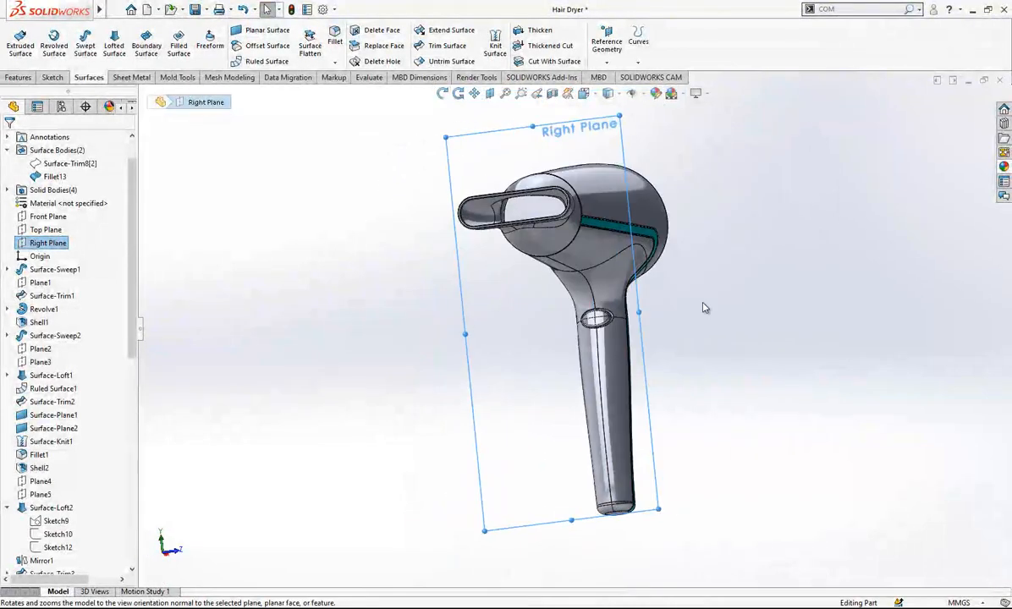
pyautogui.click(588, 94)
pyautogui.click(366, 285)
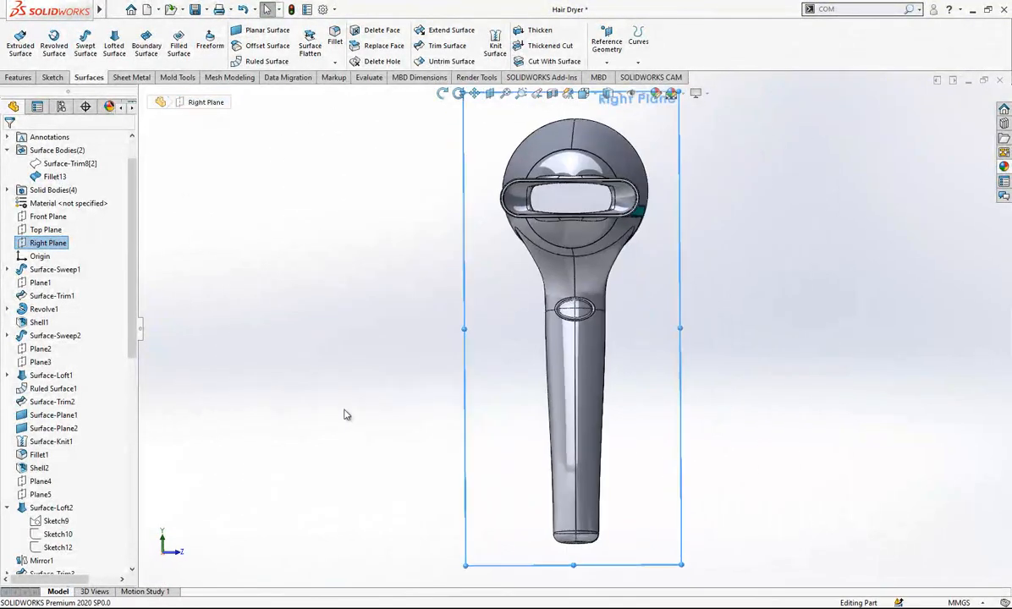
pyautogui.scroll(-3, 639, 512)
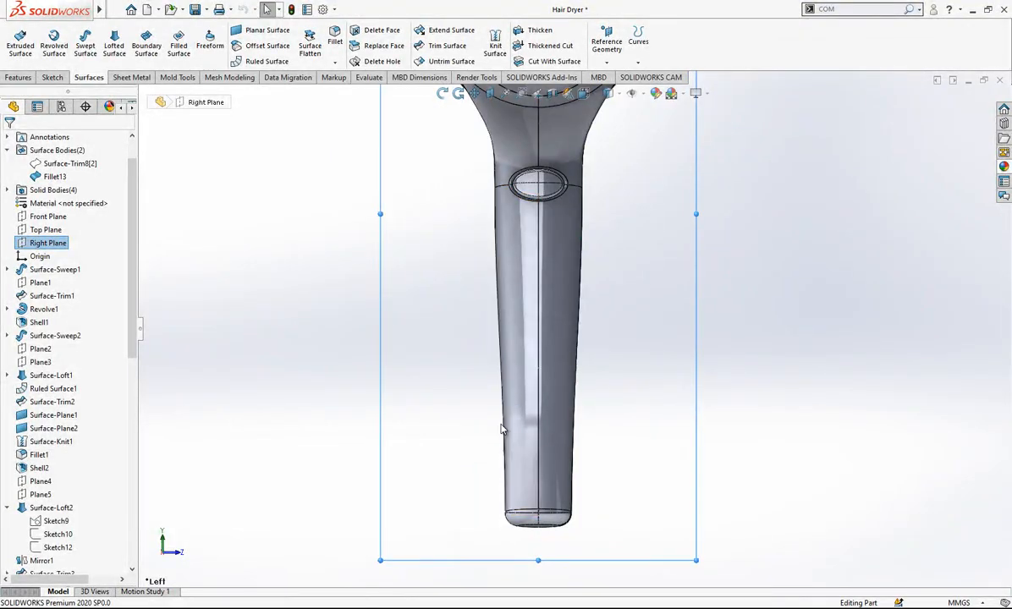
# - Locate the handle's lofted surface among the features and save the part
pyautogui.click(40, 376)
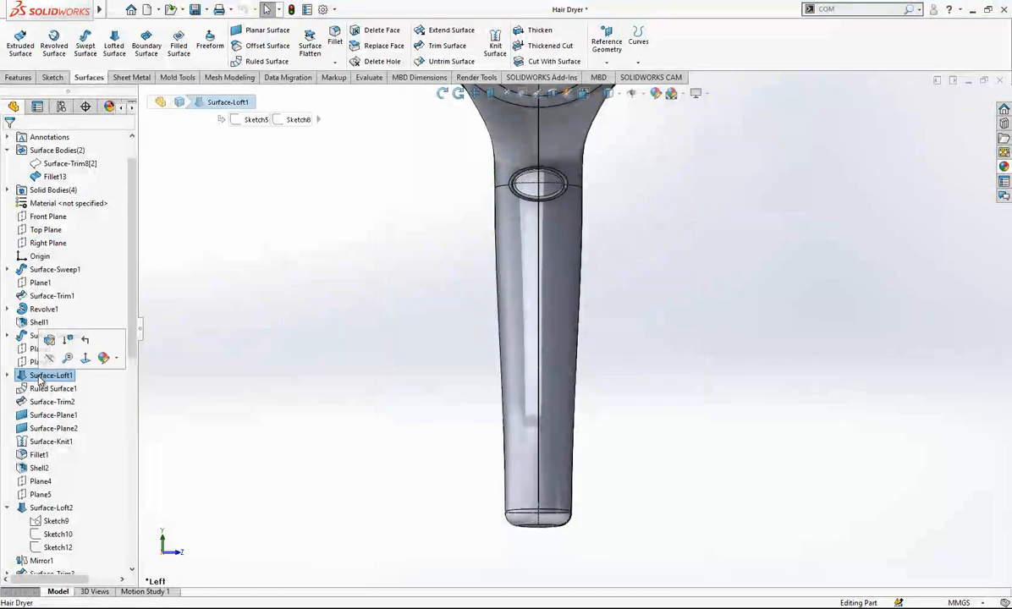
pyautogui.scroll(-2, 49, 505)
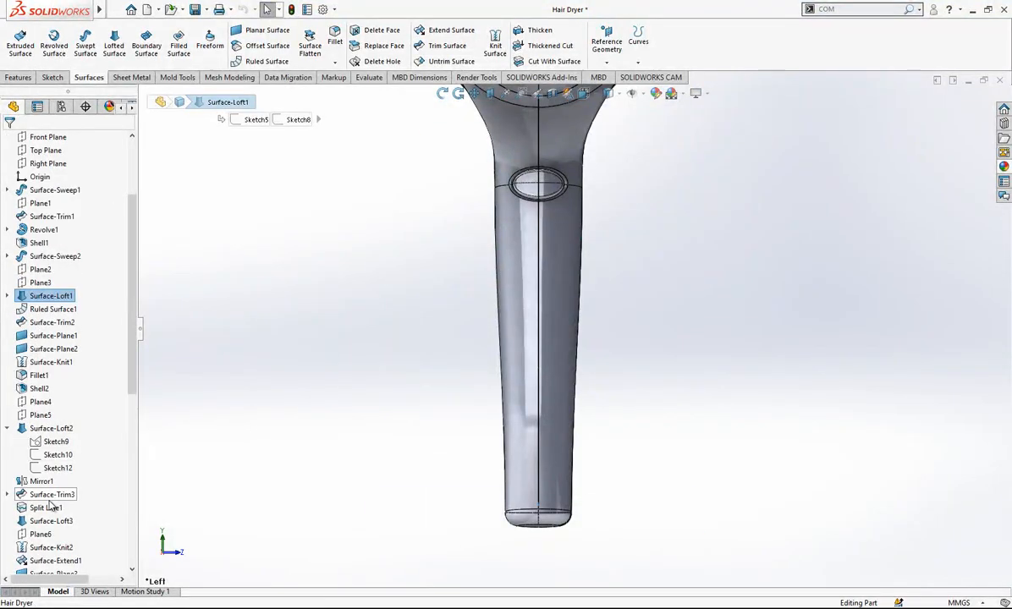
pyautogui.click(62, 428)
pyautogui.click(350, 421)
pyautogui.click(194, 10)
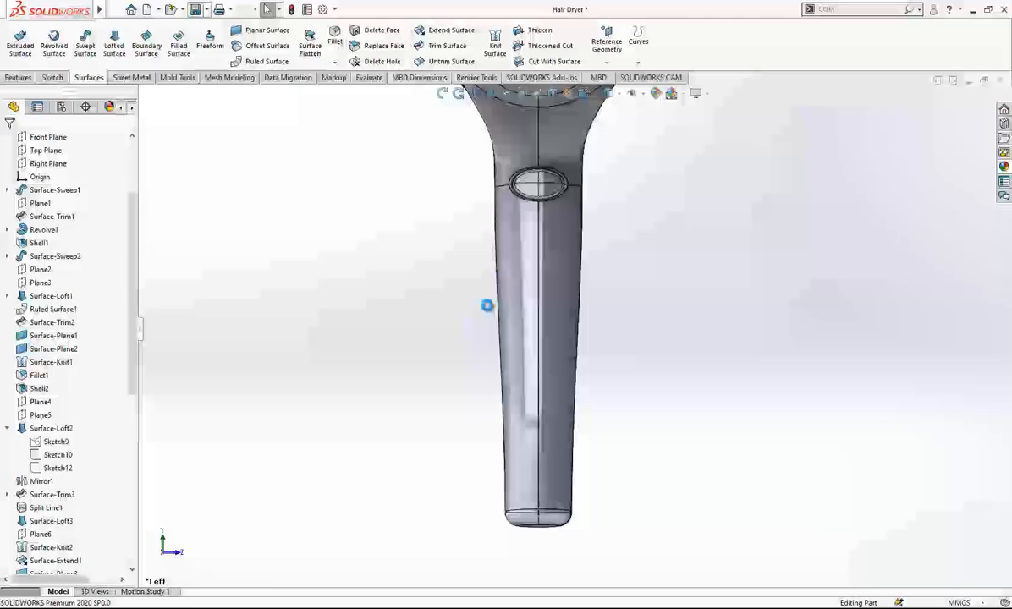
# - Edit the handle loft Surface-Loft2 and set the tangency of its Sketch12 guide curve to None
pyautogui.click(71, 429)
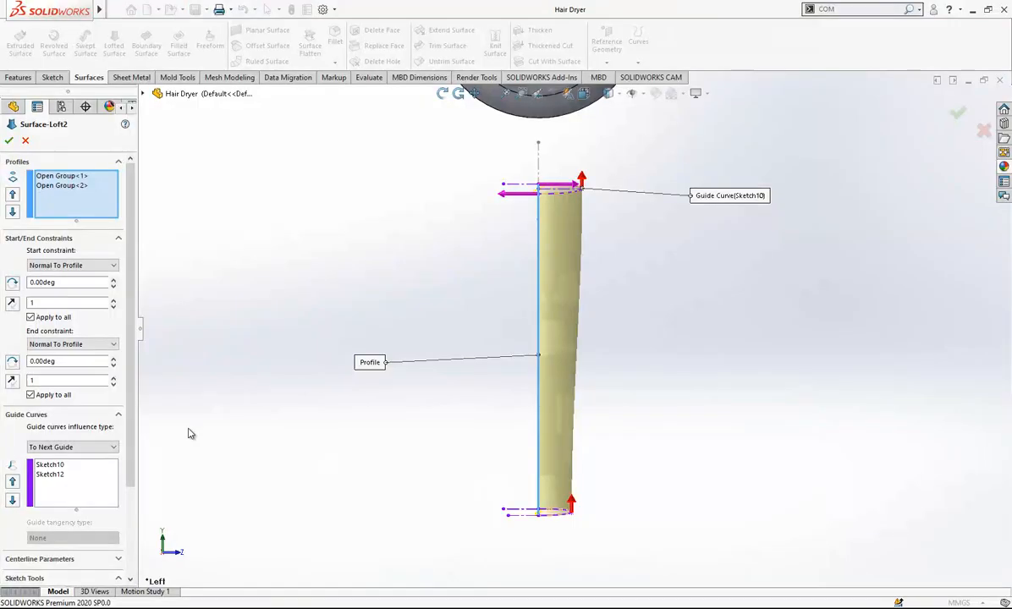
pyautogui.click(69, 475)
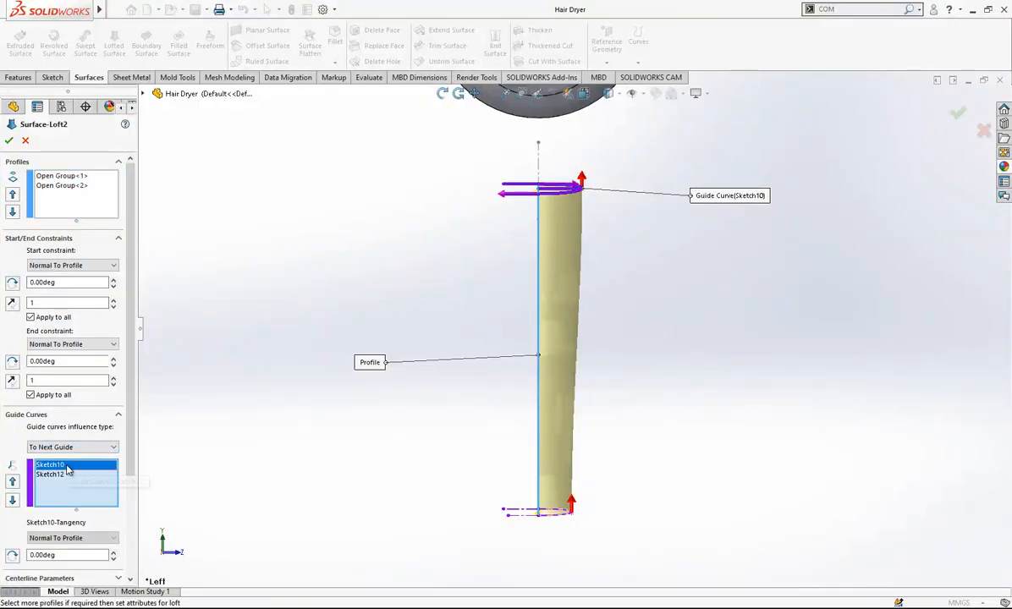
pyautogui.click(64, 477)
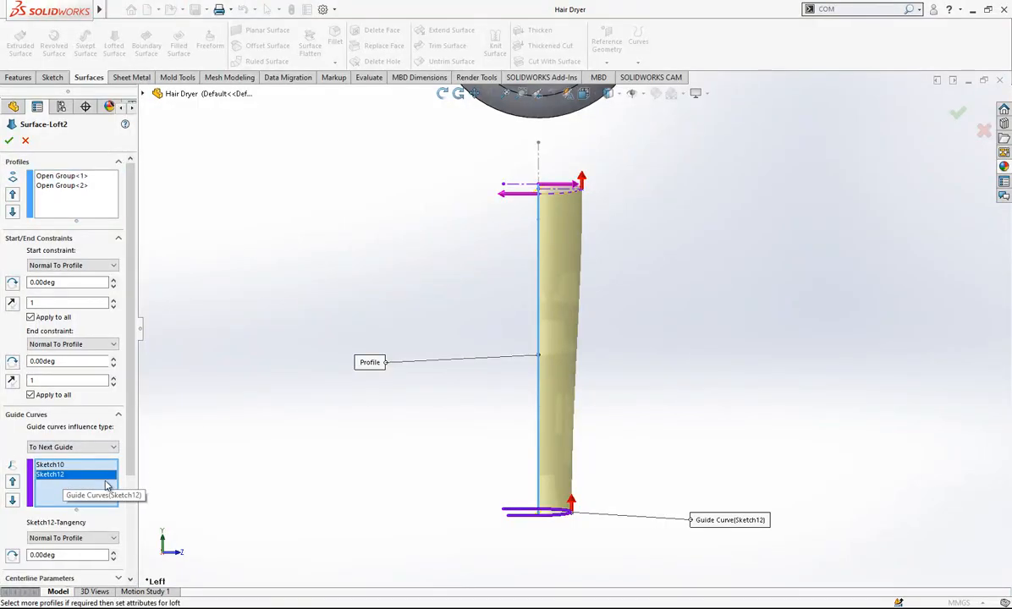
pyautogui.scroll(-3, 100, 516)
pyautogui.click(87, 403)
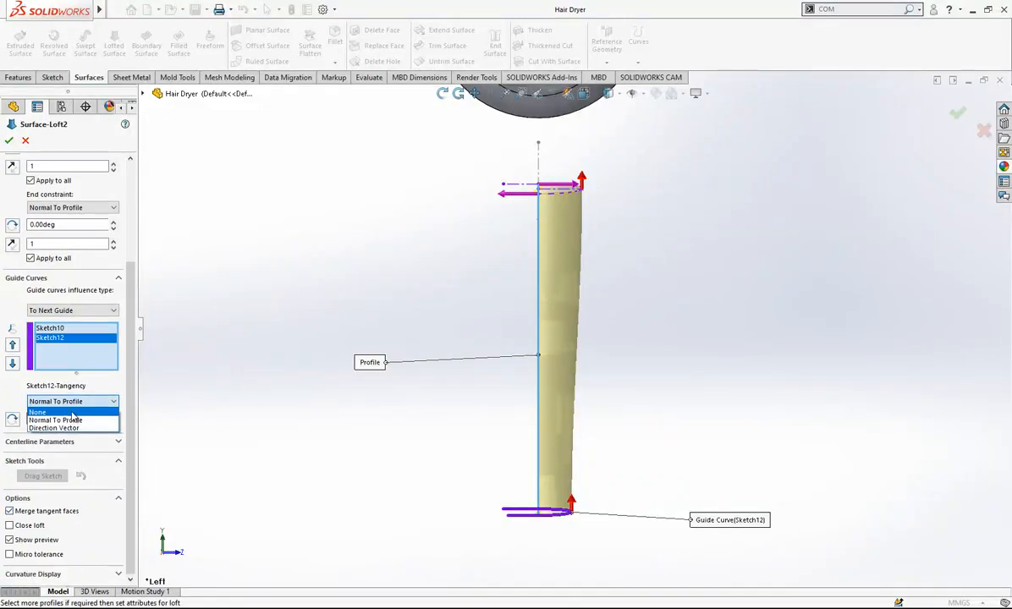
pyautogui.click(59, 411)
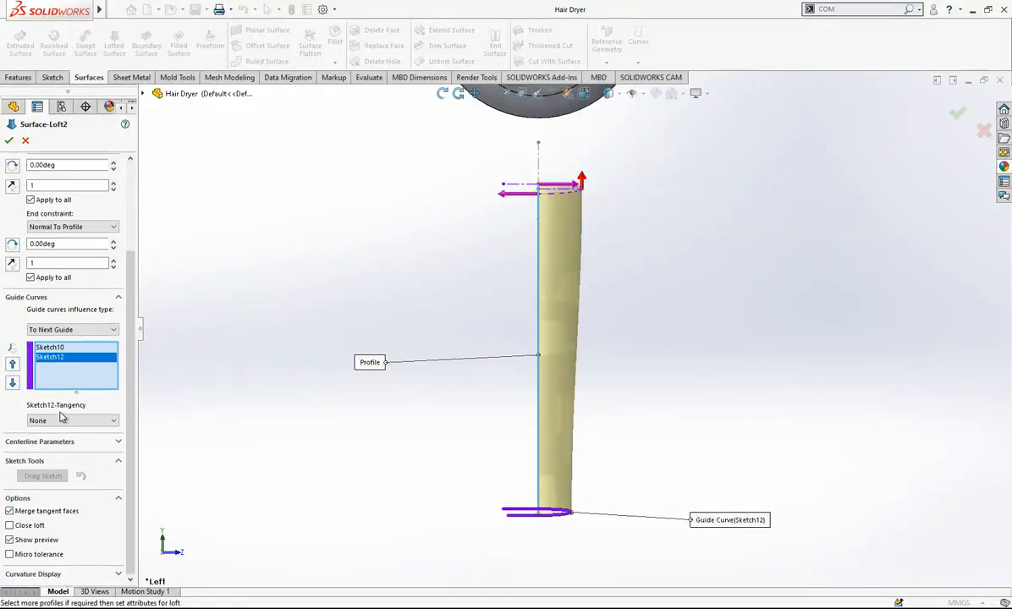
pyautogui.scroll(-2, 550, 492)
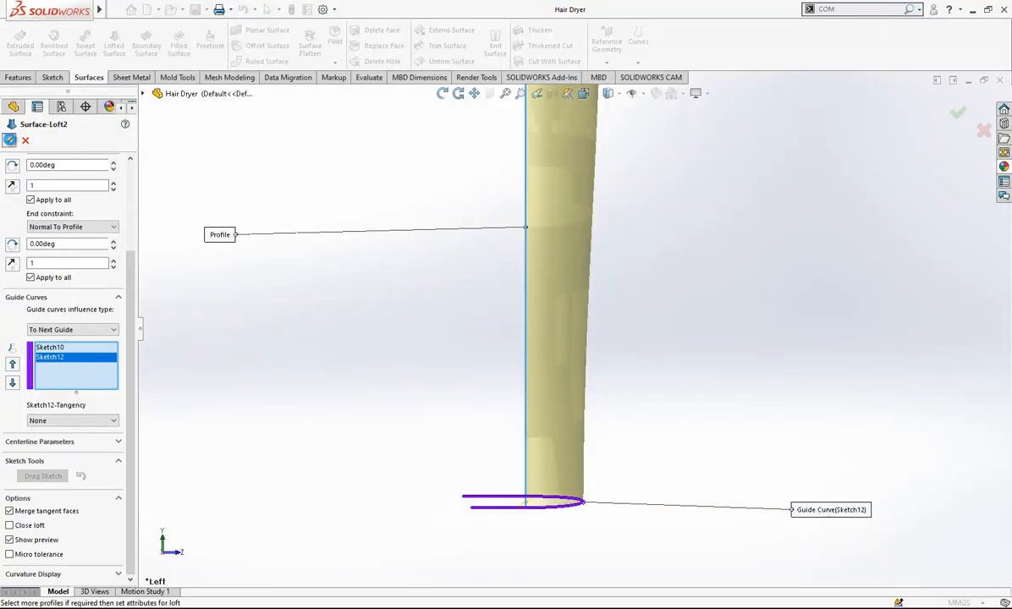
pyautogui.click(9, 140)
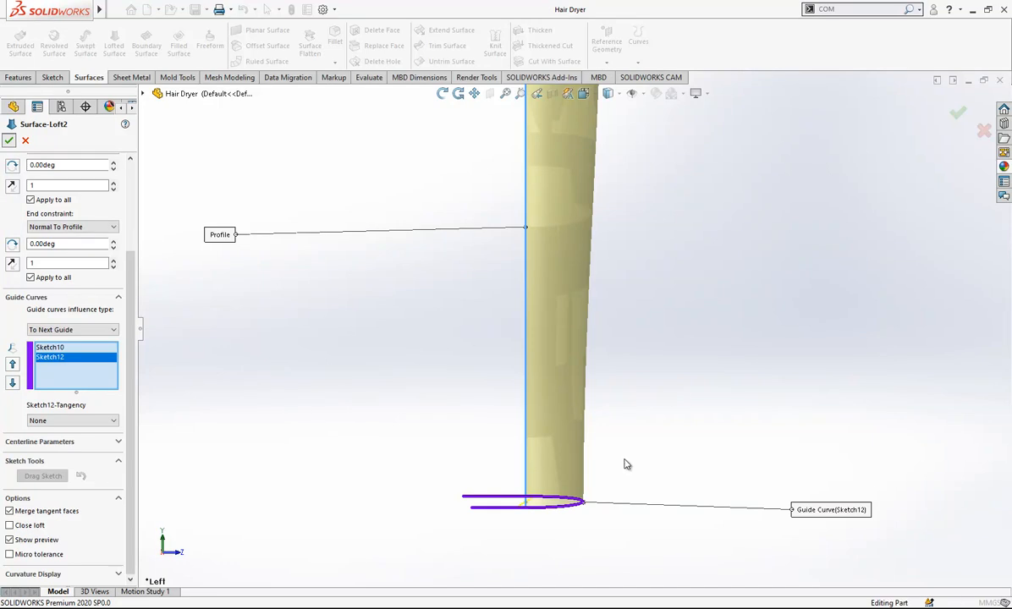
pyautogui.press('Return')
# - Sketch a vertical centerpoint straight slot on the Right Plane below the button, about 21.6 mm wide with 55.6 mm between arc centres
pyautogui.scroll(-3, 562, 160)
pyautogui.scroll(3, 604, 357)
pyautogui.scroll(-2, 612, 369)
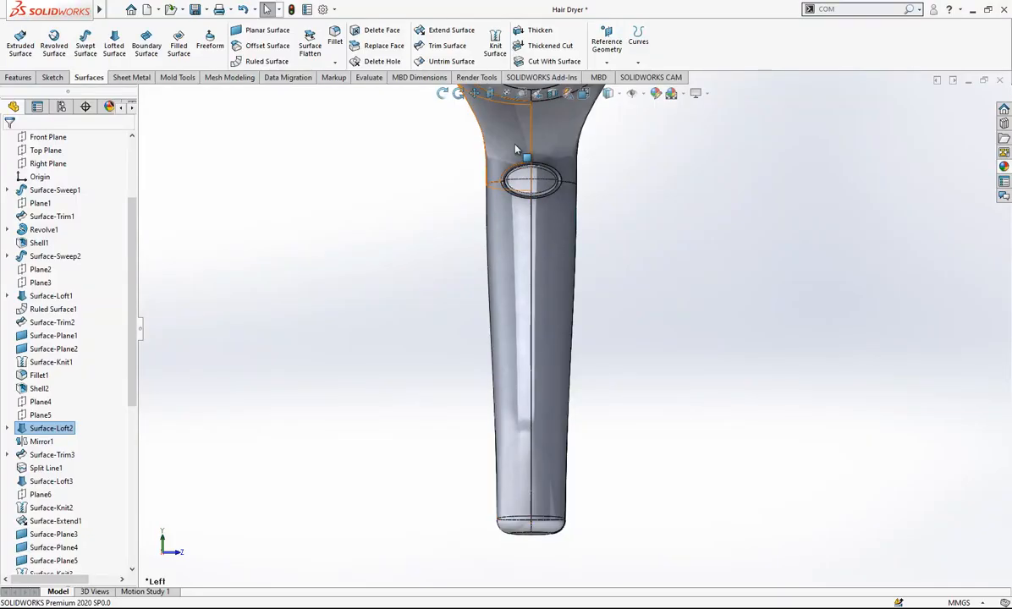
pyautogui.moveTo(588, 438); pyautogui.dragTo(554, 368, button='middle')
pyautogui.scroll(3, 84, 279)
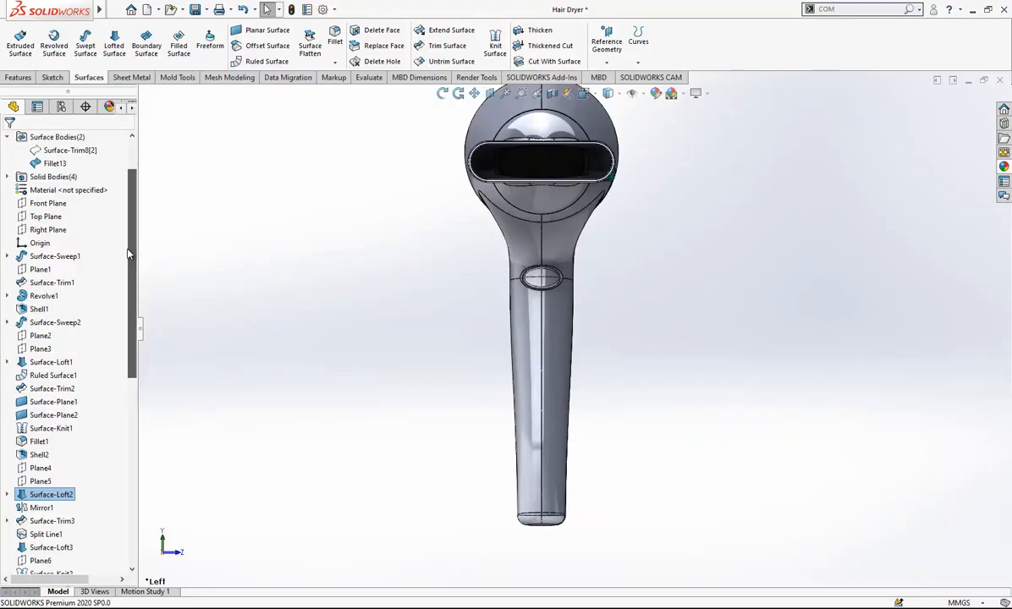
pyautogui.click(7, 189)
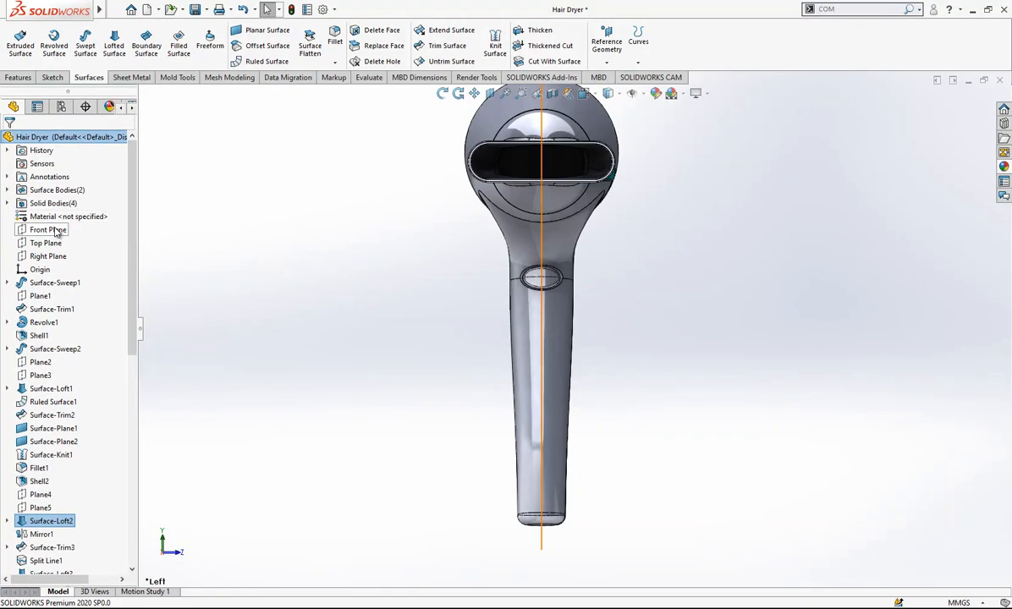
pyautogui.click(60, 256)
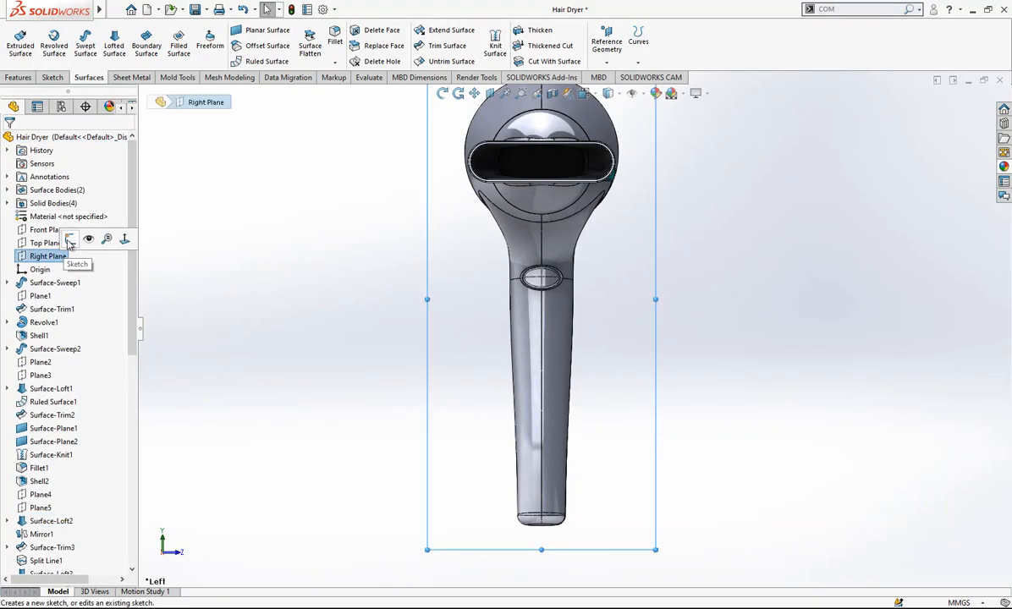
pyautogui.click(69, 240)
pyautogui.click(80, 63)
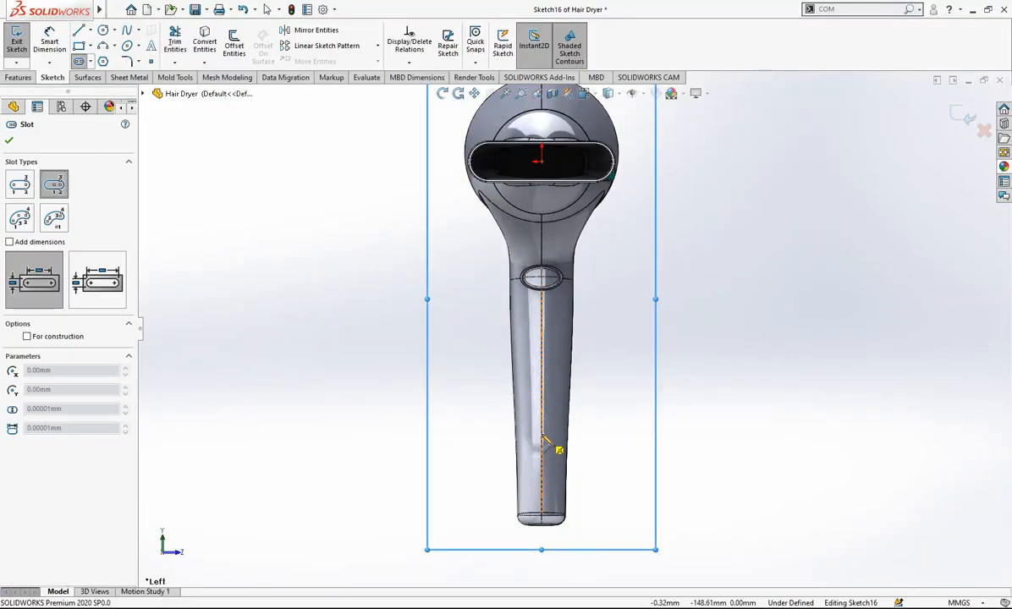
pyautogui.click(552, 372)
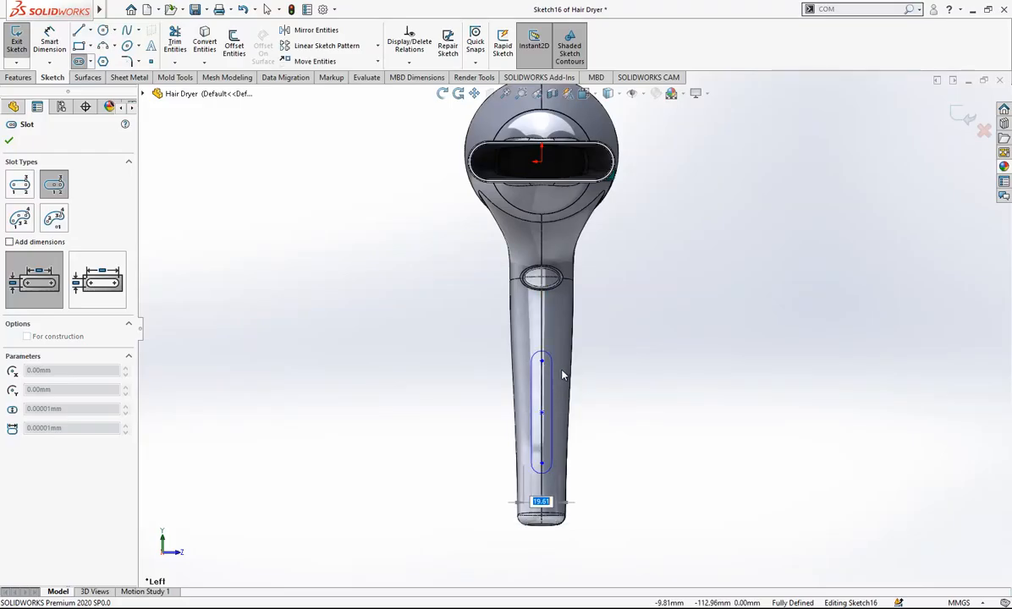
pyautogui.click(563, 377)
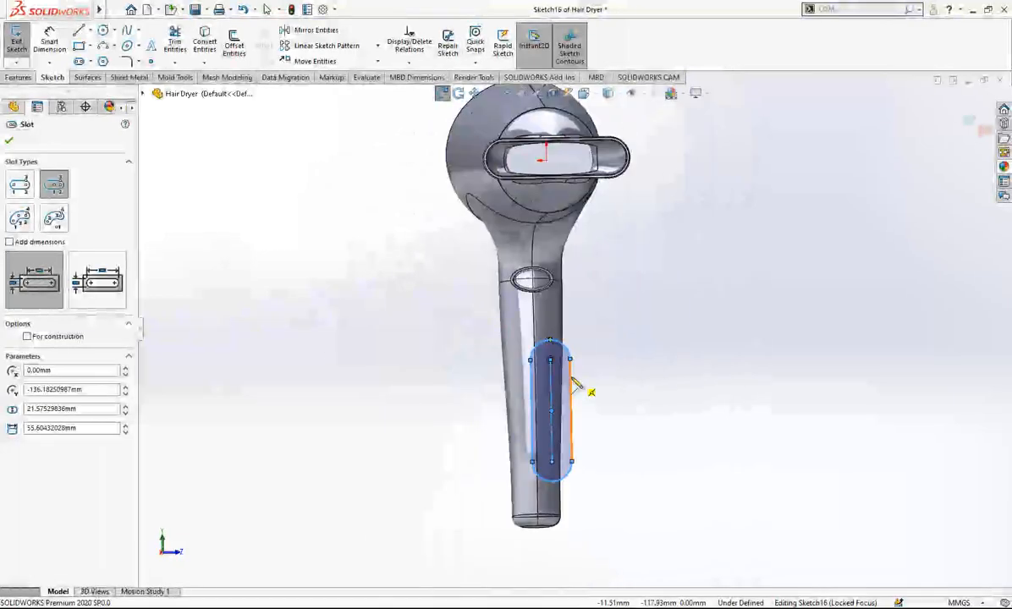
# - Dimension the slot's width between its two straight sides at 20 mm
pyautogui.press('Escape')
pyautogui.click(583, 93)
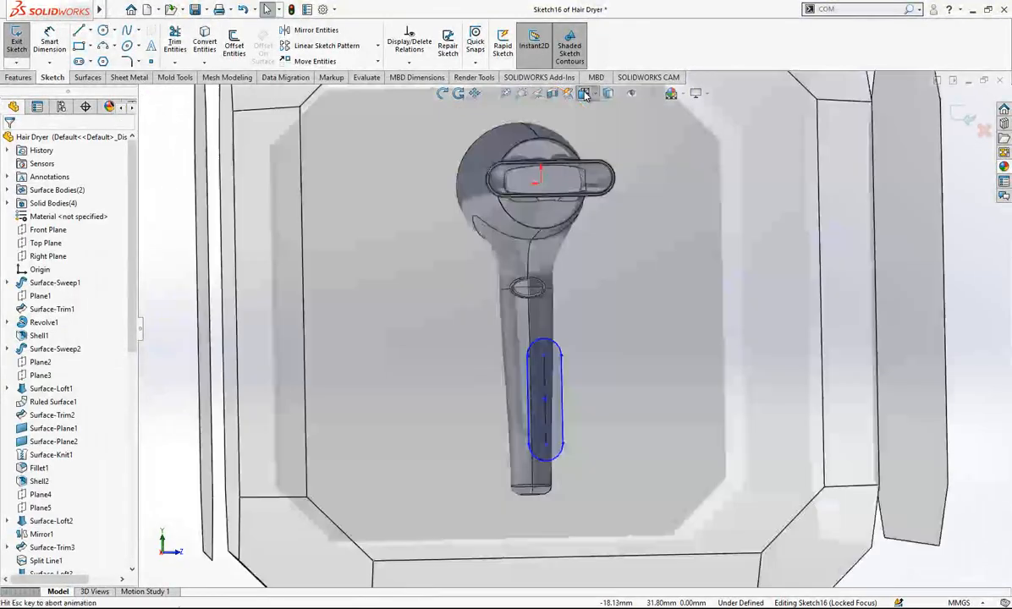
pyautogui.click(522, 421)
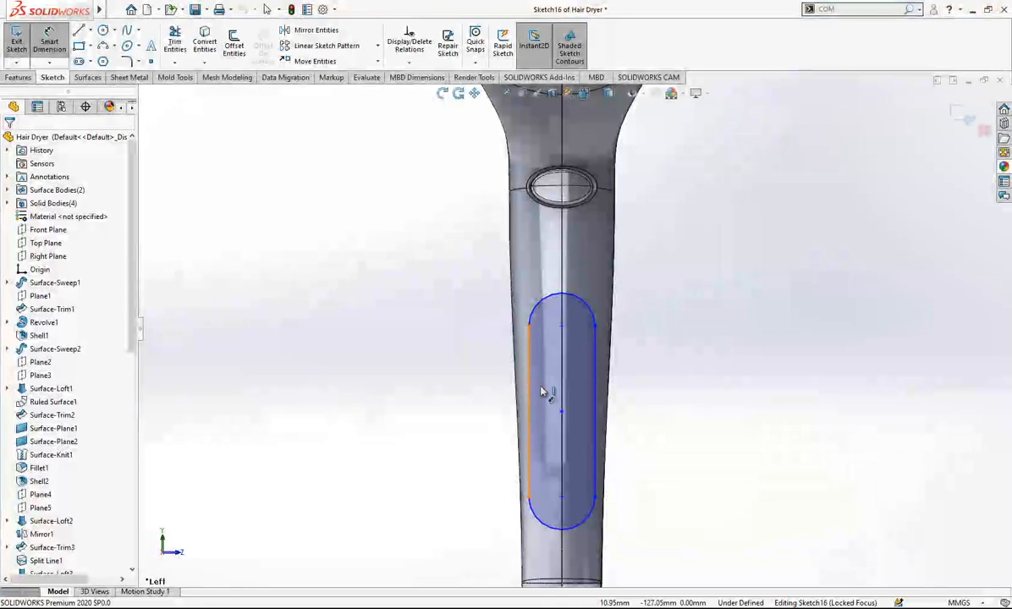
pyautogui.click(593, 398)
pyautogui.click(595, 398)
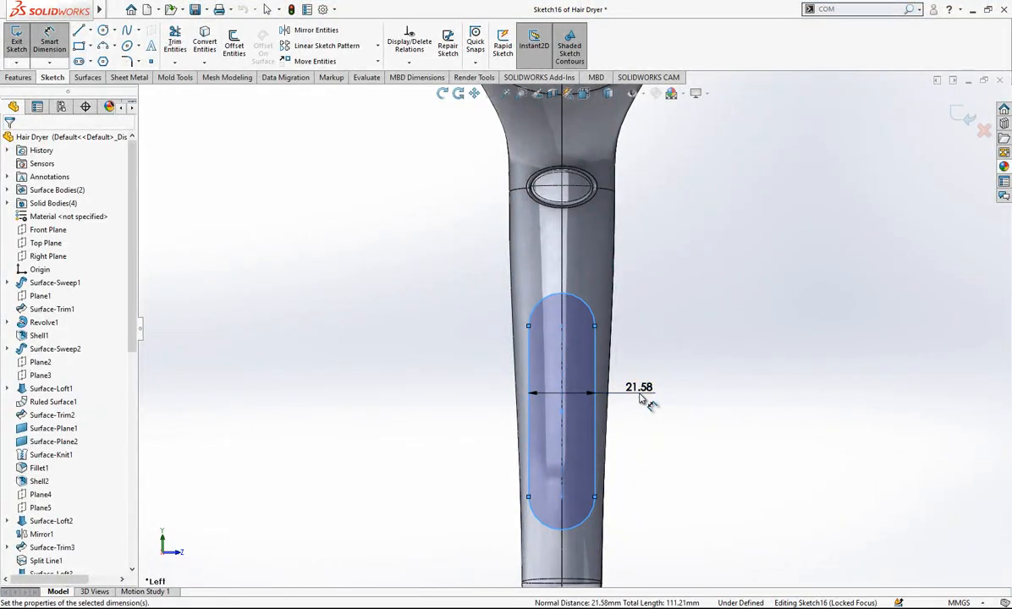
pyautogui.click(641, 395)
pyautogui.write('20')
pyautogui.press('Escape')
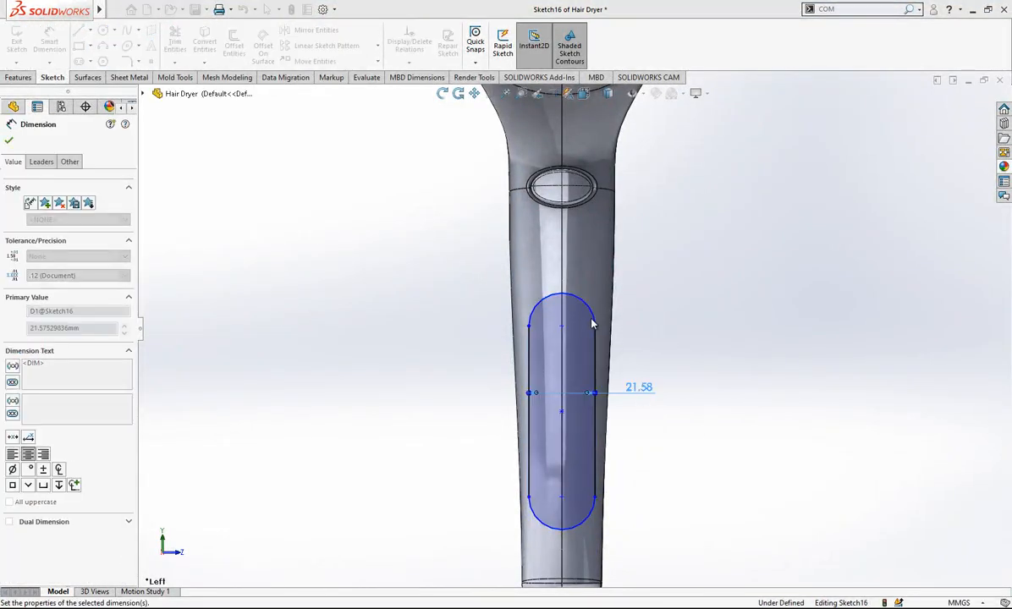
# - Dimension the slot's overall length across its outer arc extremes at 50 mm
pyautogui.keyDown('shift'); pyautogui.click(583, 306); pyautogui.keyUp('shift')
pyautogui.keyDown('shift'); pyautogui.click(585, 523); pyautogui.keyUp('shift')
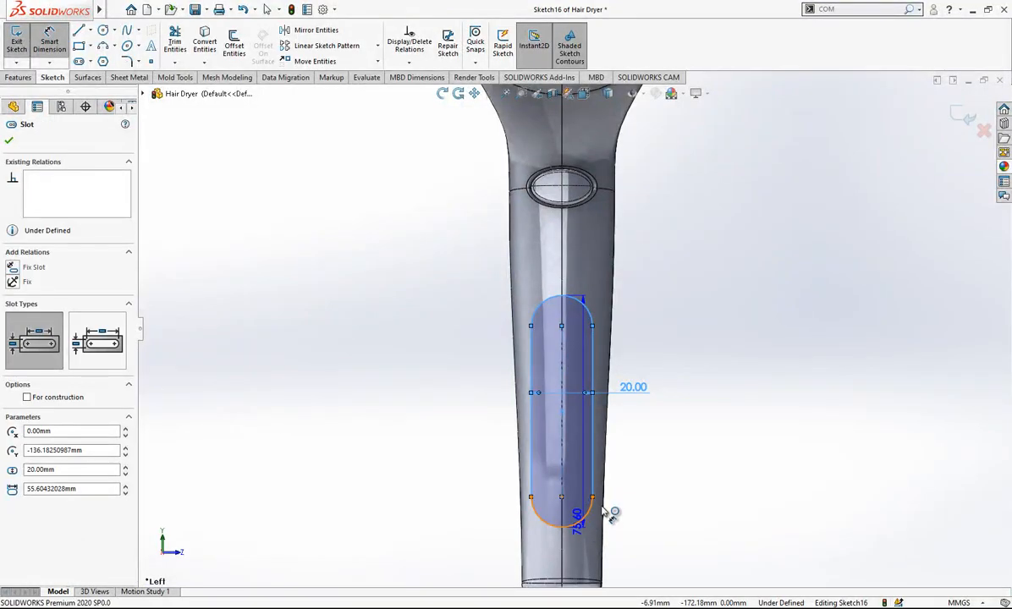
pyautogui.click(677, 455)
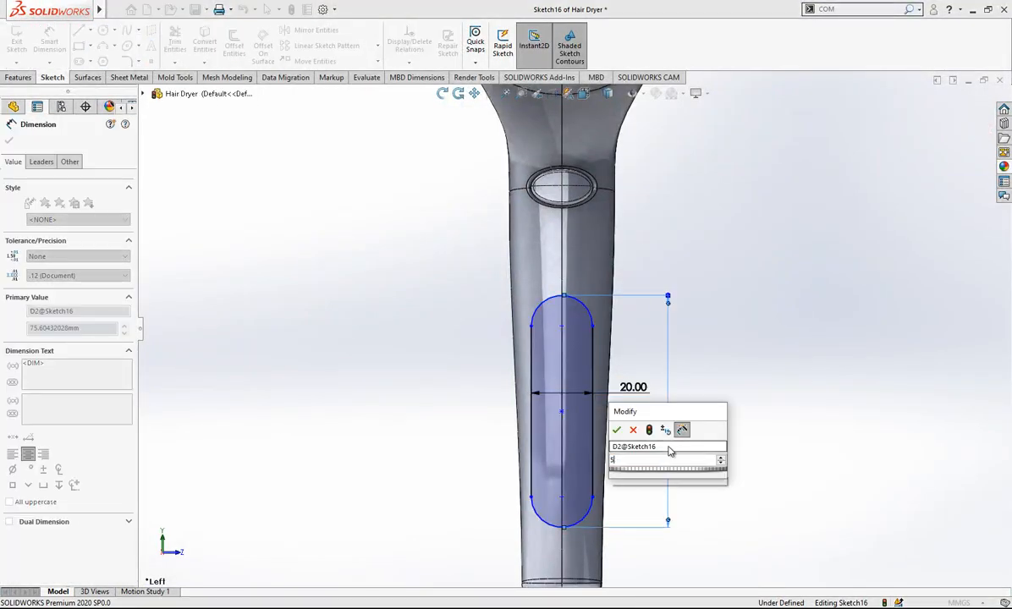
pyautogui.write('50')
pyautogui.press('Return')
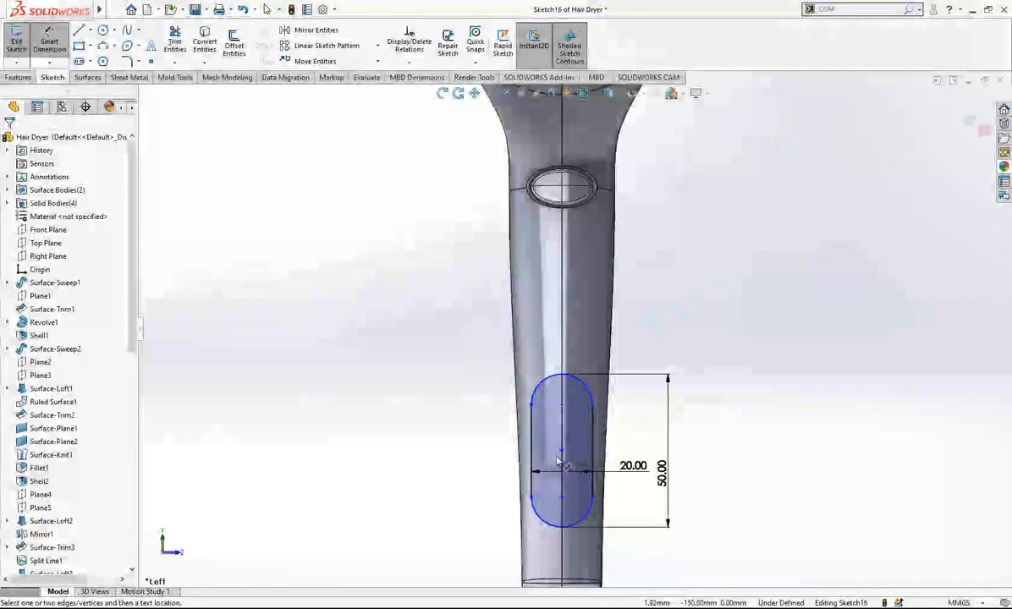
# - Dimension the slot's centre below the origin at 135 mm and revise that distance to 130 mm
pyautogui.click(562, 451)
pyautogui.scroll(4, 569, 432)
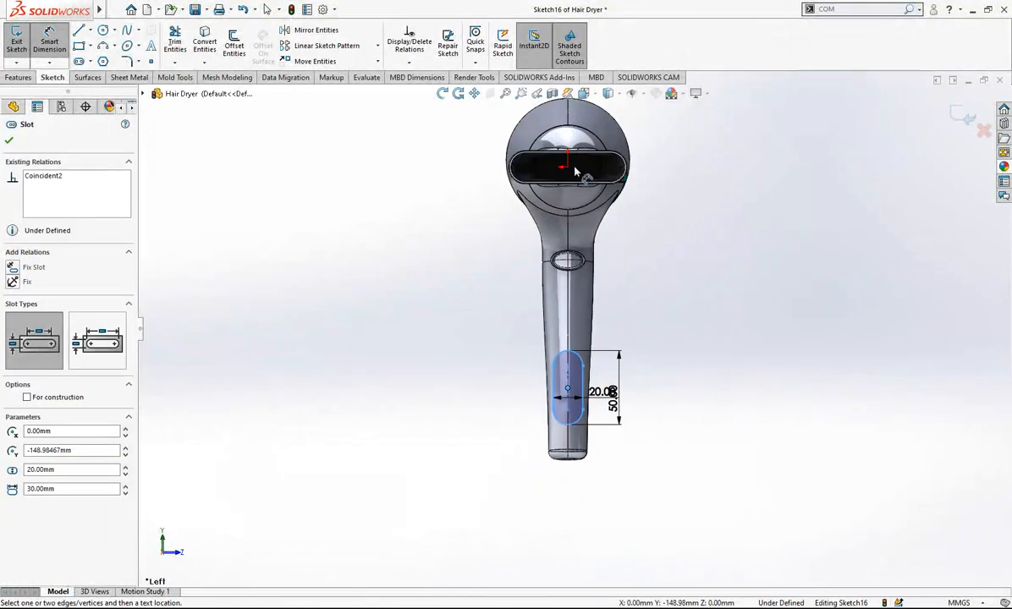
pyautogui.click(568, 168)
pyautogui.click(690, 233)
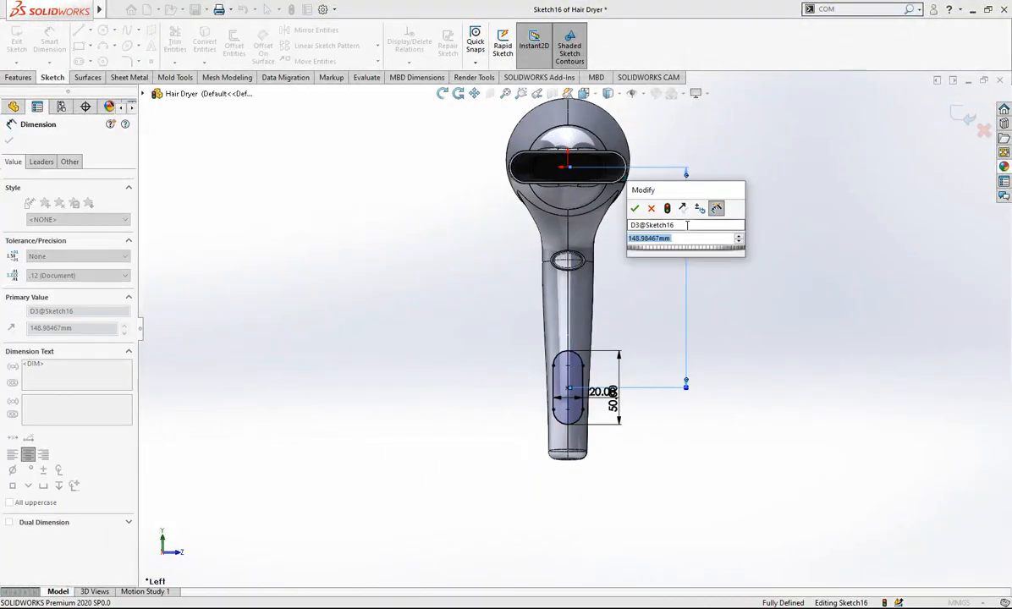
pyautogui.press('Return')
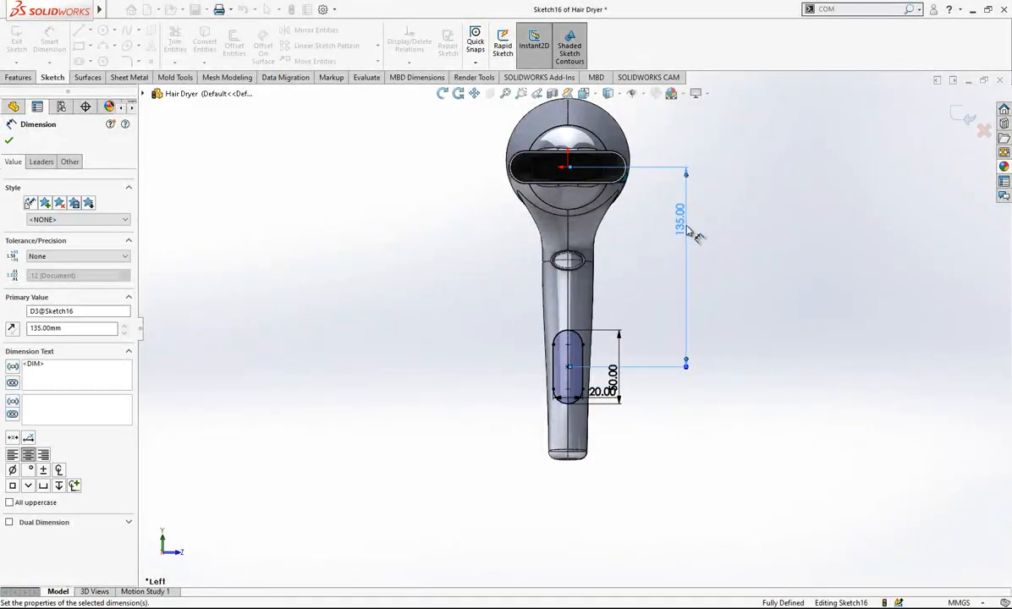
pyautogui.click(797, 288)
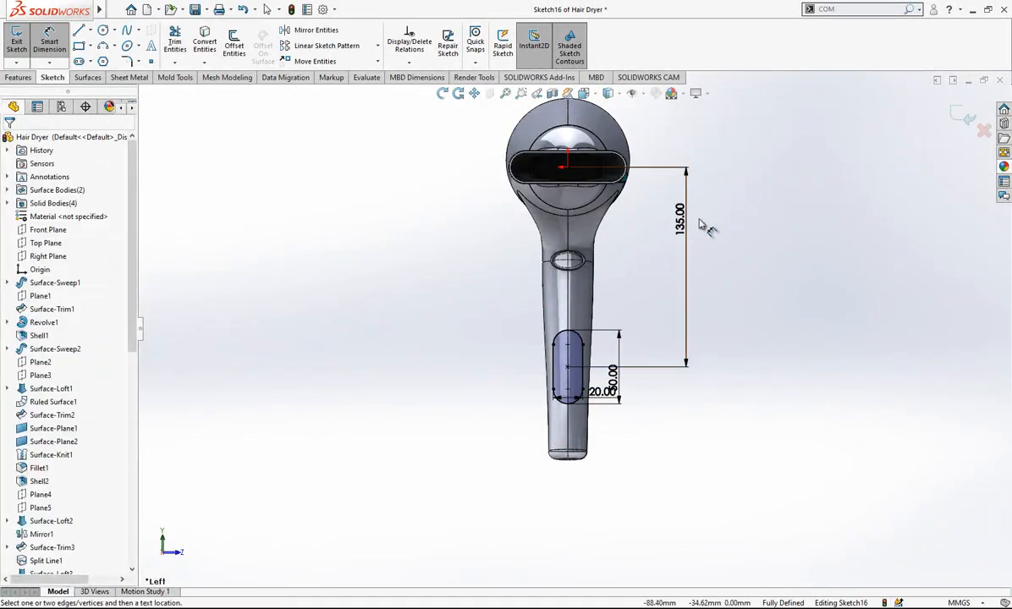
pyautogui.write('130')
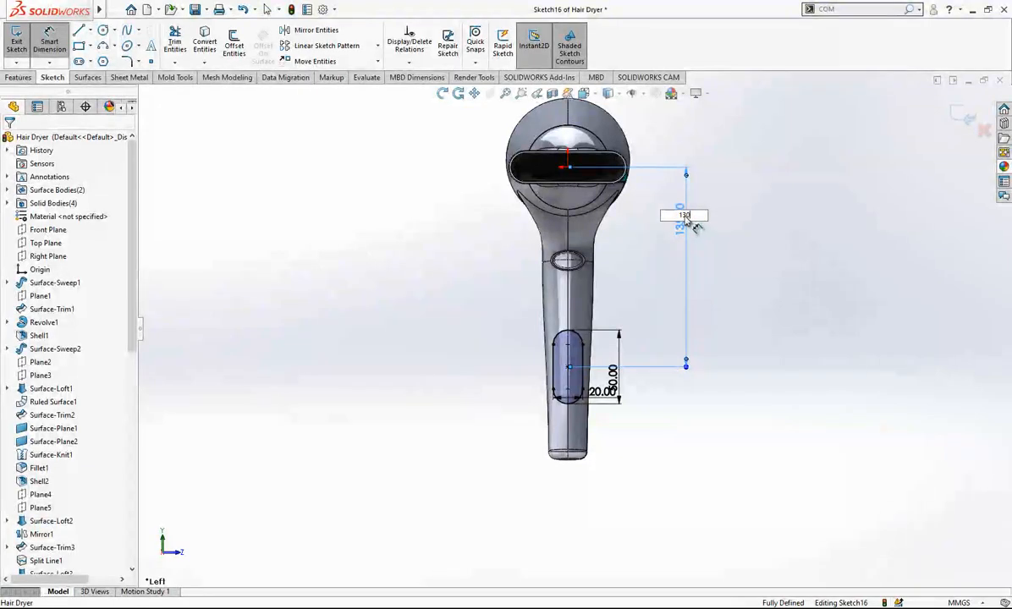
pyautogui.press('Return')
pyautogui.moveTo(679, 326)
pyautogui.mouseDown(button='middle')
pyautogui.moveTo(603, 357)
pyautogui.moveTo(626, 354)
pyautogui.mouseUp(button='middle')
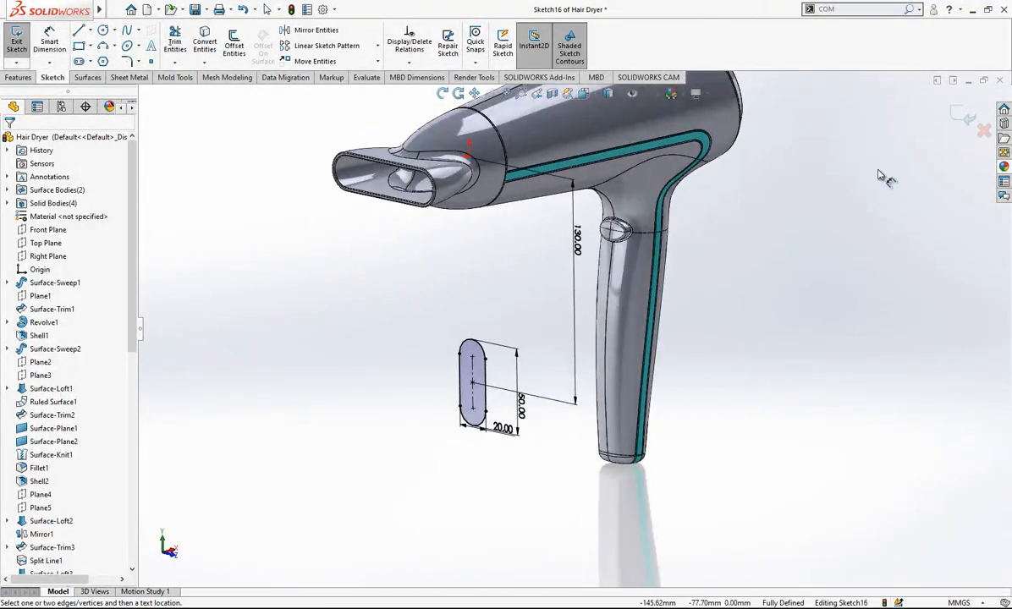
# - Exit the finished slot sketch and collapse the earlier cut feature in the feature tree
pyautogui.click(955, 118)
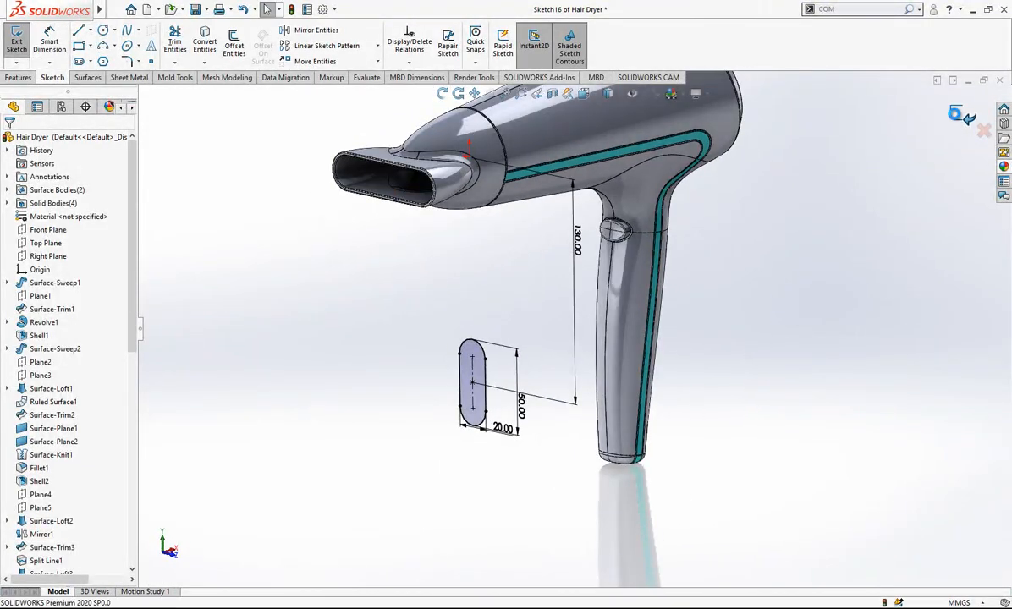
pyautogui.scroll(-1, 621, 401)
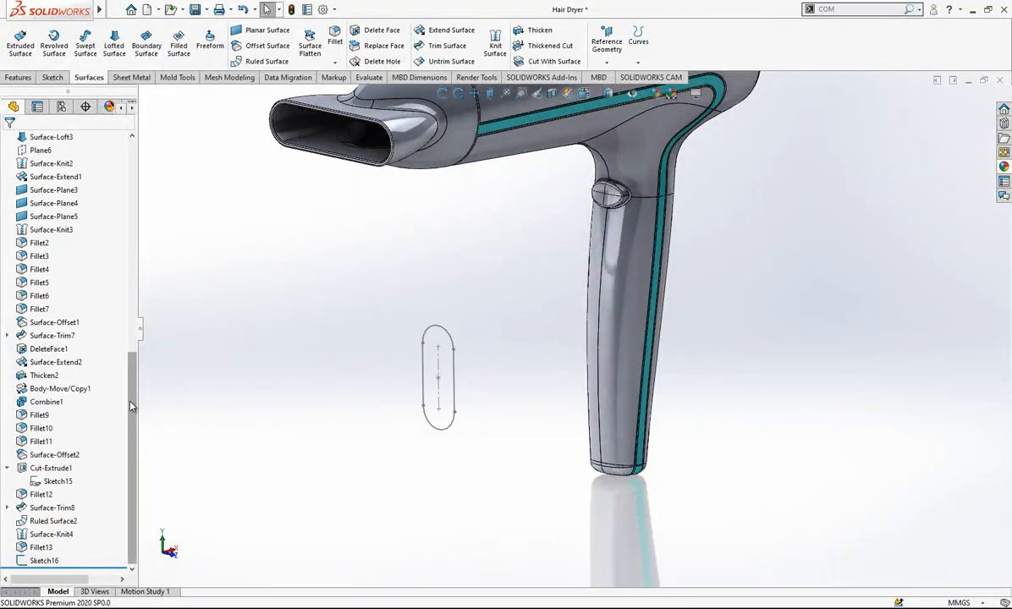
pyautogui.click(7, 467)
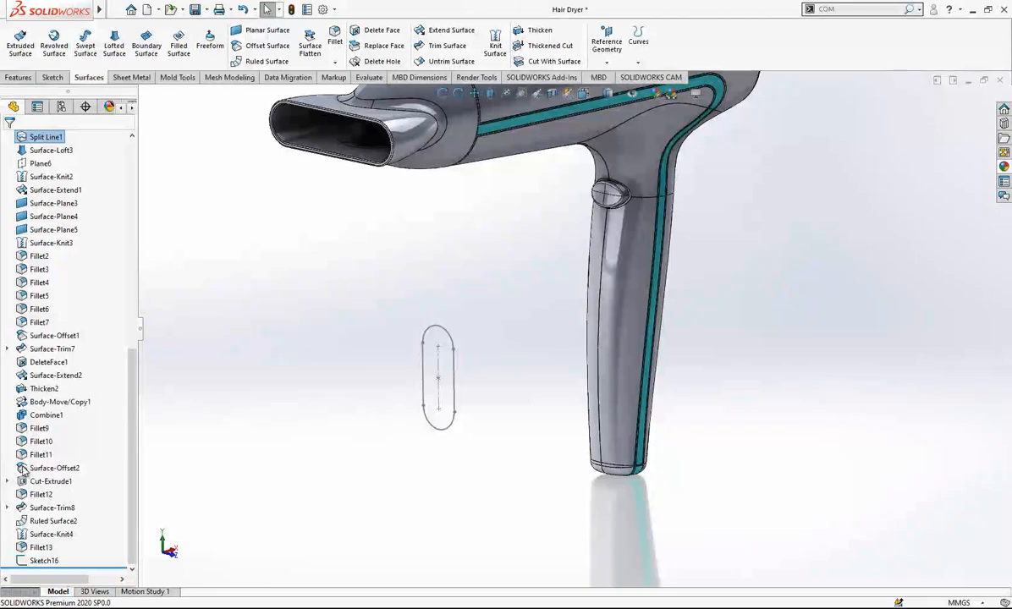
pyautogui.scroll(10, 24, 471)
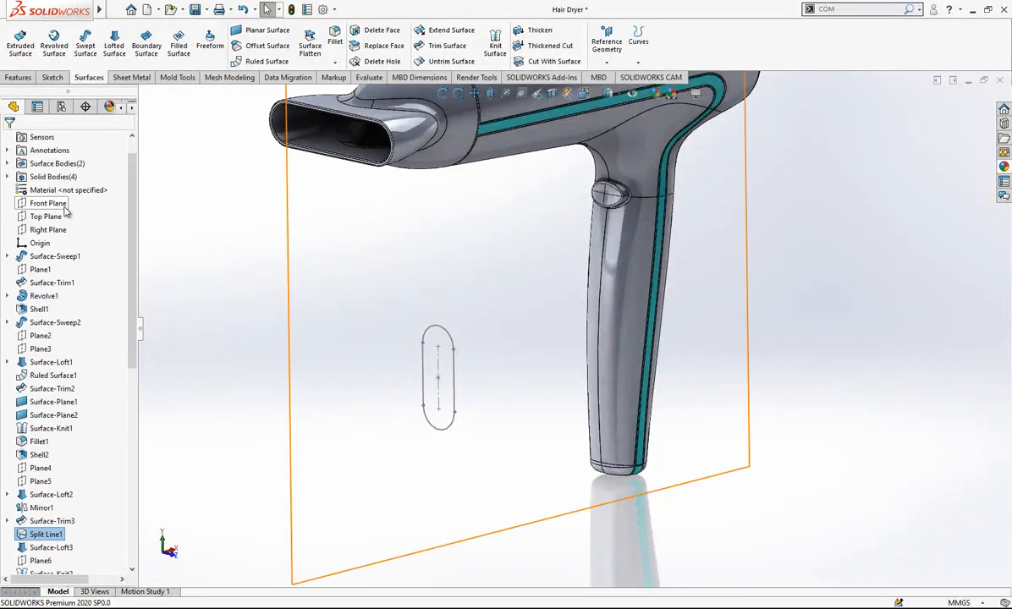
# - Create a 2 mm offset surface from the two front faces of the handle grip and hide the offset body
pyautogui.click(267, 46)
pyautogui.click(605, 316)
pyautogui.click(594, 327)
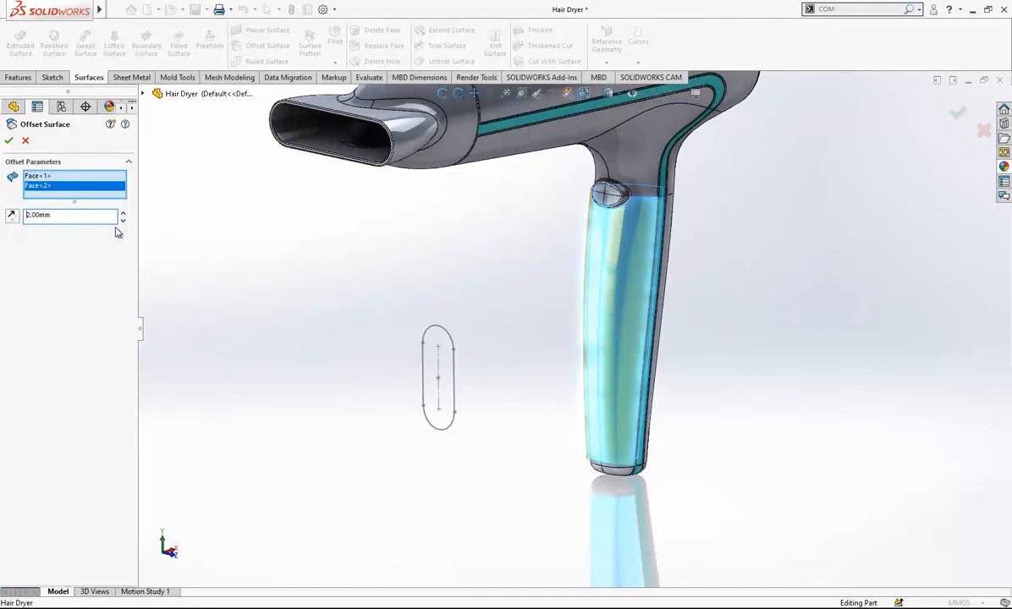
pyautogui.press('Return')
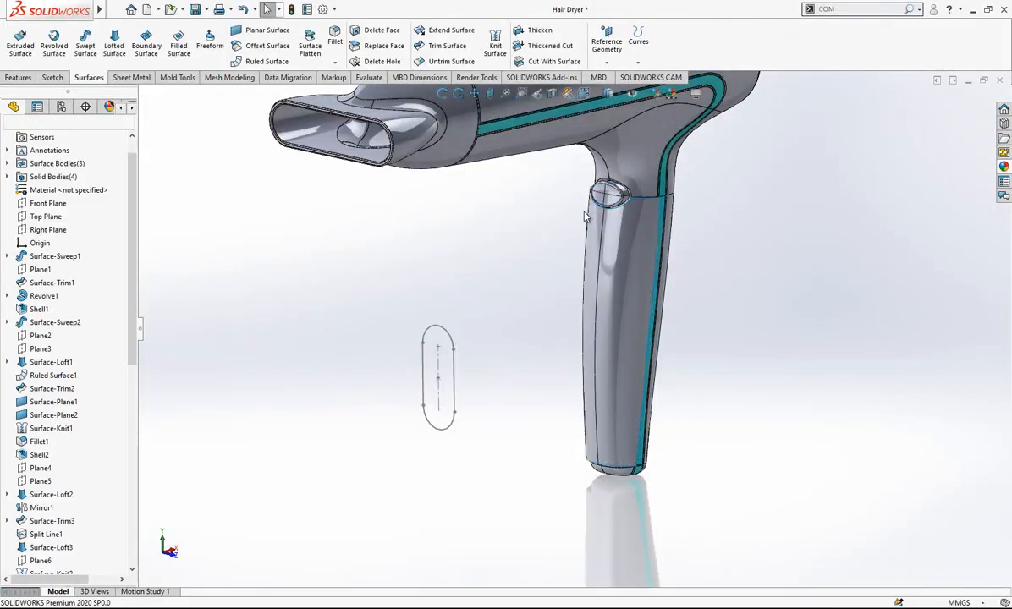
pyautogui.click(576, 256)
pyautogui.click(672, 239)
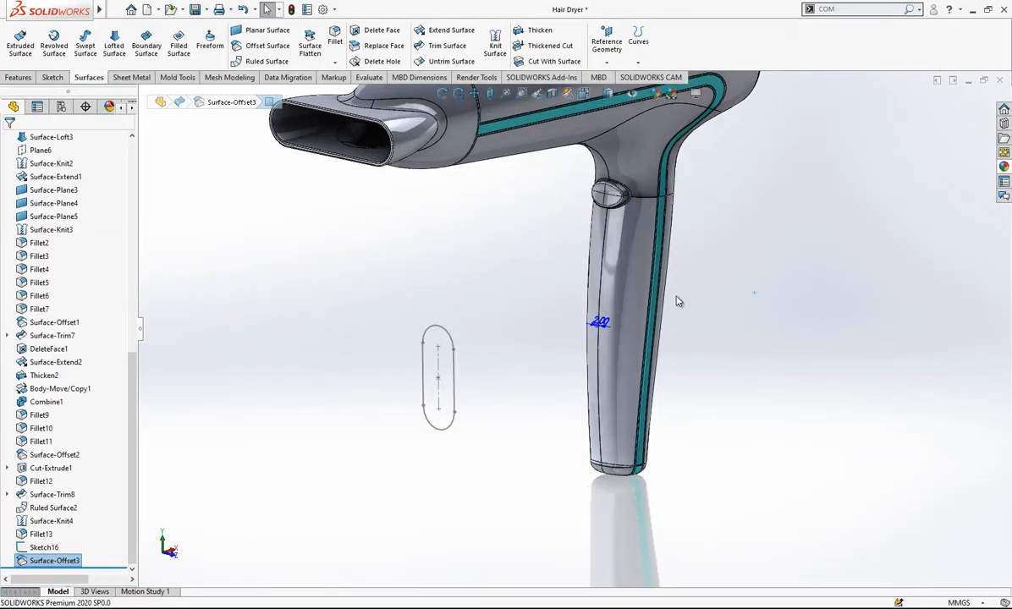
# - Cut-extrude the slot sketch with a blind depth of 115 mm into the front of the handle
pyautogui.scroll(-2, 675, 298)
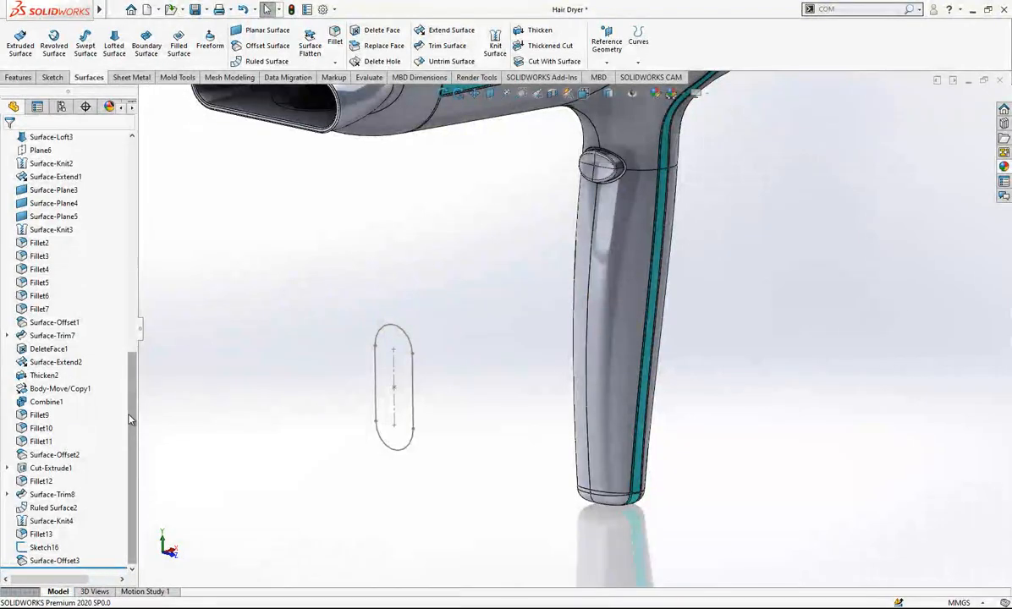
pyautogui.click(45, 548)
pyautogui.click(16, 78)
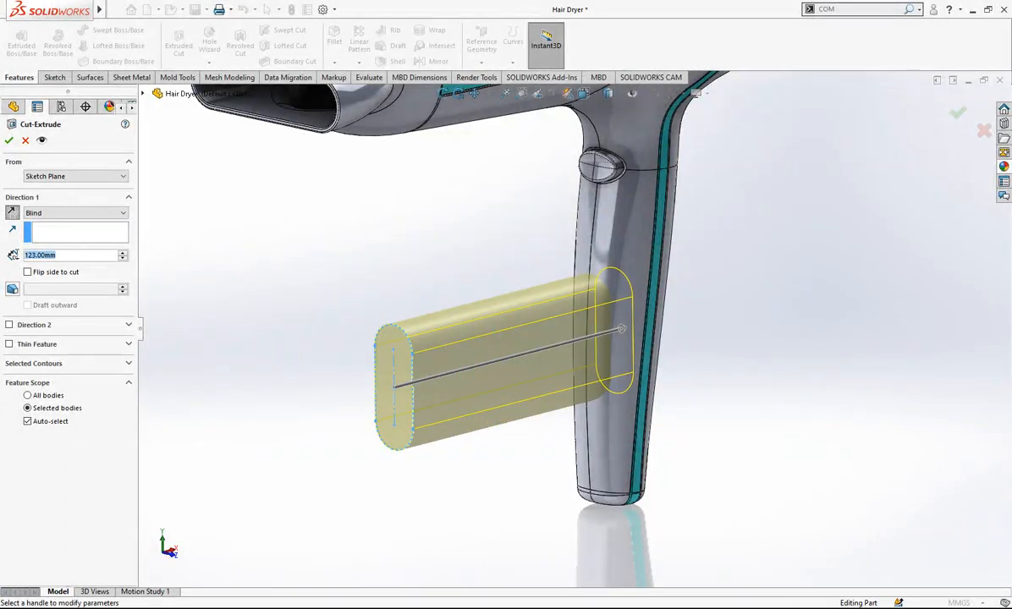
pyautogui.moveTo(683, 325); pyautogui.dragTo(521, 310, button='middle')
pyautogui.write('115')
pyautogui.press('Return')
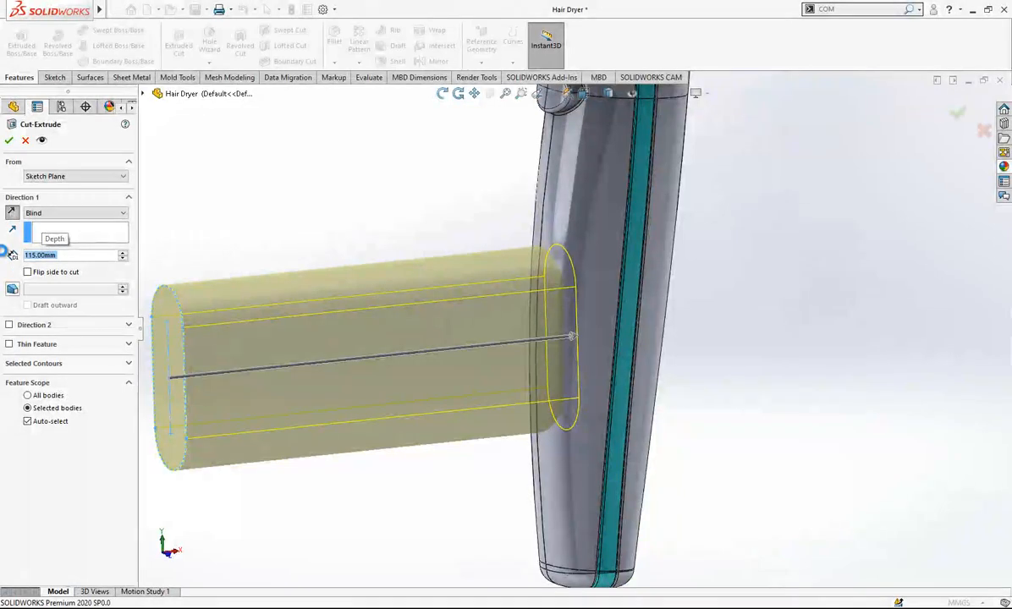
pyautogui.press('Return')
pyautogui.moveTo(563, 273)
pyautogui.mouseDown(button='middle')
pyautogui.moveTo(584, 286)
pyautogui.moveTo(575, 282)
pyautogui.mouseUp(button='middle')
pyautogui.click(452, 236)
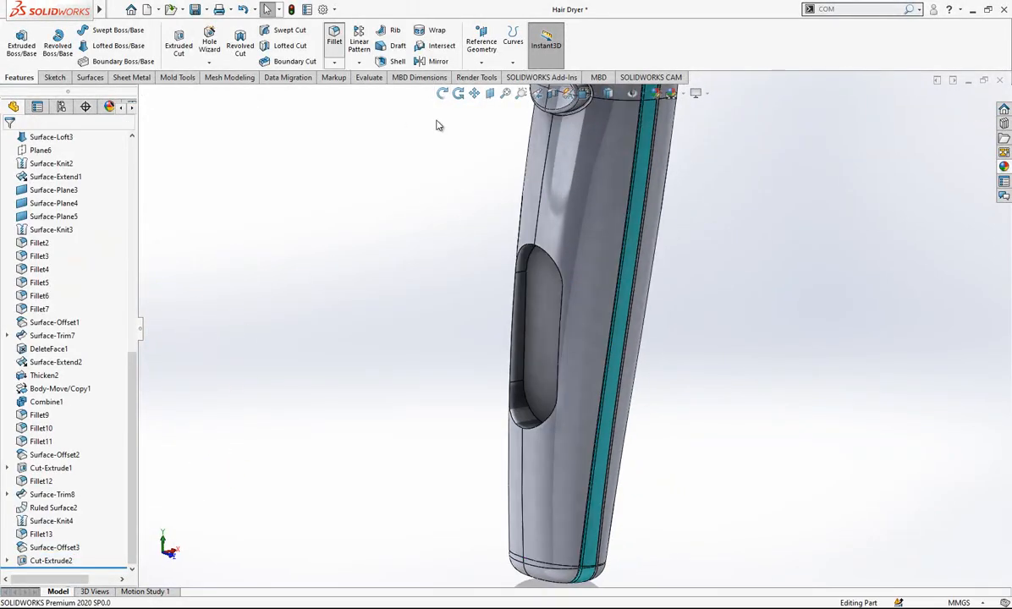
# - Fillet the outer edge loop of the slot recess with a 1 mm radius
pyautogui.click(334, 38)
pyautogui.click(548, 253)
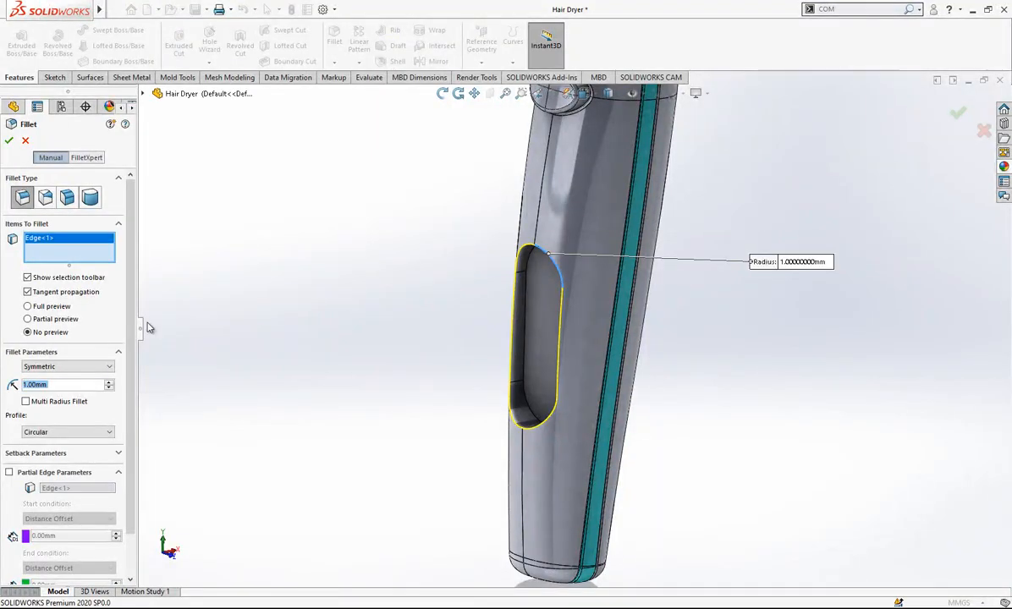
pyautogui.press('Return')
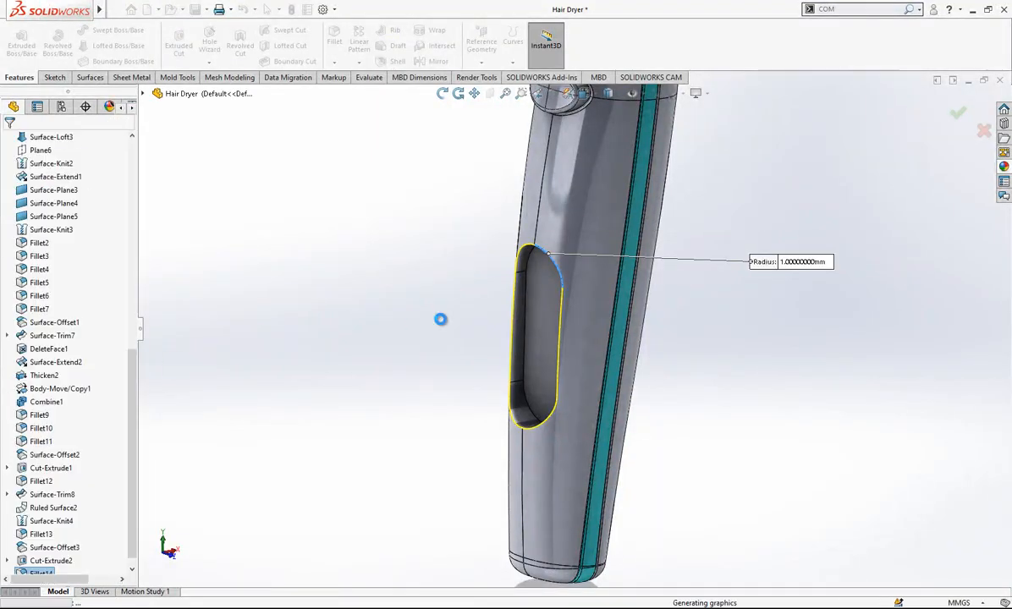
pyautogui.moveTo(469, 327)
pyautogui.mouseDown(button='middle')
pyautogui.moveTo(560, 361)
pyautogui.moveTo(618, 340)
pyautogui.moveTo(492, 319)
pyautogui.moveTo(474, 326)
pyautogui.mouseUp(button='middle')
# - Show the hidden offset surface body around the handle grip again
pyautogui.moveTo(125, 346); pyautogui.dragTo(116, 159)
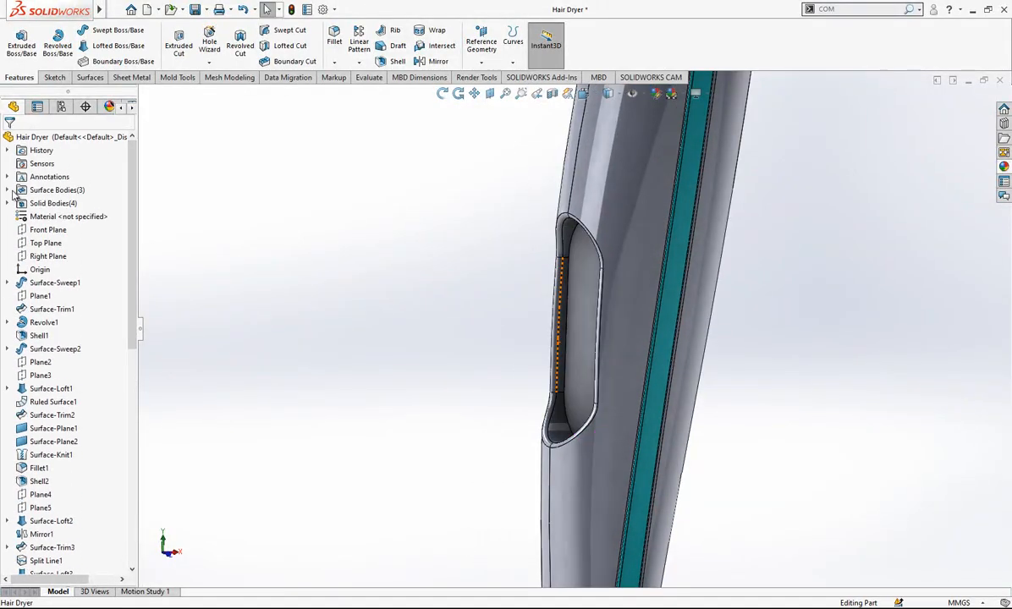
pyautogui.click(7, 190)
pyautogui.click(78, 230)
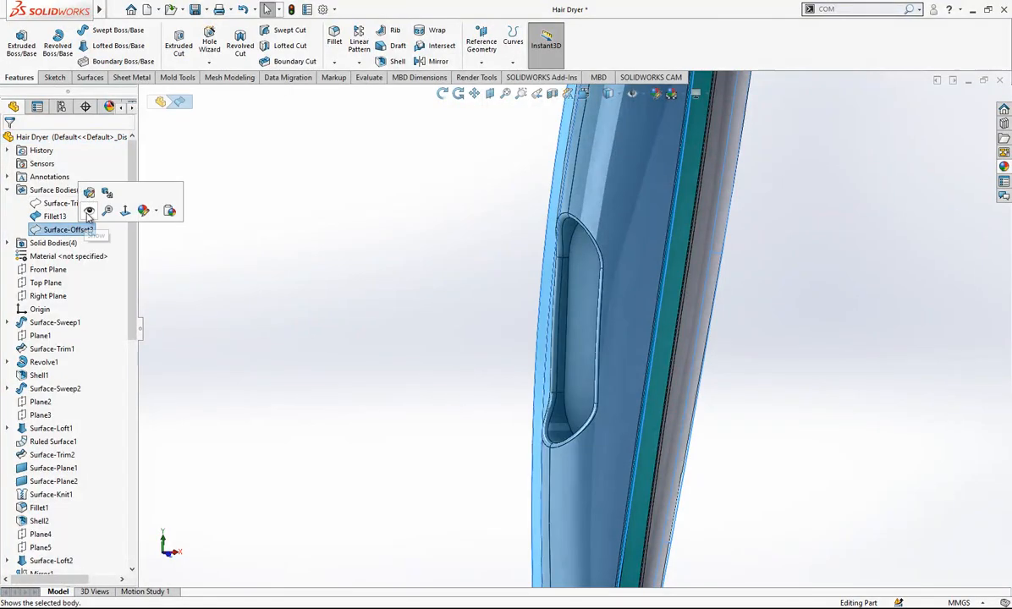
pyautogui.scroll(2, 517, 309)
pyautogui.moveTo(517, 309); pyautogui.dragTo(471, 318, button='middle')
pyautogui.scroll(1, 470, 318)
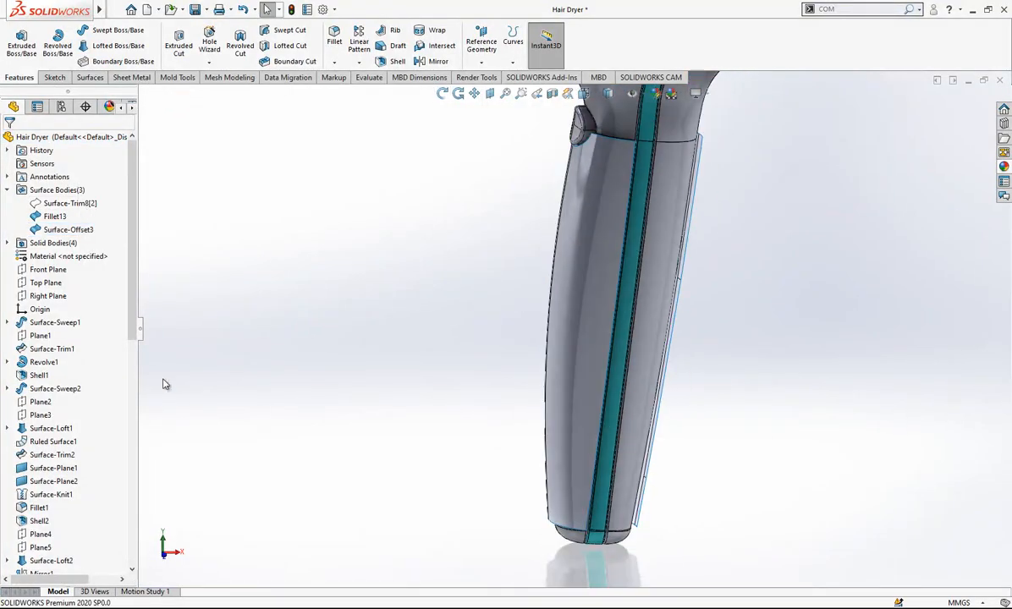
# - Trim the offset surface with the slot sketch, removing the region outside the slot outline
pyautogui.moveTo(131, 321); pyautogui.dragTo(121, 565)
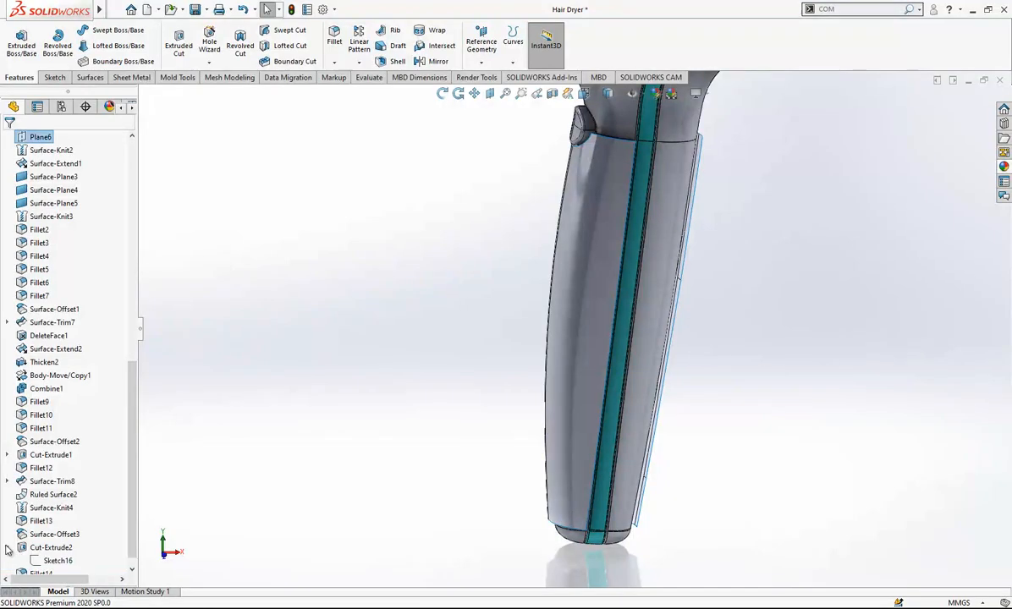
pyautogui.click(61, 566)
pyautogui.scroll(1, 468, 372)
pyautogui.moveTo(469, 372)
pyautogui.mouseDown(button='middle')
pyautogui.moveTo(513, 381)
pyautogui.moveTo(490, 334)
pyautogui.mouseUp(button='middle')
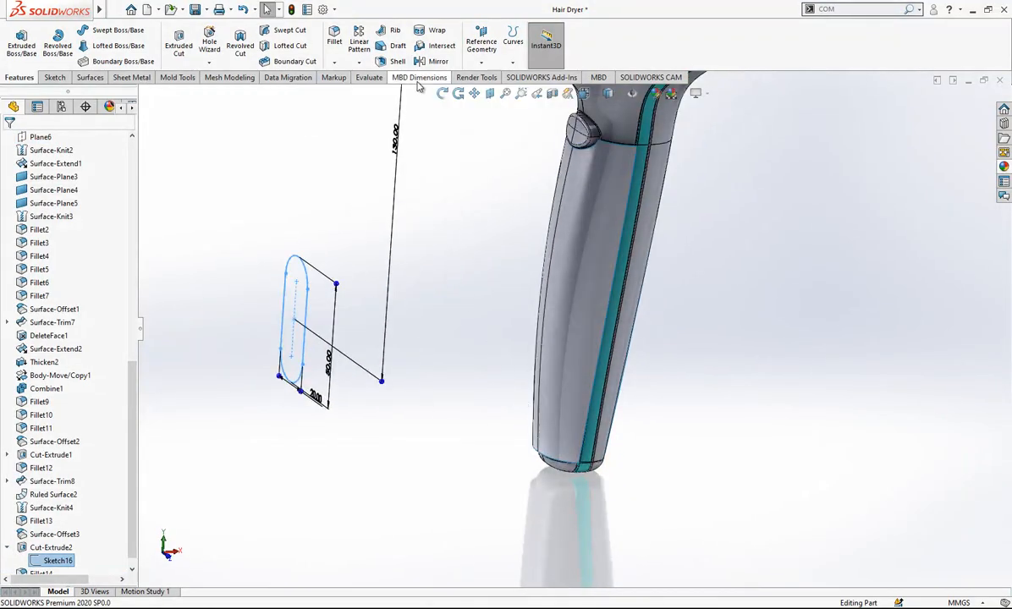
pyautogui.click(89, 77)
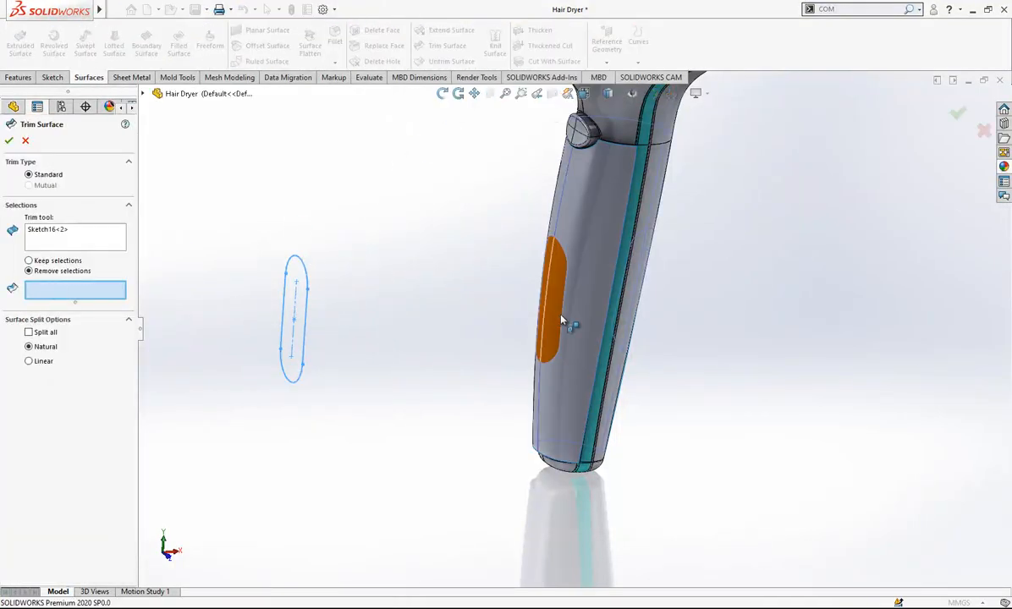
pyautogui.click(583, 319)
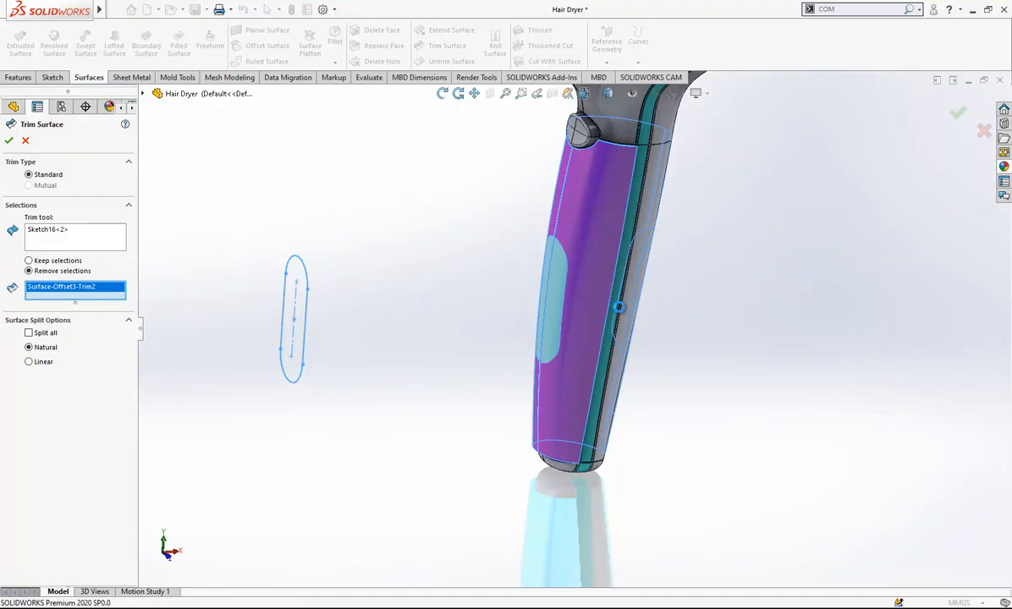
pyautogui.rightClick(749, 327)
# - Hide the leftover slot-shaped surface patch at the rear of the handle
pyautogui.moveTo(739, 319); pyautogui.dragTo(522, 316, button='middle')
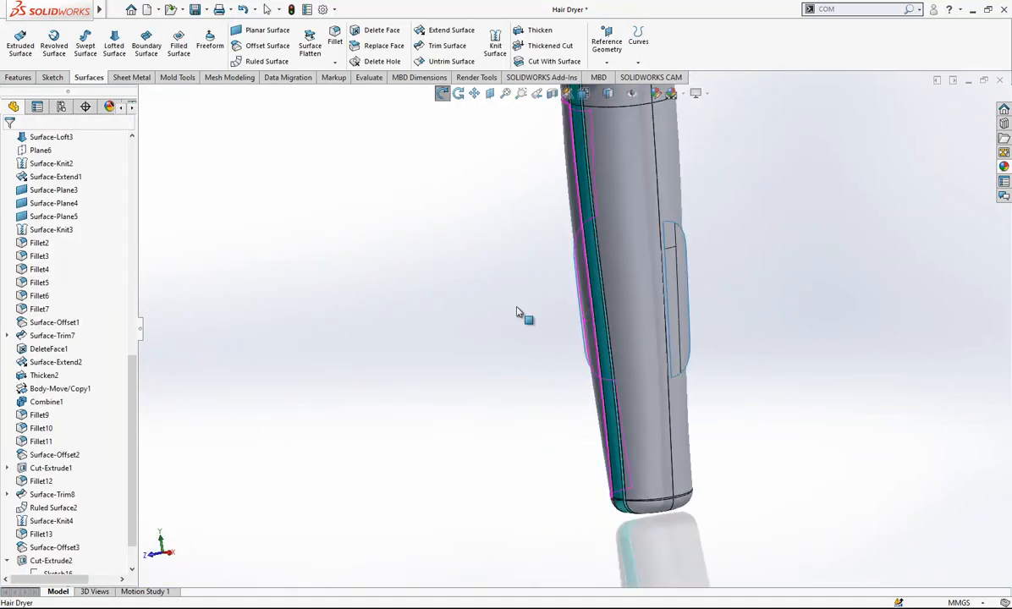
pyautogui.click(676, 262)
pyautogui.press('Delete')
pyautogui.click(580, 285)
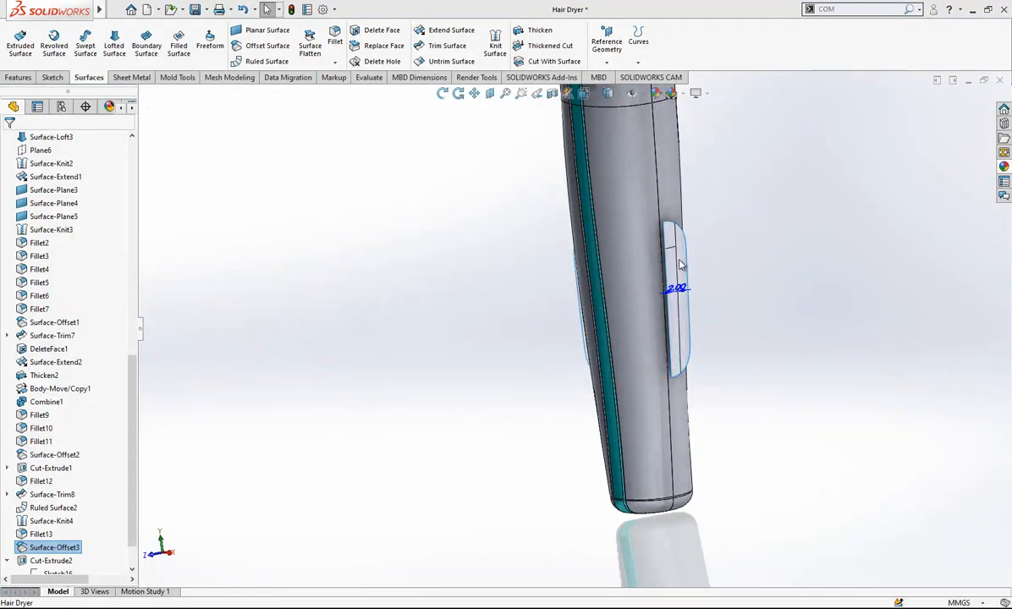
pyautogui.click(682, 254)
pyautogui.click(735, 219)
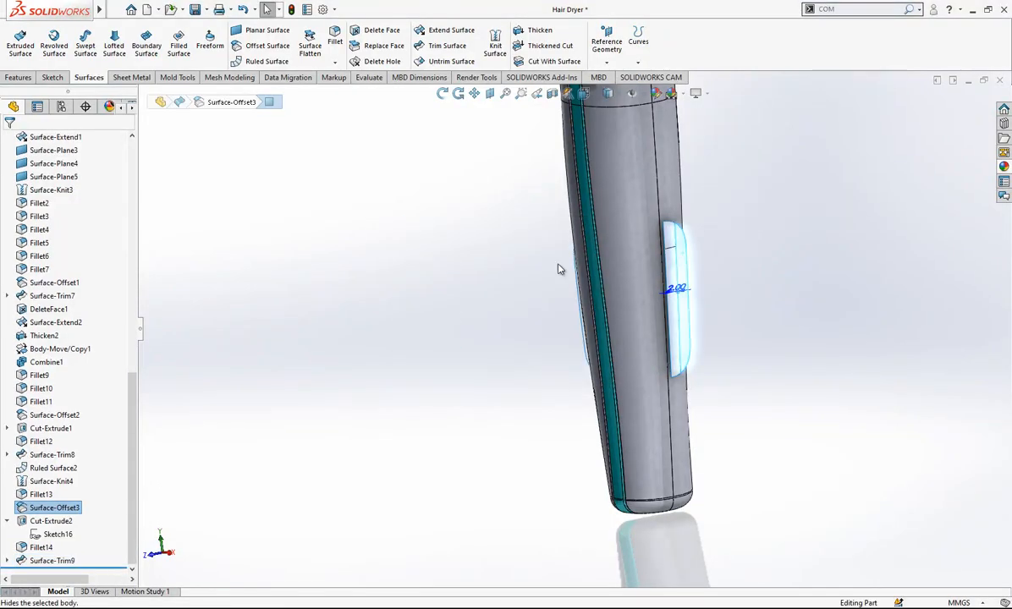
# - Start a Sweep-type ruled surface with the Right Plane as its reference direction
pyautogui.scroll(1, 581, 254)
pyautogui.moveTo(580, 254); pyautogui.dragTo(797, 338, button='middle')
pyautogui.scroll(-5, 554, 337)
pyautogui.moveTo(534, 339); pyautogui.dragTo(438, 298, button='middle')
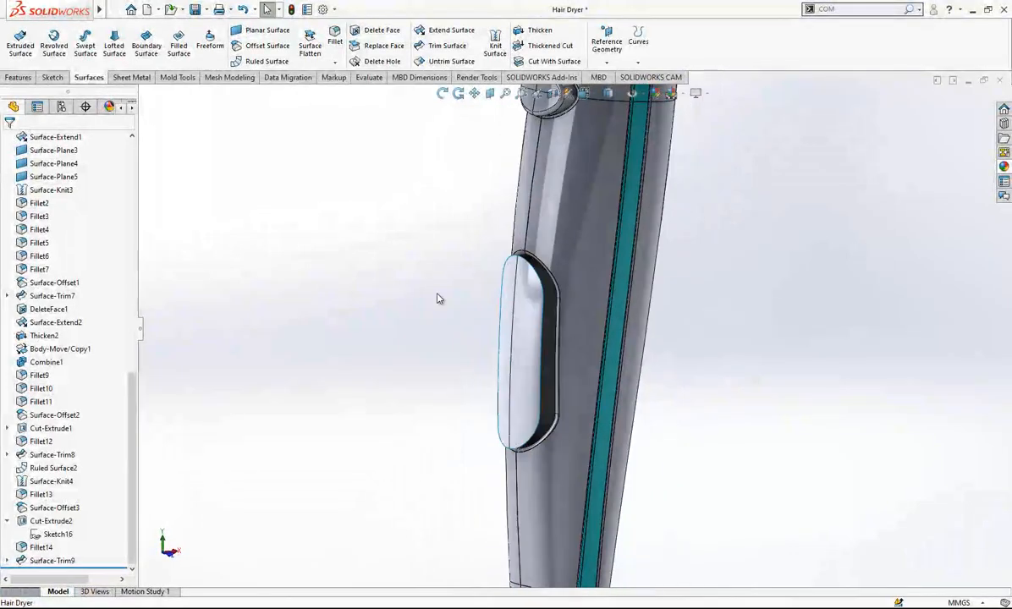
pyautogui.click(263, 61)
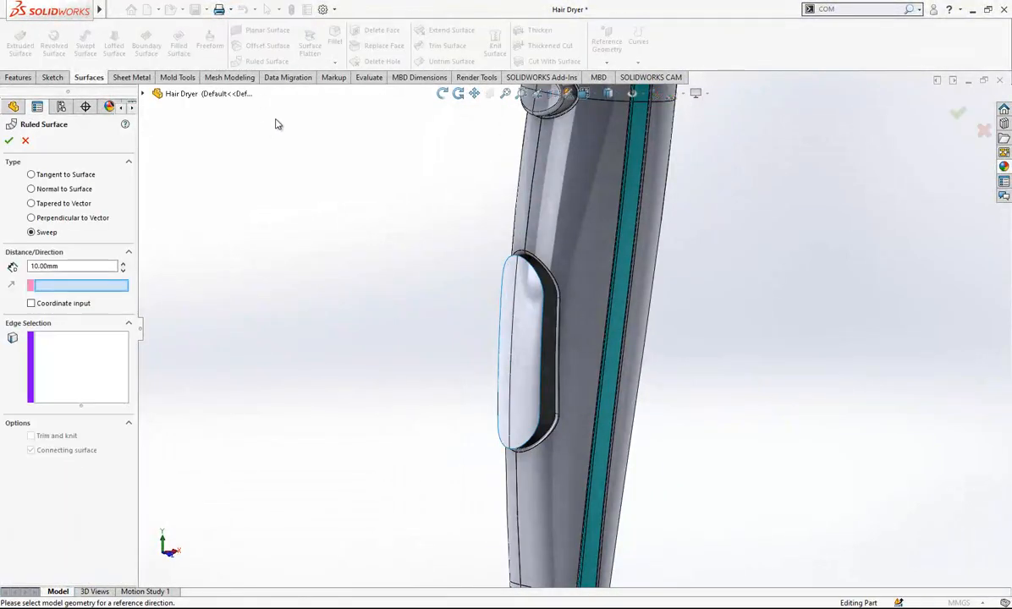
pyautogui.press('z')
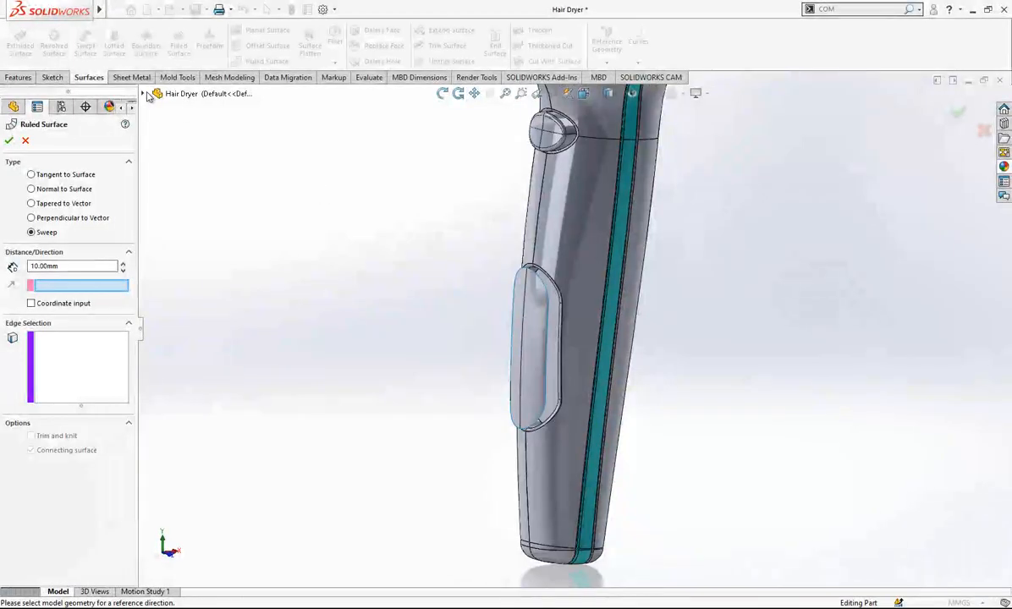
pyautogui.click(143, 94)
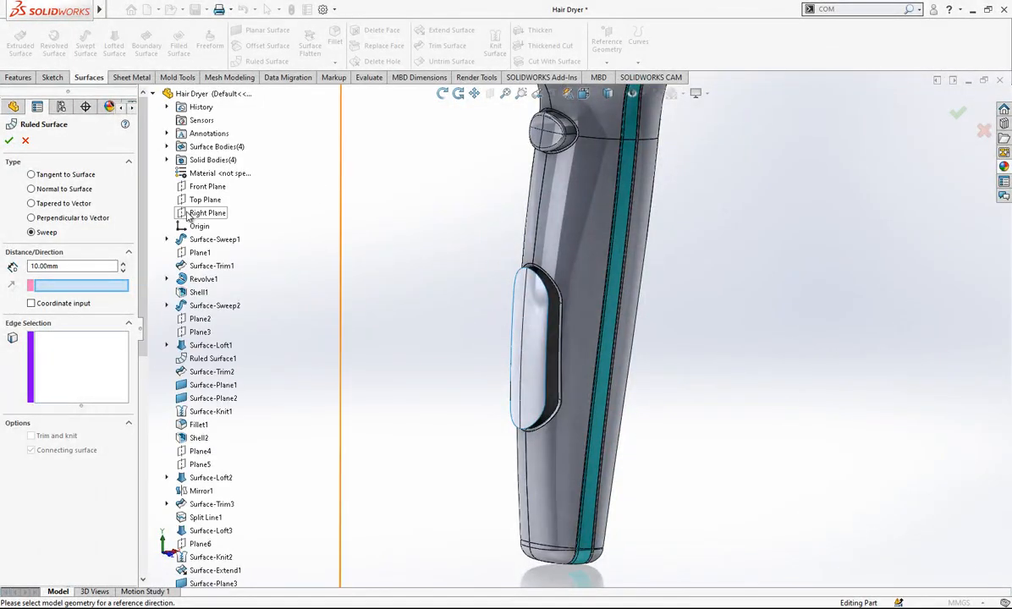
pyautogui.press('f')
pyautogui.click(205, 217)
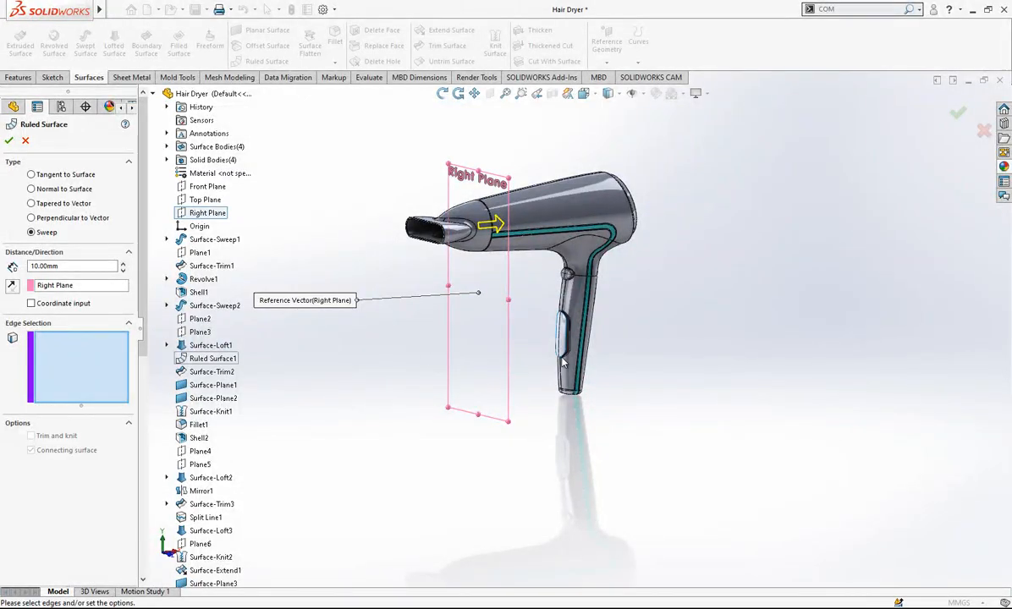
# - Create the ruled surface from the six boundary edges of the front slot-shaped patch with a distance of 8 mm
pyautogui.scroll(-5, 562, 362)
pyautogui.click(572, 276)
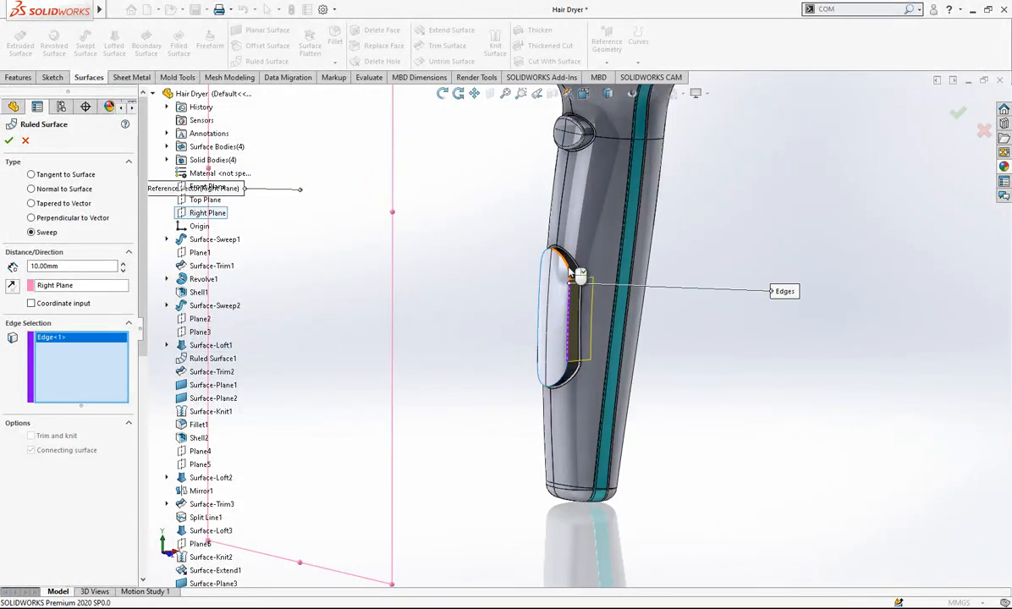
pyautogui.click(573, 376)
pyautogui.click(565, 378)
pyautogui.moveTo(572, 380); pyautogui.dragTo(726, 273, button='middle')
pyautogui.scroll(-2, 480, 319)
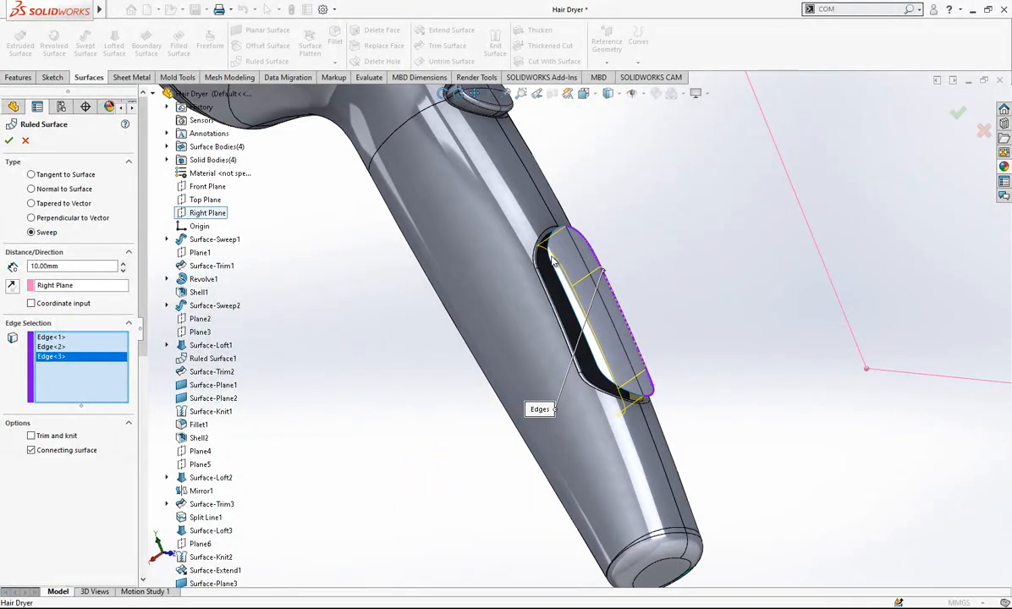
pyautogui.click(551, 254)
pyautogui.click(576, 308)
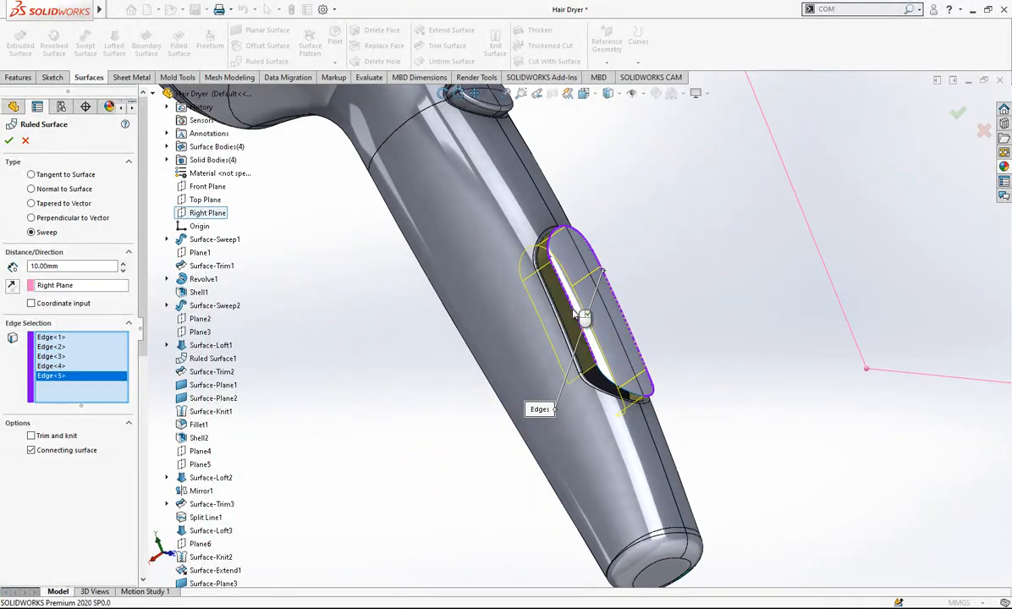
pyautogui.click(603, 383)
pyautogui.moveTo(602, 383); pyautogui.dragTo(397, 431, button='middle')
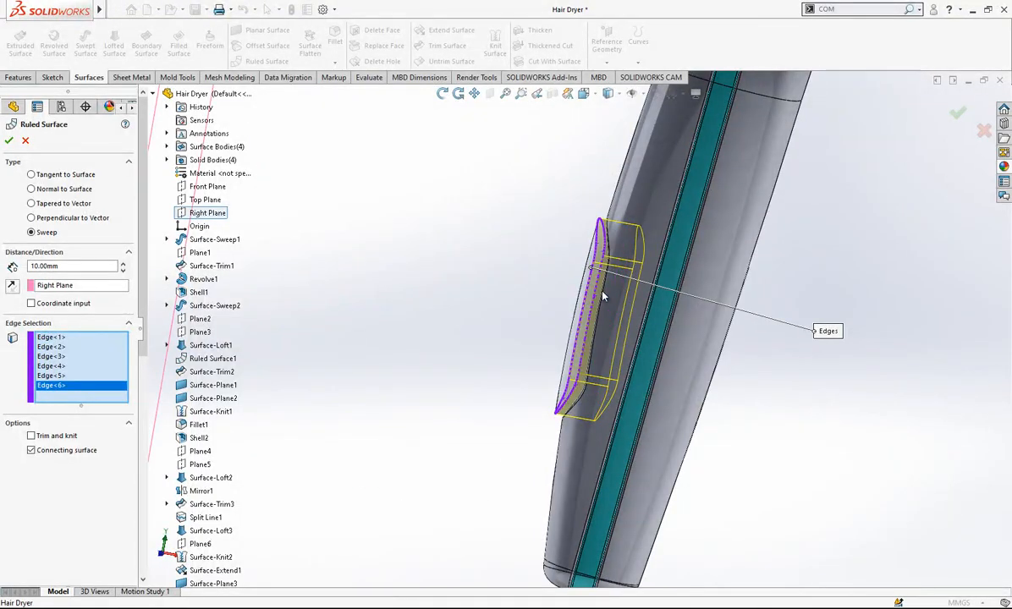
pyautogui.moveTo(587, 387)
pyautogui.mouseDown(button='middle')
pyautogui.moveTo(570, 337)
pyautogui.moveTo(602, 379)
pyautogui.mouseUp(button='middle')
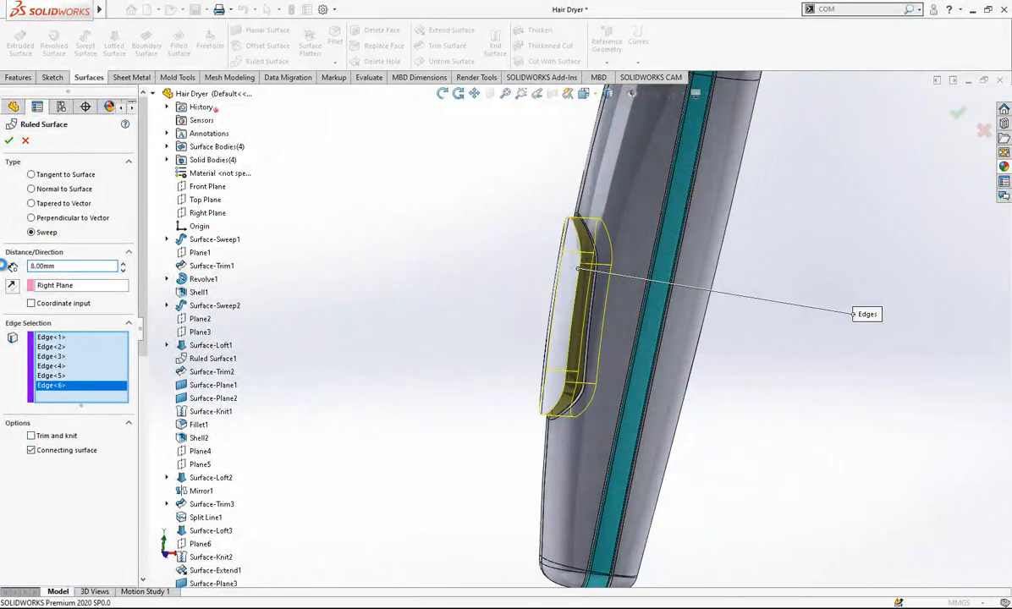
pyautogui.press('Return')
# - Edit the offset surface that forms the slot-shaped switch's front face and set its offset distance to 1 mm
pyautogui.moveTo(571, 331)
pyautogui.mouseDown(button='middle')
pyautogui.moveTo(522, 296)
pyautogui.moveTo(576, 330)
pyautogui.mouseUp(button='middle')
pyautogui.scroll(-1, 575, 330)
pyautogui.scroll(1, 567, 289)
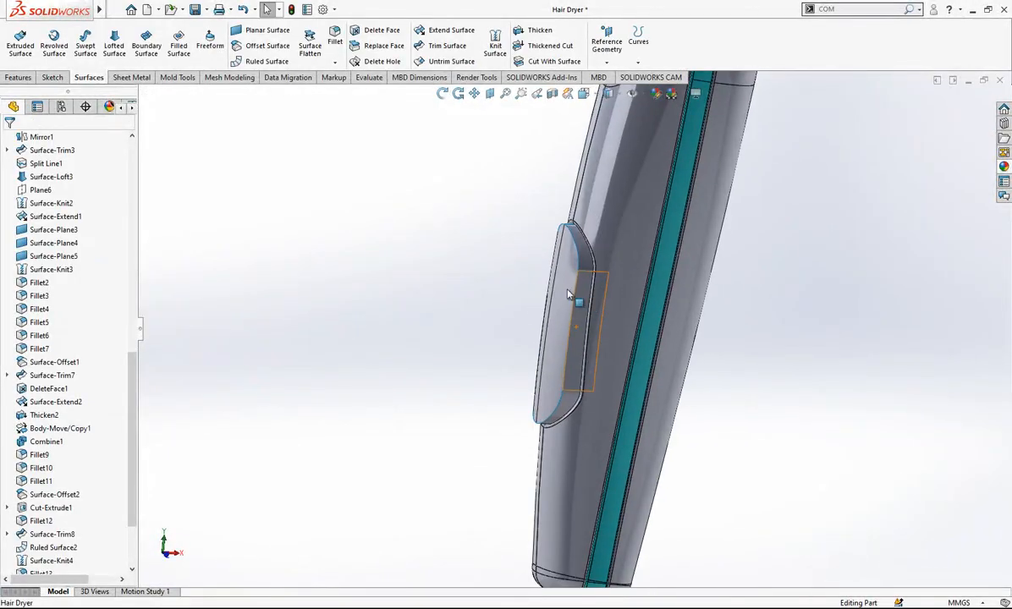
pyautogui.click(568, 287)
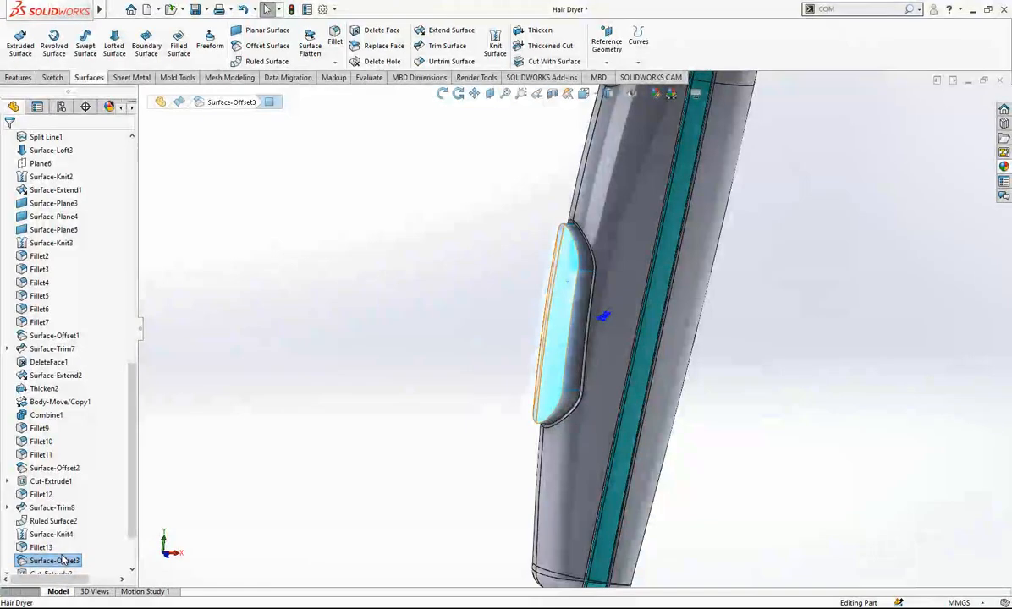
pyautogui.click(61, 560)
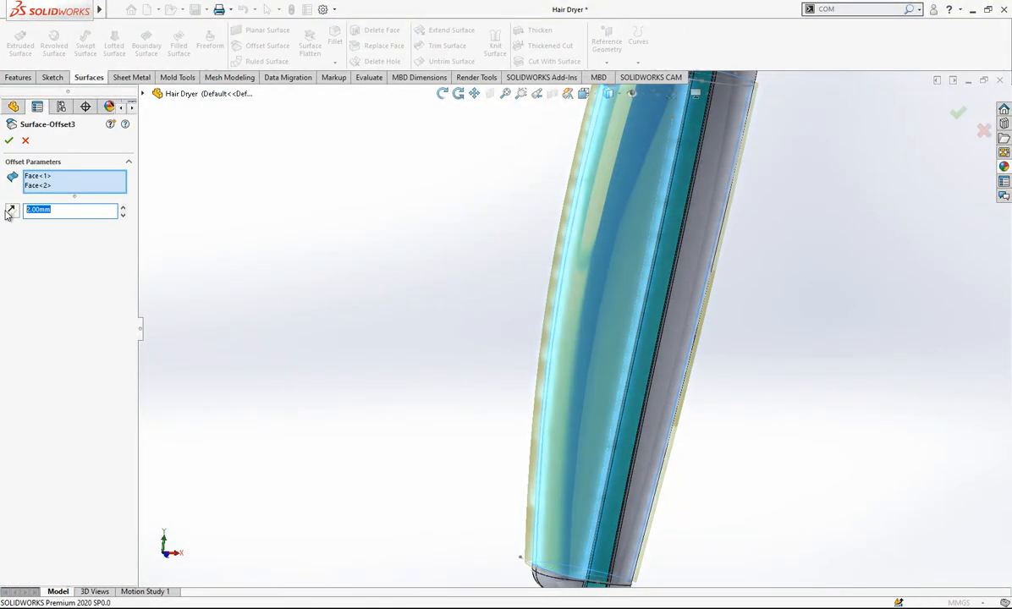
pyautogui.press('Return')
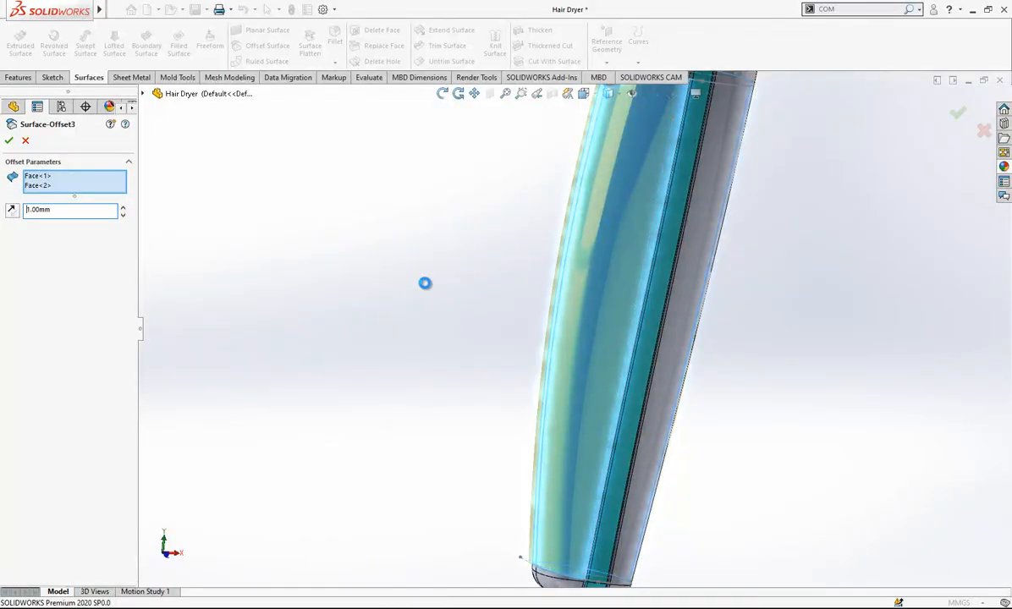
# - Knit the trimmed slot-shaped front surface and the six ruled side surfaces of the switch together, without creating a solid
pyautogui.moveTo(424, 287); pyautogui.dragTo(609, 268, button='middle')
pyautogui.scroll(-2, 610, 268)
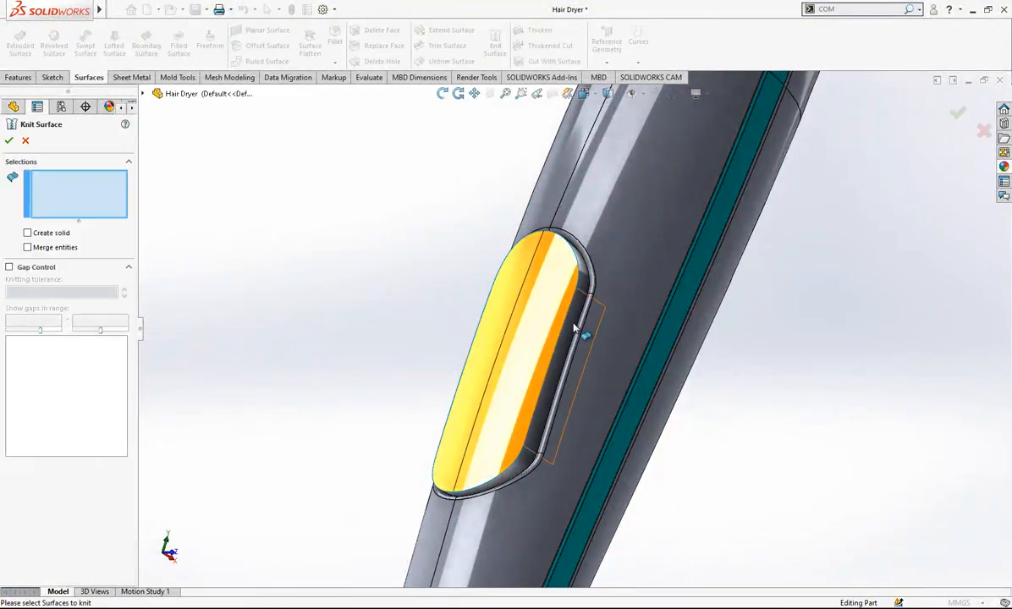
pyautogui.click(581, 284)
pyautogui.click(487, 453)
pyautogui.click(515, 478)
pyautogui.moveTo(514, 479); pyautogui.dragTo(707, 433, button='middle')
pyautogui.click(412, 307)
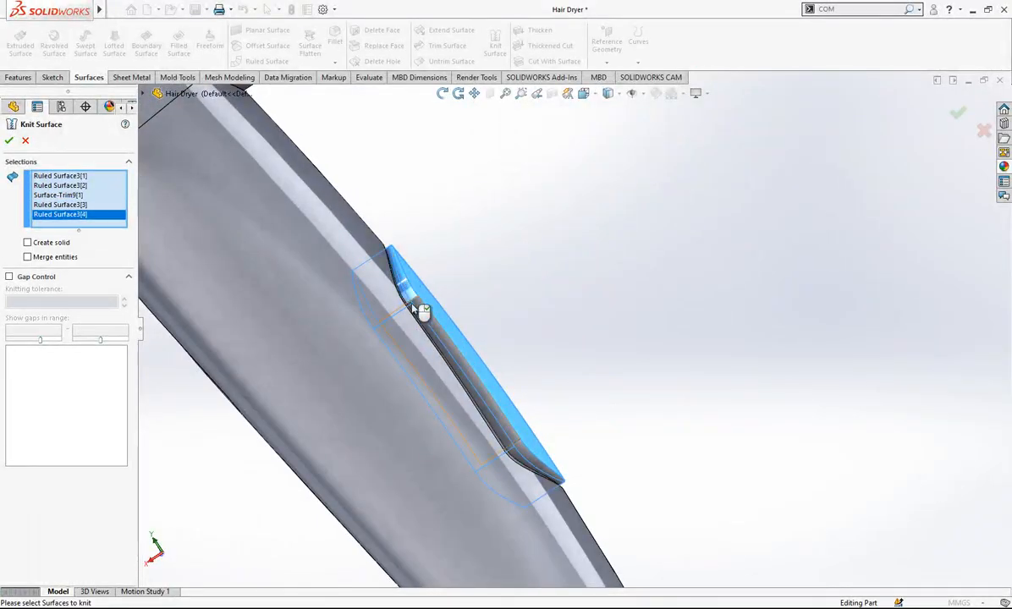
pyautogui.click(412, 307)
pyautogui.moveTo(470, 377); pyautogui.dragTo(388, 357, button='middle')
pyautogui.click(518, 461)
pyautogui.moveTo(518, 461); pyautogui.dragTo(364, 366, button='middle')
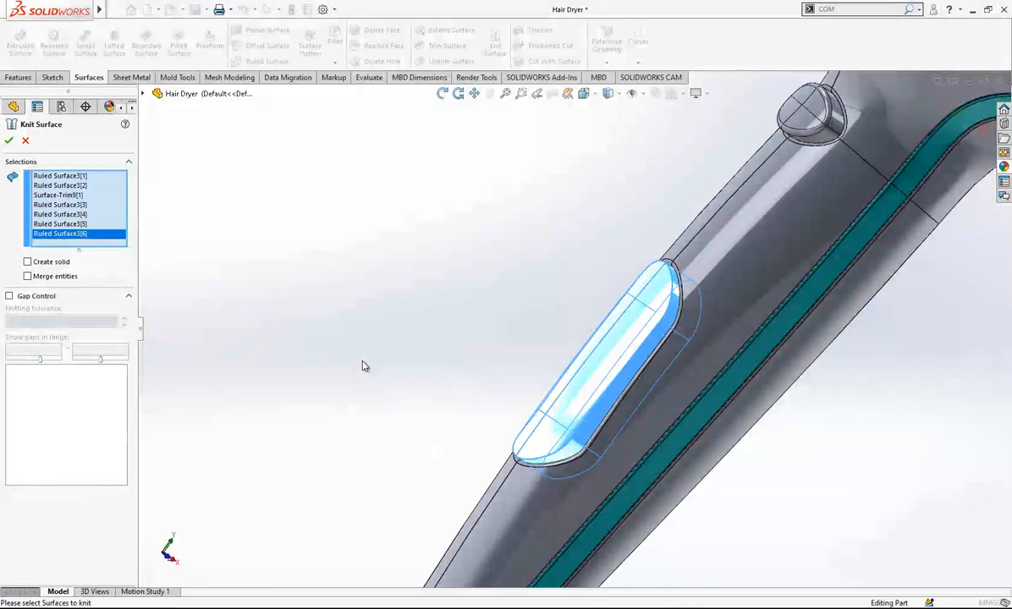
pyautogui.press('Return')
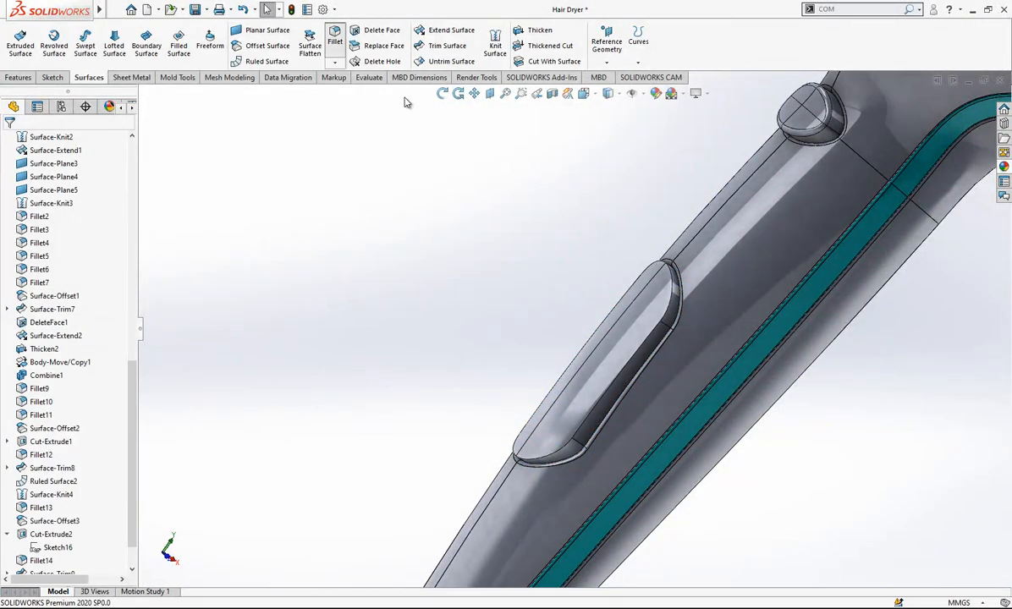
# - Fillet the outer rim of the slot-shaped switch by selecting its two front faces with a 1 mm radius
pyautogui.click(633, 319)
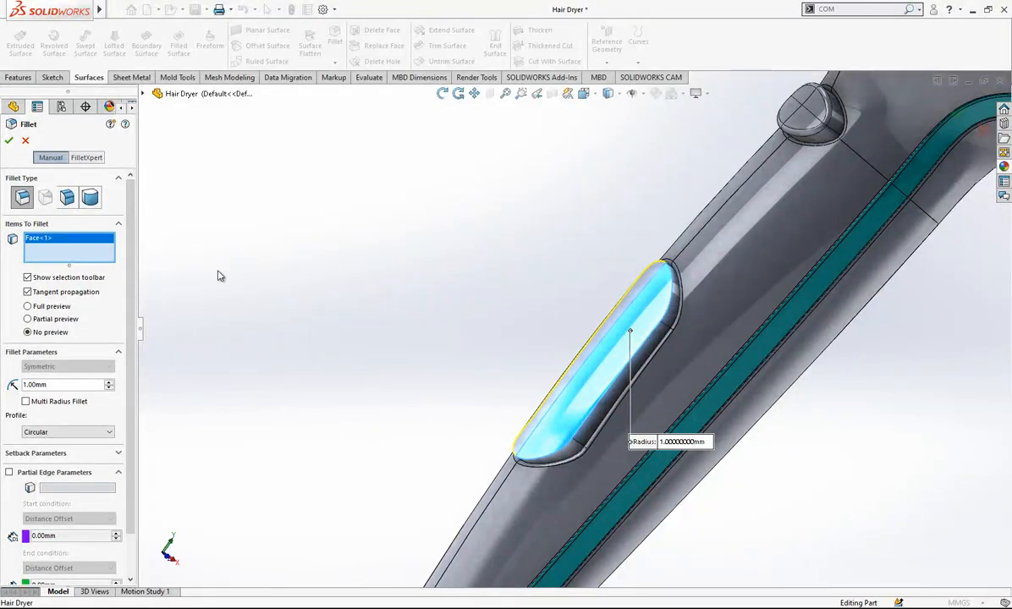
pyautogui.rightClick(50, 241)
pyautogui.click(80, 262)
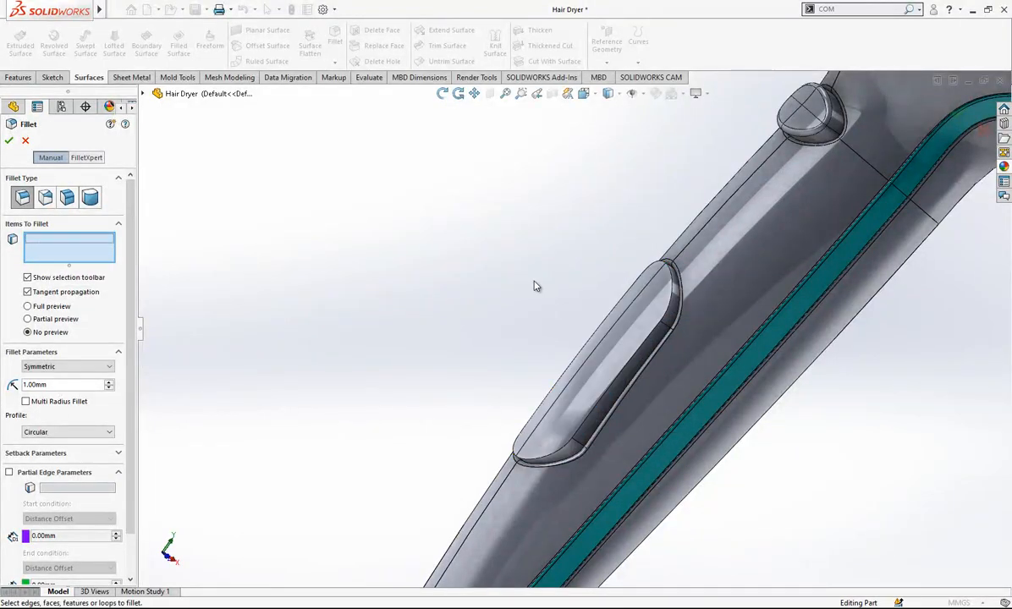
pyautogui.click(631, 320)
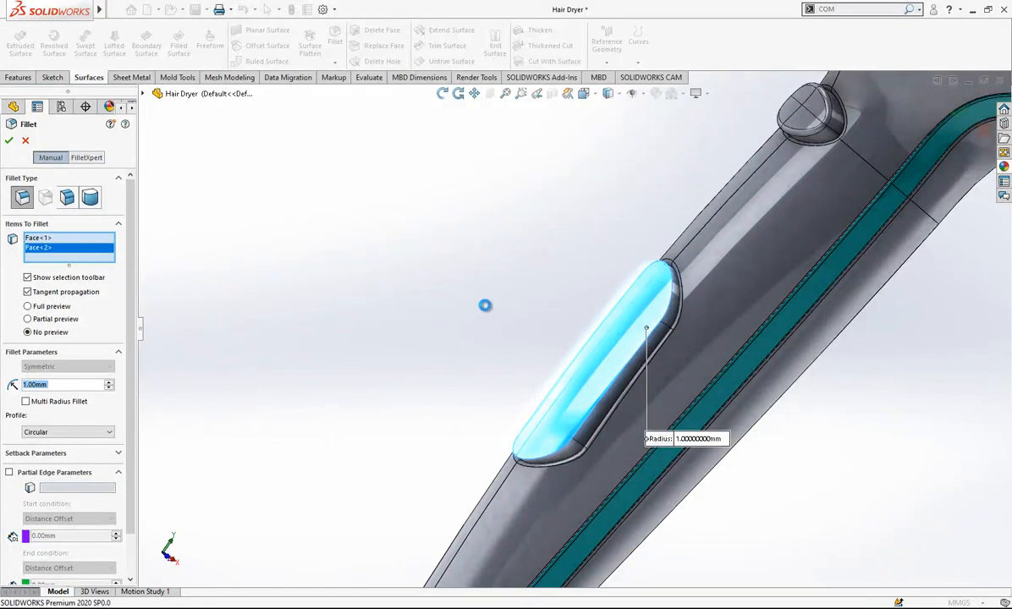
pyautogui.press('Return')
# - Examine the slot-shaped switch on the handle and the whole hair dryer in the Front view
pyautogui.moveTo(486, 310); pyautogui.dragTo(741, 345, button='middle')
pyautogui.hotkey('ctrl', '1')
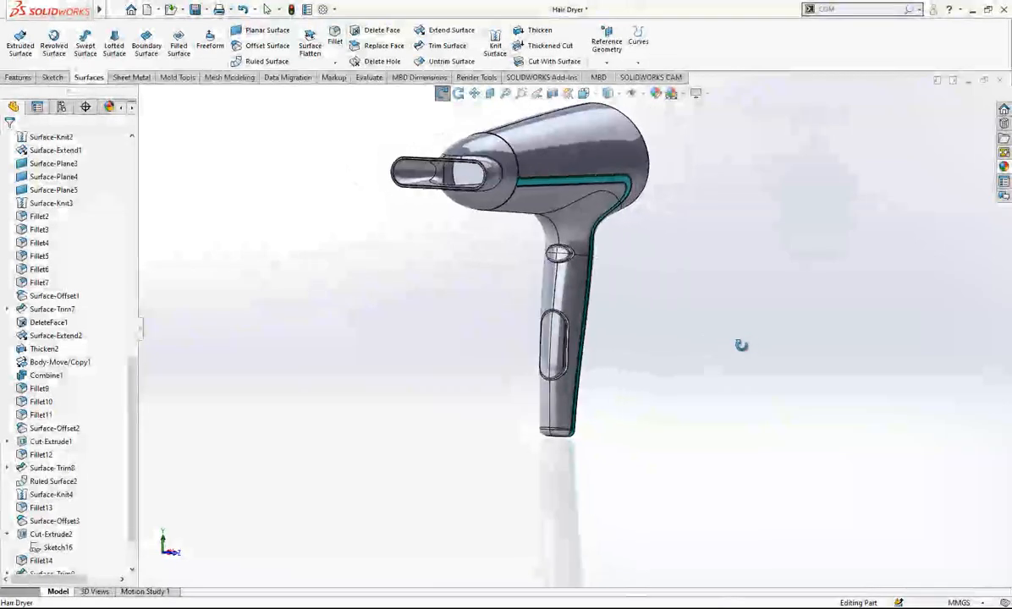
pyautogui.scroll(-5, 576, 353)
pyautogui.moveTo(578, 353); pyautogui.dragTo(563, 386, button='middle')
pyautogui.scroll(5, 515, 317)
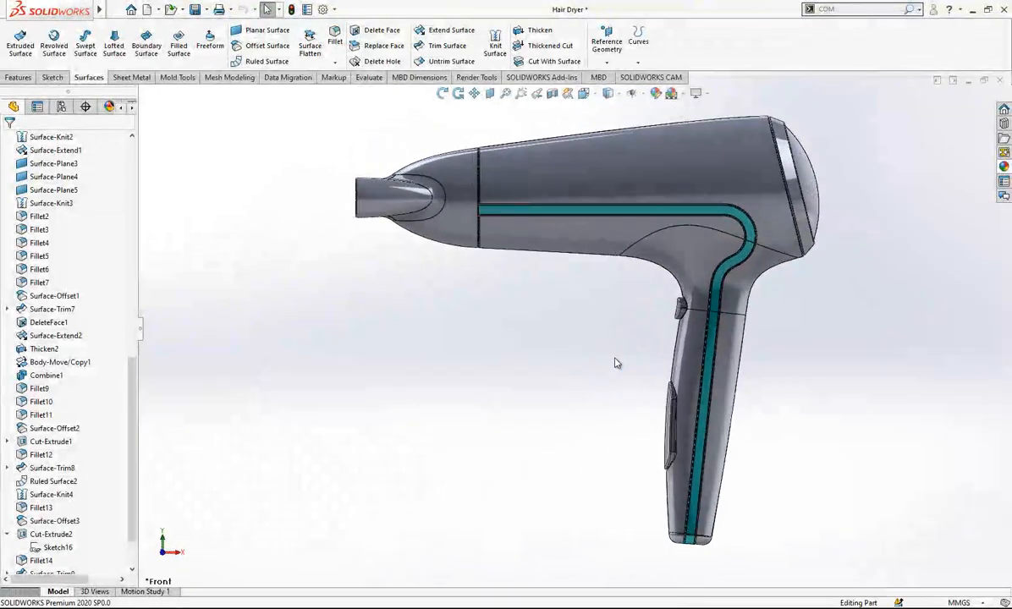
pyautogui.scroll(-3, 694, 408)
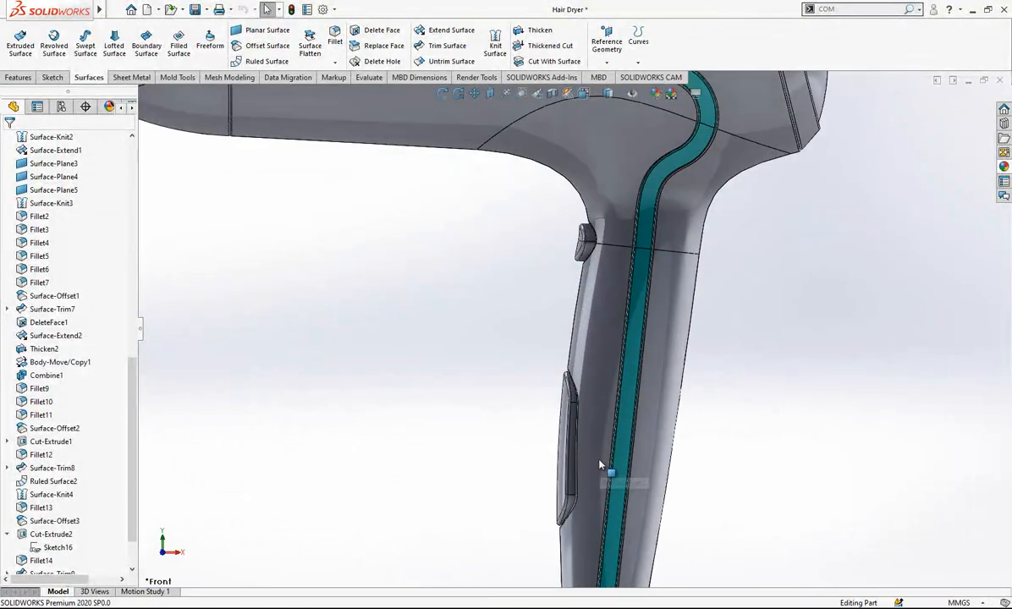
pyautogui.scroll(5, 597, 463)
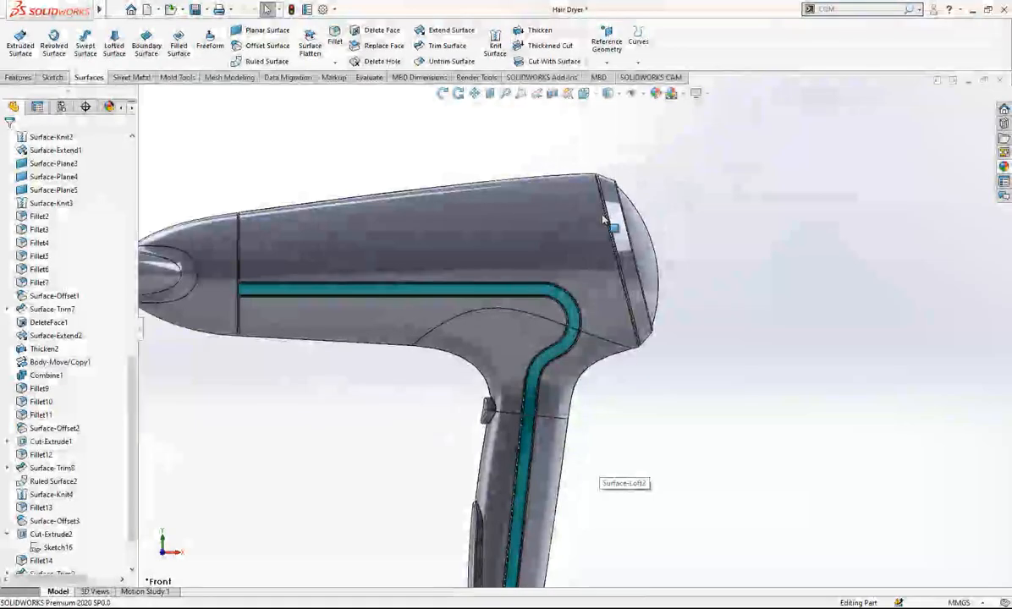
# - Create a plane offset 20 mm from Plane1 with the offset flipped toward the dryer's rear, and hide Plane1
pyautogui.moveTo(138, 386); pyautogui.dragTo(138, 174)
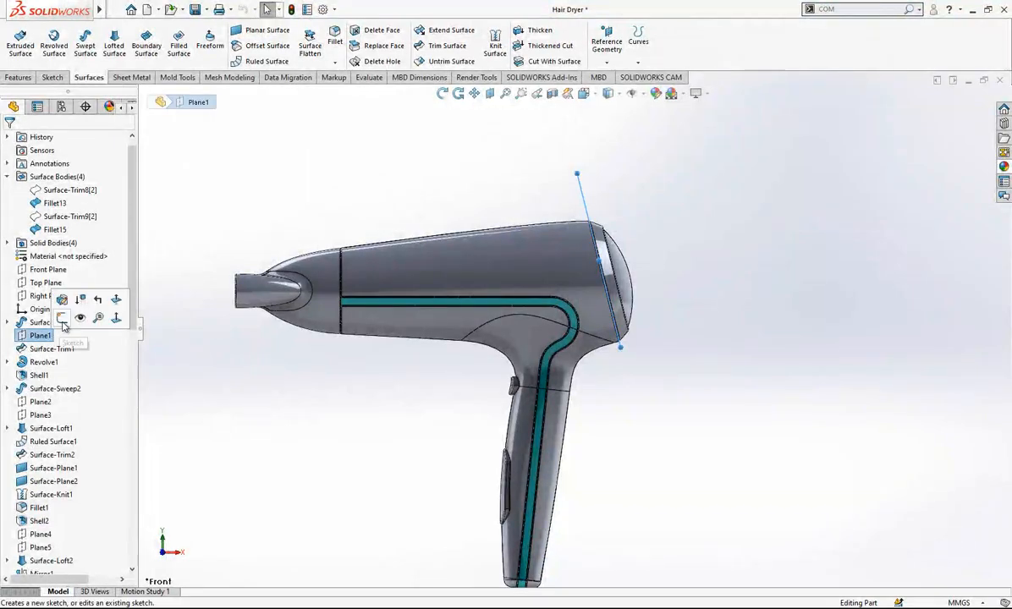
pyautogui.scroll(1, 626, 219)
pyautogui.moveTo(626, 219); pyautogui.dragTo(598, 244, button='middle')
pyautogui.click(592, 190)
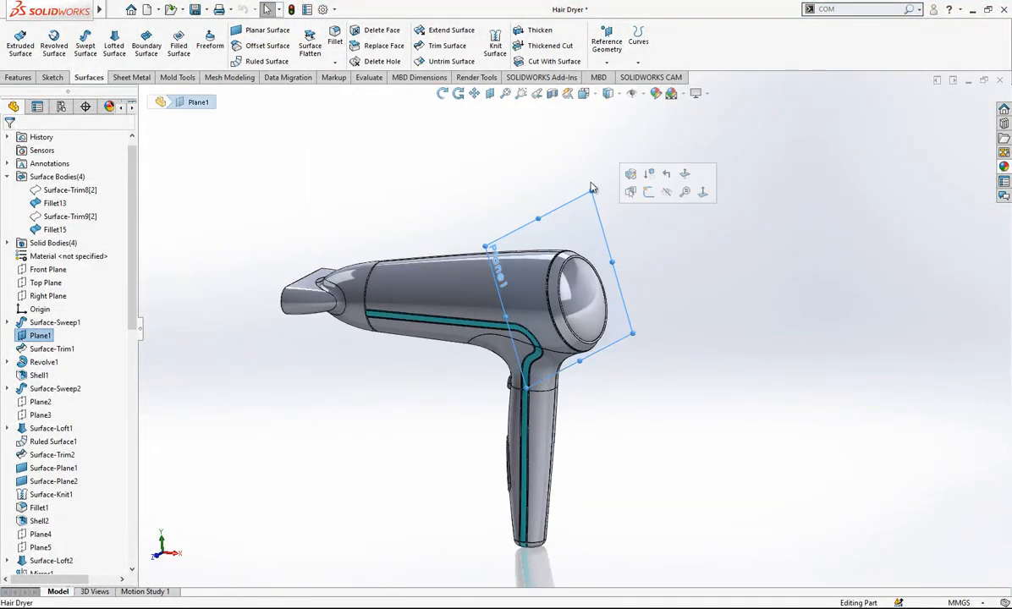
pyautogui.click(605, 62)
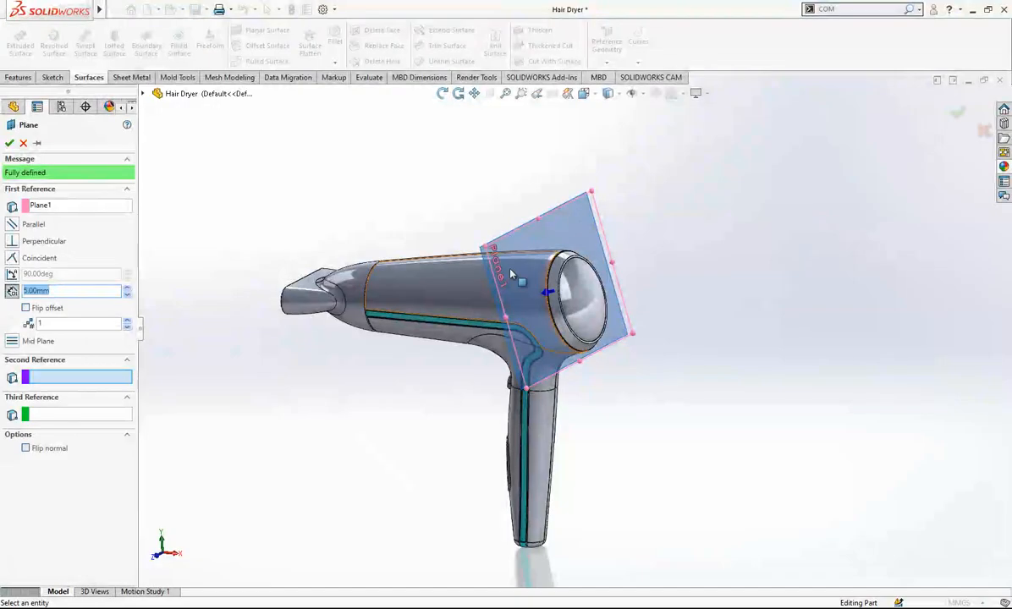
pyautogui.click(26, 308)
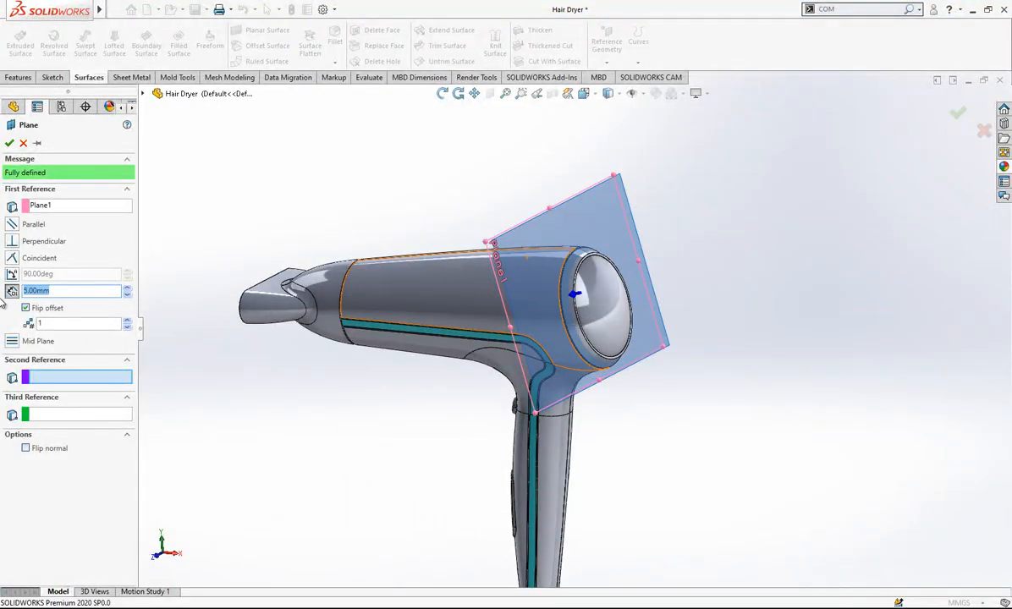
pyautogui.write('20')
pyautogui.press('Return')
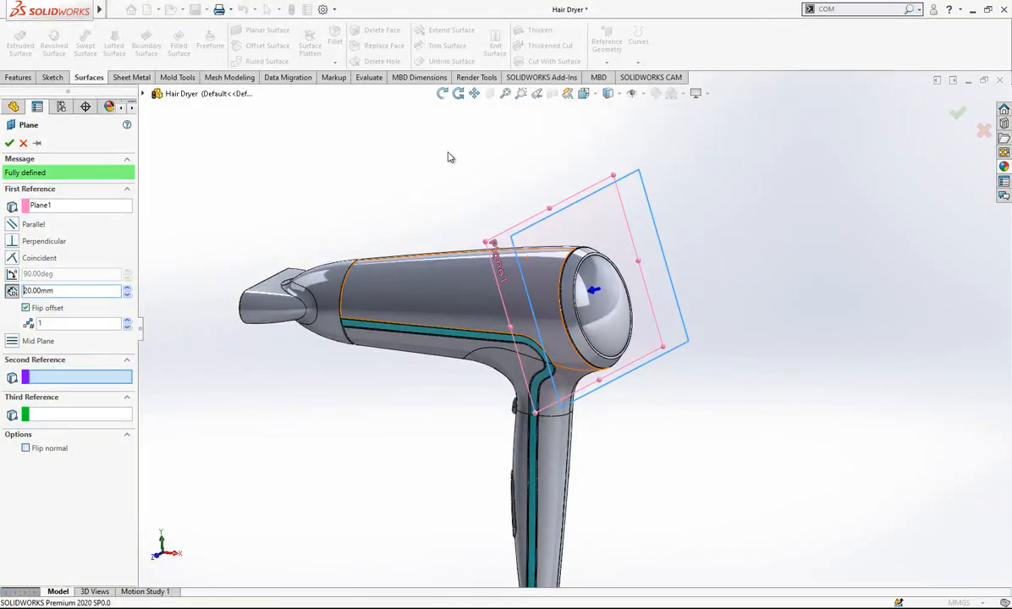
pyautogui.click(9, 143)
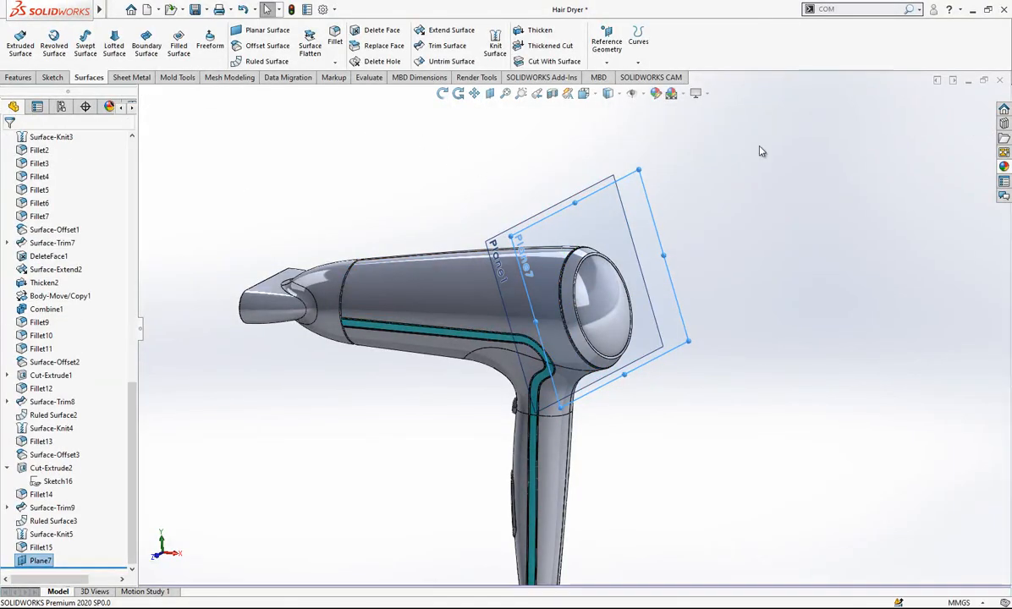
pyautogui.click(612, 189)
pyautogui.click(667, 145)
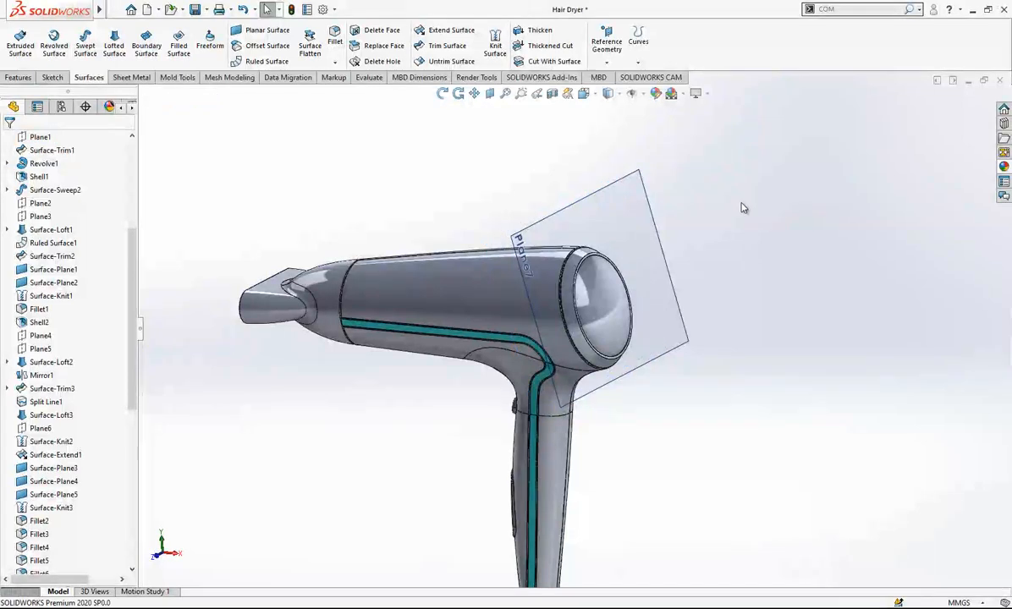
# - Sketch a circle on the new offset plane by converting the circular edge around the rear dome
pyautogui.click(641, 222)
pyautogui.click(692, 185)
pyautogui.scroll(-5, 565, 256)
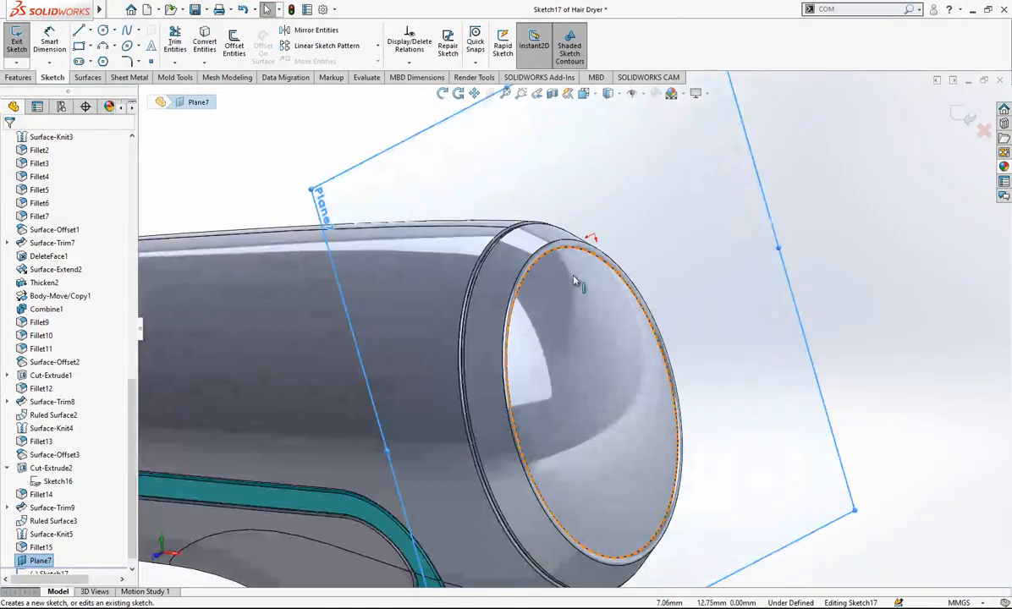
pyautogui.click(565, 255)
pyautogui.scroll(3, 565, 255)
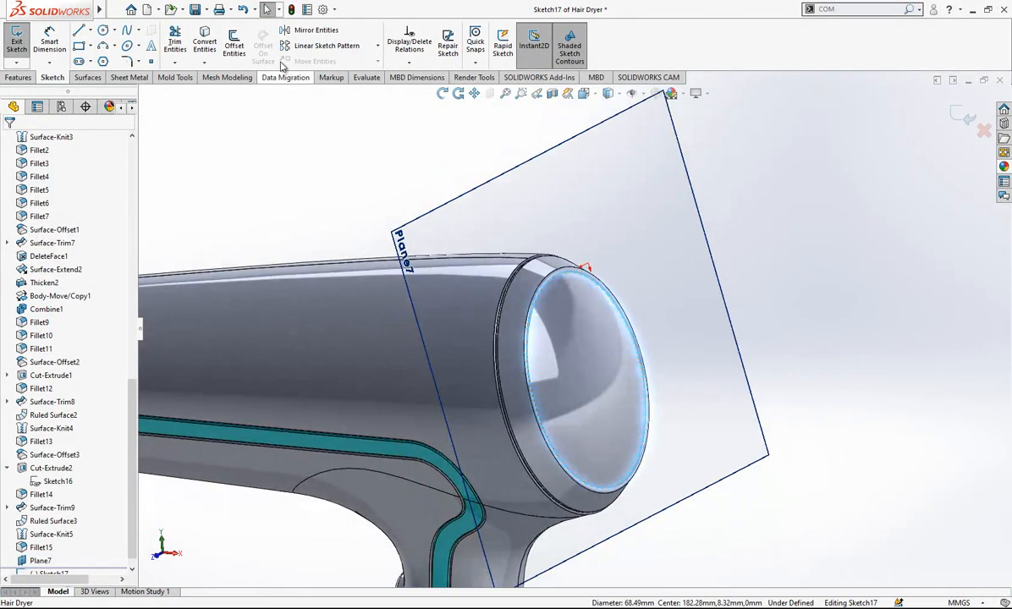
pyautogui.click(205, 40)
pyautogui.scroll(3, 550, 339)
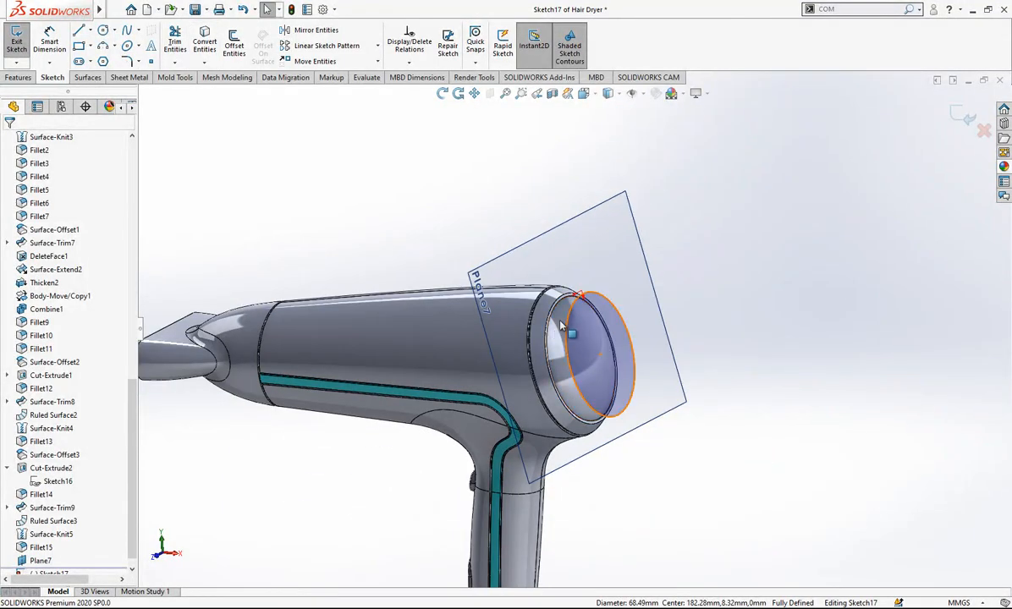
pyautogui.scroll(-3, 516, 322)
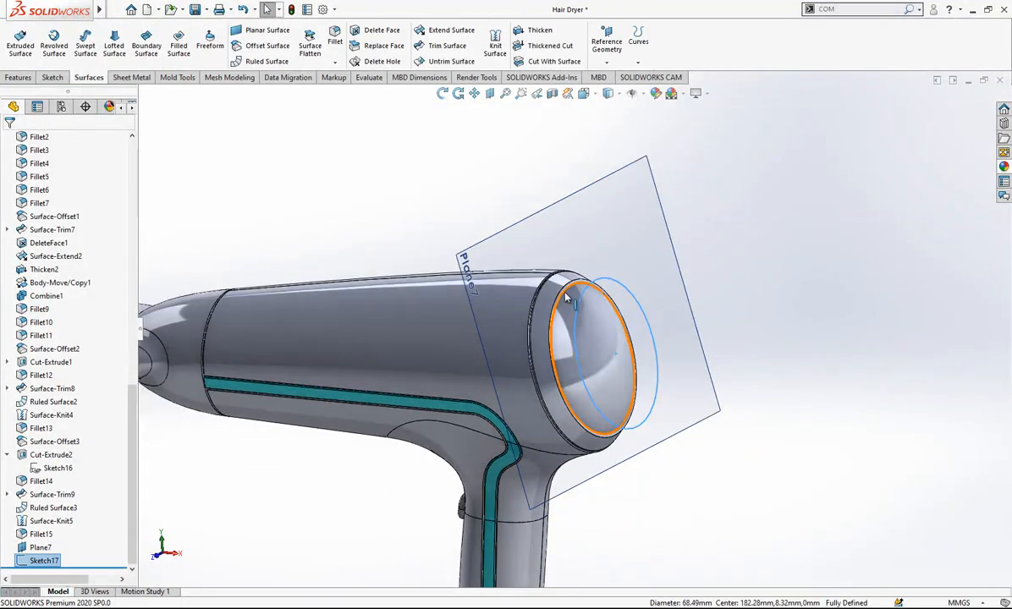
# - Extrude the circle 2 mm away from the dryer as a separate disc body, with the direction reversed and Merge result off
pyautogui.moveTo(646, 316); pyautogui.dragTo(584, 304, button='middle')
pyautogui.click(18, 77)
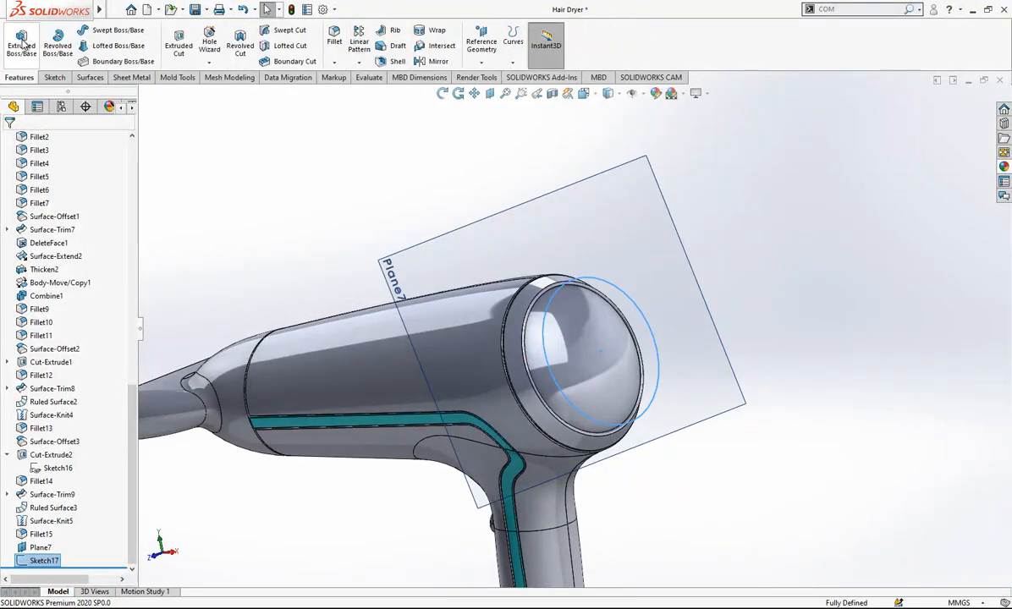
pyautogui.click(22, 44)
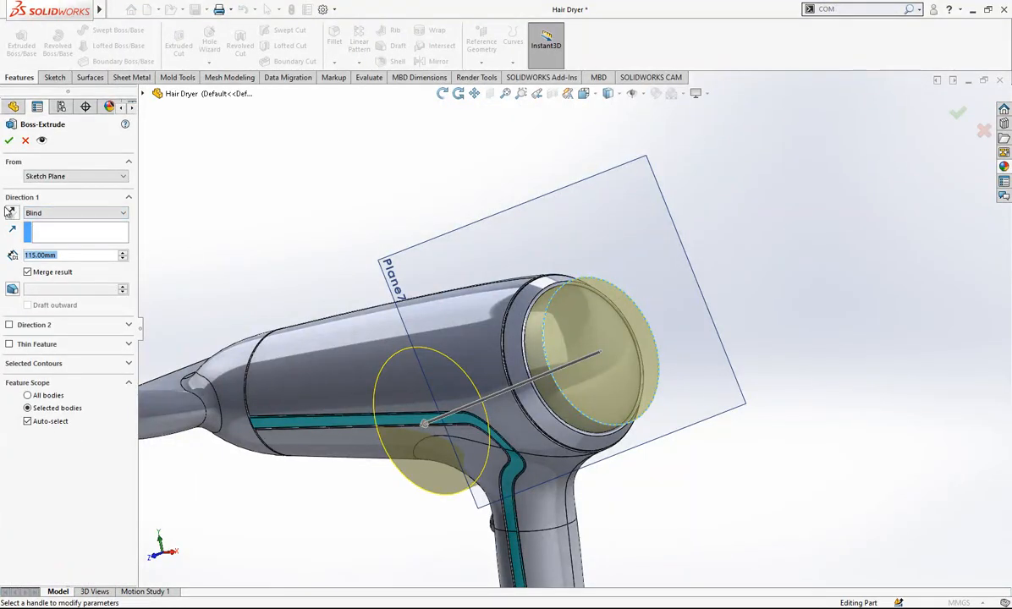
pyautogui.click(11, 212)
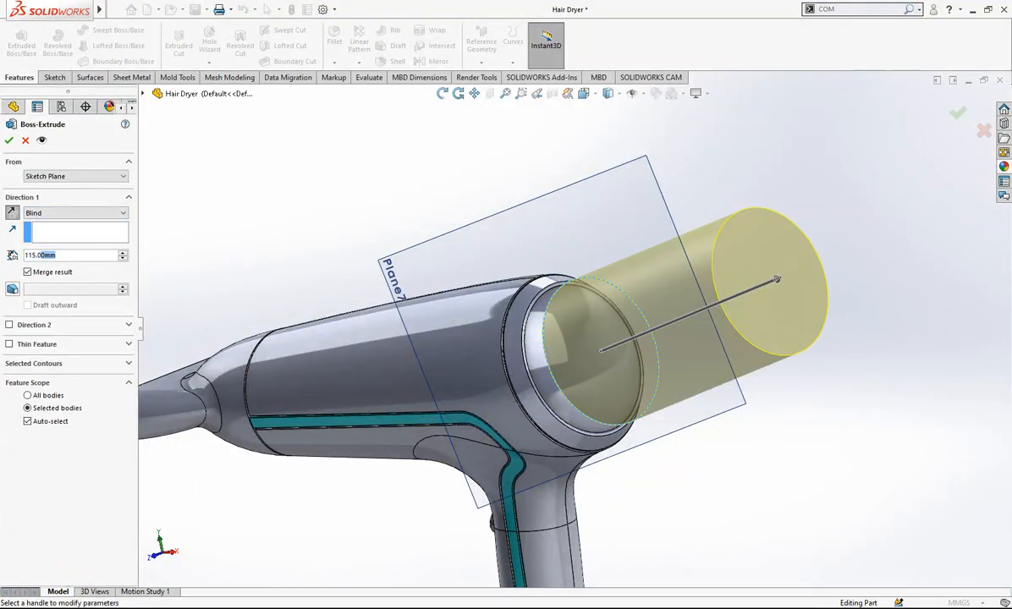
pyautogui.write('2')
pyautogui.press('Return')
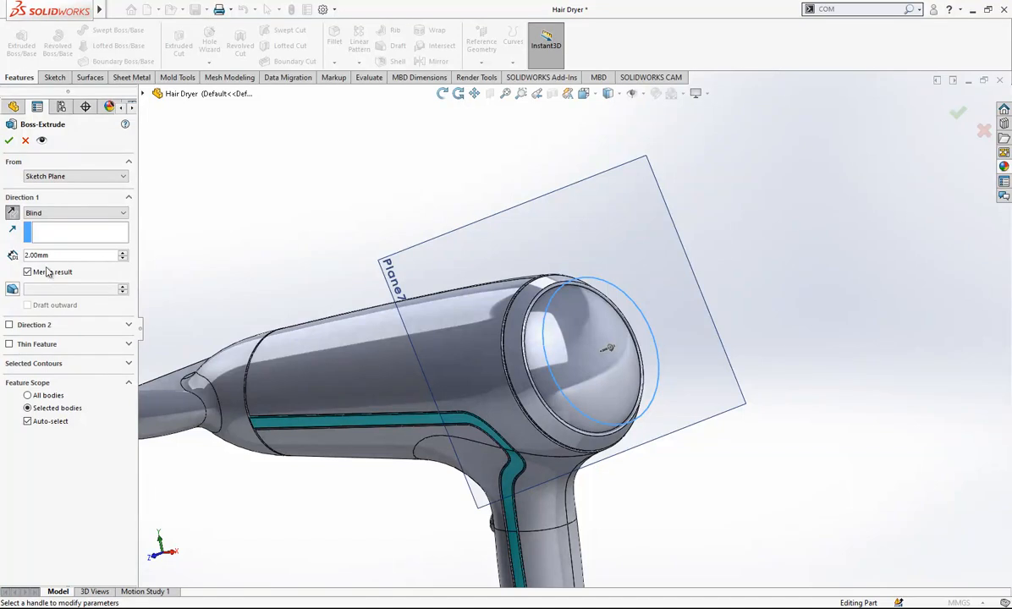
pyautogui.click(47, 272)
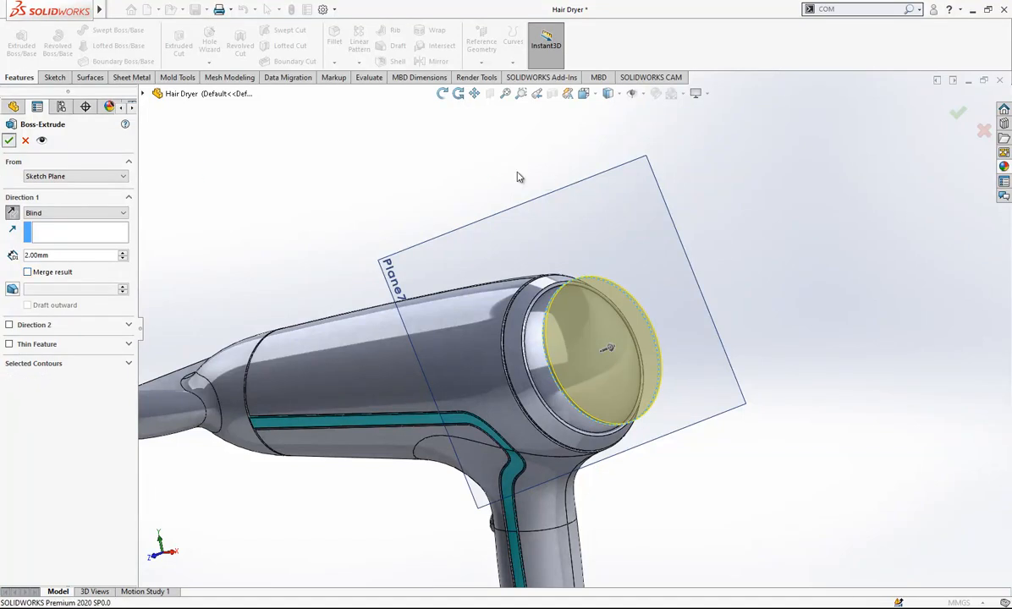
pyautogui.press('Return')
# - Sketch a horizontal line about 55 mm long from the disc's centre on its outer face
pyautogui.moveTo(637, 345); pyautogui.dragTo(593, 241, button='middle')
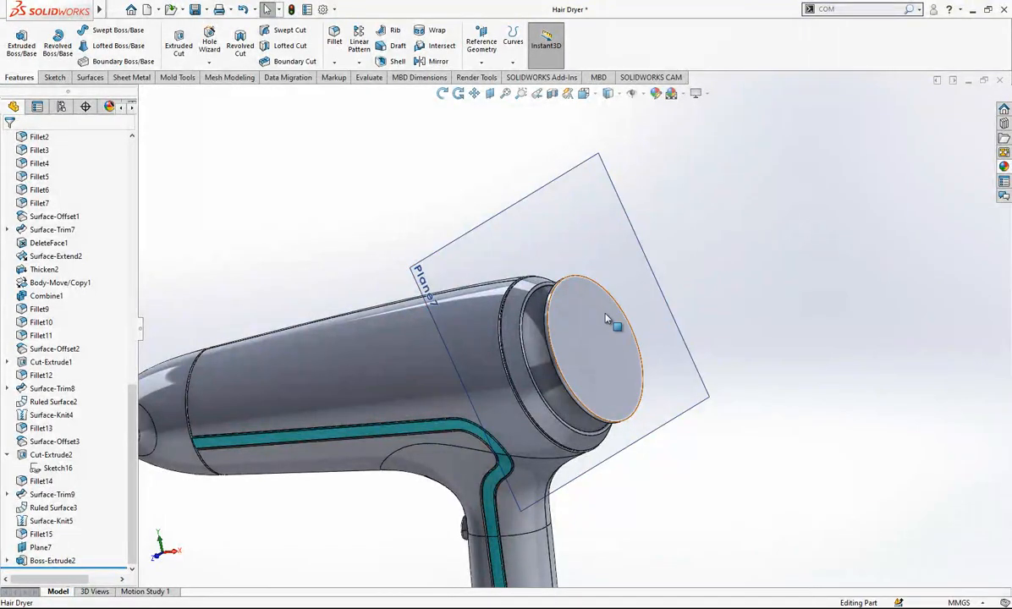
pyautogui.click(606, 319)
pyautogui.click(650, 282)
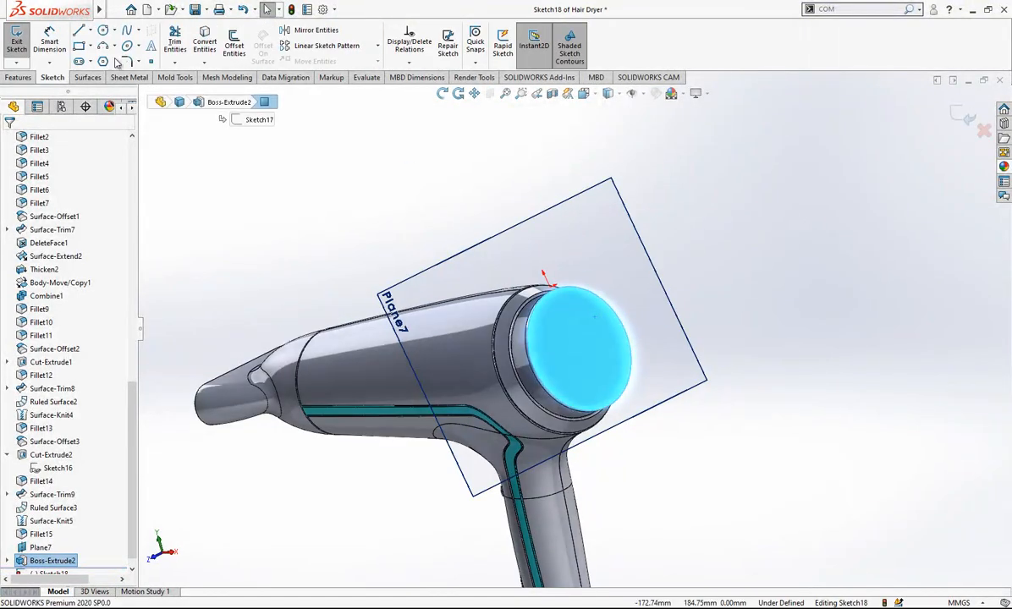
pyautogui.press('l')
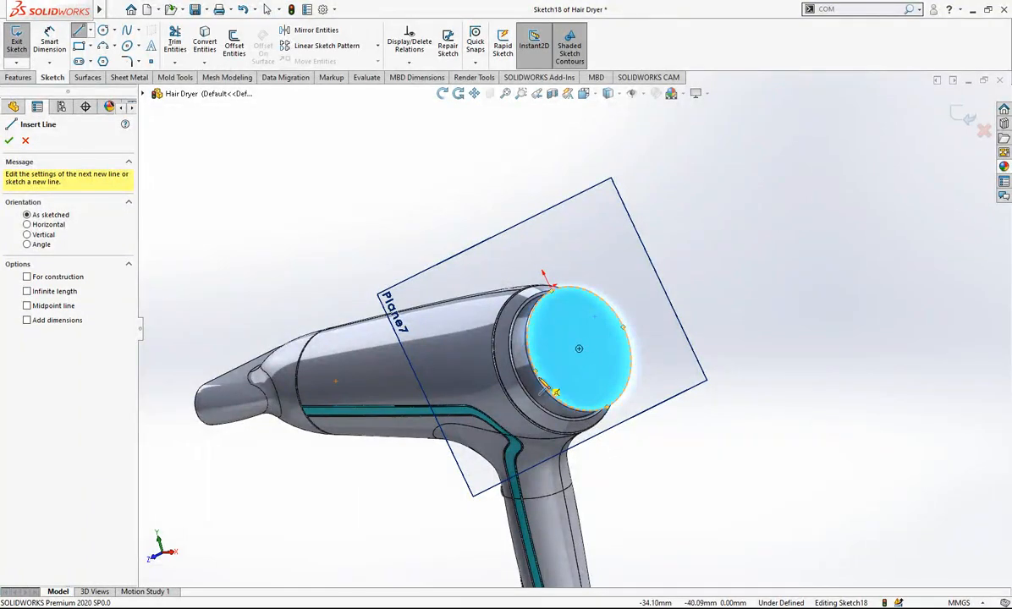
pyautogui.click(579, 349)
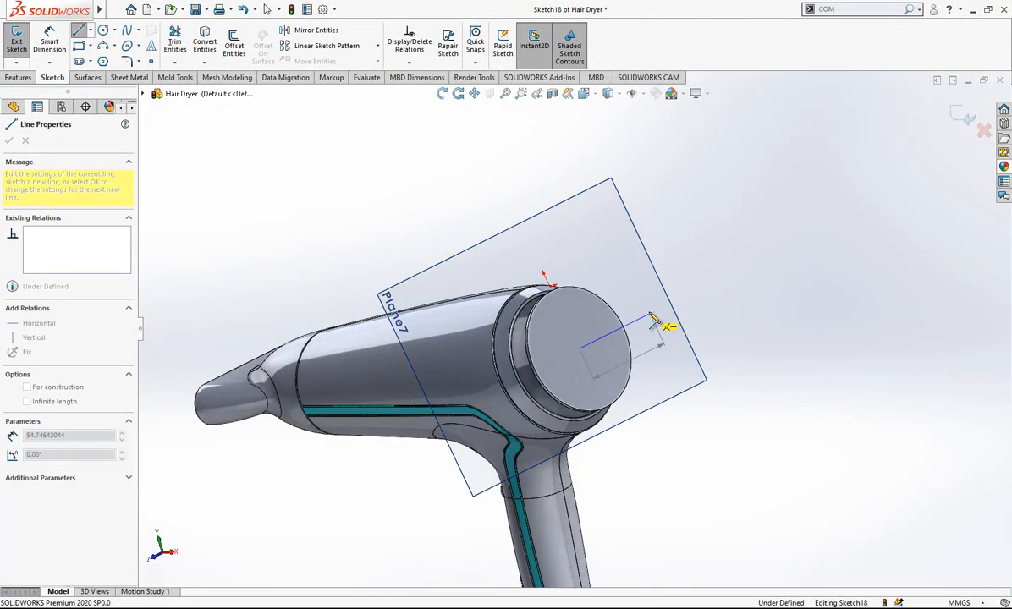
pyautogui.click(651, 316)
pyautogui.press('Escape')
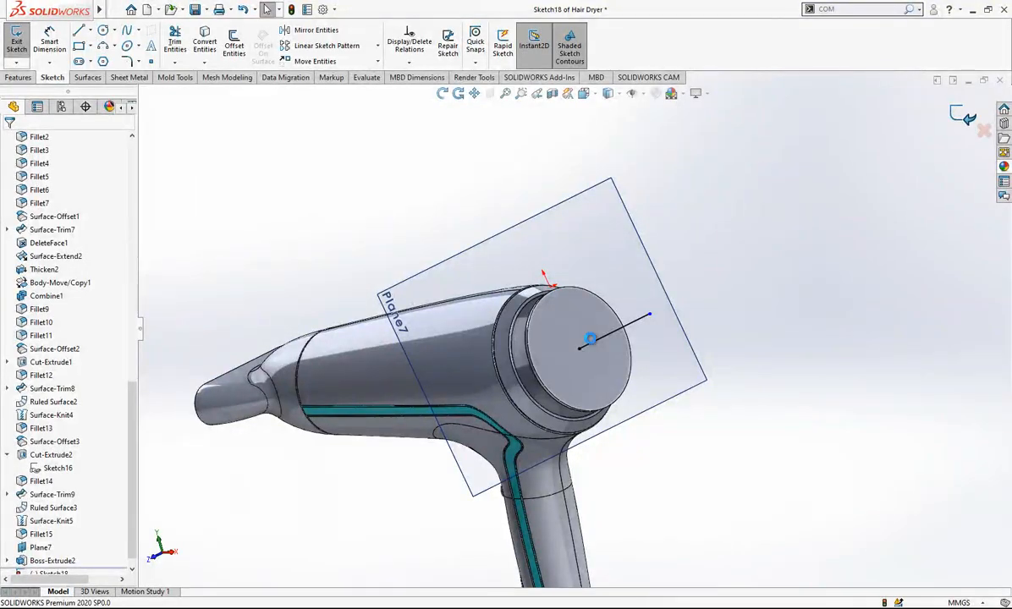
pyautogui.scroll(-1, 597, 348)
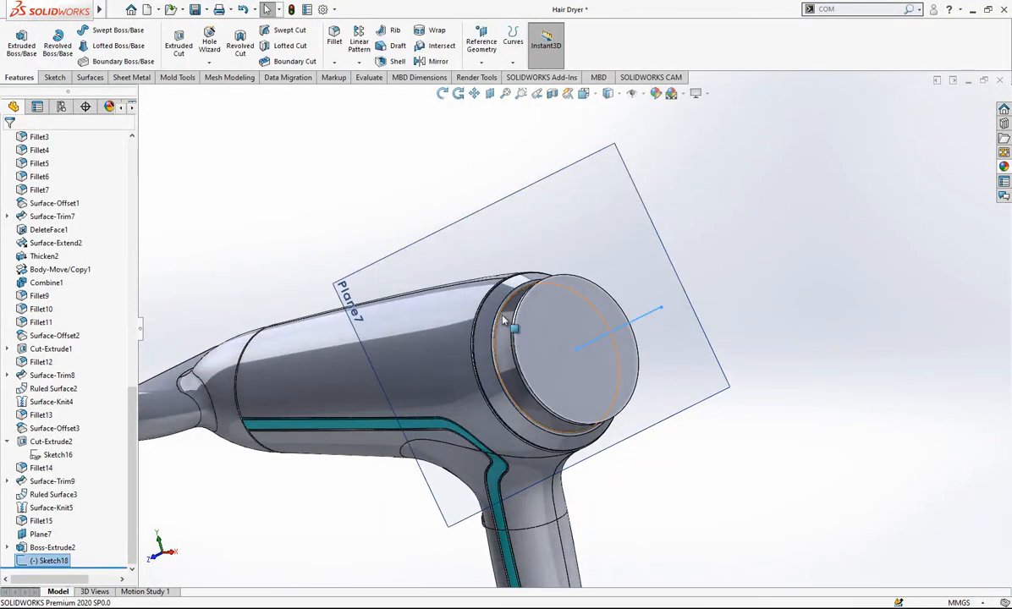
# - Set up a circular-layout Fill Pattern with a circular seed cut, bounded by the disc's outer face and directed along the sketched line
pyautogui.click(359, 62)
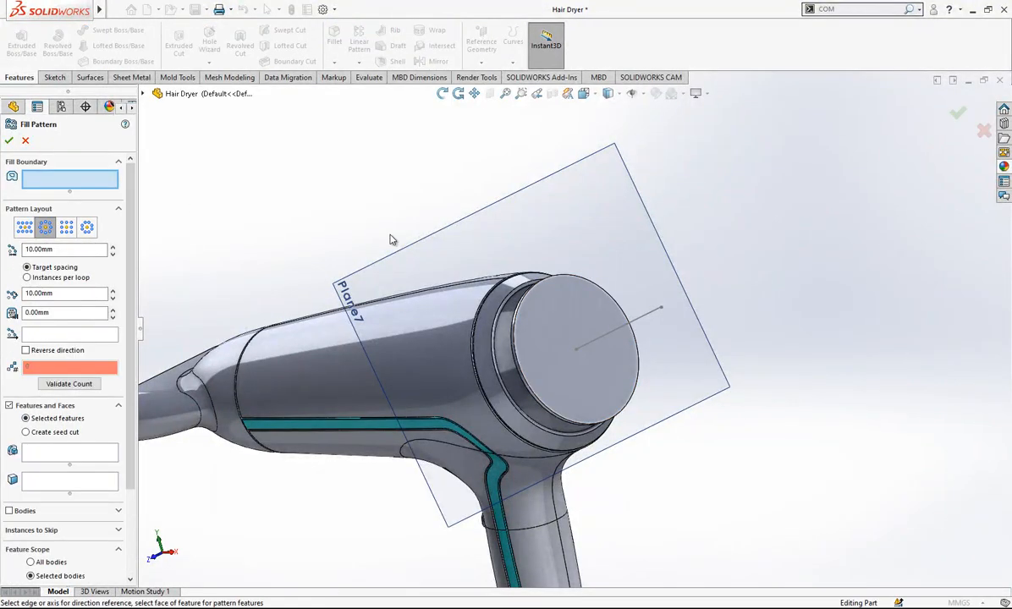
pyautogui.click(601, 339)
pyautogui.click(606, 338)
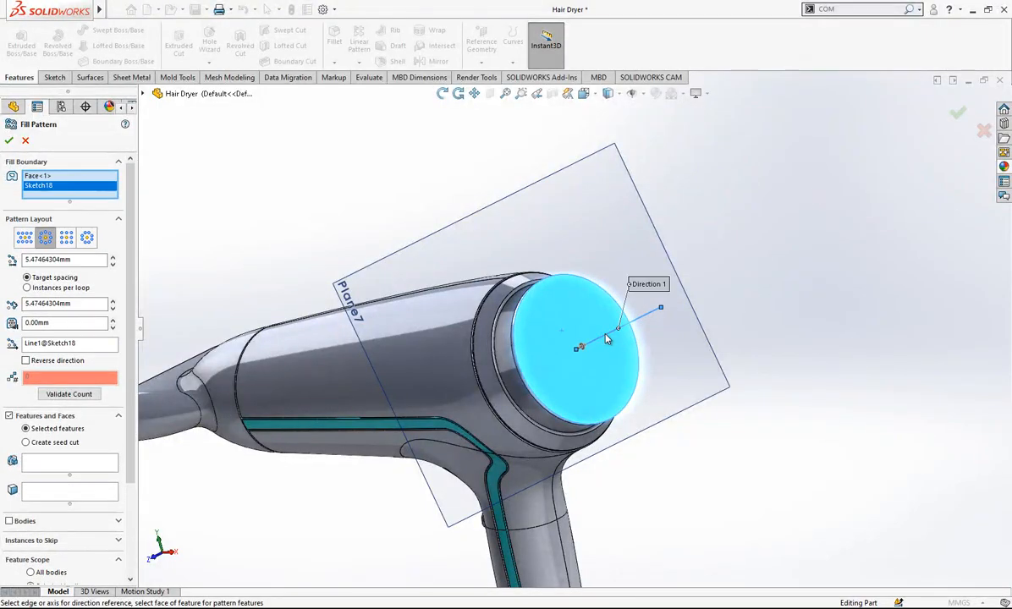
pyautogui.click(47, 443)
pyautogui.scroll(-3, 610, 379)
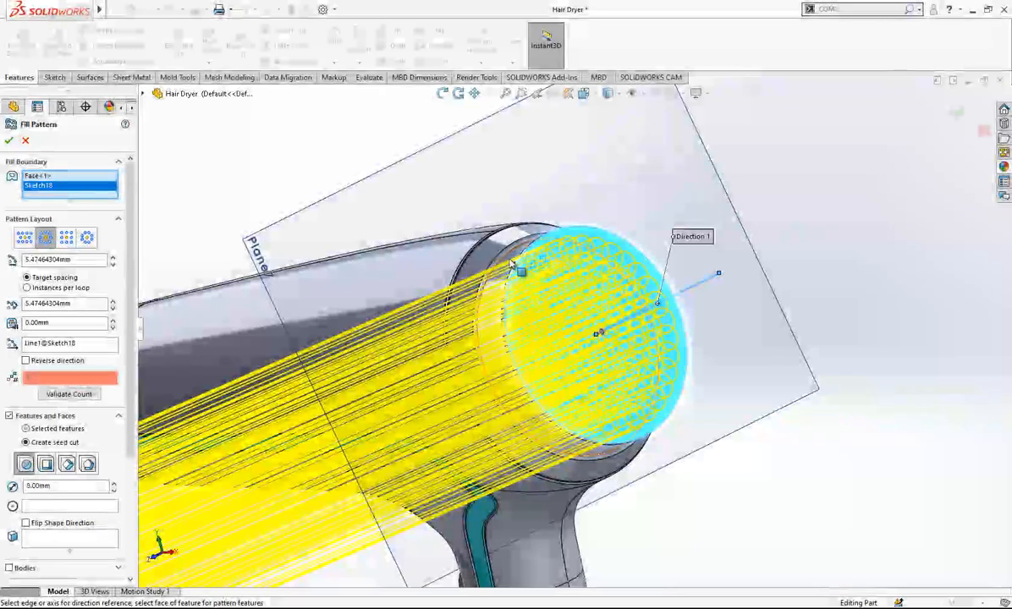
# - Limit the fill pattern's feature scope to the dryer's main body, with Auto-select off
pyautogui.moveTo(128, 439); pyautogui.dragTo(115, 568)
pyautogui.click(59, 475)
pyautogui.click(609, 444)
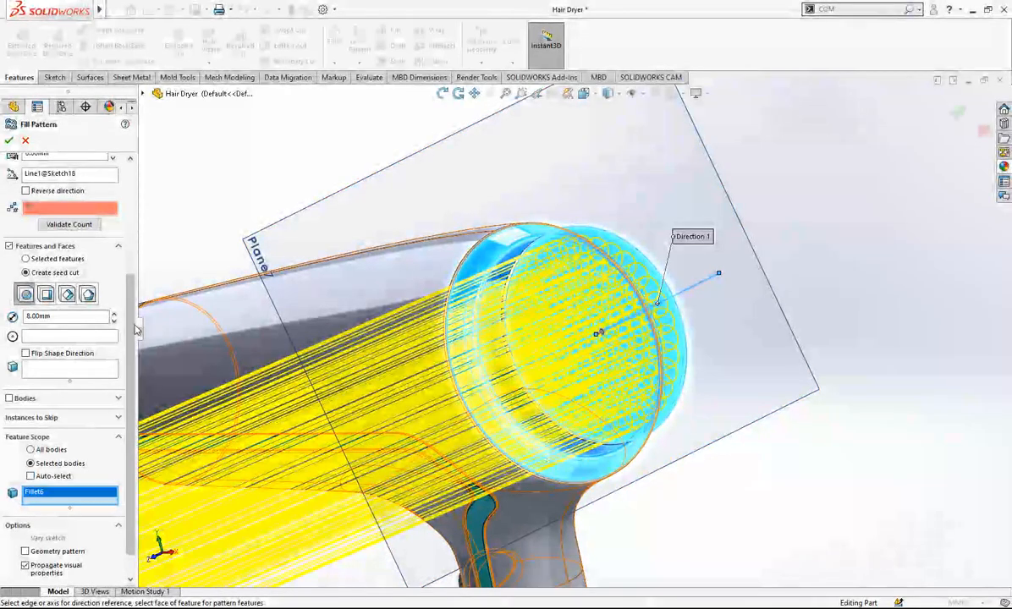
# - Set the pattern's hole diameter to 2 mm and both instance and loop spacing to 2.5 mm, and create the pattern
pyautogui.scroll(5, 66, 404)
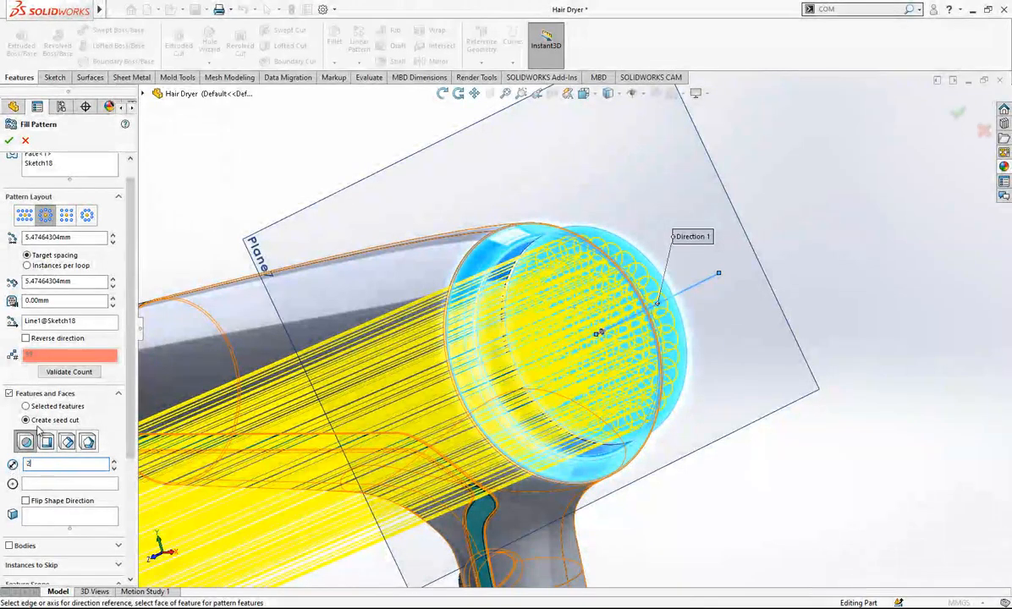
pyautogui.write('2.5')
pyautogui.press('Return')
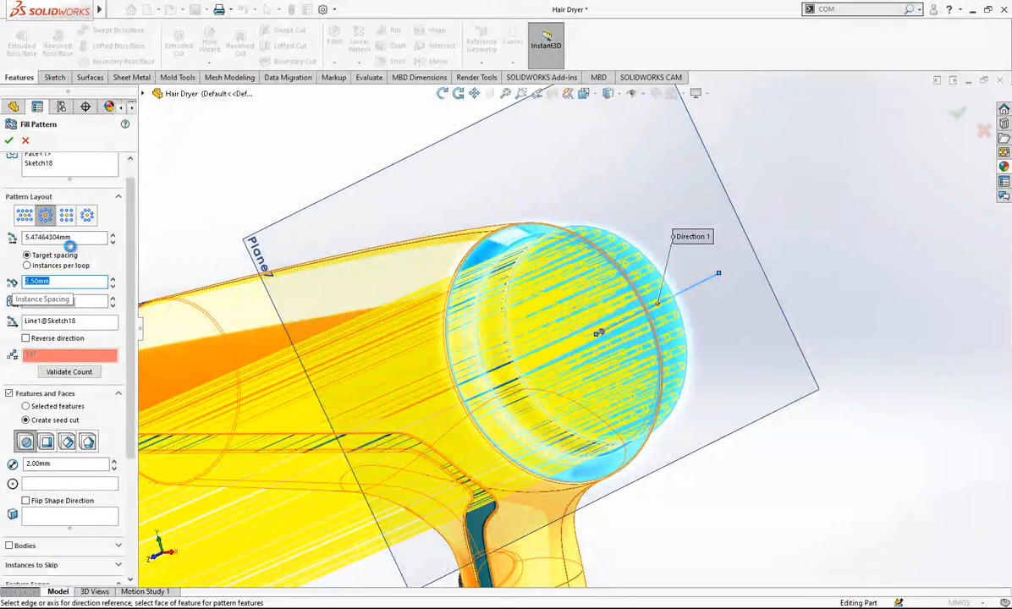
pyautogui.moveTo(71, 238); pyautogui.dragTo(48, 237)
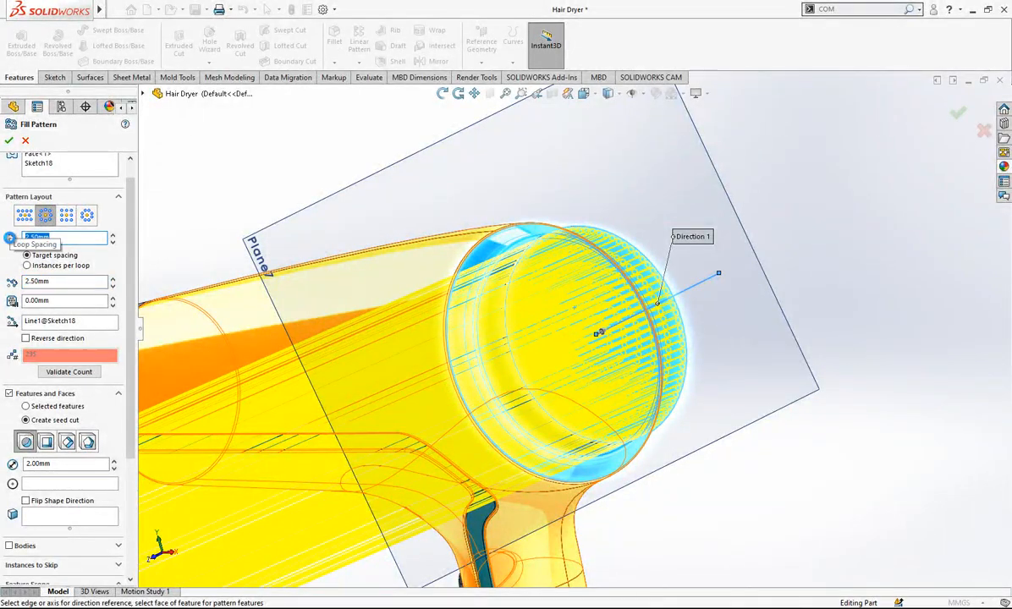
pyautogui.scroll(-5, 615, 254)
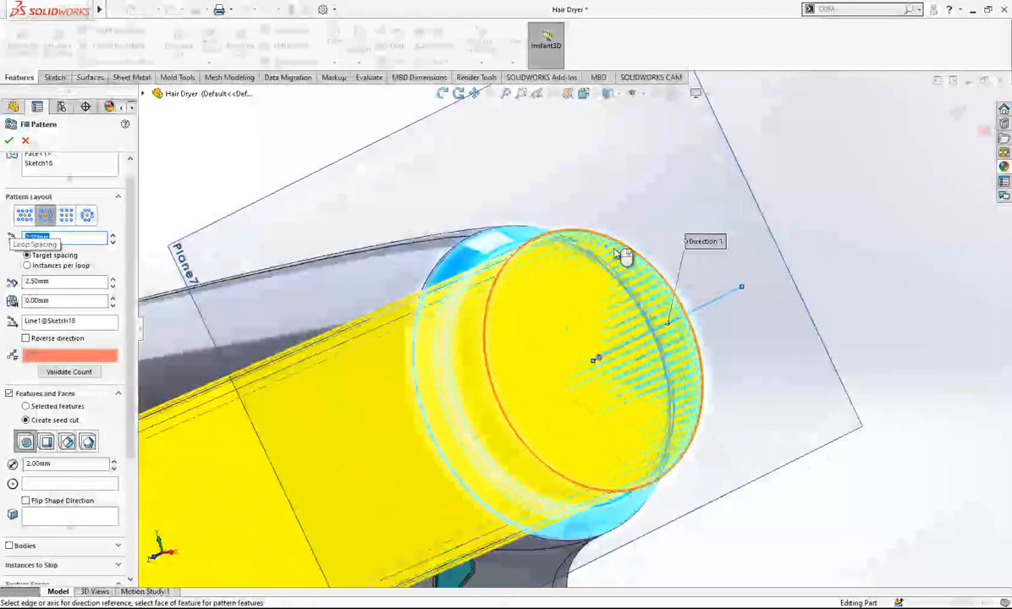
pyautogui.moveTo(675, 295); pyautogui.dragTo(575, 440, button='middle')
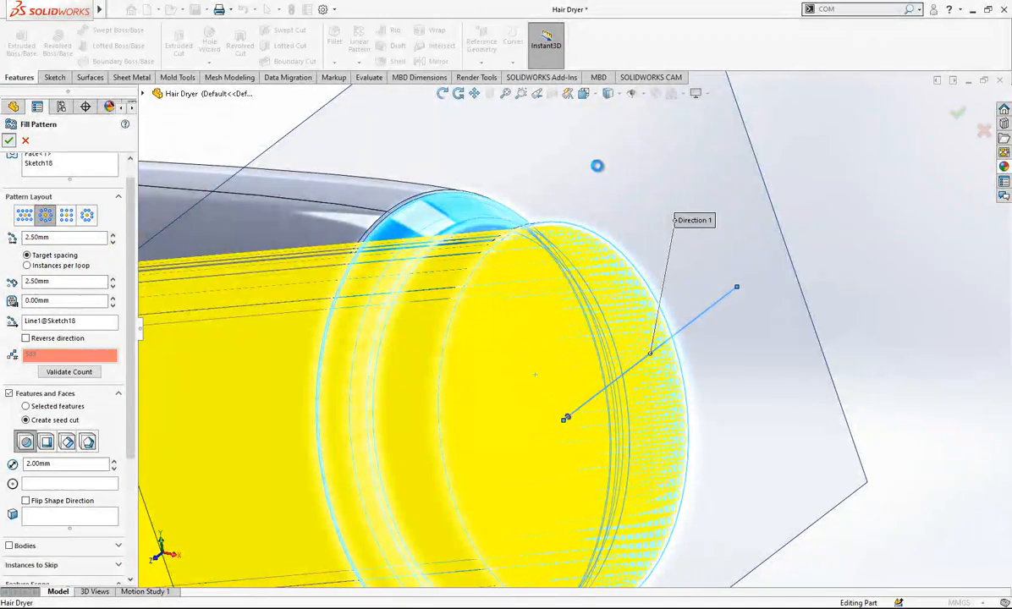
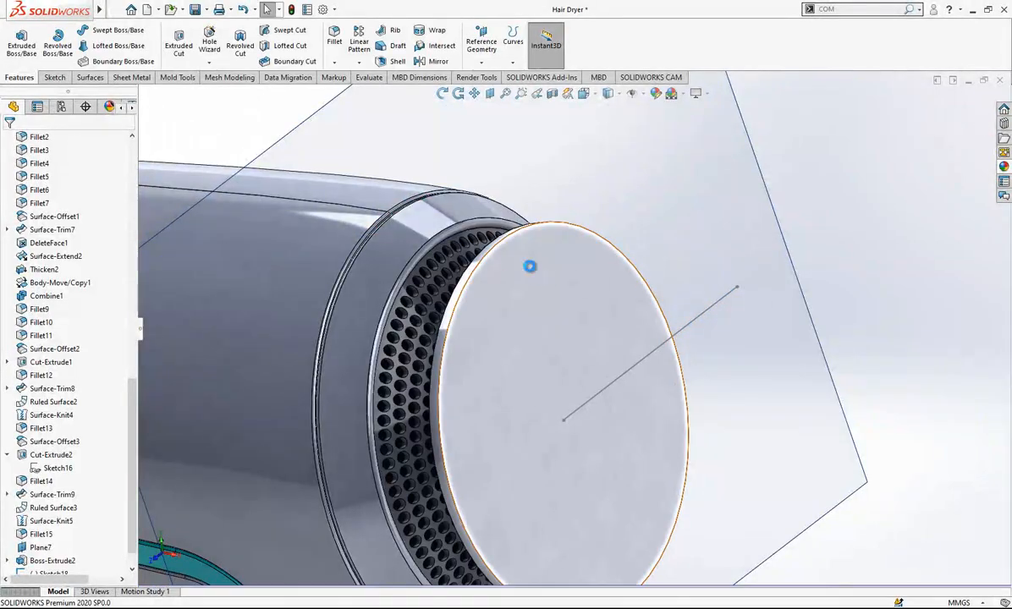
# - Hide the disc body and the sketch of the pattern's direction line
pyautogui.scroll(1, 529, 266)
pyautogui.click(530, 265)
pyautogui.click(600, 230)
pyautogui.moveTo(591, 333); pyautogui.dragTo(541, 347, button='middle')
pyautogui.click(710, 313)
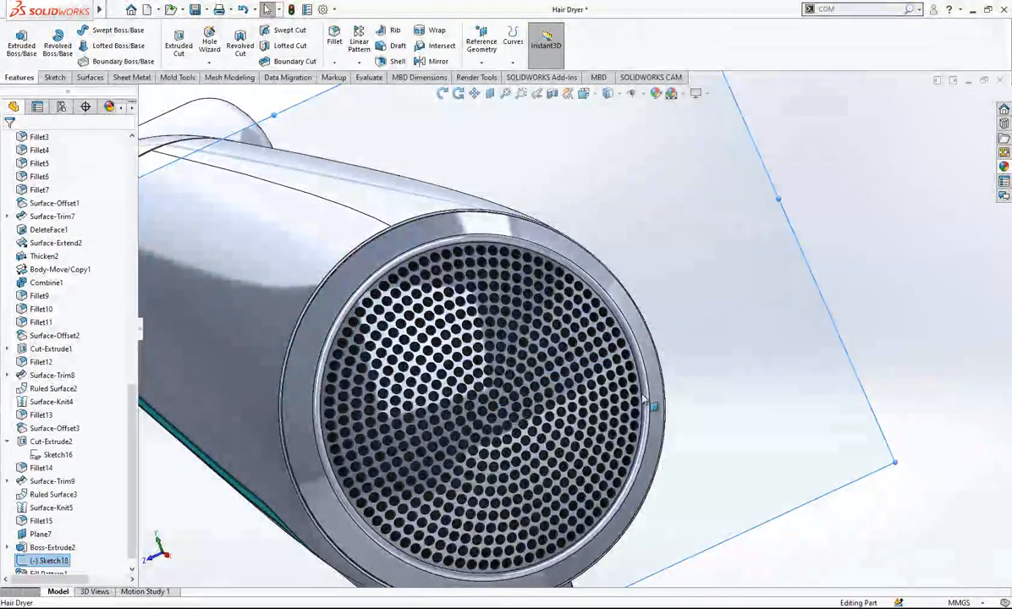
pyautogui.click(642, 399)
# - Examine the perforated rear dome up close and from different angles
pyautogui.scroll(2, 642, 400)
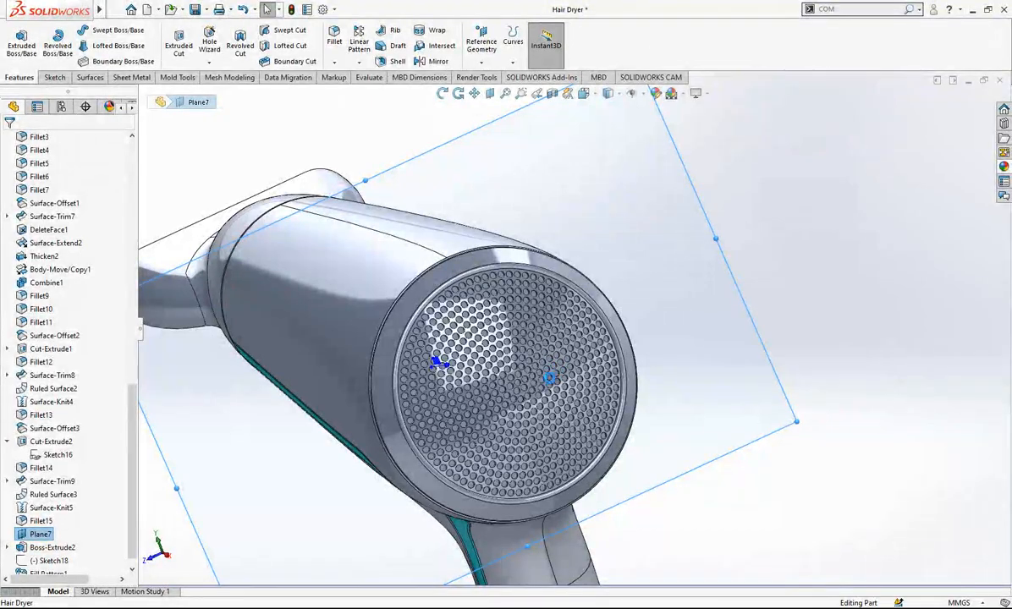
pyautogui.scroll(-2, 550, 370)
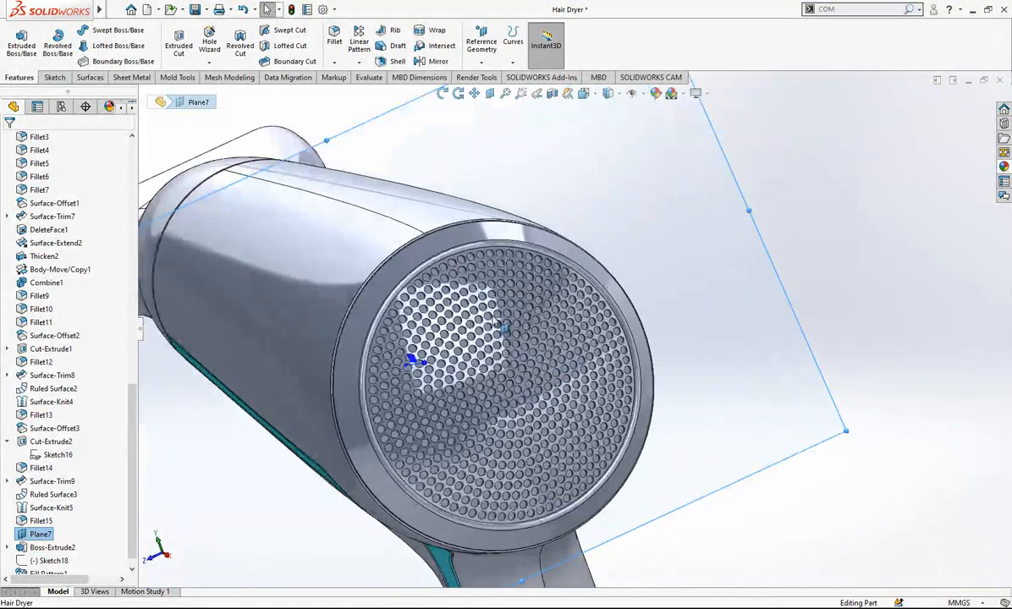
pyautogui.moveTo(494, 369); pyautogui.dragTo(528, 337, button='middle')
pyautogui.scroll(-5, 525, 338)
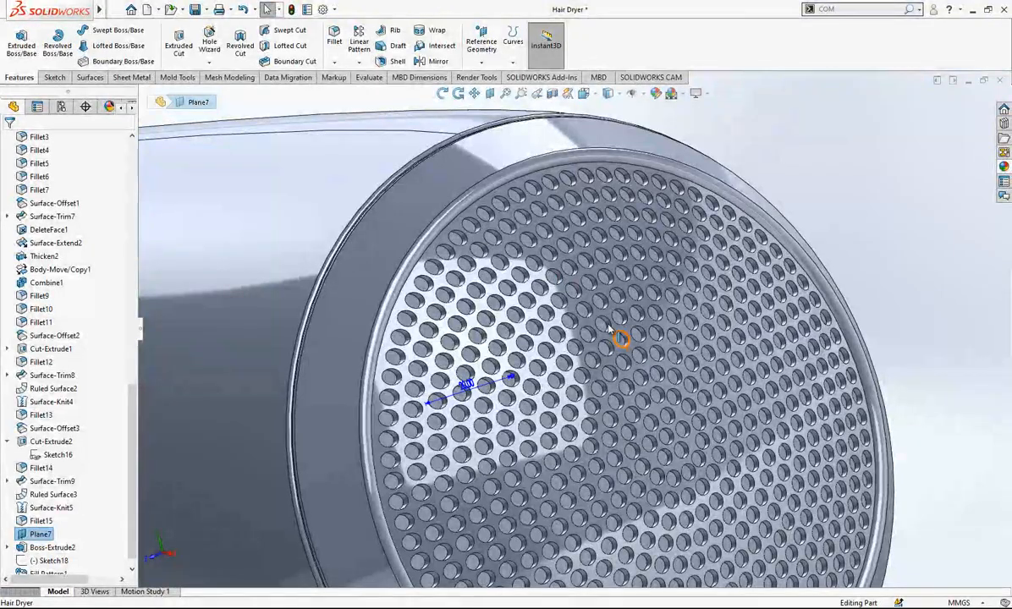
pyautogui.scroll(2, 607, 327)
pyautogui.moveTo(587, 395); pyautogui.dragTo(671, 349, button='middle')
pyautogui.scroll(3, 568, 345)
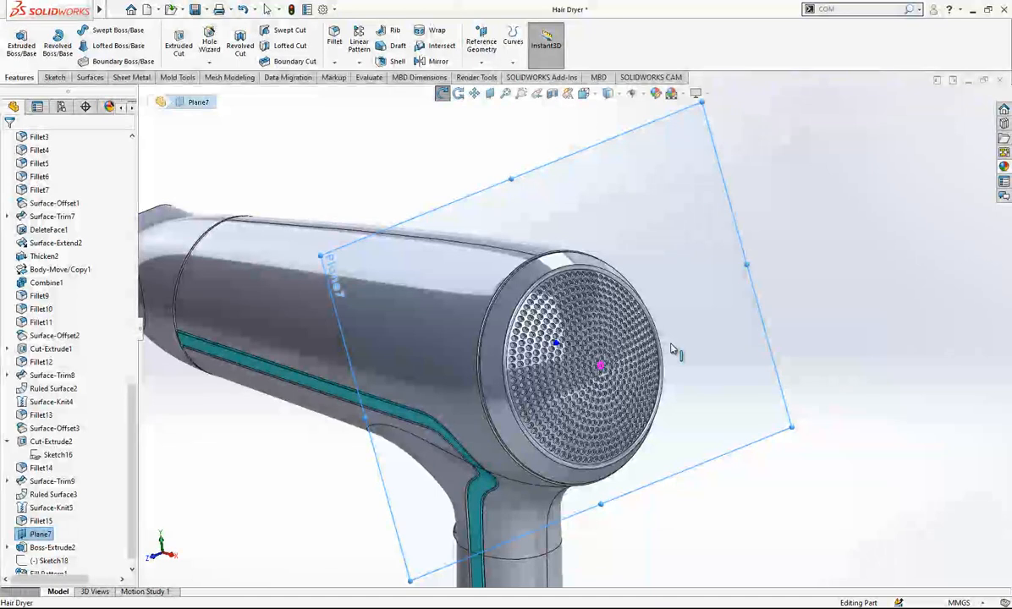
pyautogui.scroll(1, 593, 308)
pyautogui.scroll(-1, 458, 448)
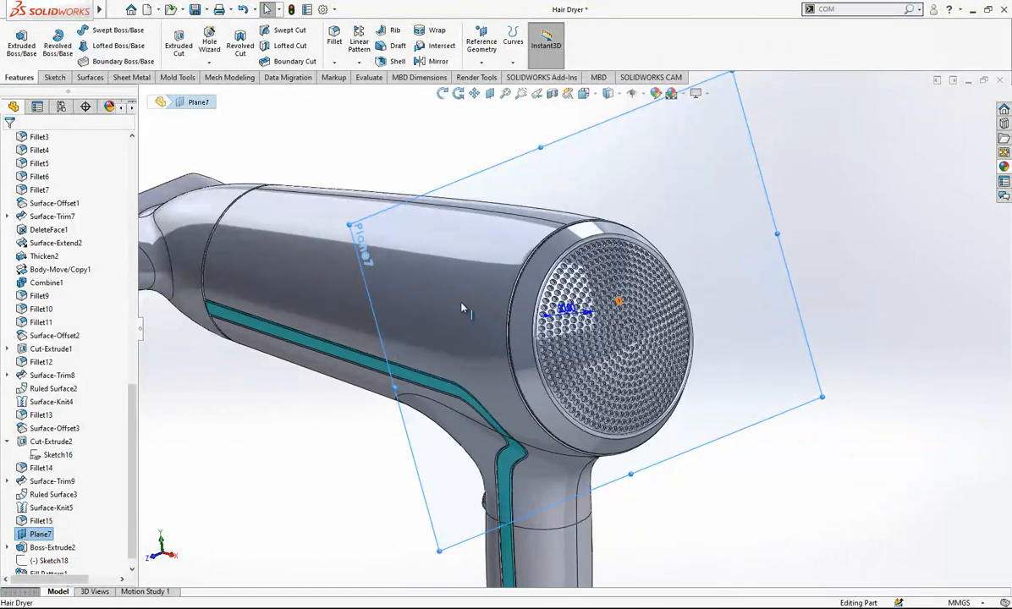
# - Change the display style to Shaded without edges and hide the offset plane behind the dryer
pyautogui.click(512, 152)
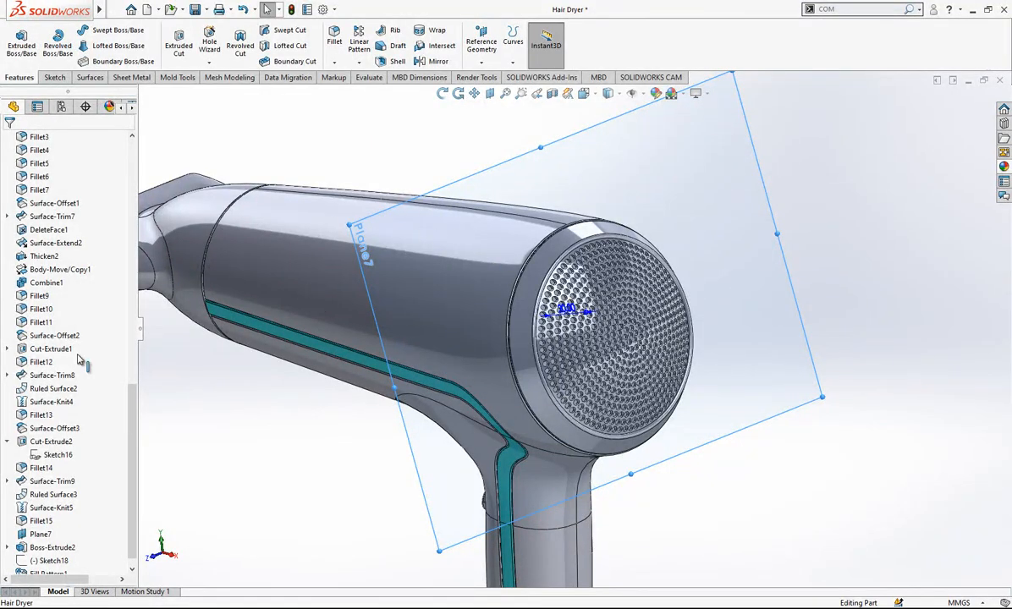
pyautogui.click(609, 95)
pyautogui.click(610, 126)
pyautogui.click(613, 127)
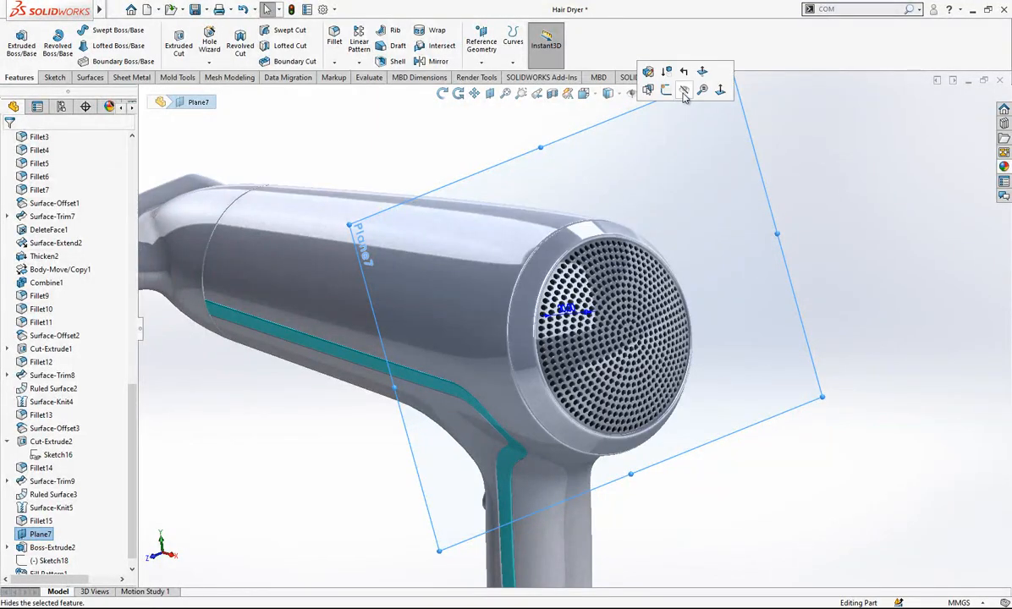
pyautogui.click(681, 93)
# - Inspect the shaded hair dryer in the Front view, from the rear grille to the handle's lower end
pyautogui.scroll(3, 684, 248)
pyautogui.moveTo(687, 253); pyautogui.dragTo(613, 338, button='middle')
pyautogui.click(584, 95)
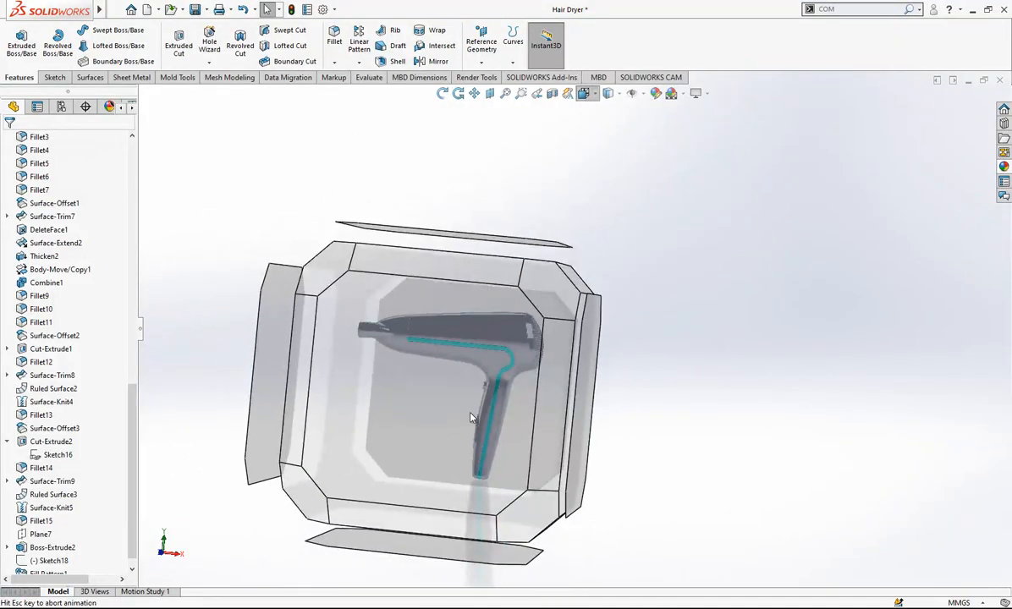
pyautogui.click(467, 416)
pyautogui.scroll(-8, 829, 302)
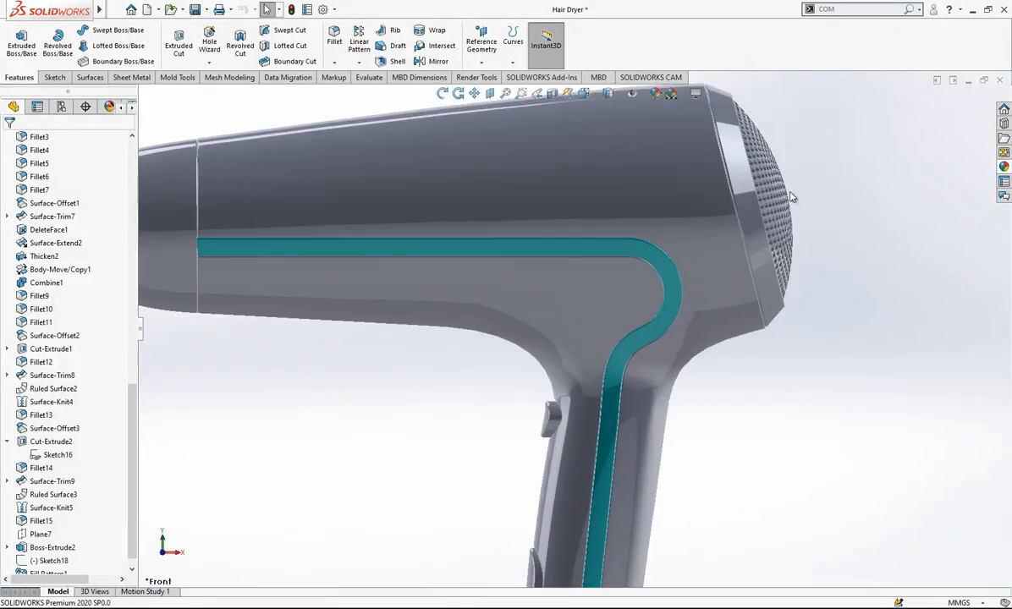
pyautogui.scroll(4, 694, 220)
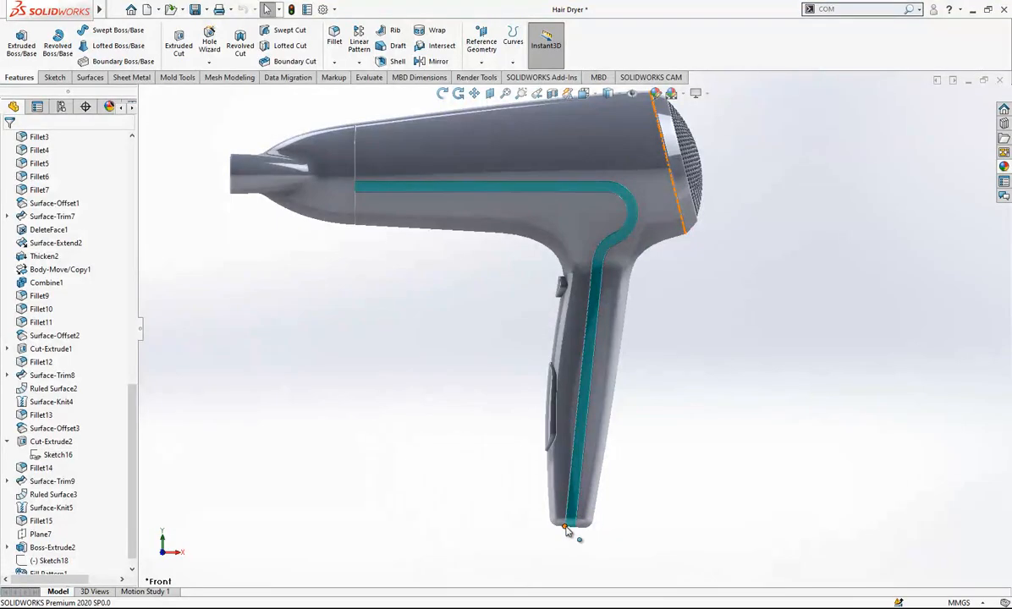
# - Show Sketch9, the handle profile sketch used by Surface-Loft2
pyautogui.moveTo(131, 470); pyautogui.dragTo(136, 330)
pyautogui.click(50, 308)
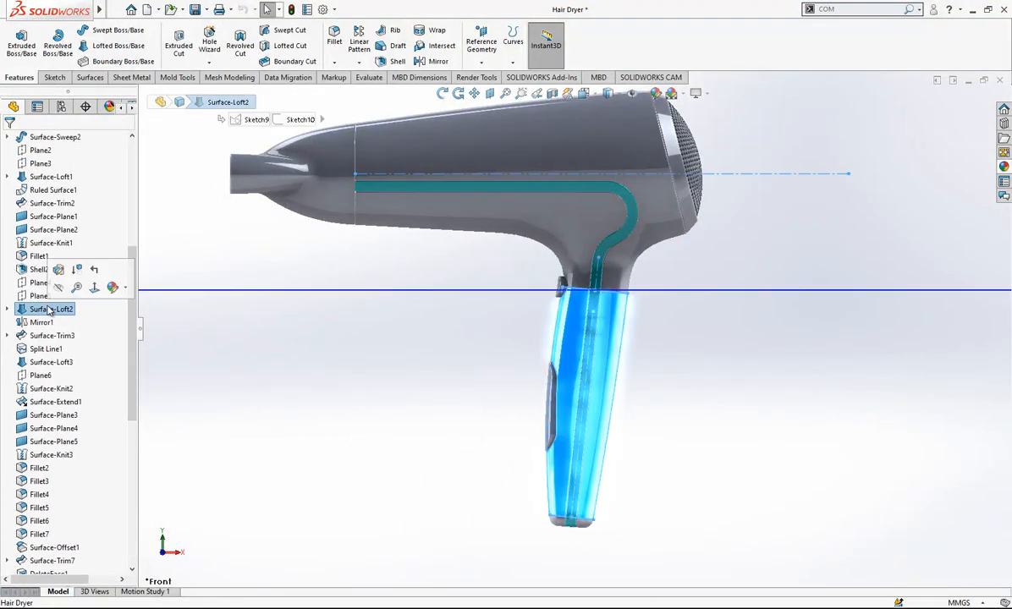
pyautogui.click(198, 386)
pyautogui.click(33, 310)
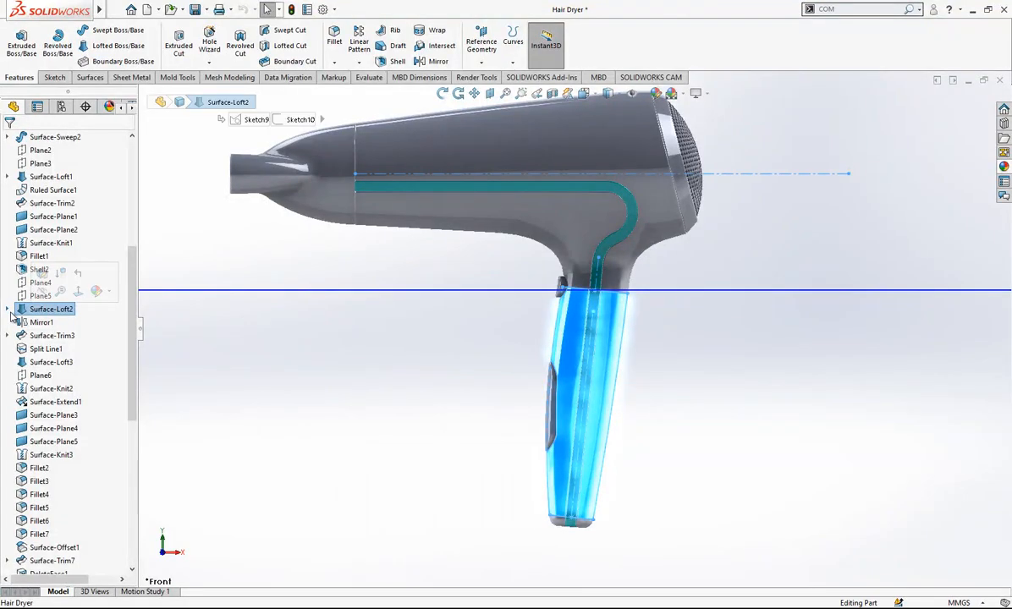
pyautogui.click(7, 308)
pyautogui.click(38, 323)
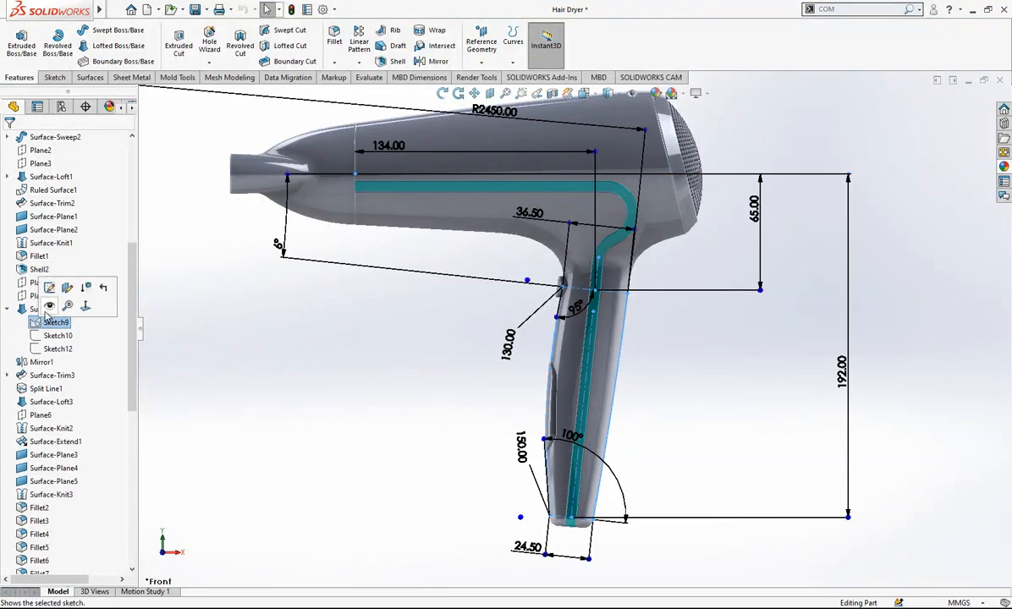
pyautogui.click(49, 306)
pyautogui.click(239, 339)
pyautogui.scroll(2, 575, 423)
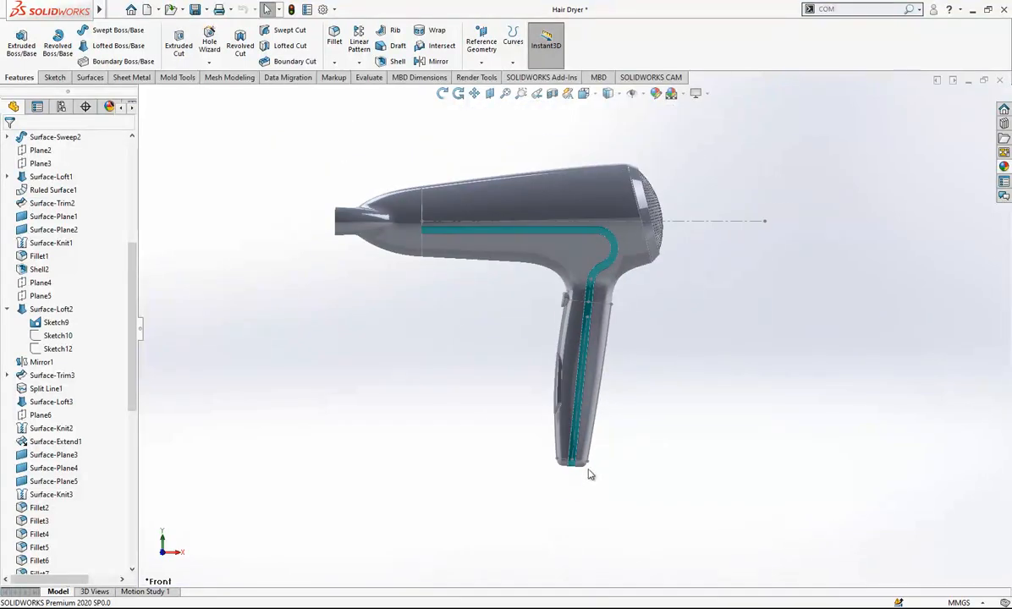
pyautogui.scroll(-1, 654, 268)
# - Start a sketch on the Front Plane and draw a steep line downward from the handle's bottom end
pyautogui.moveTo(132, 290); pyautogui.dragTo(142, 153)
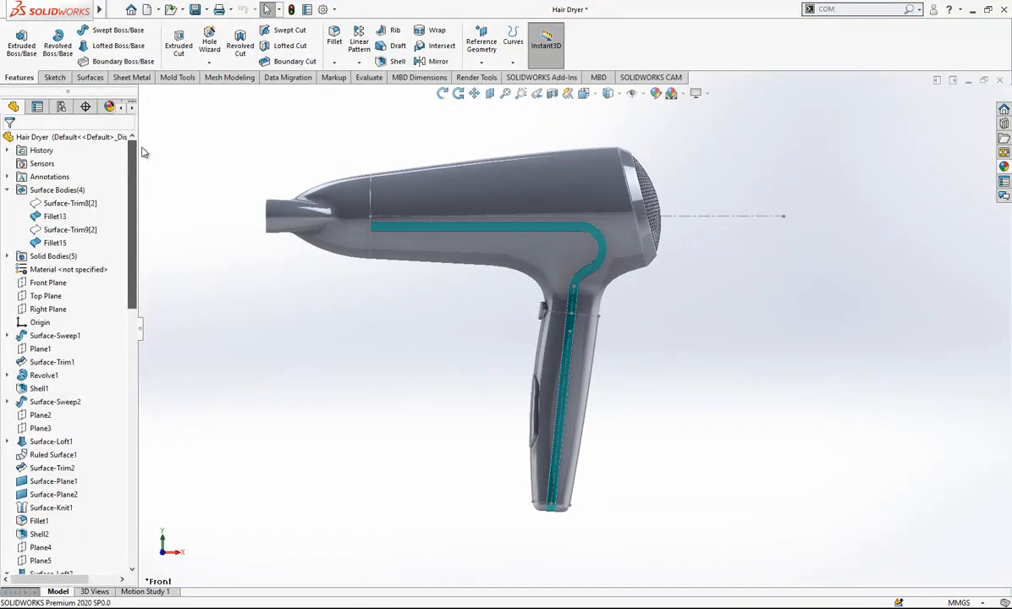
pyautogui.click(7, 189)
pyautogui.click(42, 230)
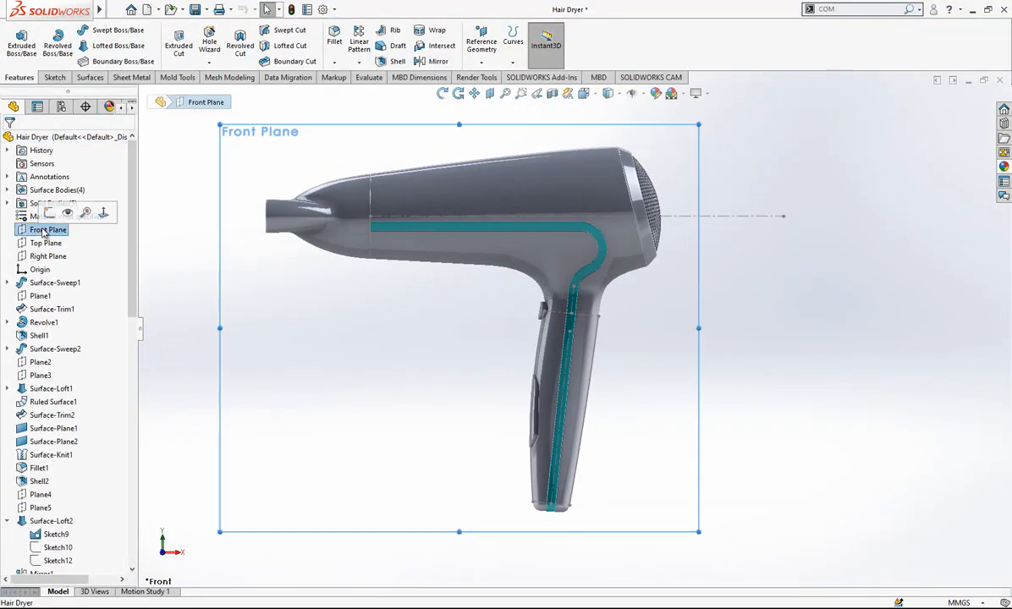
pyautogui.click(51, 212)
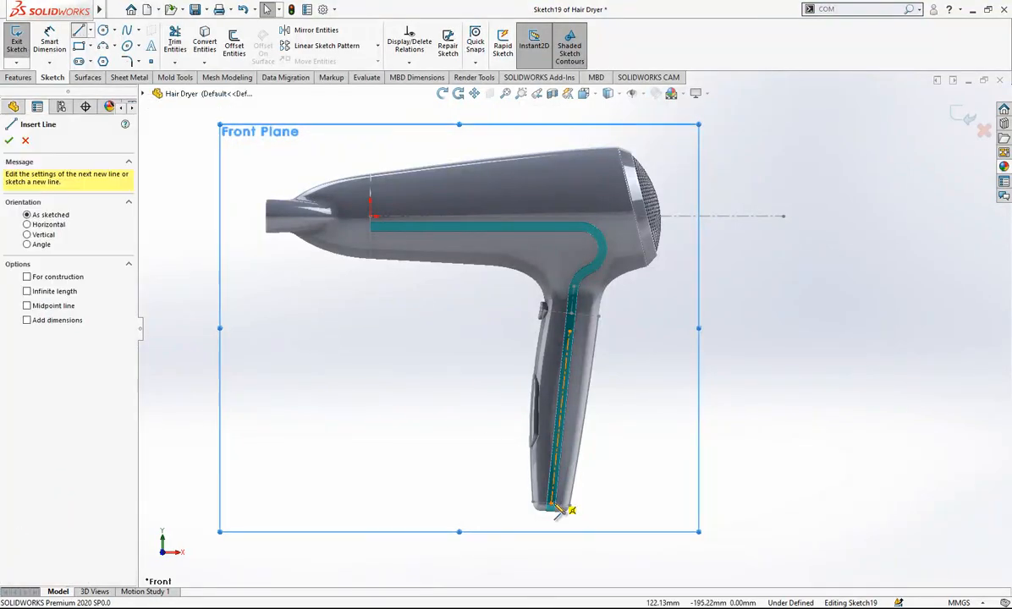
pyautogui.scroll(-5, 556, 489)
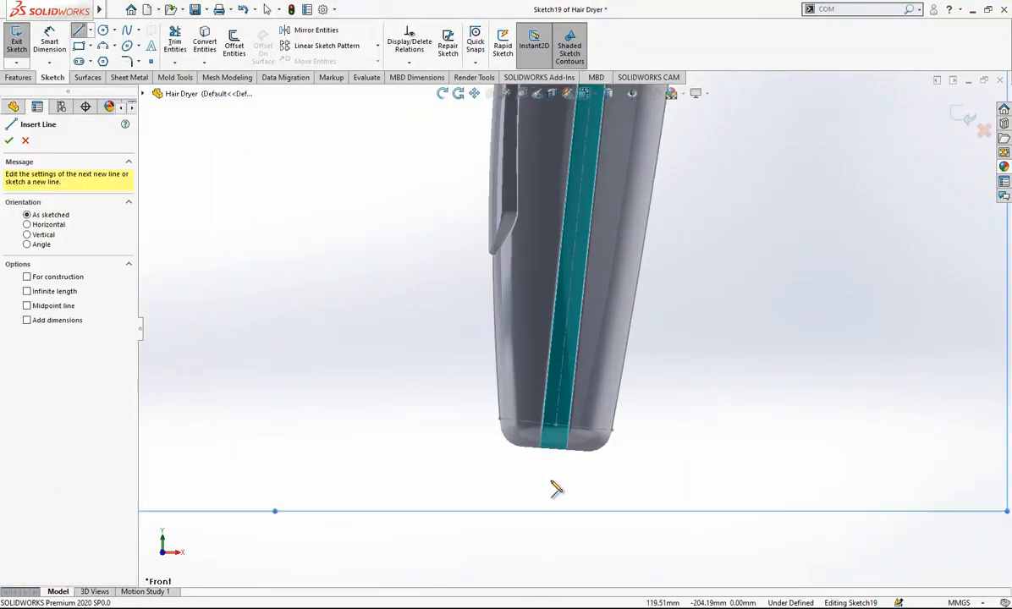
pyautogui.click(529, 444)
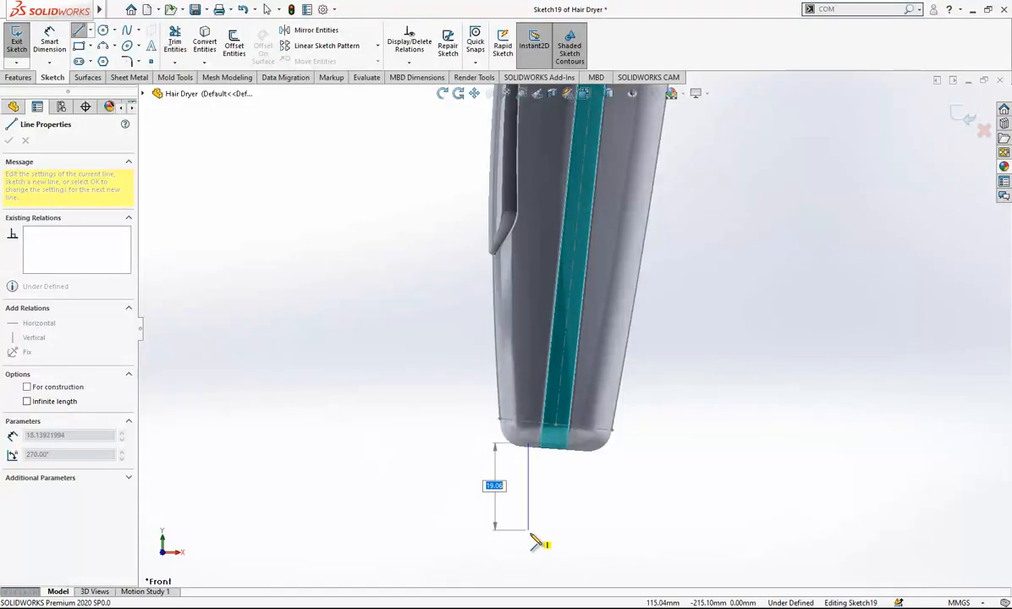
pyautogui.scroll(3, 533, 529)
pyautogui.click(555, 520)
pyautogui.scroll(-5, 546, 457)
pyautogui.press('Escape')
# - Place the line's upper end on the handle's bottom edge and its lower end about 37 mm below
pyautogui.moveTo(521, 328)
pyautogui.mouseDown()
pyautogui.moveTo(509, 355)
pyautogui.moveTo(511, 334)
pyautogui.mouseUp()
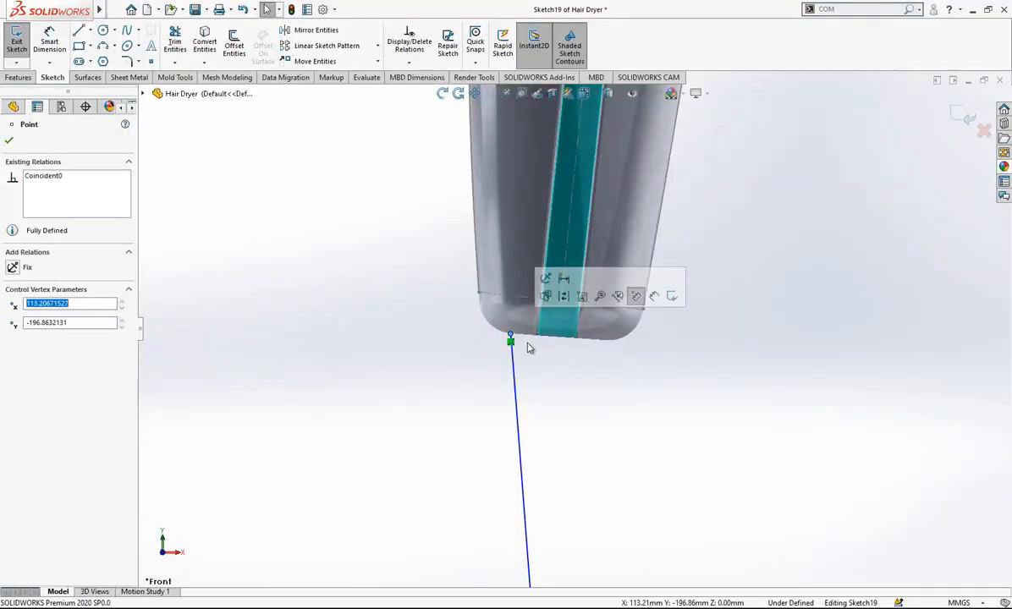
pyautogui.scroll(3, 528, 347)
pyautogui.click(558, 492)
pyautogui.moveTo(551, 505); pyautogui.dragTo(547, 479)
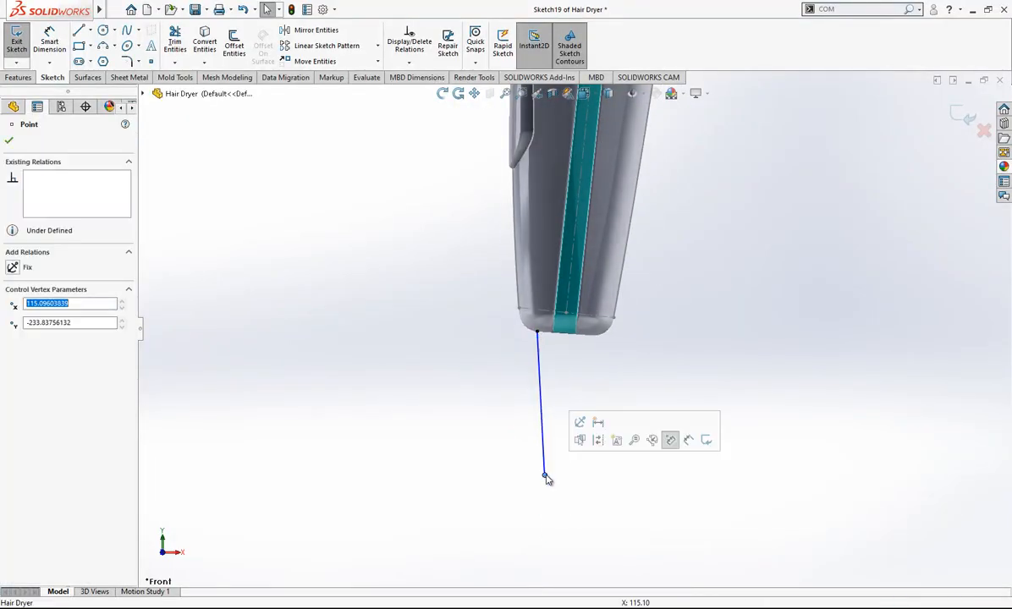
# - Convert Sketch9's centre line into the sketch and lengthen it along its direction to beyond the sketched line's lower end
pyautogui.click(723, 363)
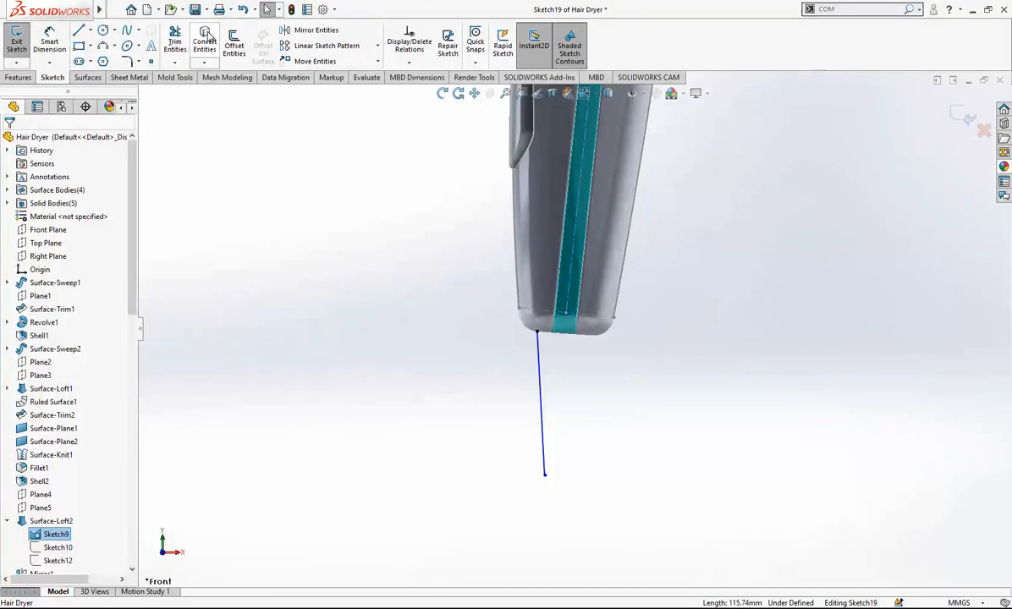
pyautogui.moveTo(566, 313); pyautogui.dragTo(543, 534)
pyautogui.click(560, 448)
pyautogui.click(557, 416)
pyautogui.click(611, 382)
# - Reposition the sketched line's lower end so the line runs almost vertically beside the centre line
pyautogui.click(537, 471)
pyautogui.moveTo(533, 475)
pyautogui.mouseDown()
pyautogui.moveTo(538, 507)
pyautogui.moveTo(536, 480)
pyautogui.mouseUp()
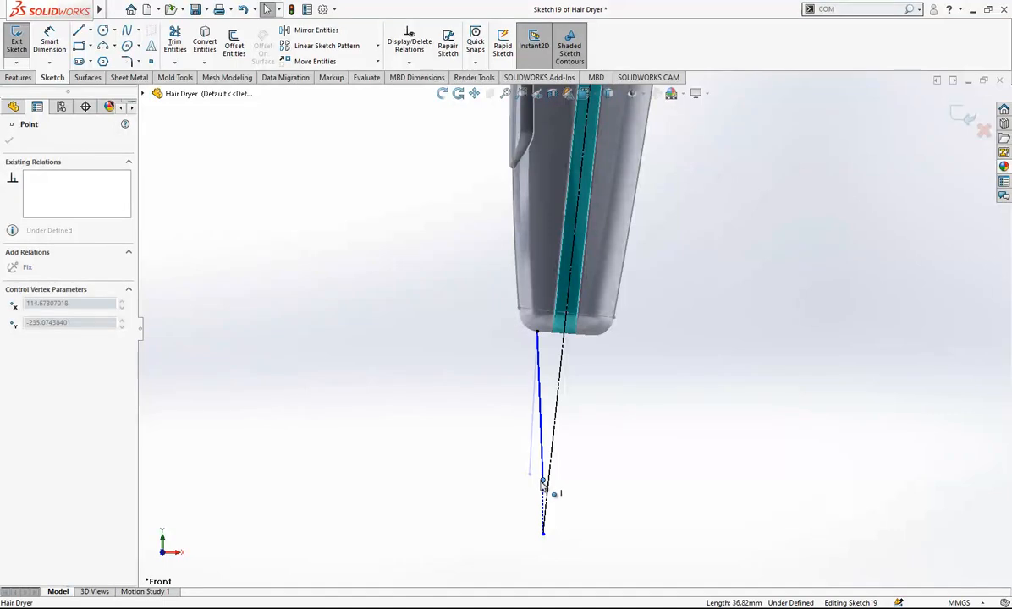
pyautogui.scroll(-2, 541, 533)
pyautogui.click(652, 449)
# - Close the profile with a short perpendicular to the centre line, a line up along it, and one across the handle's bottom
pyautogui.press('l')
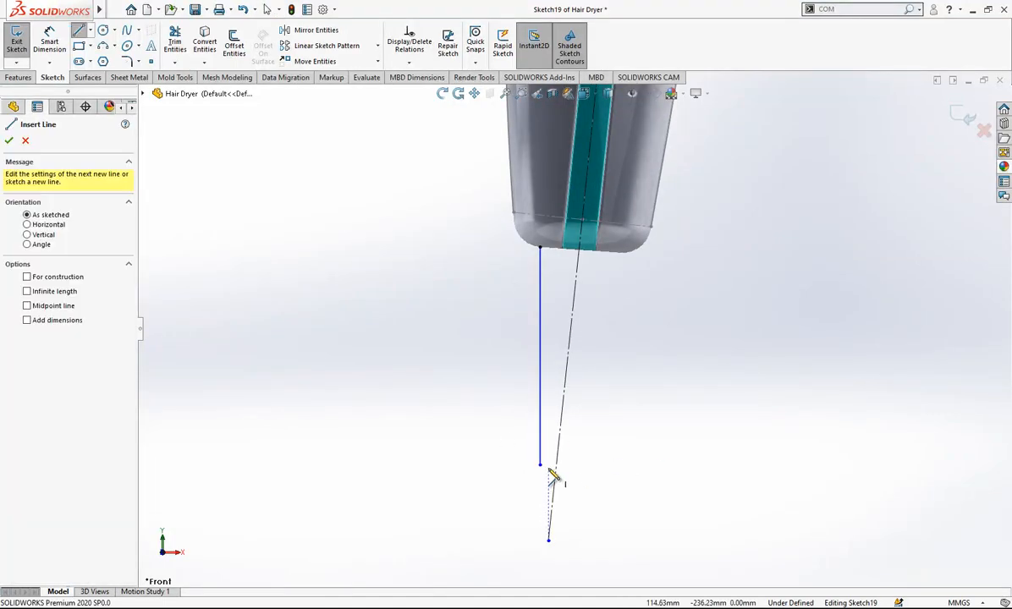
pyautogui.click(540, 466)
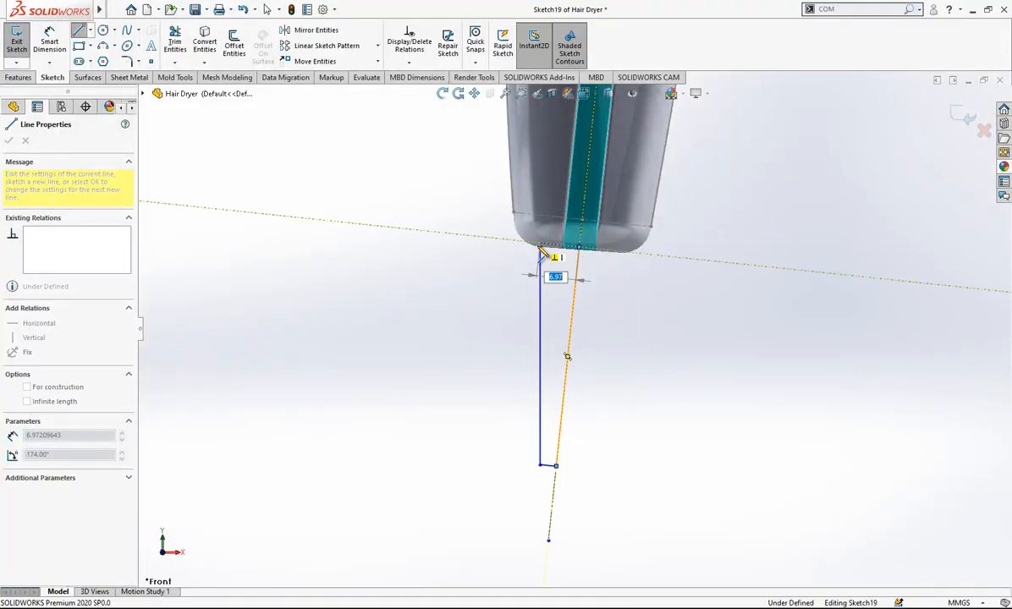
pyautogui.click(577, 249)
pyautogui.press('Escape')
pyautogui.scroll(3, 583, 271)
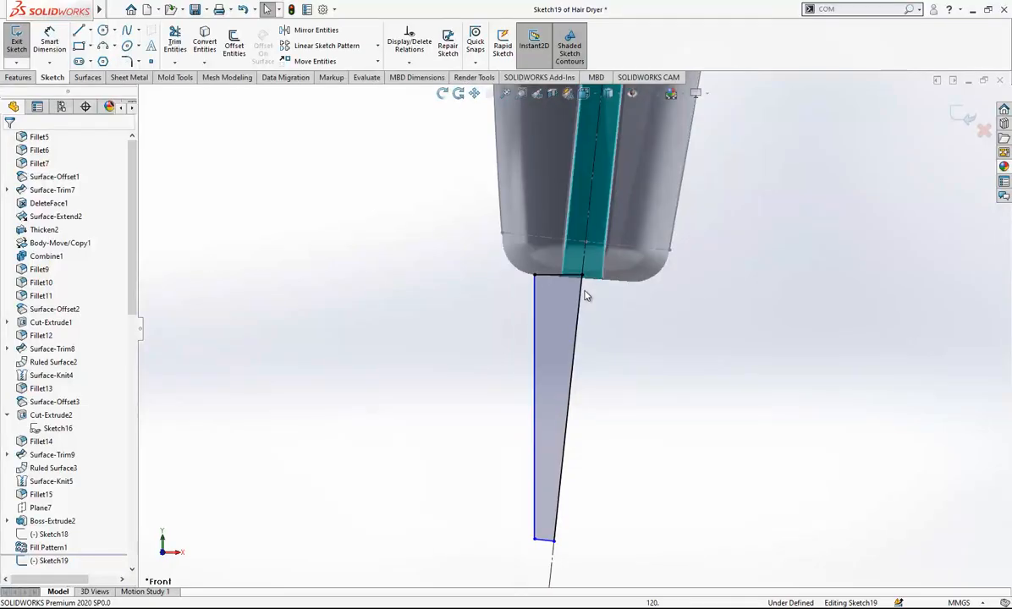
# - Dimension the profile's centre-line side to 40 mm and the angle between its two long sides to 5°
pyautogui.press('d')
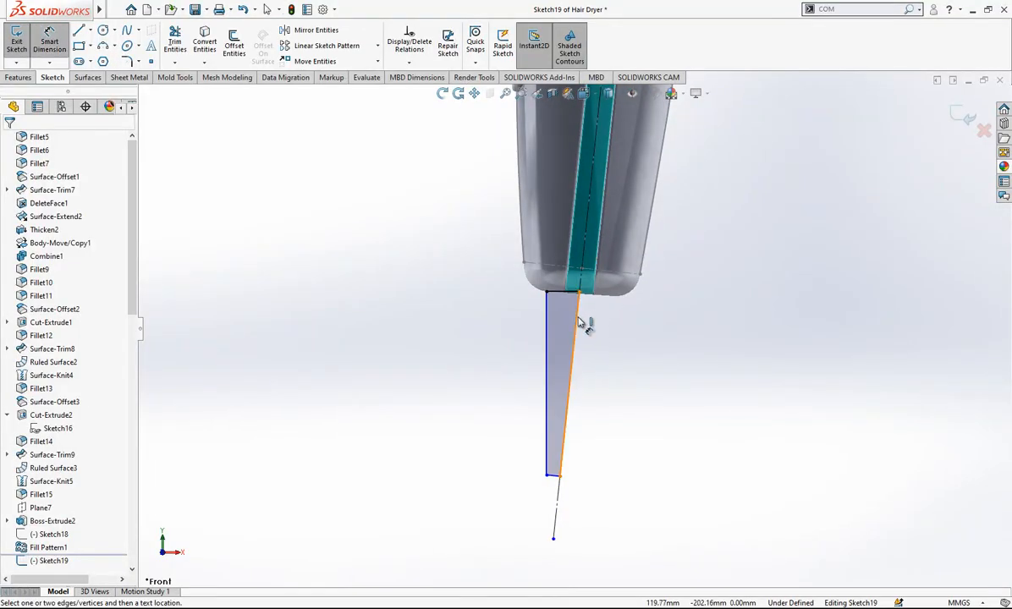
pyautogui.click(582, 322)
pyautogui.click(630, 525)
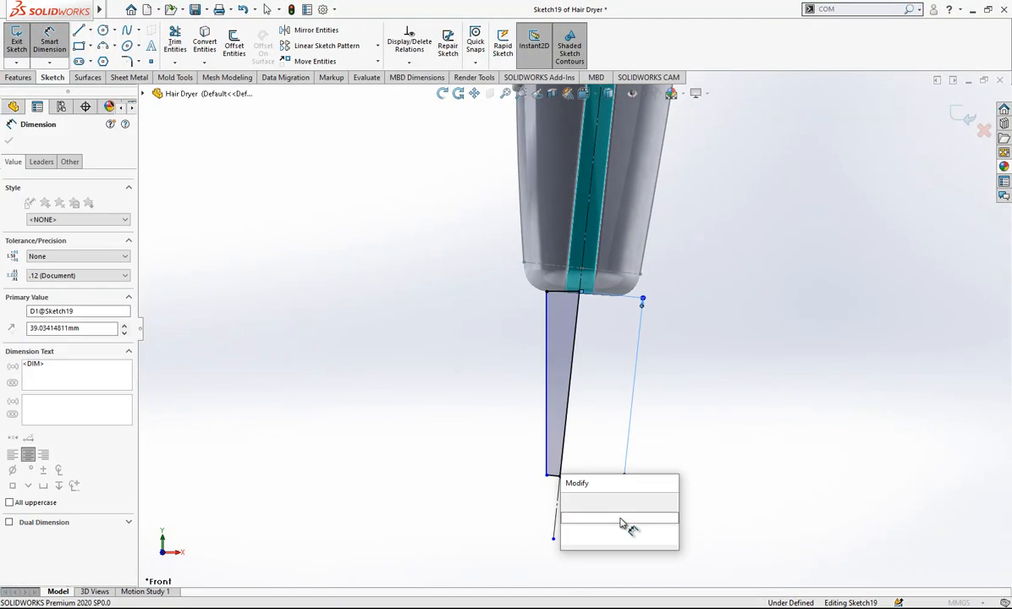
pyautogui.write('40')
pyautogui.press('Return')
pyautogui.click(548, 338)
pyautogui.click(569, 351)
pyautogui.click(559, 358)
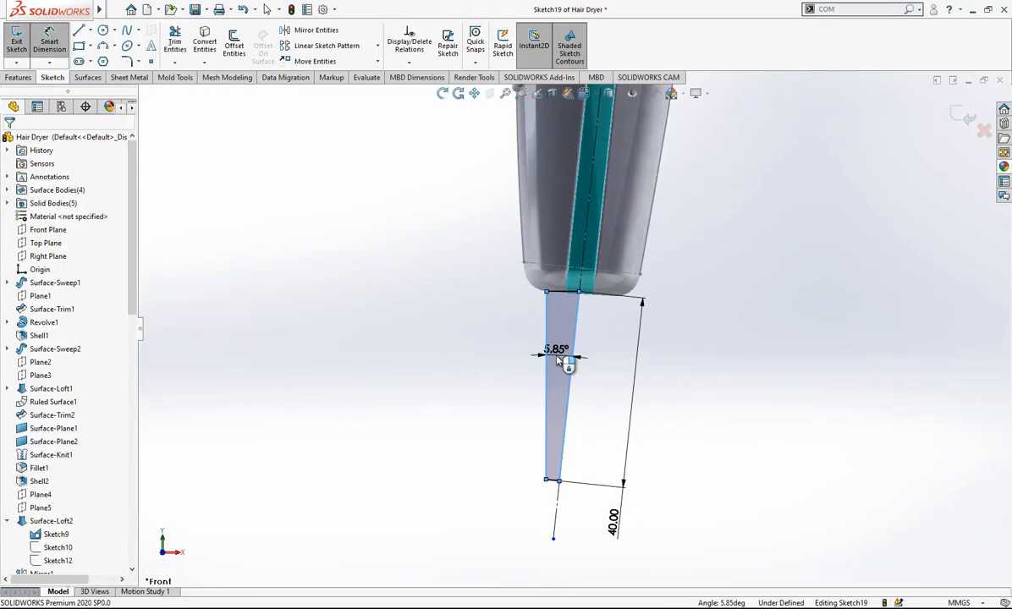
pyautogui.press('Return')
pyautogui.click(582, 278)
pyautogui.click(547, 292)
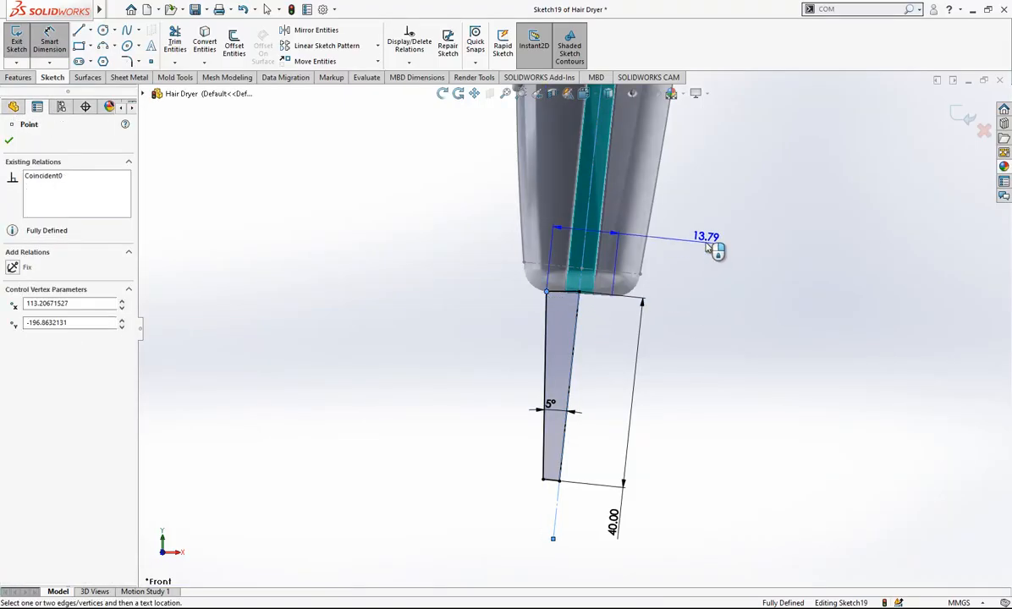
pyautogui.press('Escape')
# - Exit the sketch and revolve the profile 360° about its centre line as a separate body, with merge result off
pyautogui.scroll(-3, 639, 323)
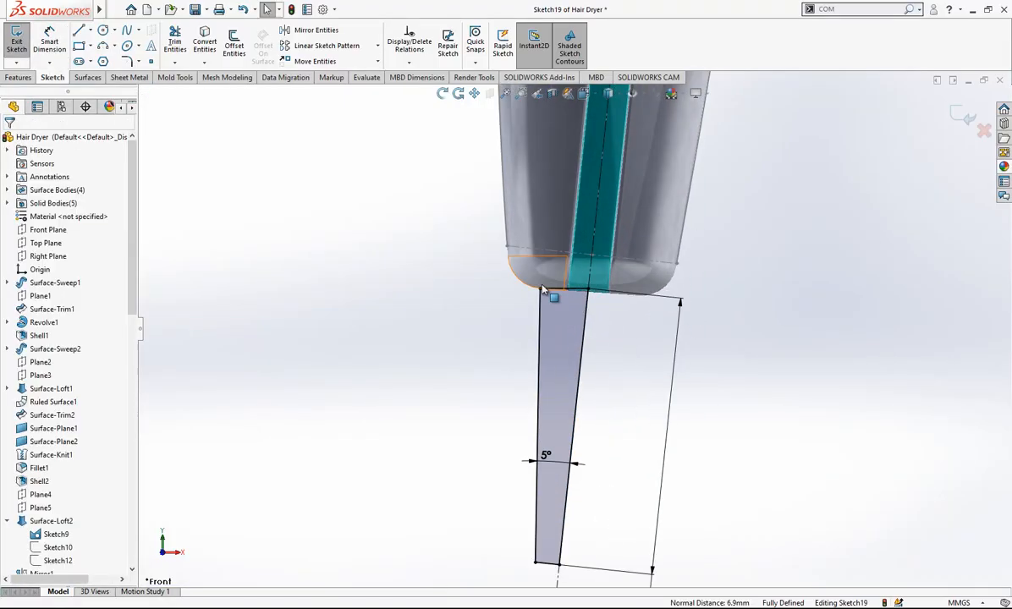
pyautogui.scroll(4, 552, 290)
pyautogui.click(954, 116)
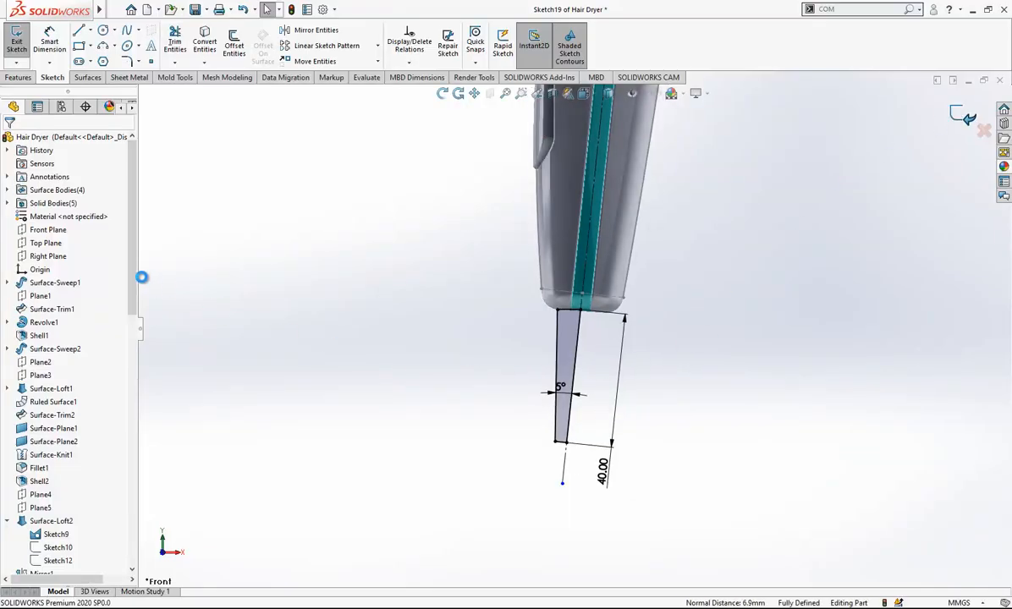
pyautogui.scroll(4, 106, 270)
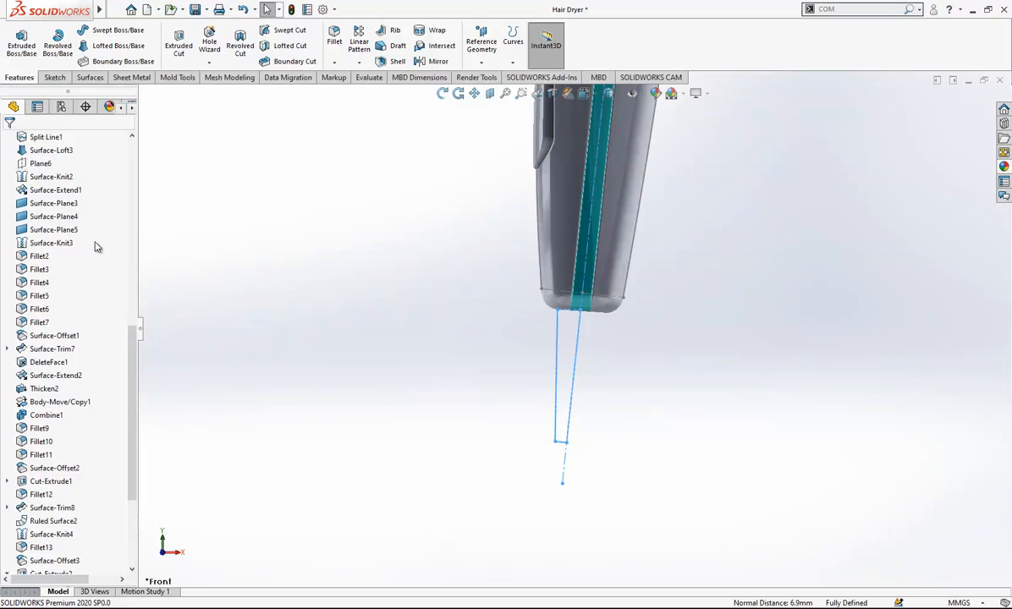
pyautogui.click(71, 42)
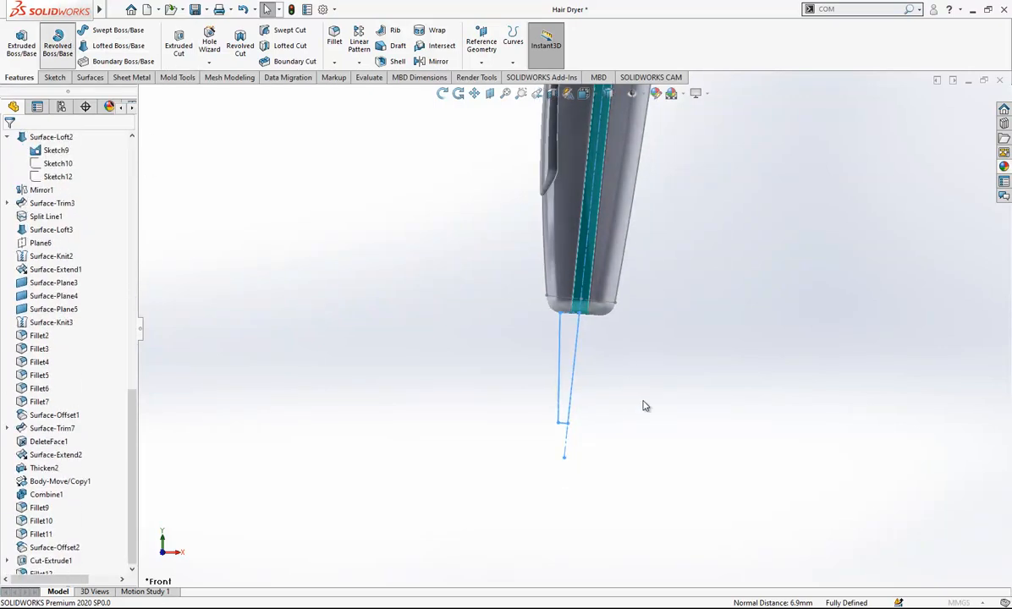
pyautogui.click(59, 253)
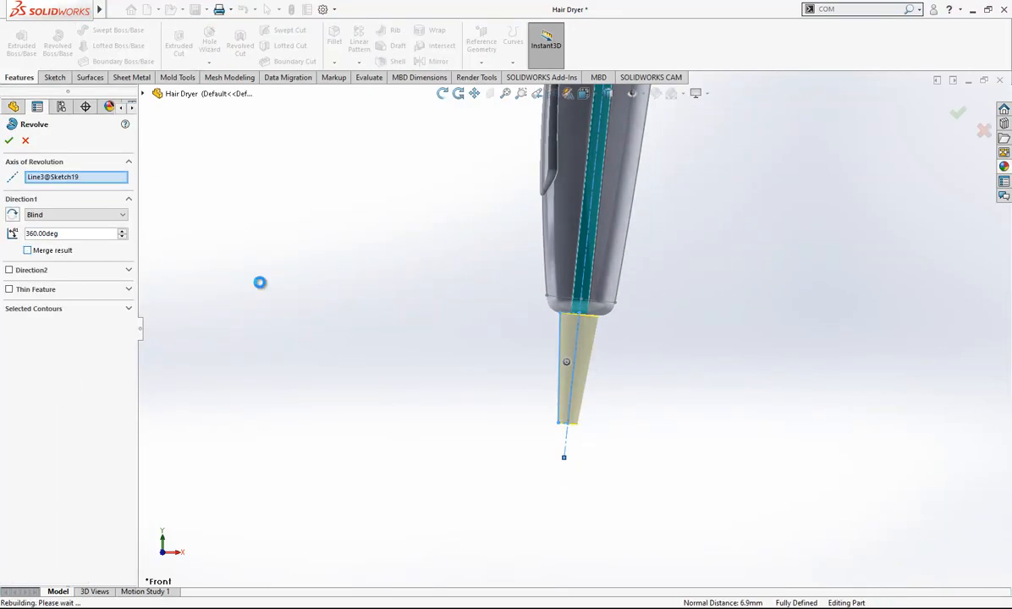
pyautogui.press('Return')
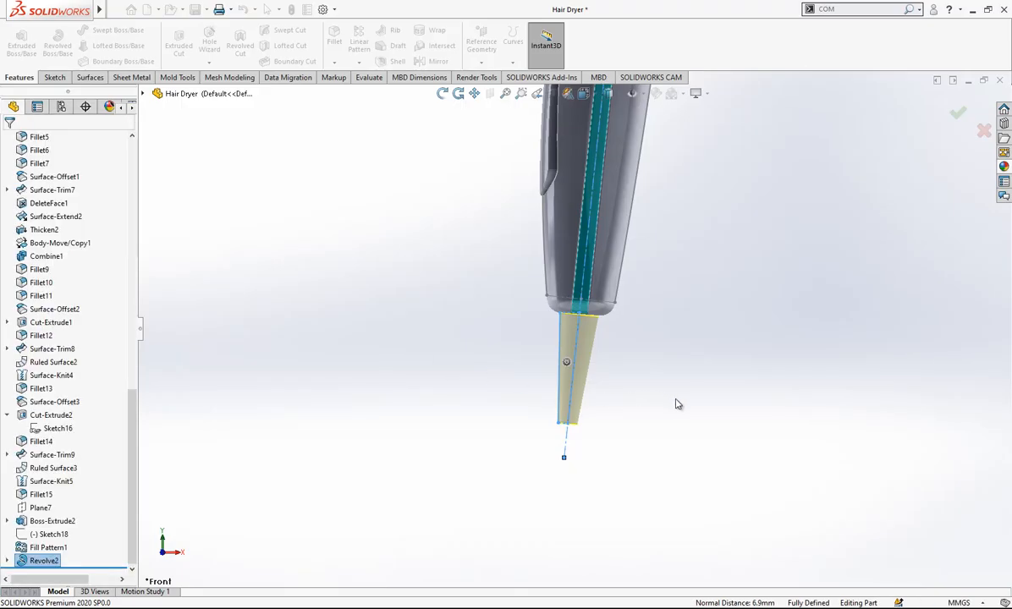
# - Set the length of the revolved cone below the handle to 50 mm
pyautogui.scroll(6, 689, 418)
pyautogui.scroll(-5, 604, 339)
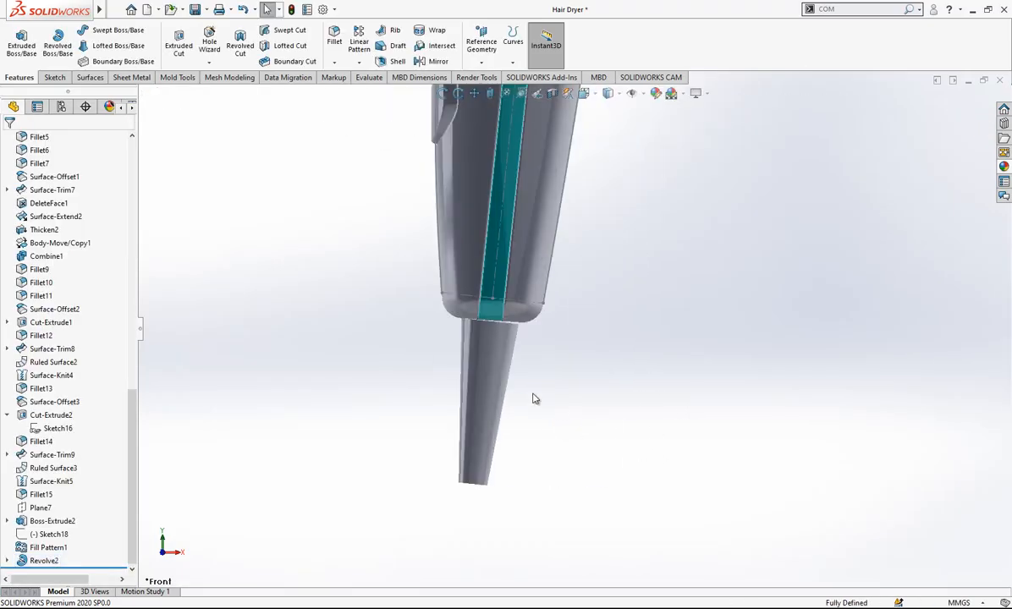
pyautogui.click(473, 359)
pyautogui.doubleClick(520, 519)
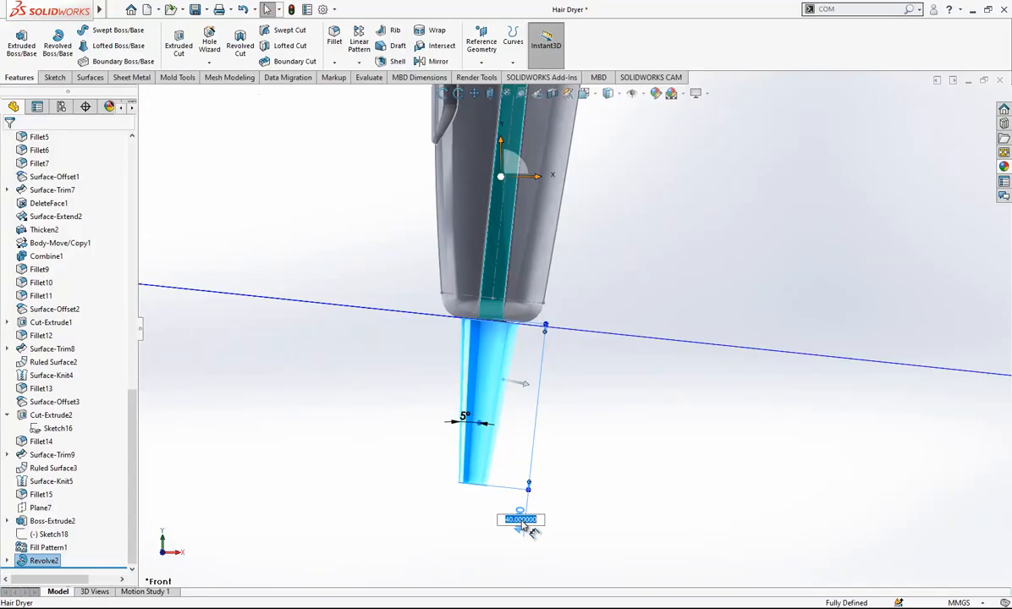
pyautogui.press('Return')
# - Try a 4° taper angle on the revolved cone, and settle on 3°
pyautogui.click(464, 422)
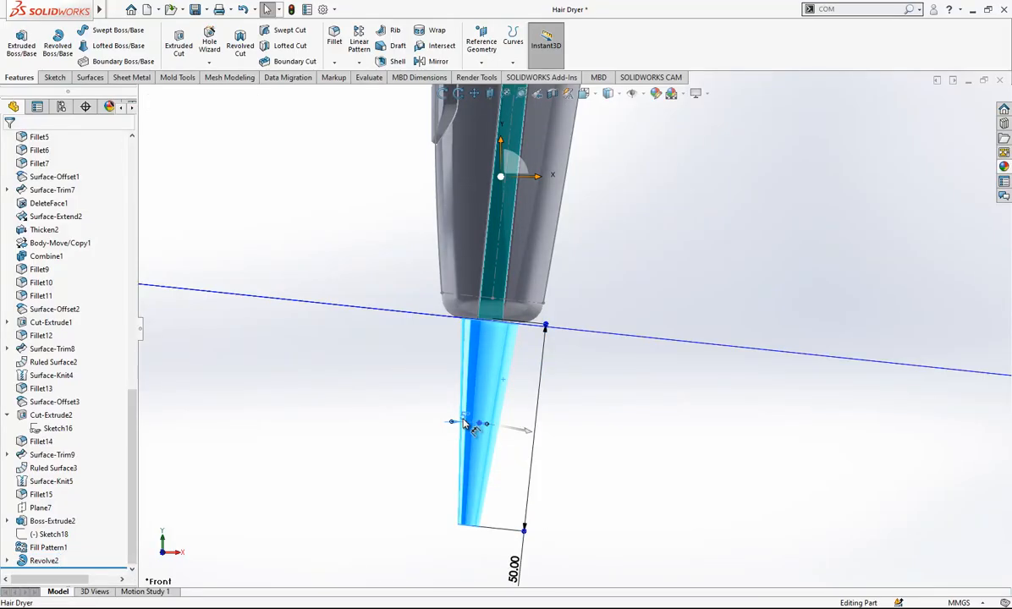
pyautogui.doubleClick(463, 423)
pyautogui.write('4')
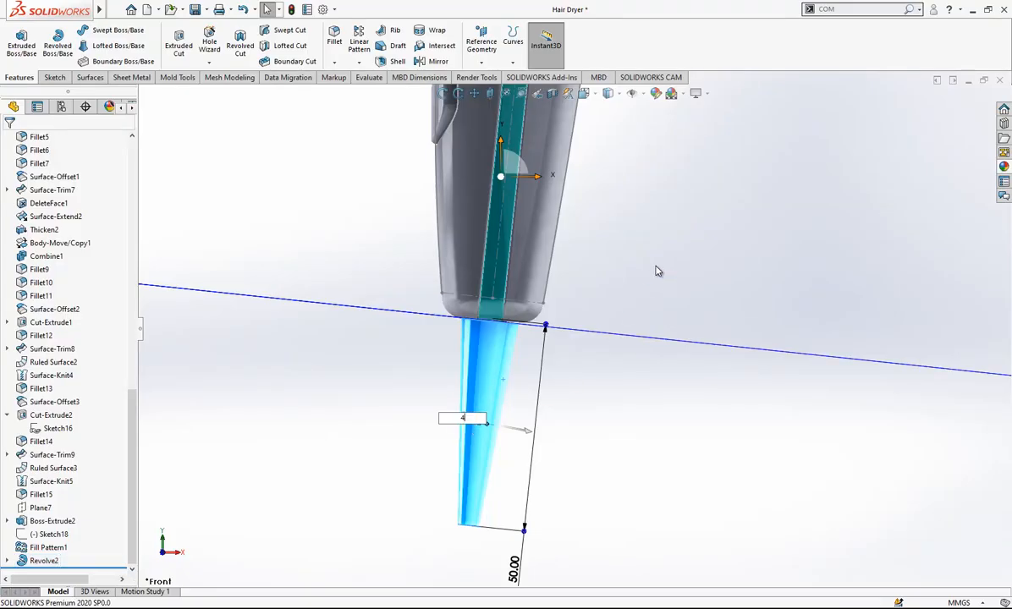
pyautogui.press('Return')
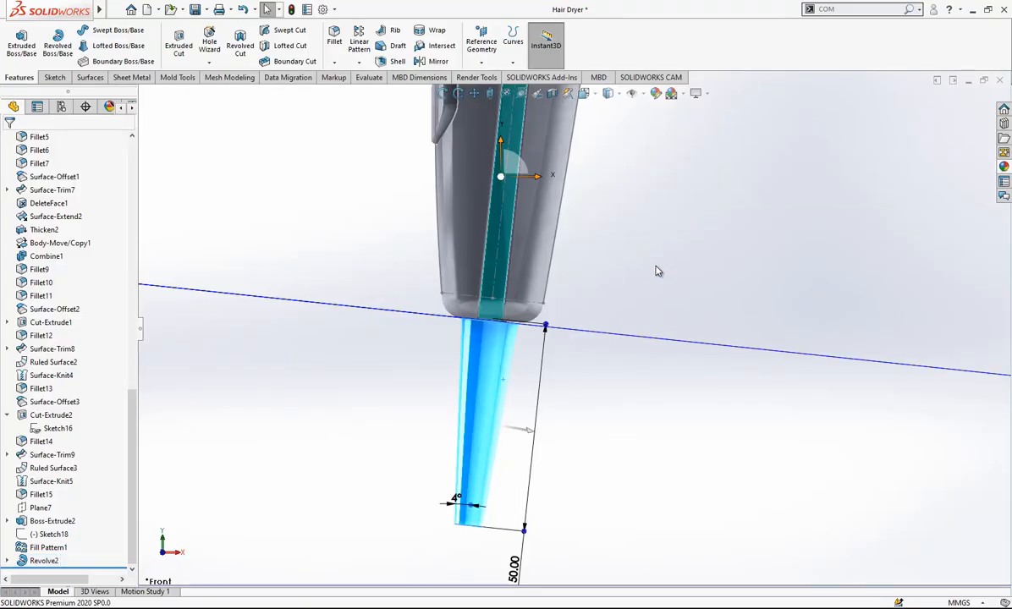
pyautogui.doubleClick(460, 502)
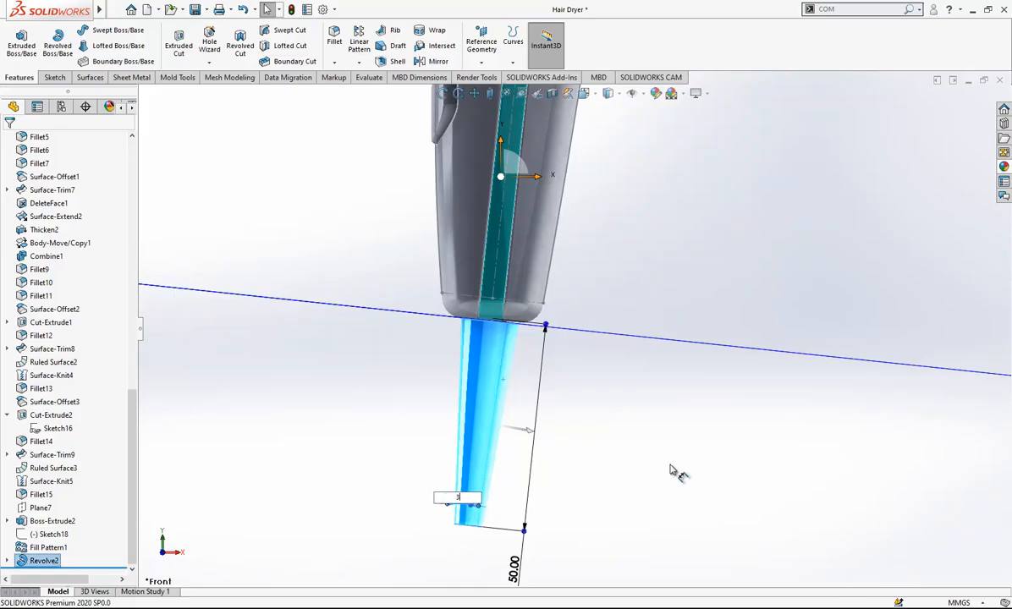
pyautogui.click(688, 332)
# - Start a sketch on the Front Plane and draw a tilted, nearly square profile of about 20 mm overlapping the cone's side
pyautogui.scroll(3, 524, 407)
pyautogui.moveTo(137, 415); pyautogui.dragTo(139, 156)
pyautogui.click(62, 231)
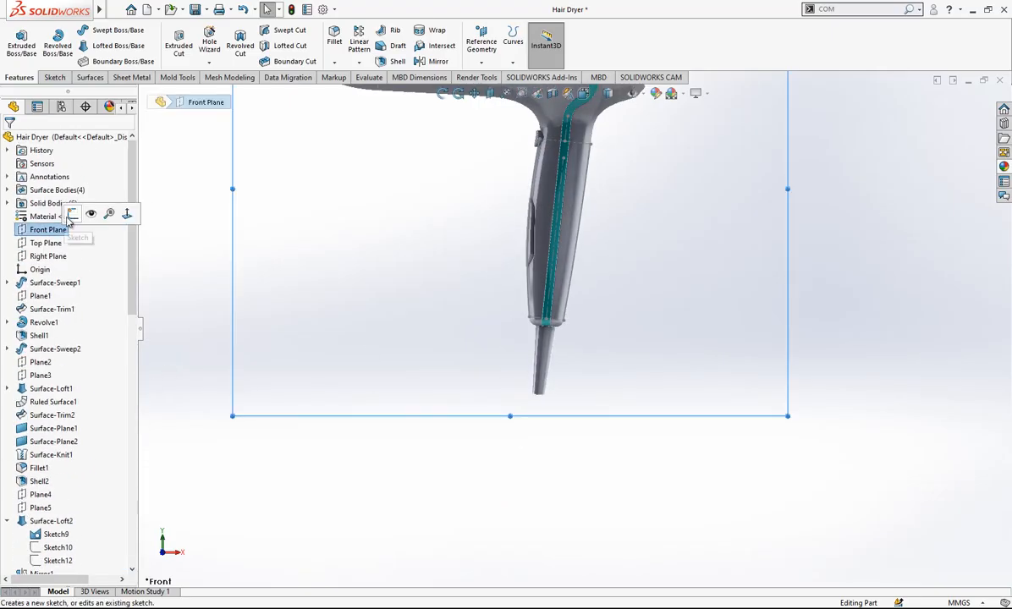
pyautogui.click(71, 212)
pyautogui.click(79, 32)
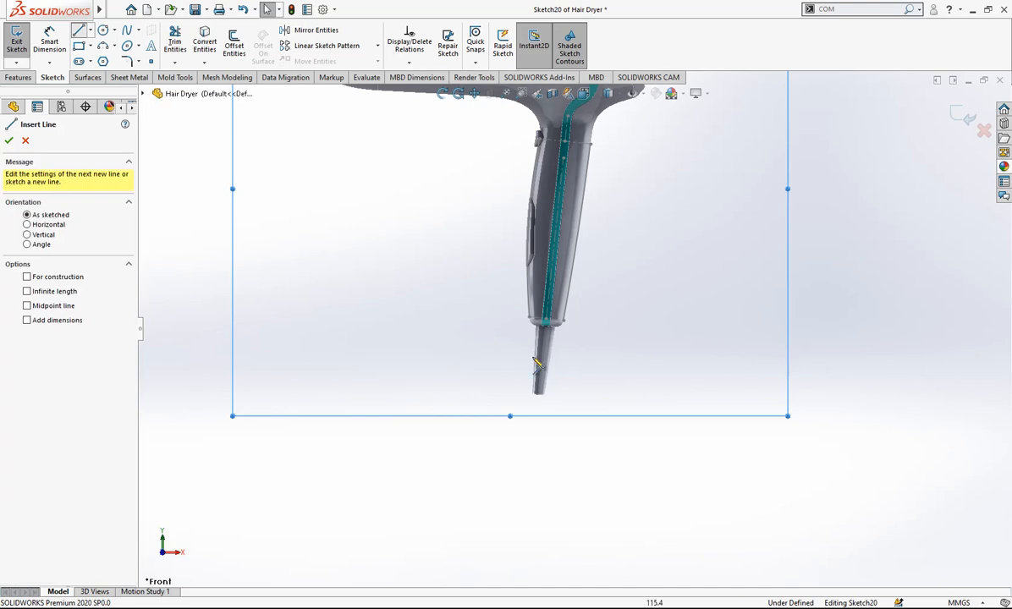
pyautogui.scroll(-3, 562, 348)
pyautogui.click(580, 316)
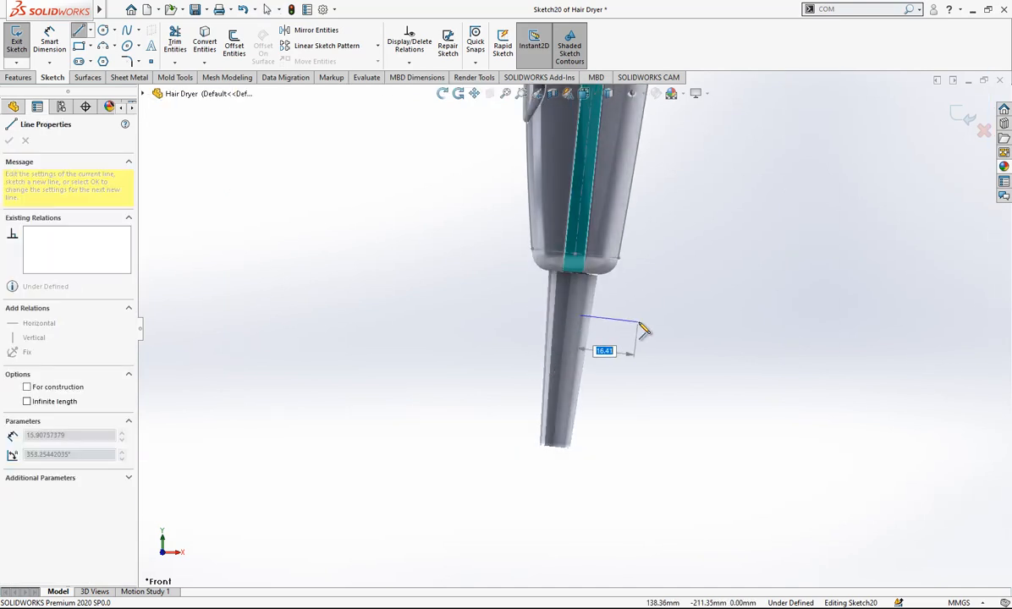
pyautogui.click(649, 323)
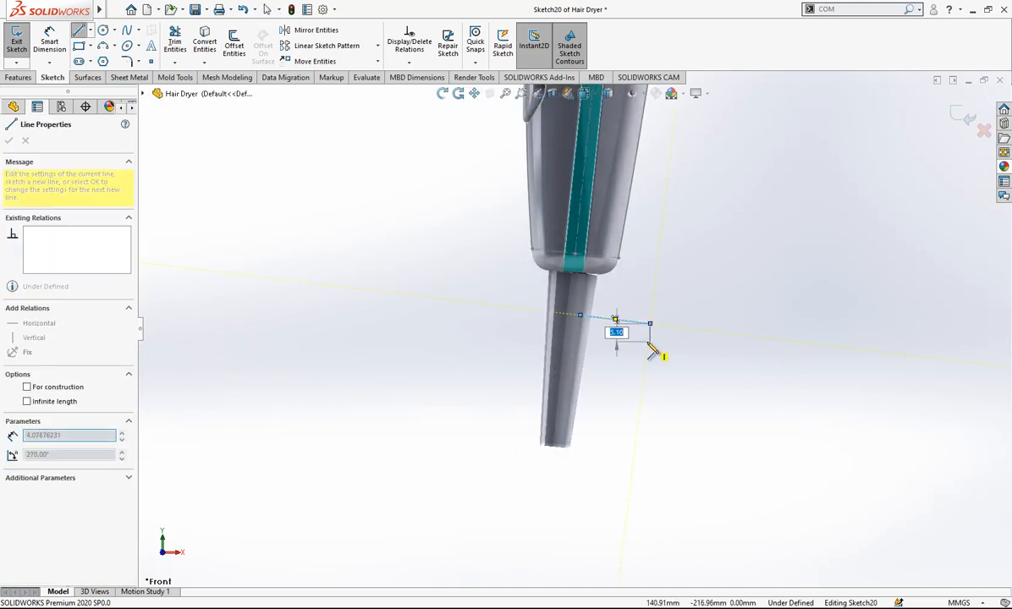
pyautogui.click(641, 392)
pyautogui.click(573, 385)
pyautogui.click(579, 316)
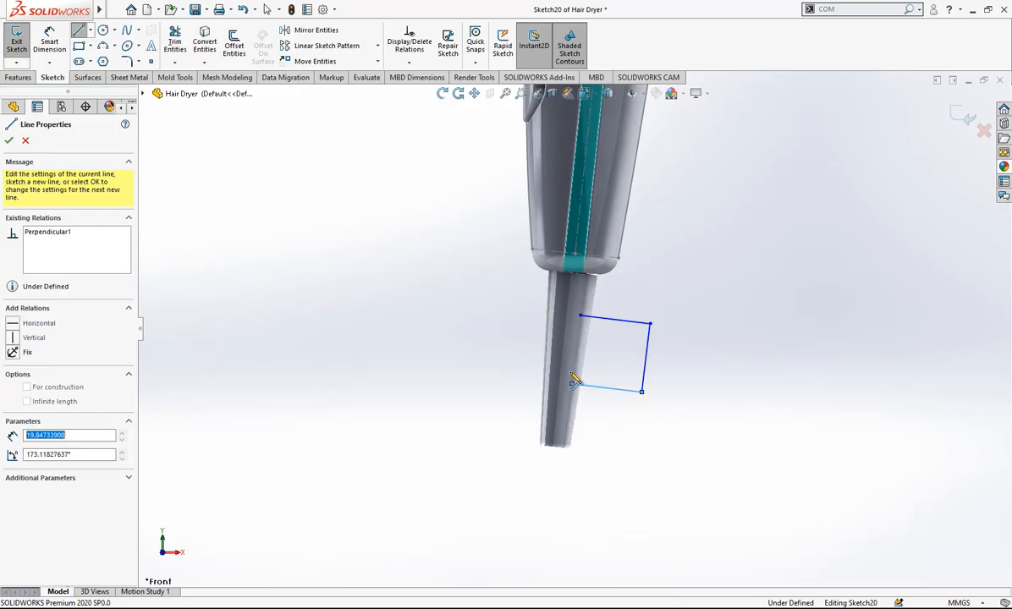
pyautogui.press('Escape')
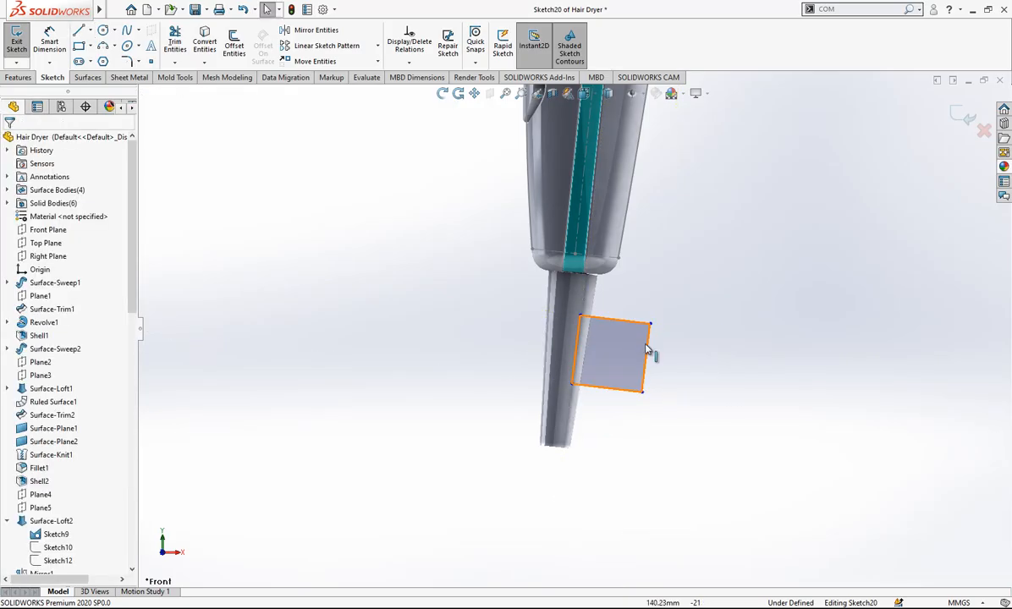
pyautogui.click(647, 351)
pyautogui.moveTo(648, 354); pyautogui.dragTo(606, 379, button='middle')
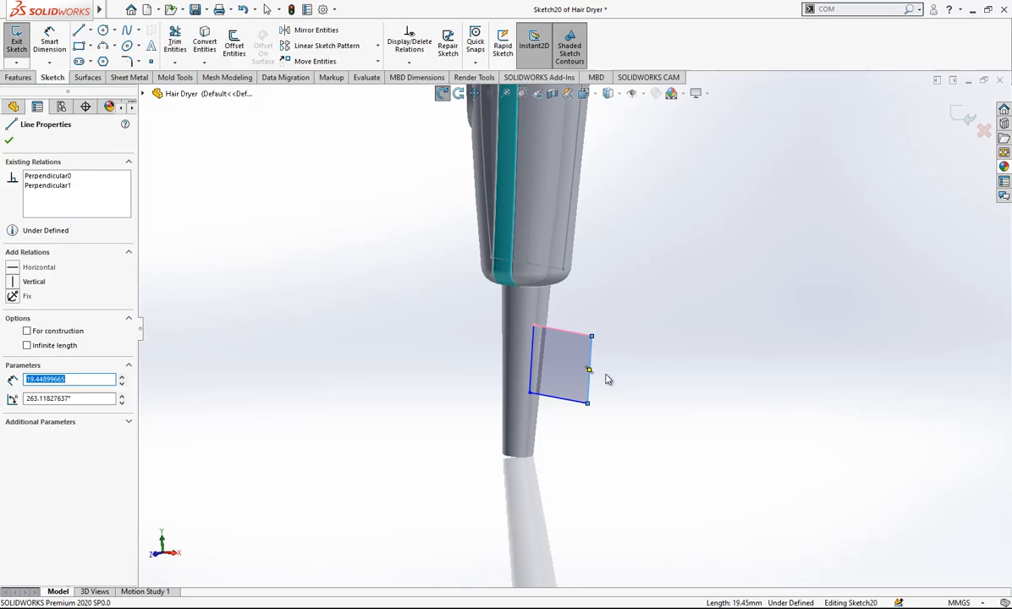
# - Exit the sketch and extrude the square profile 4 mm about its mid plane, merging it only with the cone body
pyautogui.click(958, 120)
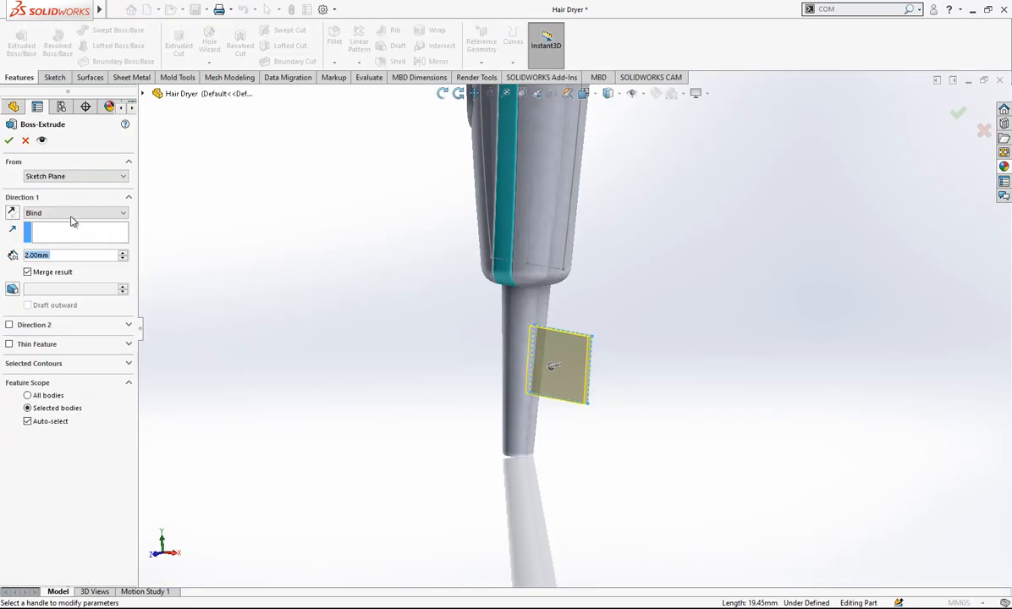
pyautogui.click(101, 219)
pyautogui.click(84, 264)
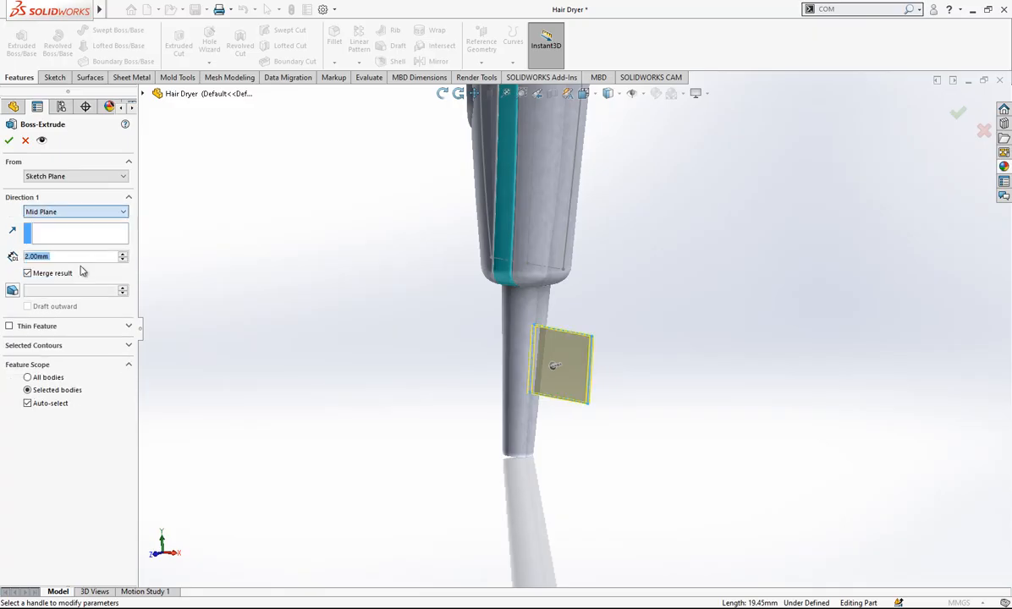
pyautogui.write('4')
pyautogui.press('Return')
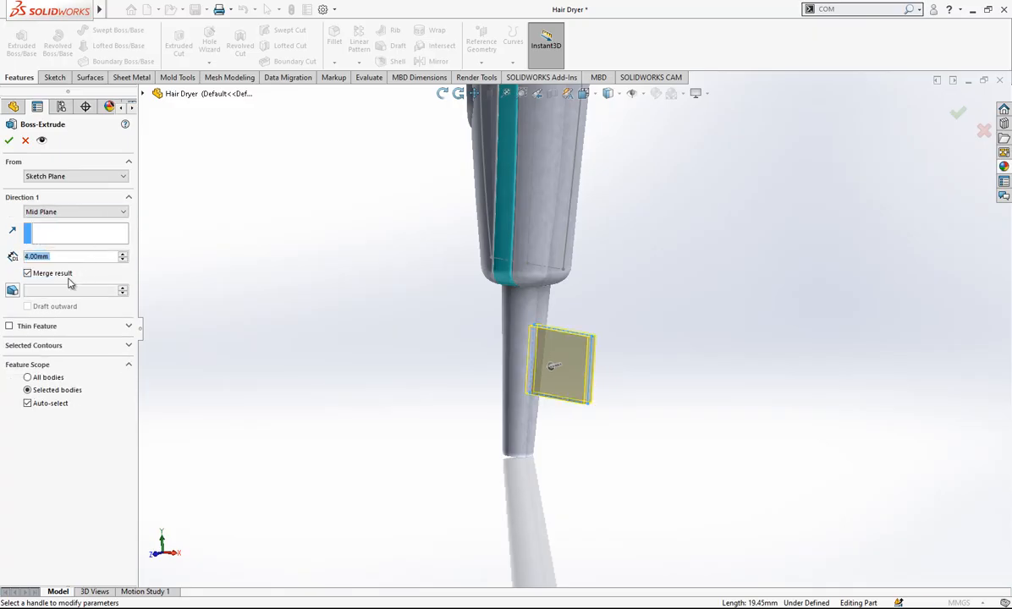
pyautogui.click(55, 409)
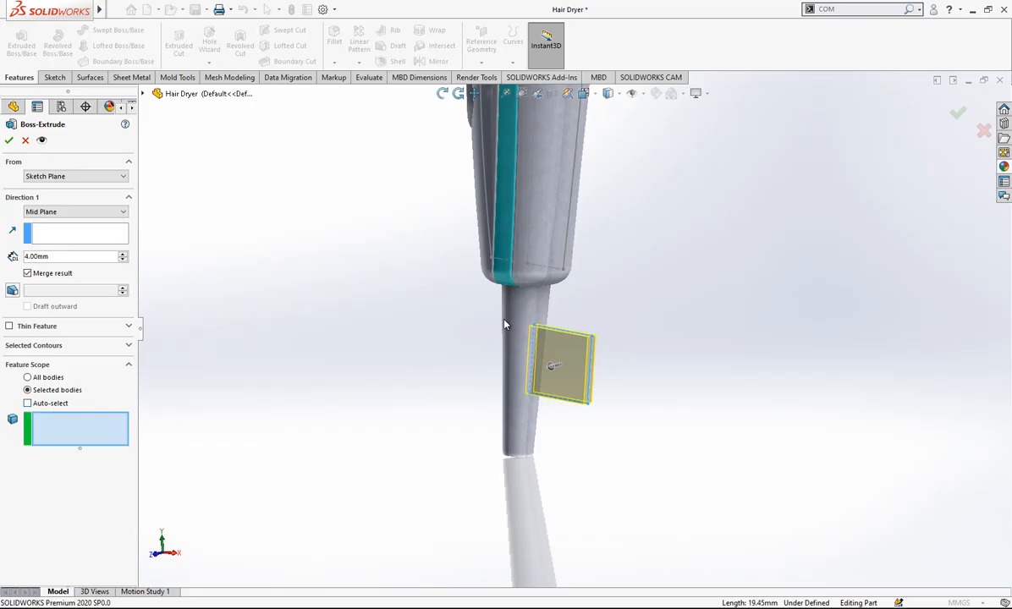
pyautogui.click(520, 317)
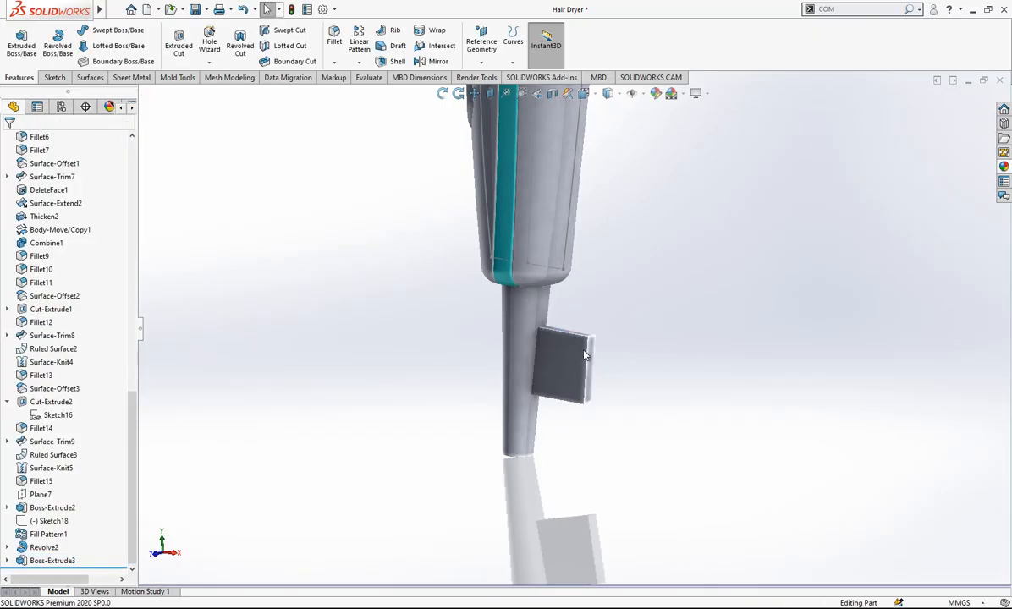
# - Round the tab's outer end with a full round fillet, using the upper and lower faces as sides and the end face as centre
pyautogui.scroll(-2, 590, 353)
pyautogui.click(338, 64)
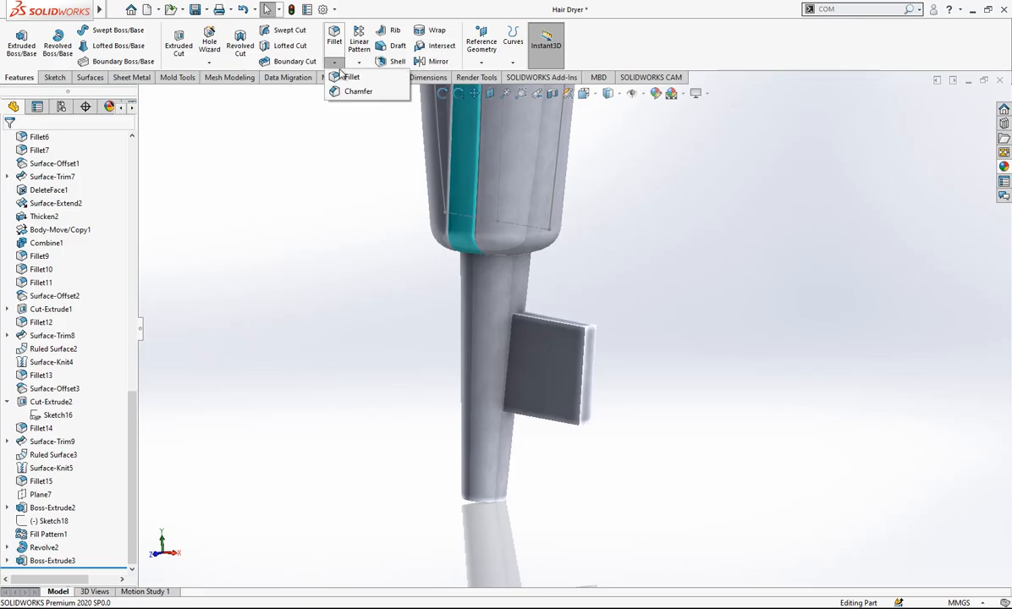
pyautogui.click(342, 76)
pyautogui.click(90, 198)
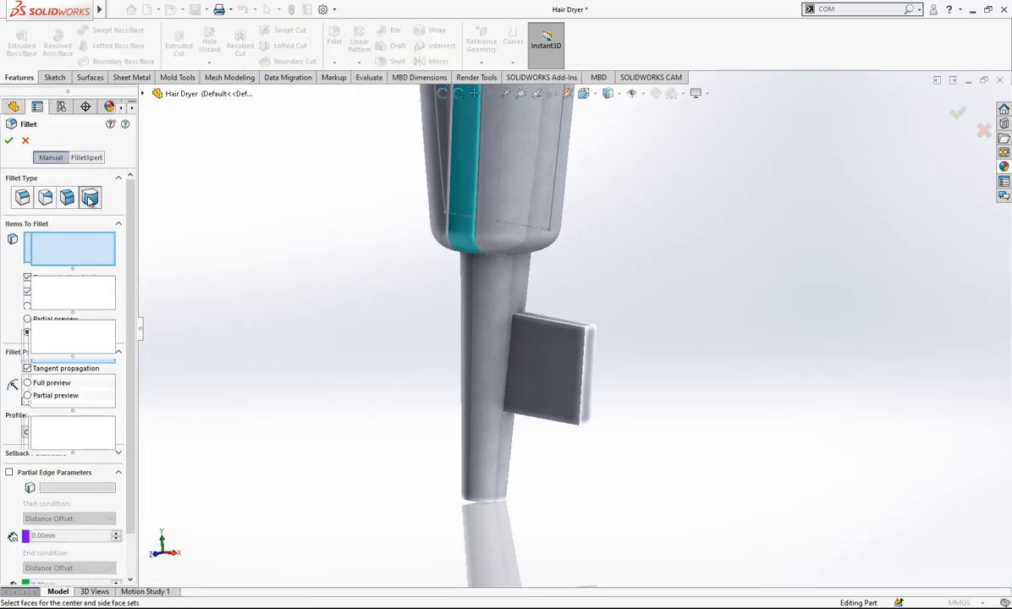
pyautogui.moveTo(596, 338)
pyautogui.mouseDown(button='middle')
pyautogui.moveTo(583, 379)
pyautogui.moveTo(584, 338)
pyautogui.mouseUp(button='middle')
pyautogui.click(581, 330)
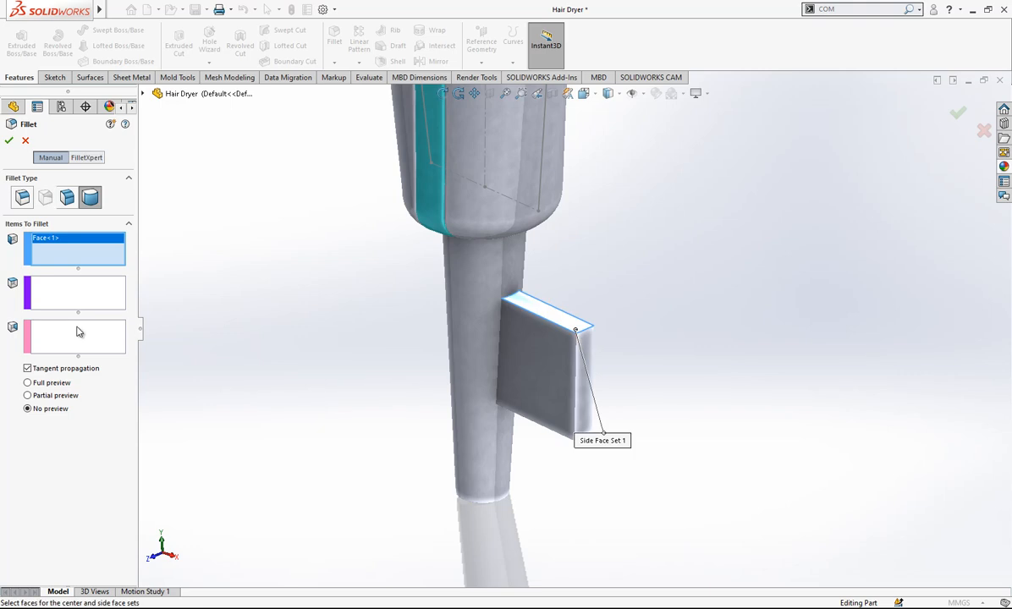
pyautogui.click(585, 372)
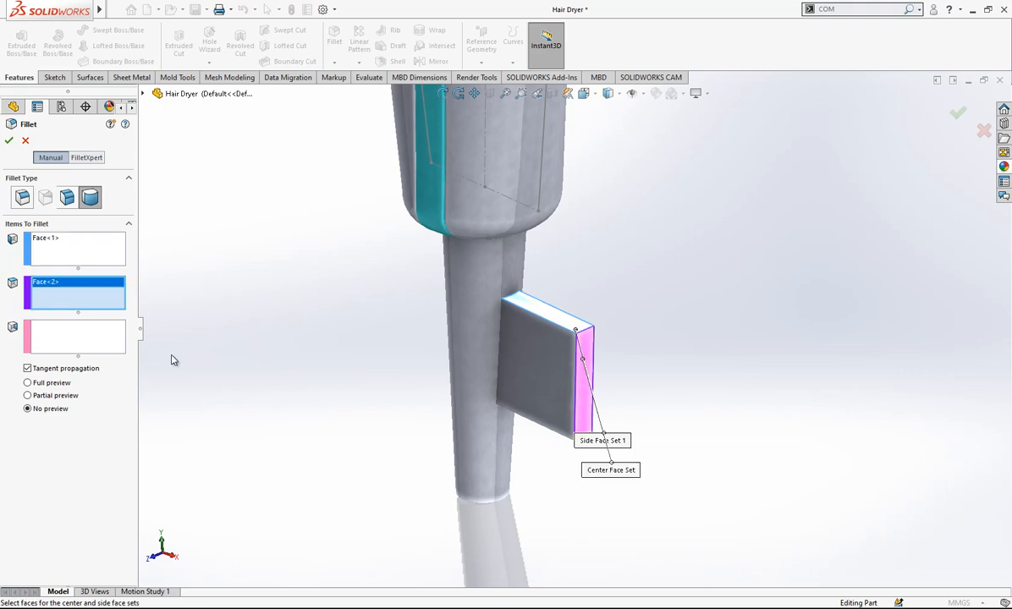
pyautogui.click(72, 331)
pyautogui.moveTo(418, 409); pyautogui.dragTo(614, 425, button='middle')
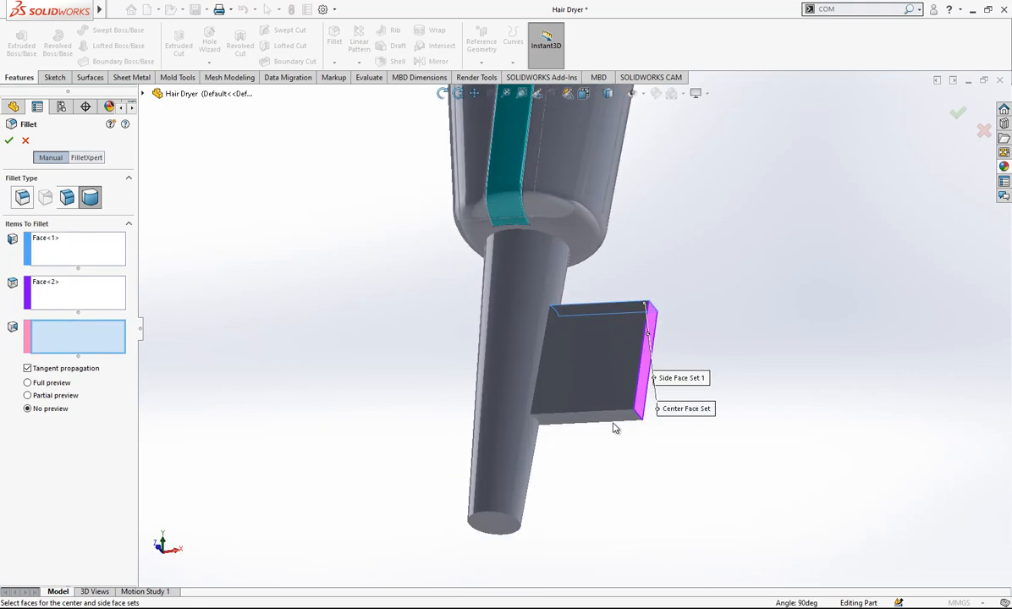
pyautogui.click(620, 418)
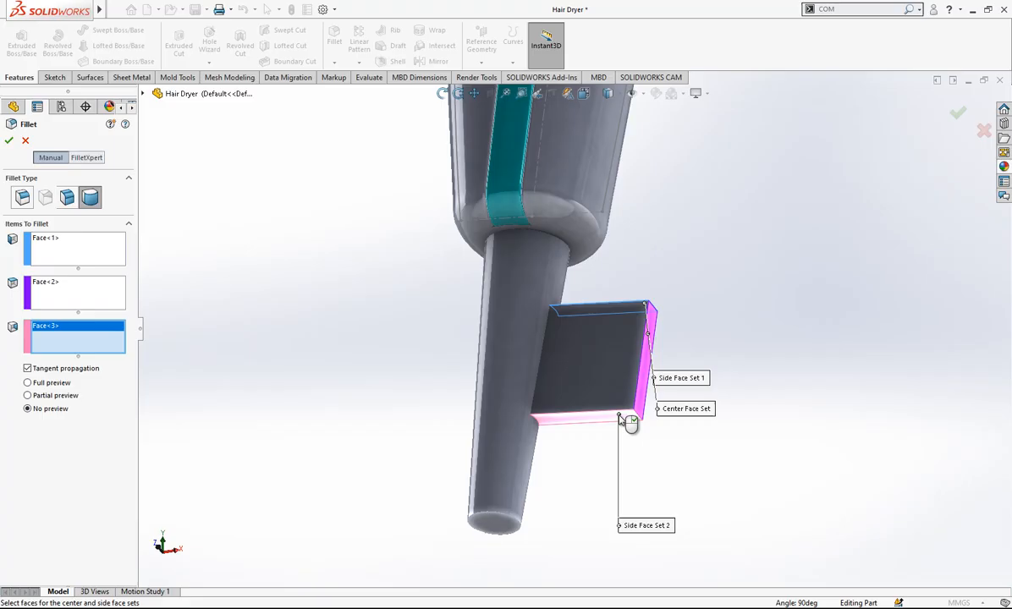
pyautogui.rightClick(776, 306)
pyautogui.moveTo(606, 358); pyautogui.dragTo(584, 497, button='middle')
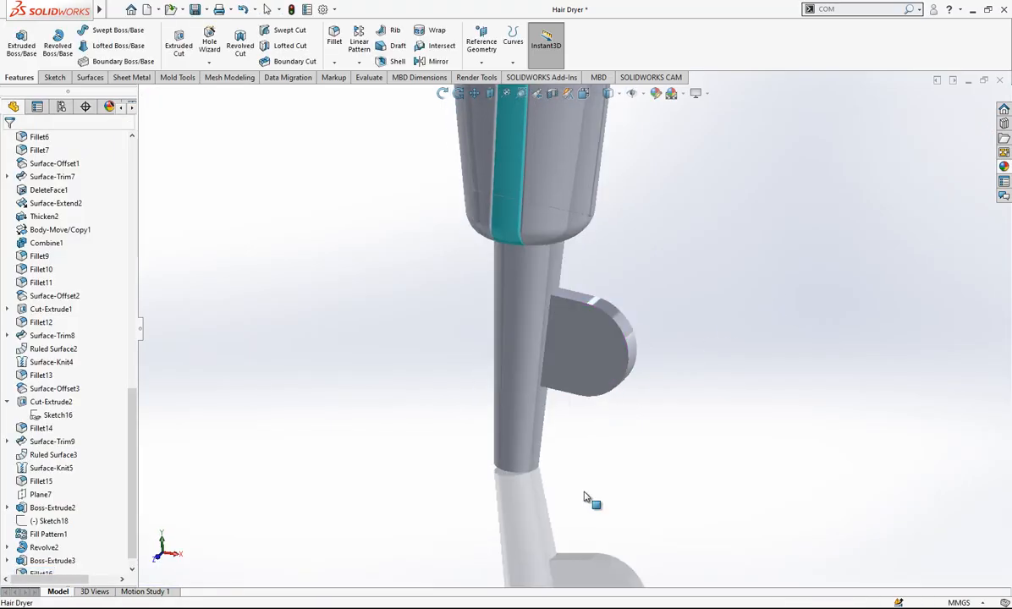
# - Start a sketch on the tab's flat front face and draw a circle near the centre of its rounded end
pyautogui.click(605, 320)
pyautogui.click(641, 290)
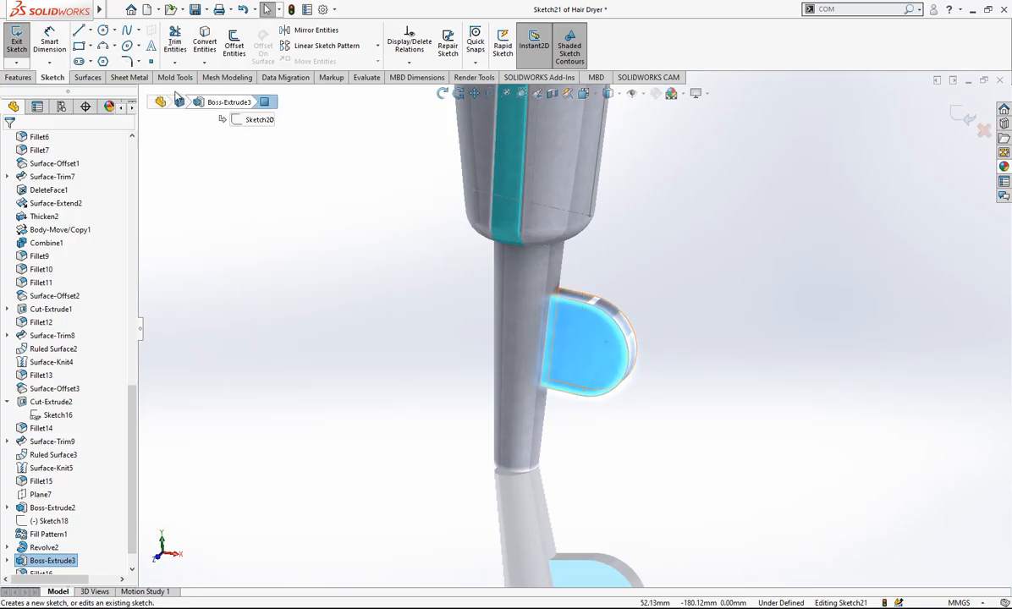
pyautogui.click(104, 29)
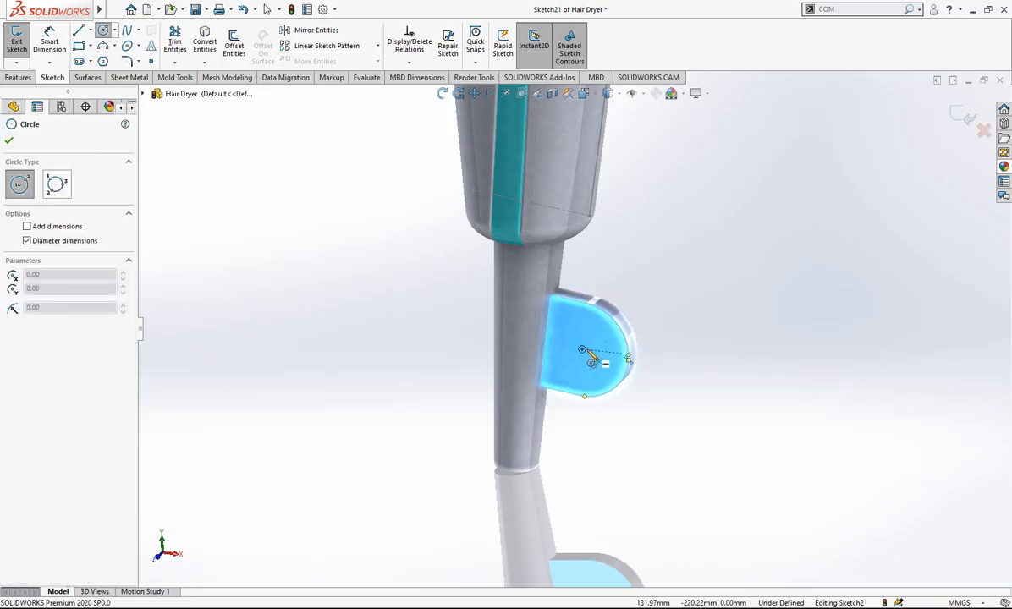
pyautogui.click(578, 349)
pyautogui.click(599, 329)
pyautogui.press('Escape')
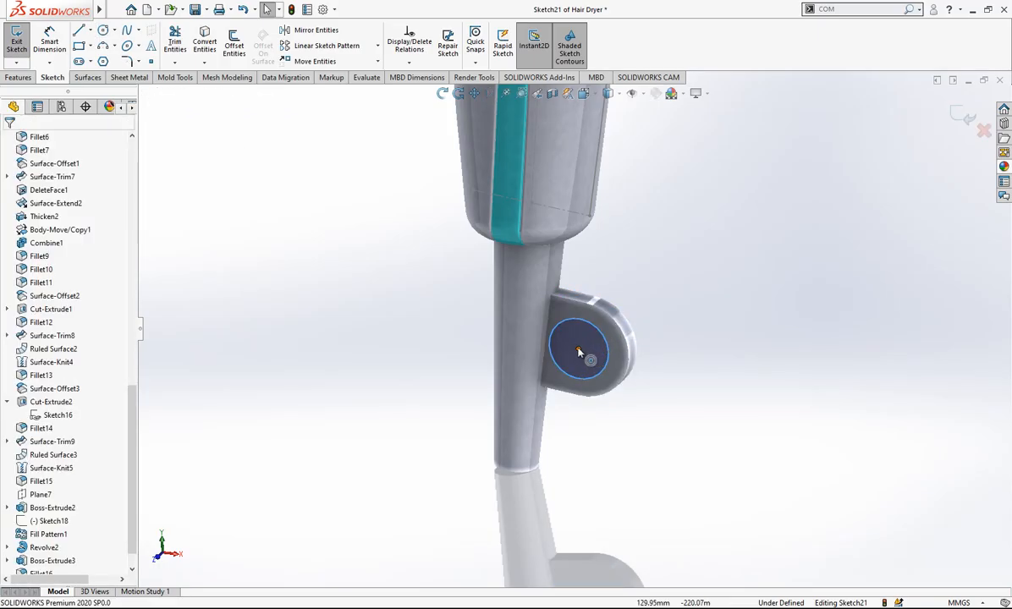
# - Centre the circle on the tab's rounded end and cut it 4 mm deep to make the hanging loop's hole
pyautogui.click(578, 349)
pyautogui.keyDown('ctrl'); pyautogui.click(629, 347); pyautogui.keyUp('ctrl')
pyautogui.click(39, 334)
pyautogui.press('Escape')
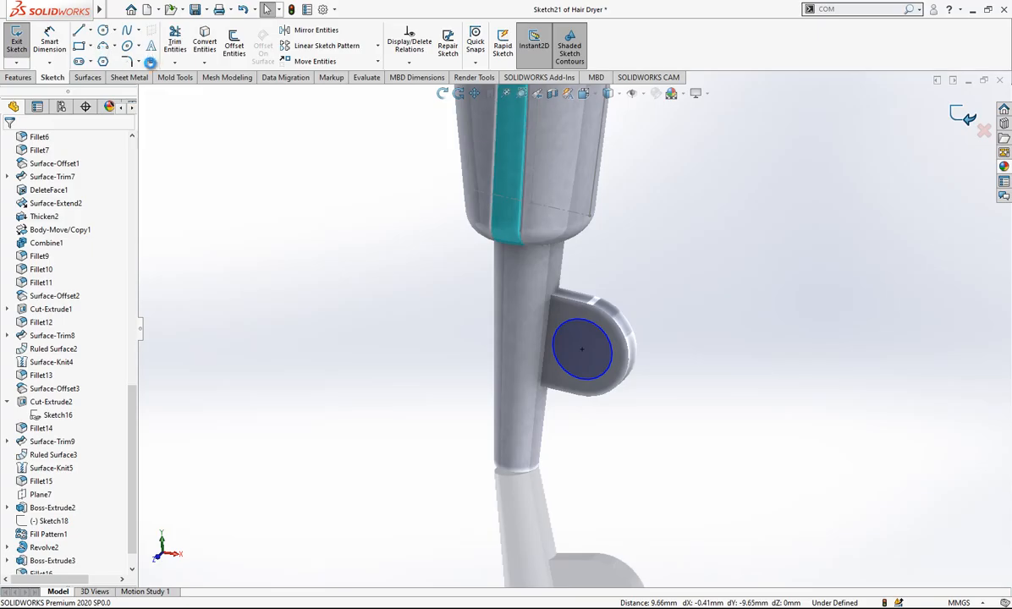
pyautogui.click(179, 45)
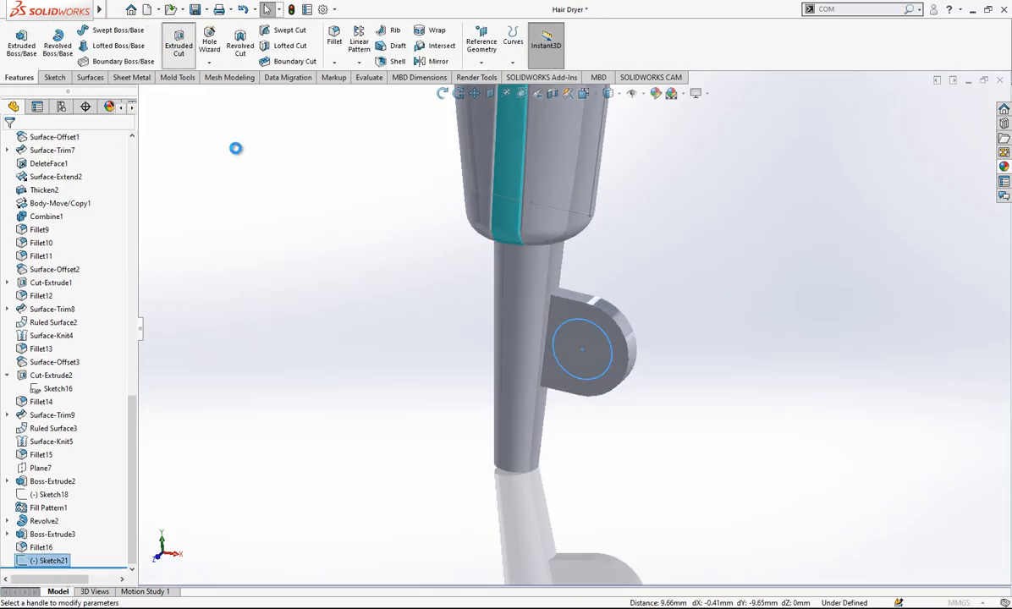
pyautogui.click(9, 140)
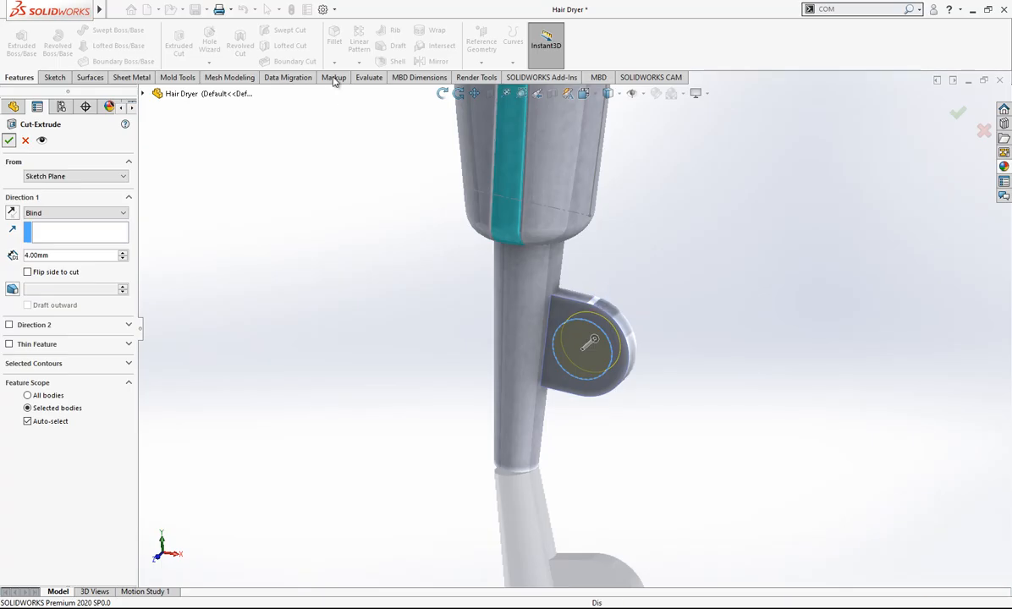
# - Fillet the two short edges where the loop's upper and lower faces meet the cone, with a 1 mm radius
pyautogui.scroll(1, 699, 319)
pyautogui.moveTo(618, 343)
pyautogui.mouseDown(button='middle')
pyautogui.moveTo(673, 323)
pyautogui.moveTo(610, 347)
pyautogui.mouseUp(button='middle')
pyautogui.scroll(-3, 607, 315)
pyautogui.click(334, 38)
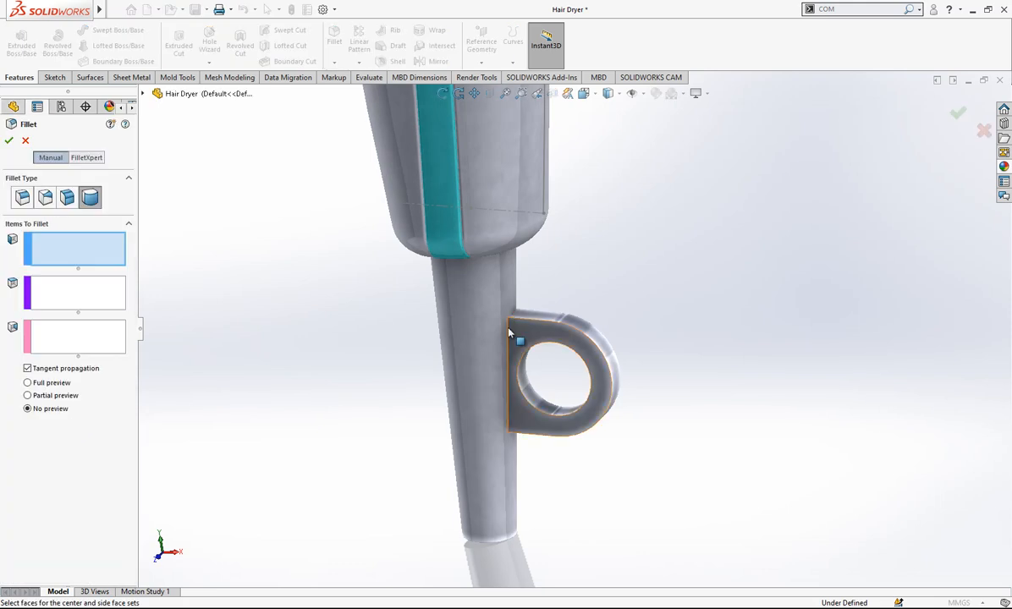
pyautogui.click(22, 197)
pyautogui.click(519, 427)
pyautogui.moveTo(525, 434); pyautogui.dragTo(492, 414, button='middle')
pyautogui.click(522, 440)
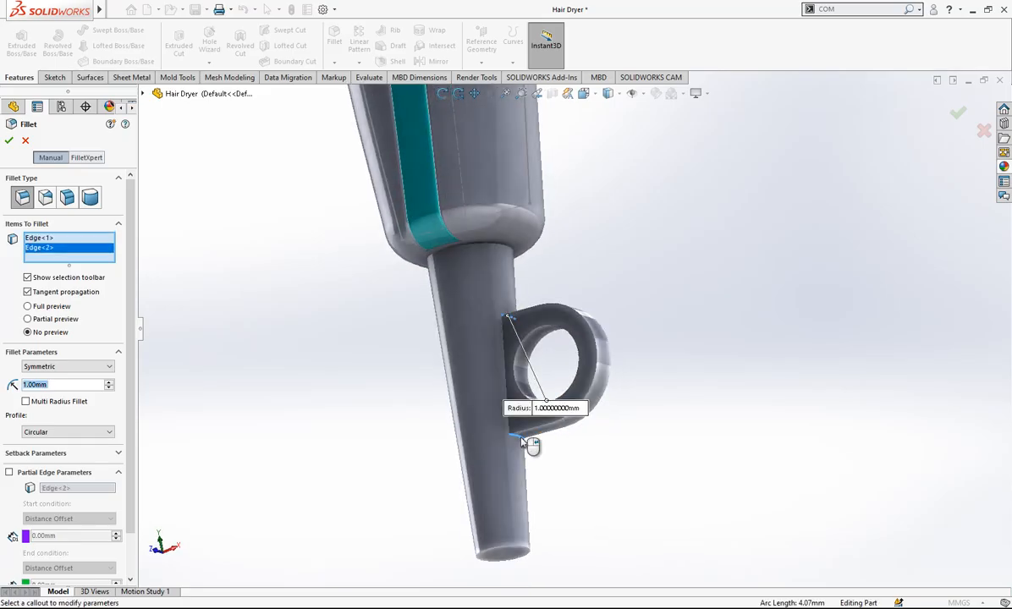
pyautogui.click(9, 141)
# - Apply a 1 mm fillet to the loop's outer edges on both sides and to its long junction edges with the cone
pyautogui.click(504, 330)
pyautogui.click(569, 309)
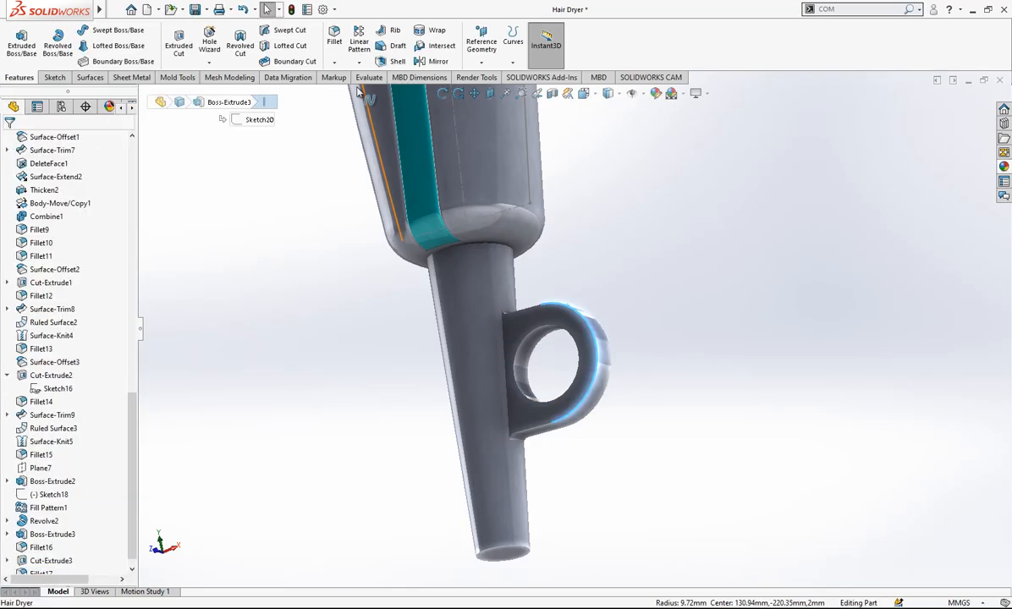
pyautogui.moveTo(571, 341); pyautogui.dragTo(573, 312, button='middle')
pyautogui.click(576, 305)
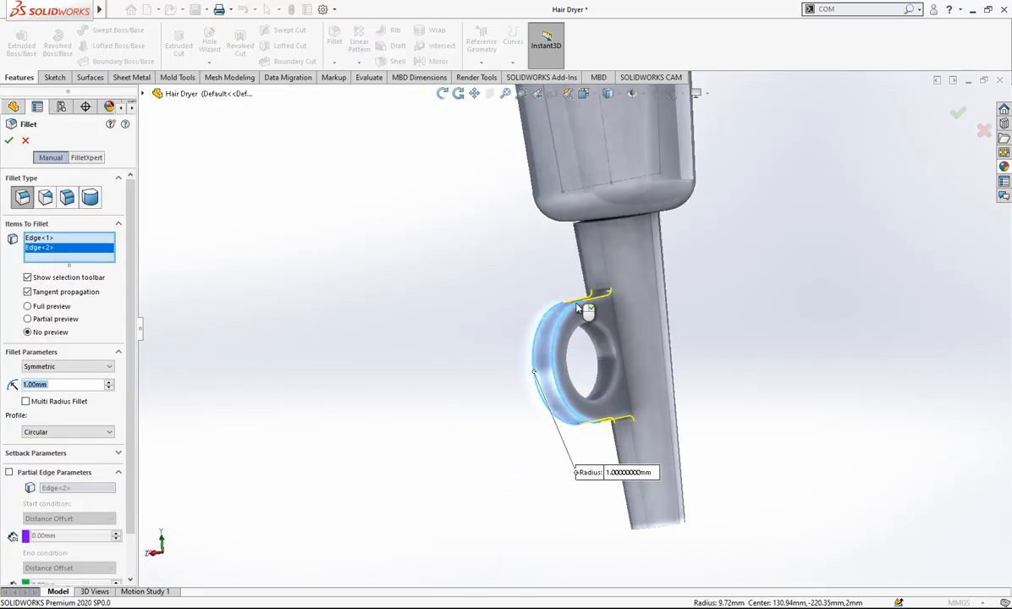
pyautogui.click(618, 324)
pyautogui.moveTo(617, 324)
pyautogui.mouseDown(button='middle')
pyautogui.moveTo(691, 345)
pyautogui.moveTo(633, 317)
pyautogui.mouseUp(button='middle')
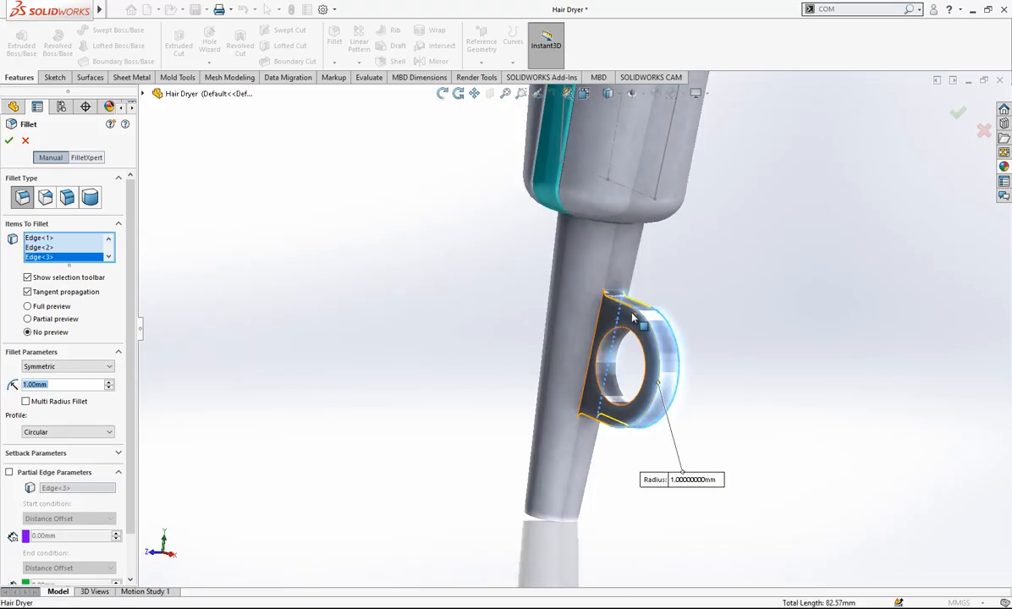
pyautogui.click(604, 314)
pyautogui.click(605, 315)
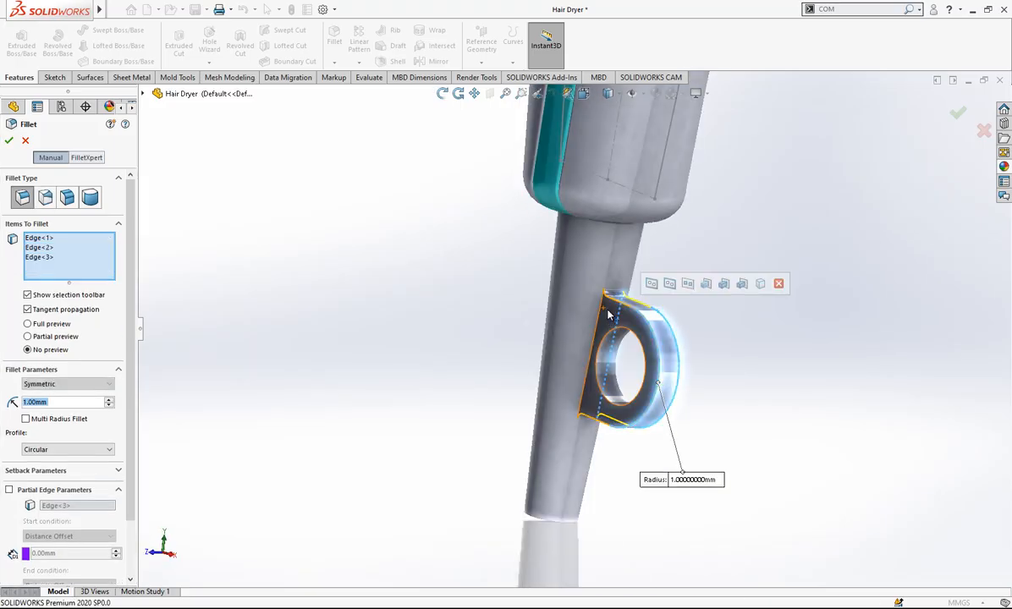
pyautogui.click(605, 315)
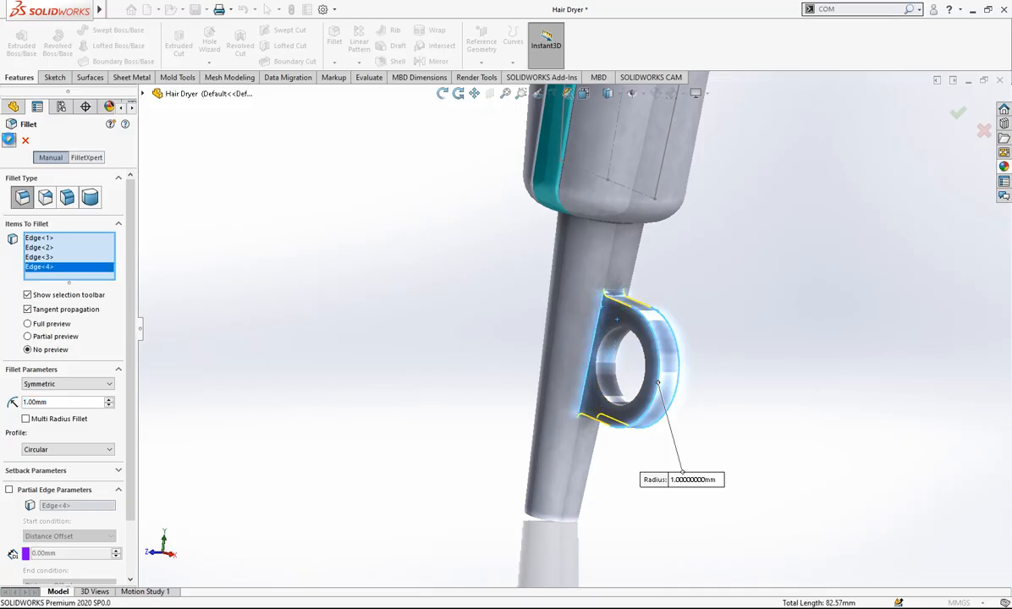
pyautogui.press('Return')
# - Show the whole hair dryer in the Front view with the Shaded With Edges display style
pyautogui.moveTo(344, 277); pyautogui.dragTo(640, 300, button='middle')
pyautogui.scroll(3, 639, 300)
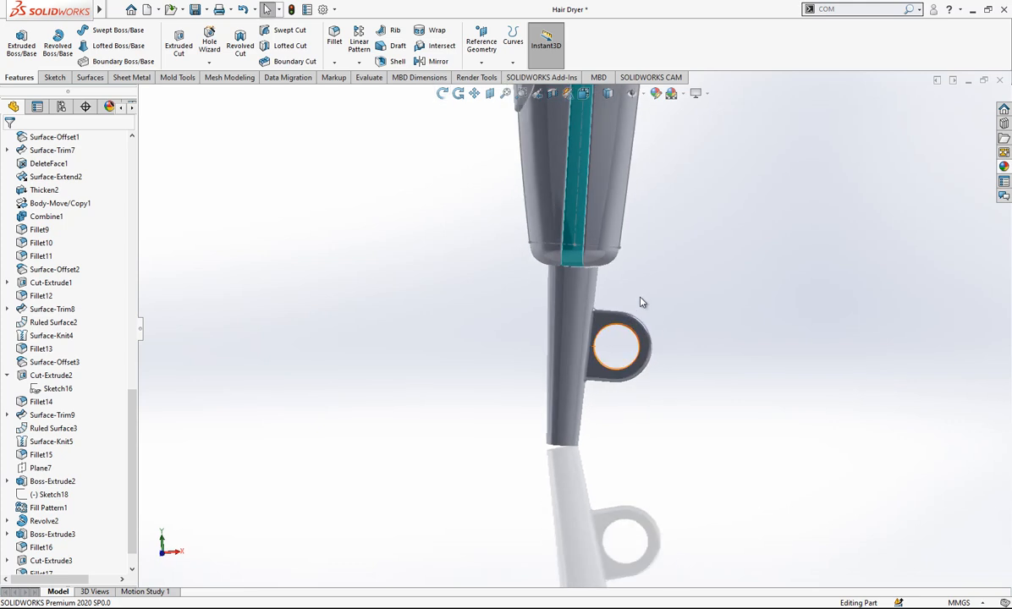
pyautogui.click(582, 94)
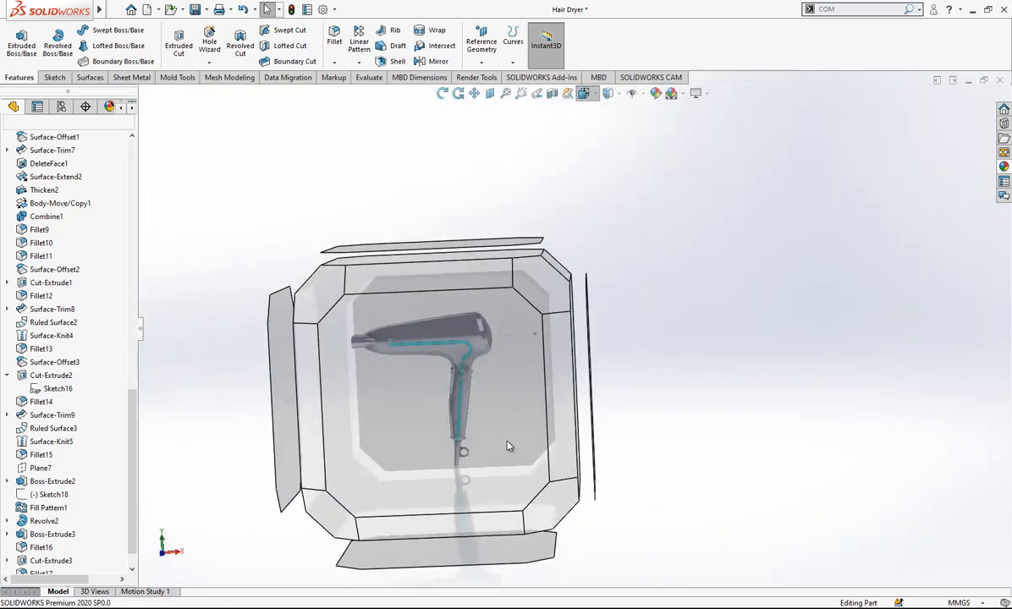
pyautogui.click(506, 444)
pyautogui.click(608, 93)
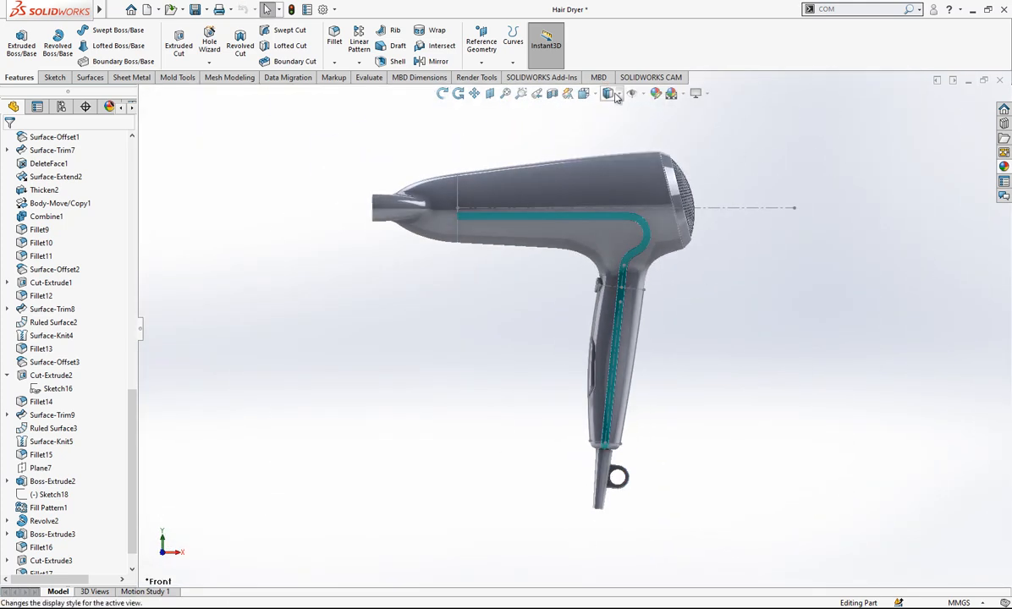
pyautogui.click(608, 110)
# - Hide the construction sketches still visible along the dryer's barrel axis and on the handle
pyautogui.click(774, 207)
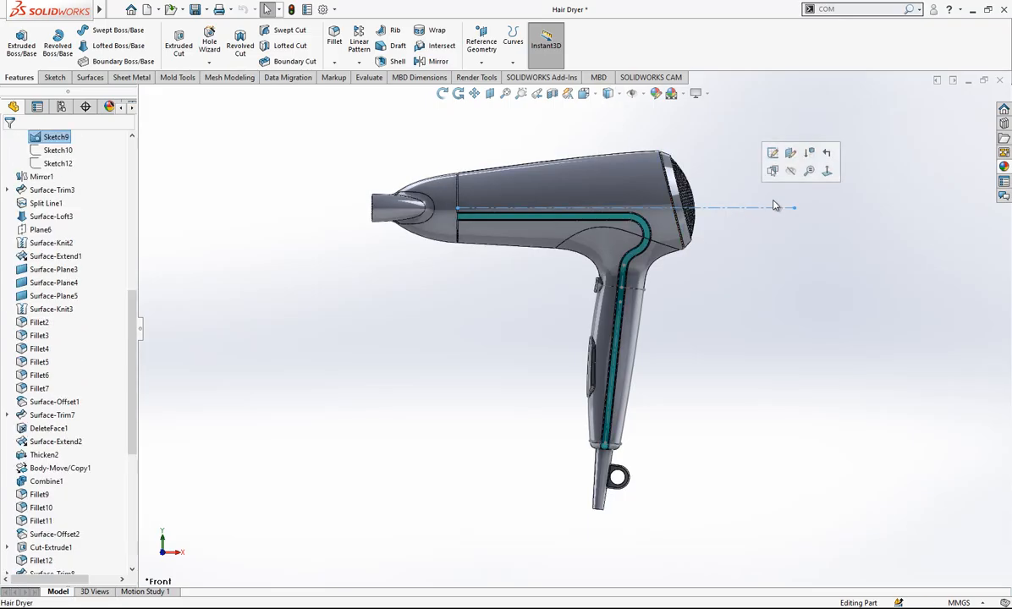
pyautogui.click(621, 279)
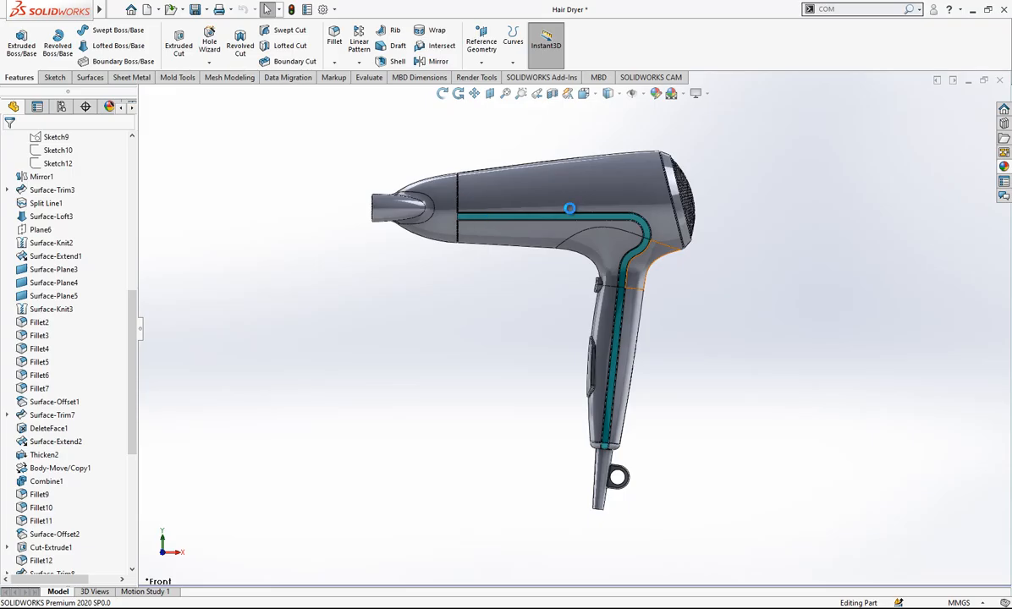
pyautogui.scroll(-2, 569, 208)
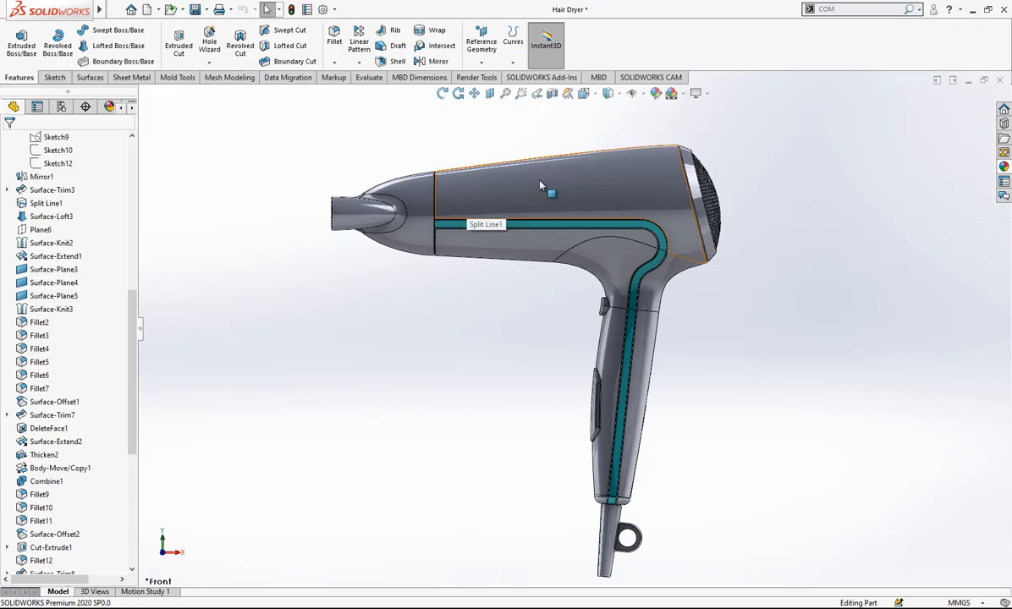
pyautogui.scroll(-2, 593, 209)
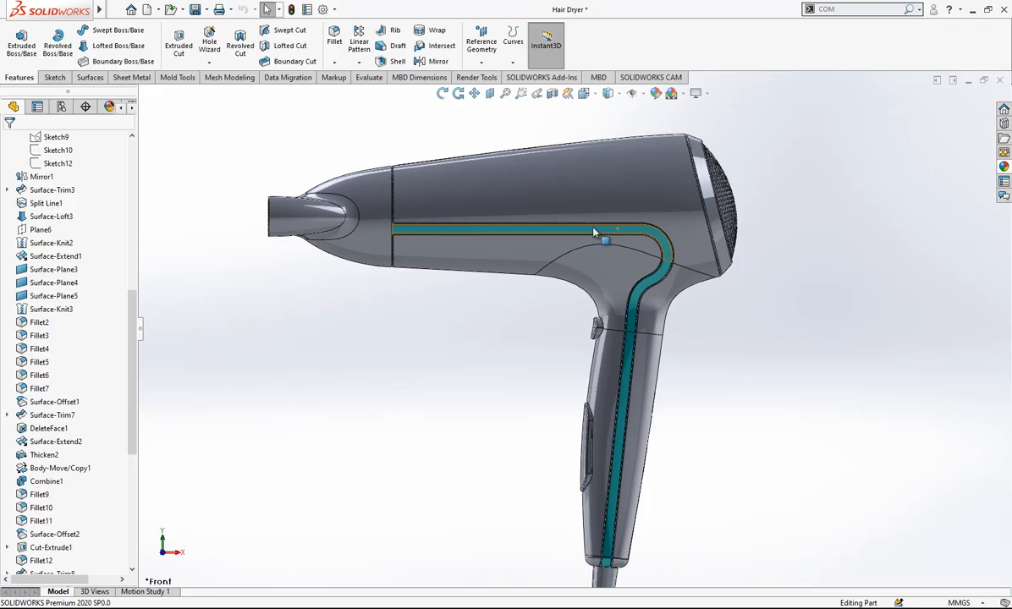
pyautogui.scroll(2, 595, 233)
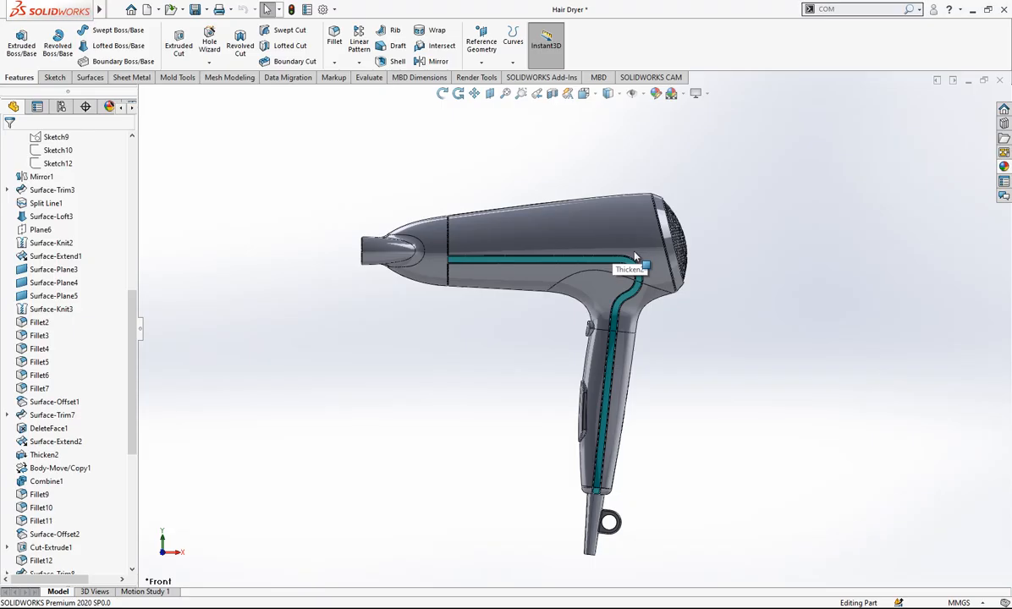